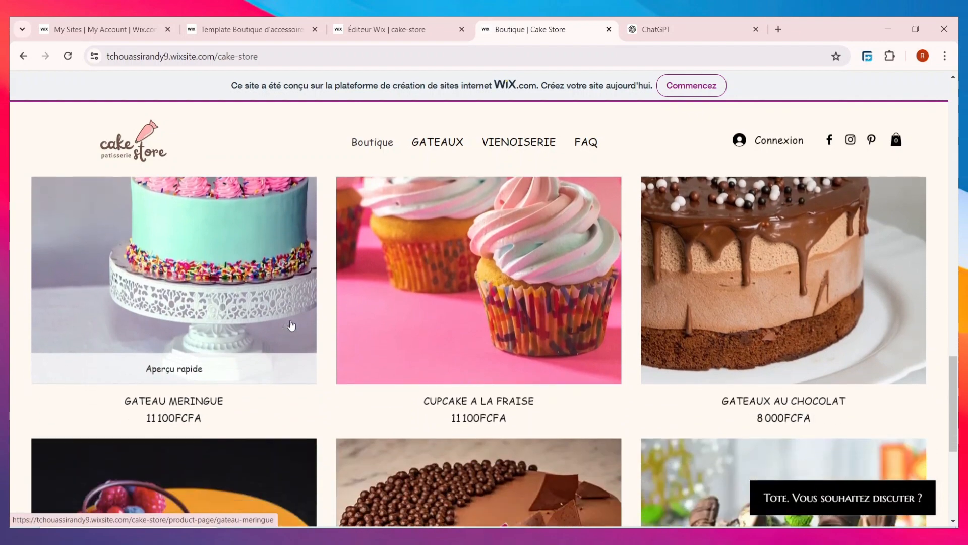
Browse the demo Cake Store site through its GATEAUX and VIENOISERIE pages.
left_click(420, 144)
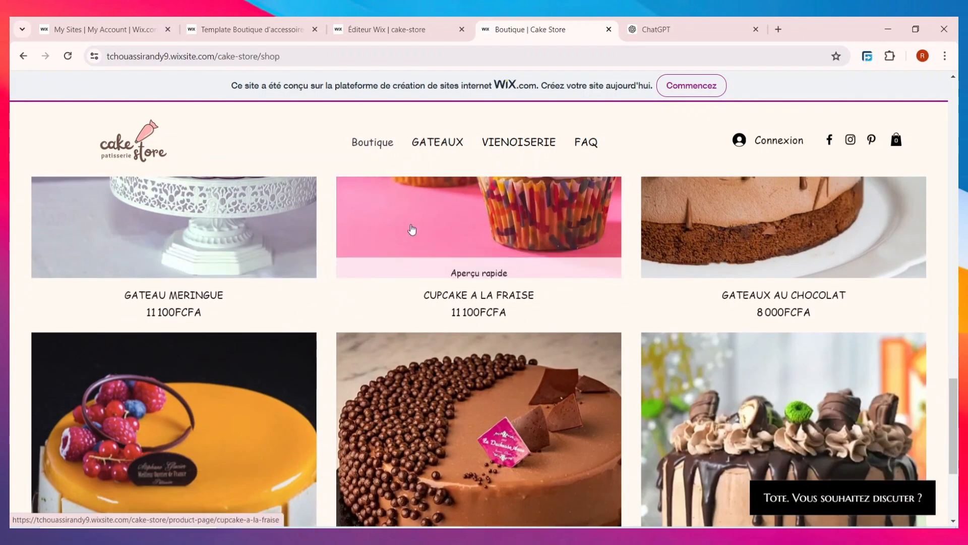
scroll(403, 235, "down", 5)
scroll(398, 241, "down", 3)
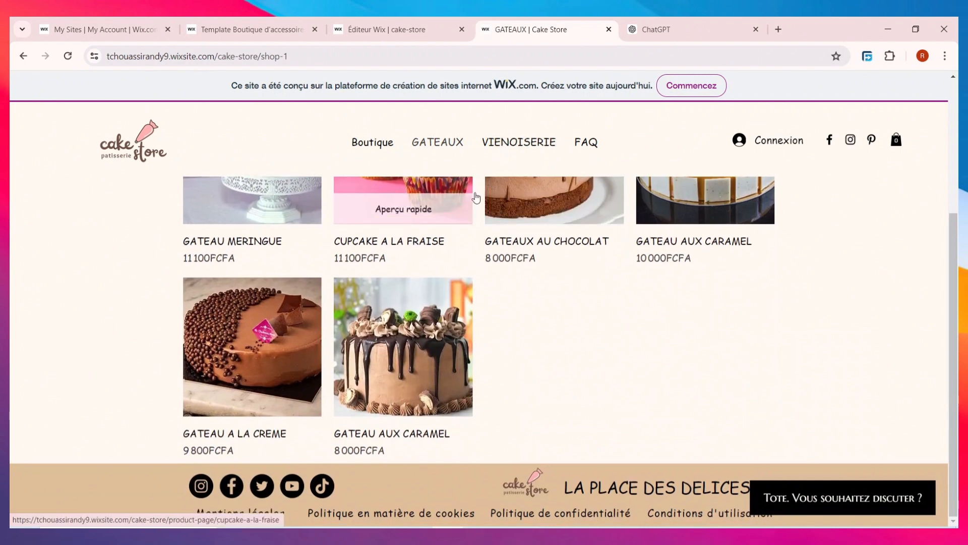
left_click(482, 149)
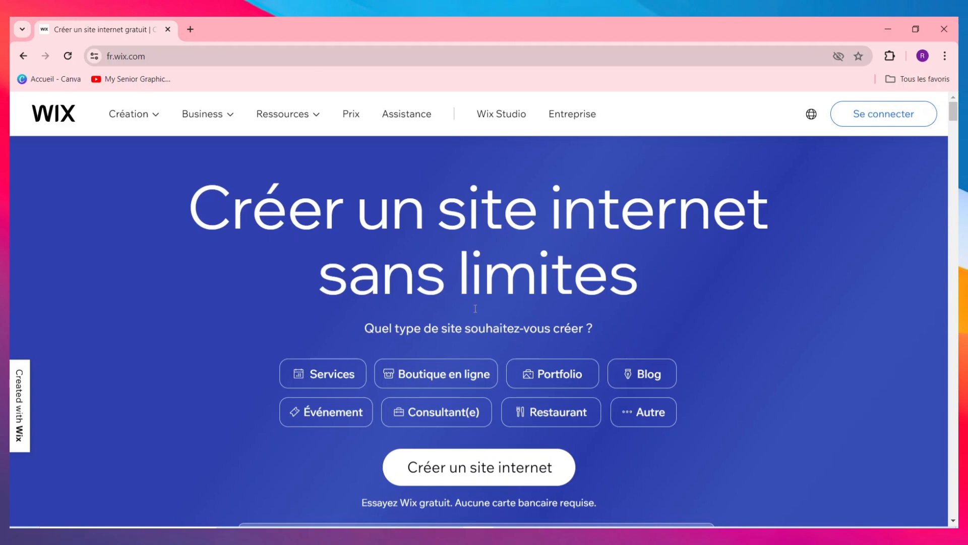
Start creating a website from the Wix homepage and begin the e-mail entry on the sign-up form.
scroll(536, 306, "down", 5)
scroll(519, 318, "up", 4)
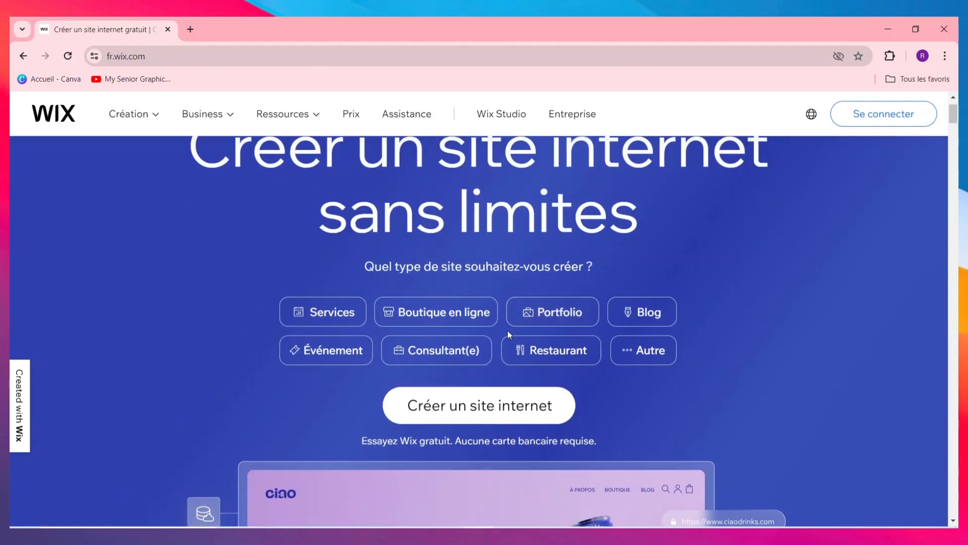
scroll(580, 343, "up", 1)
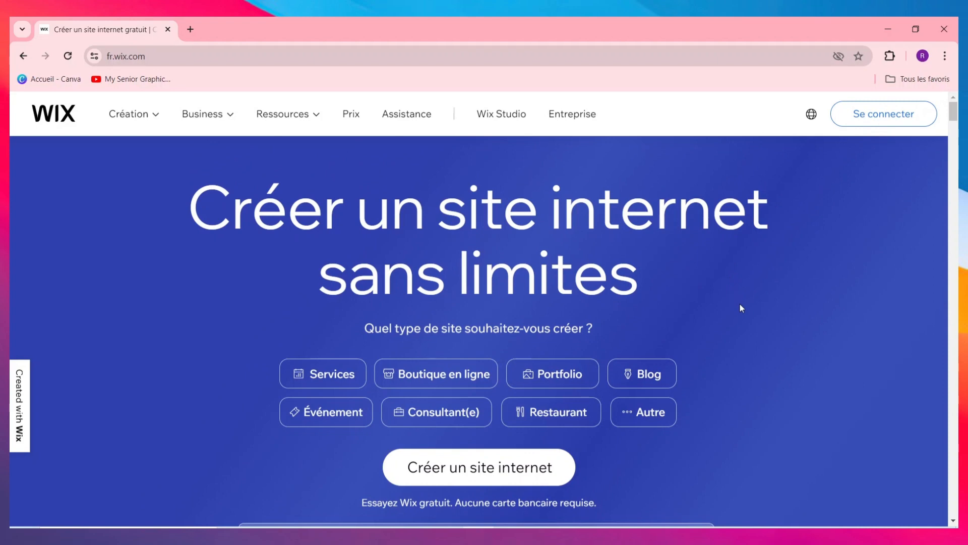
left_click(455, 476)
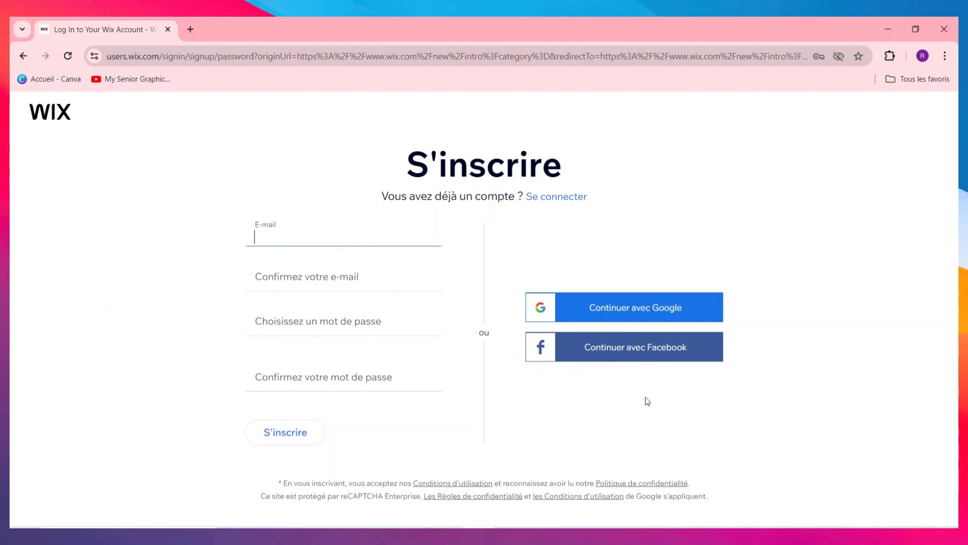
left_click(330, 240)
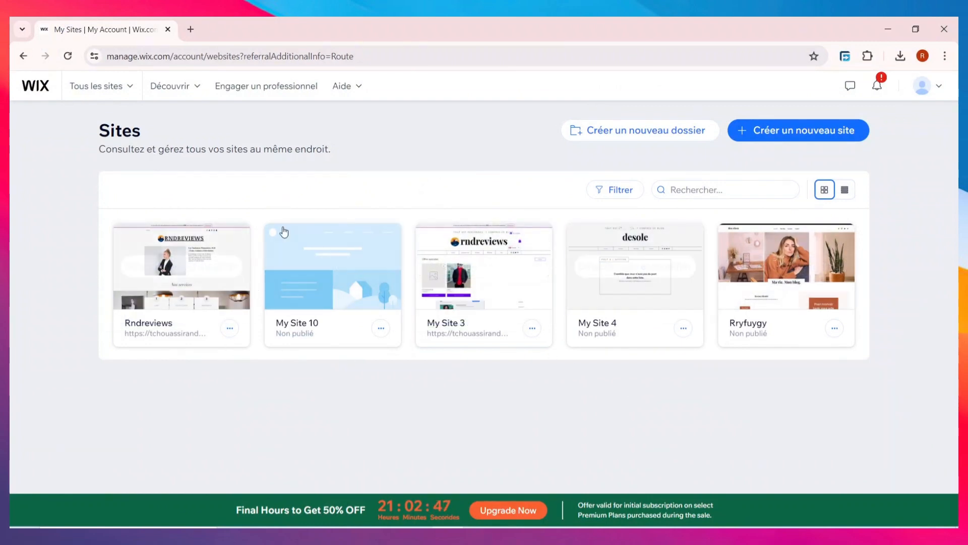
Review the account's existing sites in the list of all sites.
mouse_move(592, 267)
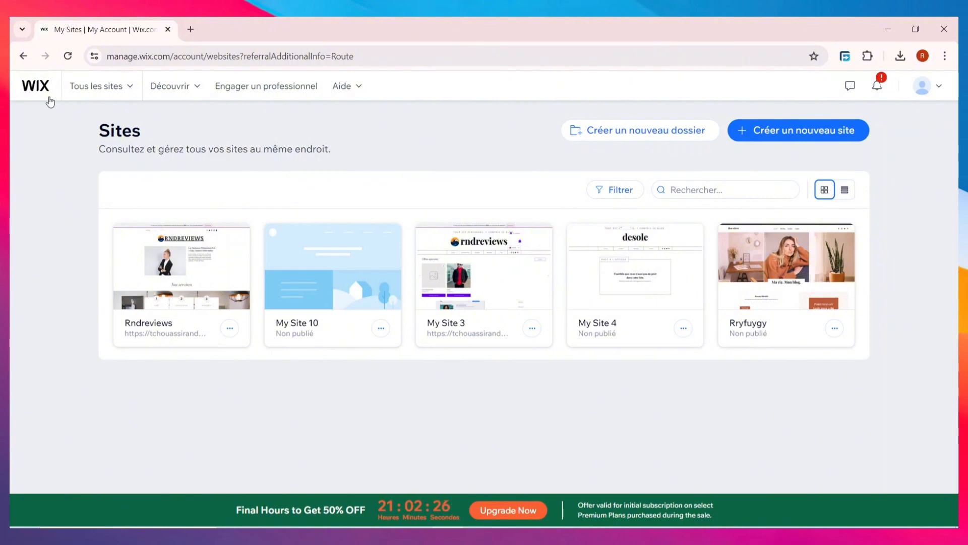
mouse_move(134, 89)
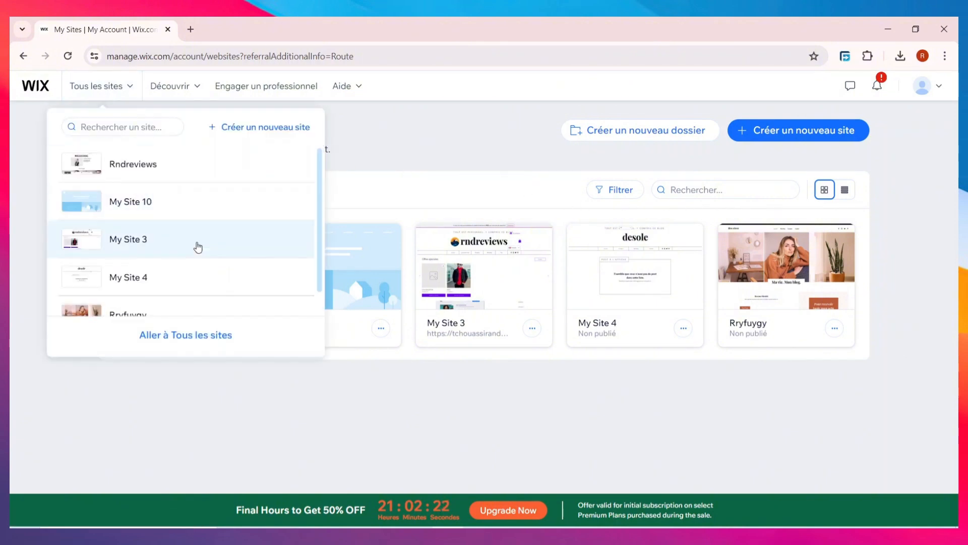
scroll(207, 255, "down", 1)
scroll(204, 255, "up", 1)
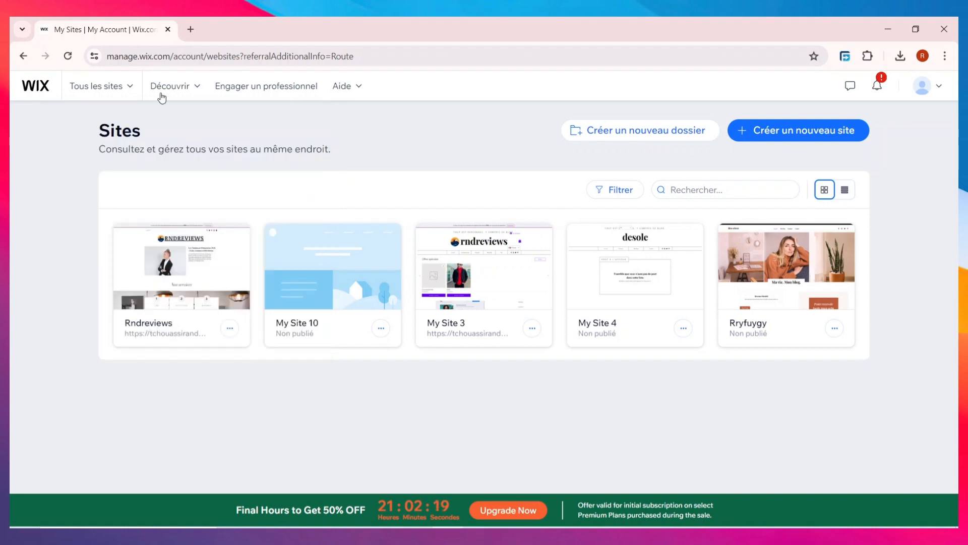
Open the Wix App Market and browse its team picks and trending apps.
mouse_move(193, 90)
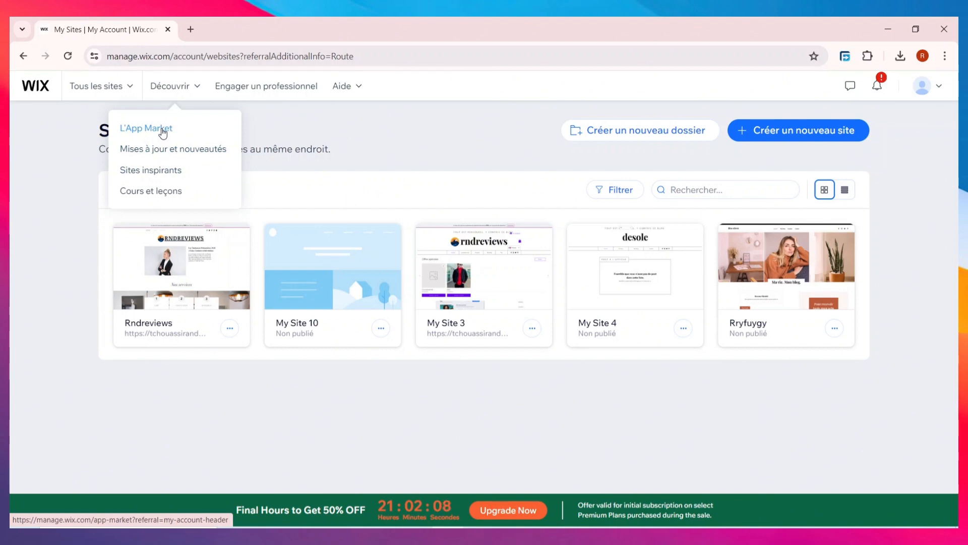
left_click(162, 130)
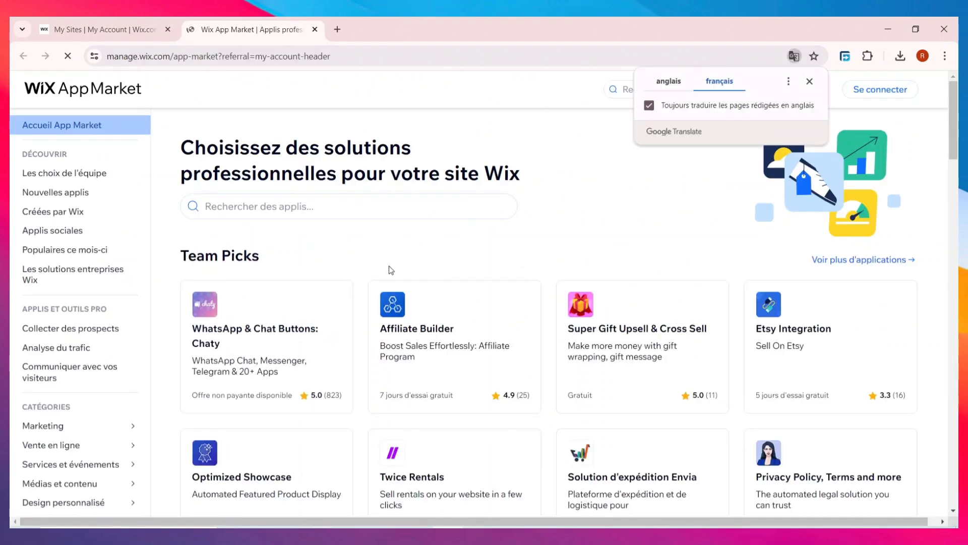
scroll(389, 272, "down", 4)
scroll(388, 283, "up", 3)
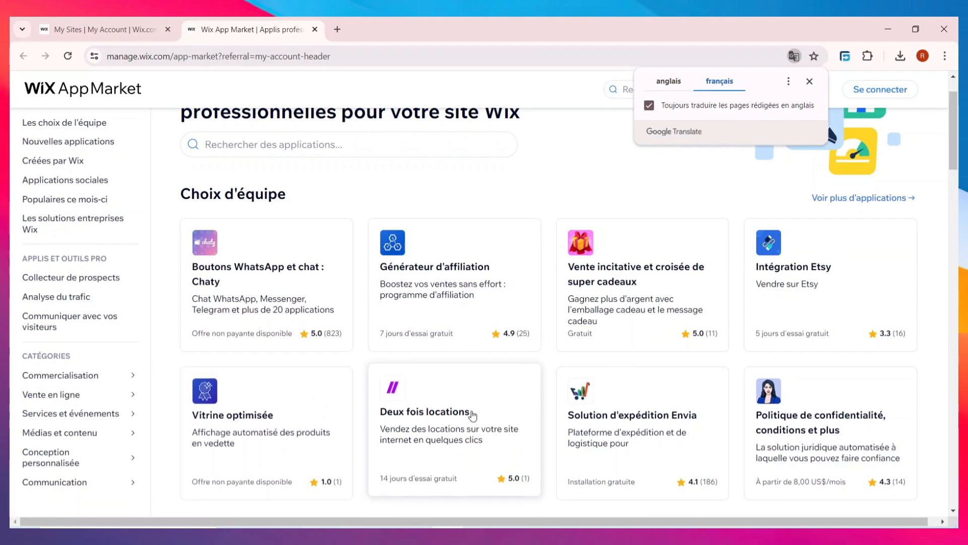
scroll(503, 388, "down", 5)
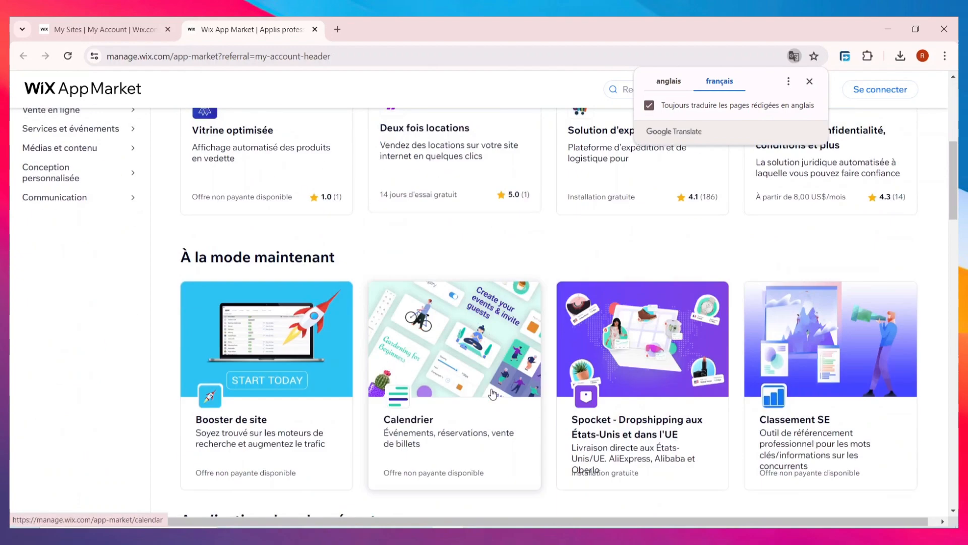
scroll(499, 368, "down", 3)
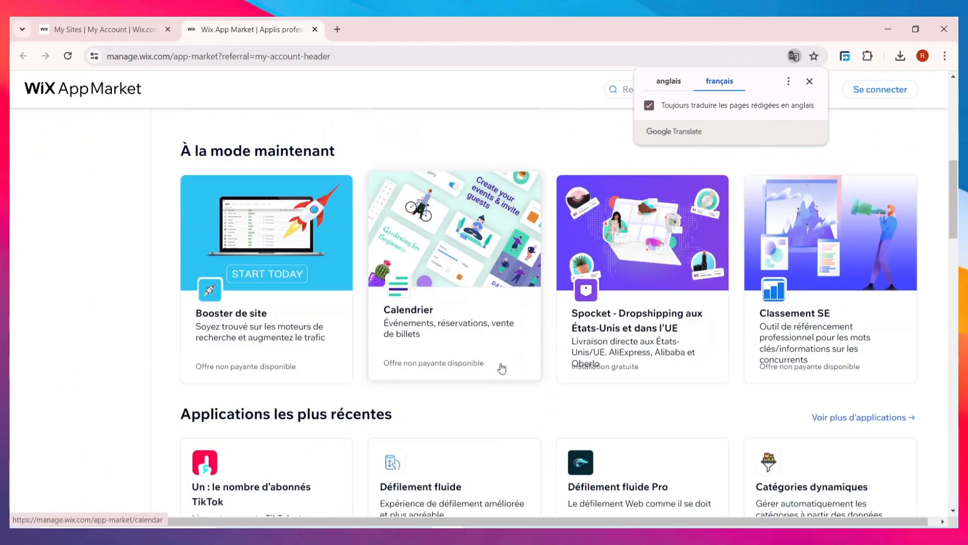
scroll(494, 368, "up", 5)
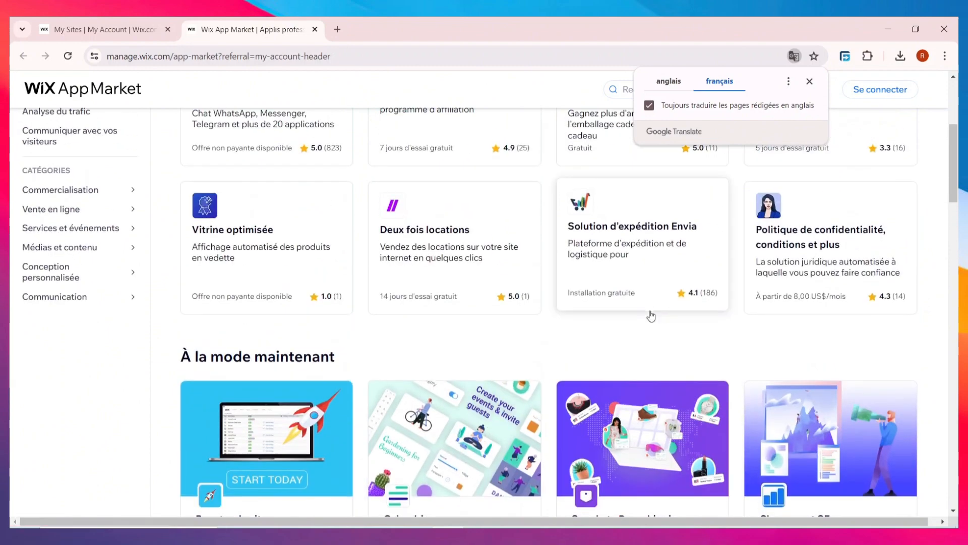
scroll(651, 316, "up", 2)
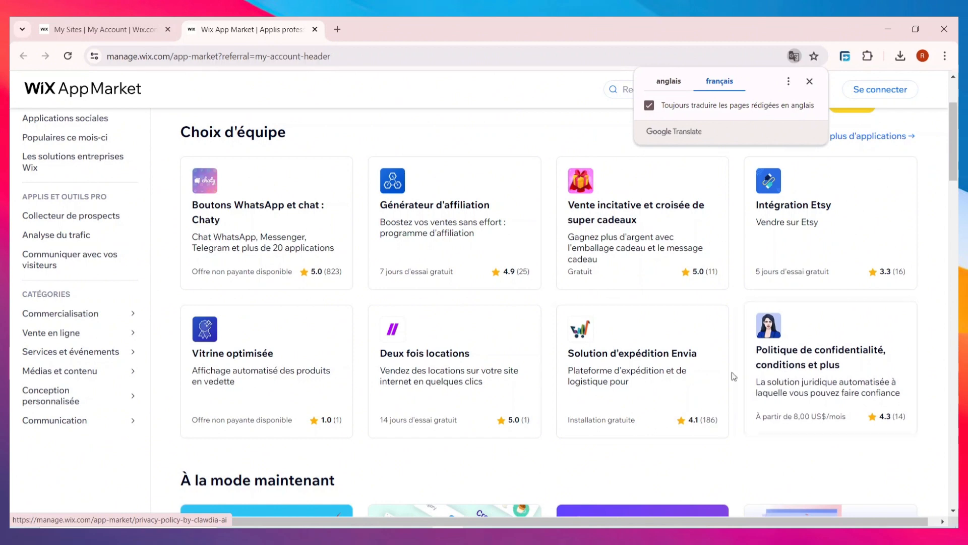
Open the Etsy Integration app page and view its preview images up to the product sync view.
left_click(808, 223)
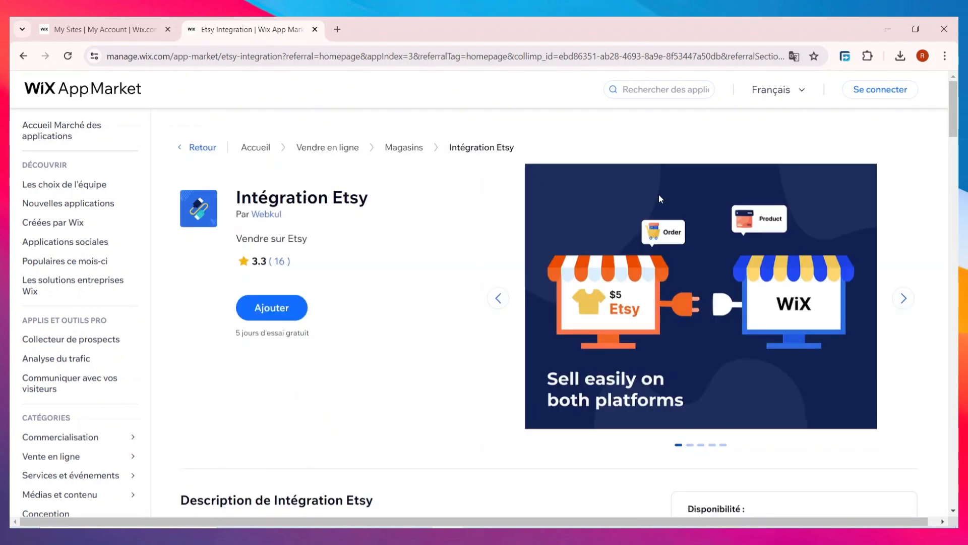
left_click(905, 305)
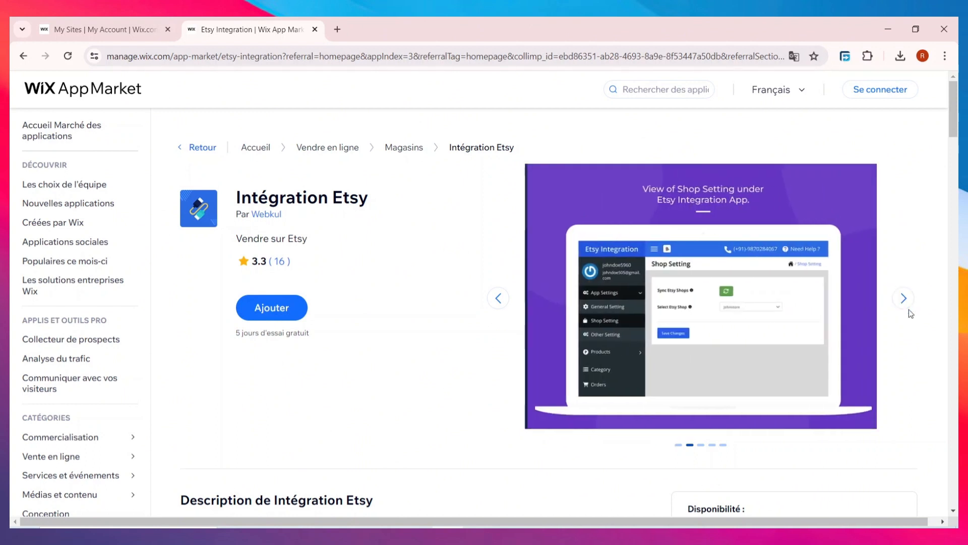
left_click(910, 309)
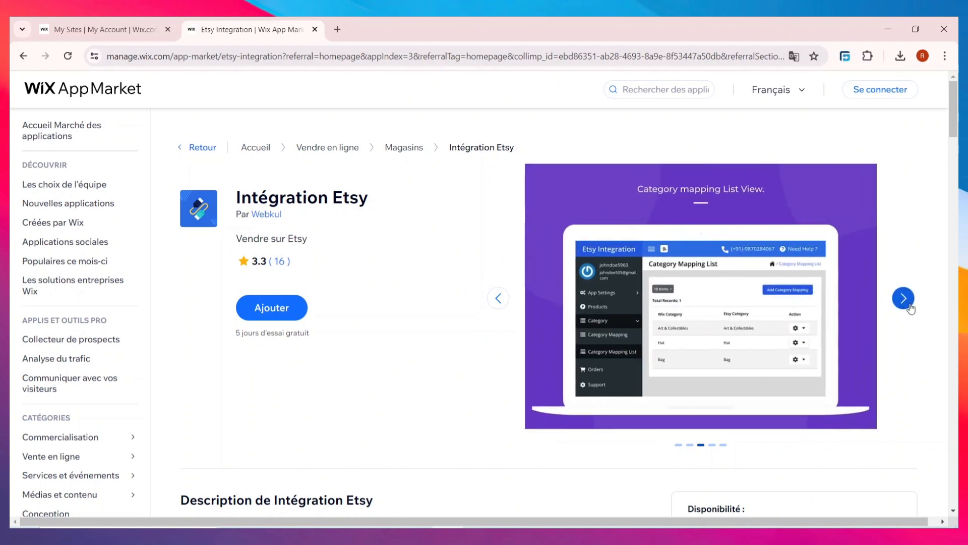
left_click(910, 309)
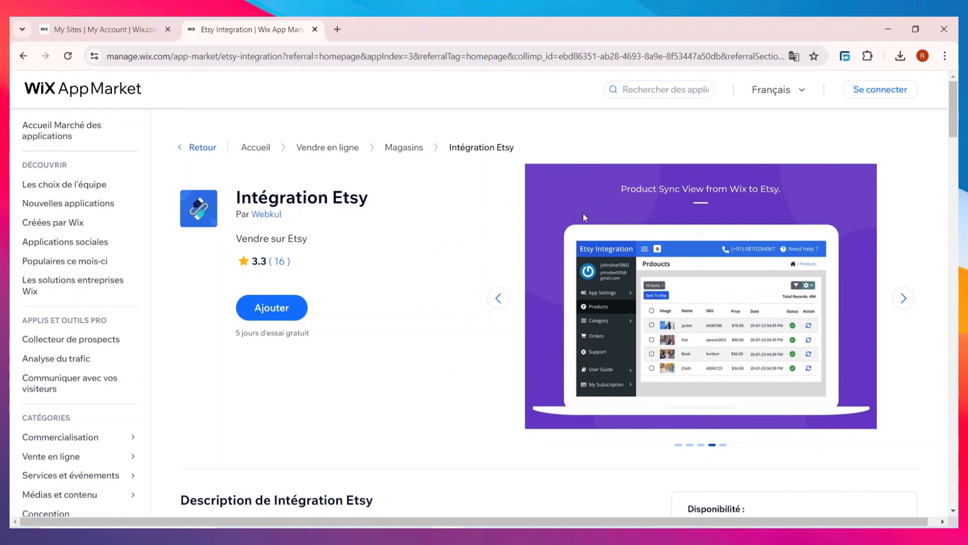
Read the Etsy Integration description, availability and site requirements.
scroll(340, 365, "down", 4)
scroll(528, 400, "up", 4)
scroll(536, 341, "down", 3)
scroll(367, 271, "up", 3)
scroll(353, 332, "down", 8)
scroll(396, 336, "up", 4)
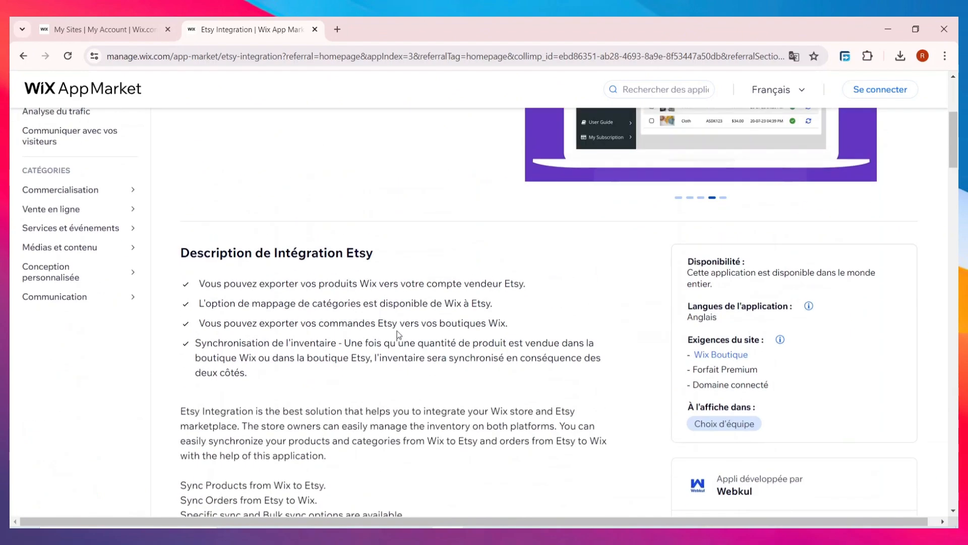
scroll(399, 343, "down", 4)
scroll(441, 325, "down", 3)
scroll(594, 324, "up", 5)
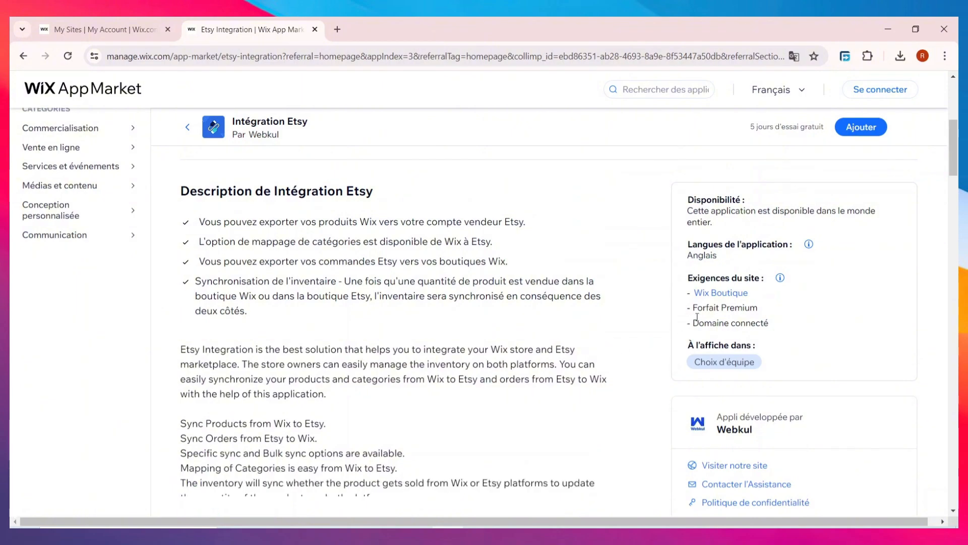
scroll(391, 294, "down", 4)
scroll(391, 294, "up", 10)
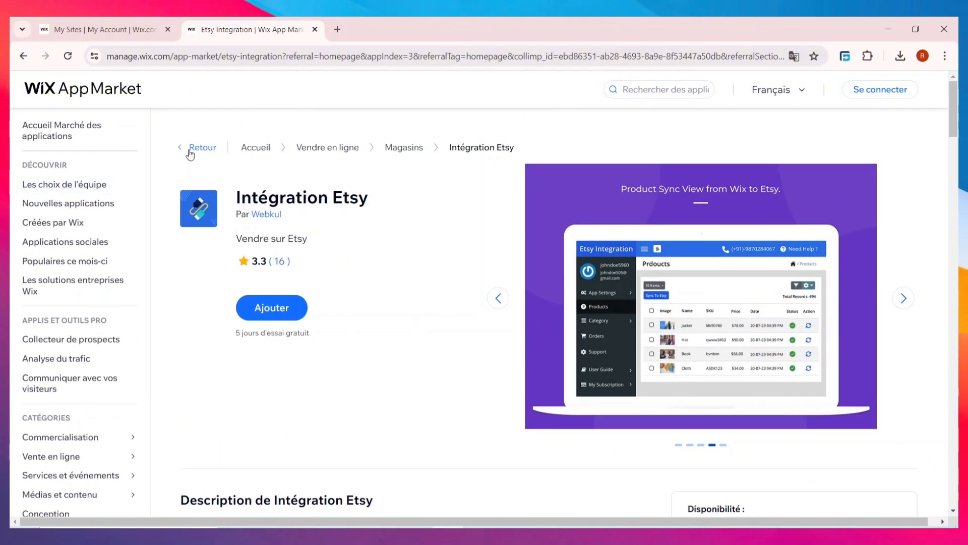
Return to the App Market home page and look through its app sections and categories.
left_click(190, 153)
scroll(428, 331, "down", 7)
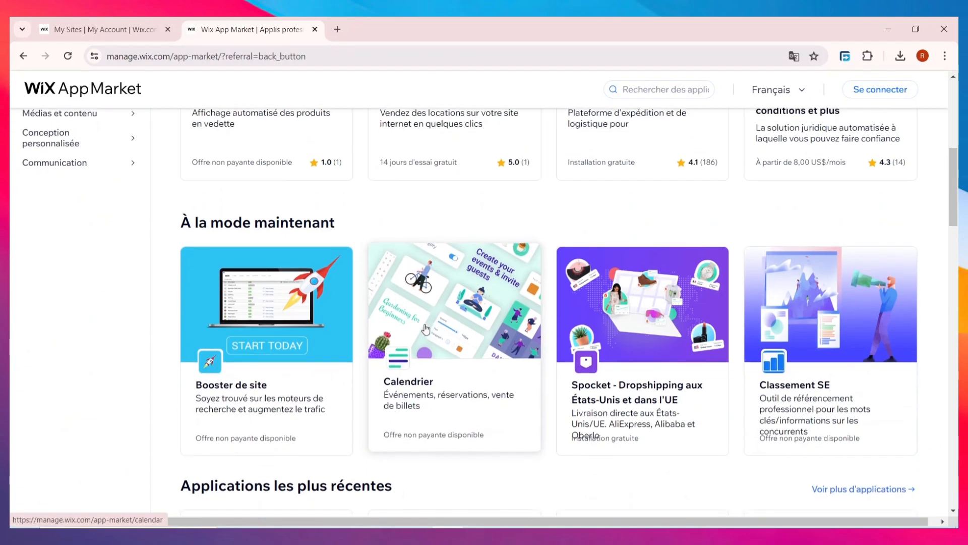
scroll(426, 329, "down", 10)
scroll(424, 325, "up", 17)
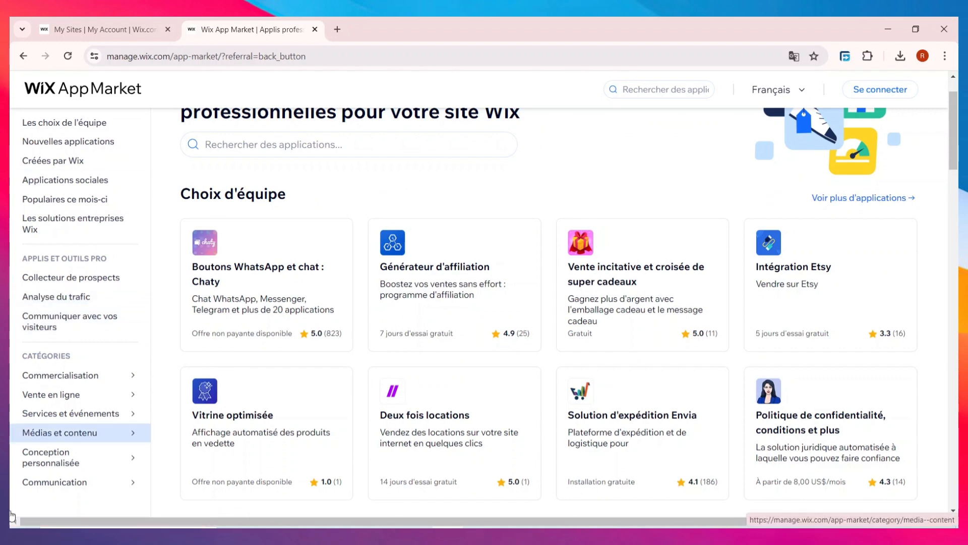
scroll(31, 444, "up", 1)
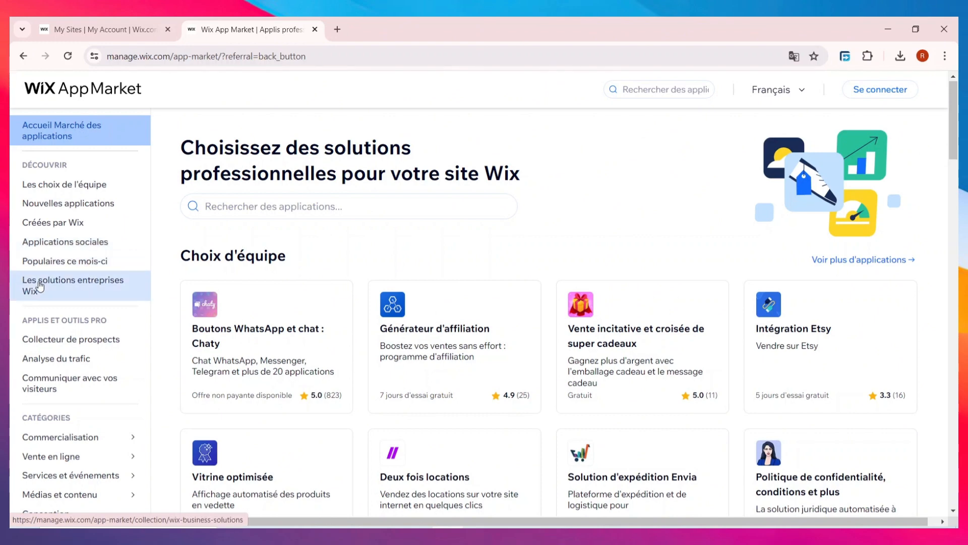
Show the apps that are popular this month and look through the collection.
left_click(57, 263)
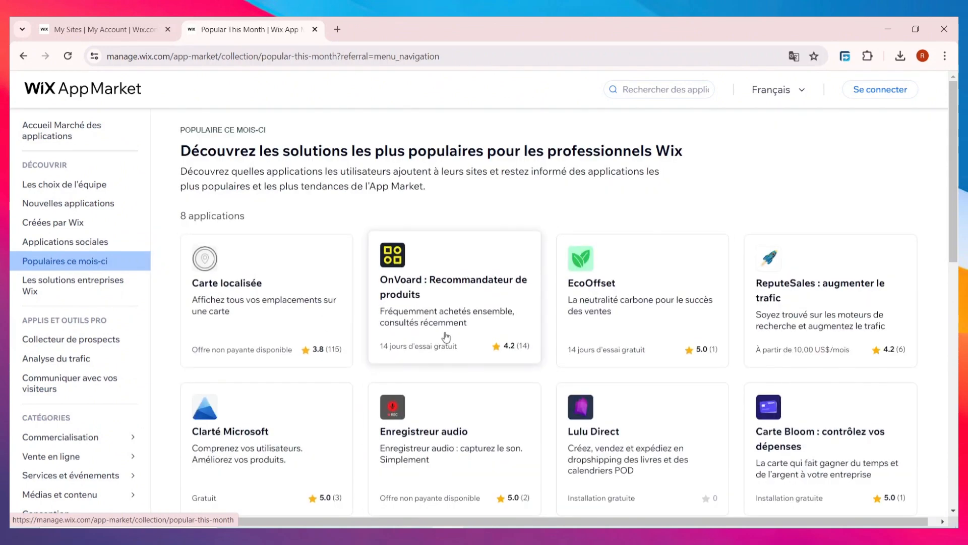
scroll(513, 381, "down", 1)
scroll(513, 380, "down", 5)
scroll(503, 373, "up", 5)
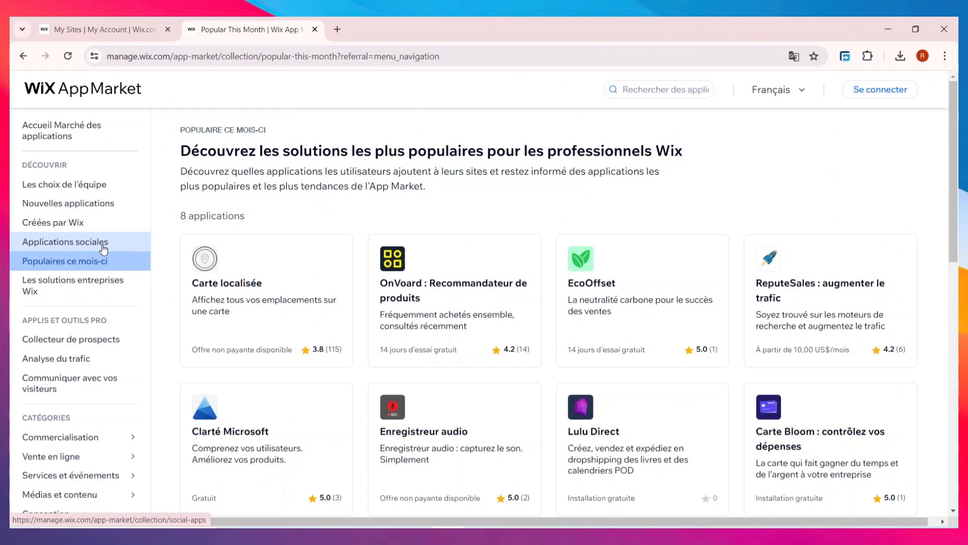
Show the social apps collection and look through the available apps.
left_click(104, 249)
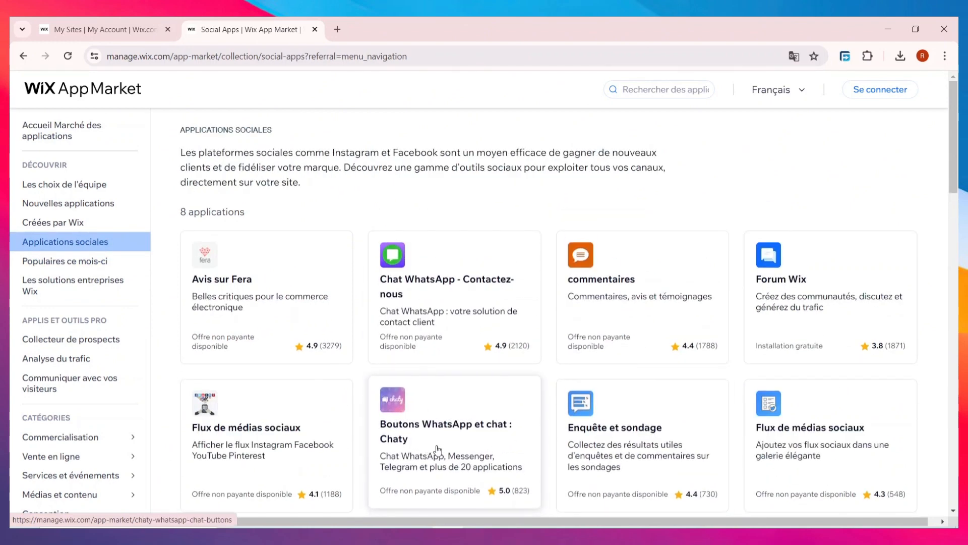
scroll(447, 441, "down", 1)
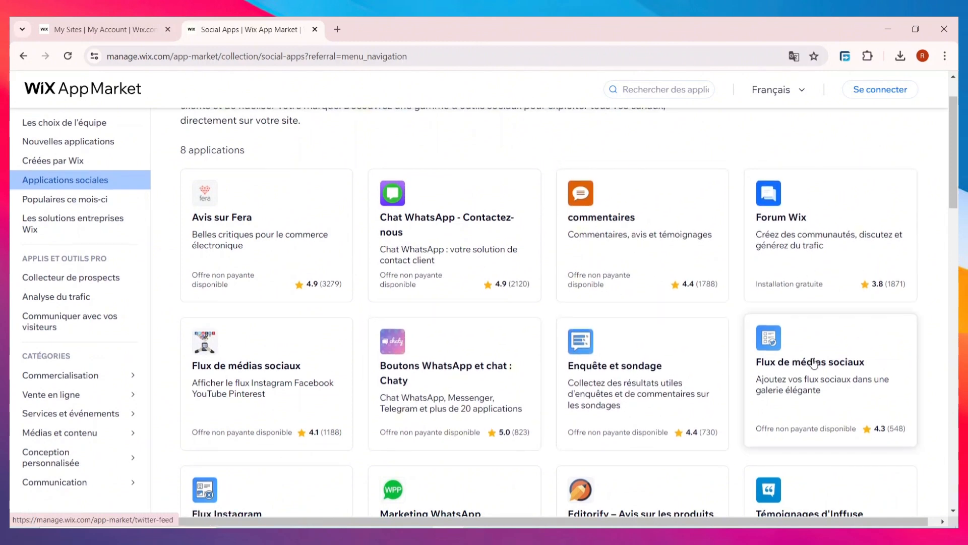
scroll(480, 395, "down", 4)
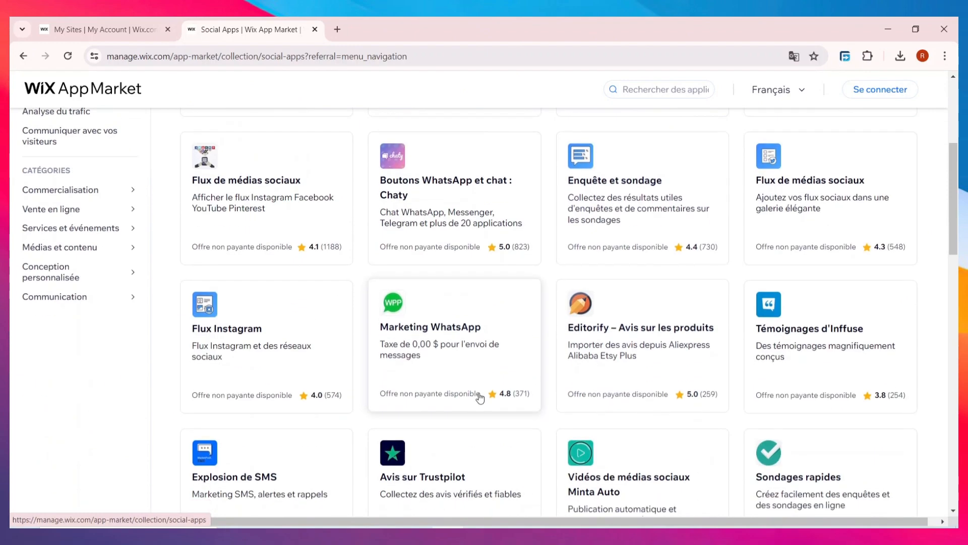
scroll(488, 371, "down", 6)
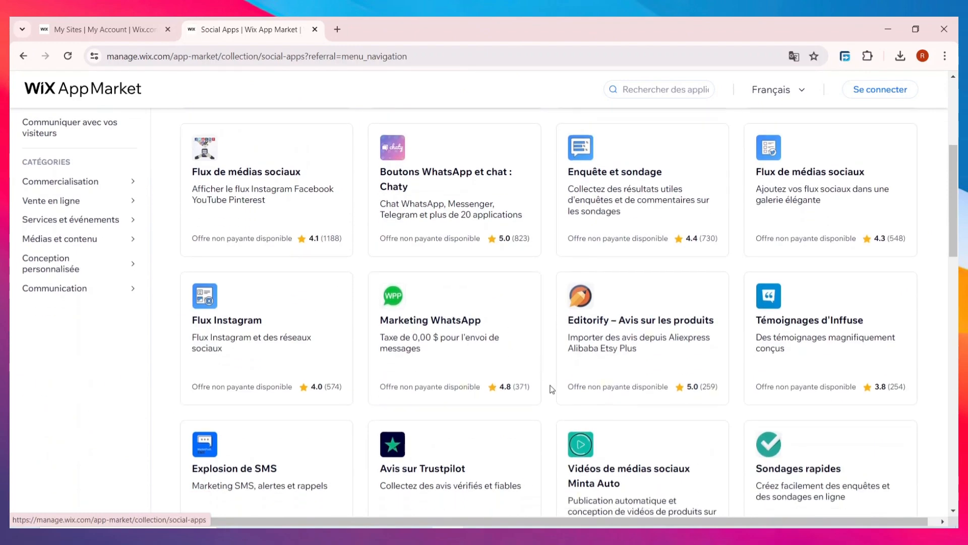
scroll(401, 388, "down", 6)
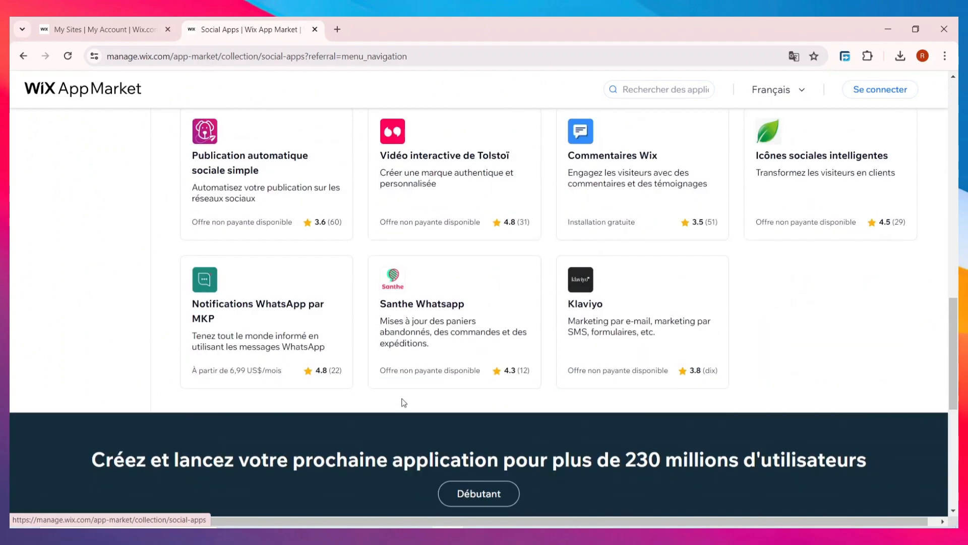
scroll(400, 398, "up", 5)
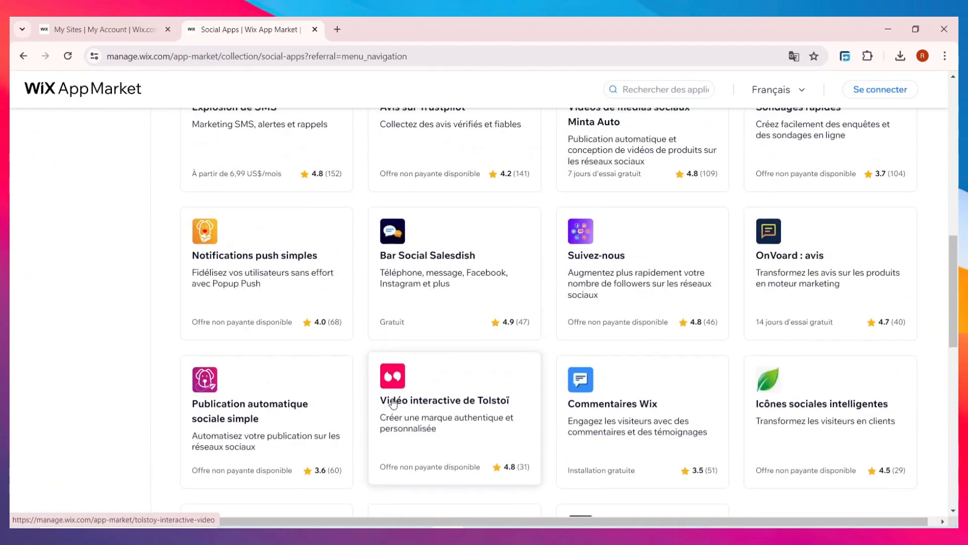
Look over the App Market's discovery collections, pro tools and categories listed alongside the social apps.
scroll(393, 402, "up", 7)
scroll(269, 307, "up", 3)
scroll(261, 308, "up", 2)
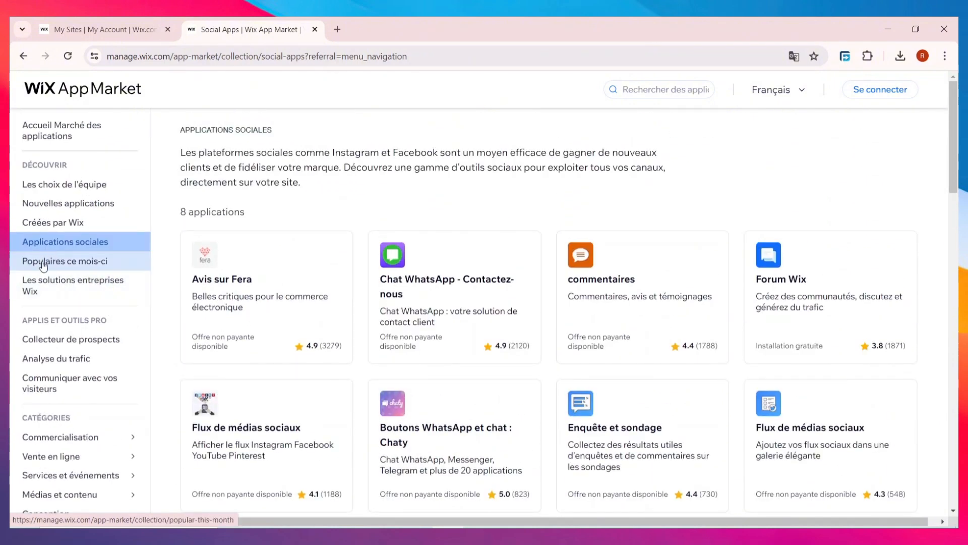
scroll(101, 337, "down", 1)
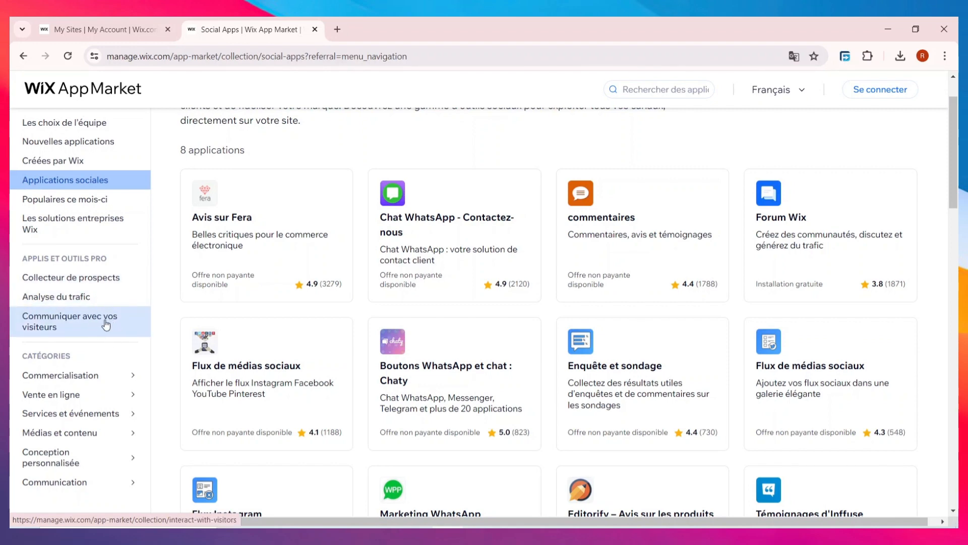
scroll(101, 330, "down", 7)
scroll(96, 322, "up", 6)
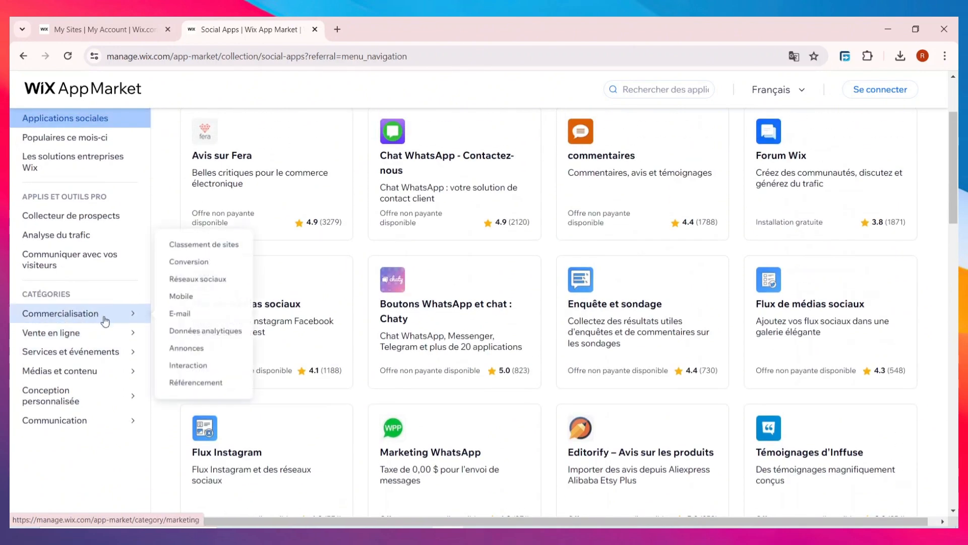
Examine the subcategories of Vente en ligne, Médias et contenu, Conception personnalisée and Communication.
mouse_move(115, 325)
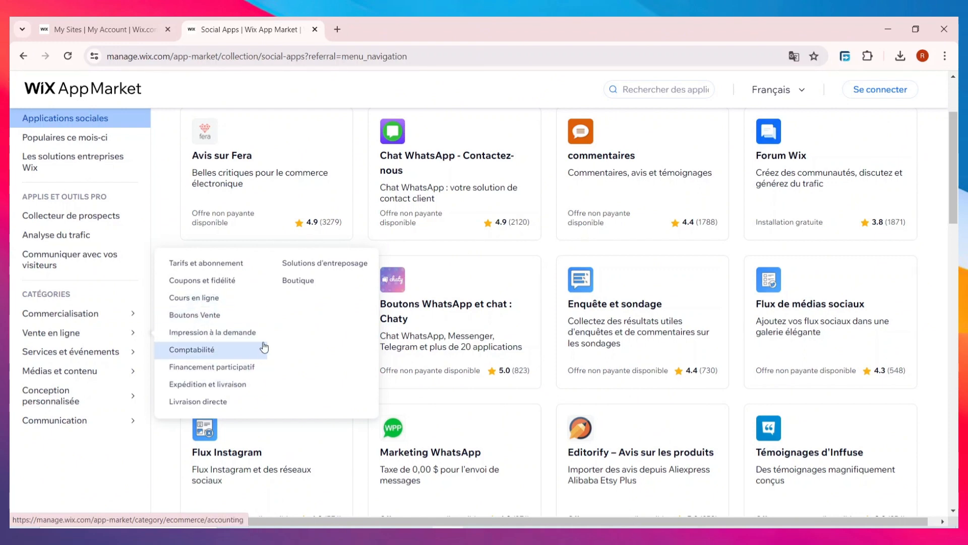
mouse_move(105, 372)
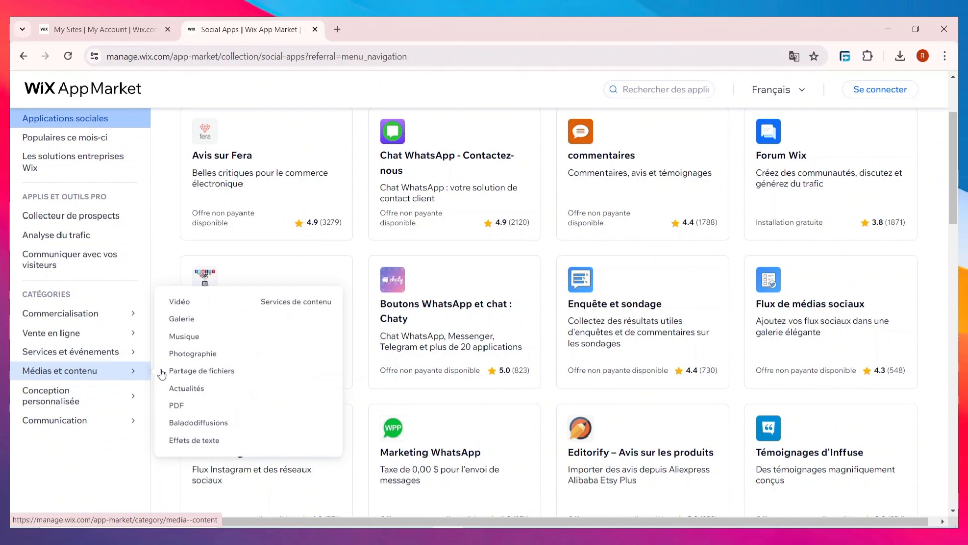
mouse_move(117, 394)
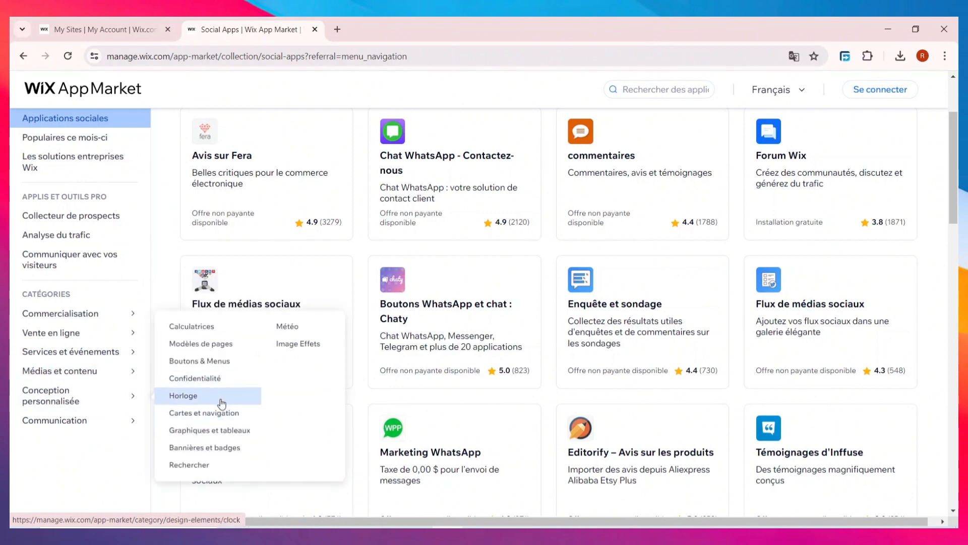
scroll(217, 403, "down", 5)
scroll(186, 368, "up", 2)
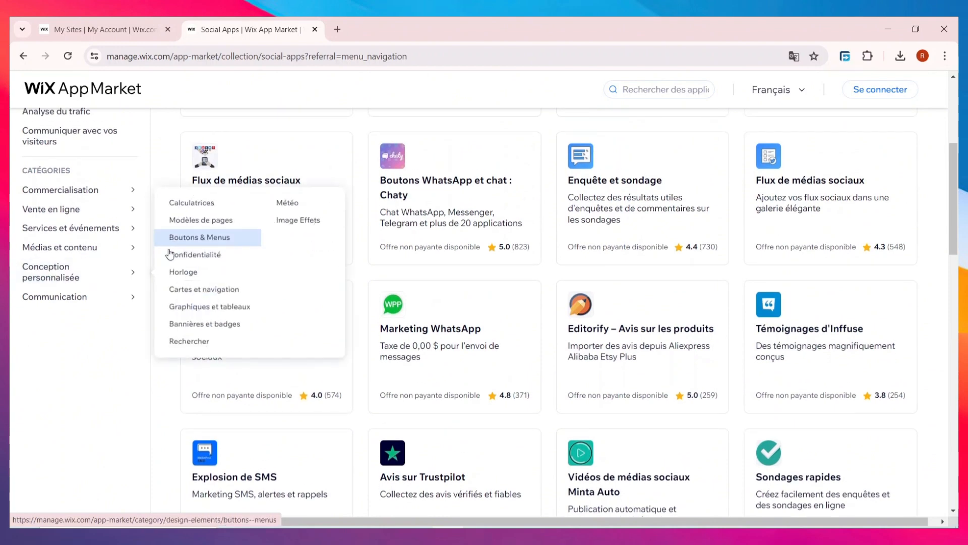
mouse_move(95, 300)
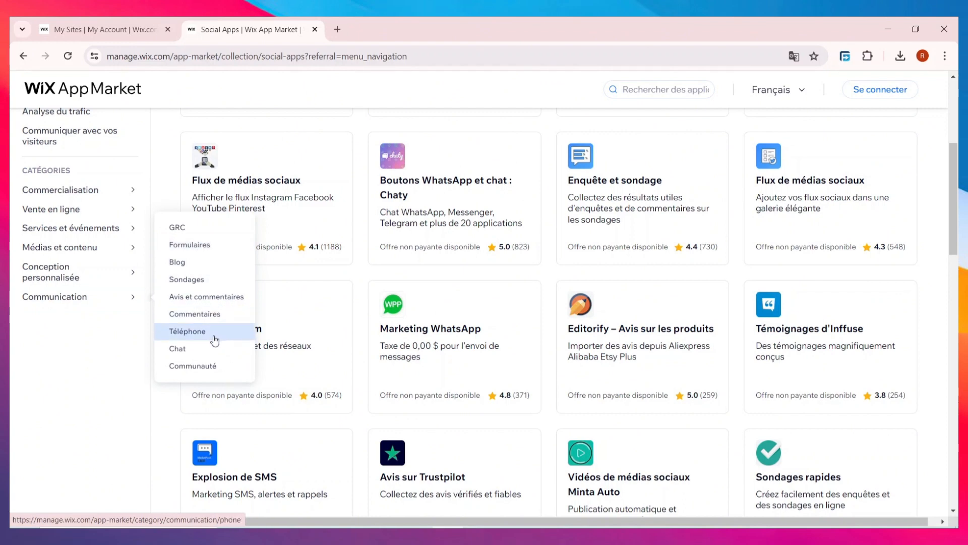
Glance over the social apps again, then close the App Market and return to the account's site list.
scroll(80, 400, "up", 5)
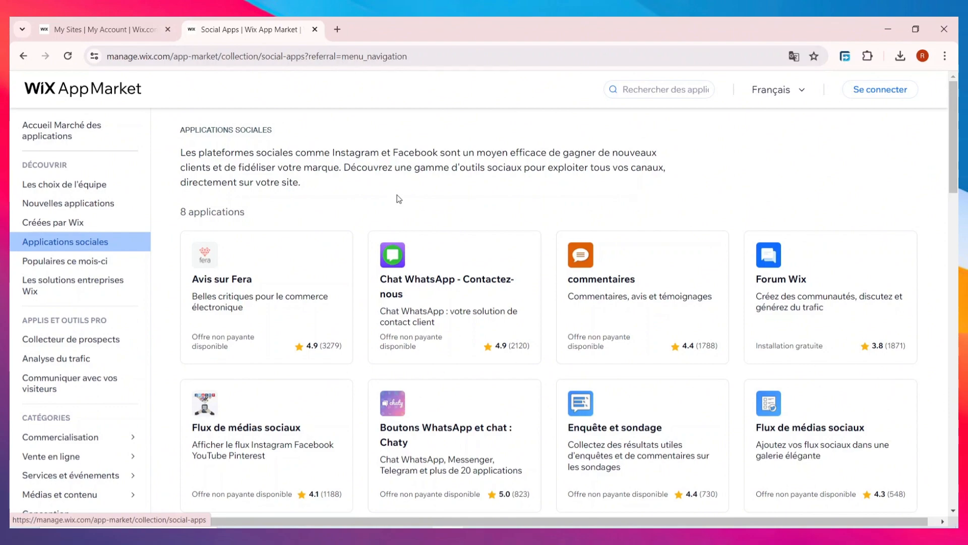
scroll(543, 281, "down", 3)
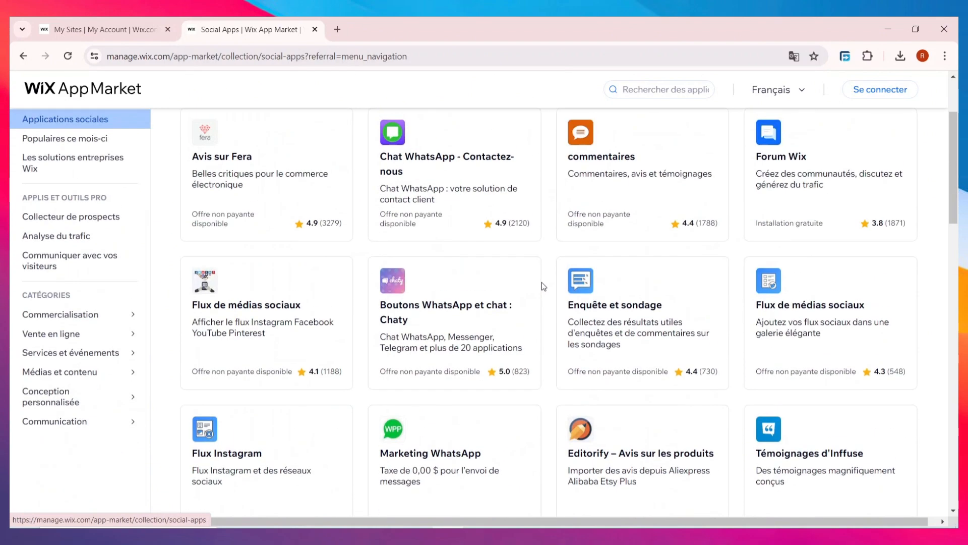
scroll(542, 282, "up", 3)
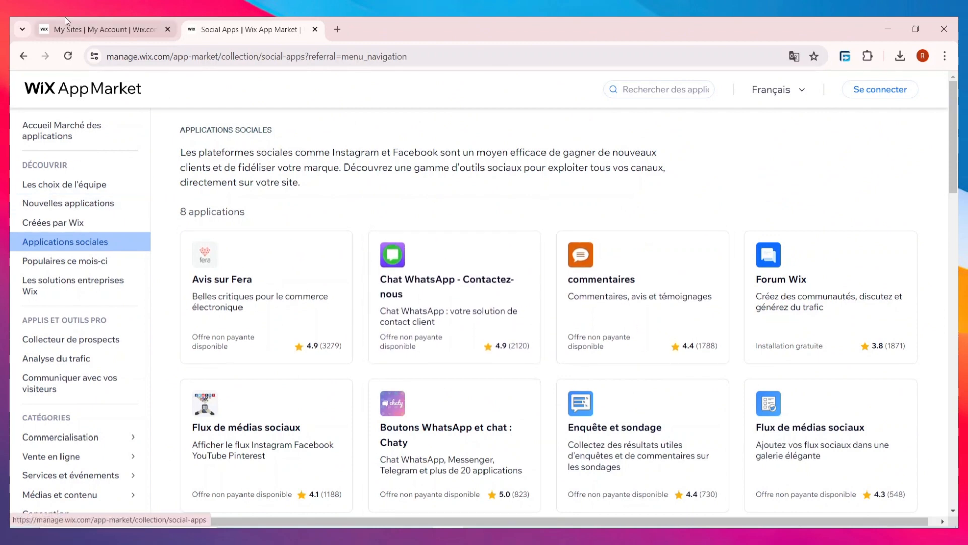
left_click(315, 30)
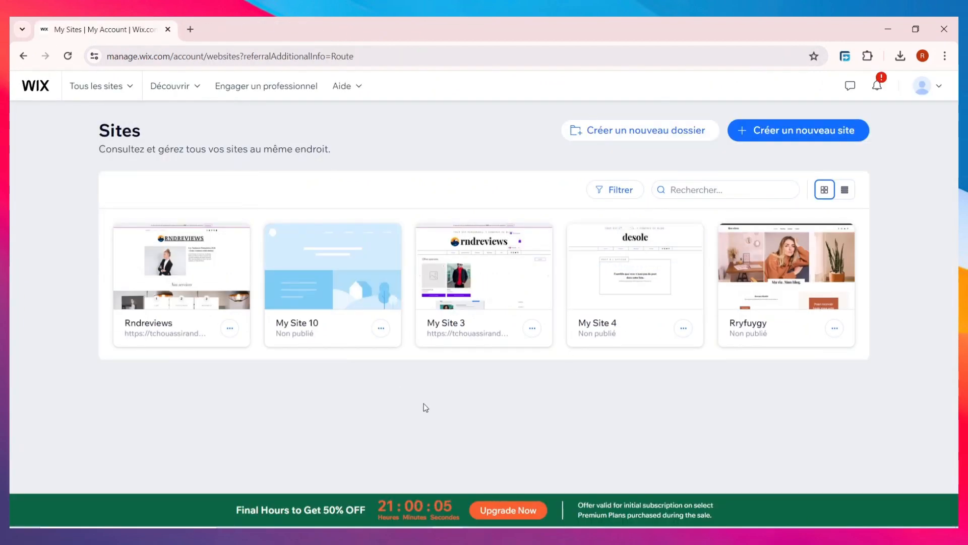
Open the page for hiring a professional, read its service choices and return to the site list.
mouse_move(170, 87)
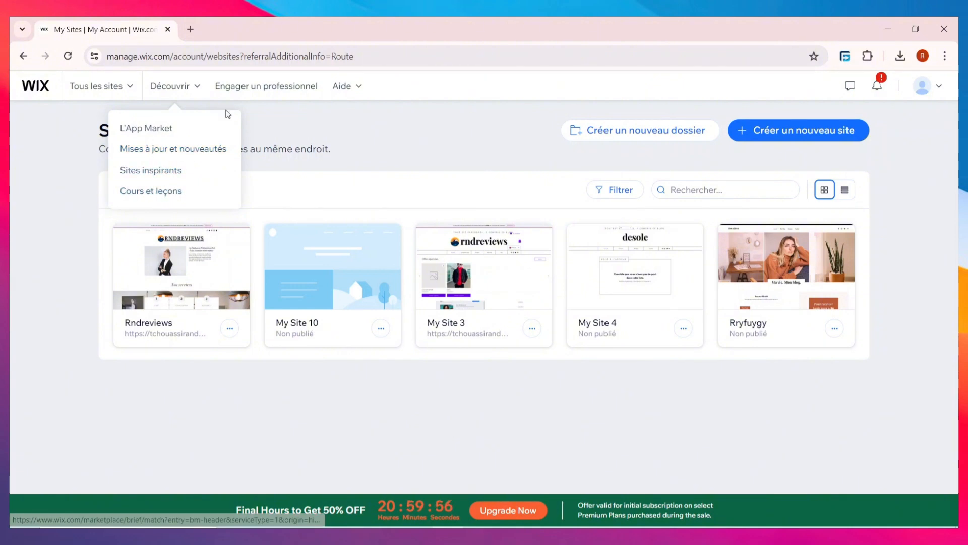
left_click(252, 91)
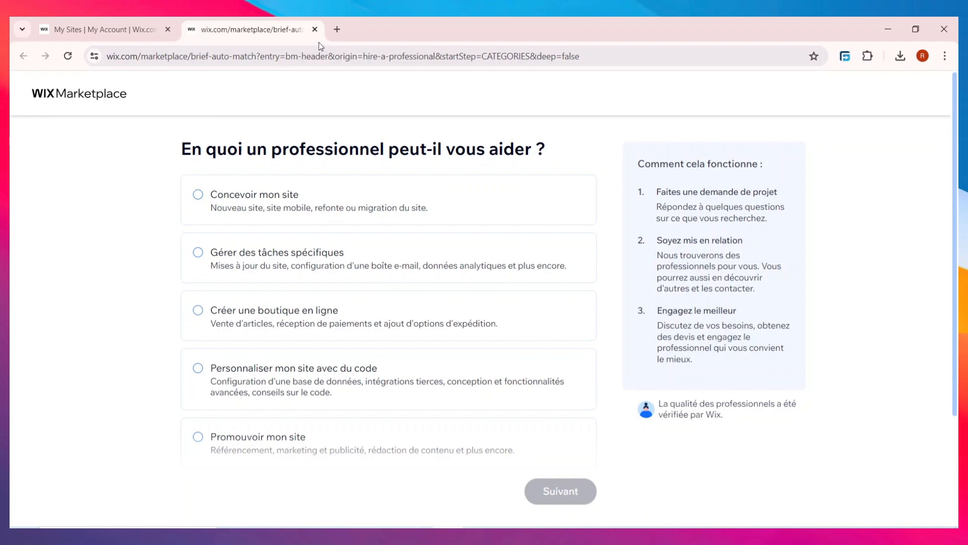
left_click(315, 30)
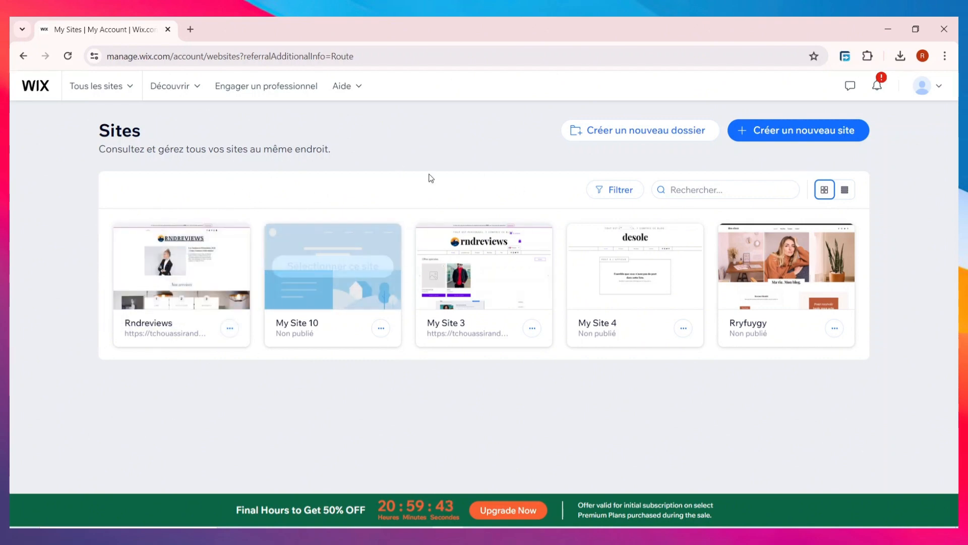
Open the help window and look through its resources, professional matching and contact option.
left_click(358, 88)
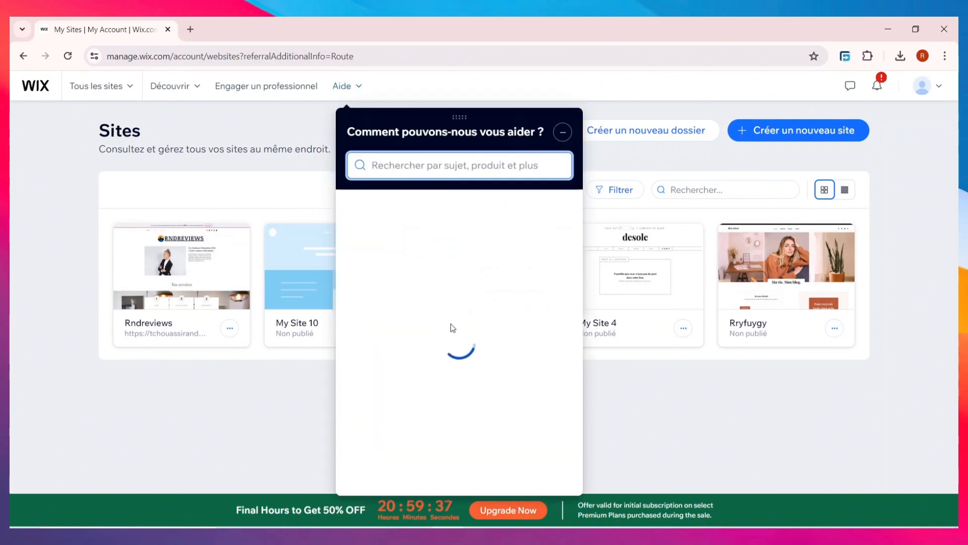
scroll(502, 337, "down", 8)
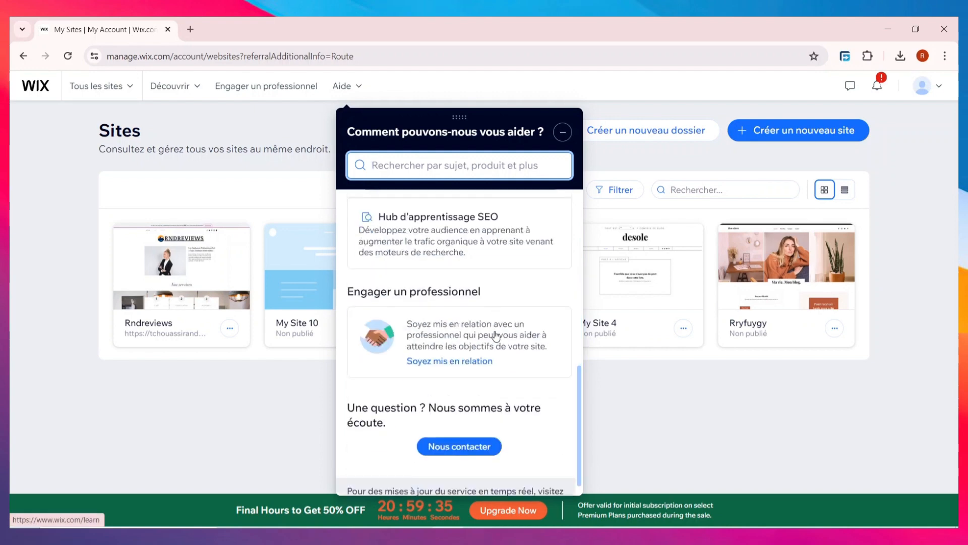
scroll(513, 328, "down", 4)
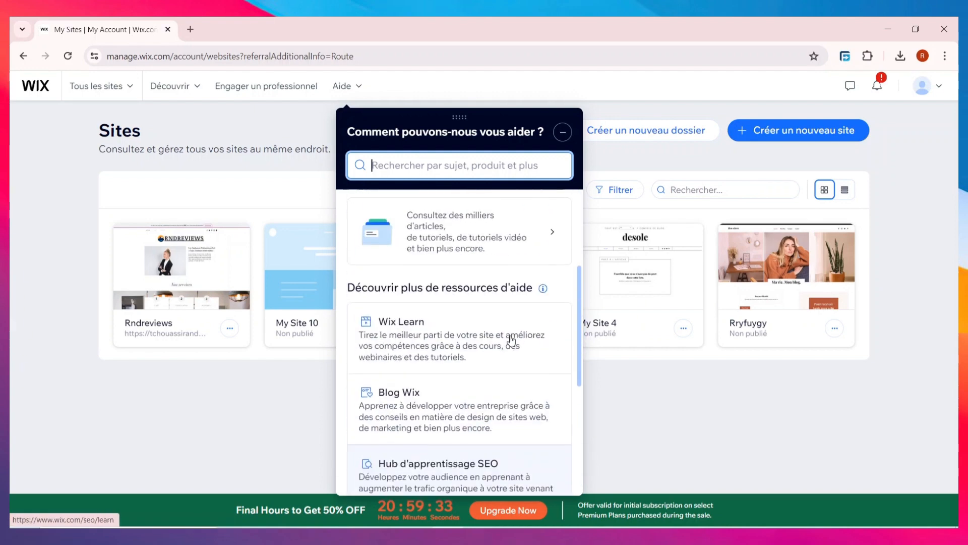
scroll(510, 339, "down", 5)
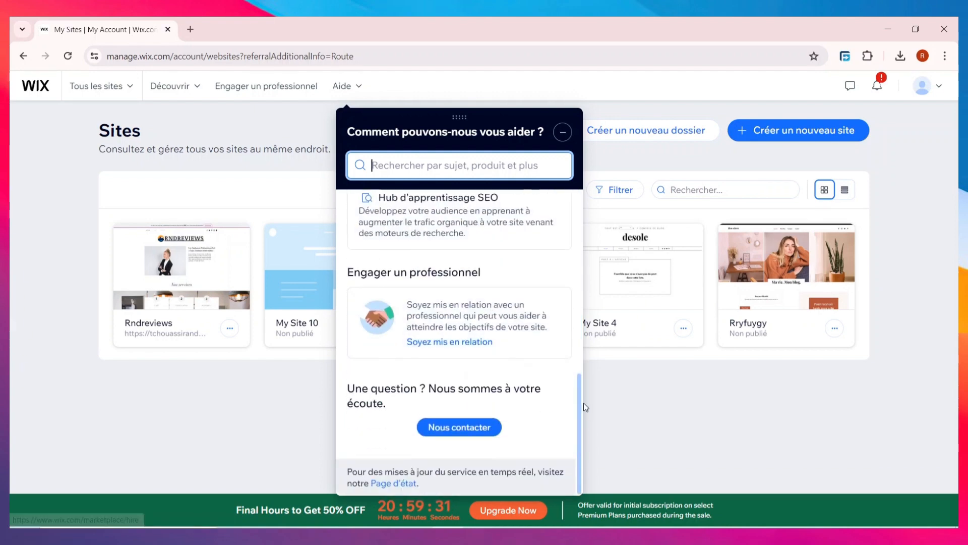
scroll(461, 374, "up", 10)
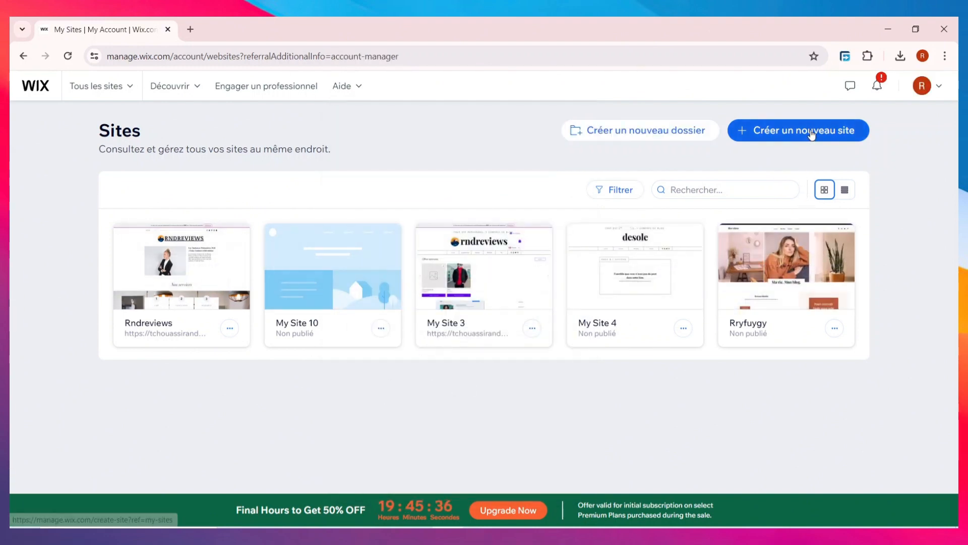
Create a new site folder named EXAMPLE SITES and check the folder's available actions.
left_click(656, 138)
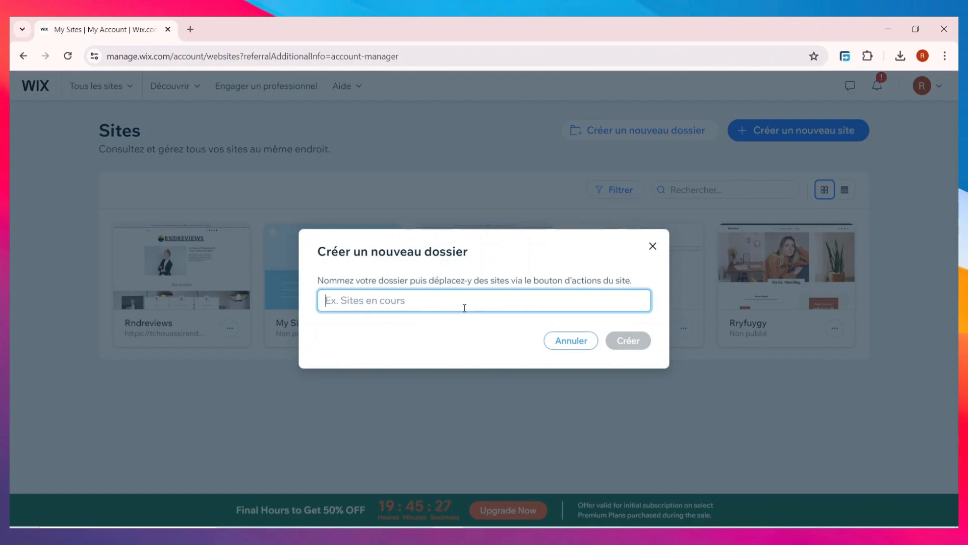
type("EXAMPLE SITES")
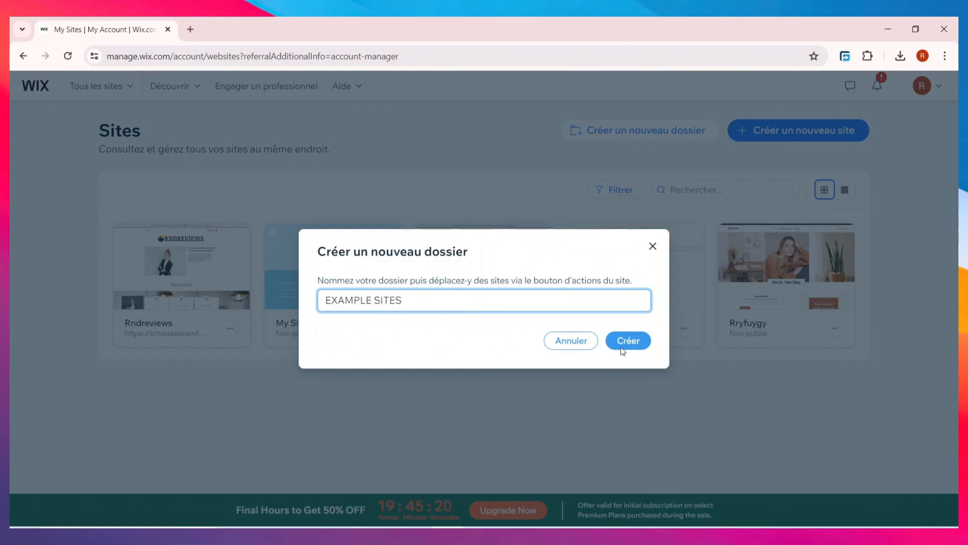
left_click(625, 343)
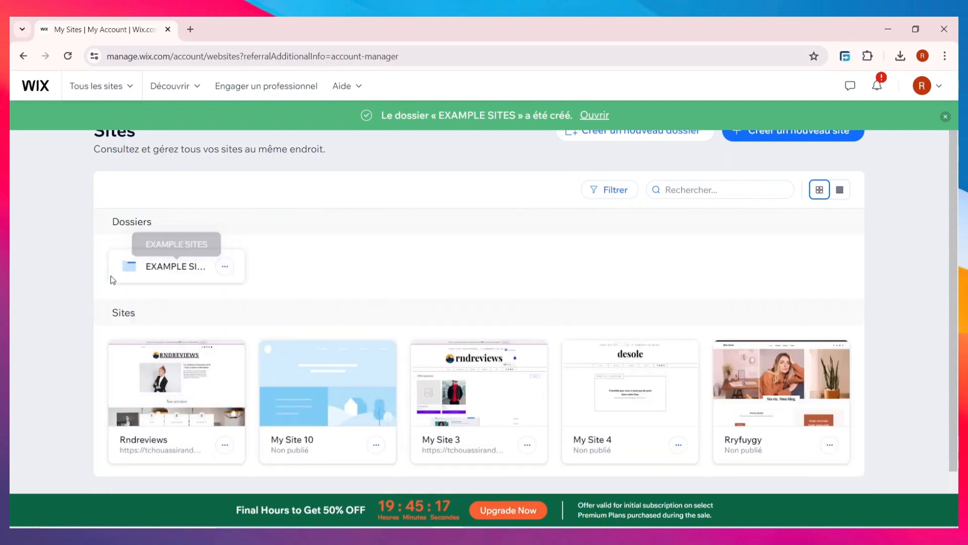
left_click(223, 268)
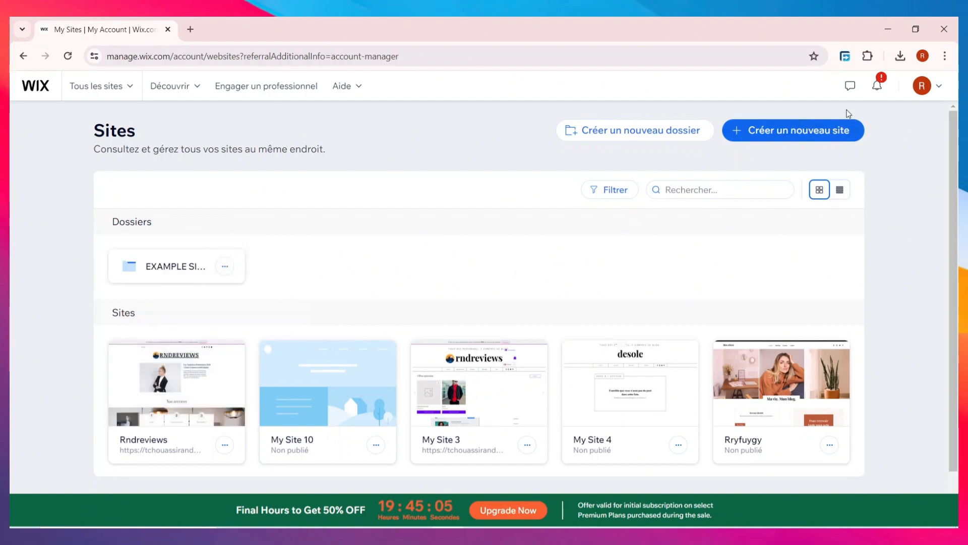
Start a new site using the setup without AI and skip the question about the website type.
left_click(794, 131)
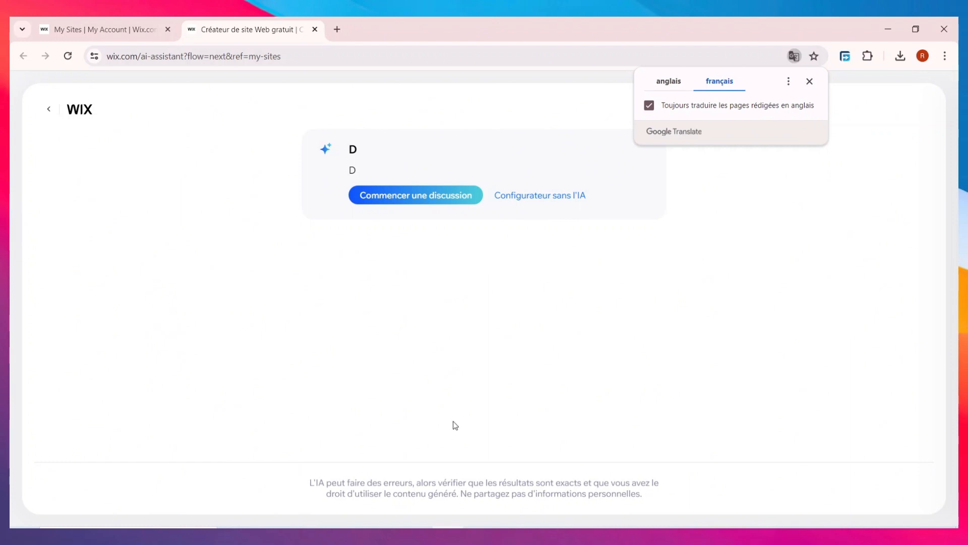
left_click(565, 197)
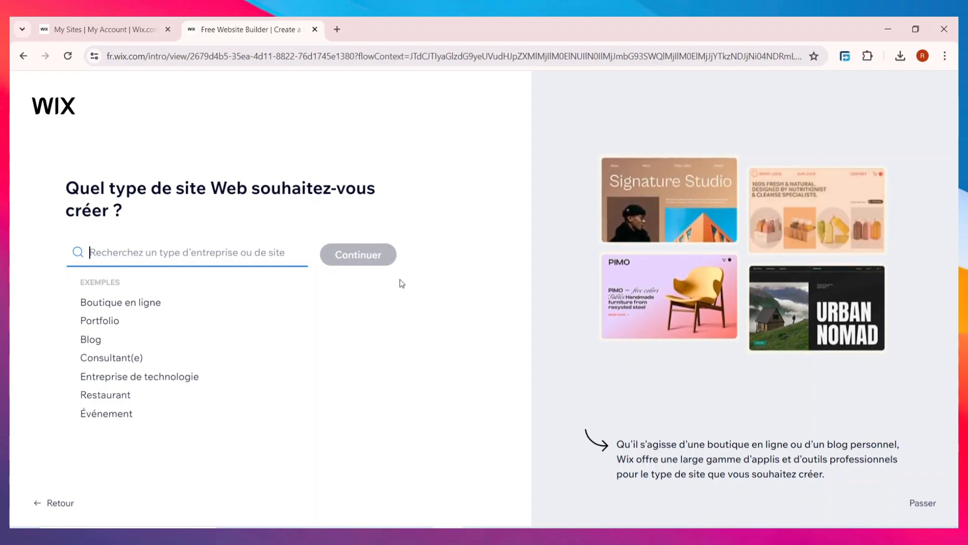
left_click(923, 504)
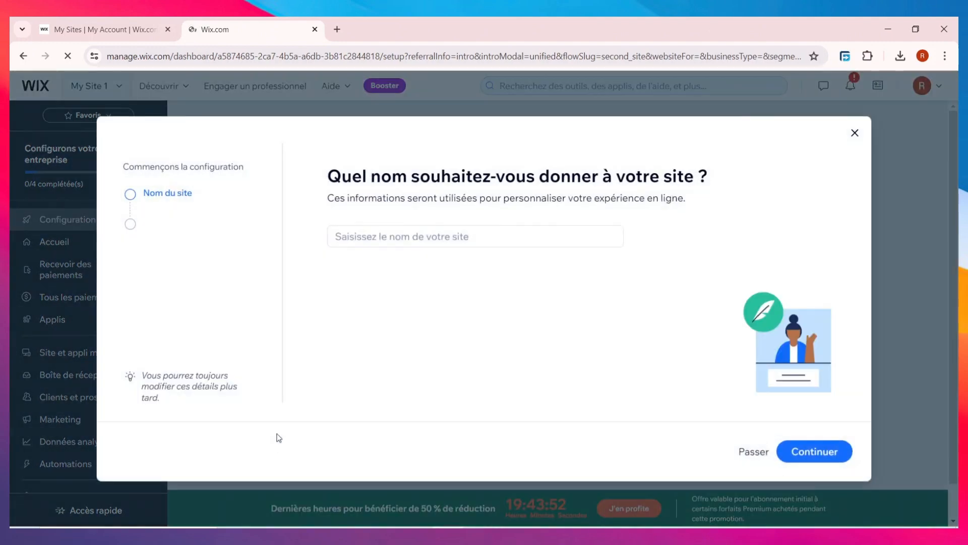
Name the new site CAKE STORE and set its goal to Vendre des articles.
left_click(510, 238)
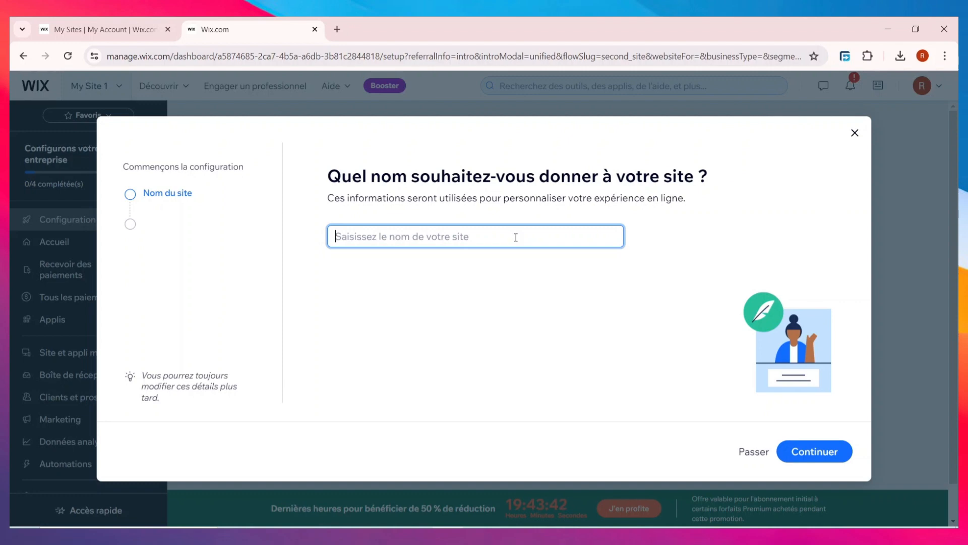
type("CAK")
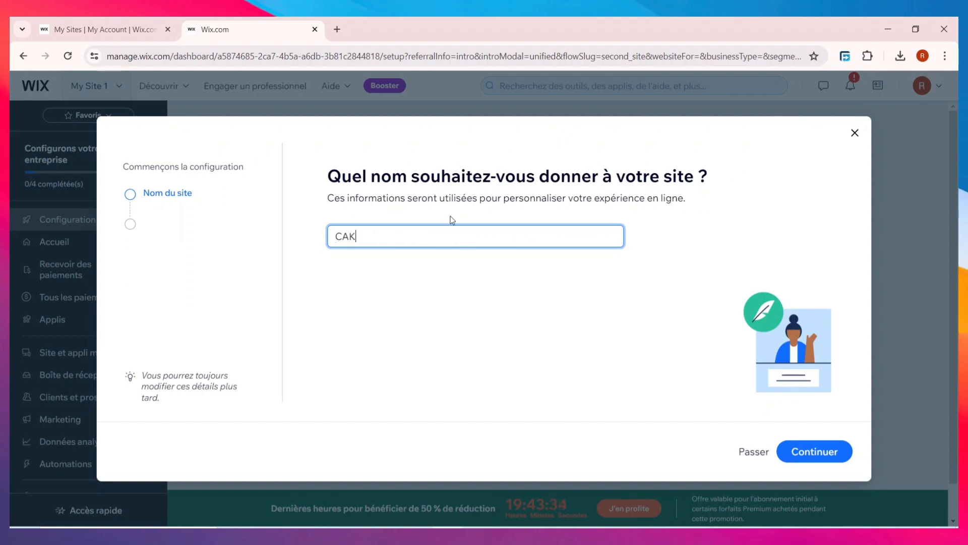
type("E S")
key("BackSpace")
type("STORE")
left_click(820, 461)
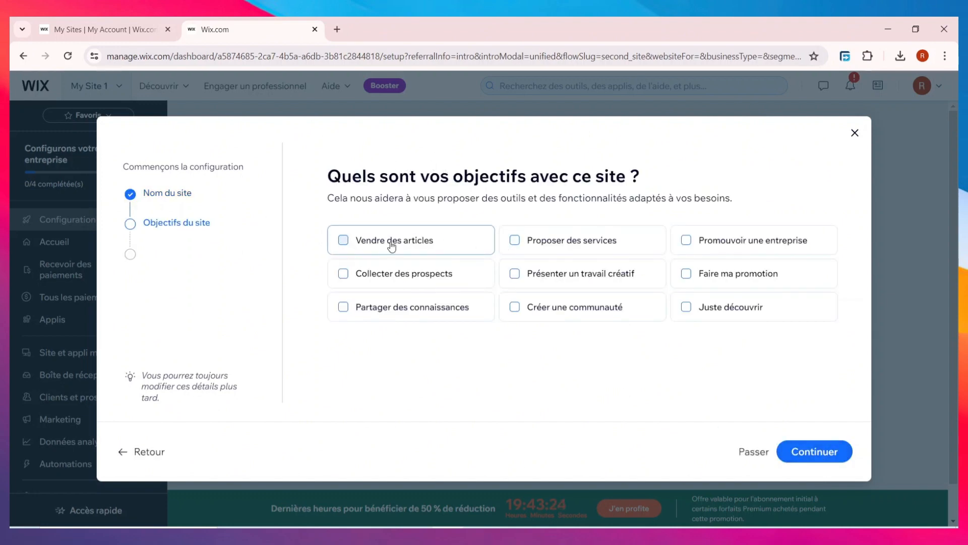
left_click(367, 249)
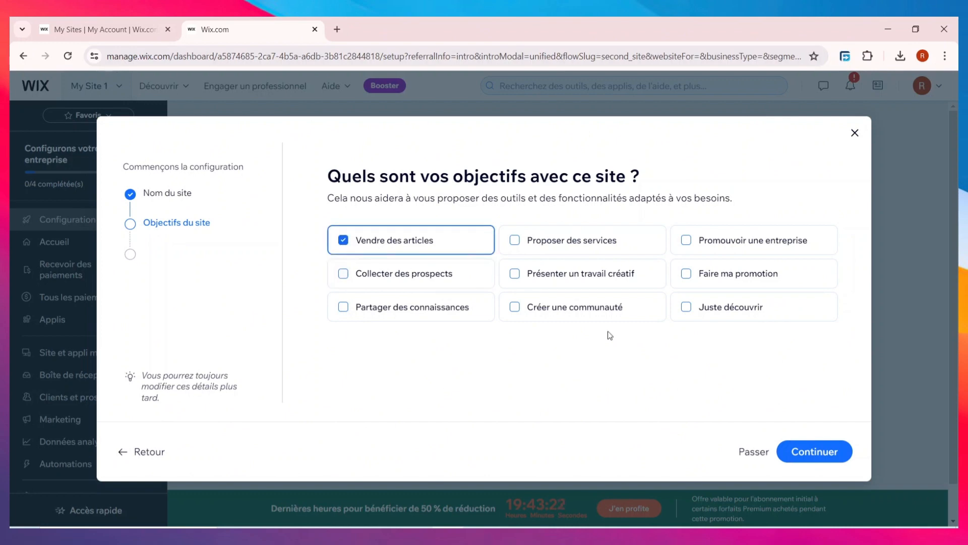
left_click(822, 460)
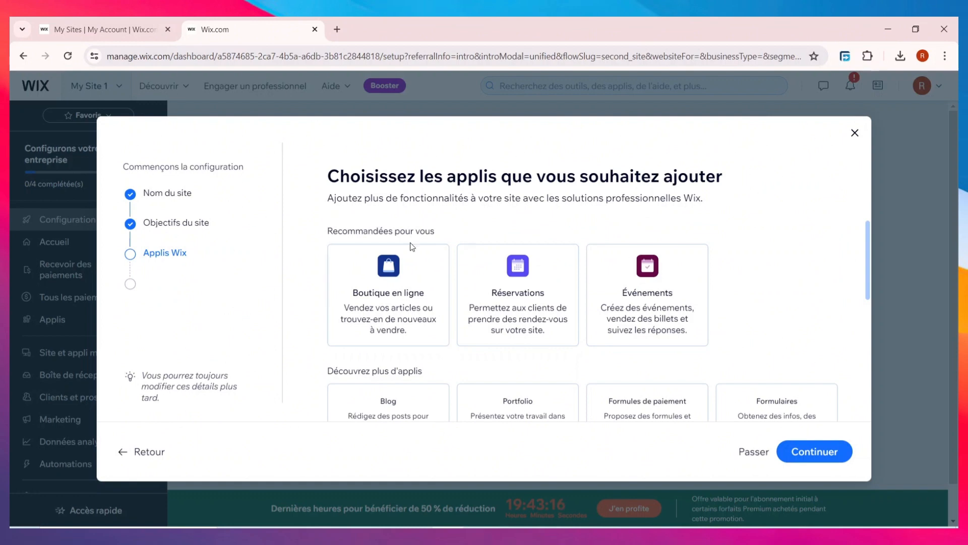
Look through the recommended Wix apps and the additional apps offered for the site.
scroll(628, 213, "down", 4)
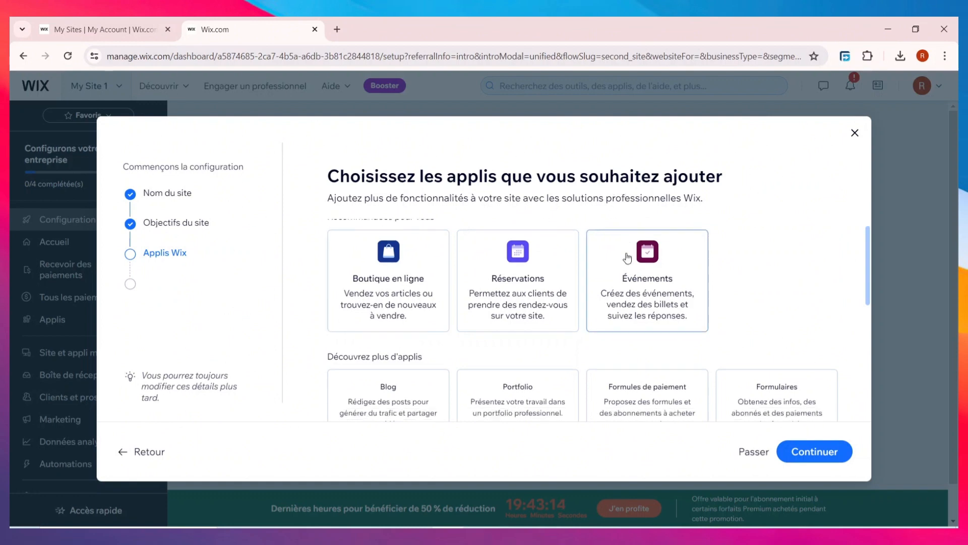
scroll(566, 260, "up", 4)
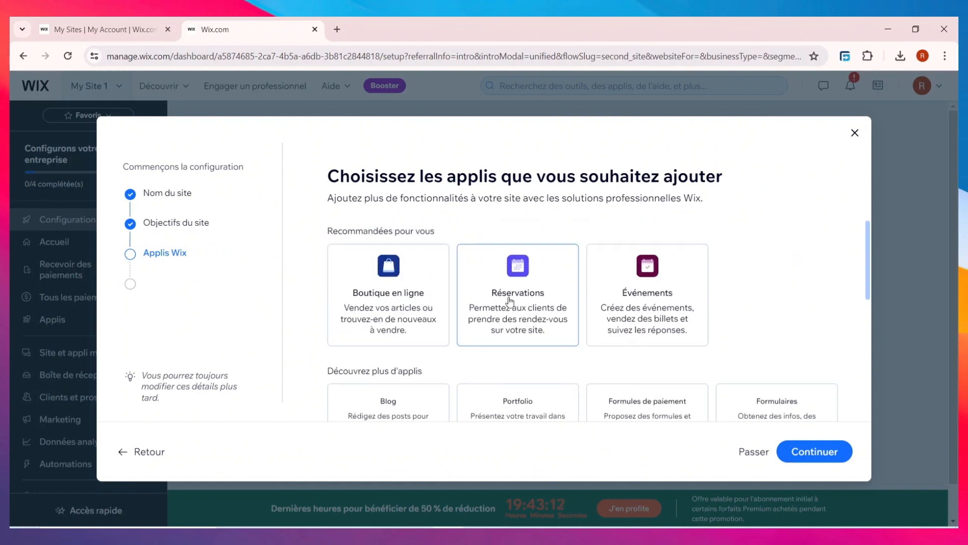
scroll(651, 311, "down", 3)
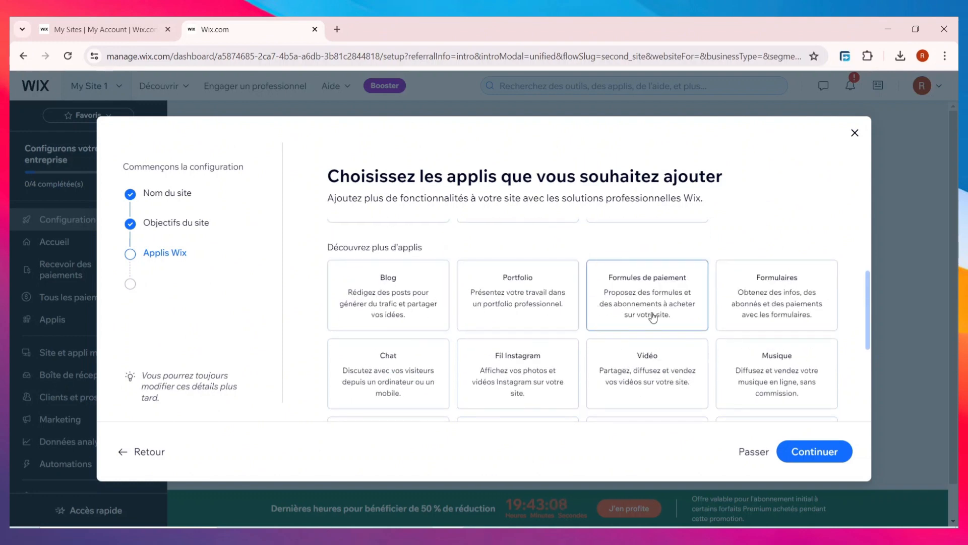
scroll(613, 316, "down", 3)
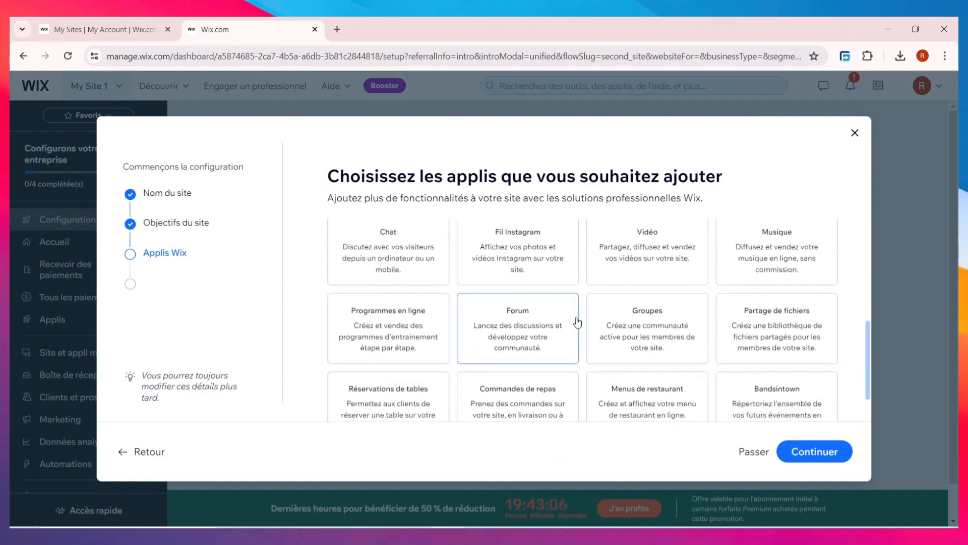
scroll(577, 332, "down", 2)
scroll(579, 341, "up", 6)
scroll(579, 341, "up", 2)
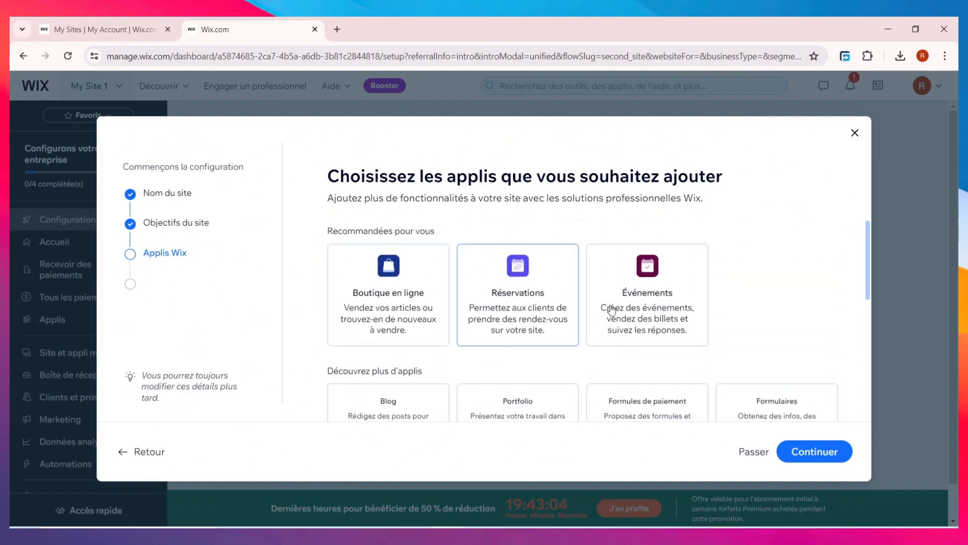
scroll(541, 326, "down", 2)
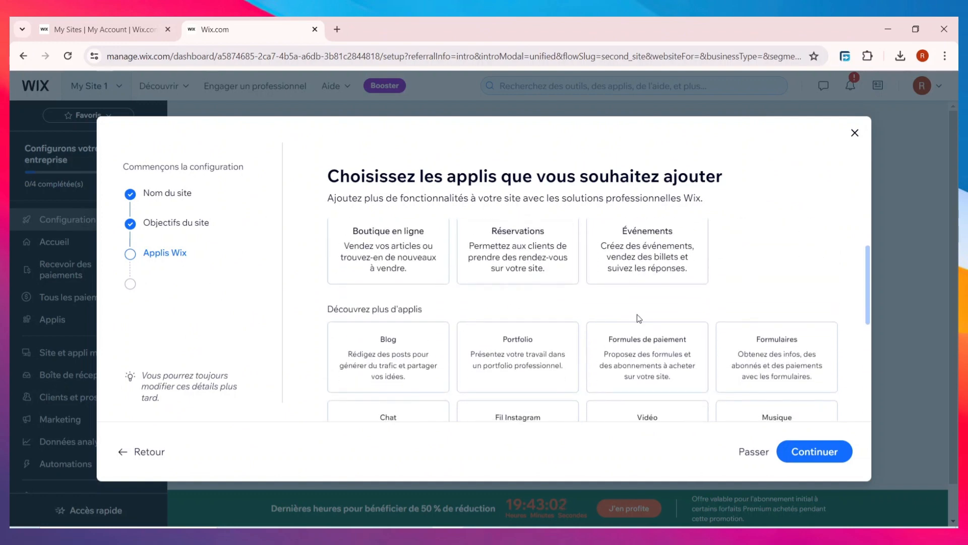
Finish the setup without adding any apps and start designing the site from a template.
left_click(746, 452)
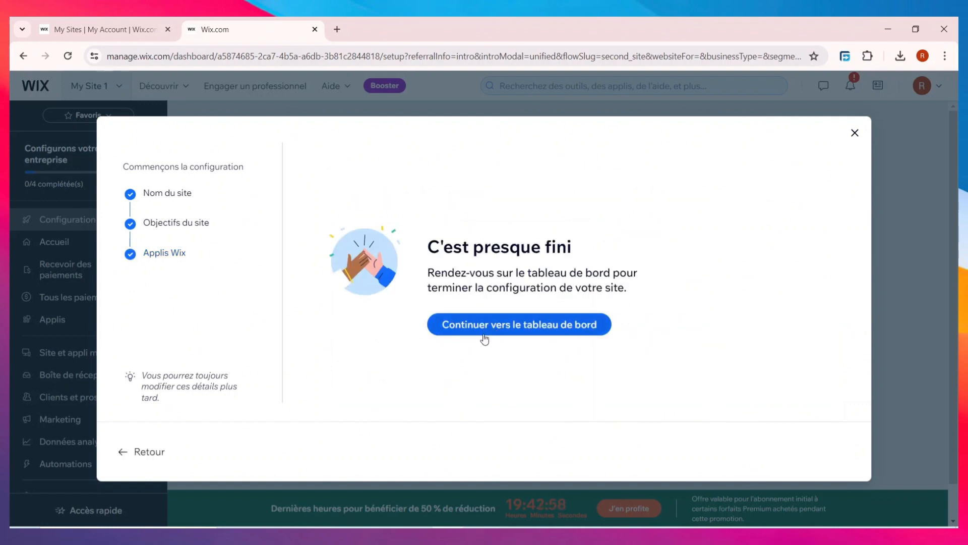
left_click(483, 326)
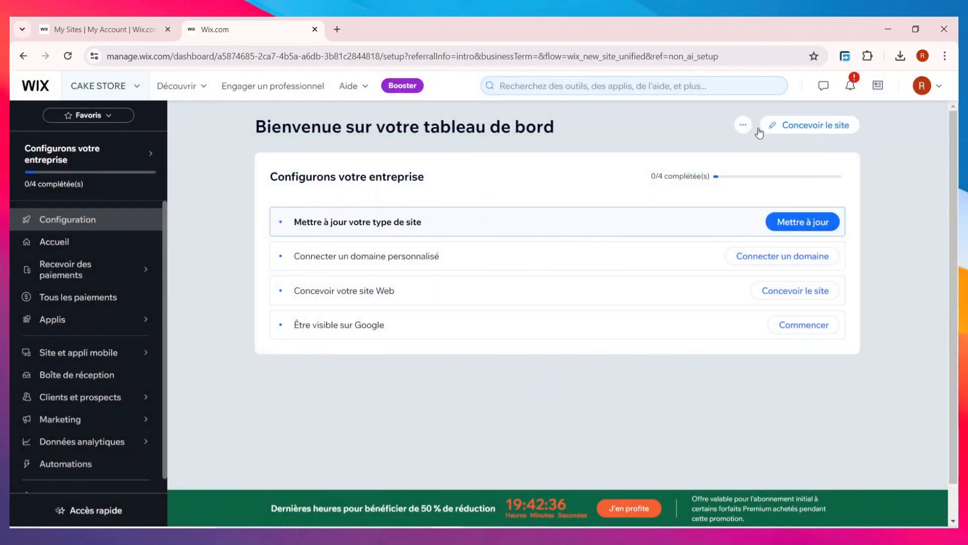
left_click(815, 129)
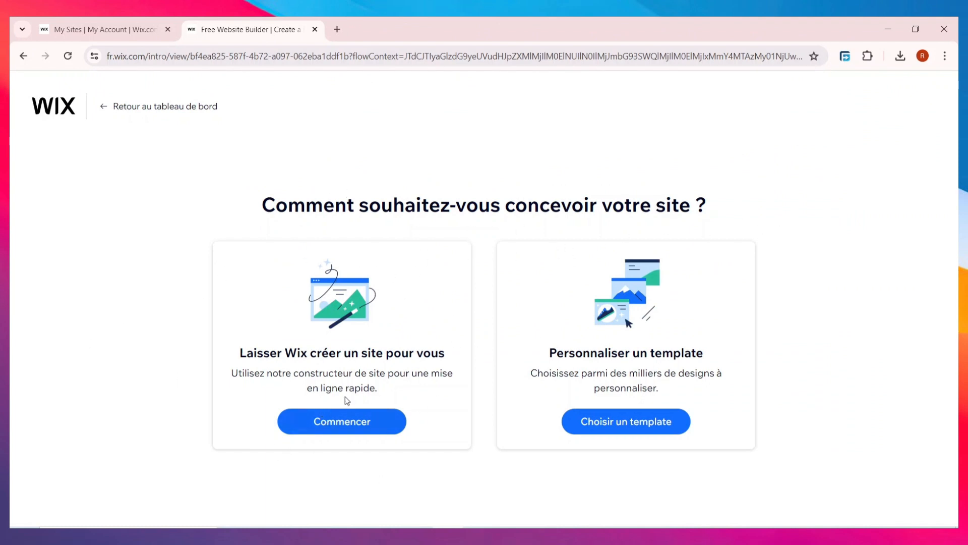
left_click(639, 432)
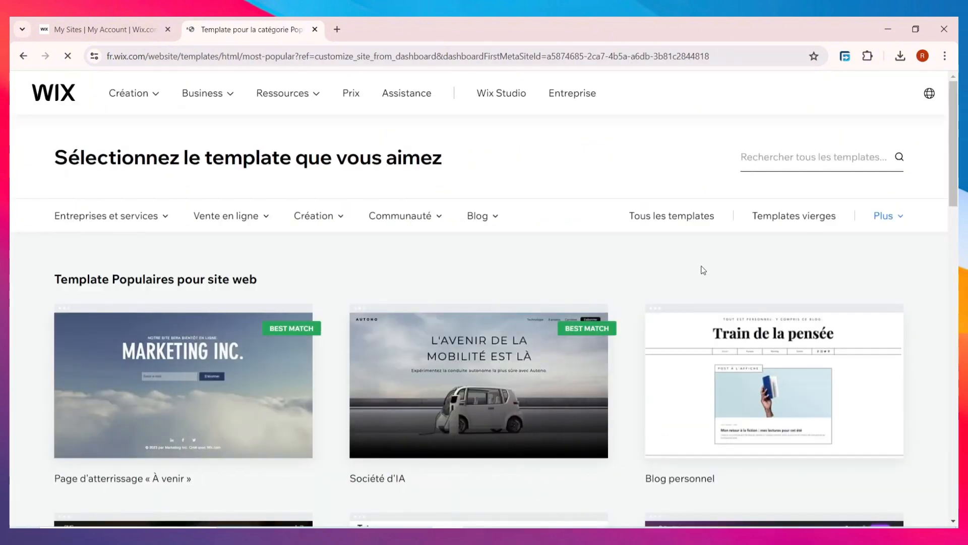
Browse the first page of popular website templates from beginning to end.
scroll(618, 287, "down", 5)
scroll(615, 294, "down", 5)
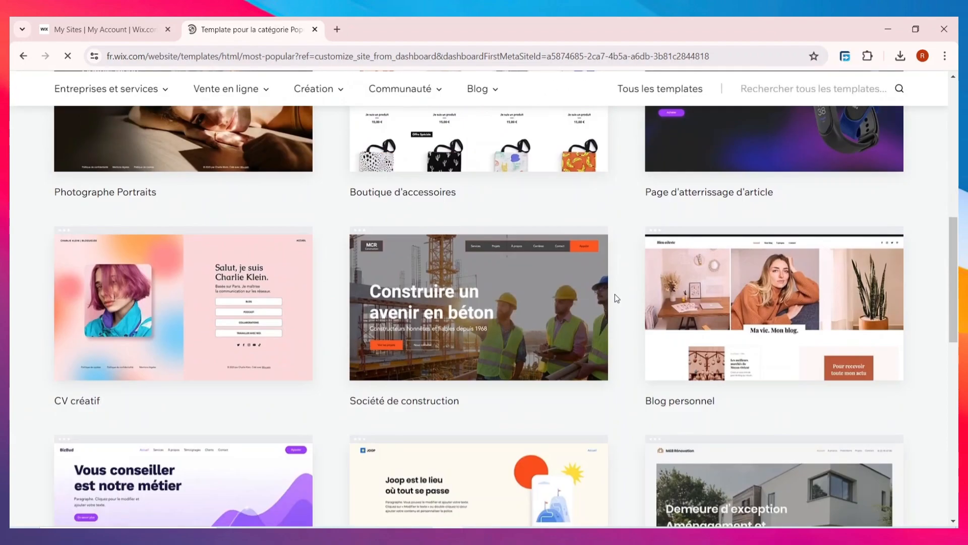
scroll(615, 294, "down", 4)
scroll(615, 295, "up", 5)
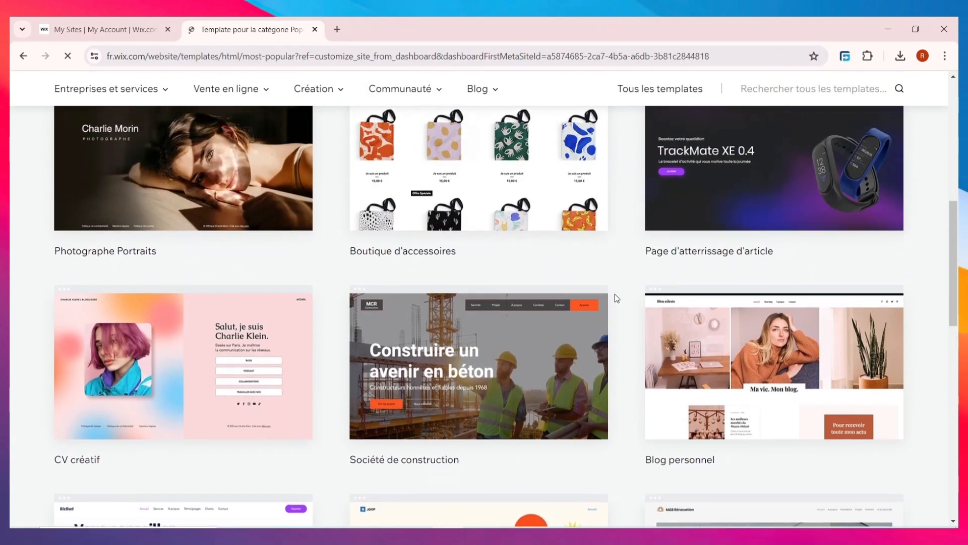
scroll(629, 296, "down", 4)
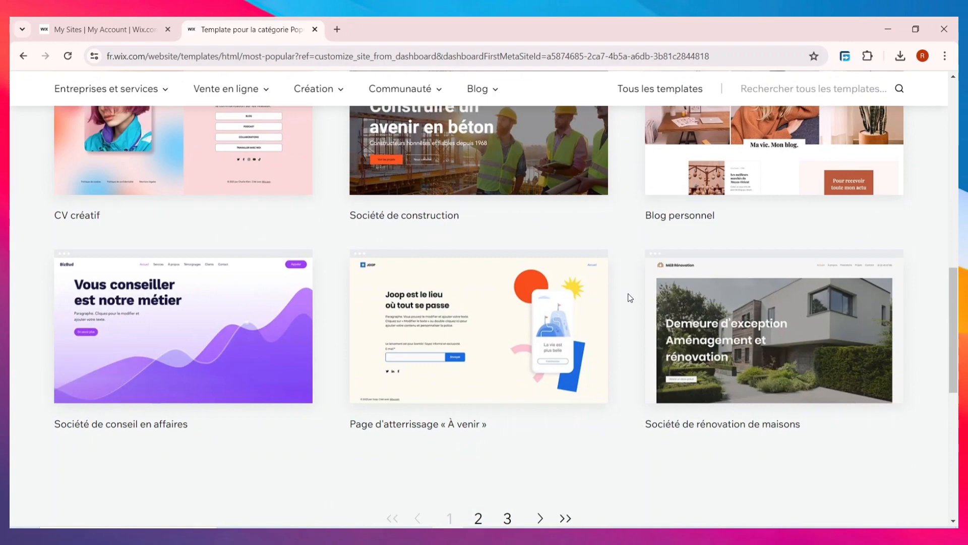
scroll(629, 298, "down", 5)
scroll(630, 297, "up", 15)
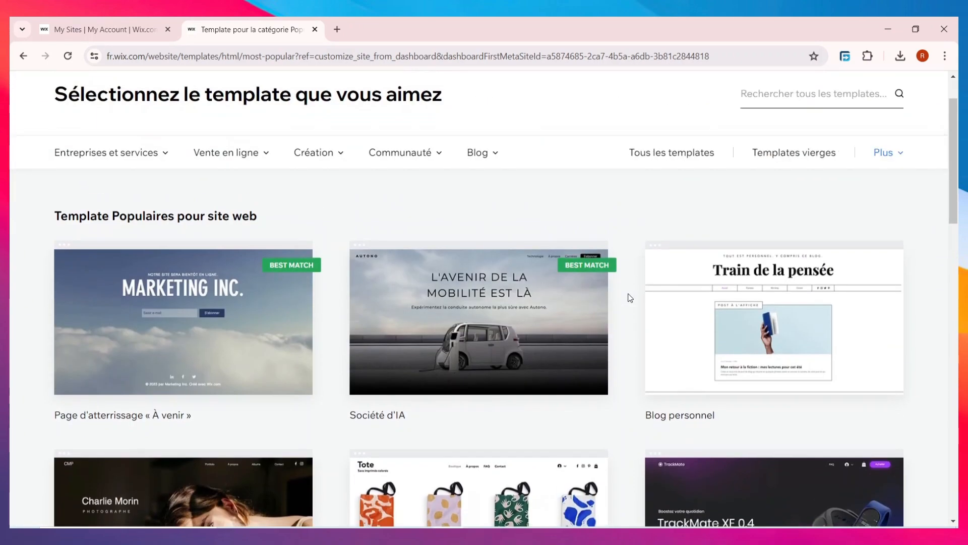
scroll(569, 319, "down", 5)
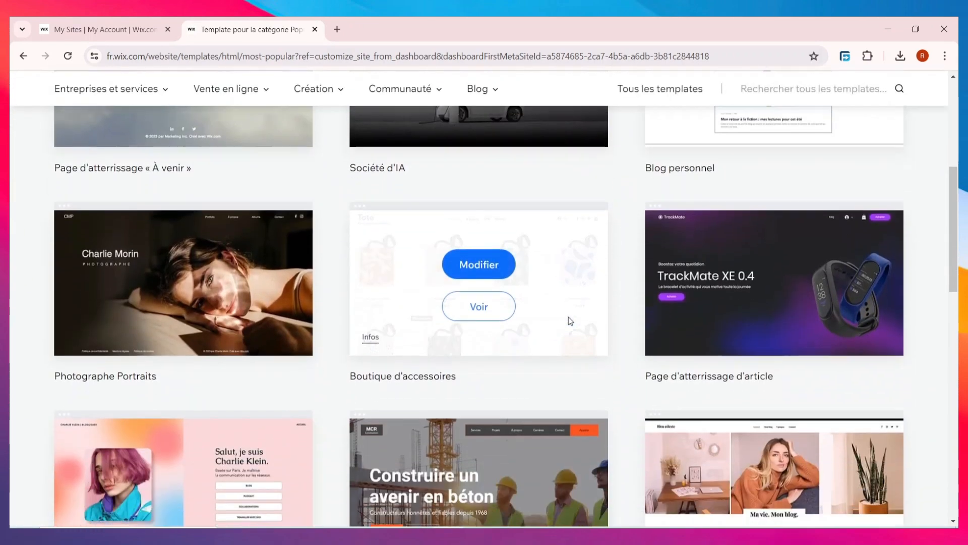
scroll(692, 359, "down", 5)
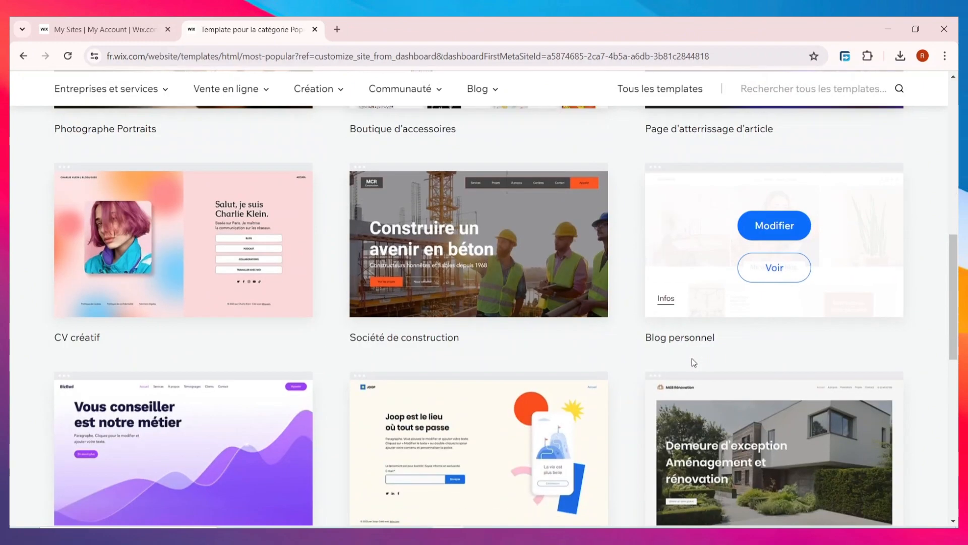
scroll(692, 358, "down", 3)
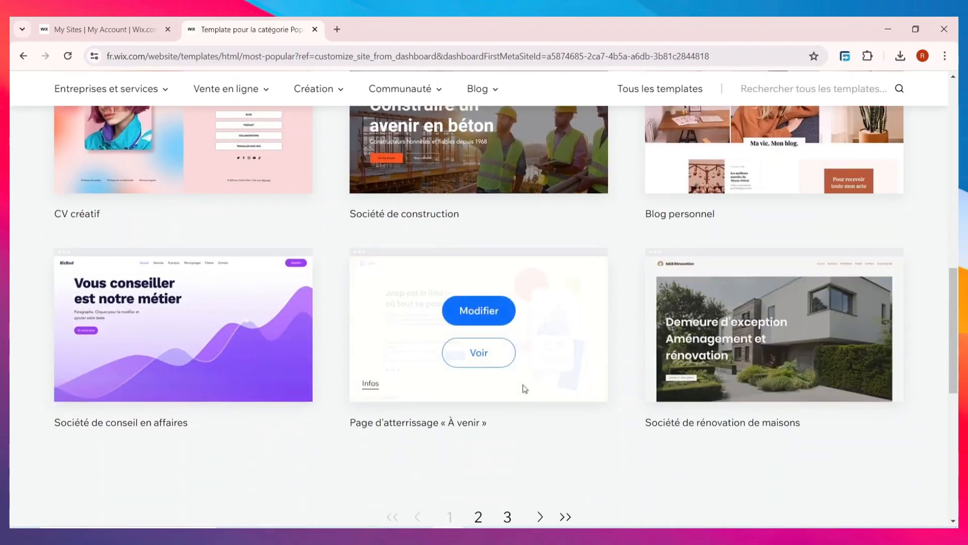
scroll(525, 388, "up", 10)
scroll(558, 395, "down", 9)
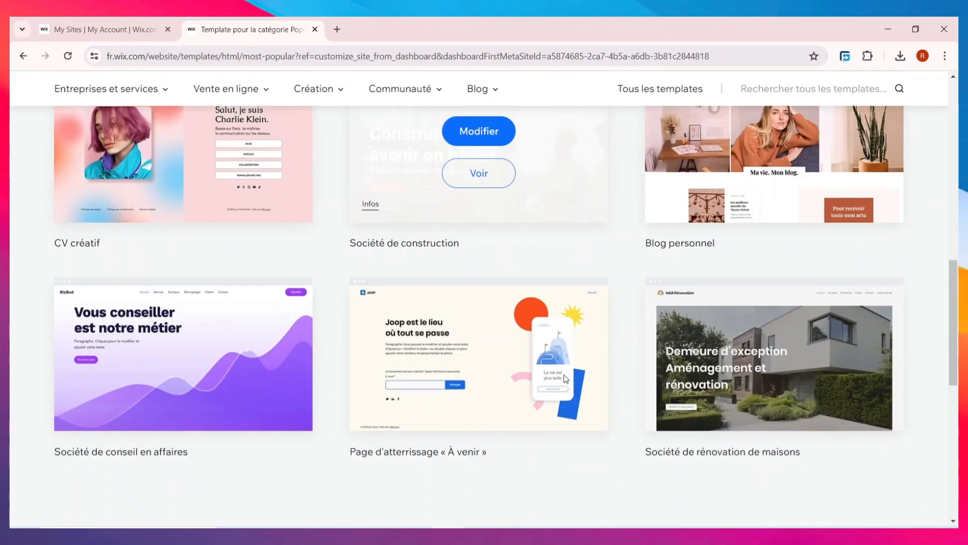
scroll(563, 374, "down", 5)
scroll(505, 335, "up", 5)
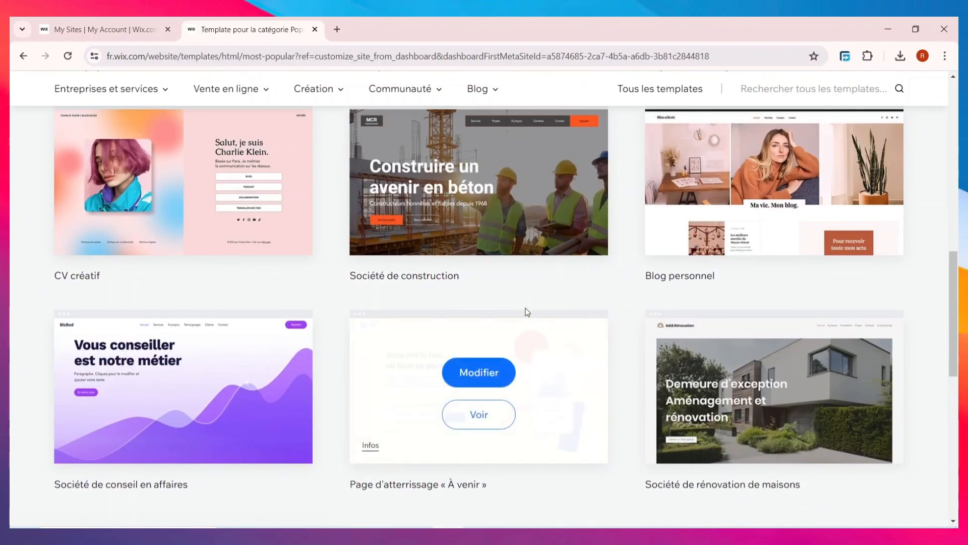
scroll(527, 311, "down", 3)
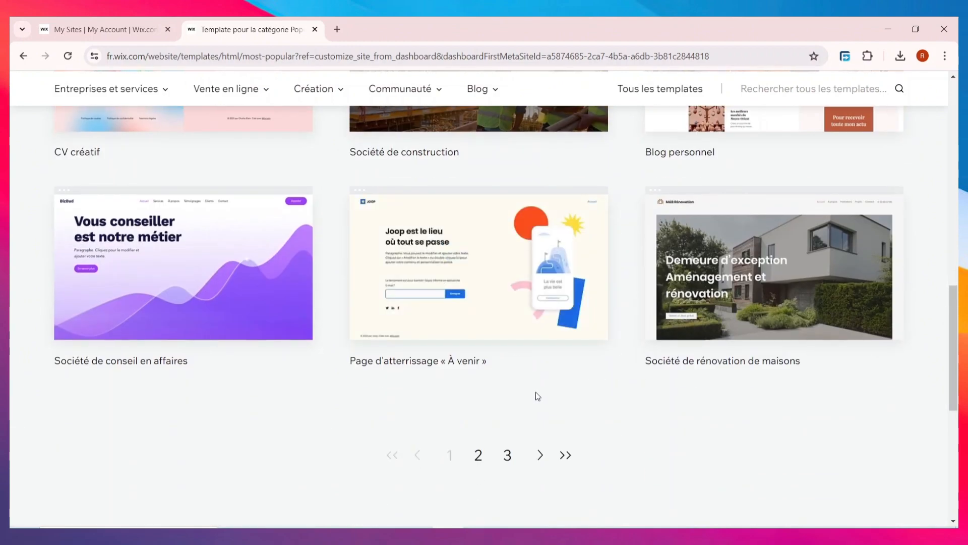
scroll(529, 394, "down", 2)
Go to page 2 of the popular templates and examine the designs listed there.
left_click(477, 394)
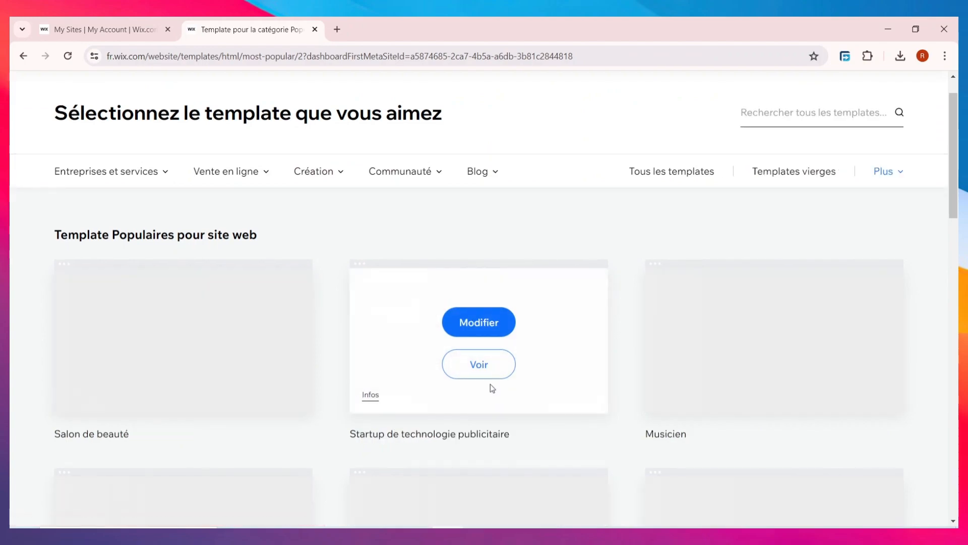
scroll(492, 387, "down", 10)
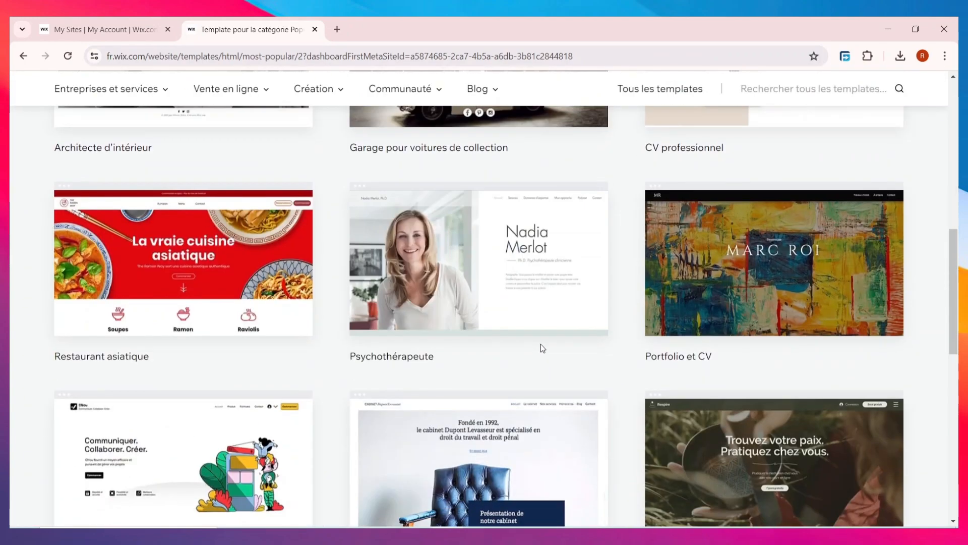
scroll(540, 343, "down", 4)
scroll(545, 351, "up", 15)
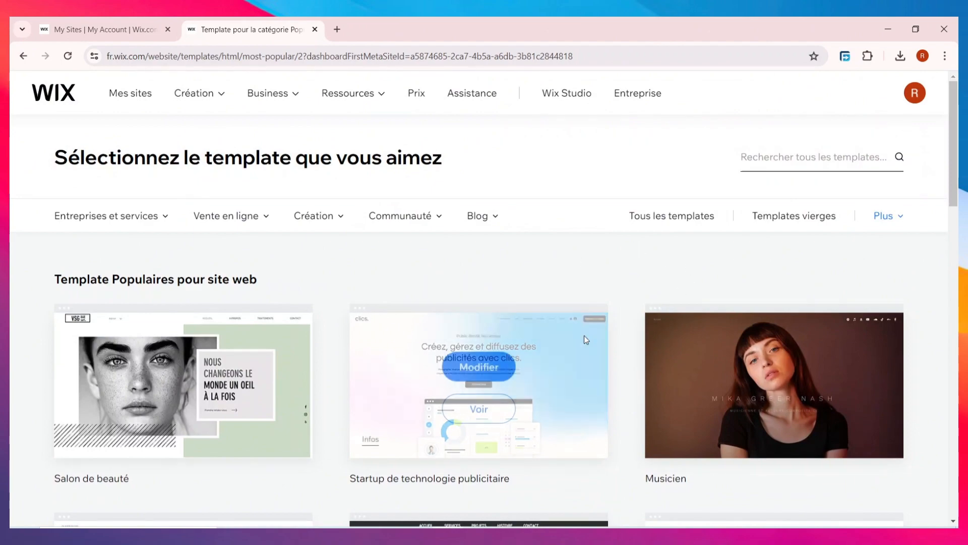
scroll(611, 345, "down", 11)
scroll(611, 337, "down", 3)
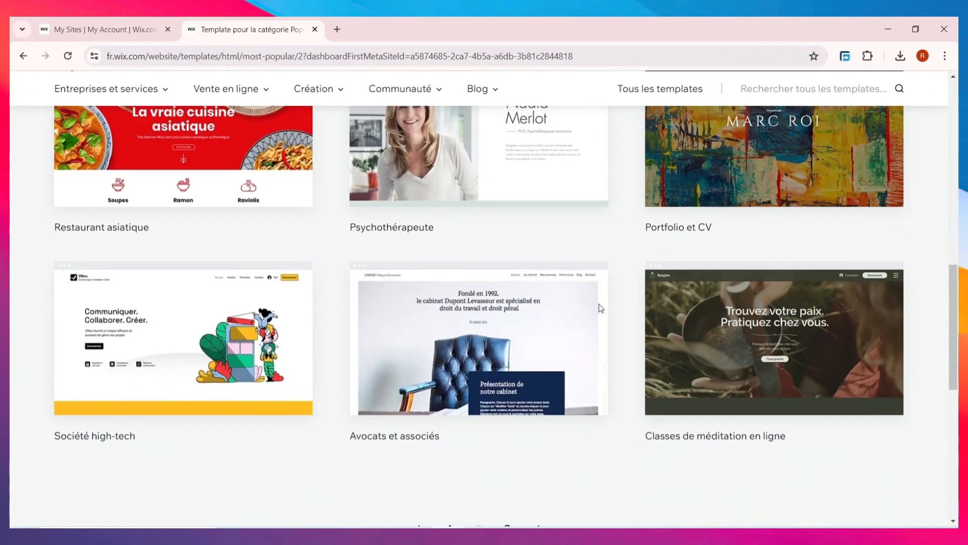
scroll(647, 309, "up", 6)
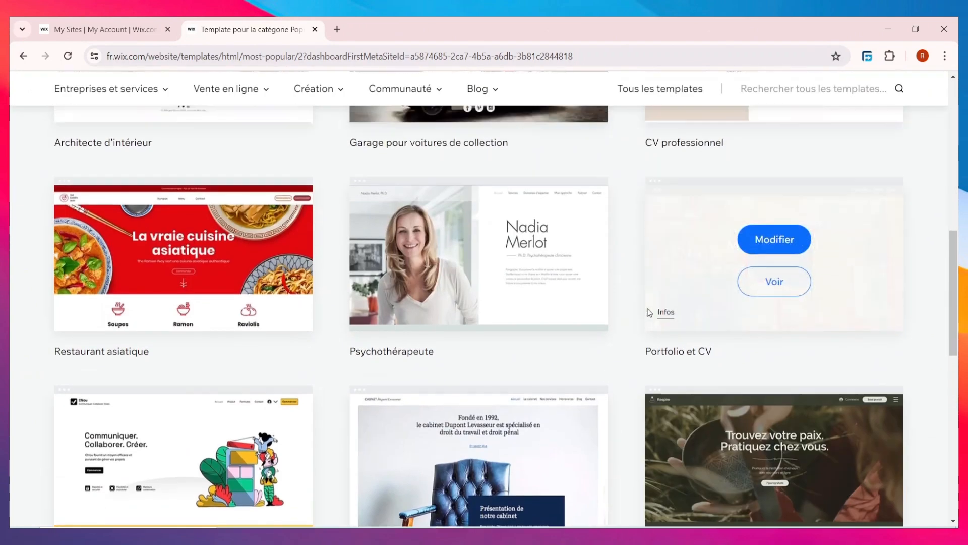
scroll(647, 309, "down", 4)
scroll(648, 309, "down", 3)
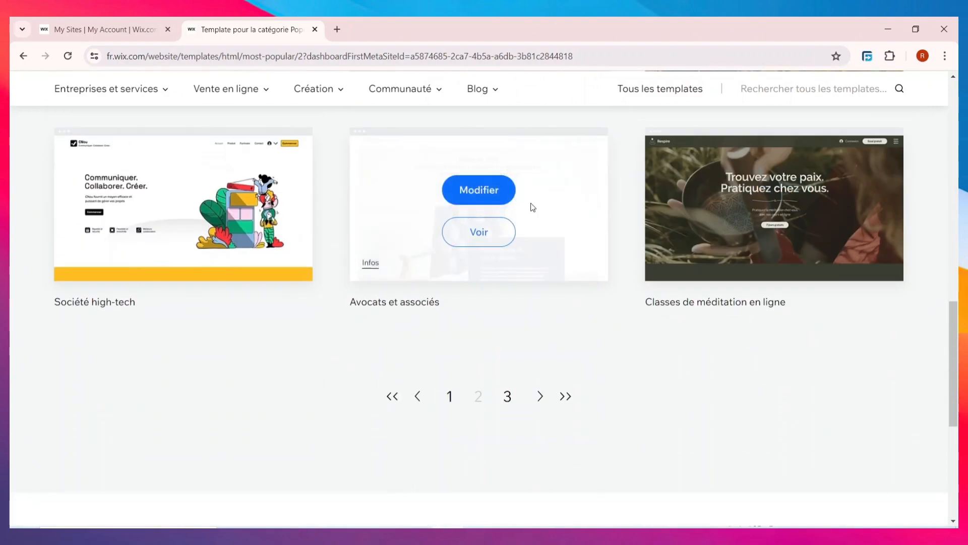
Preview the Avocats et associés template, look through its home page and return to the template list.
left_click(483, 252)
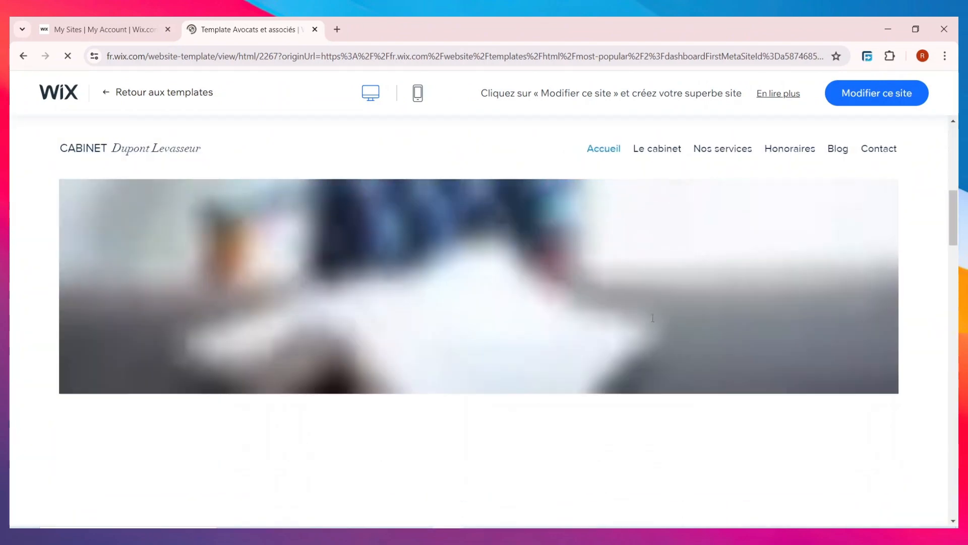
scroll(655, 323, "down", 15)
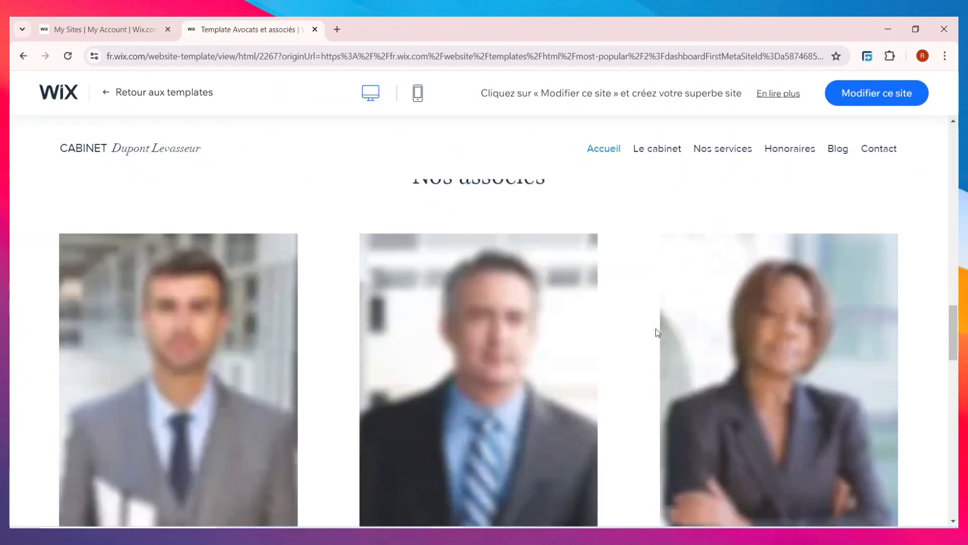
scroll(660, 333, "up", 15)
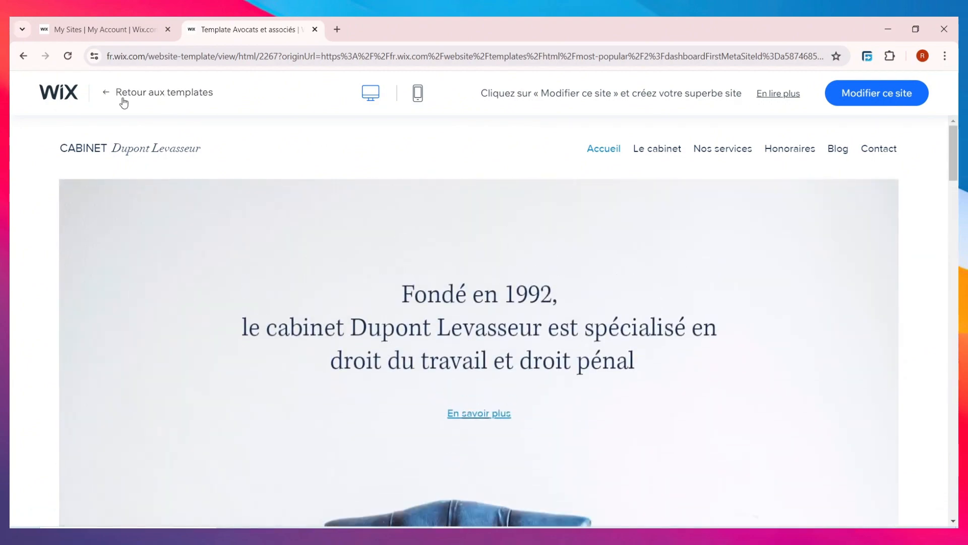
left_click(185, 91)
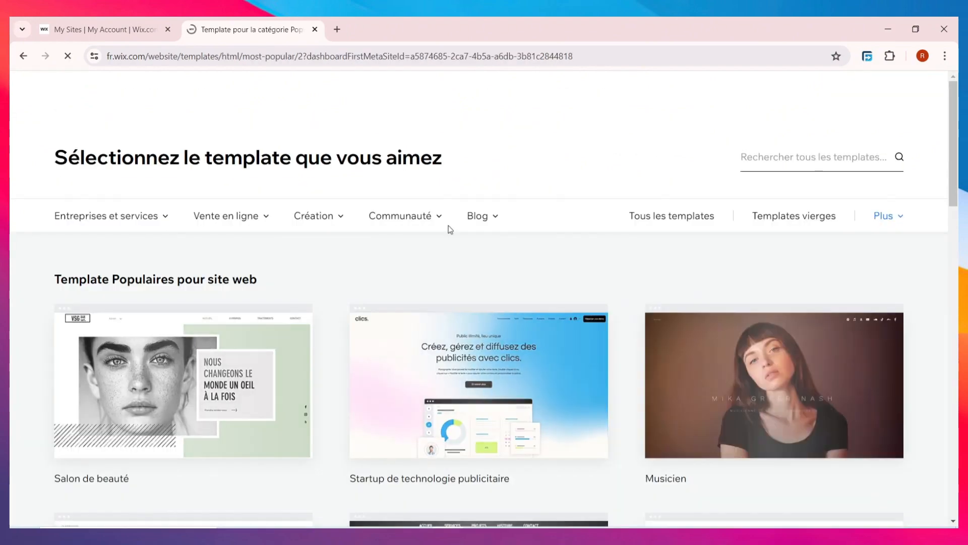
Go to page 3 of the popular templates and look through its designs.
scroll(525, 348, "down", 10)
scroll(505, 302, "down", 5)
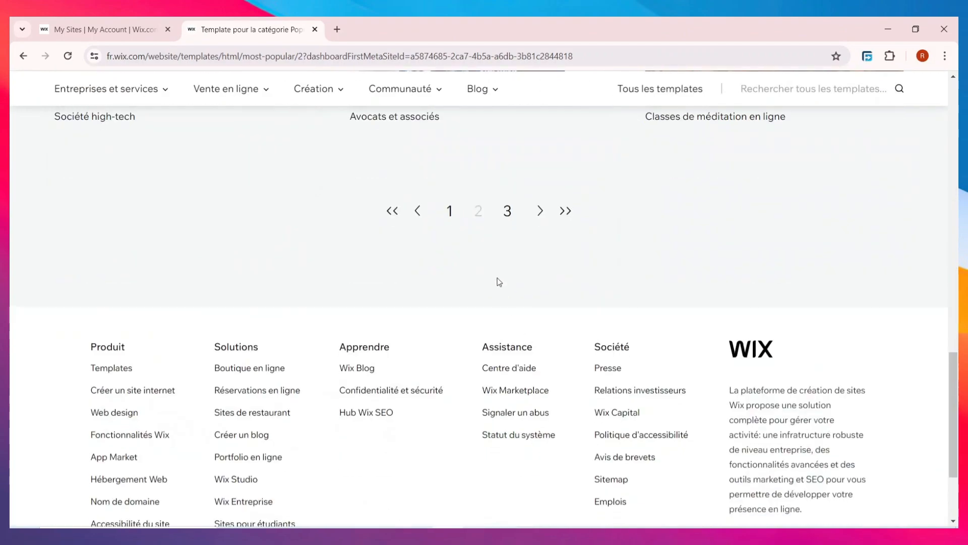
left_click(508, 210)
scroll(507, 290, "down", 10)
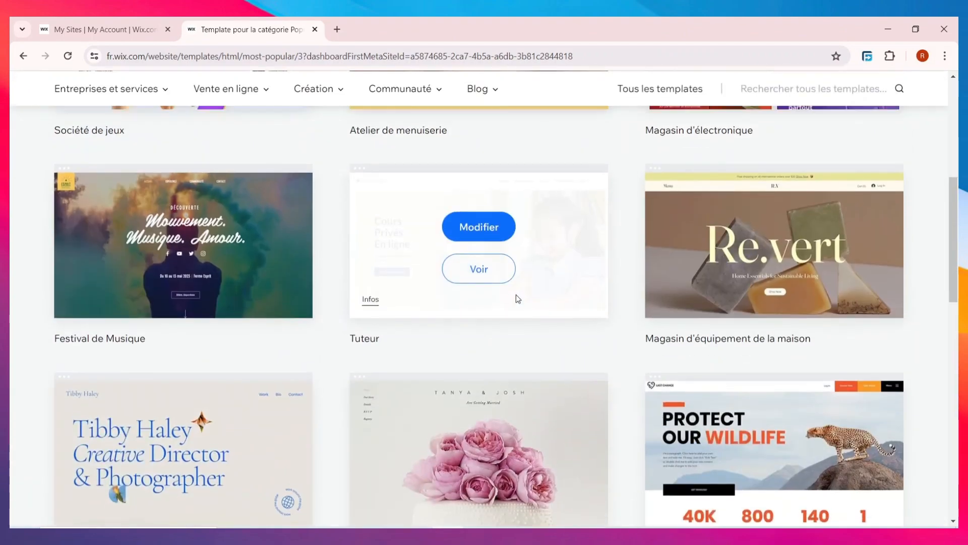
scroll(516, 294, "down", 10)
scroll(570, 313, "up", 2)
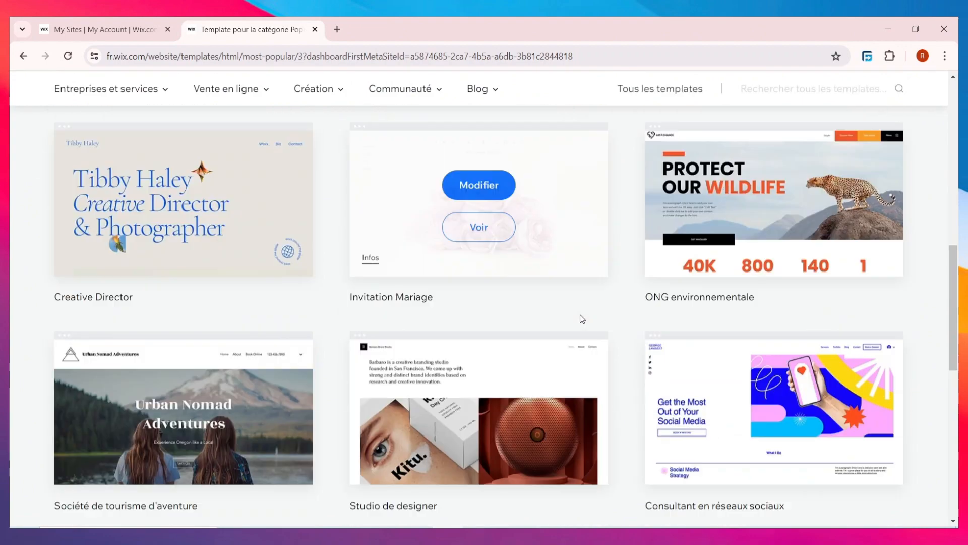
scroll(531, 346, "down", 8)
scroll(460, 299, "up", 2)
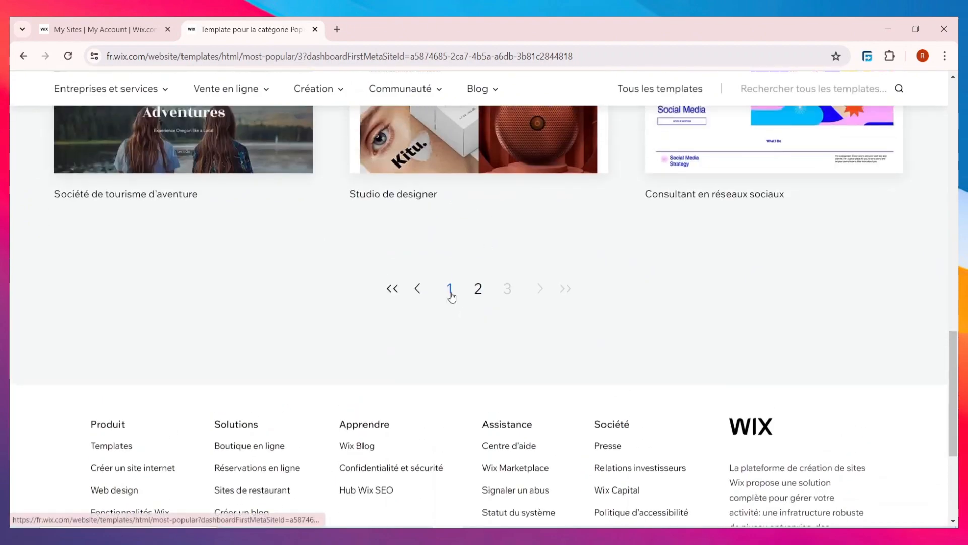
Return to page 1 of the popular templates and look over its designs again.
left_click(450, 290)
scroll(507, 306, "down", 8)
scroll(497, 300, "up", 2)
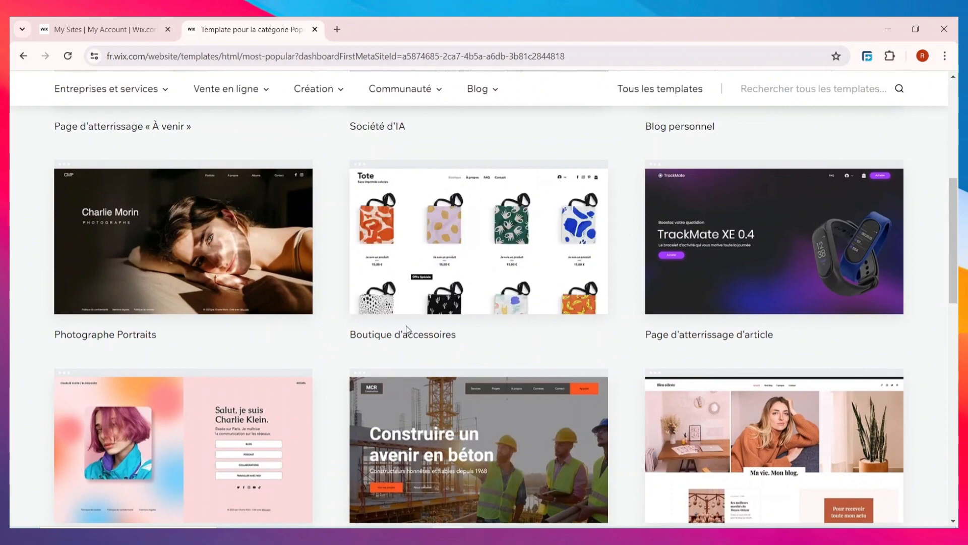
Open the preview of the Boutique d'accessoires template and look through its home page down to the footer.
mouse_move(444, 293)
left_click(507, 274)
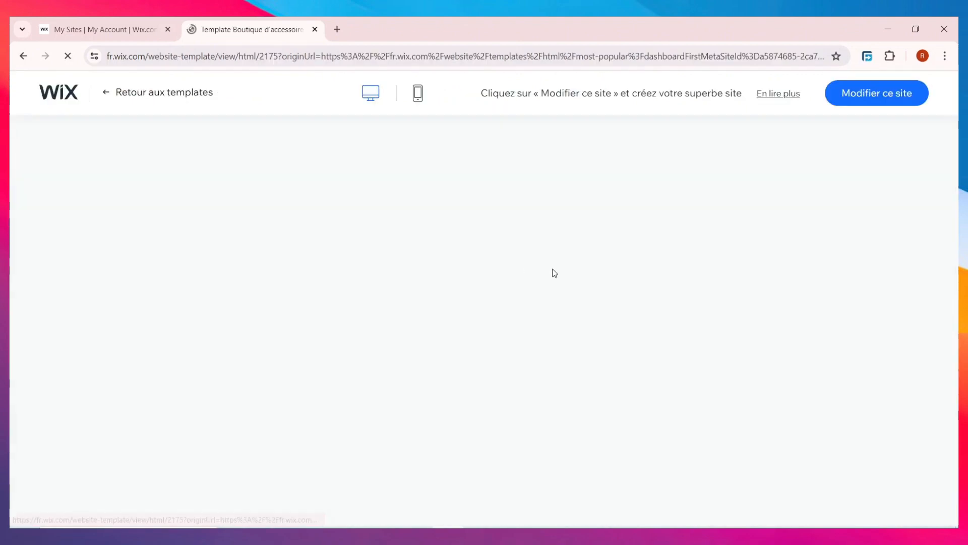
scroll(386, 377, "down", 20)
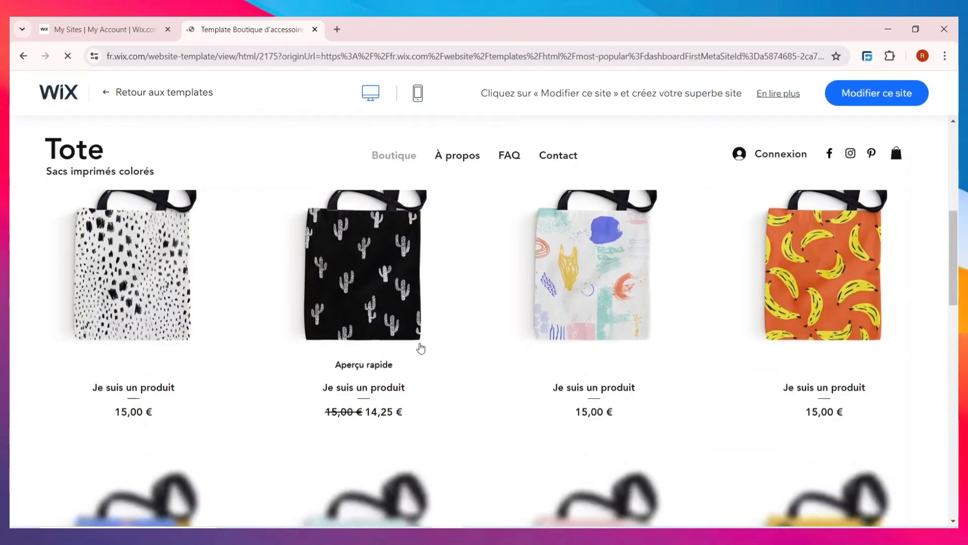
scroll(426, 363, "up", 10)
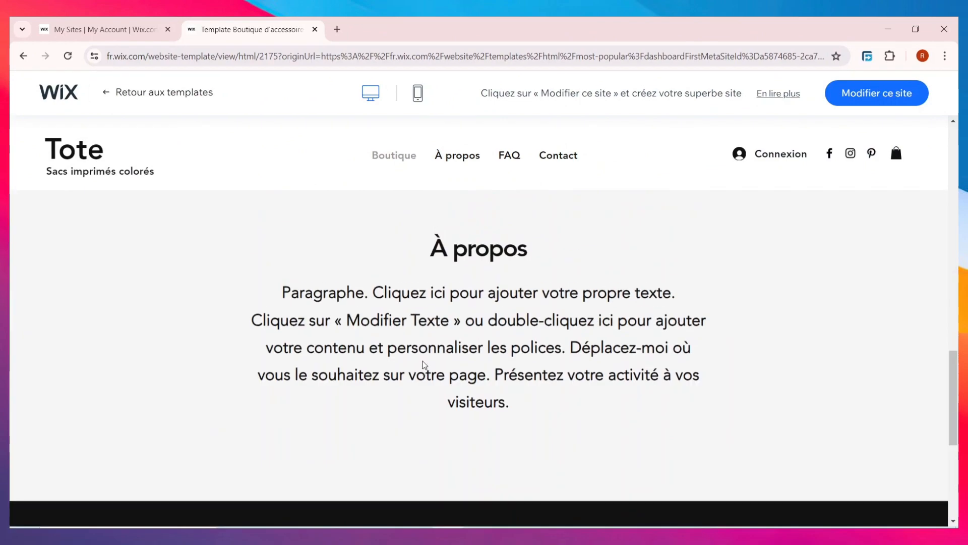
scroll(429, 367, "down", 15)
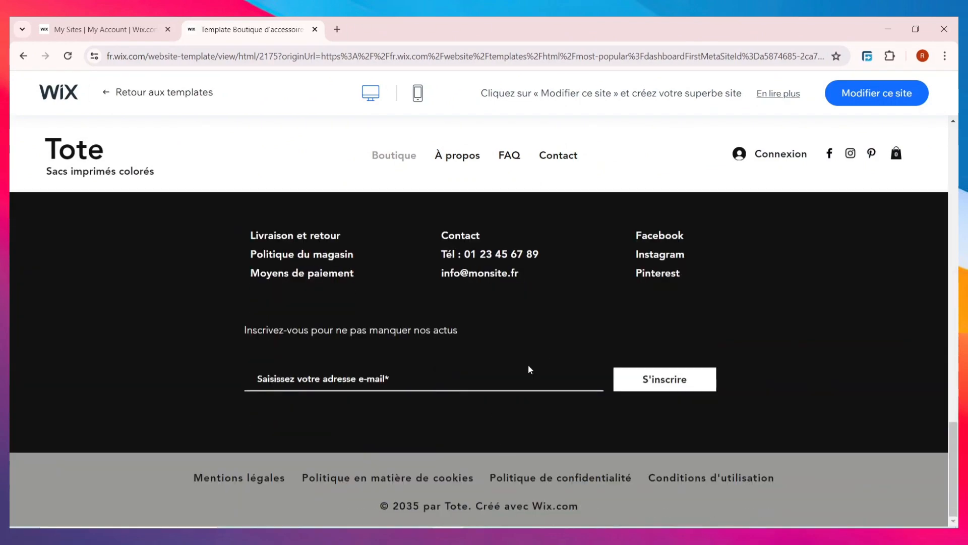
scroll(530, 368, "up", 15)
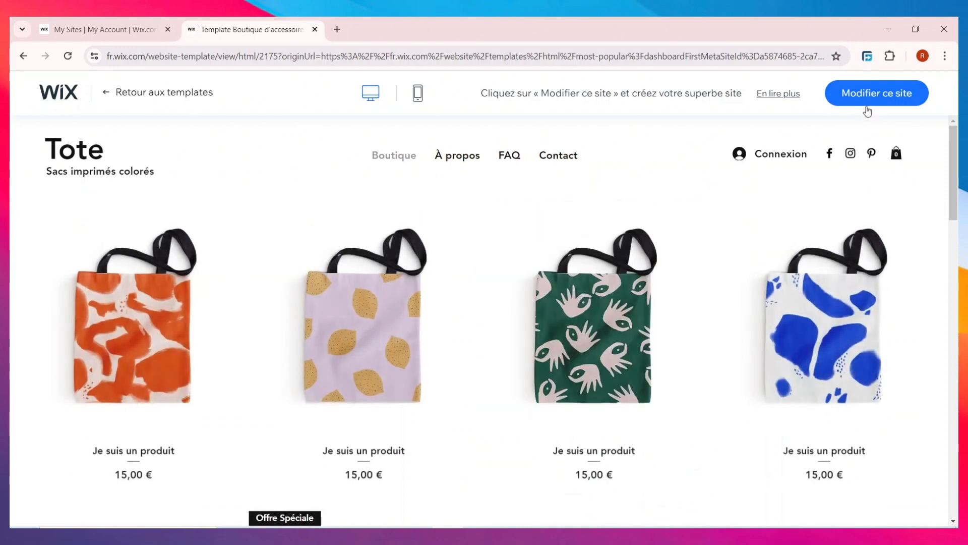
Start editing the CAKE STORE site with the Boutique d'accessoires template and dismiss the AI content form without generating text.
left_click(899, 100)
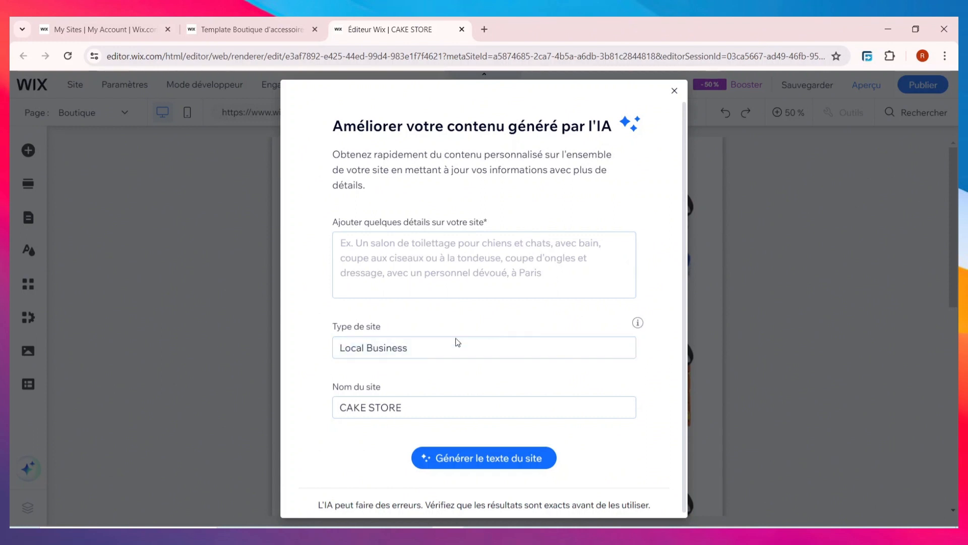
left_click(478, 347)
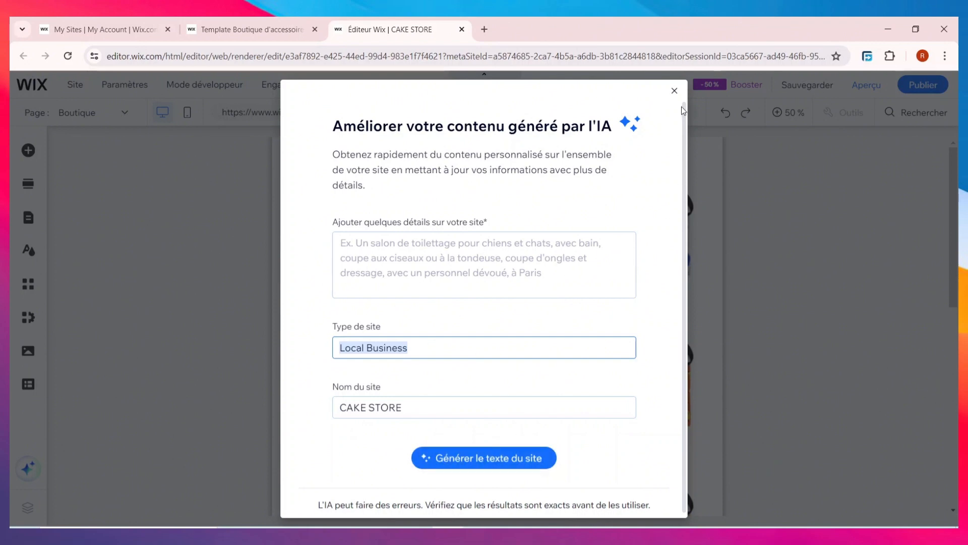
left_click(673, 93)
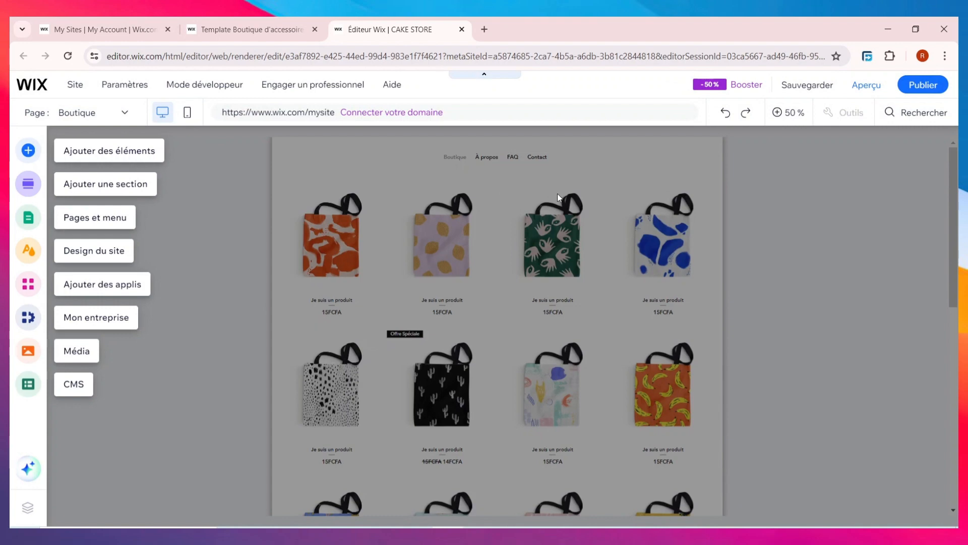
Look over the Boutique page in the editor, from the product grid to the À propos section and footer.
scroll(491, 243, "down", 4)
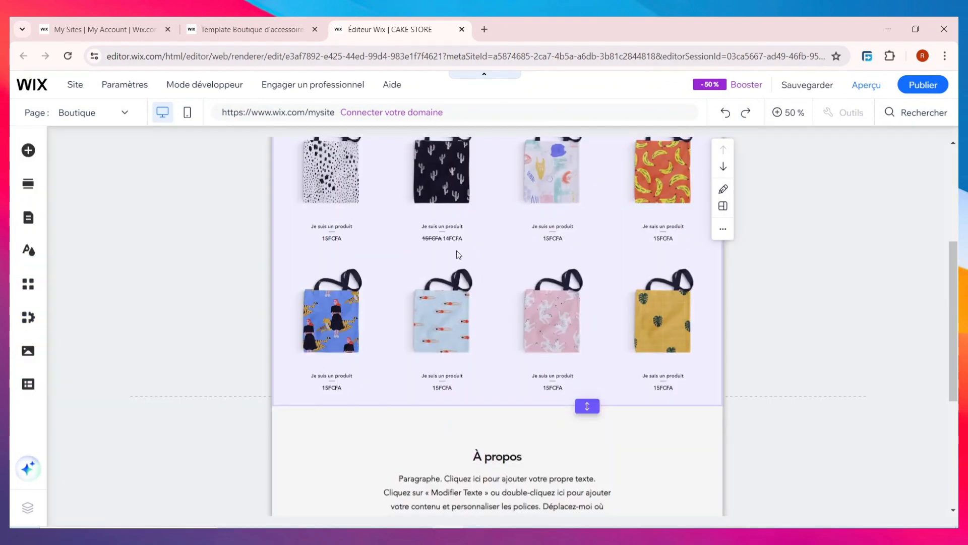
scroll(403, 372, "down", 3)
scroll(479, 389, "down", 3)
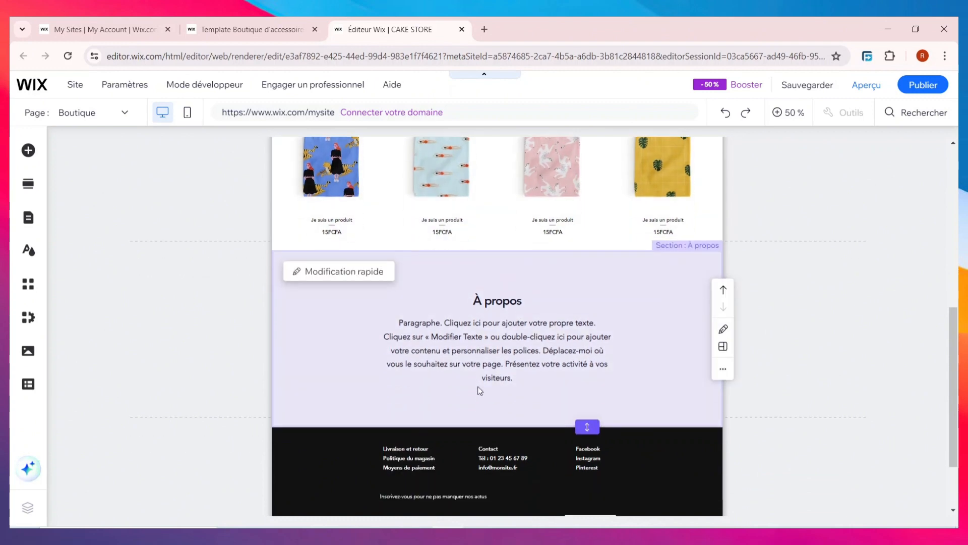
scroll(492, 386, "up", 10)
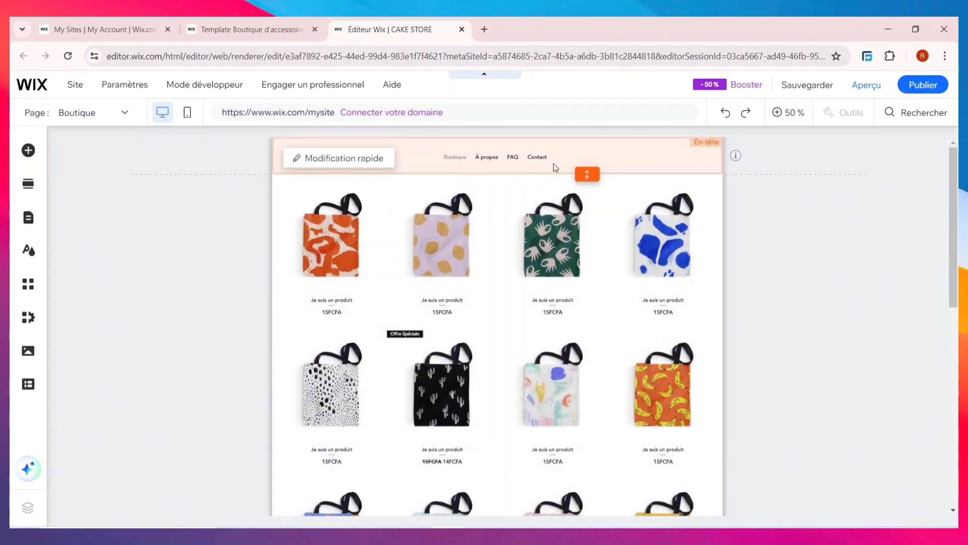
Enlarge the page to 100% from its header and examine the Articles section's product grid.
left_click(540, 147)
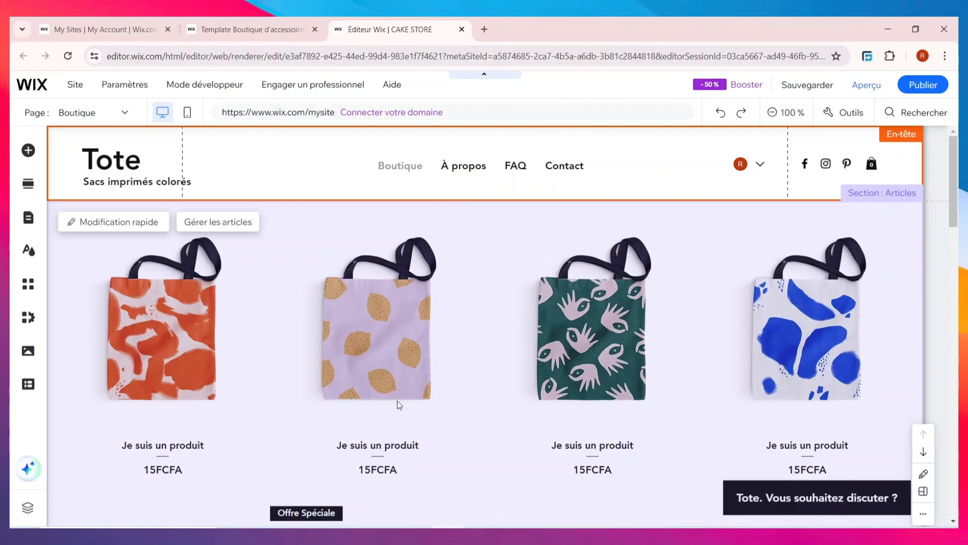
left_click(509, 329)
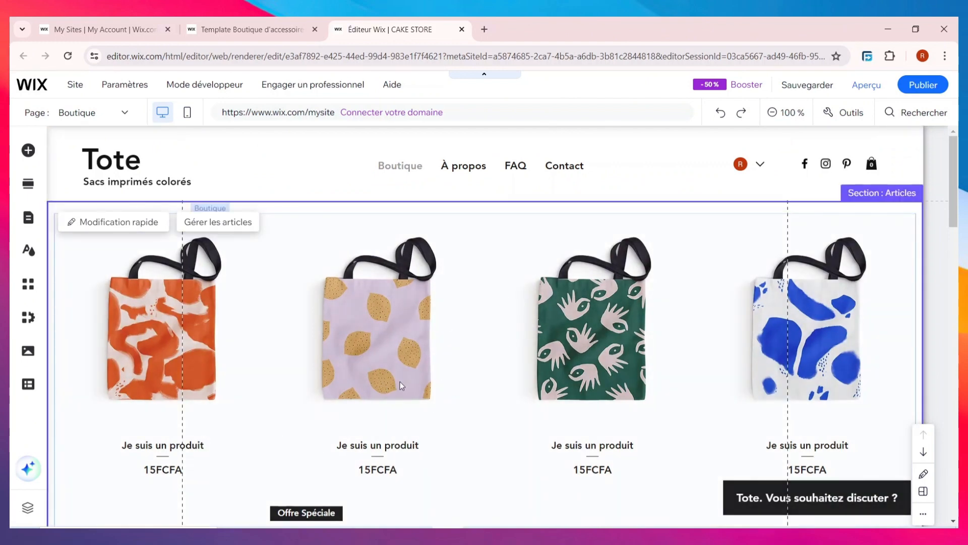
scroll(401, 381, "down", 5)
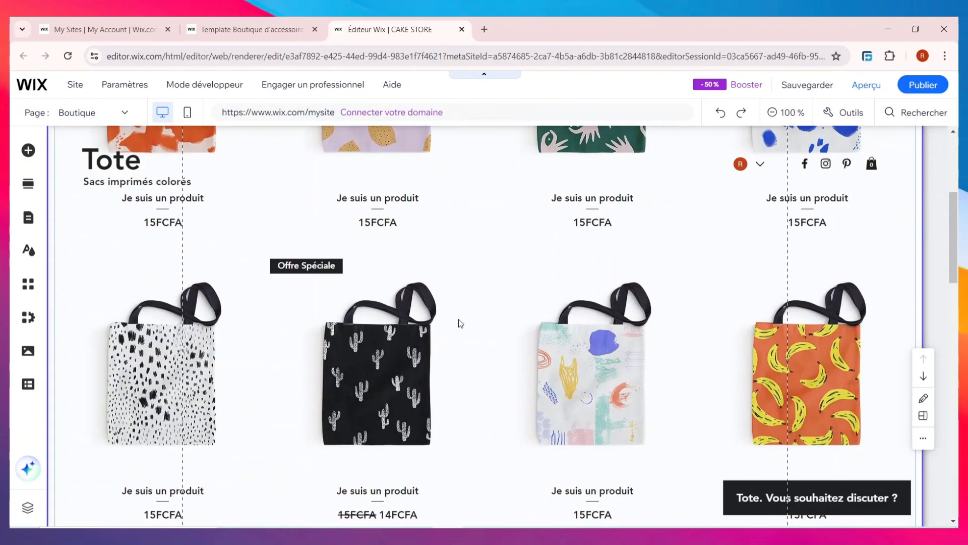
scroll(491, 279, "up", 5)
scroll(498, 280, "down", 3)
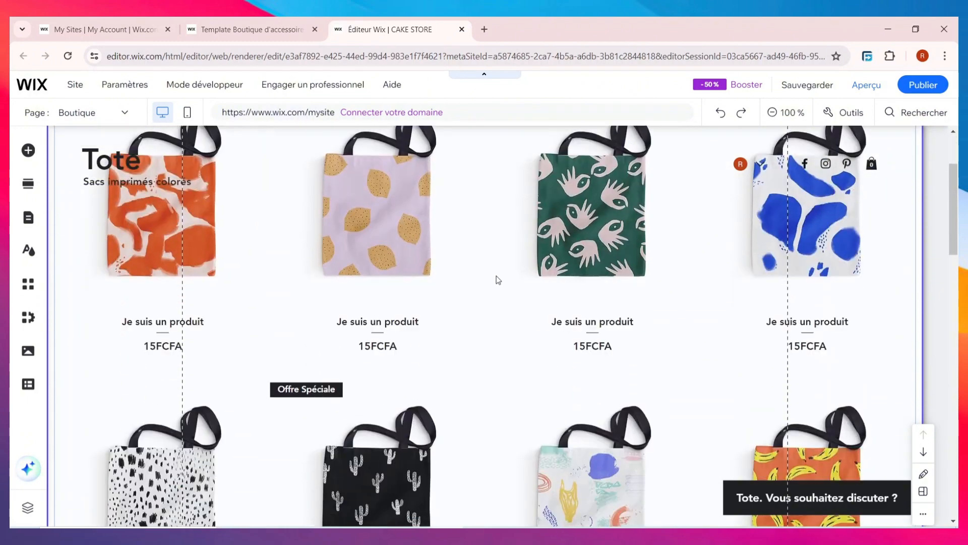
scroll(499, 280, "down", 5)
scroll(497, 281, "up", 8)
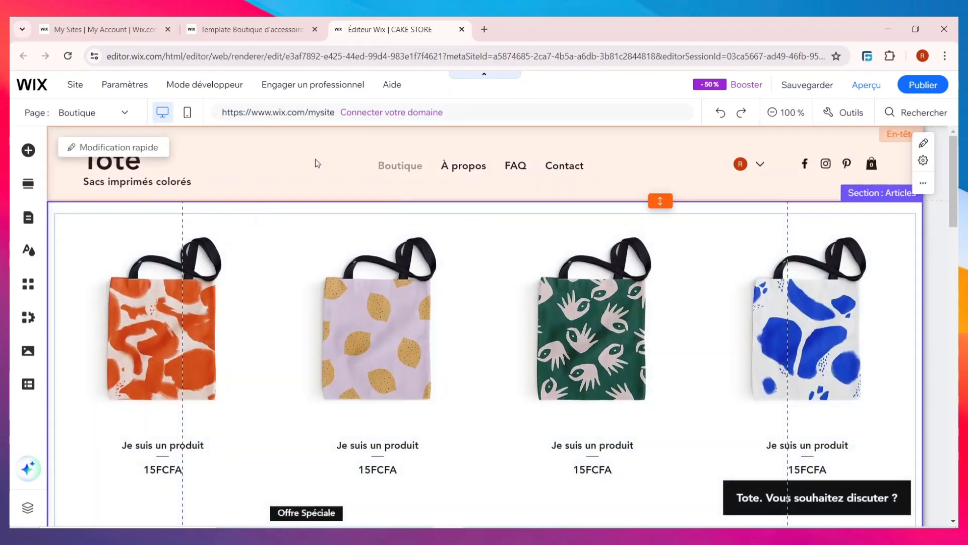
Select the header and examine the page's remaining sections, including the À propos text and the footer.
left_click(364, 156)
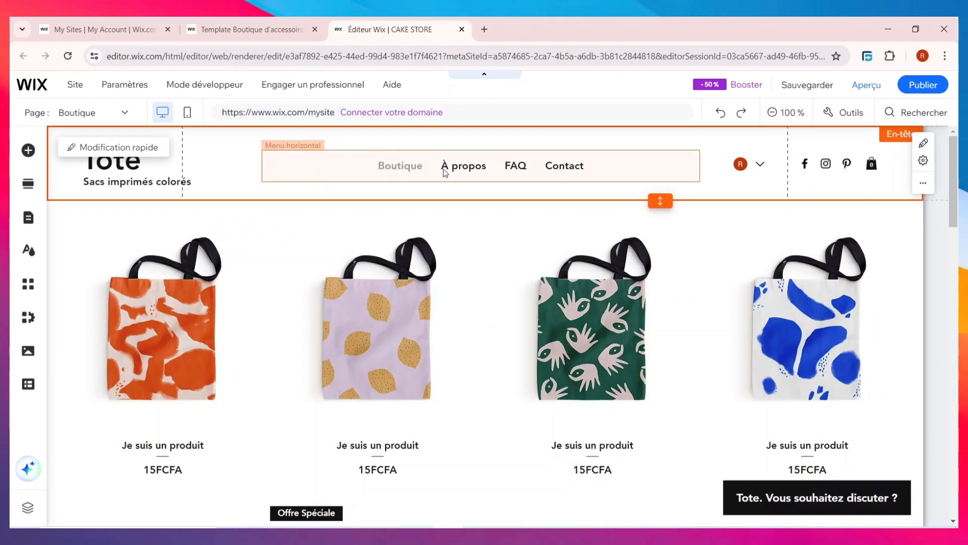
scroll(480, 358, "down", 10)
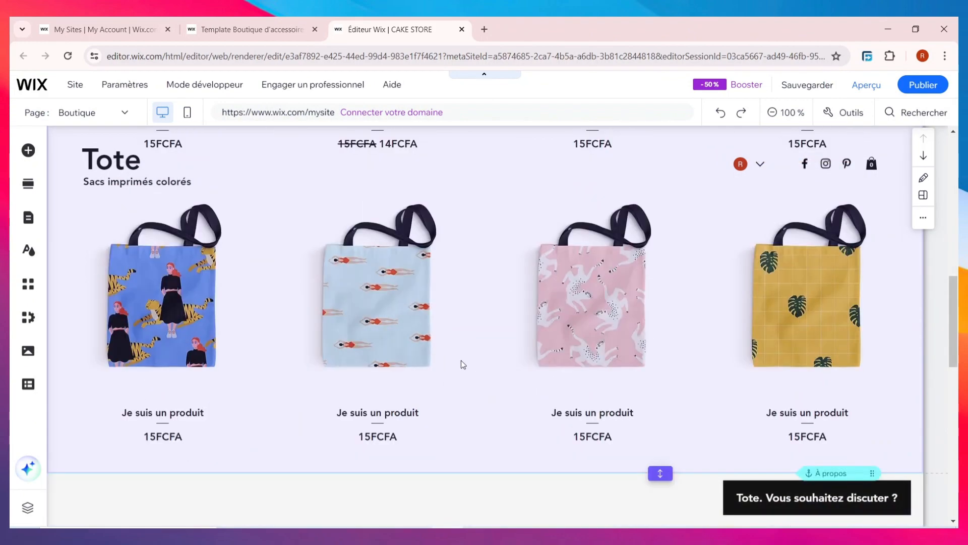
scroll(550, 327, "down", 7)
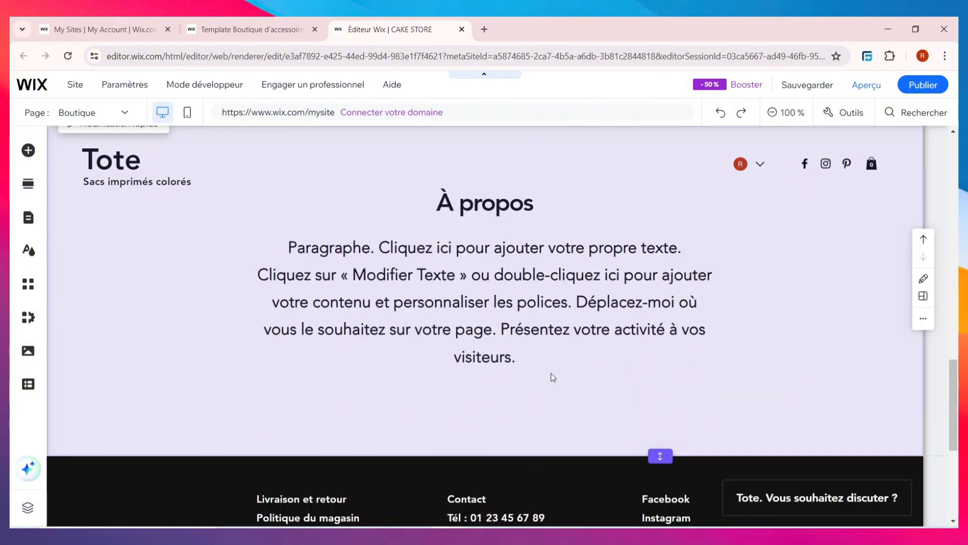
scroll(469, 328, "down", 2)
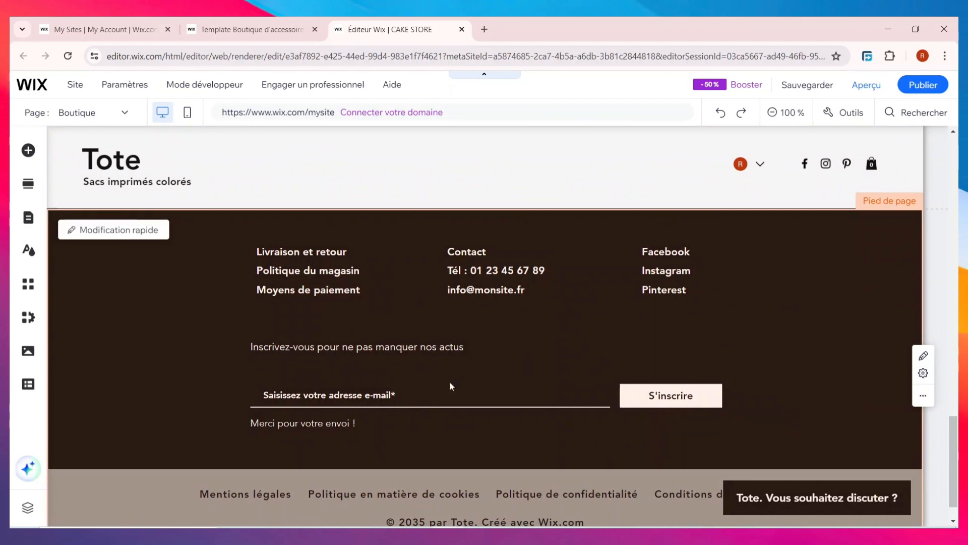
scroll(552, 428, "up", 8)
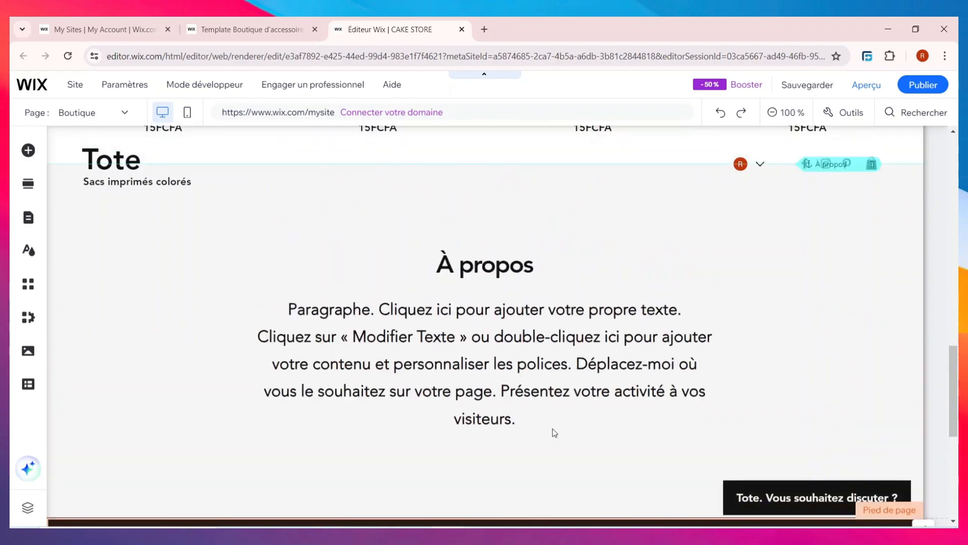
scroll(555, 449, "down", 5)
scroll(555, 449, "down", 4)
scroll(561, 446, "up", 10)
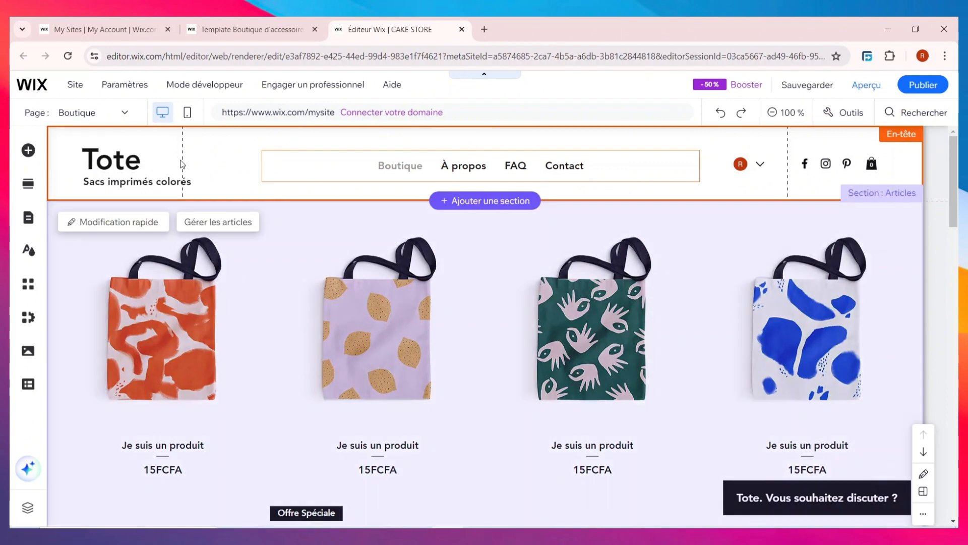
Check the Boutique page and its header in the mobile version, and return to the desktop version.
left_click(183, 164)
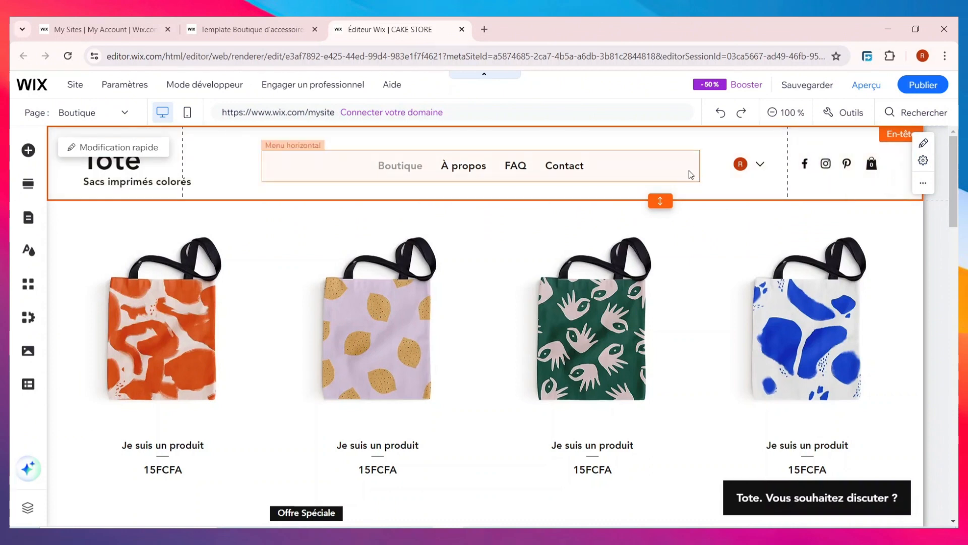
left_click(189, 112)
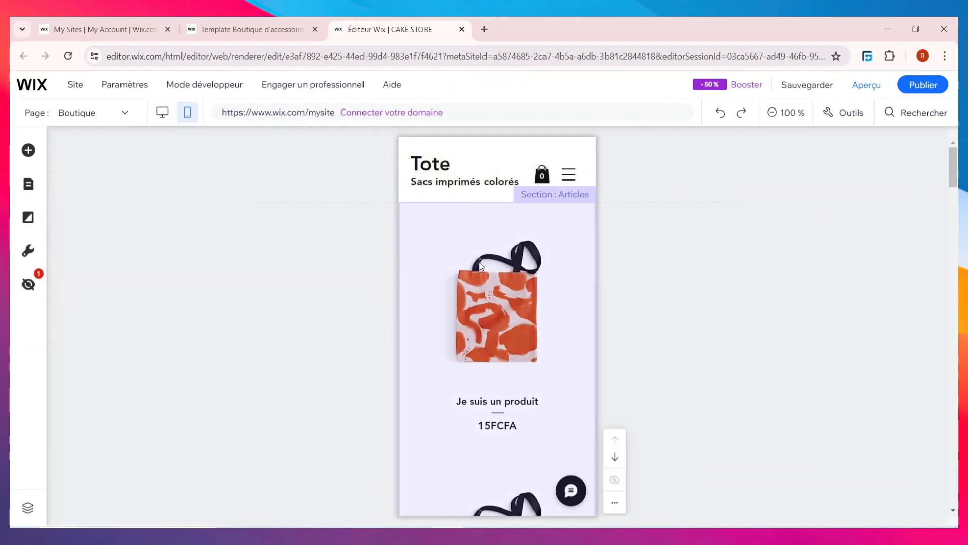
scroll(472, 296, "down", 1)
scroll(474, 295, "up", 1)
left_click(468, 158)
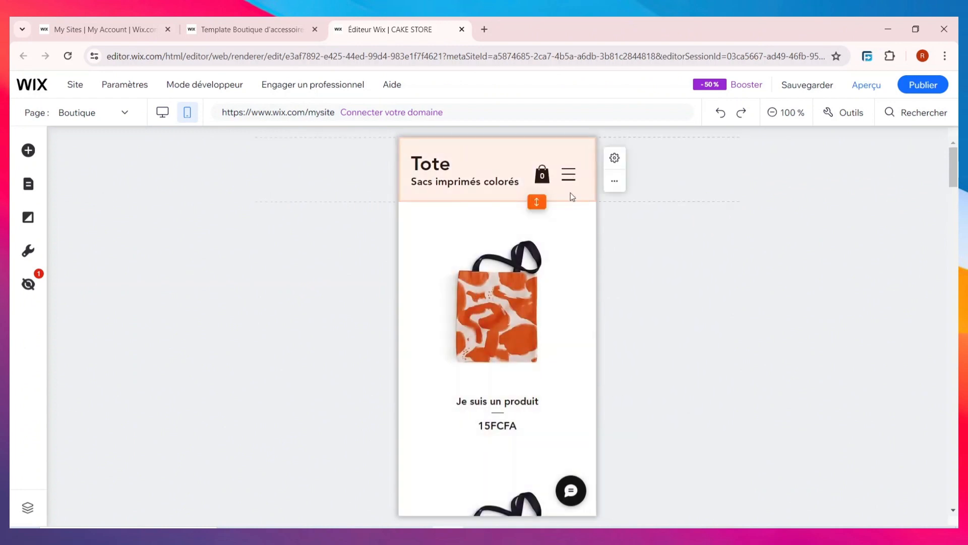
key("ctrl+m")
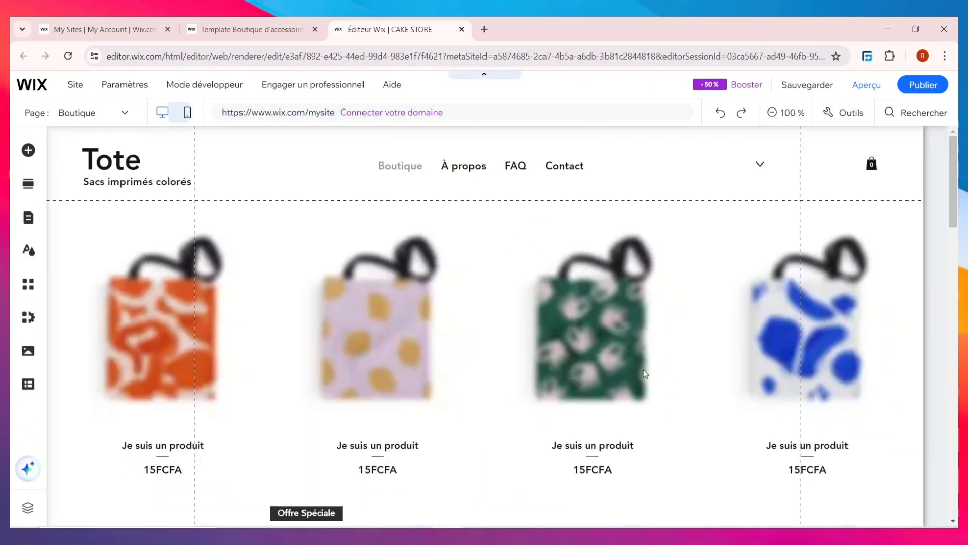
Review the desktop Boutique page's placeholder products and prices down to the start of the À propos section.
scroll(561, 335, "down", 12)
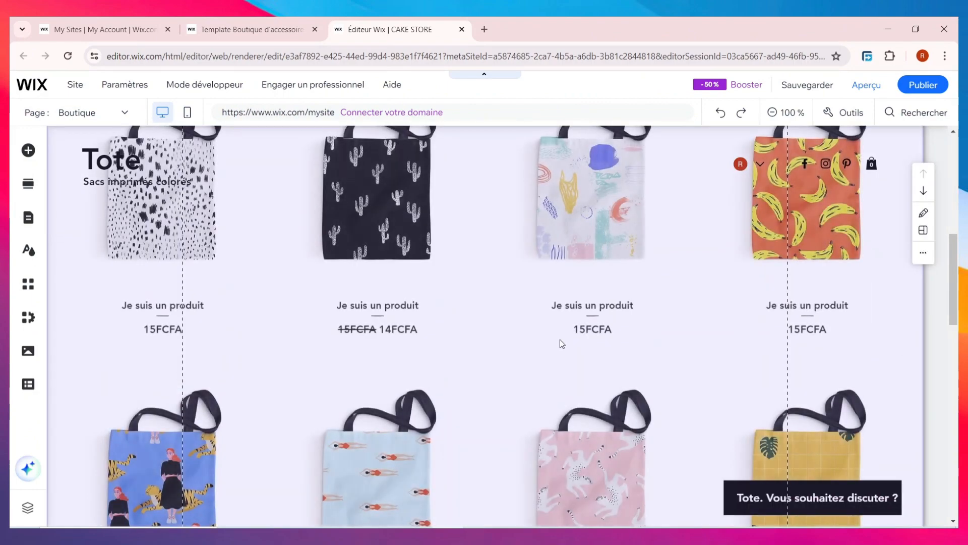
scroll(559, 340, "up", 7)
scroll(561, 344, "up", 5)
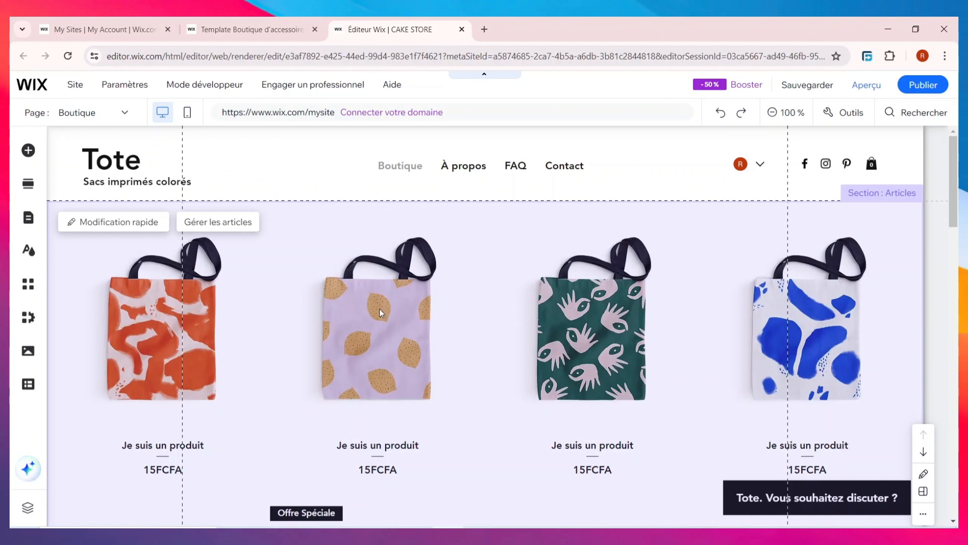
scroll(443, 372, "down", 8)
scroll(444, 371, "up", 6)
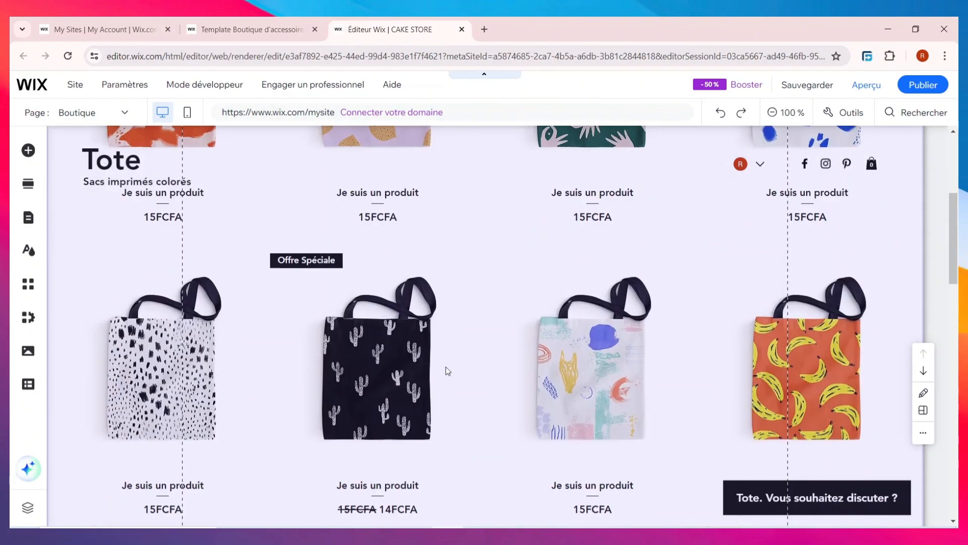
scroll(483, 397, "up", 3)
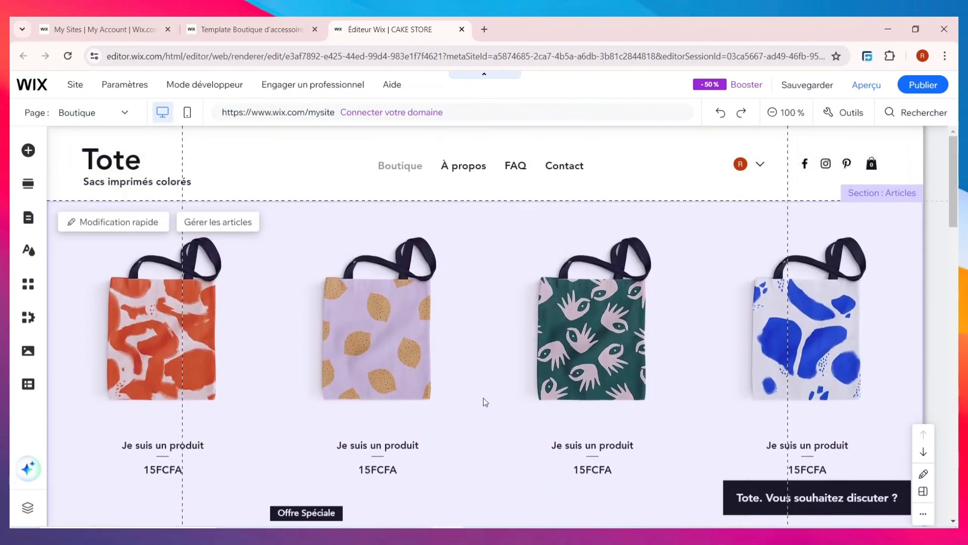
scroll(479, 398, "down", 4)
scroll(479, 398, "down", 3)
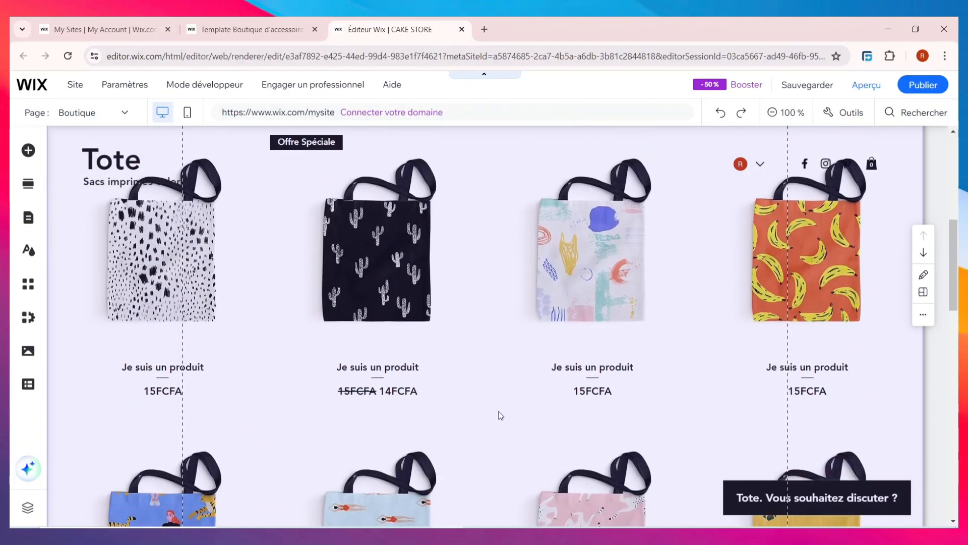
scroll(481, 348, "up", 6)
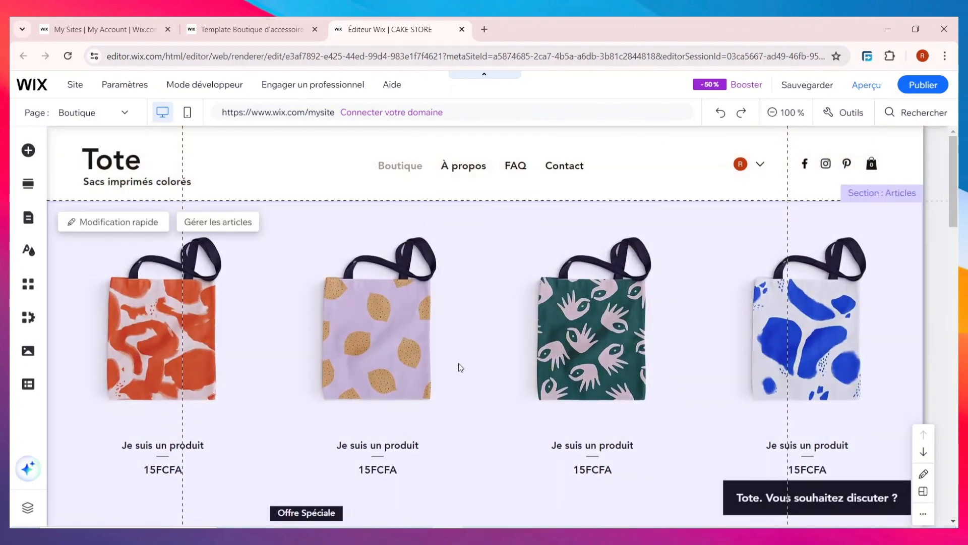
scroll(439, 378, "down", 9)
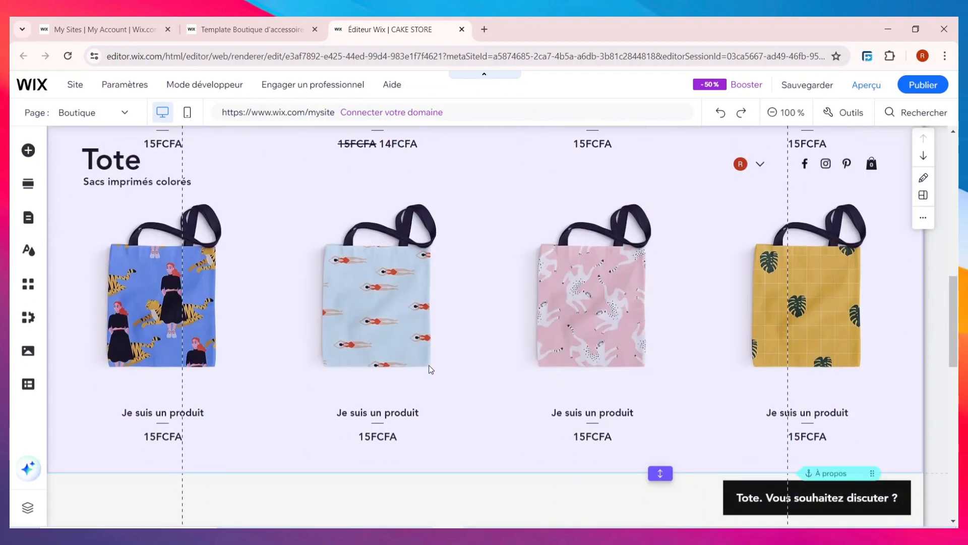
scroll(429, 368, "up", 8)
scroll(444, 358, "up", 2)
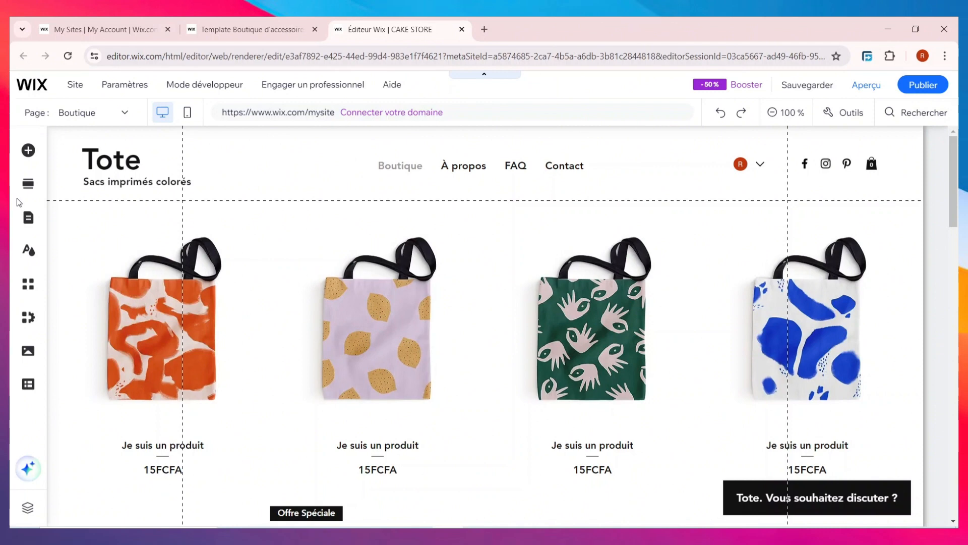
Examine the categories of elements that can be added to the page, from decorative elements and buttons to Réservations and Communauté.
left_click(28, 151)
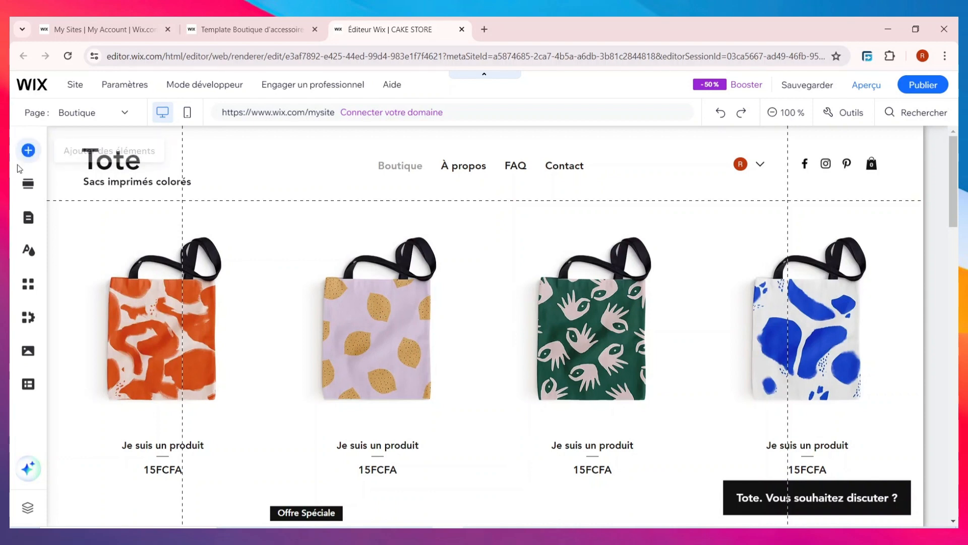
left_click(101, 236)
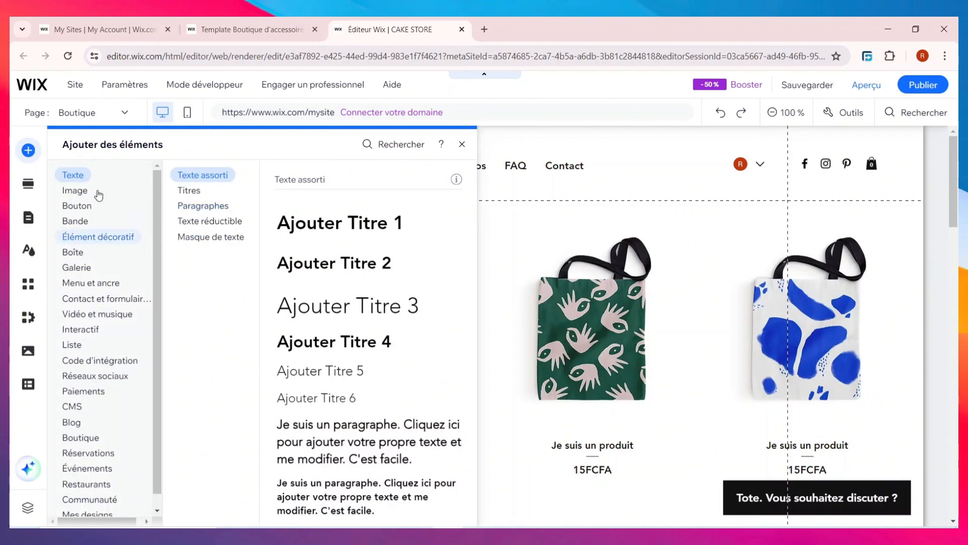
scroll(126, 334, "down", 2)
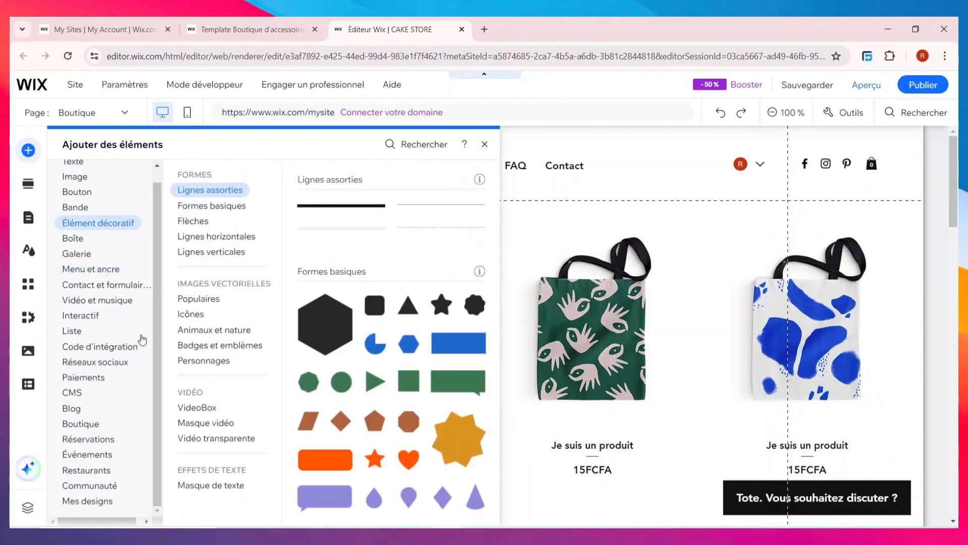
left_click_drag(155, 313, 152, 389)
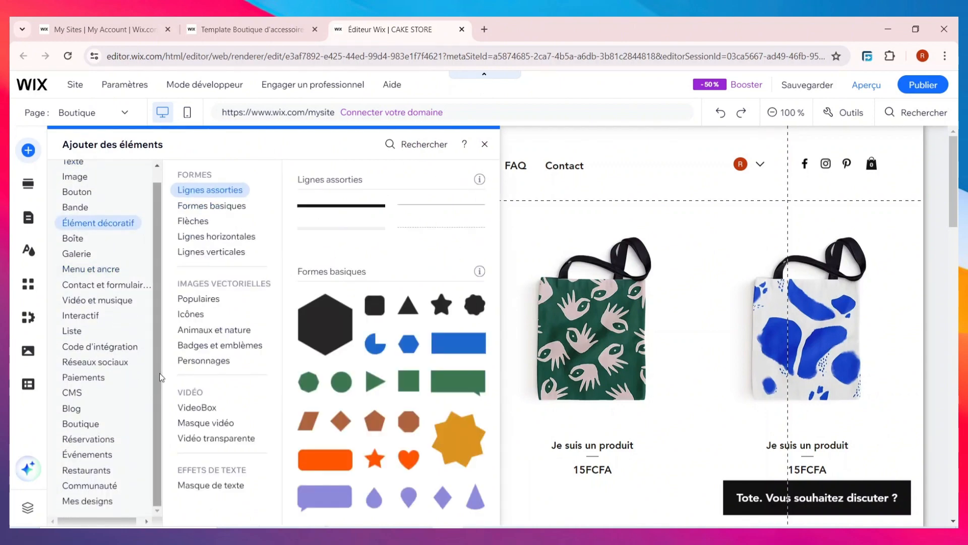
scroll(159, 373, "up", 2)
left_click(96, 205)
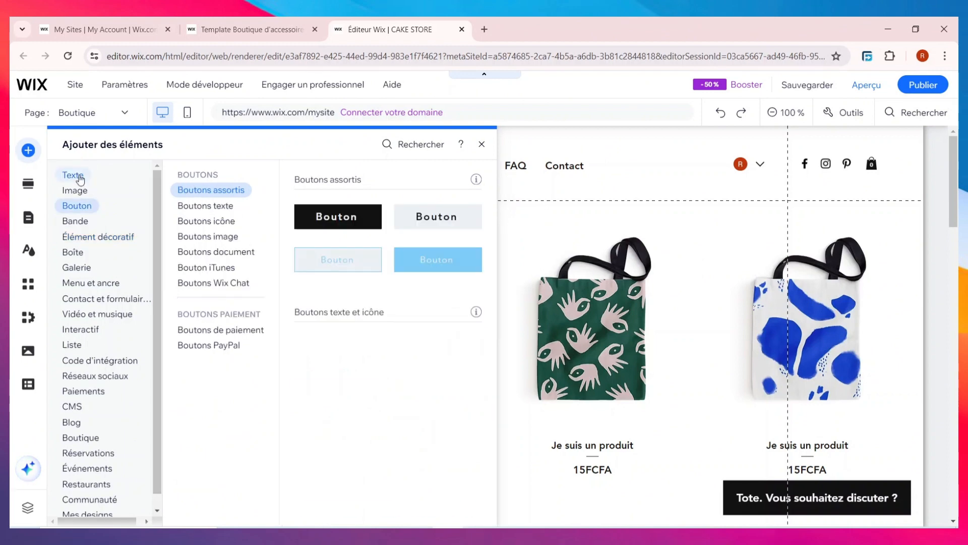
left_click(79, 177)
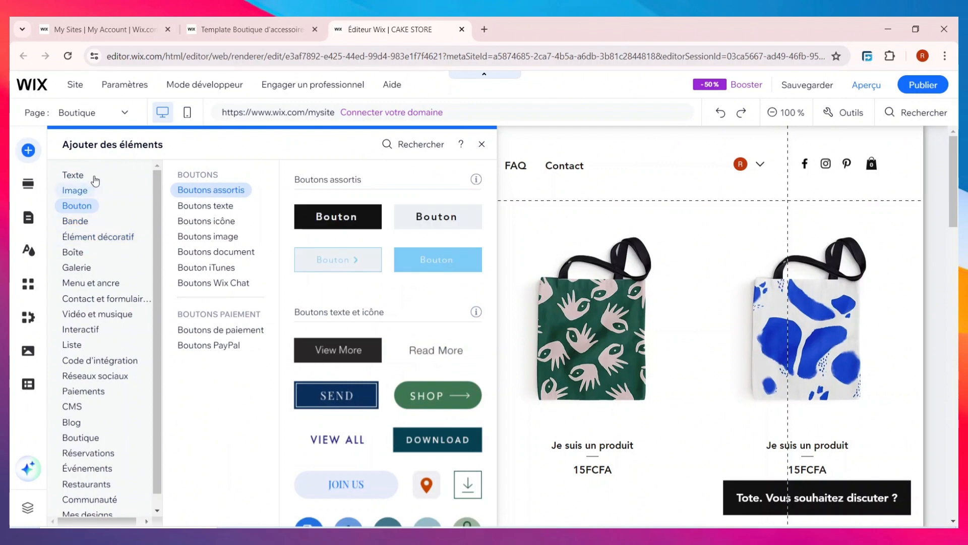
mouse_move(86, 250)
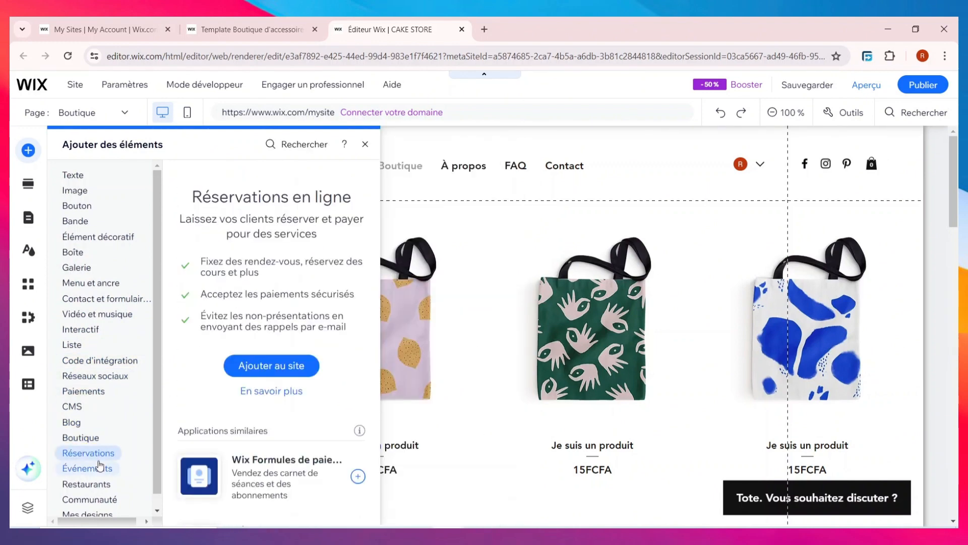
scroll(97, 477, "down", 1)
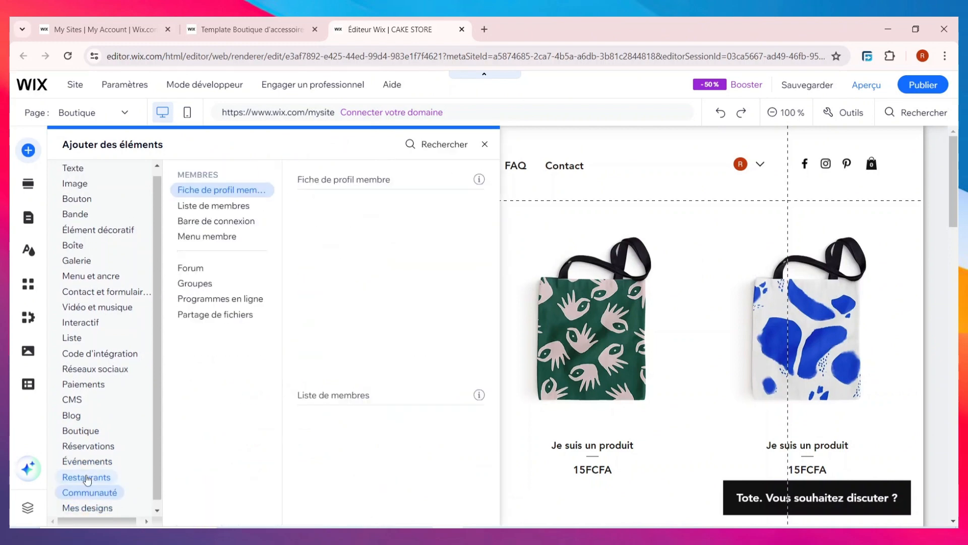
scroll(93, 232, "up", 1)
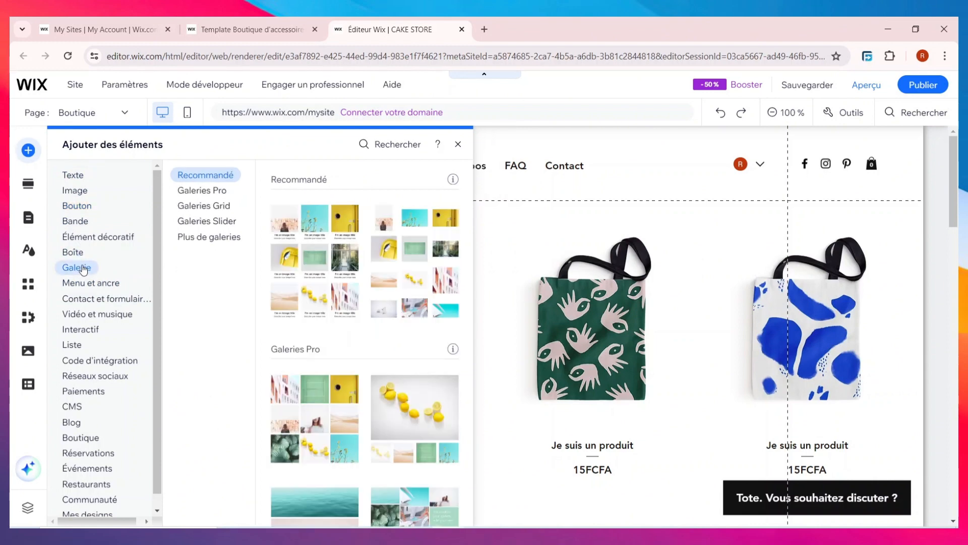
Try to place the Miniature gallery from Galeries Pro on the Boutique page.
left_click(220, 197)
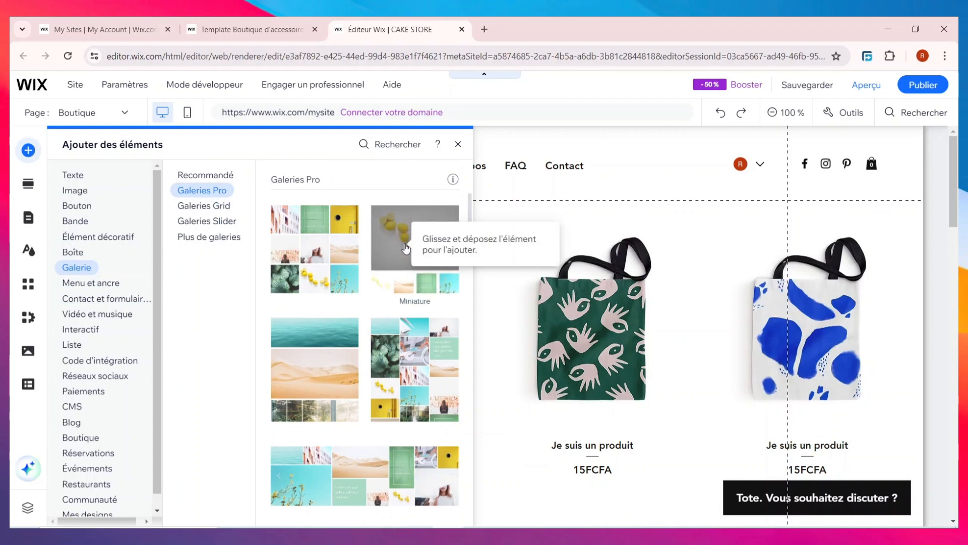
left_click_drag(406, 238, 549, 211)
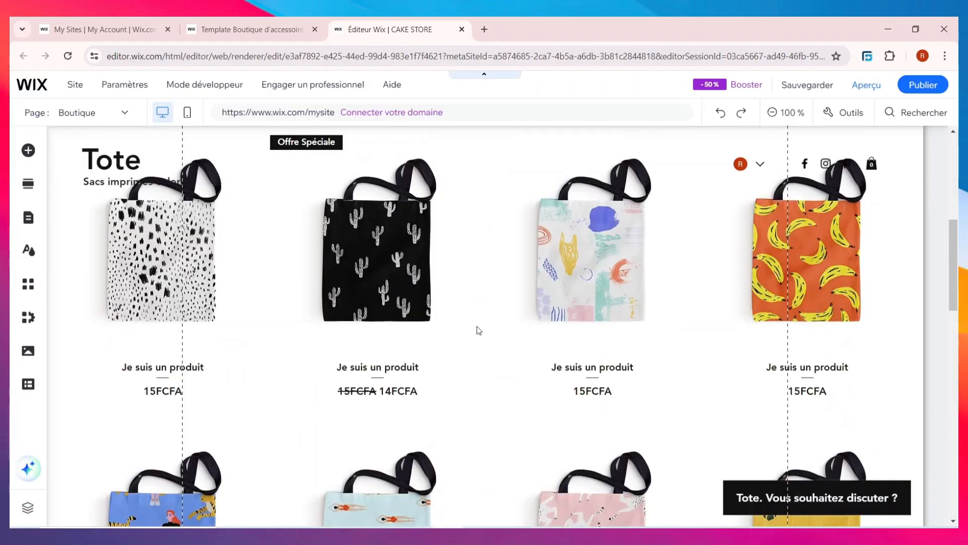
scroll(477, 331, "up", 5)
scroll(477, 330, "up", 3)
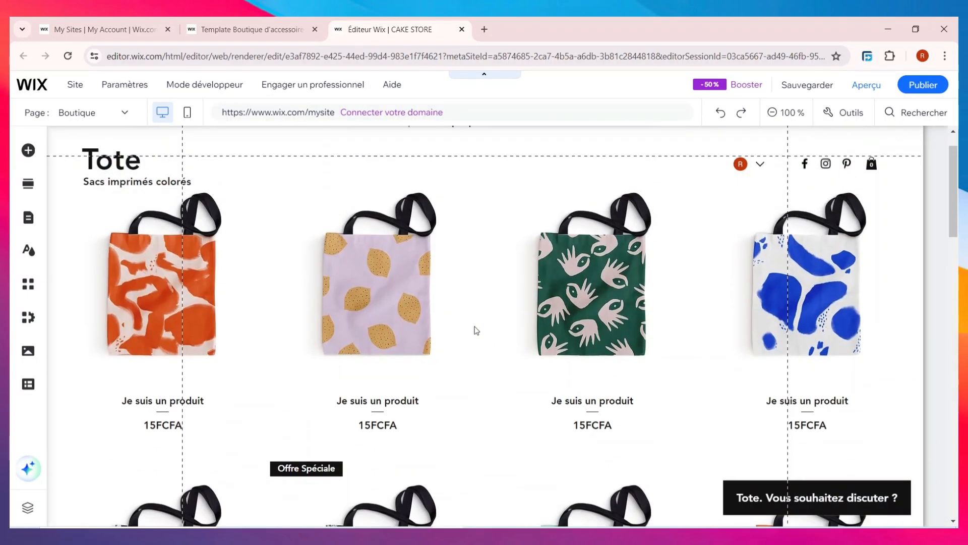
Review the image sources that can be added: imports, free Wix images, free Wix illustrations and a custom logo.
left_click(29, 151)
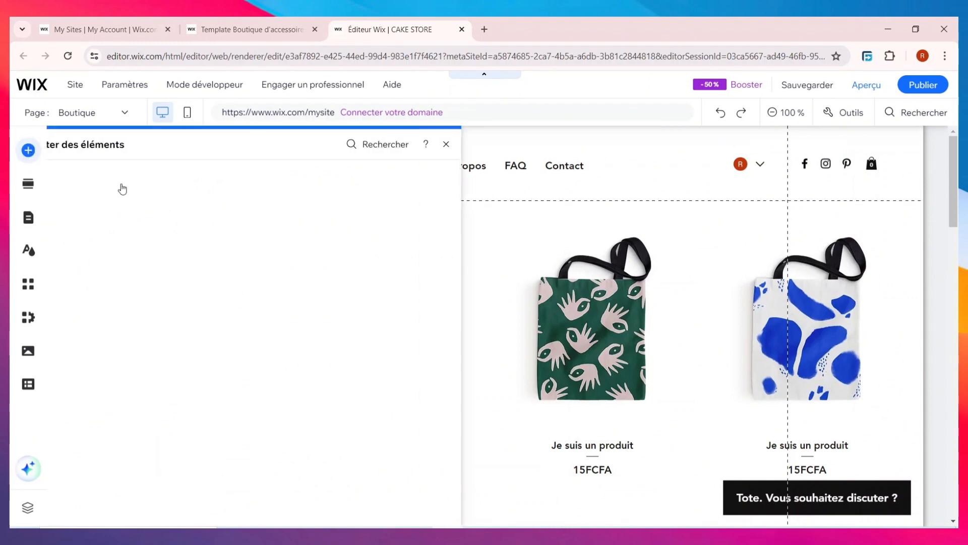
mouse_move(73, 197)
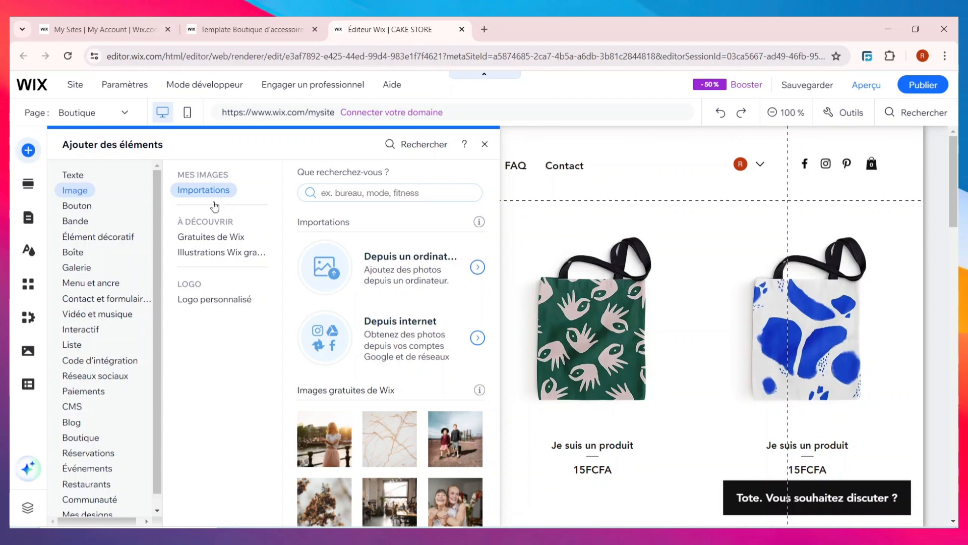
left_click(220, 240)
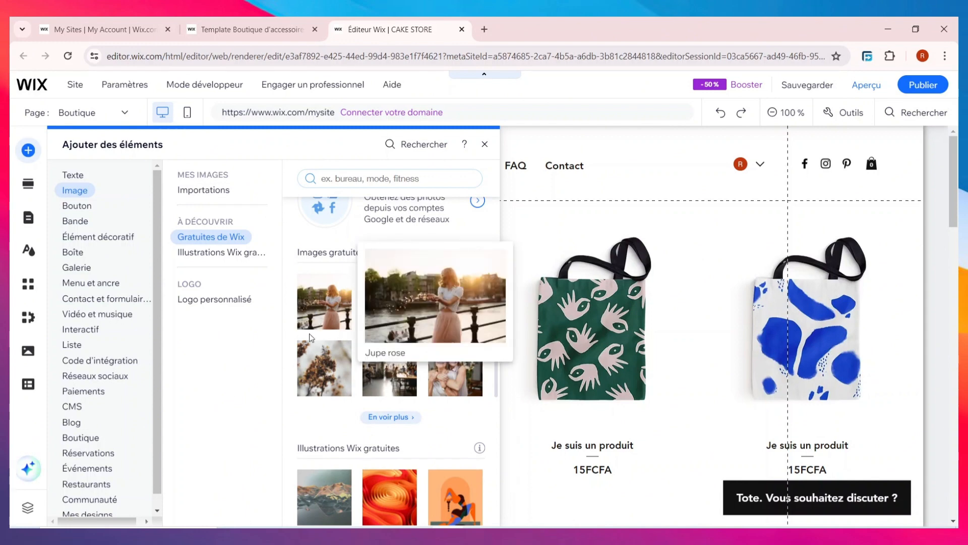
left_click(218, 253)
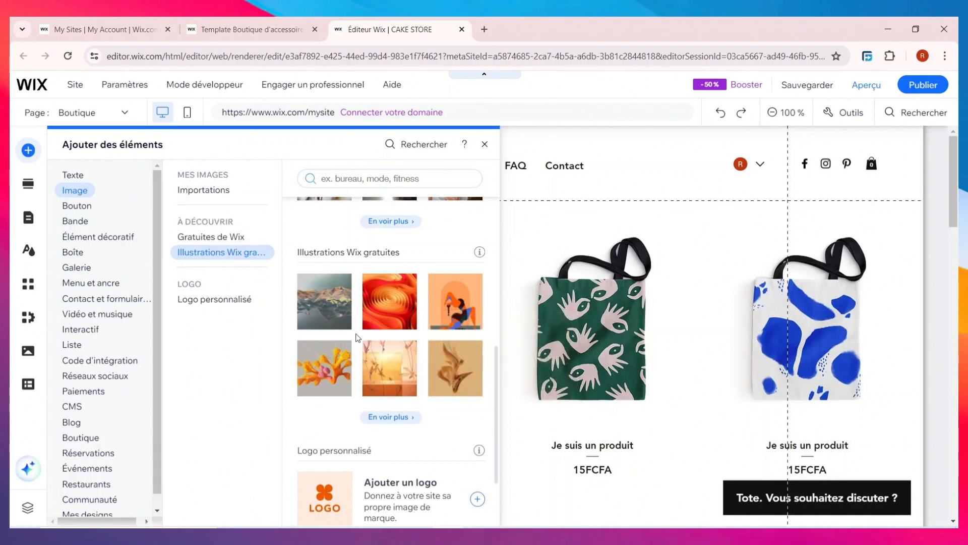
left_click(234, 300)
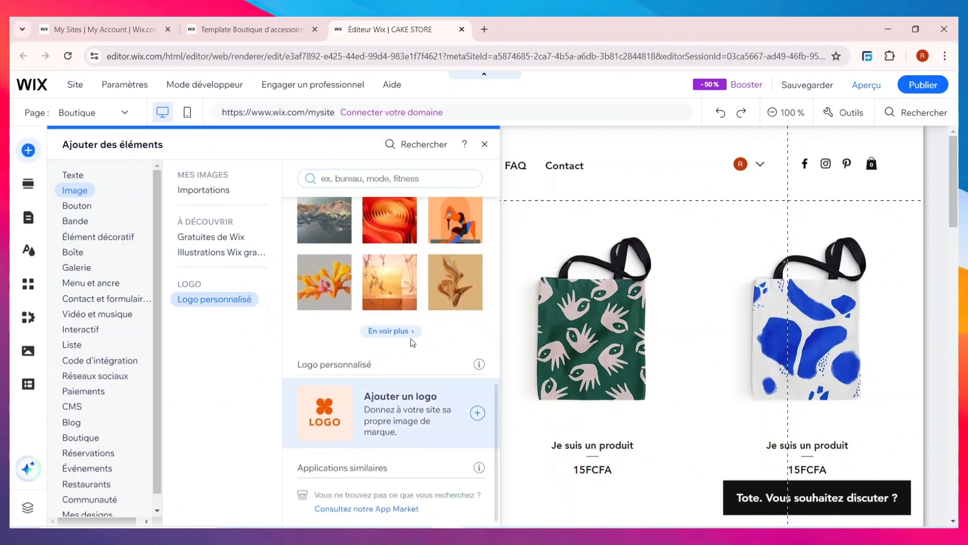
Delete the "Tote" title from the site header.
left_click(622, 183)
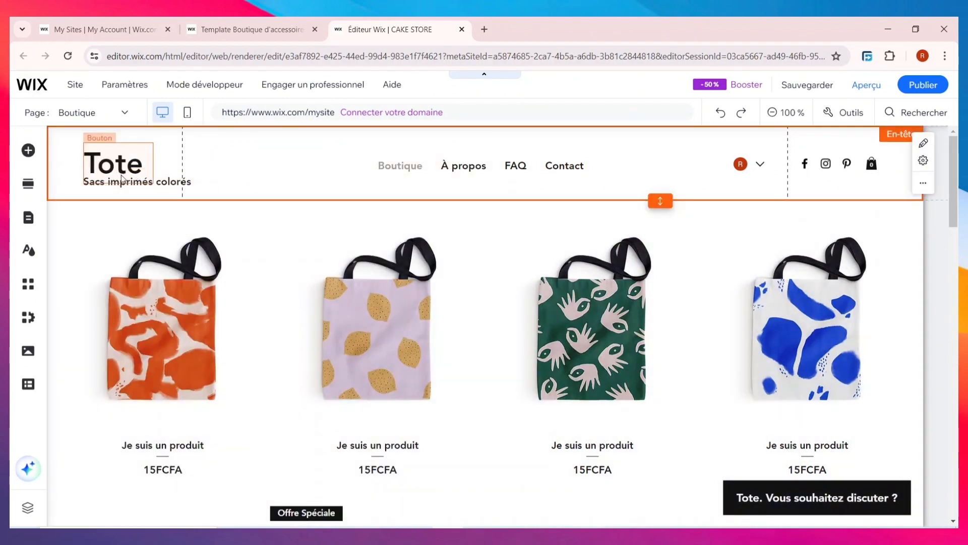
mouse_move(142, 165)
left_mouse_down()
mouse_move(151, 165)
mouse_move(142, 165)
left_mouse_up()
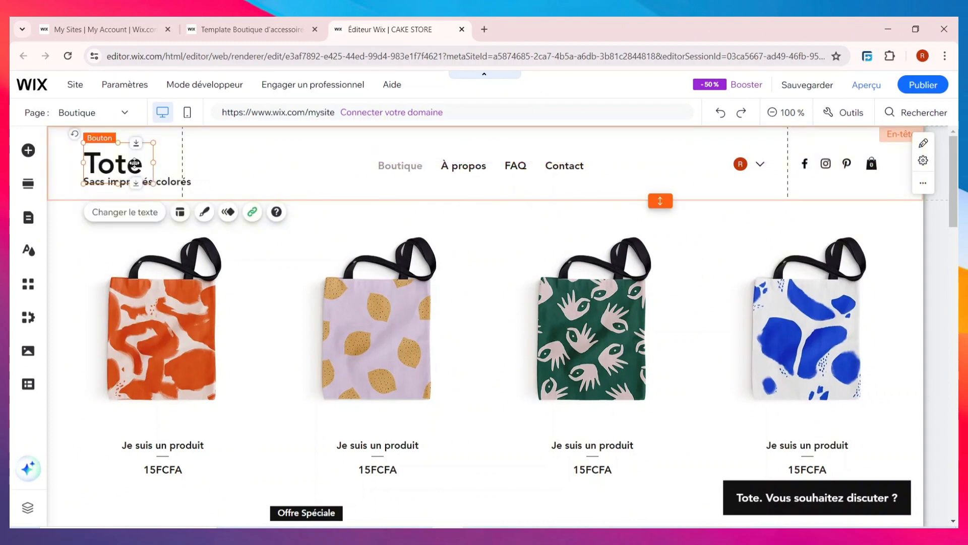
key("Delete")
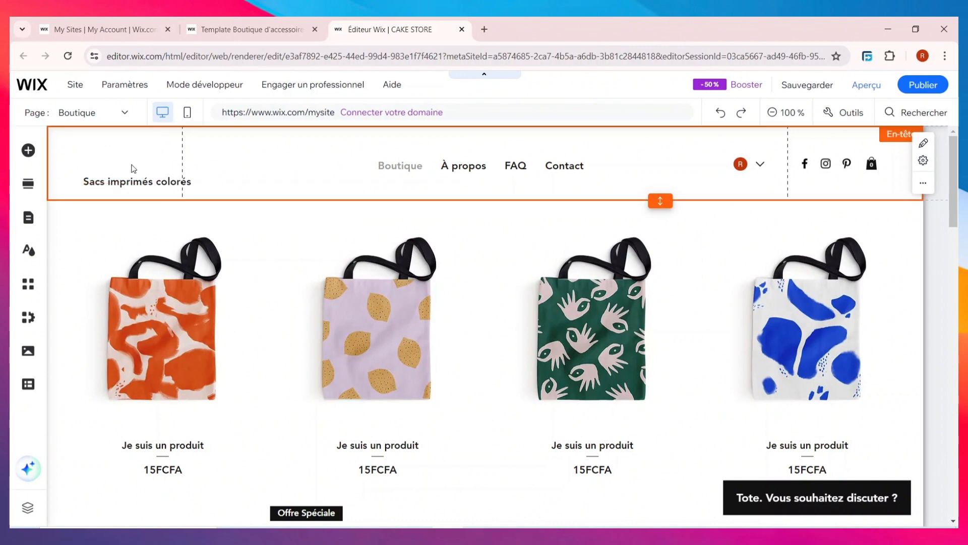
Detach the "Sacs imprimés colorés" tagline from its fixed position, shift it slightly upward and delete it from the header.
left_click(111, 182)
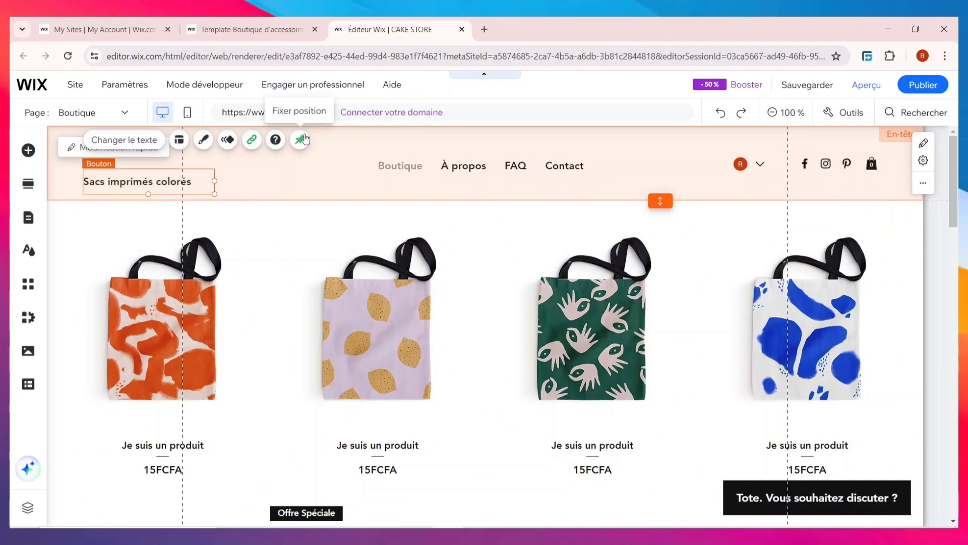
double_click(152, 182)
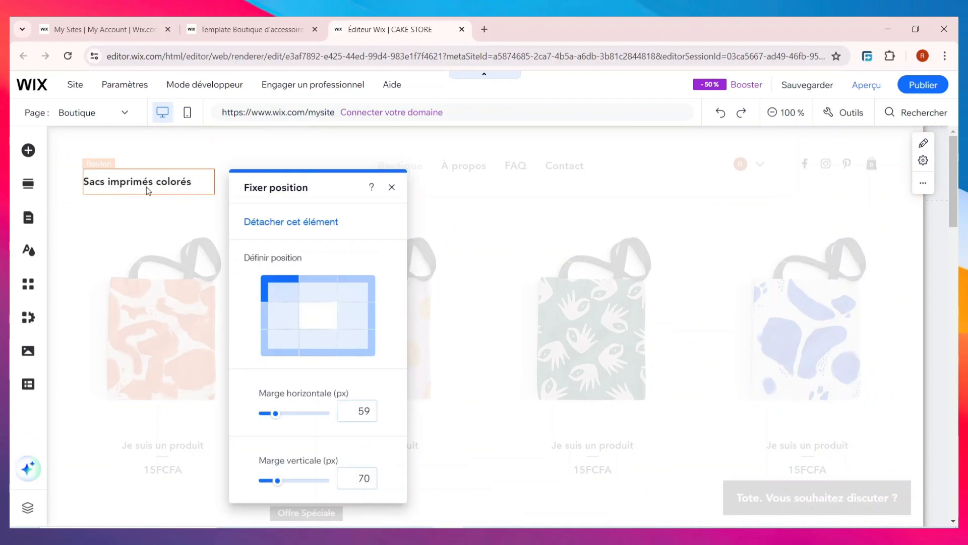
left_click(281, 222)
left_click_drag(140, 189, 142, 177)
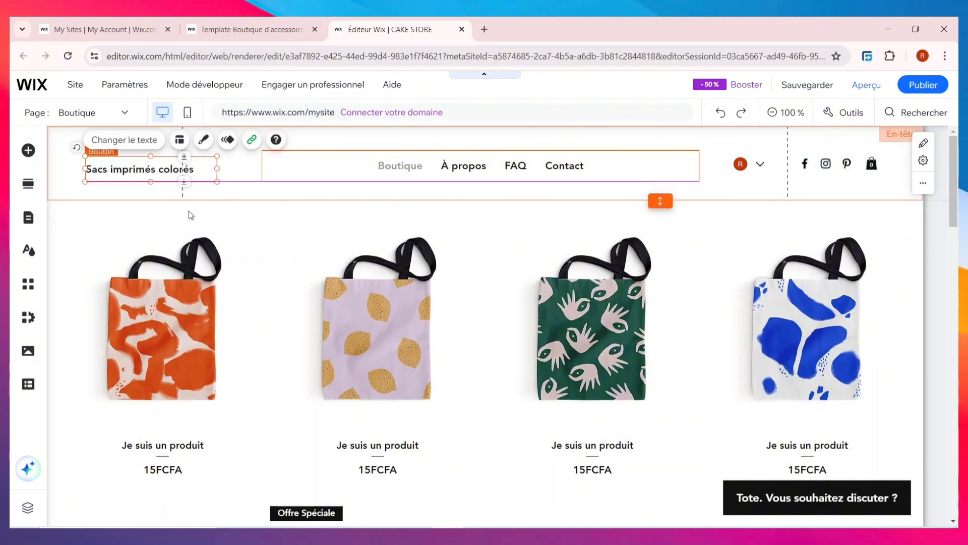
right_click(138, 170)
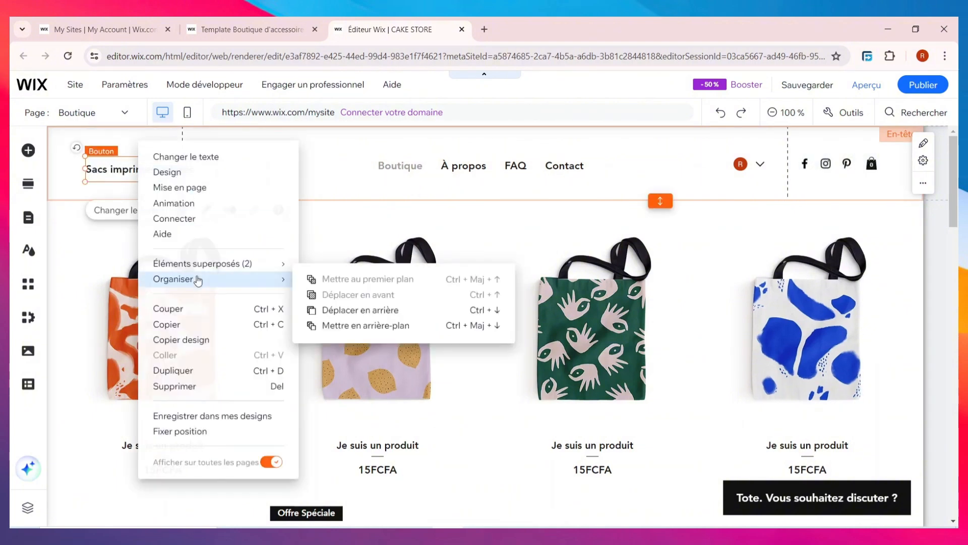
left_click(211, 387)
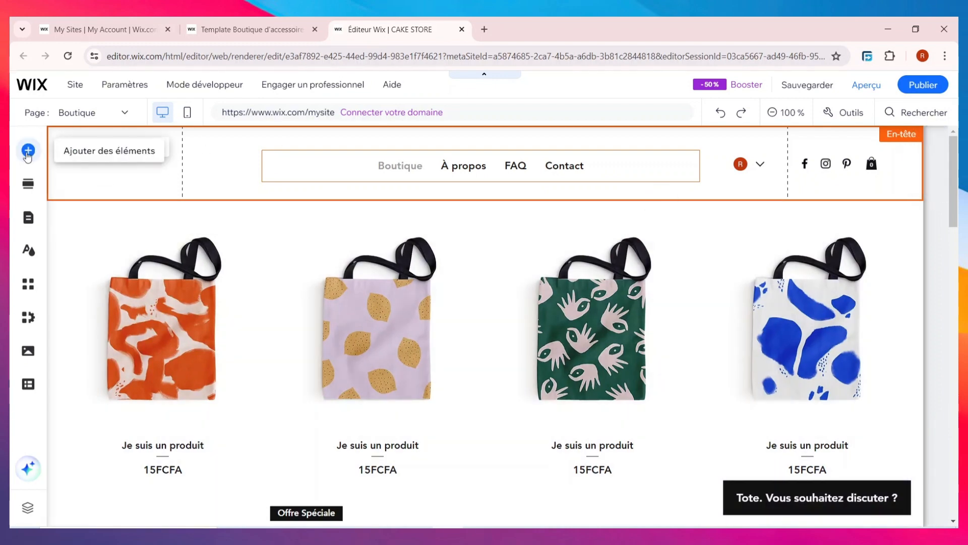
Start adding an image from the internet and choose Lien (URL) as the media import source.
left_click(27, 153)
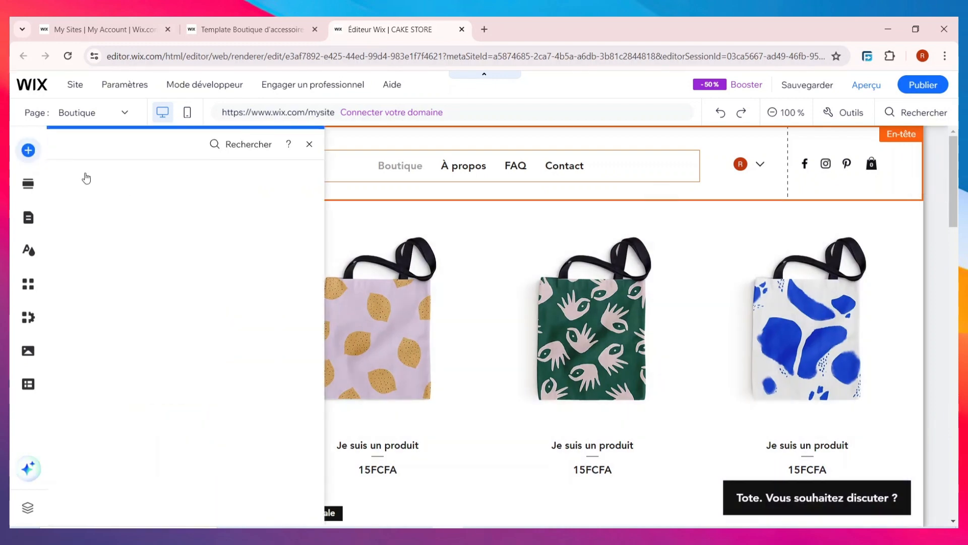
left_click(87, 203)
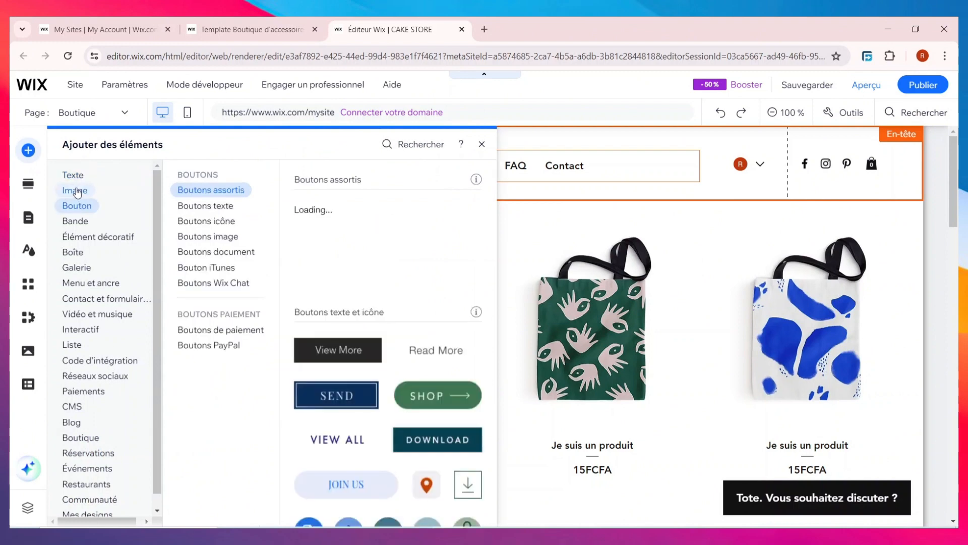
left_click(76, 190)
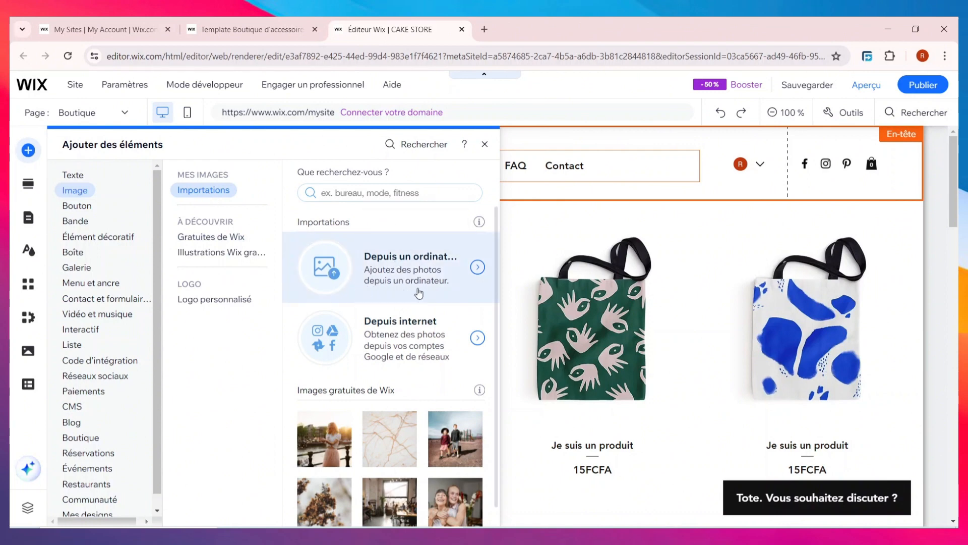
left_click(384, 342)
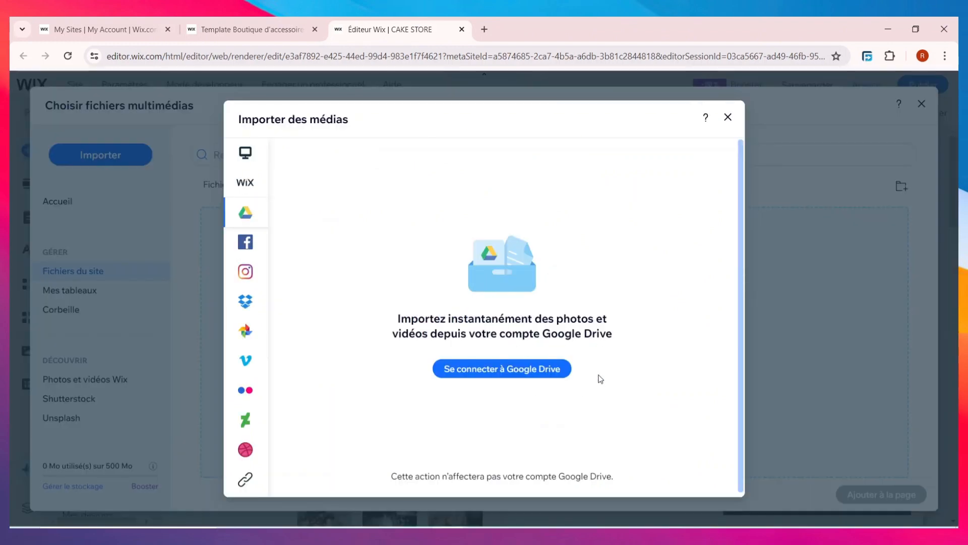
mouse_move(244, 282)
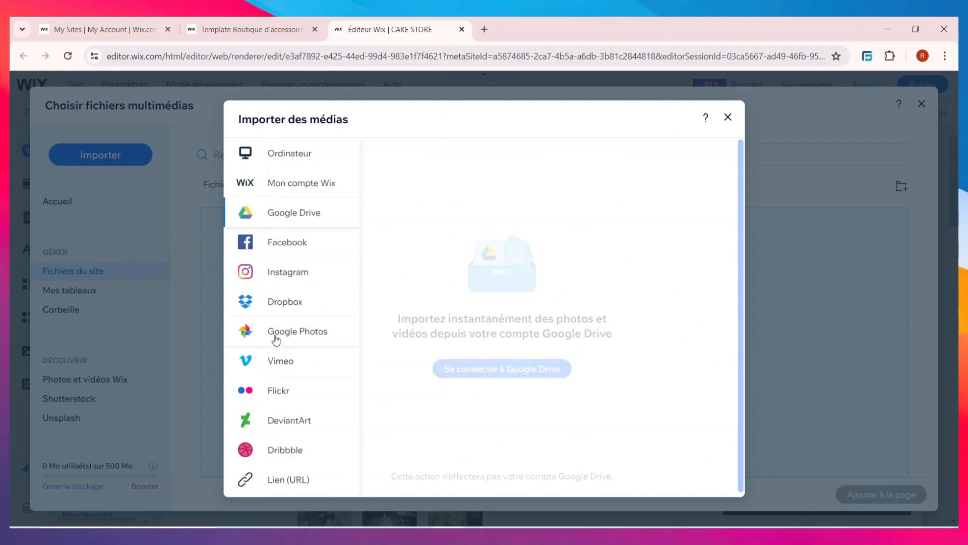
left_click(293, 480)
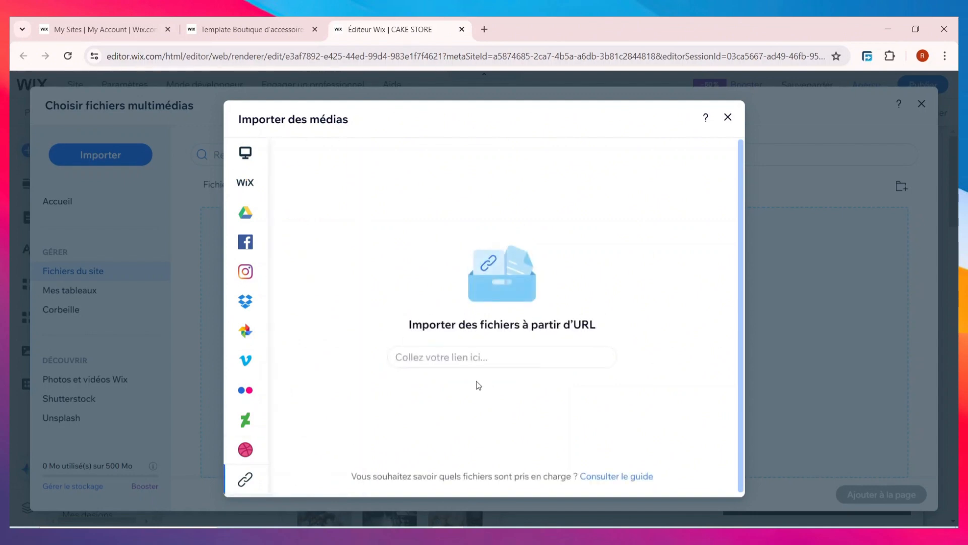
Search Google Images for YG in a new browser tab and copy the image address of the Celebrity Net Worth photo.
left_click(487, 29)
left_click(561, 53)
left_click(872, 115)
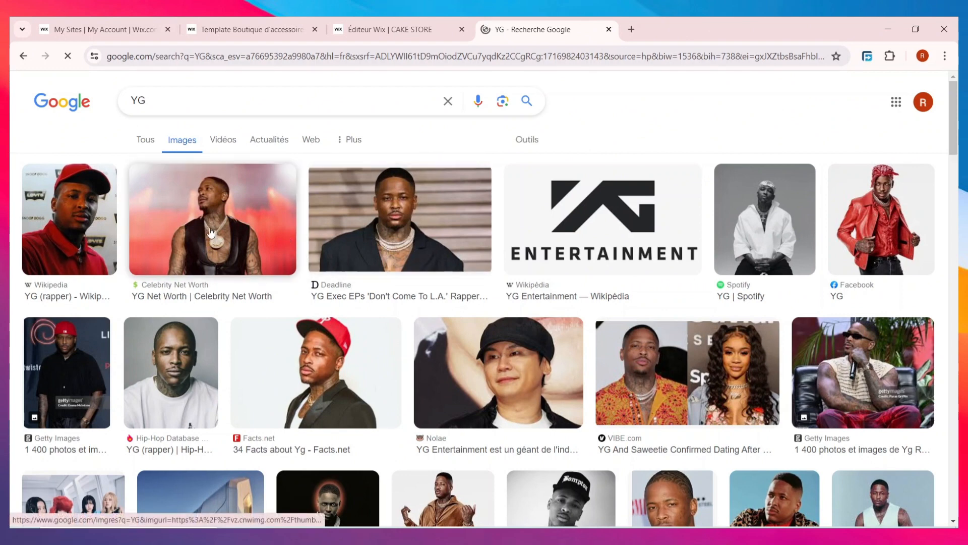
right_click(210, 227)
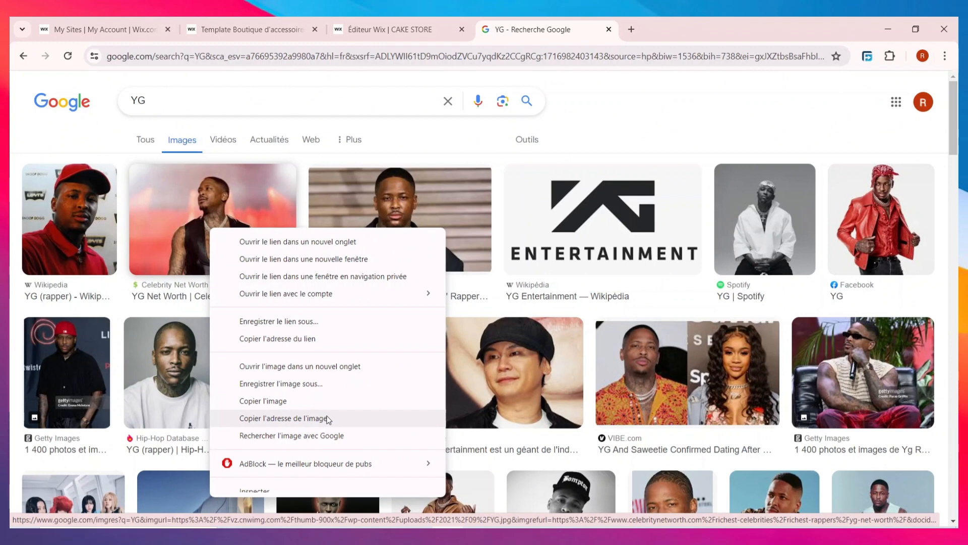
left_click(328, 418)
Return to the CAKE STORE editor and try to import the YG photo from its copied image address.
left_click(419, 20)
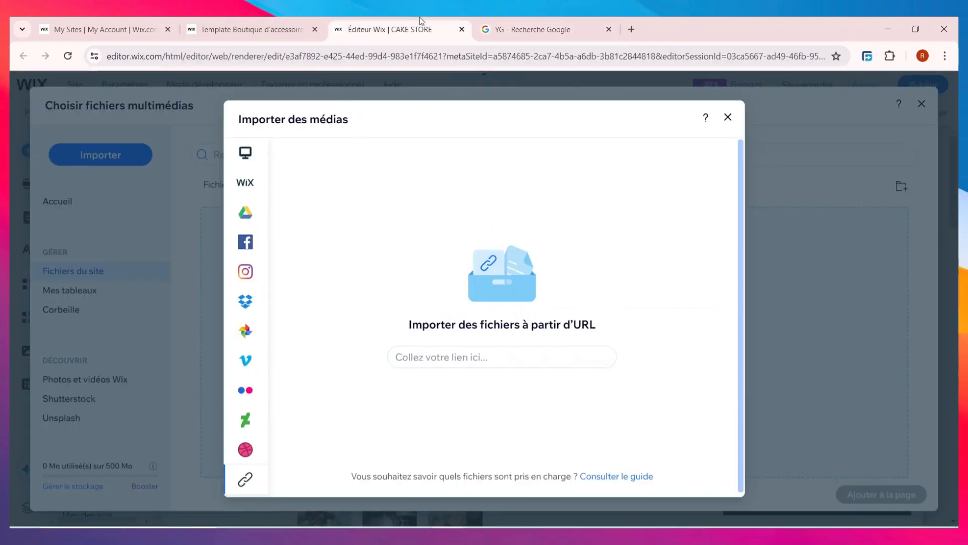
left_click(462, 356)
right_click(463, 356)
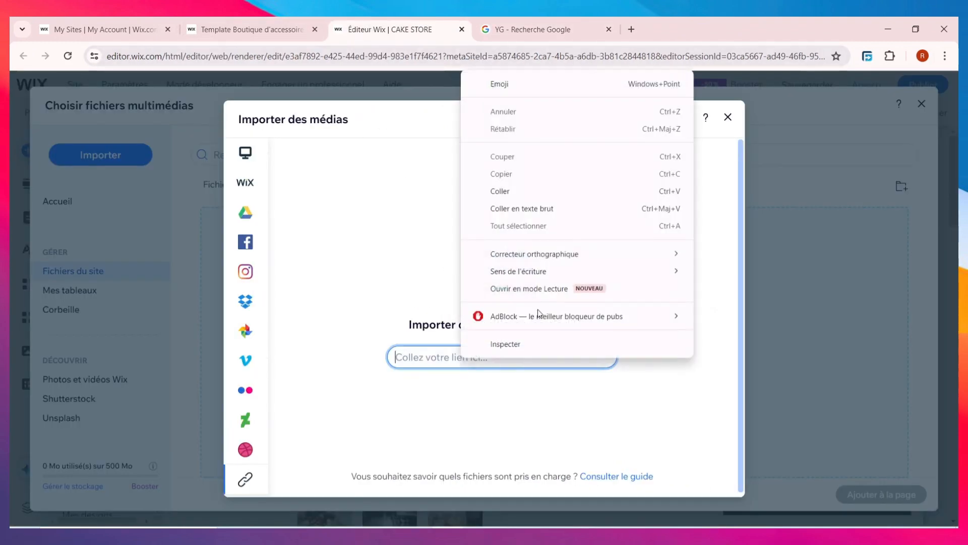
left_click(545, 193)
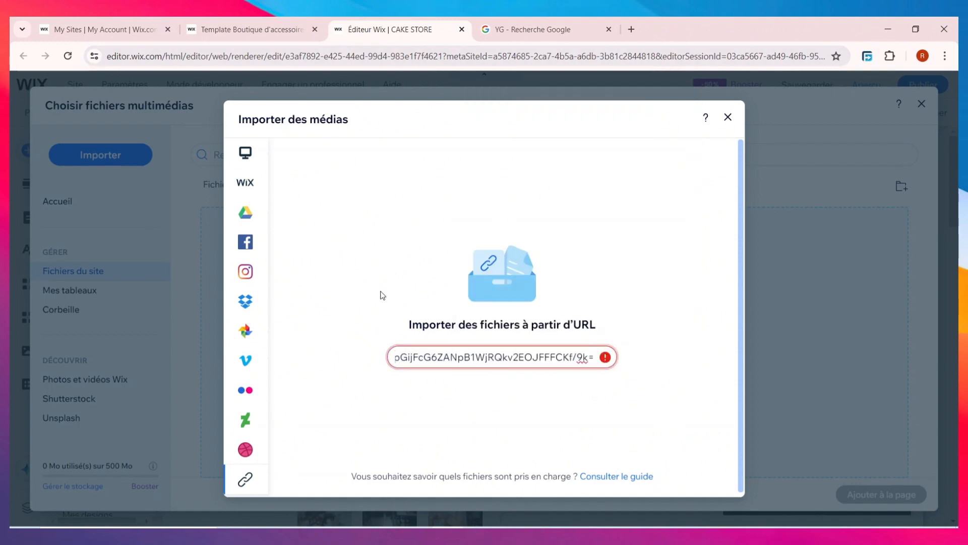
Upload the Délices bakery logo image from the computer's Téléchargements > Documents folder to the site files.
left_click(246, 153)
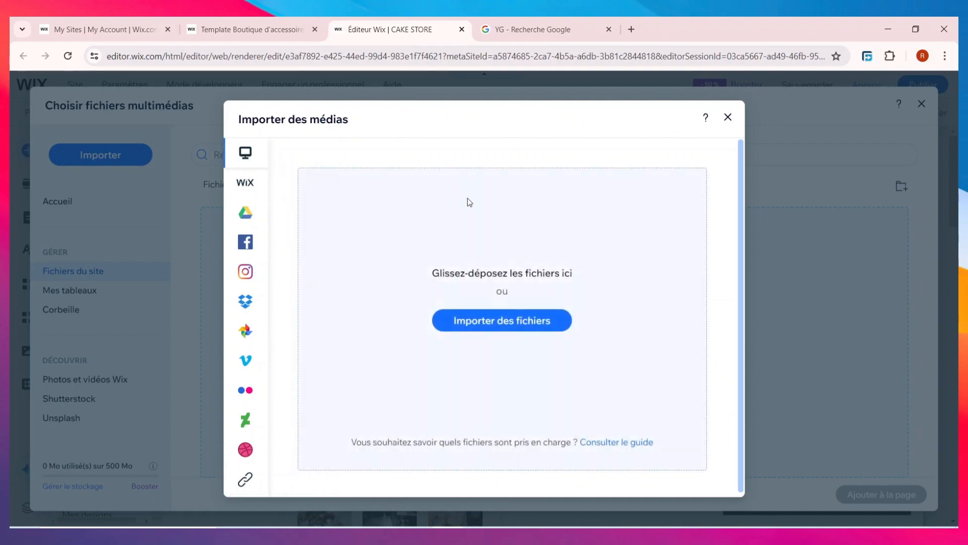
left_click(479, 320)
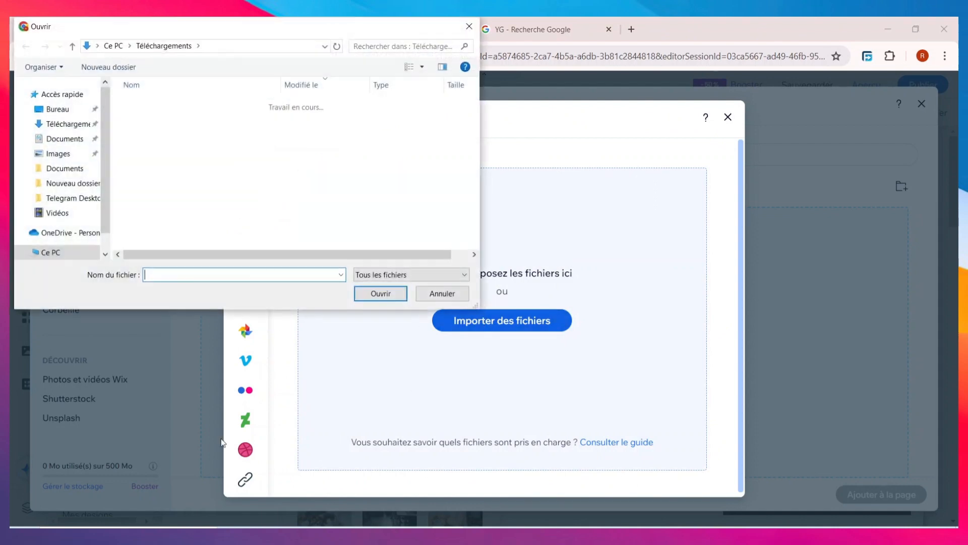
scroll(229, 154, "down", 3)
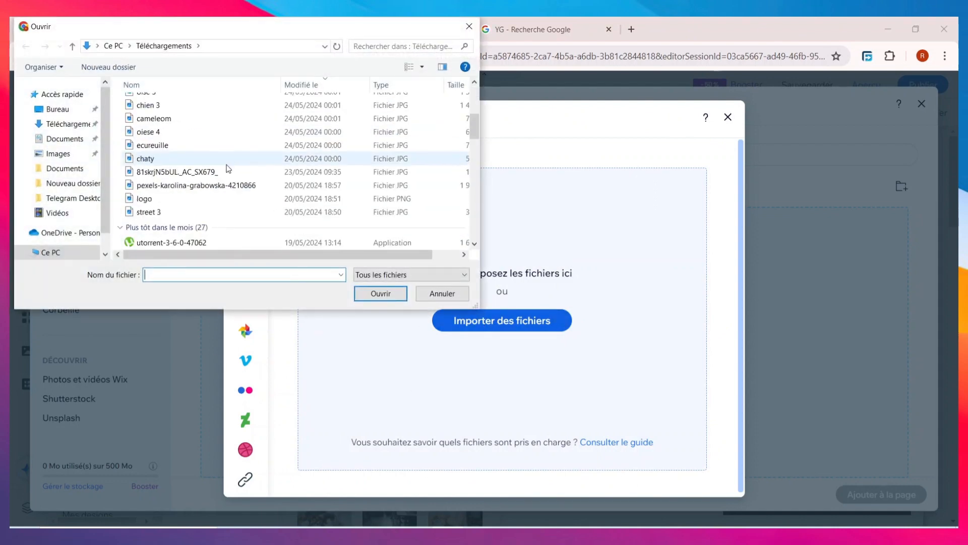
scroll(223, 164, "up", 3)
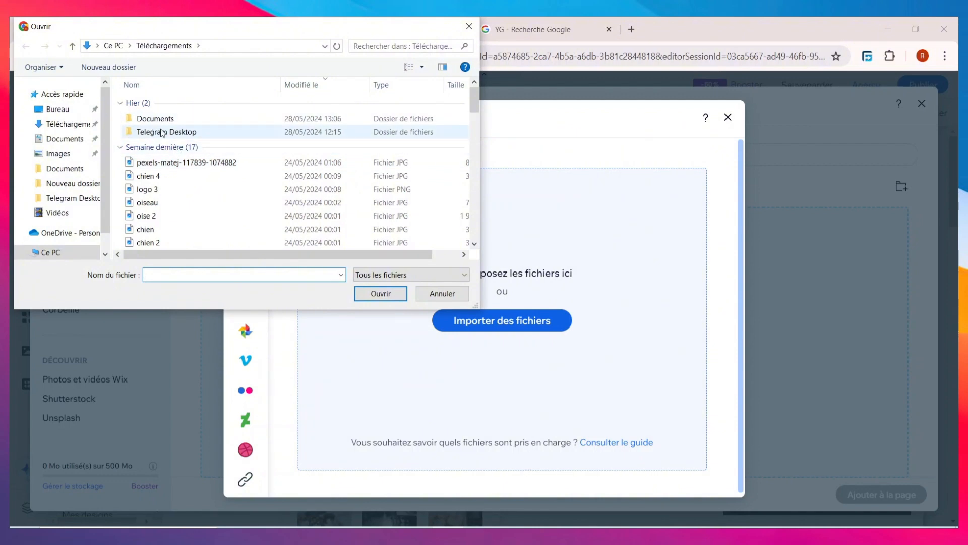
double_click(198, 124)
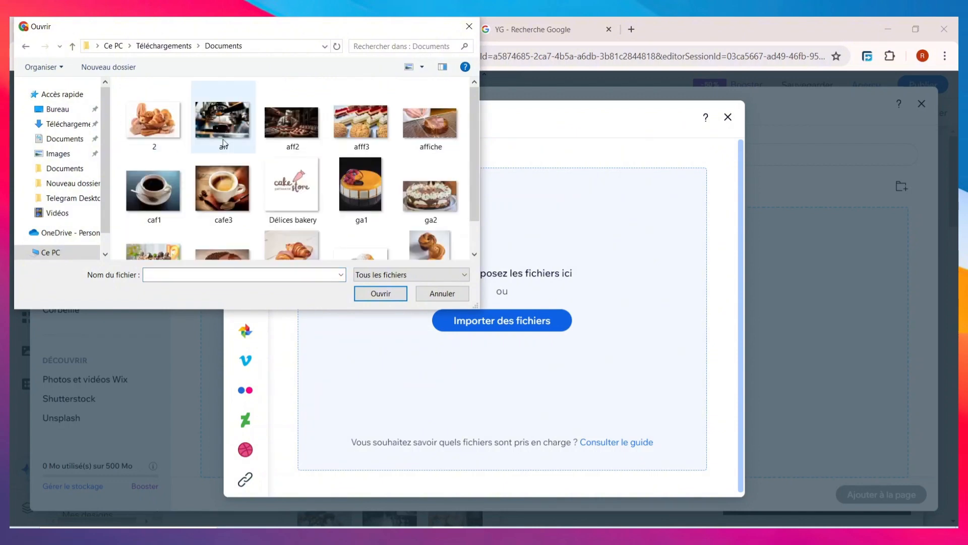
left_click(289, 197)
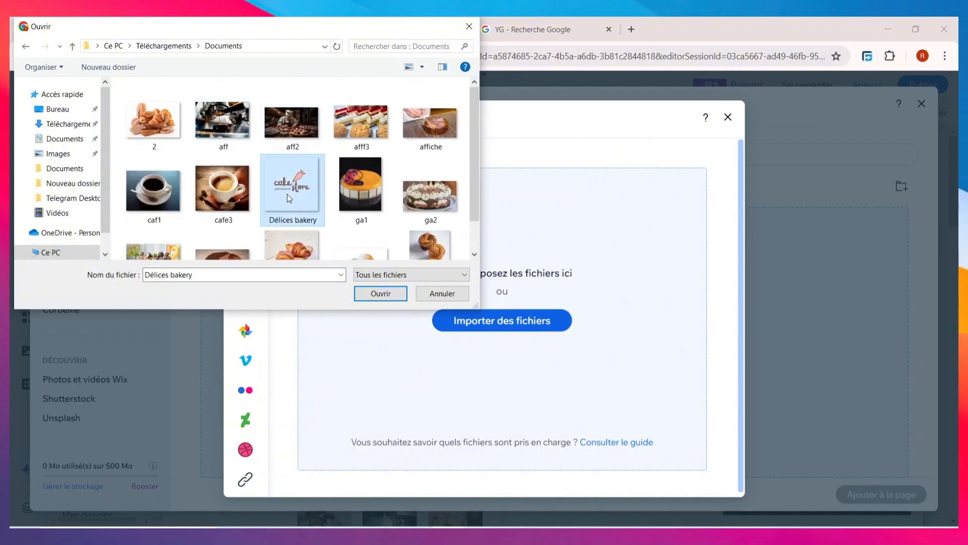
left_click(371, 298)
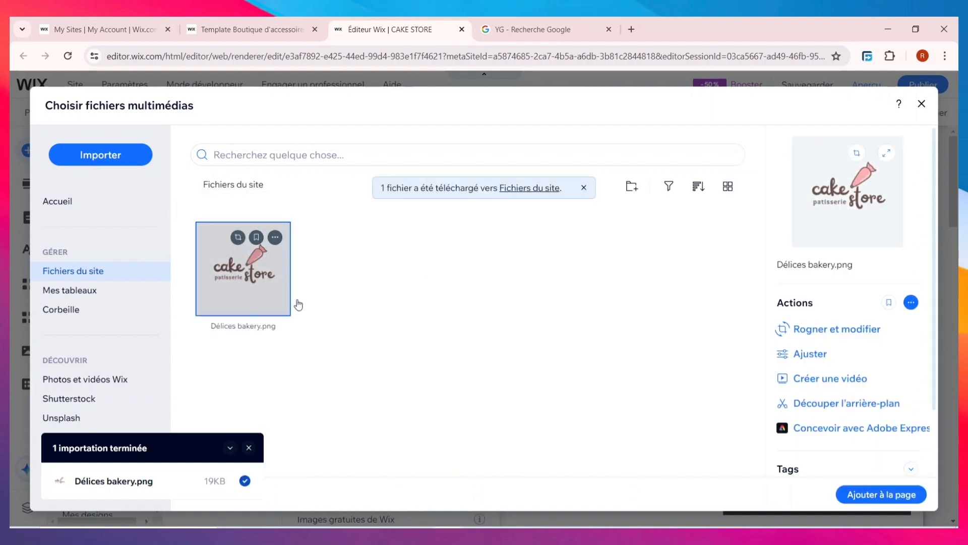
Add the uploaded Cake Store logo to the page, shrink it to fit the header and place it before the navigation menu.
left_click(884, 495)
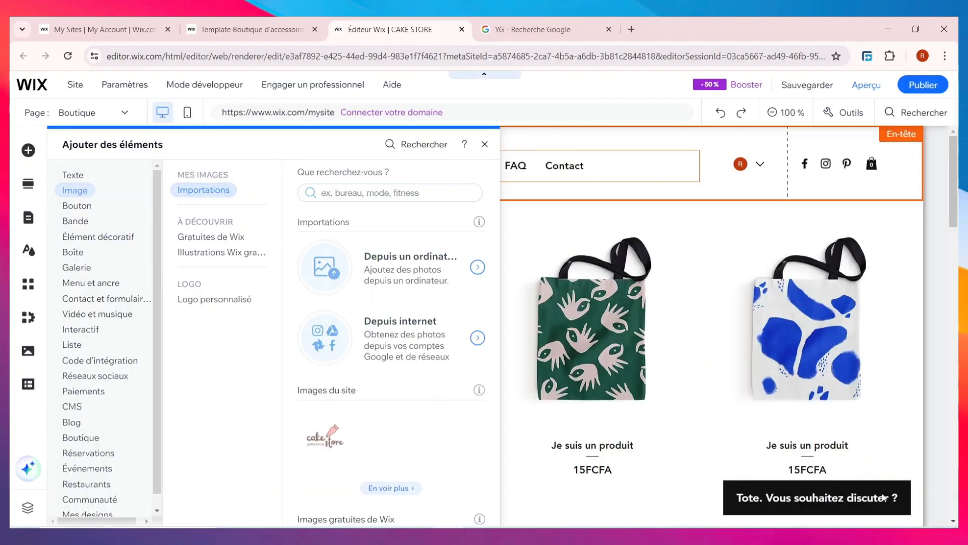
left_click_drag(514, 191, 329, 192)
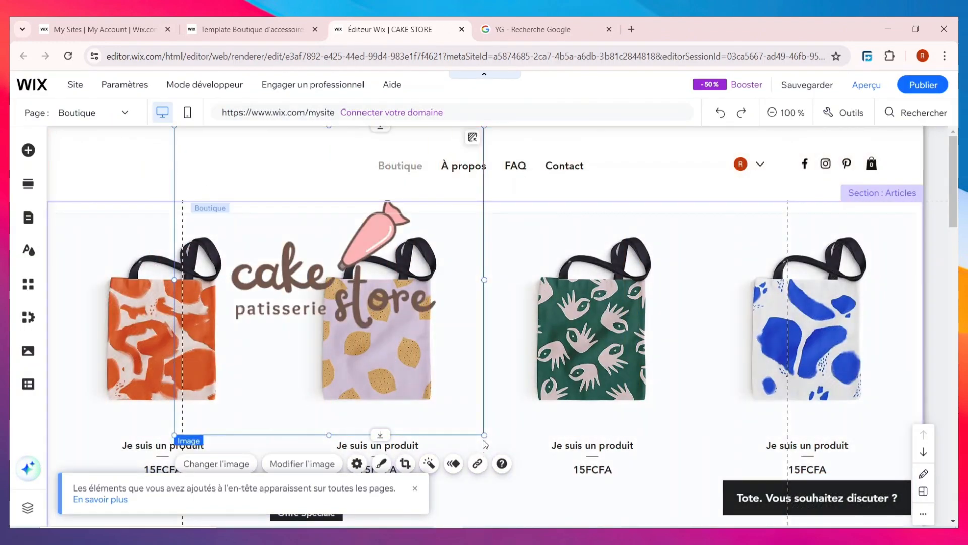
left_click_drag(484, 435, 292, 186)
left_click_drag(205, 165, 124, 156)
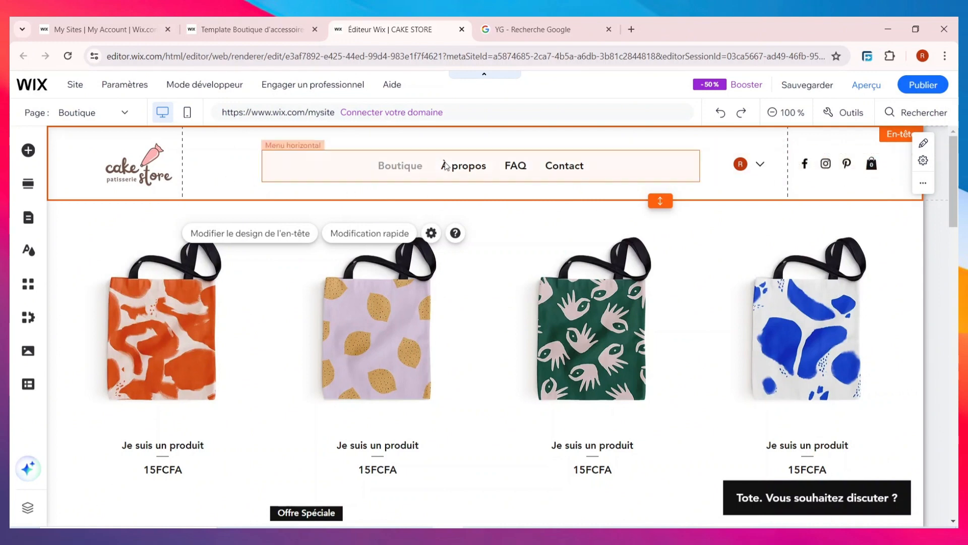
Browse the strip, contact form and menu elements available to add, examining the assorted, horizontal and vertical menu styles.
left_click(29, 151)
left_click(81, 220)
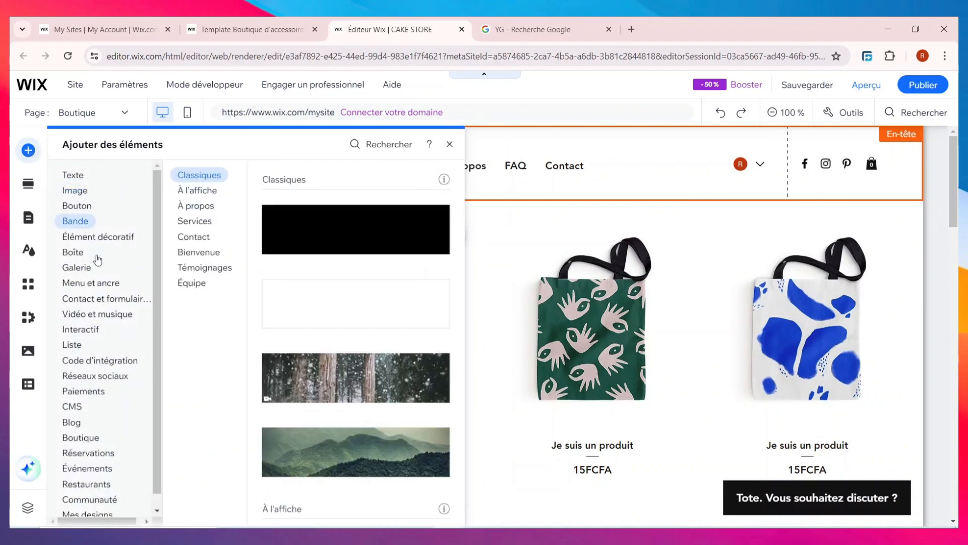
left_click(96, 284)
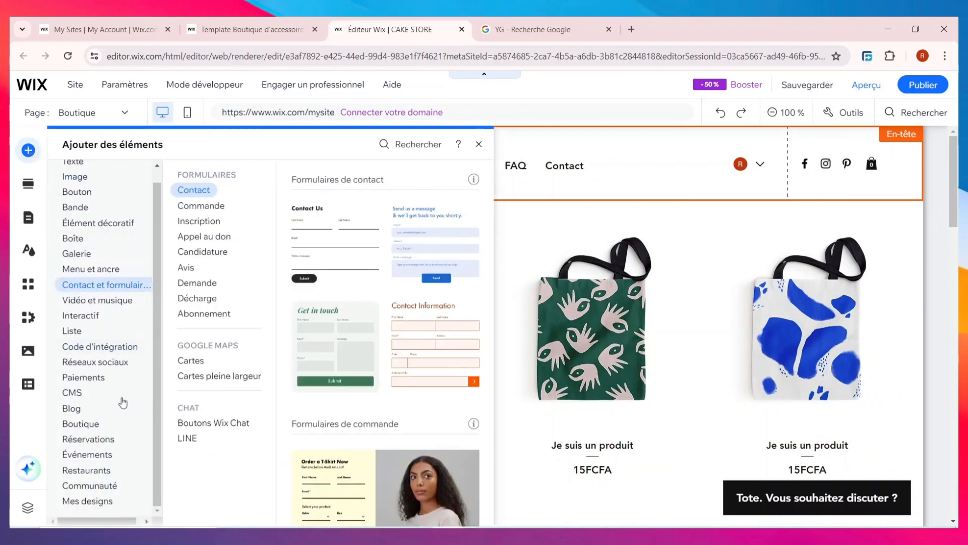
scroll(123, 402, "up", 1)
left_click(81, 283)
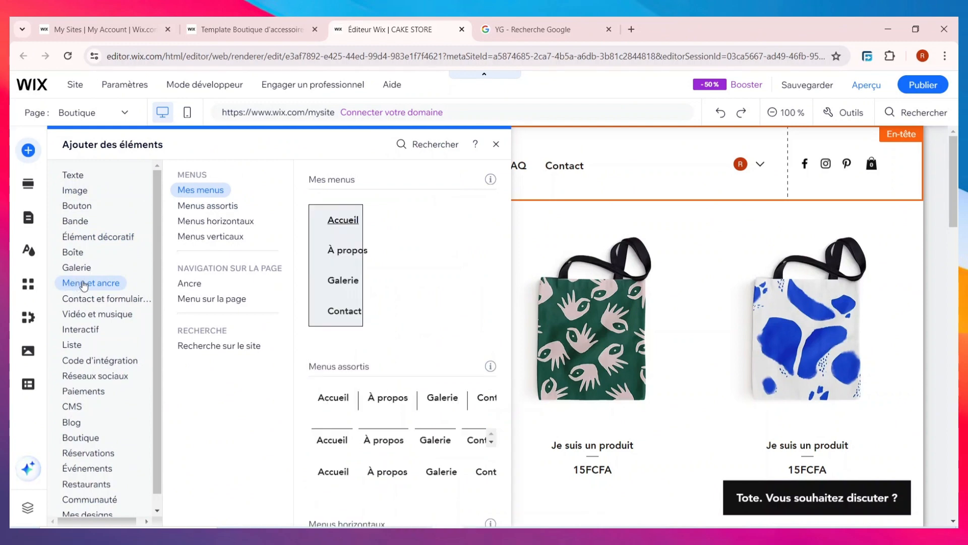
left_click(215, 207)
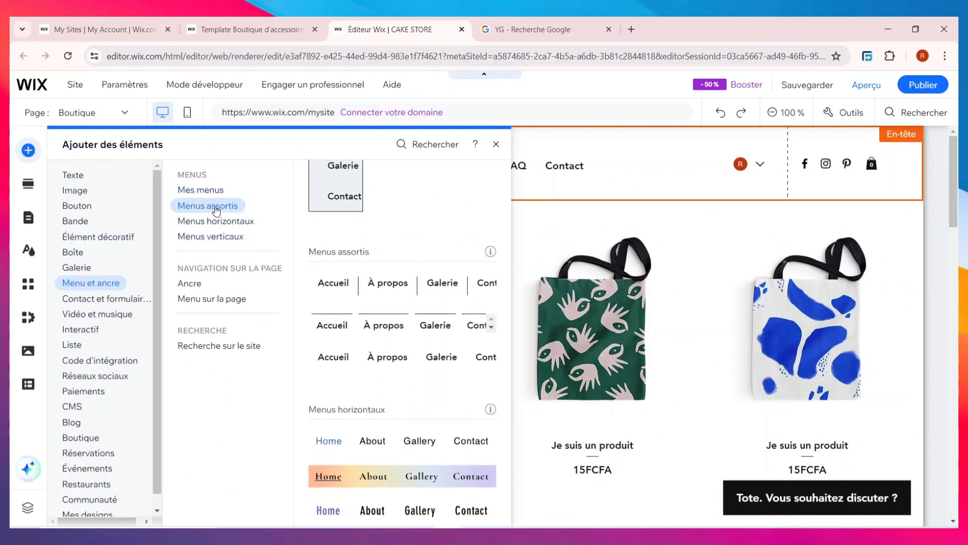
left_click(220, 221)
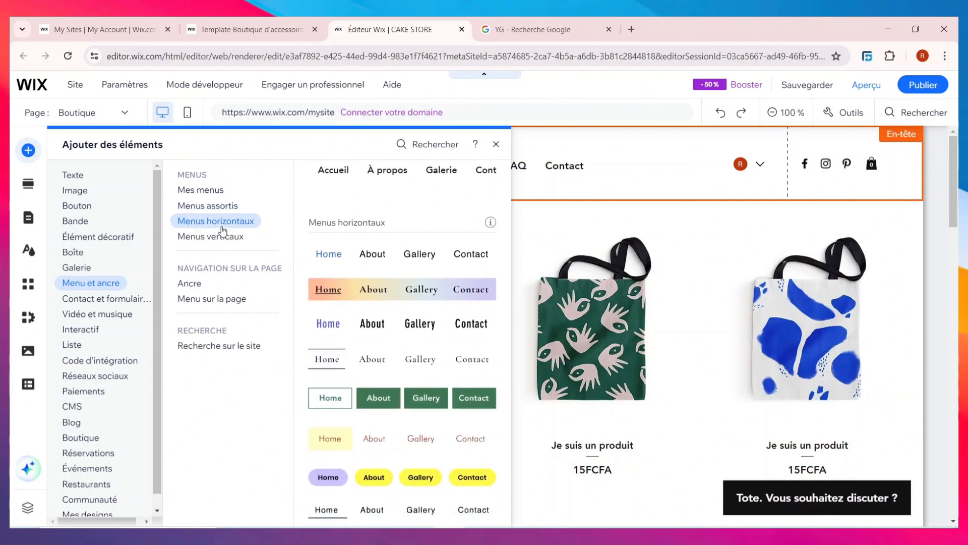
left_click(223, 240)
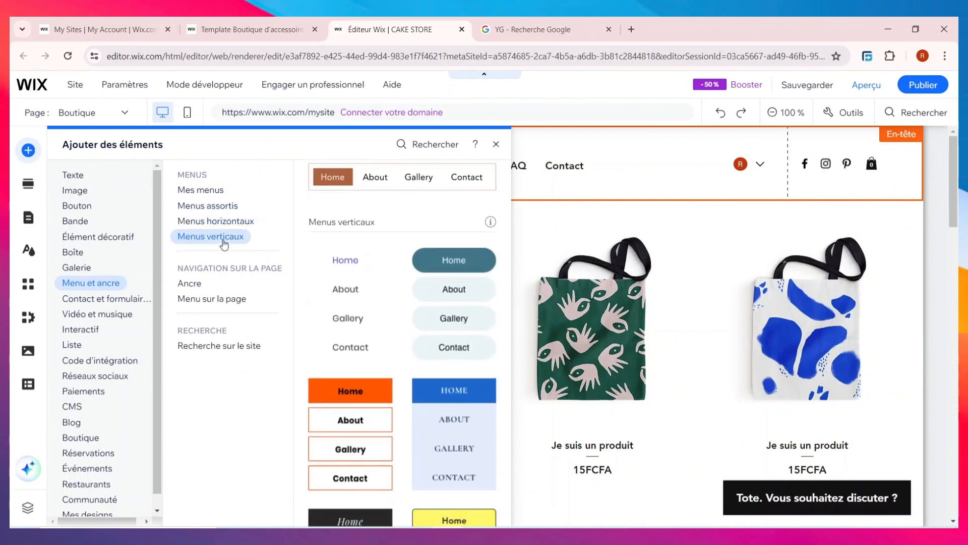
left_click(215, 191)
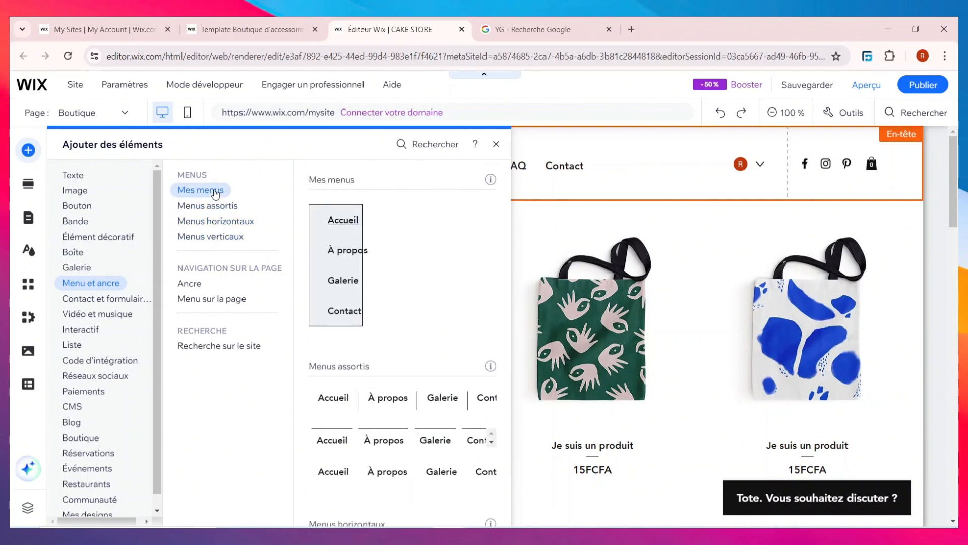
left_click(220, 206)
left_click(234, 222)
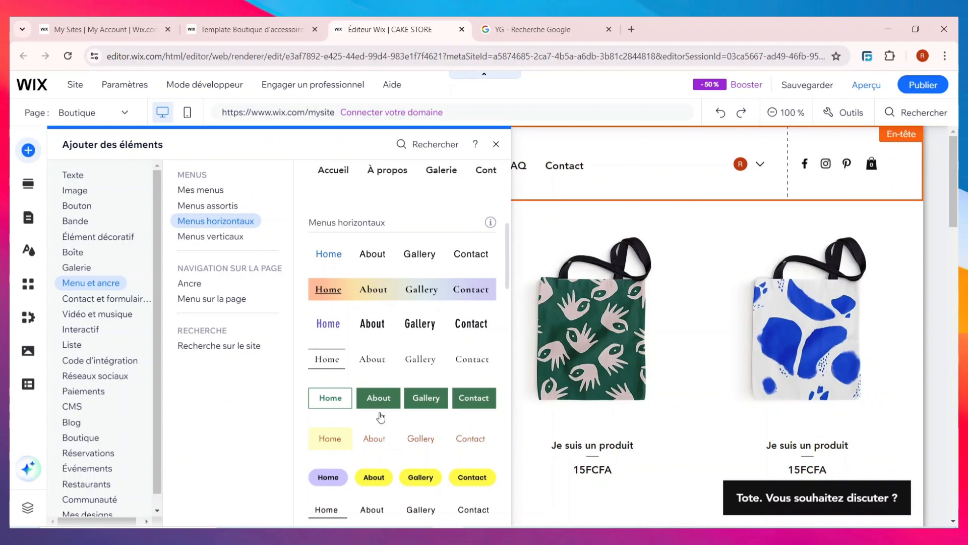
scroll(427, 453, "down", 6)
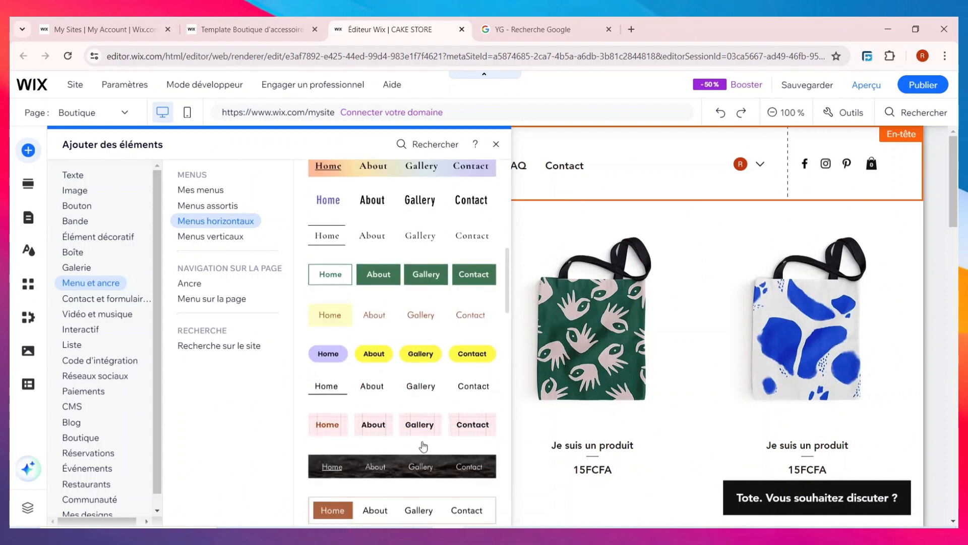
scroll(422, 446, "up", 2)
scroll(423, 446, "up", 2)
scroll(421, 446, "up", 5)
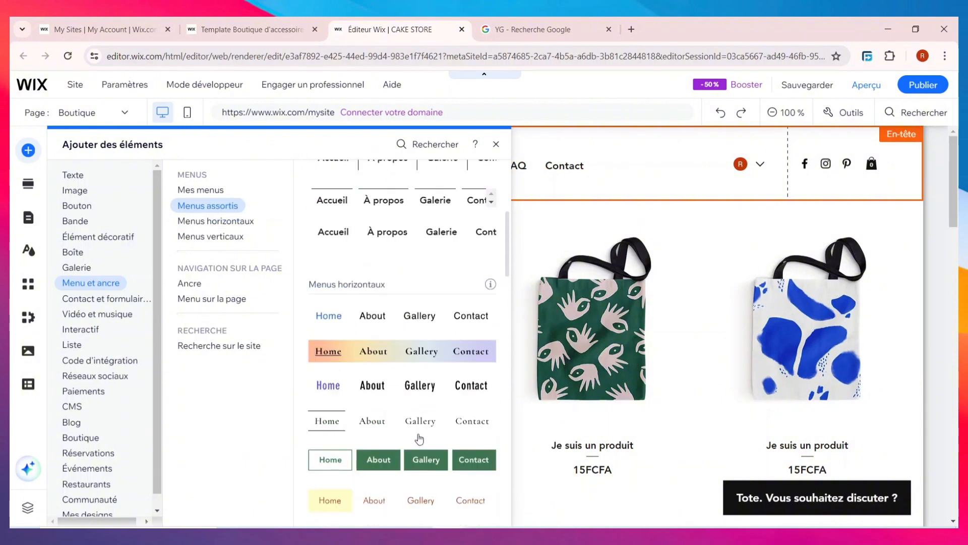
scroll(421, 434, "down", 3)
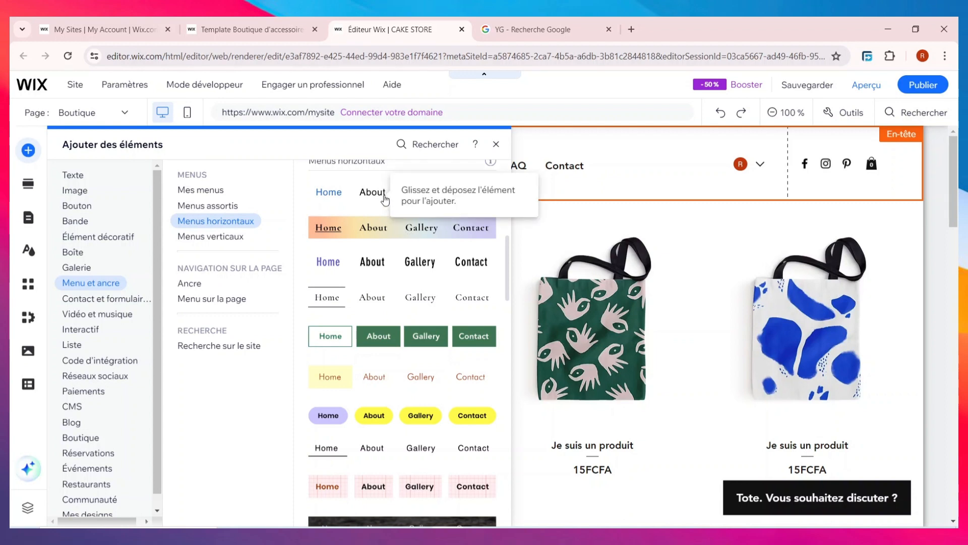
left_click_drag(385, 199, 29, 151)
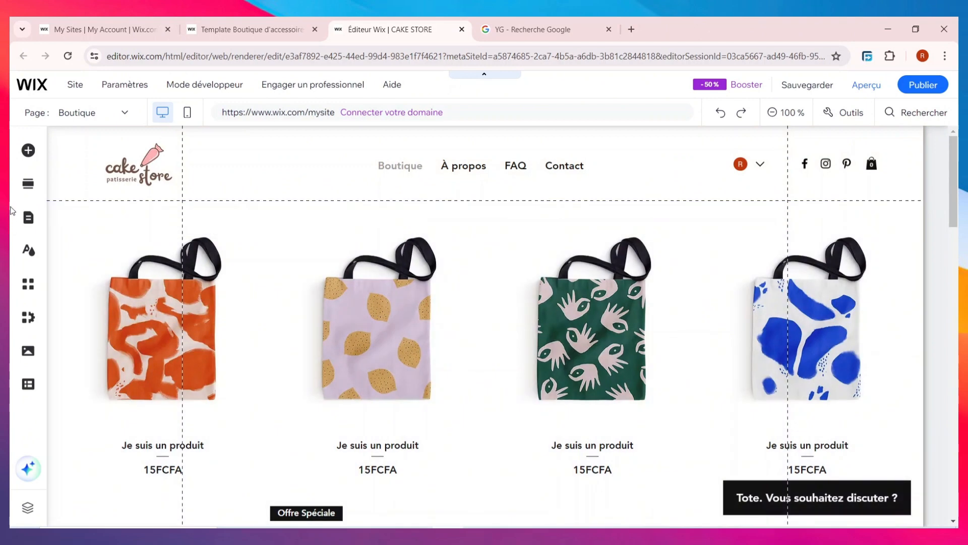
Review the available social network bar styles and delete the existing Facebook, Instagram and Pinterest bar from the header.
left_click(29, 151)
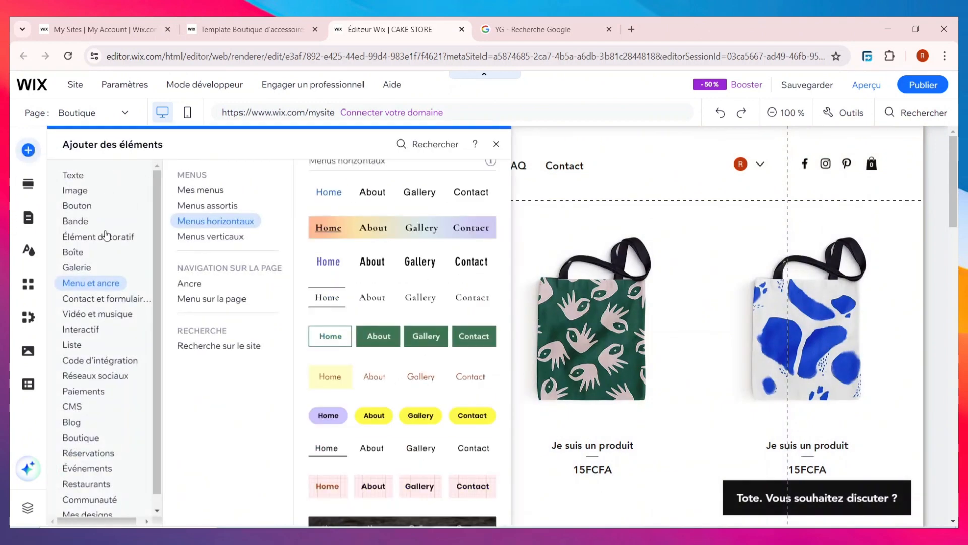
mouse_move(101, 368)
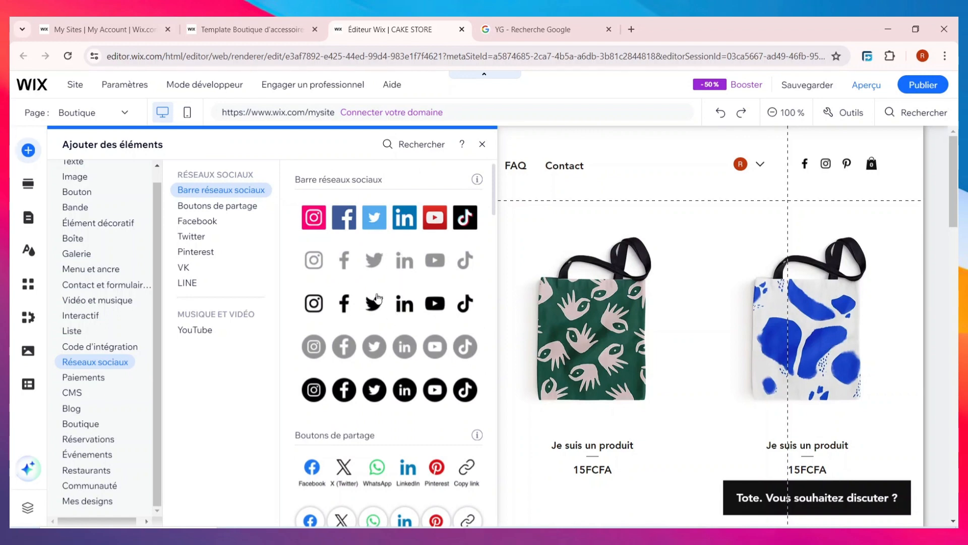
scroll(365, 296, "down", 5)
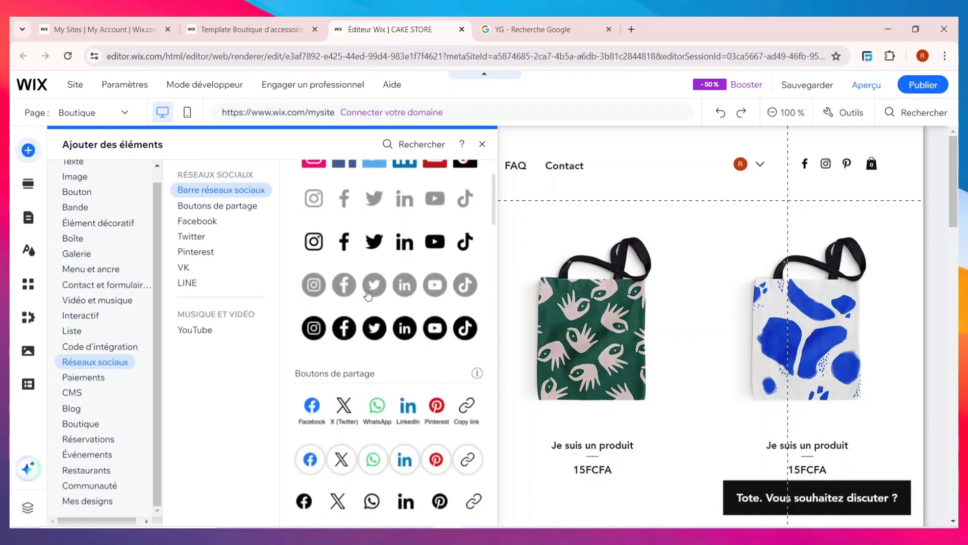
scroll(363, 296, "up", 5)
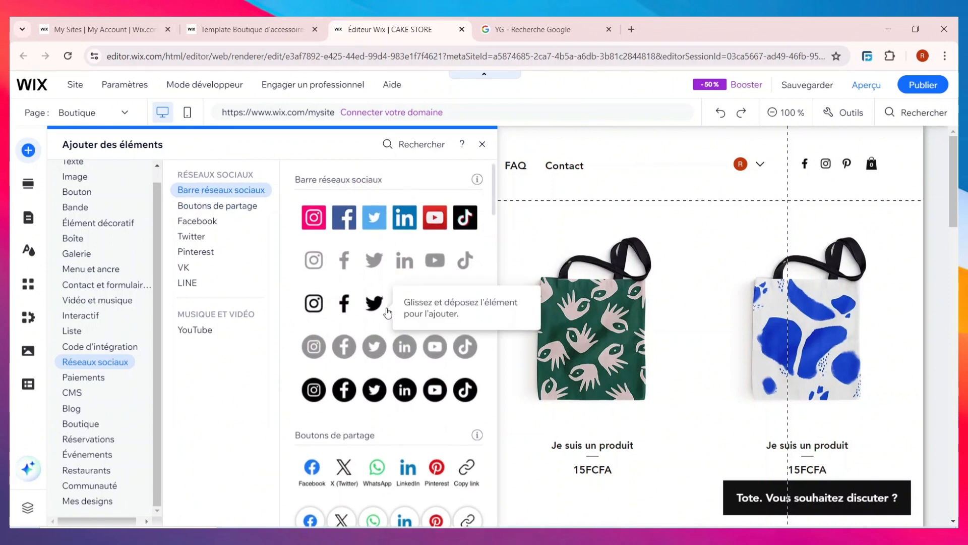
left_click(825, 164)
left_click(825, 164)
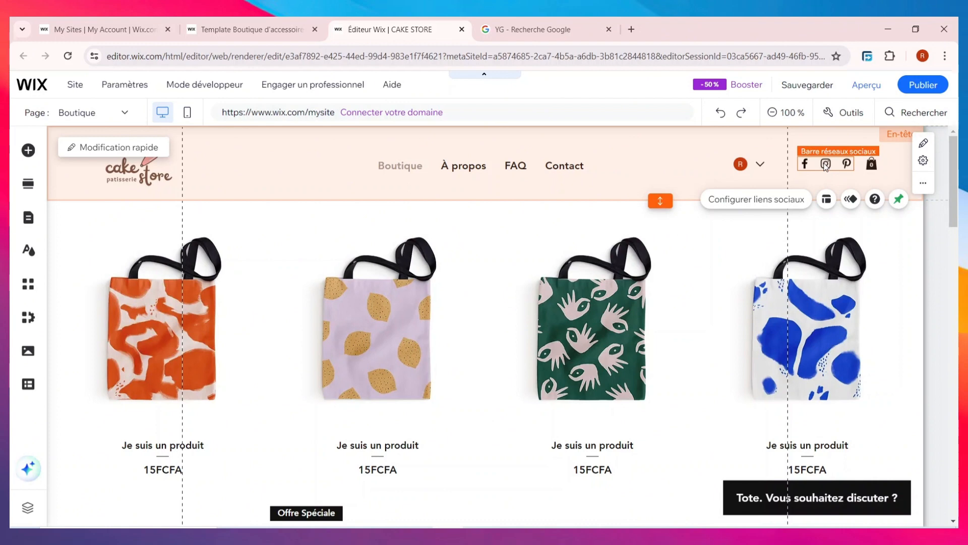
key("Delete")
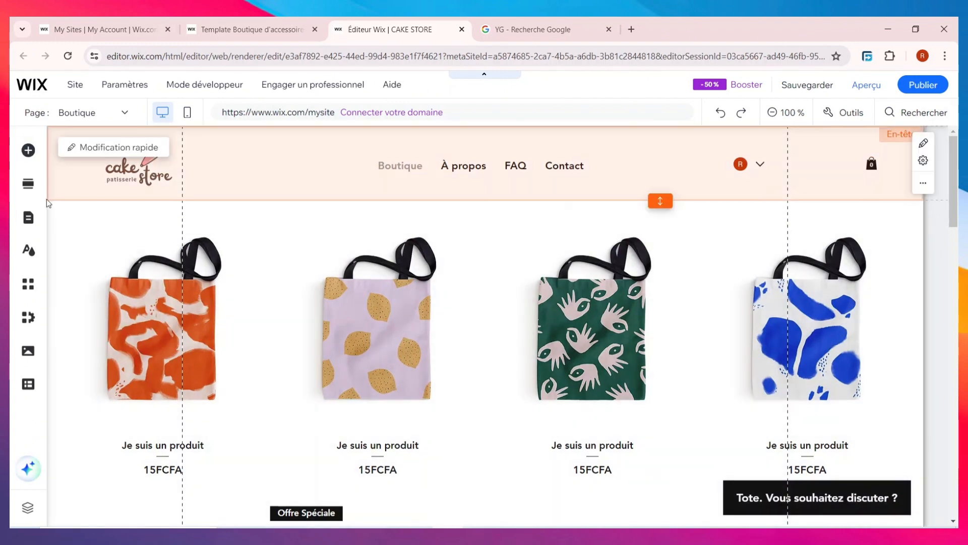
Add the social network bar with black circular icons to the header beside the Contact menu item and shift it slightly downward.
left_click(28, 150)
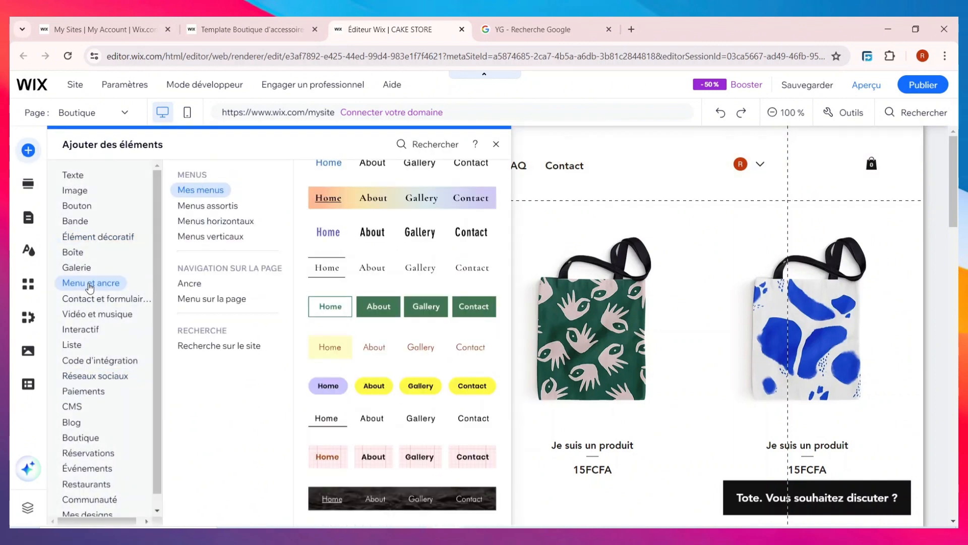
mouse_move(85, 386)
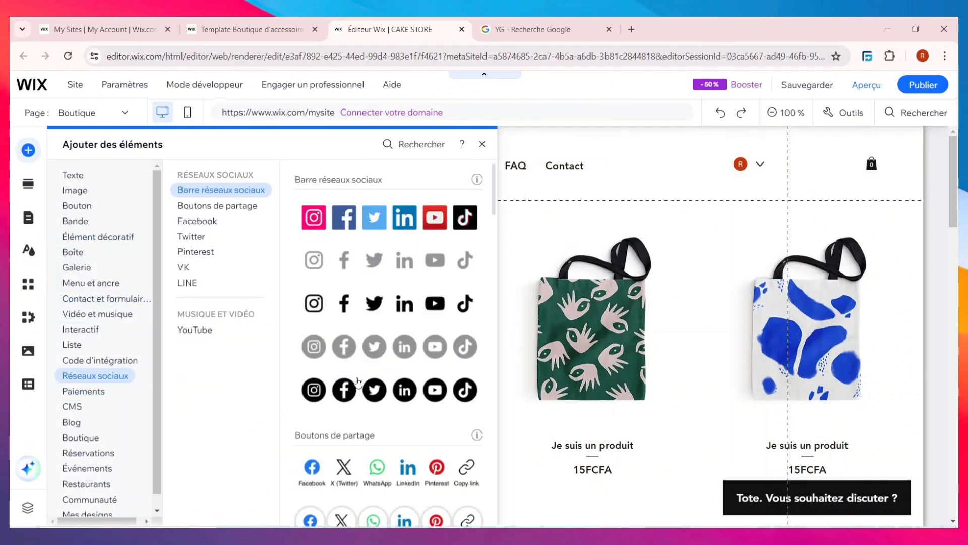
left_click_drag(388, 392, 680, 172)
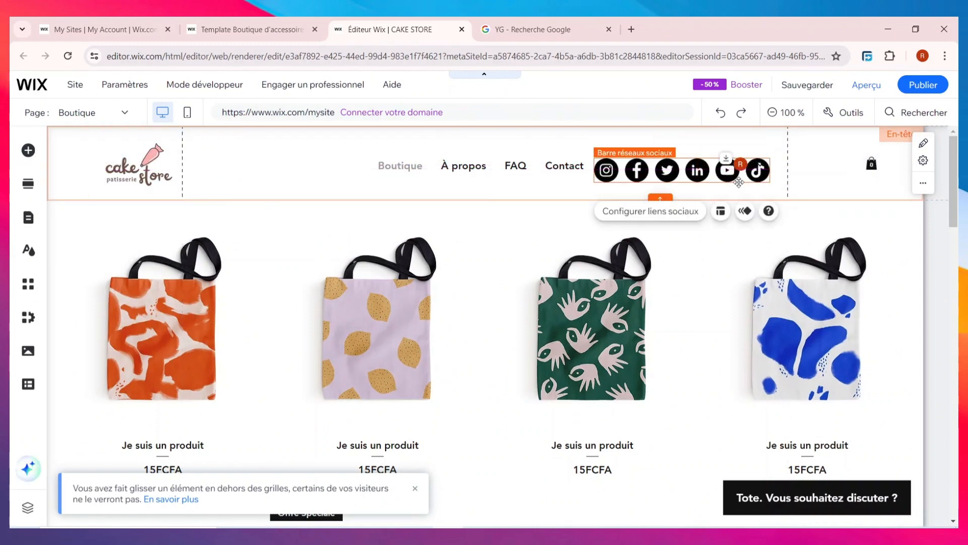
left_click_drag(754, 182, 678, 185)
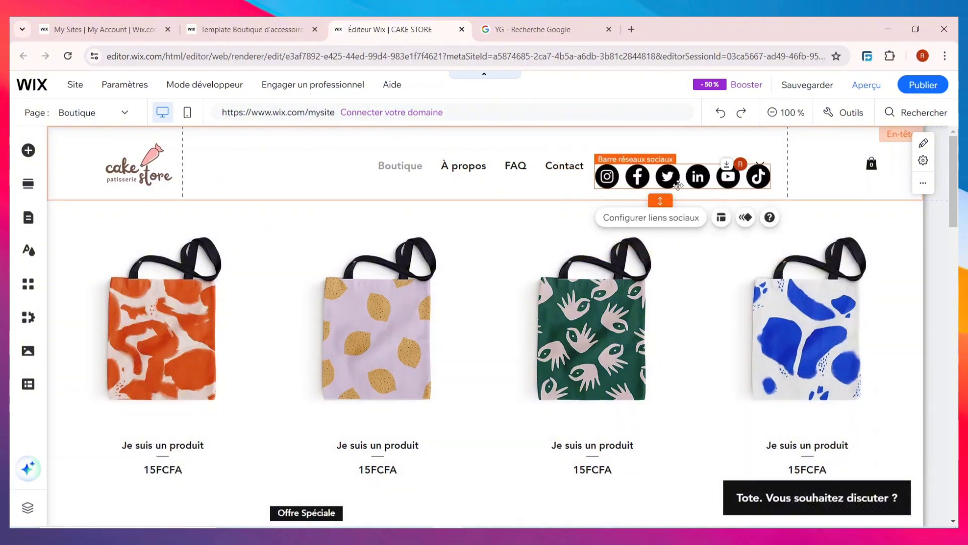
Undo the addition of the black circular social network bar and restore the header's original Facebook, Instagram and Pinterest bar.
left_click(711, 116)
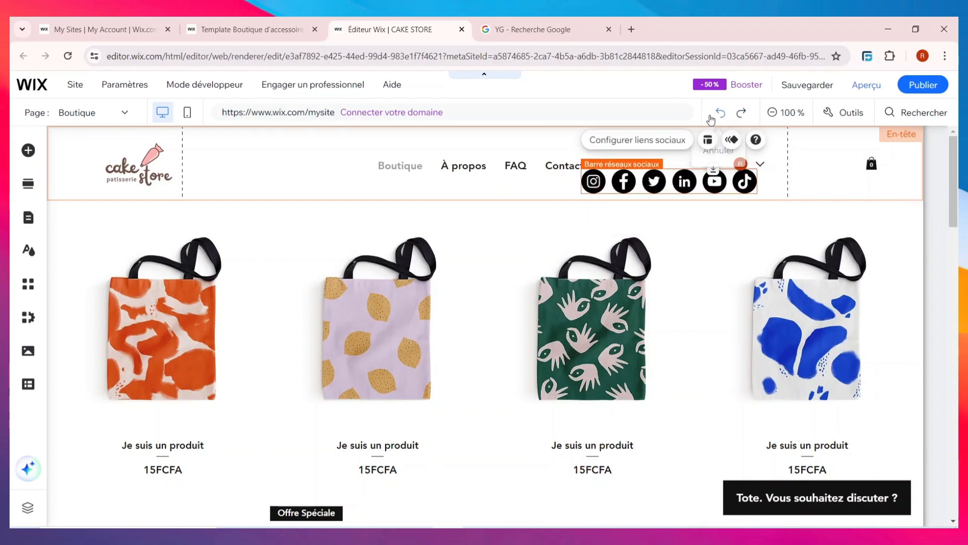
left_click(712, 118)
left_click(720, 115)
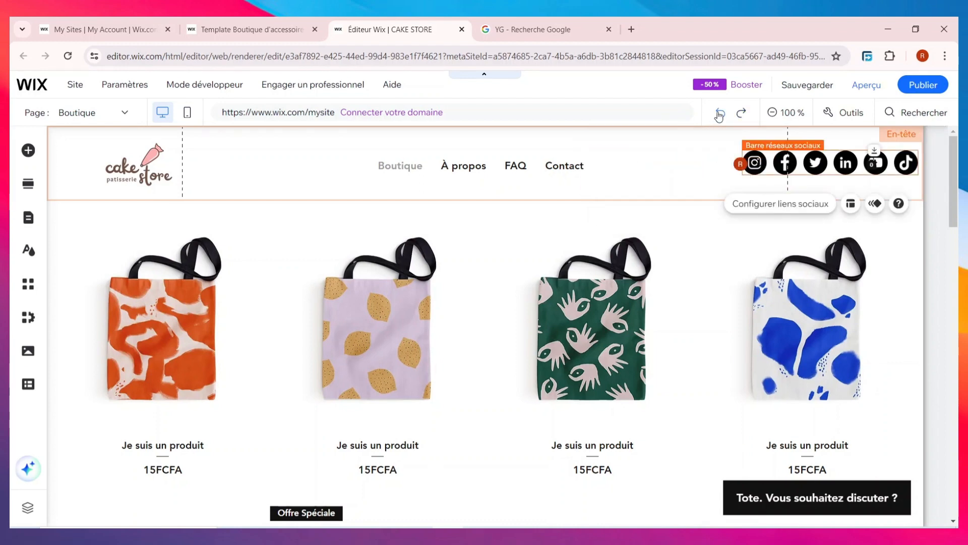
left_click(719, 115)
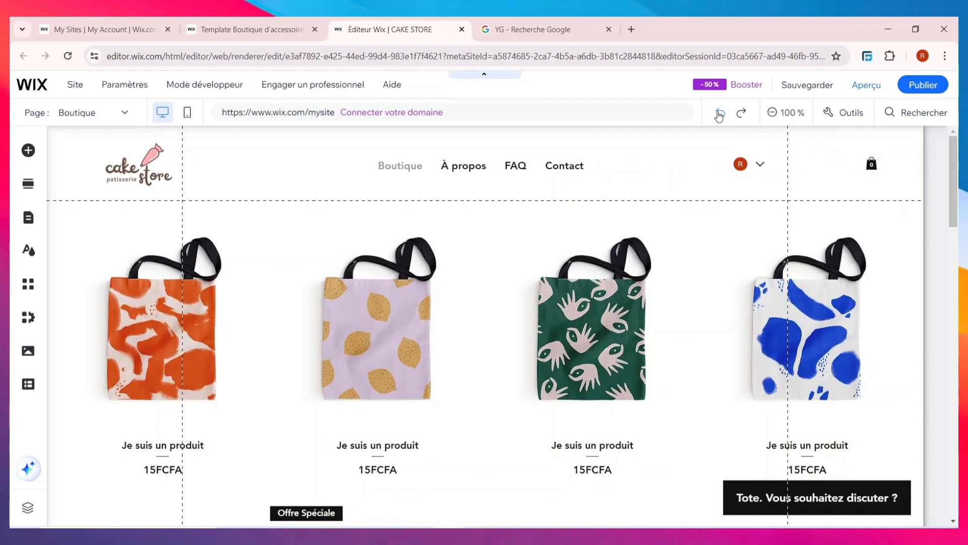
left_click(741, 113)
left_click(818, 142)
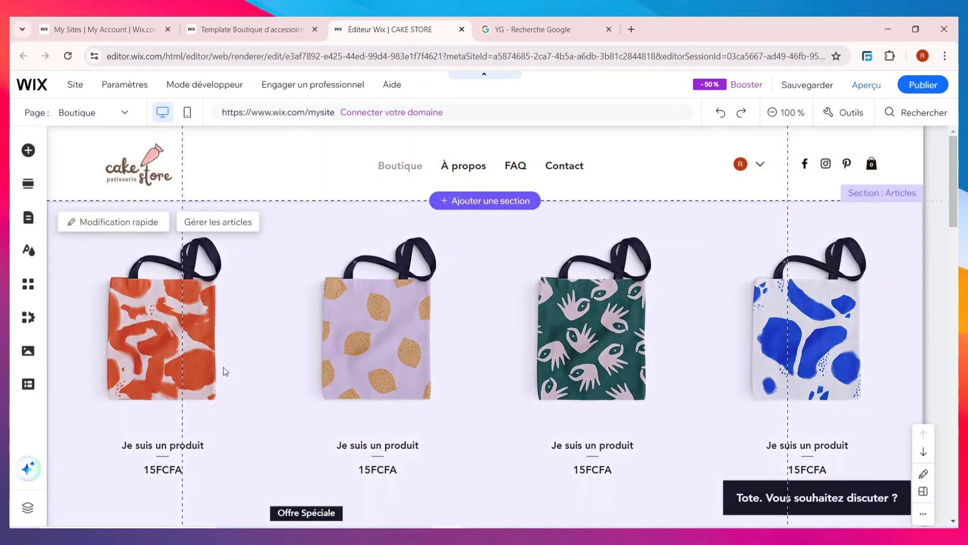
Open the page management of the header's horizontal menu and display the Contact page.
left_click(454, 170)
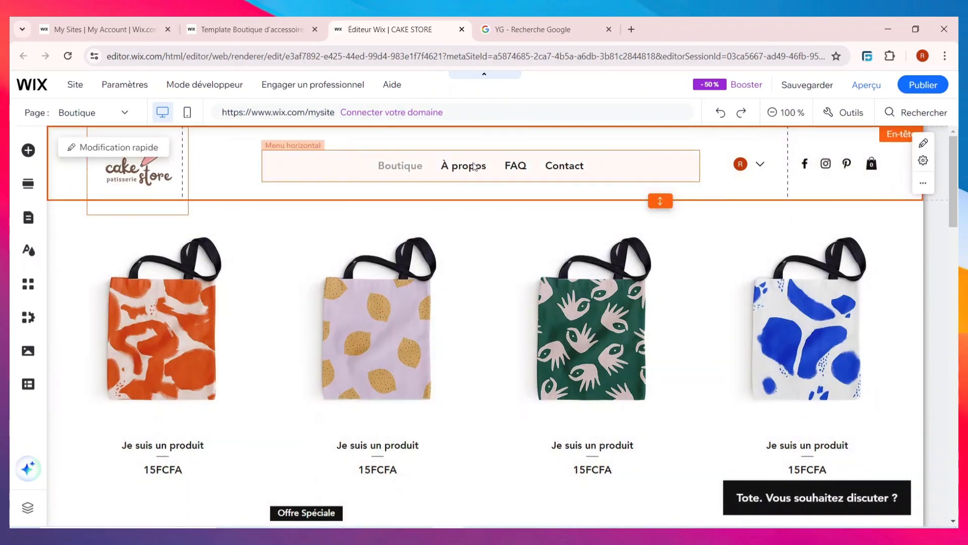
left_click(457, 171)
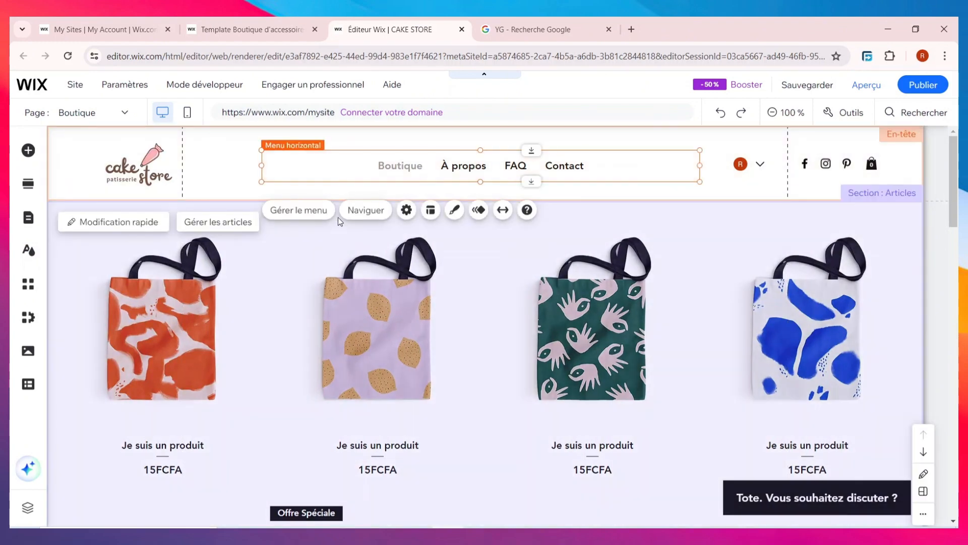
left_click(308, 216)
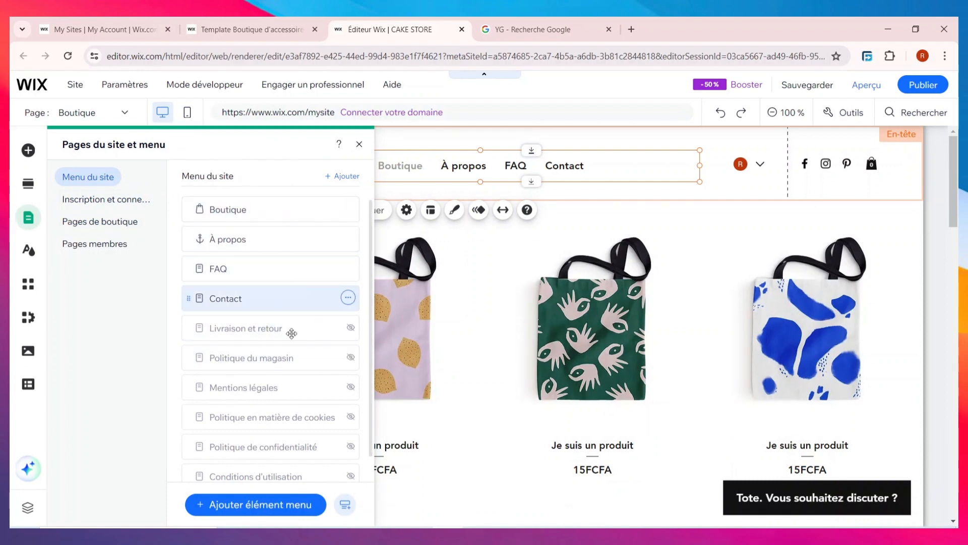
left_click(242, 292)
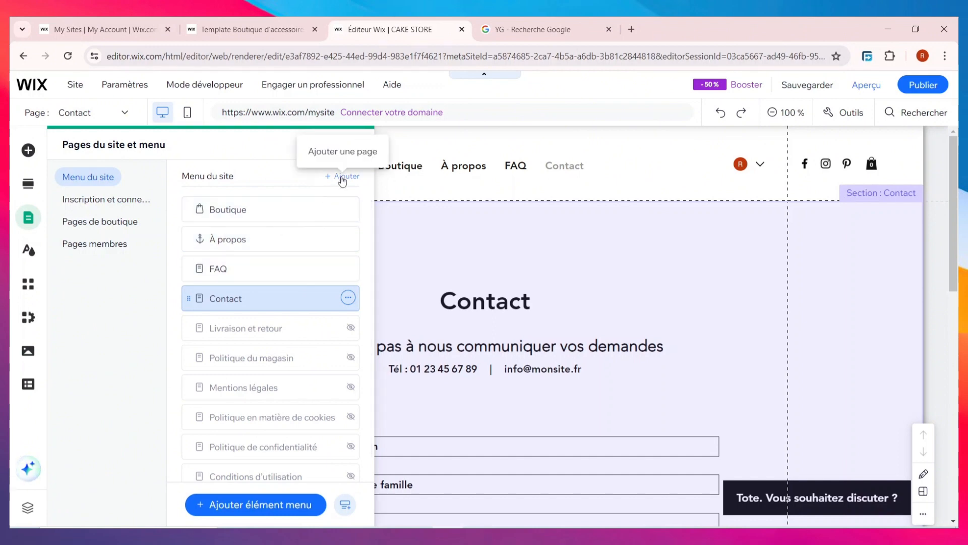
Browse the À propos templates available for a new page and close the page management without adding one.
left_click(342, 176)
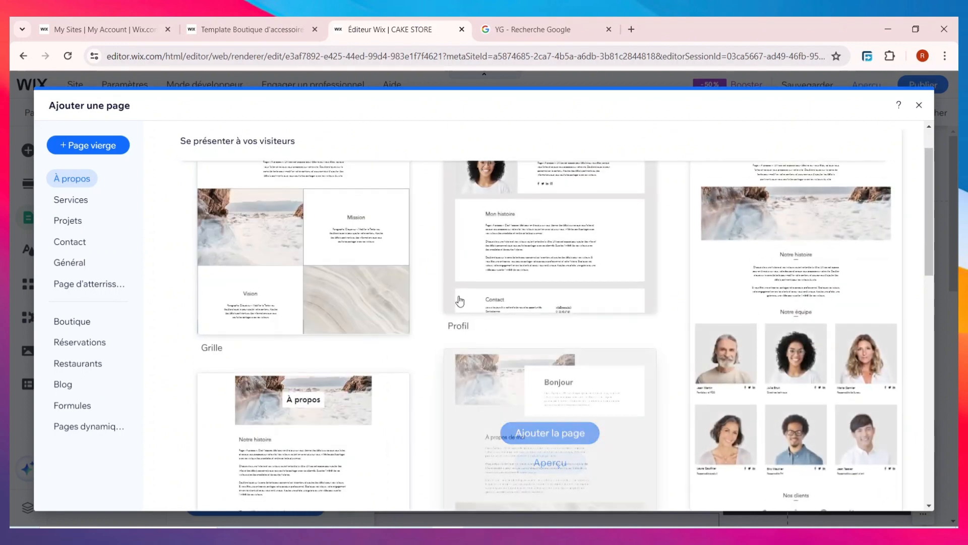
scroll(460, 301, "down", 3)
scroll(454, 303, "down", 3)
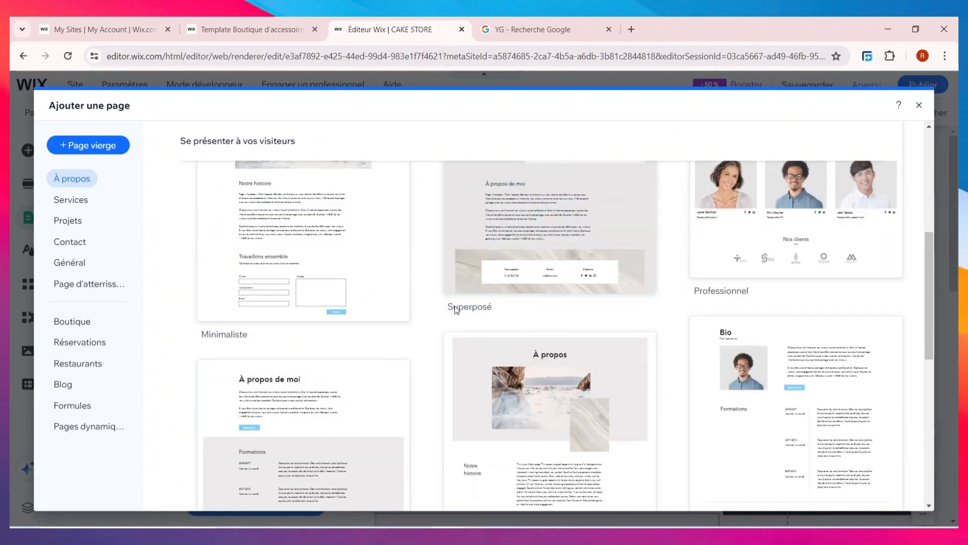
scroll(454, 310, "down", 5)
scroll(453, 329, "up", 5)
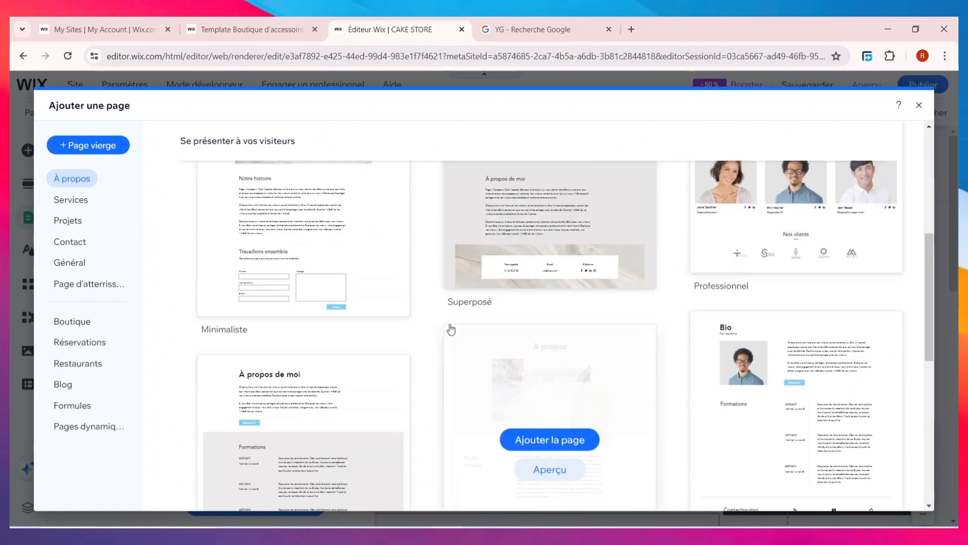
scroll(451, 328, "up", 5)
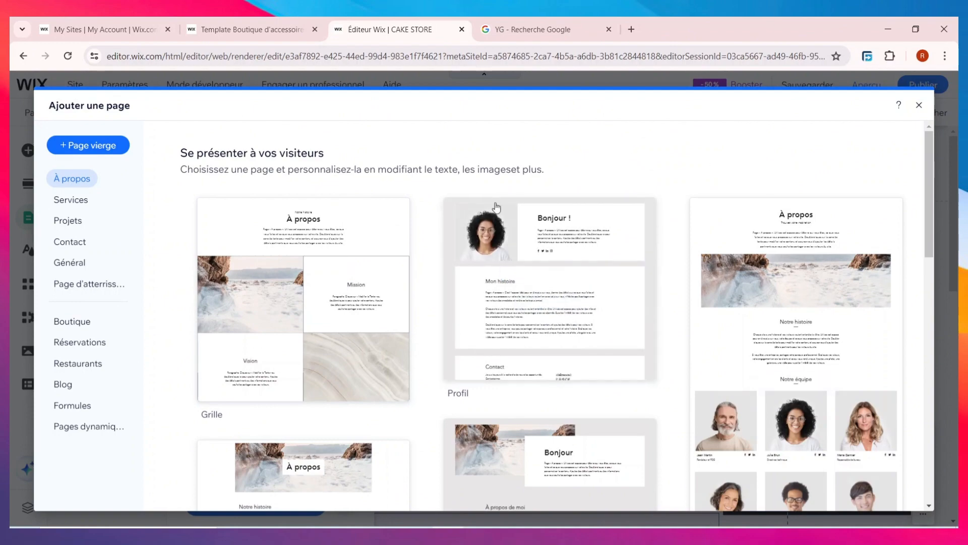
left_click(919, 107)
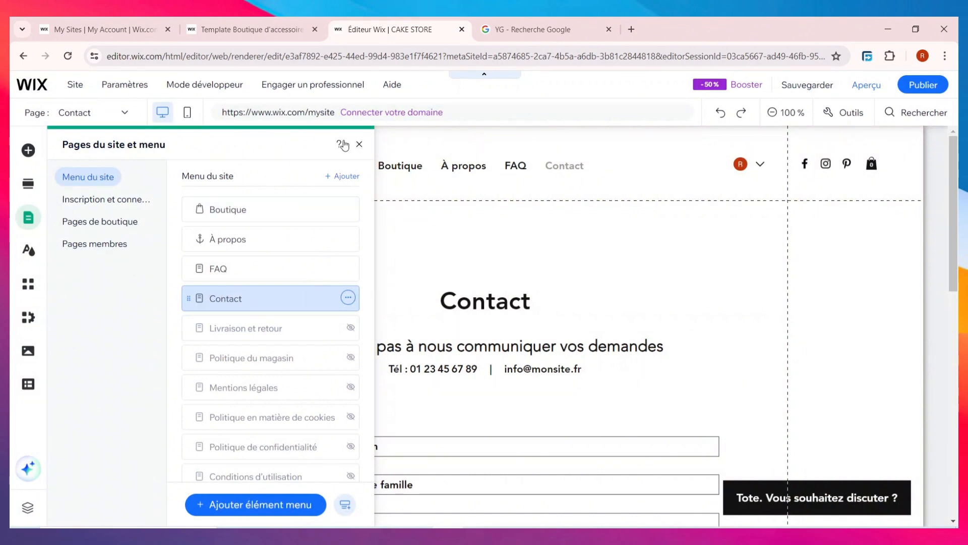
left_click(358, 146)
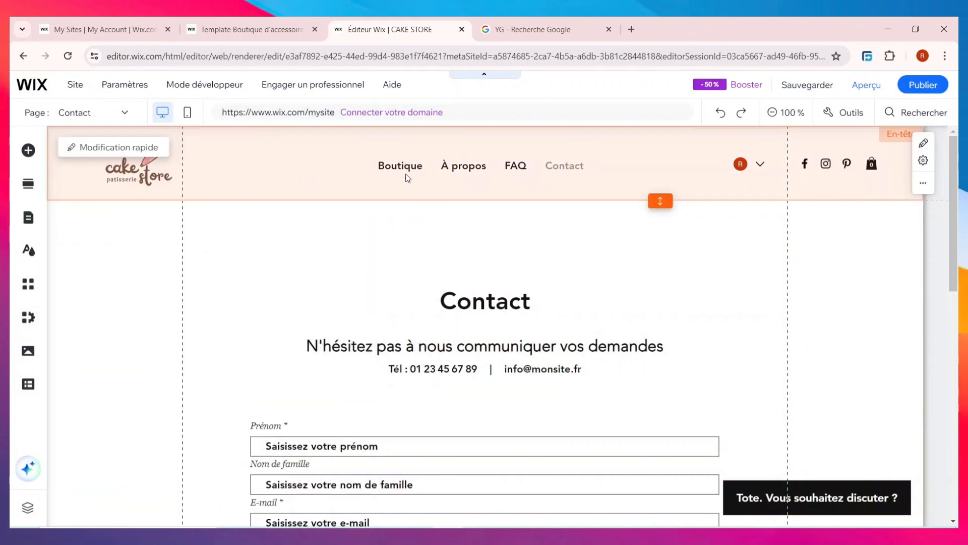
Return to the Boutique page and delete the subscription form and the black strip with its three text columns from the footer.
double_click(406, 169)
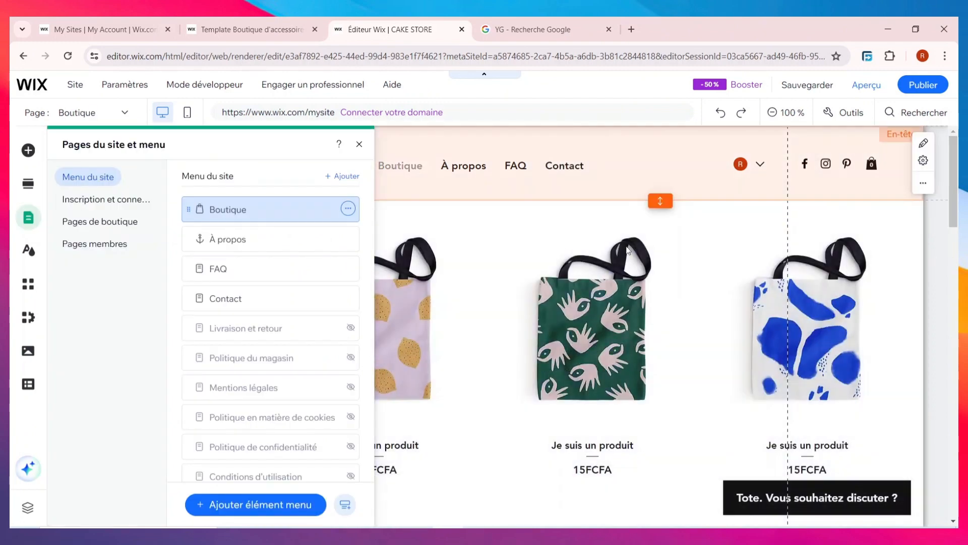
scroll(807, 288, "down", 8)
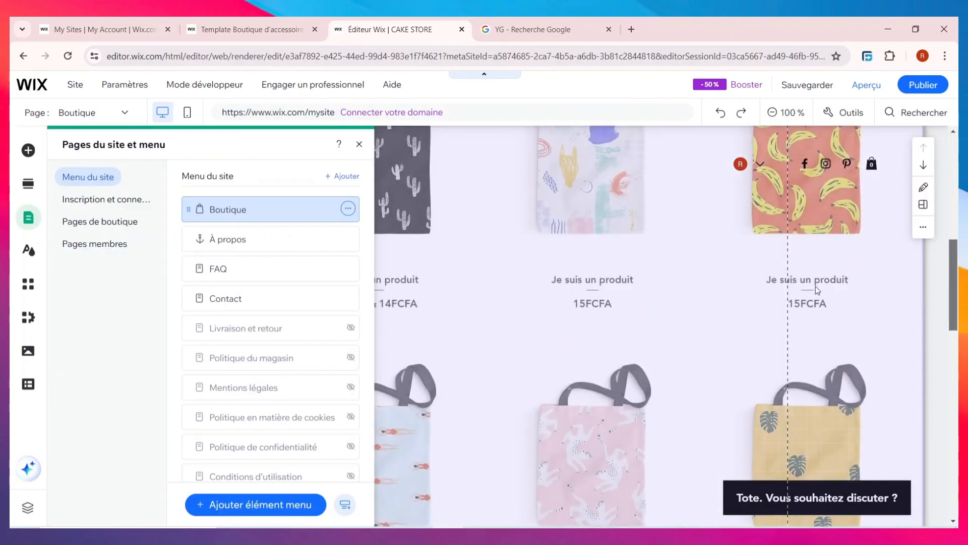
left_click(764, 303)
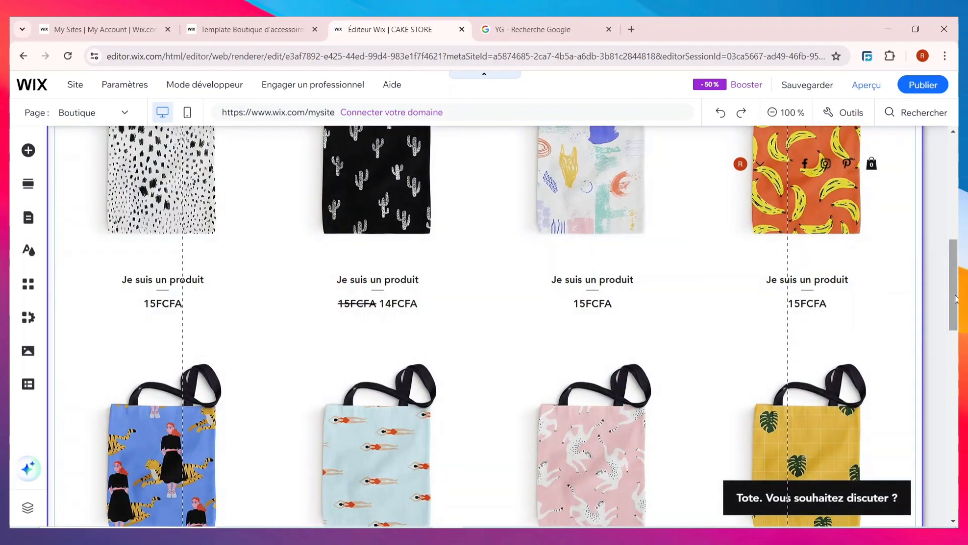
scroll(452, 285, "down", 10)
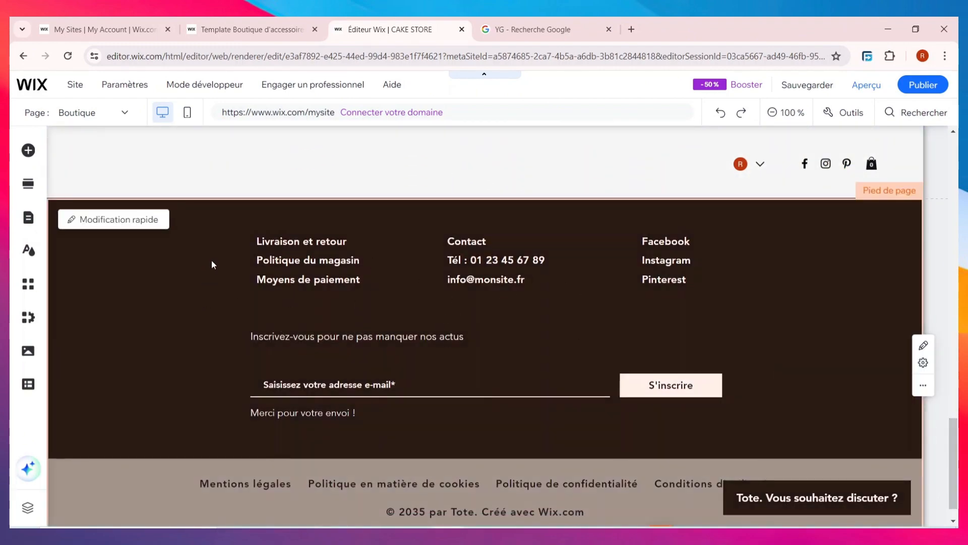
left_click(210, 262)
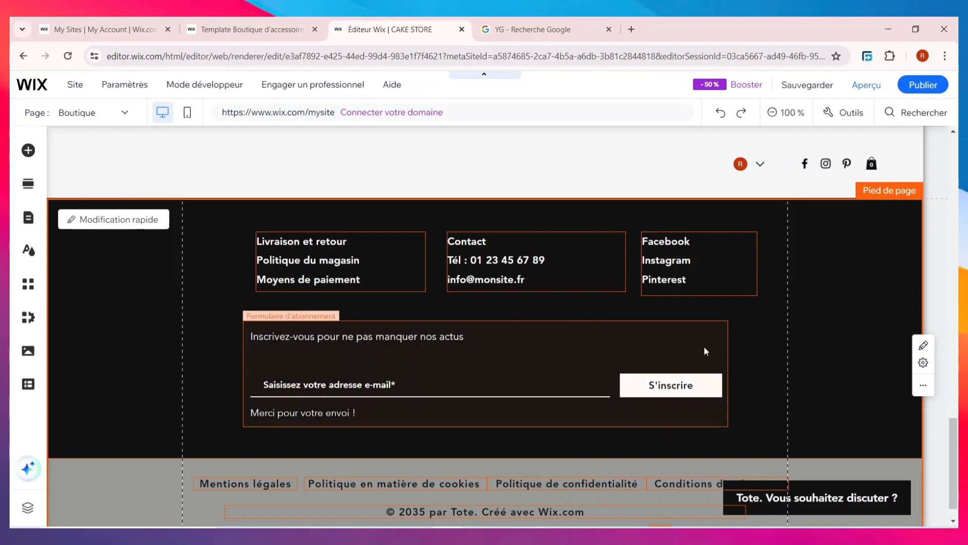
left_click(825, 325)
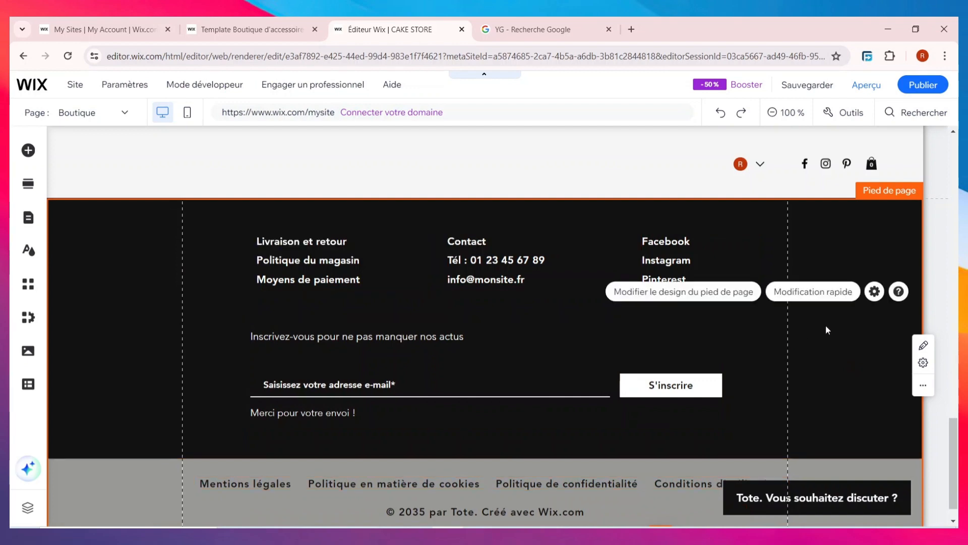
left_click(600, 348)
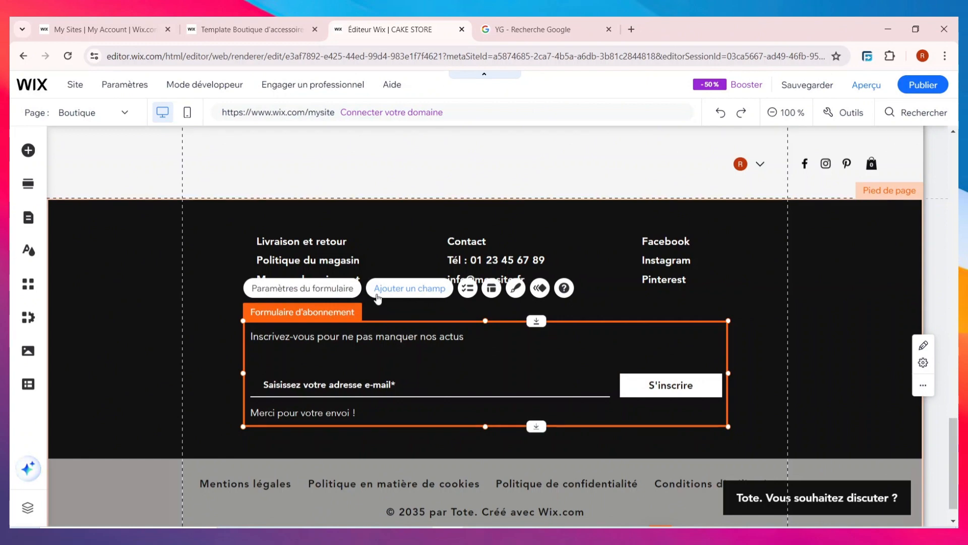
key("Delete")
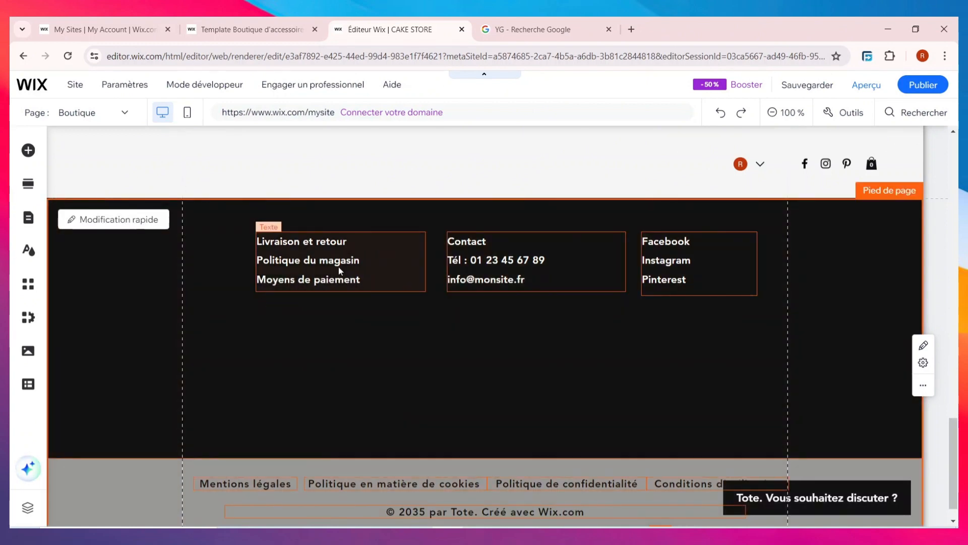
key("Delete")
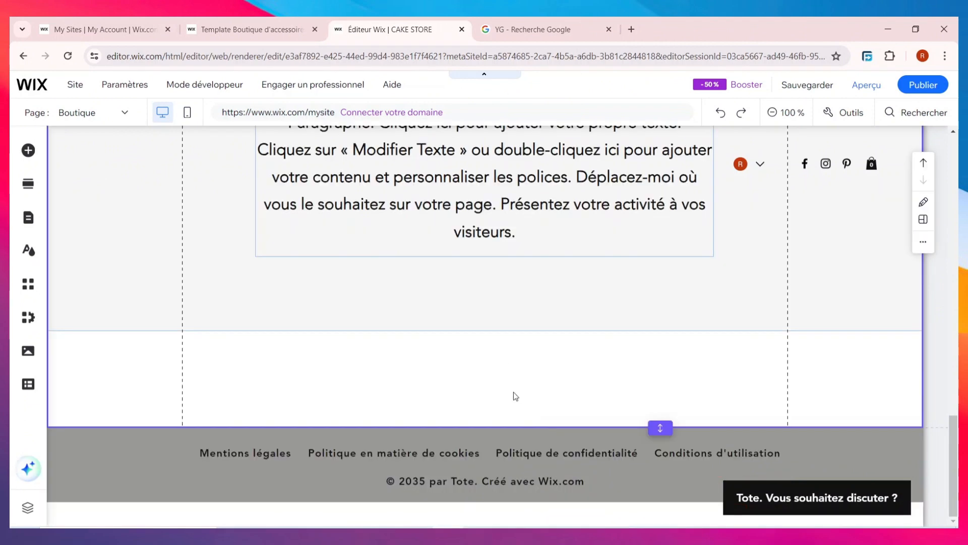
Reduce the height of the À propos section to remove the empty white space between it and the footer.
left_click(658, 454)
left_click(660, 426)
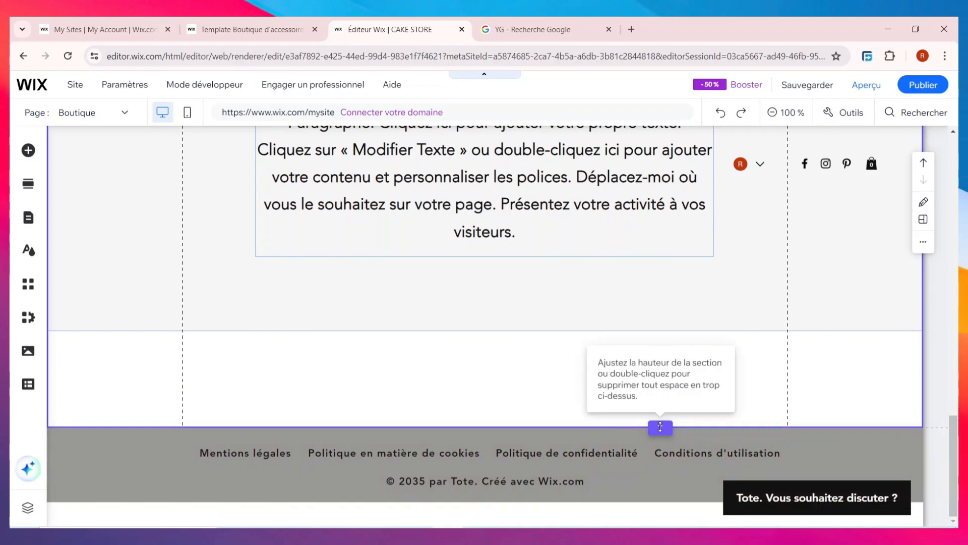
left_click(676, 427)
left_click(661, 426)
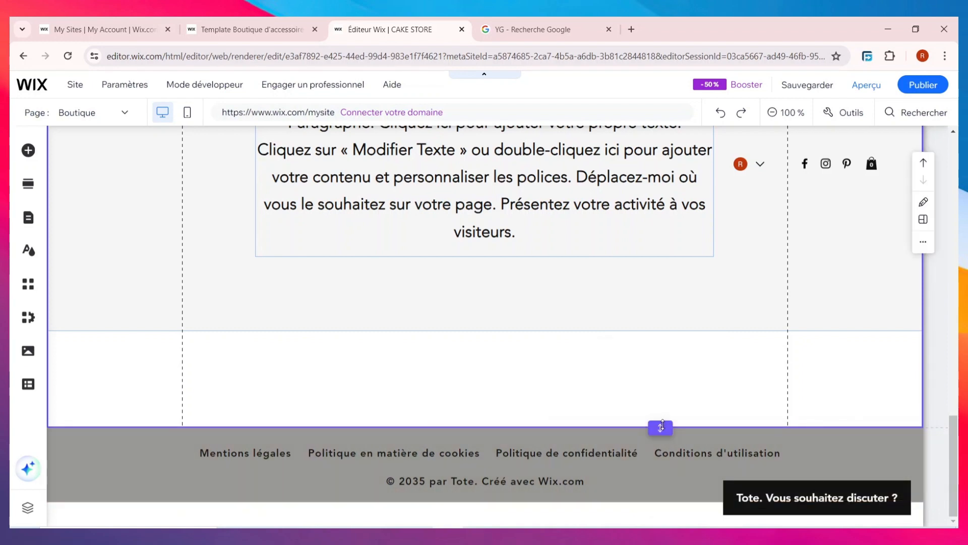
left_click_drag(661, 426, 658, 319)
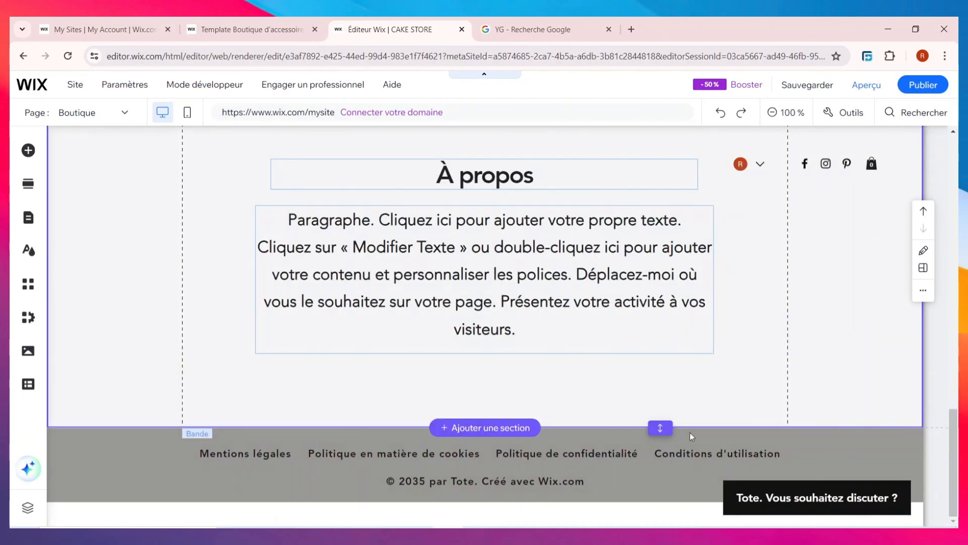
left_click(692, 436)
scroll(676, 423, "up", 8)
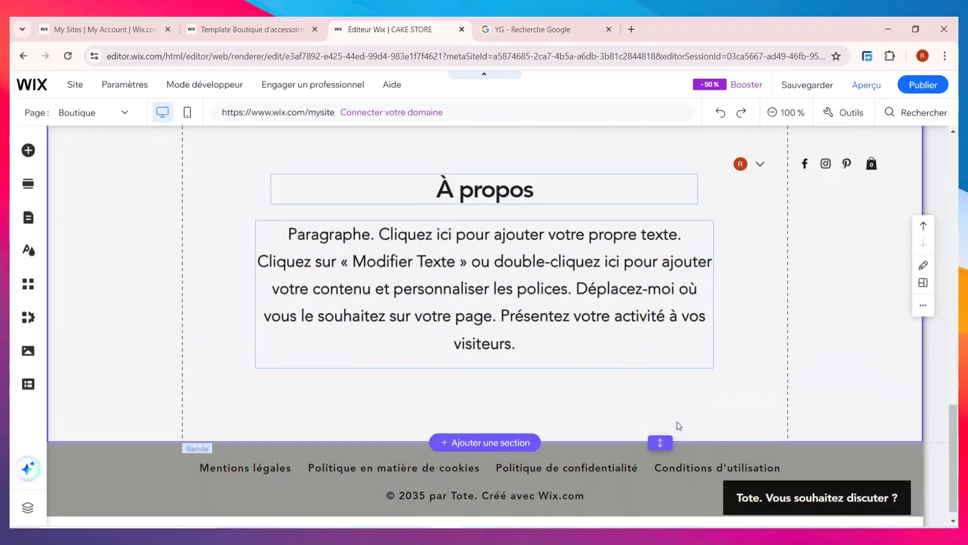
scroll(682, 418, "down", 8)
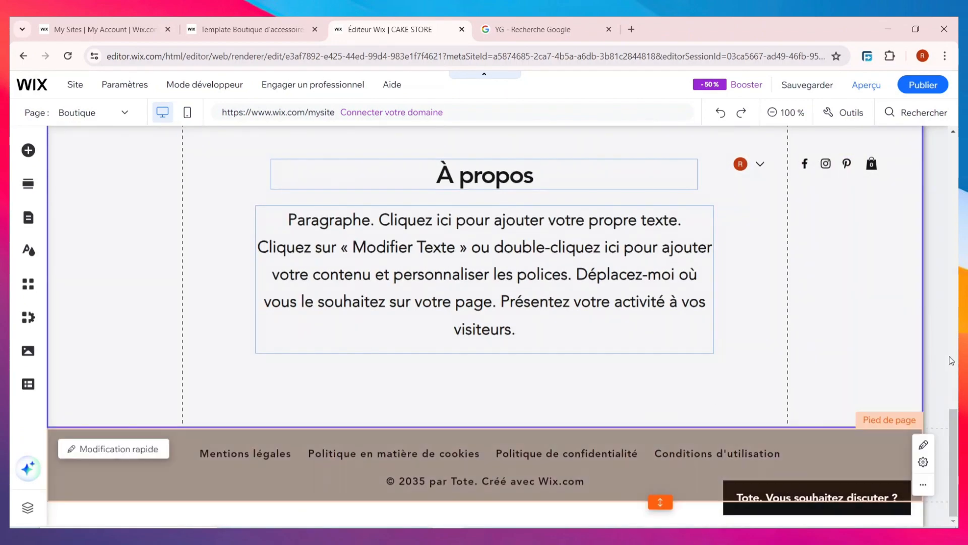
Delete the copyright line from the footer and move the four legal and policy links down into one aligned row.
left_click(530, 455)
left_click(470, 456)
left_click(485, 498)
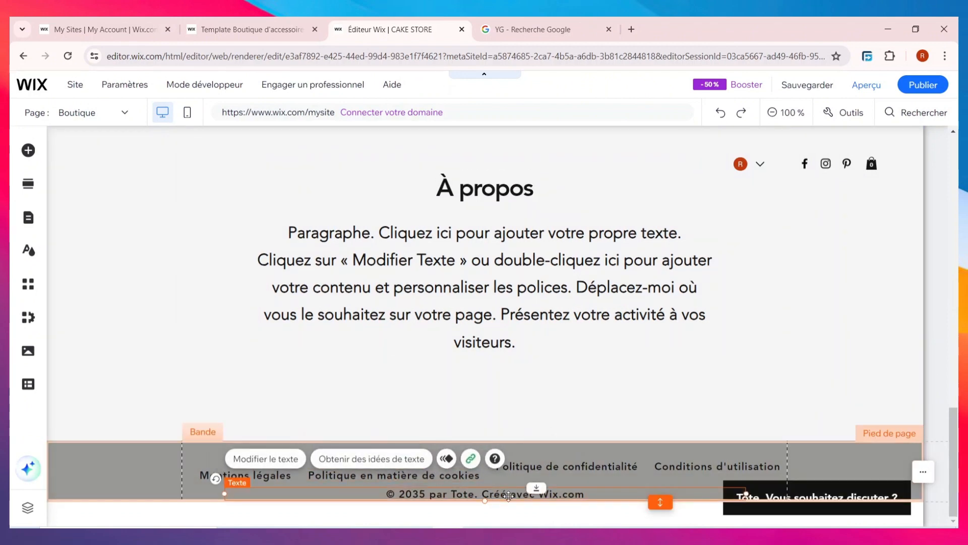
double_click(507, 496)
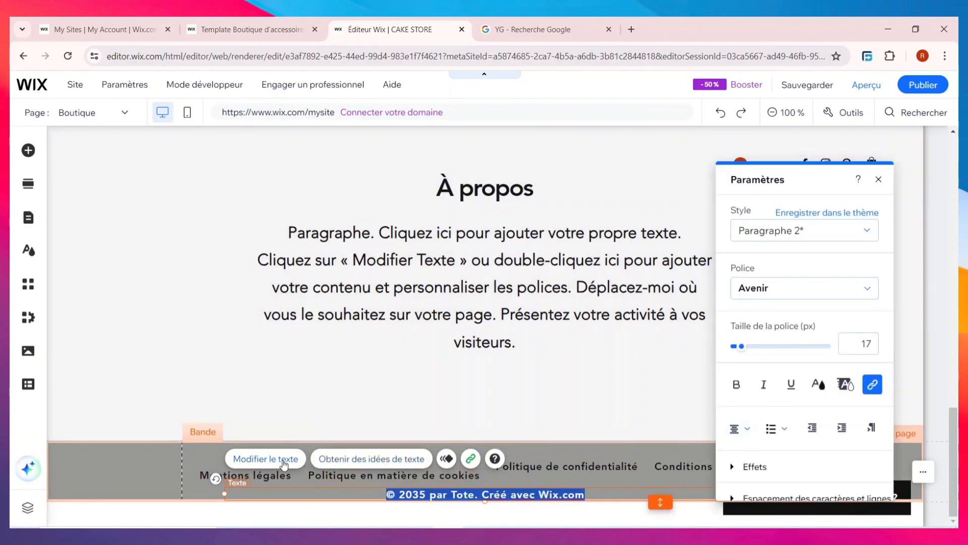
left_click(285, 465)
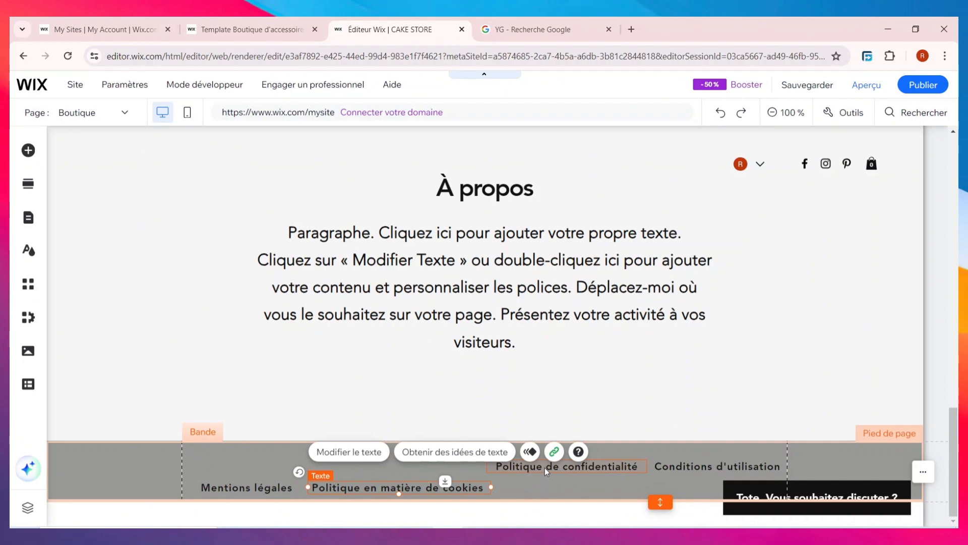
left_click_drag(544, 467, 544, 488)
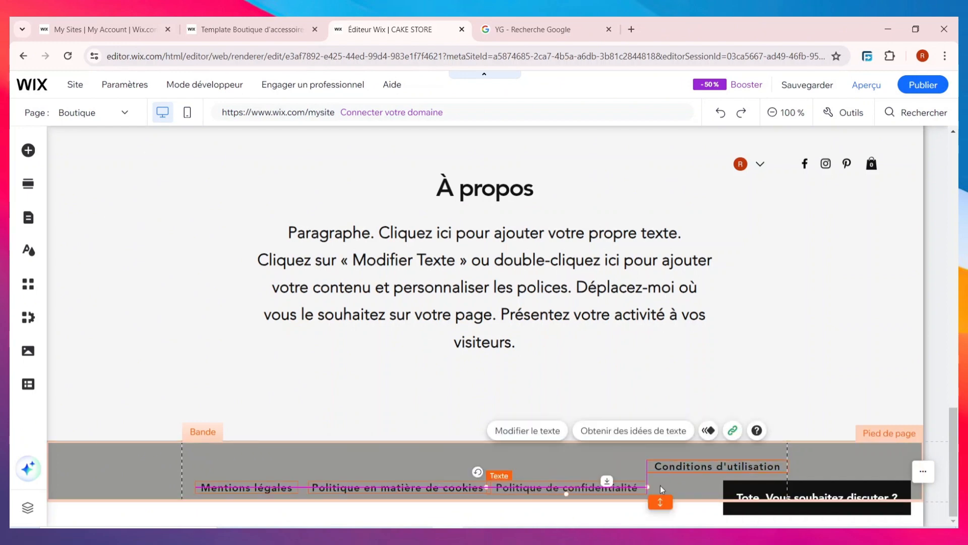
left_click_drag(695, 468, 699, 485)
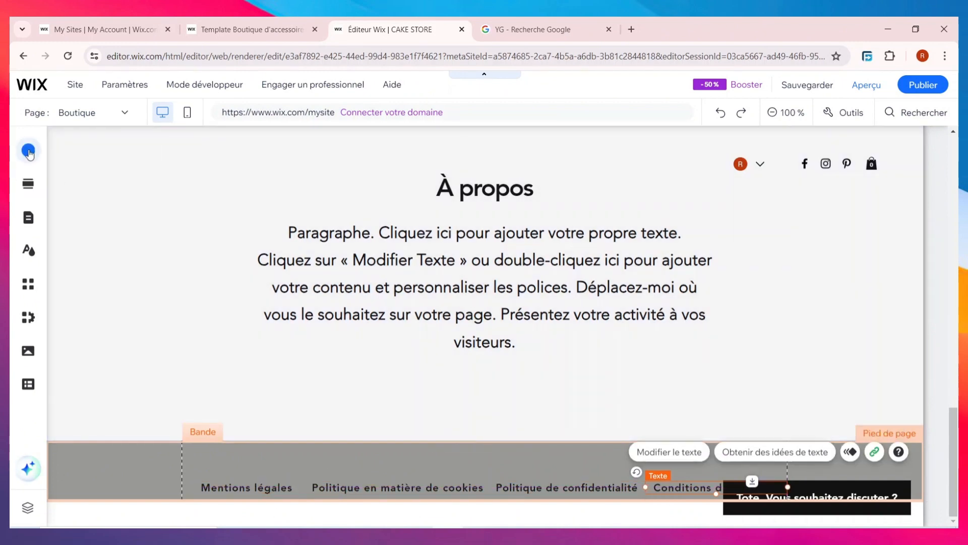
Add a social media bar with round black icons to the footer, above the Mentions légales link.
left_click(29, 150)
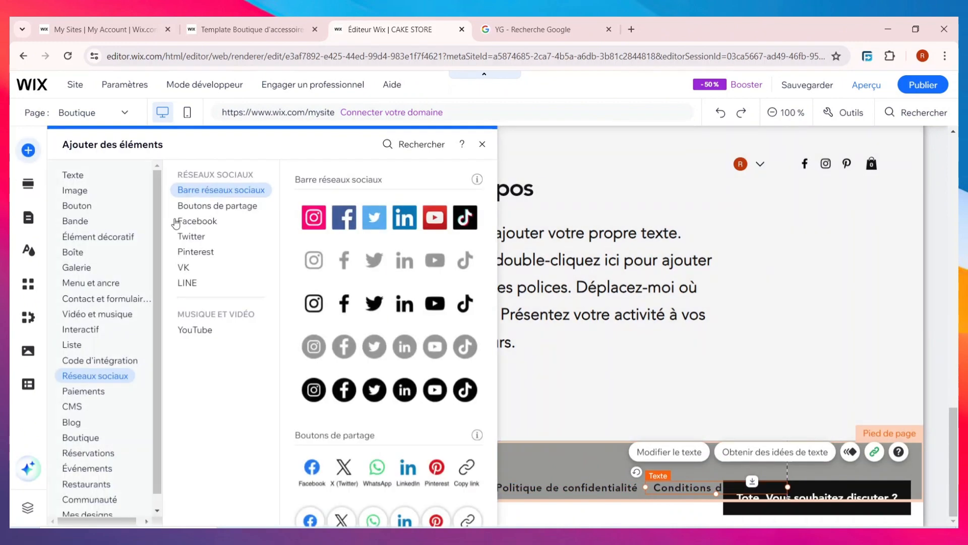
left_click(217, 204)
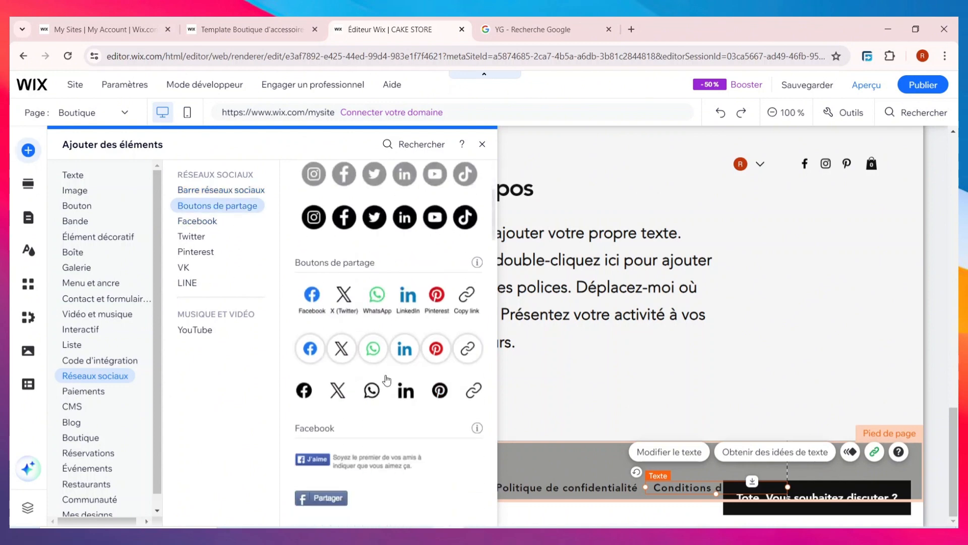
scroll(414, 352, "up", 1)
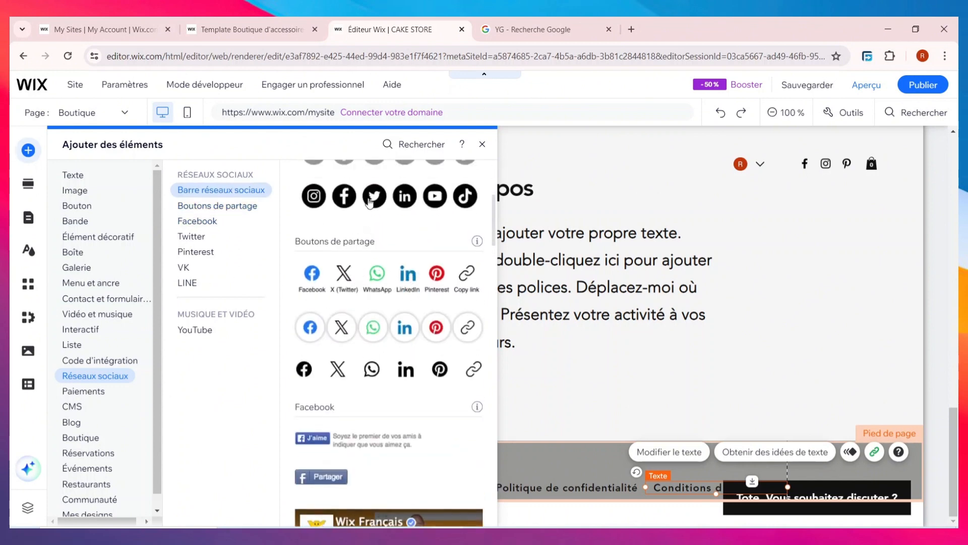
left_click_drag(369, 202, 285, 461)
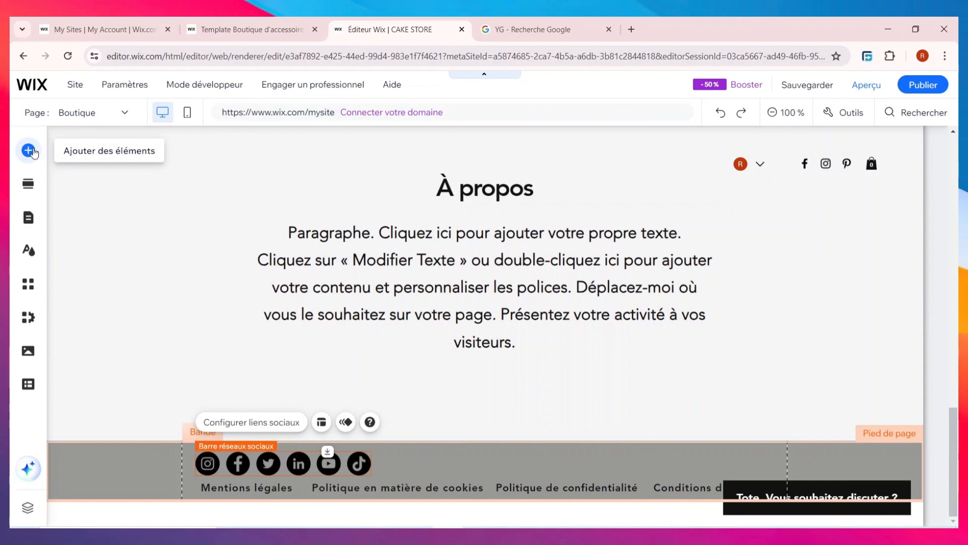
left_click(29, 151)
left_click(76, 178)
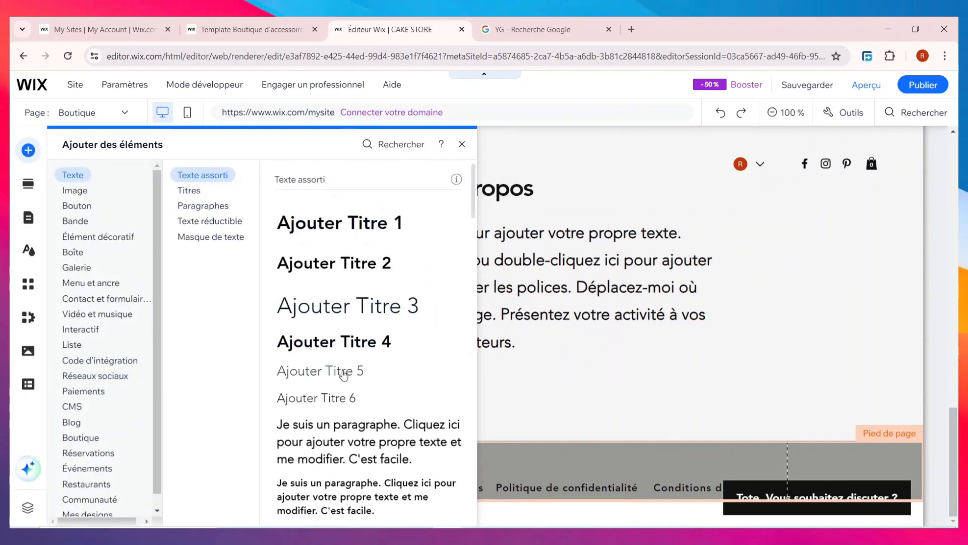
left_click_drag(325, 398, 347, 422)
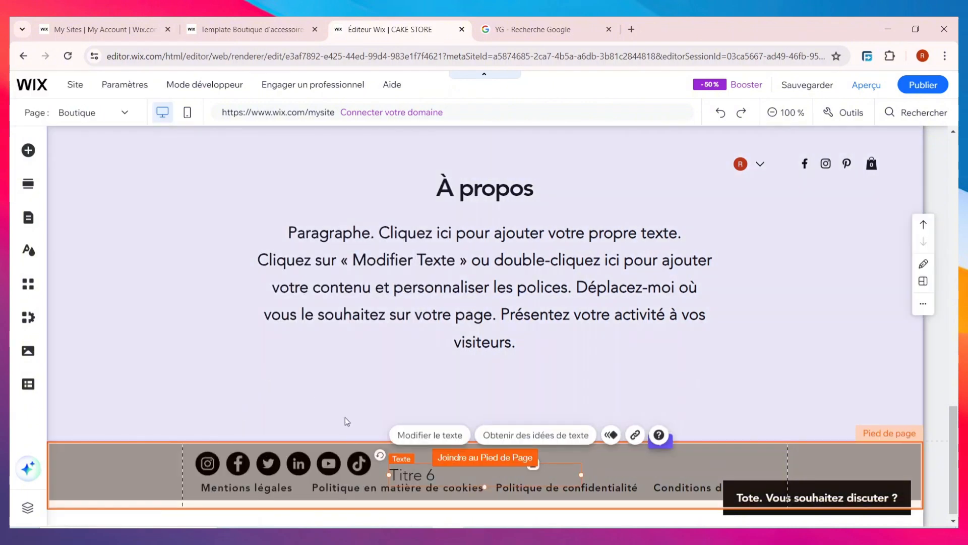
left_click_drag(430, 478, 620, 469)
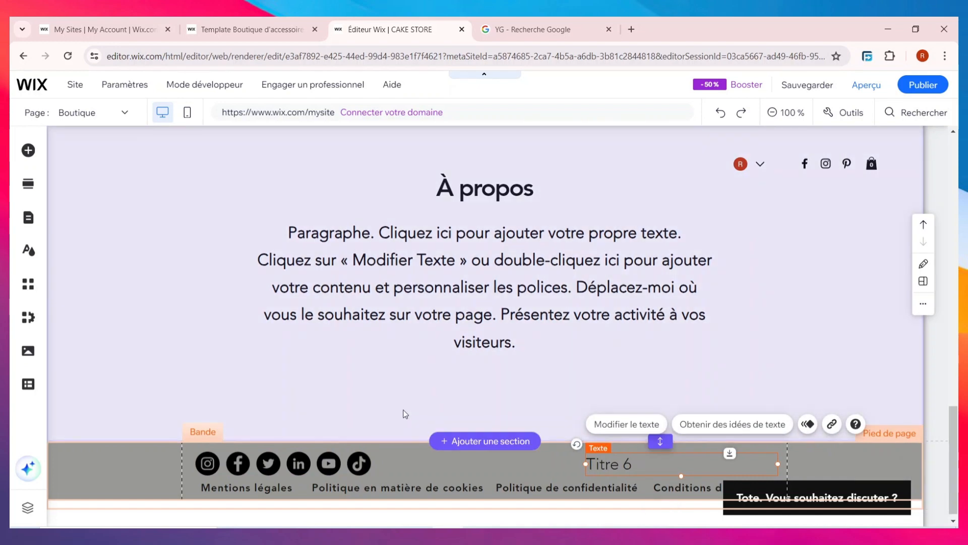
left_click(445, 431)
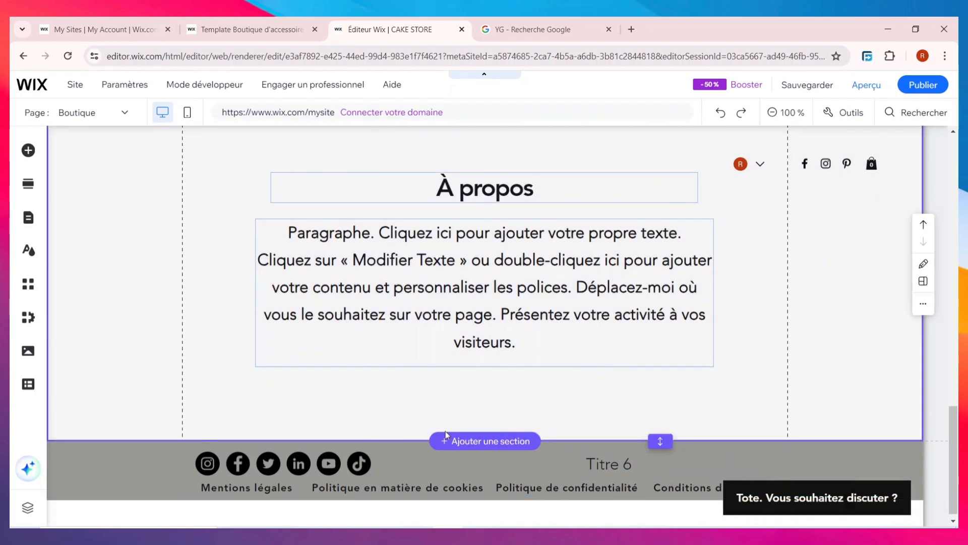
left_click(624, 466)
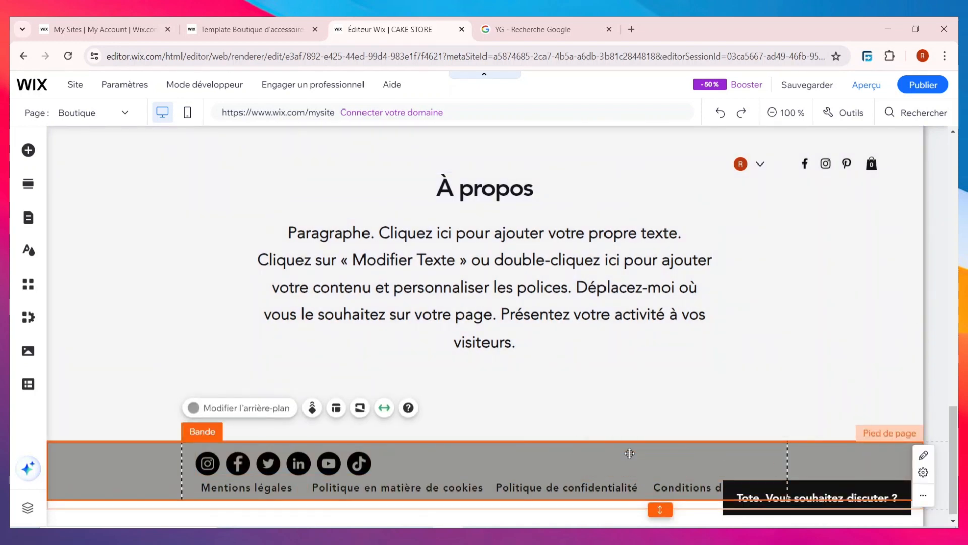
Duplicate the Cake Store logo from the page header.
scroll(168, 219, "up", 3)
scroll(171, 208, "up", 5)
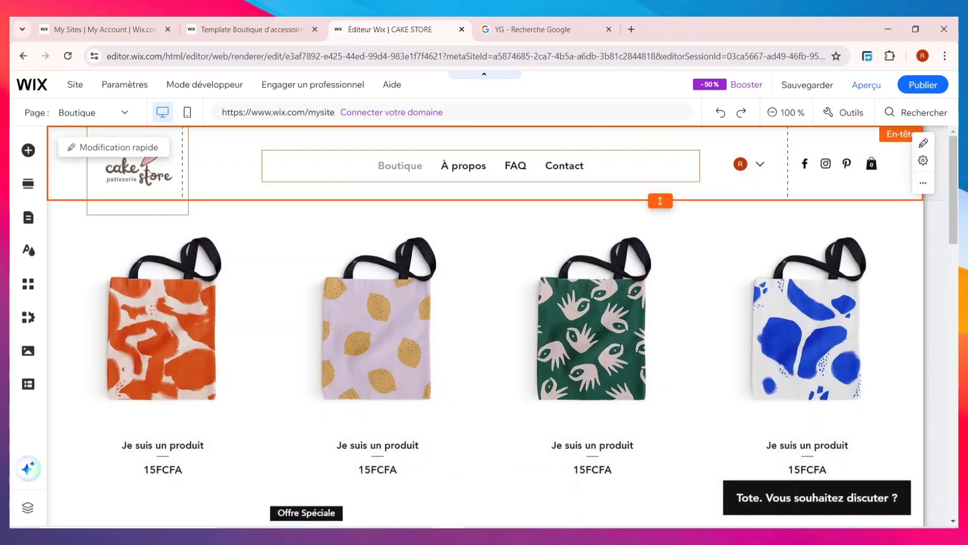
right_click(148, 172)
left_click(145, 161)
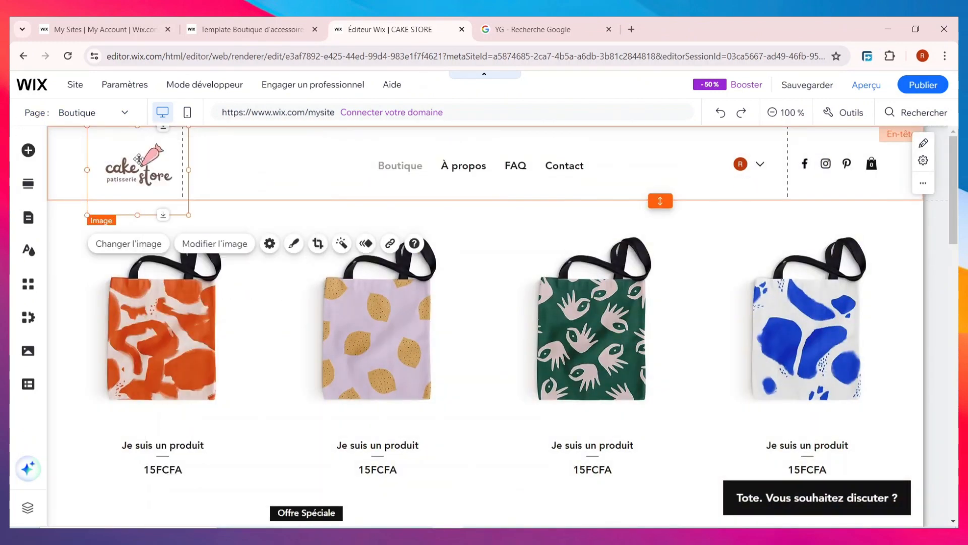
right_click(144, 159)
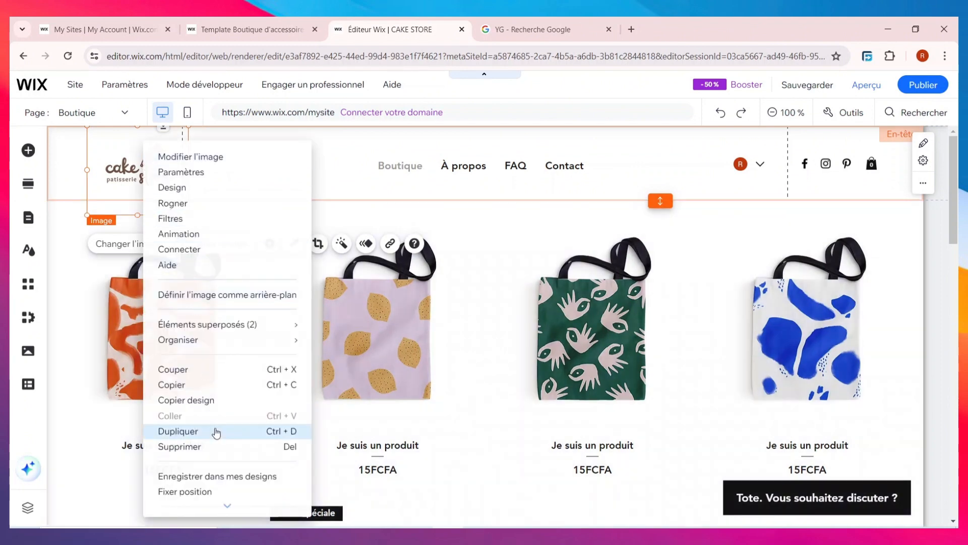
left_click(217, 432)
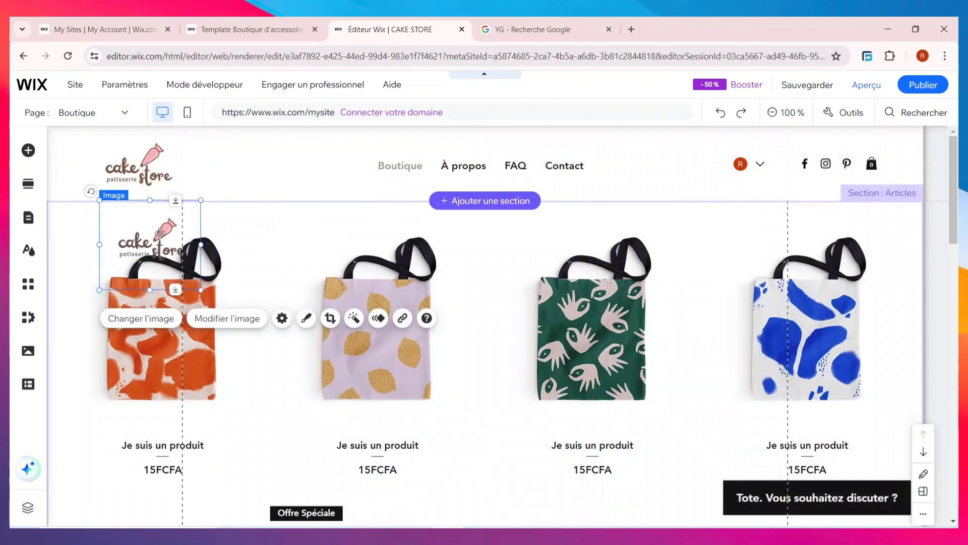
Move the logo copy into the footer above Politique de confidentialité and shrink it to fit the grey strip.
left_click_drag(144, 233, 816, 389)
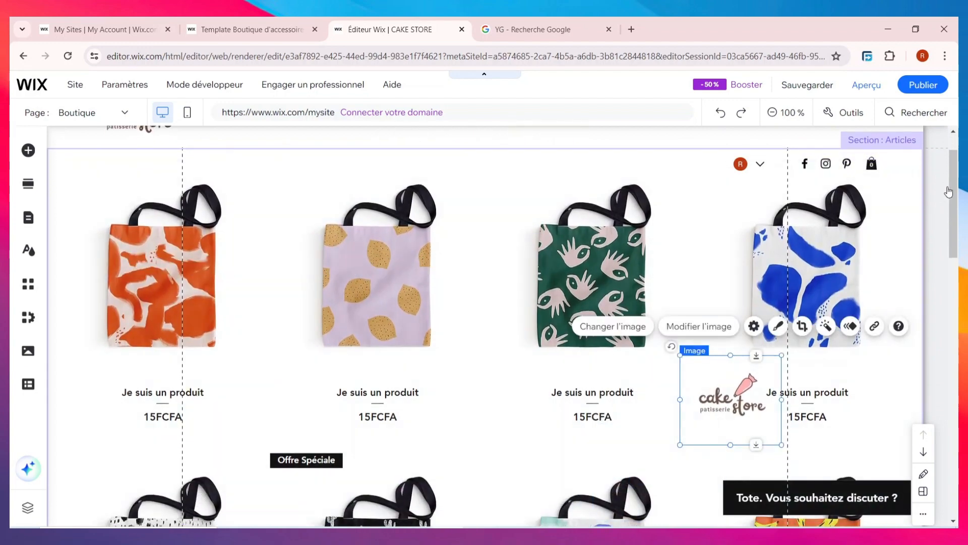
left_click_drag(953, 231, 951, 328)
left_click_drag(600, 457, 601, 459)
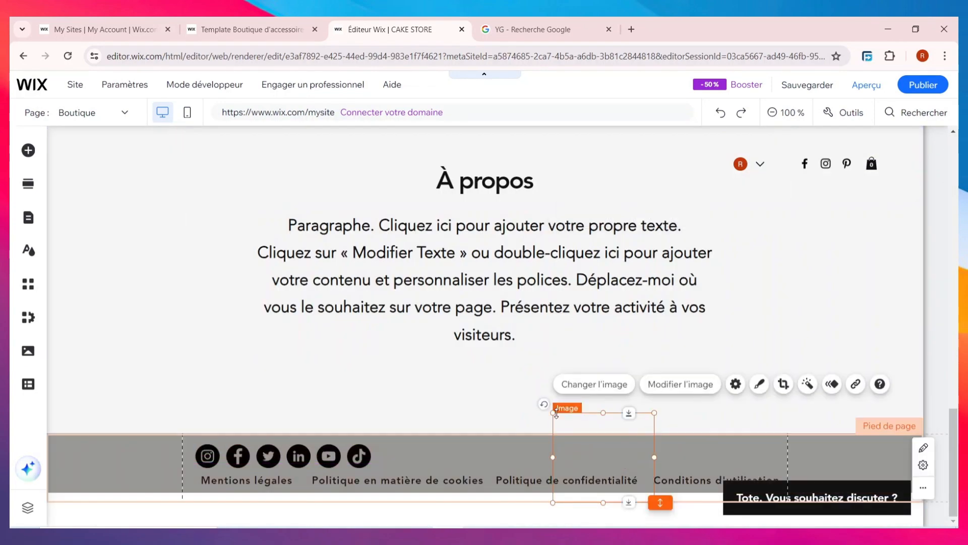
left_click_drag(552, 411, 578, 433)
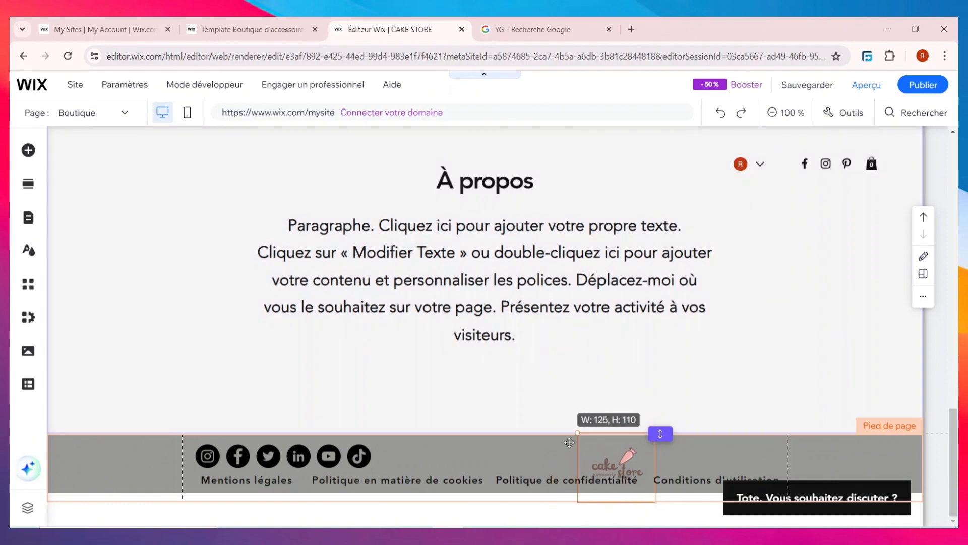
left_click_drag(637, 496, 532, 442)
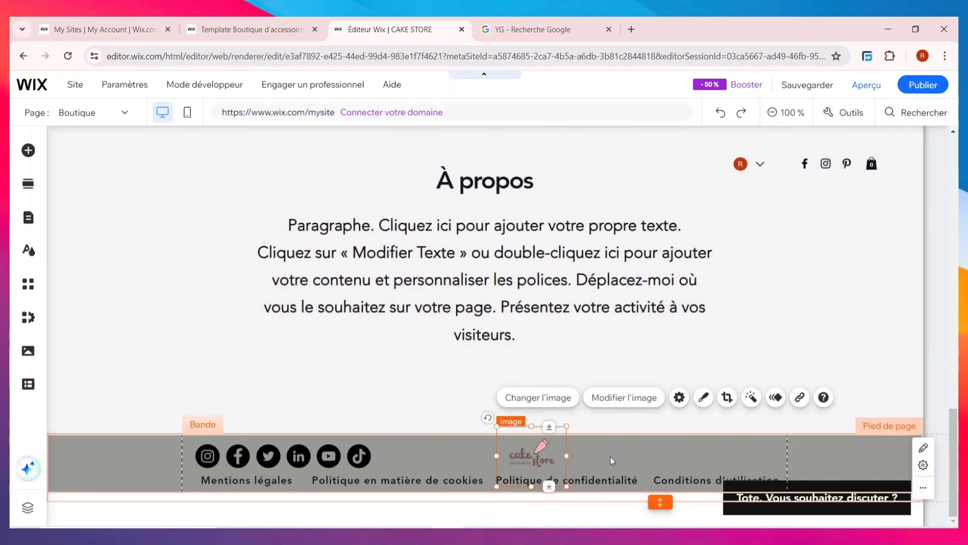
left_click(610, 456)
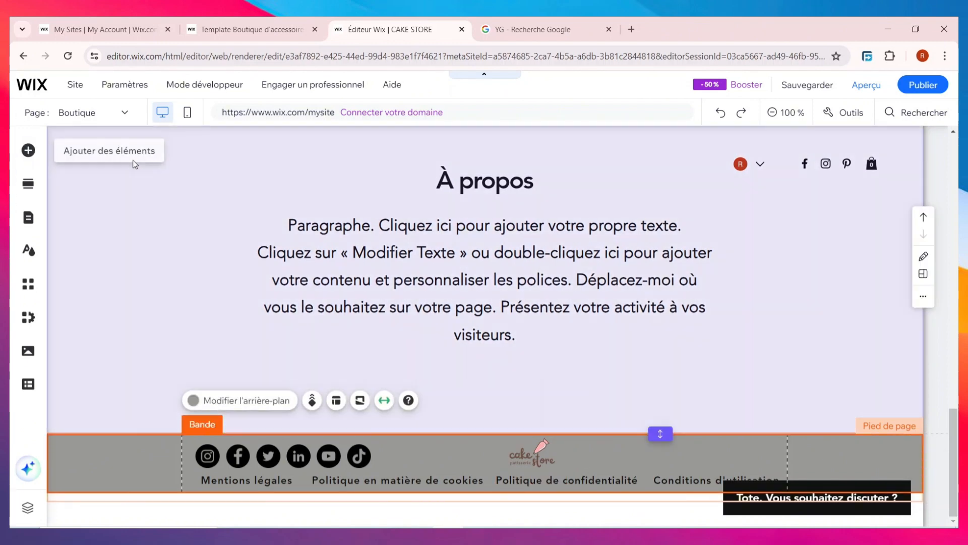
Add a Titre 6 text beside the footer logo and make it read LA PLACE DES DELICES.
left_click(135, 163)
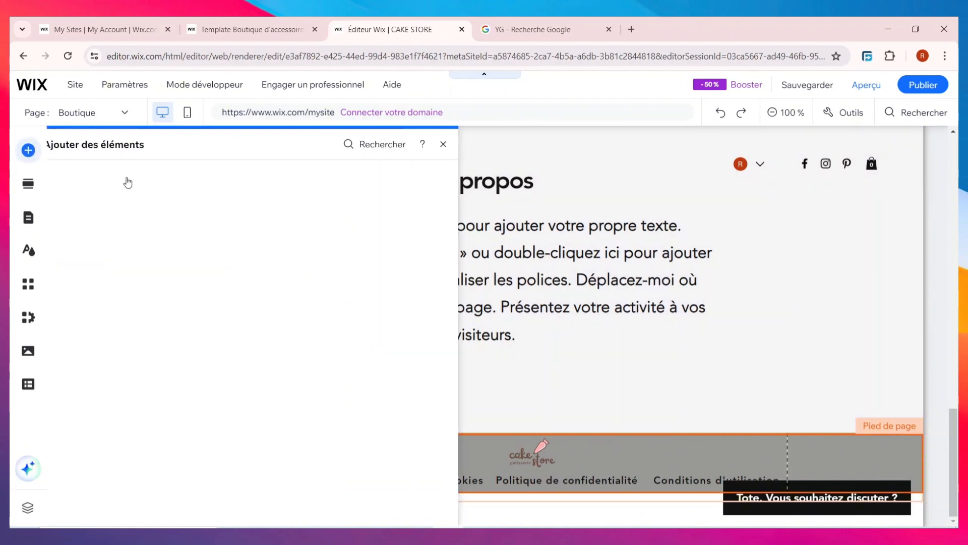
left_click(346, 403)
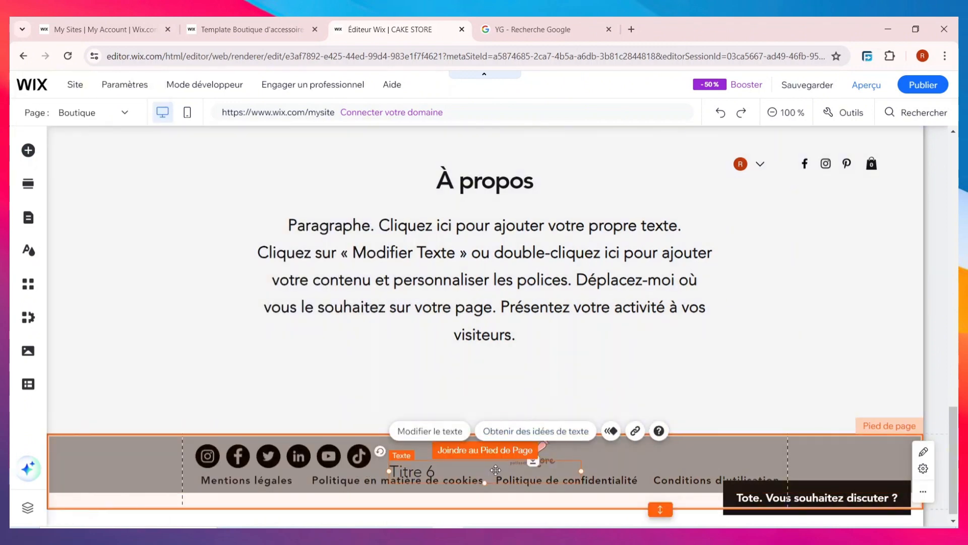
left_click_drag(525, 471, 673, 455)
double_click(665, 455)
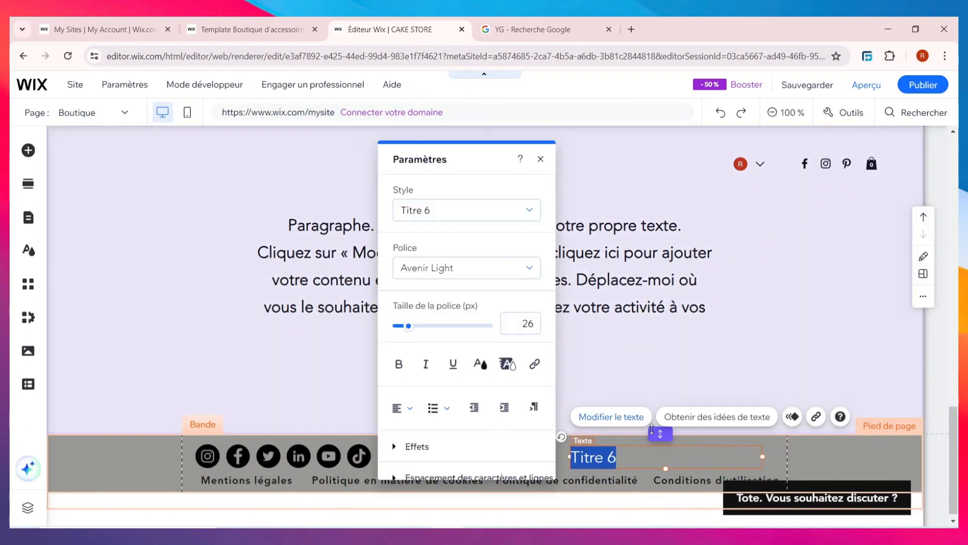
type("LA")
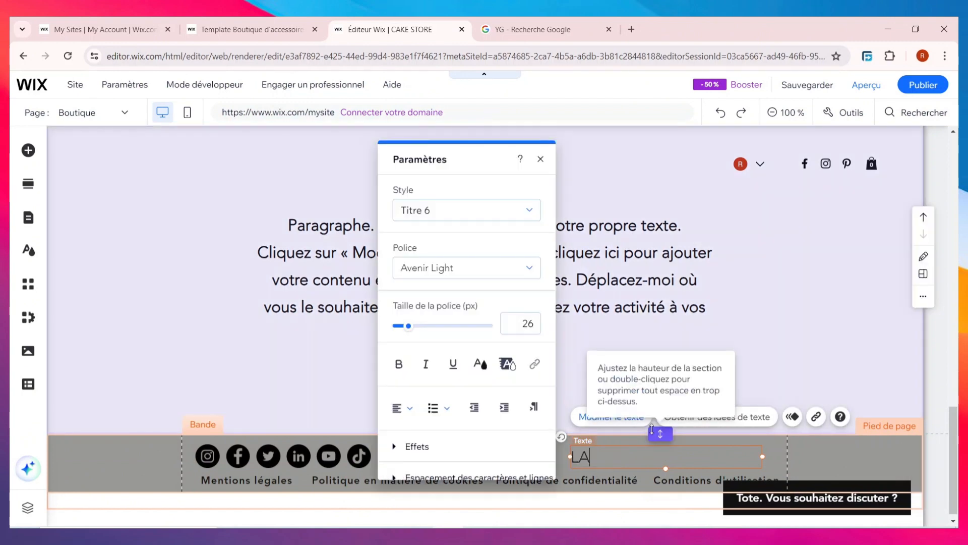
type(" PLACE DES DELICES")
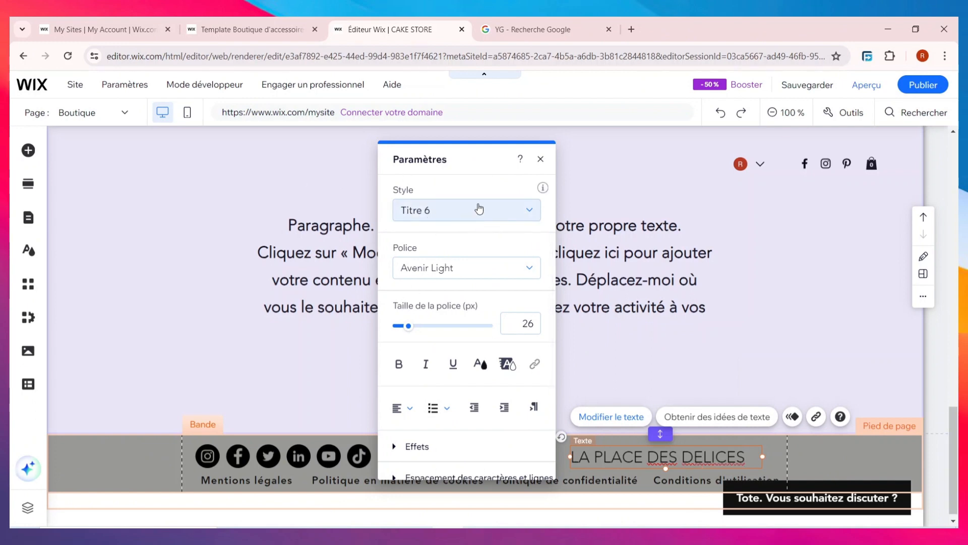
Set the font of the LA PLACE DES DELICES text to Comic Sans MS and try a size of 22 px.
left_click(465, 277)
scroll(462, 397, "down", 5)
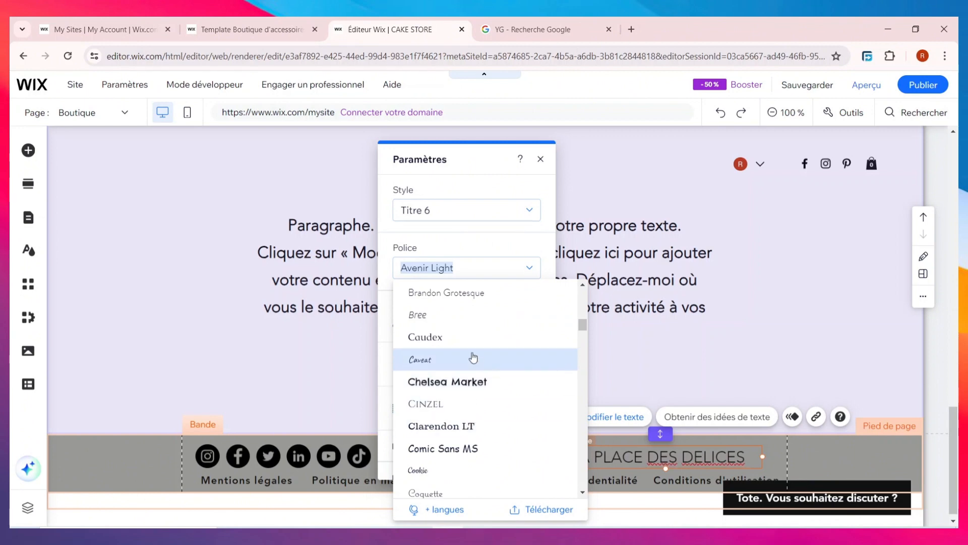
scroll(492, 447, "down", 1)
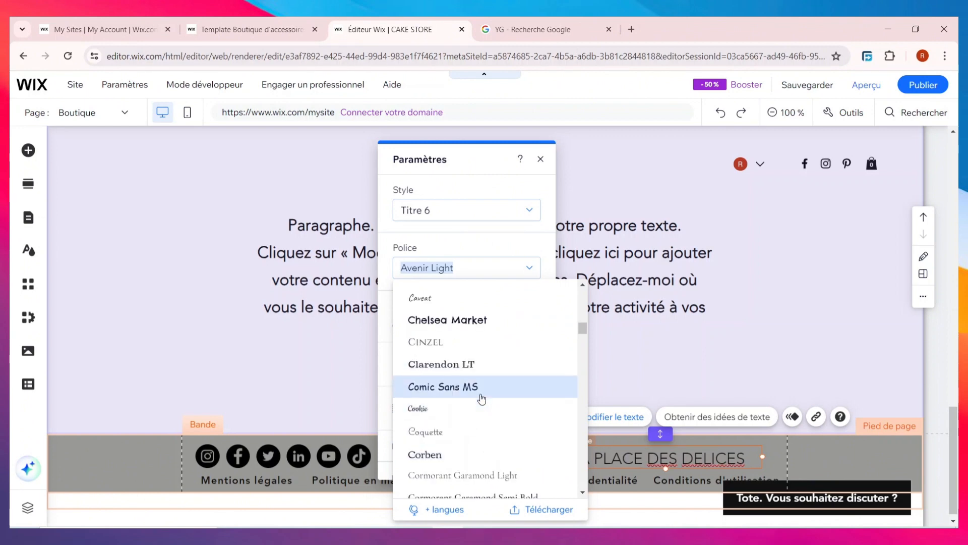
left_click(480, 396)
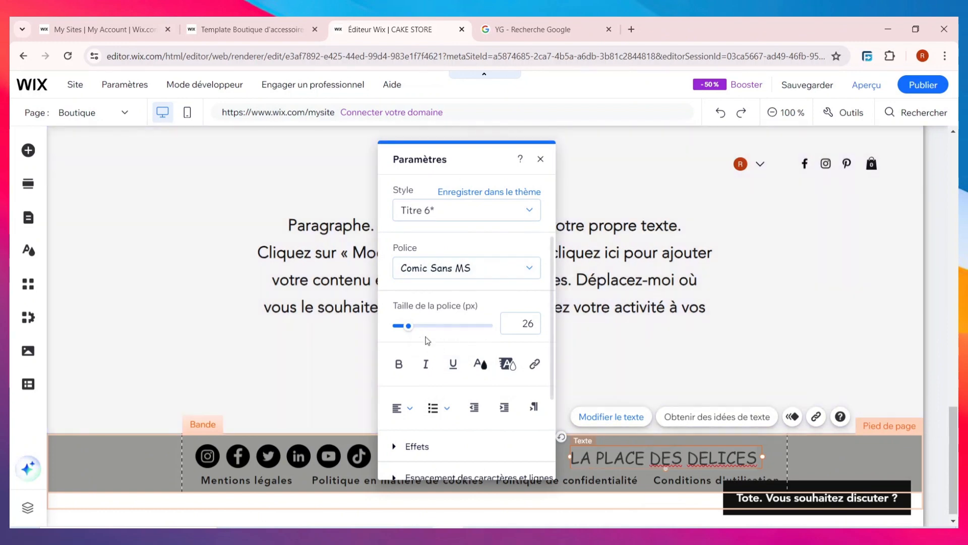
left_click_drag(409, 327, 403, 329)
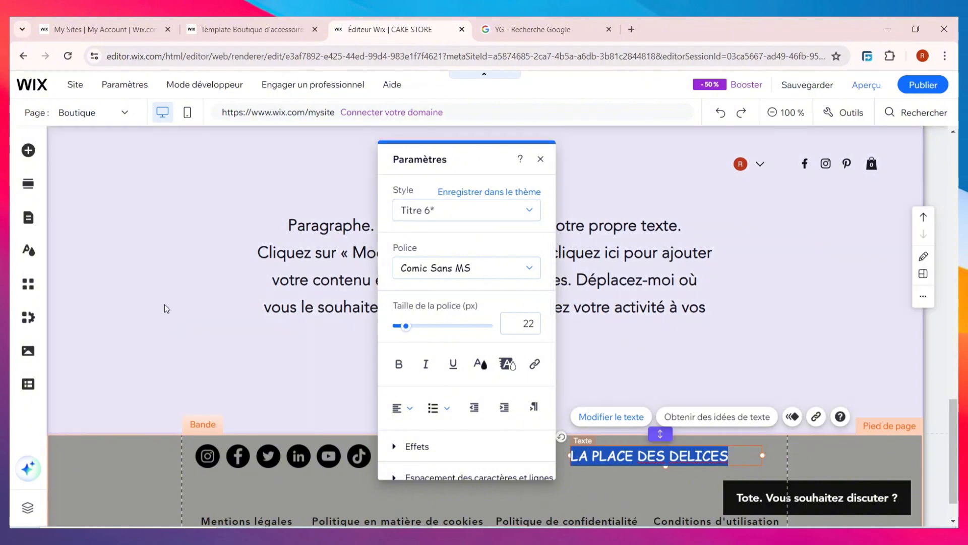
left_click(165, 304)
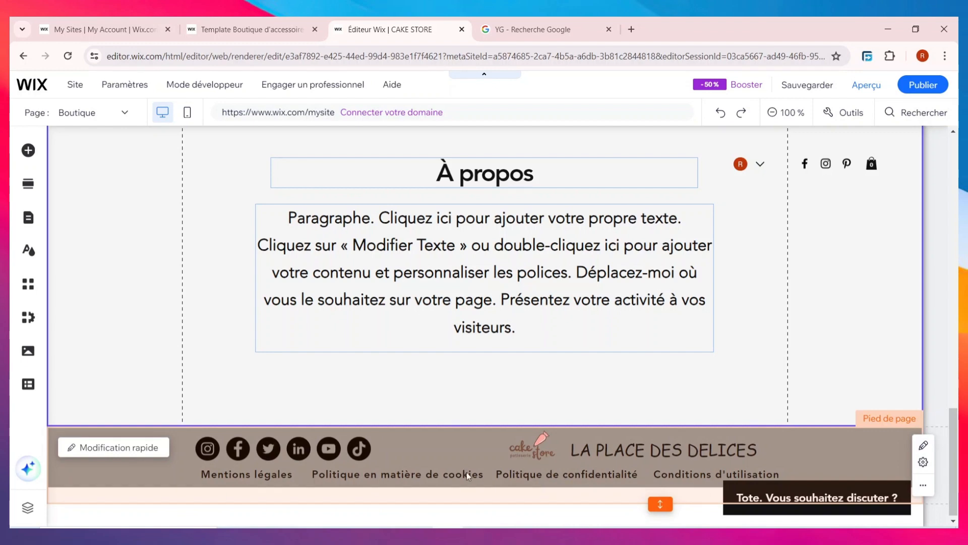
Set the Instagram icon's link in the footer social bar to the web address INSTAGRAM.COM.
left_click(286, 449)
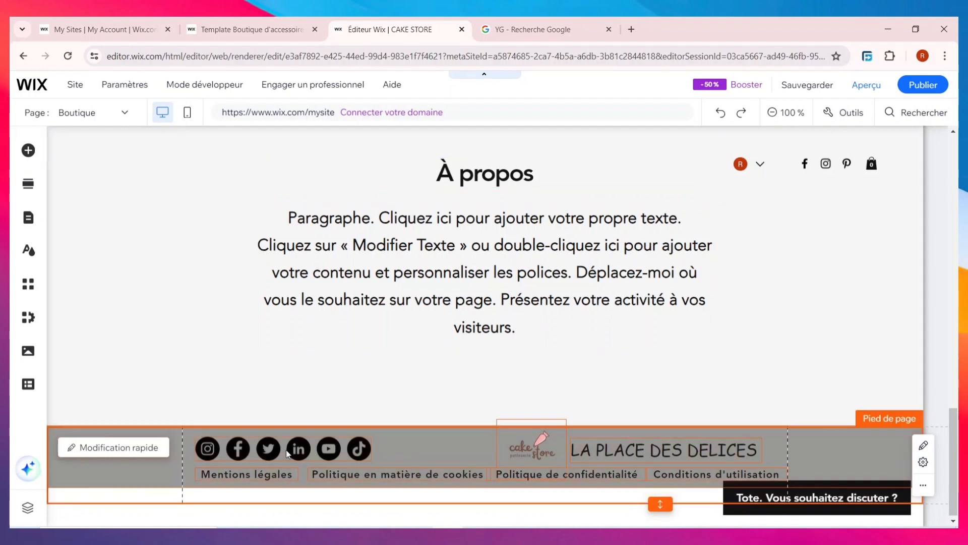
left_click(288, 449)
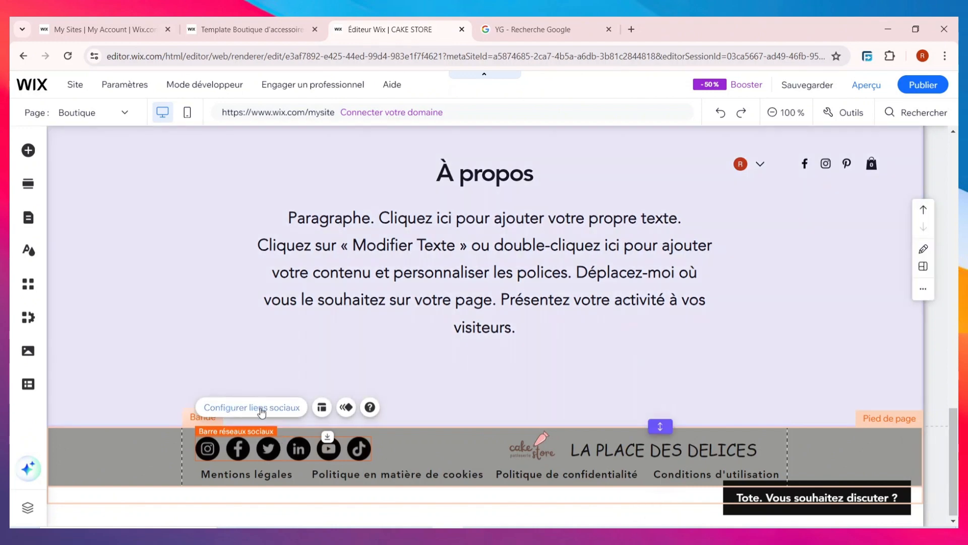
left_click(262, 408)
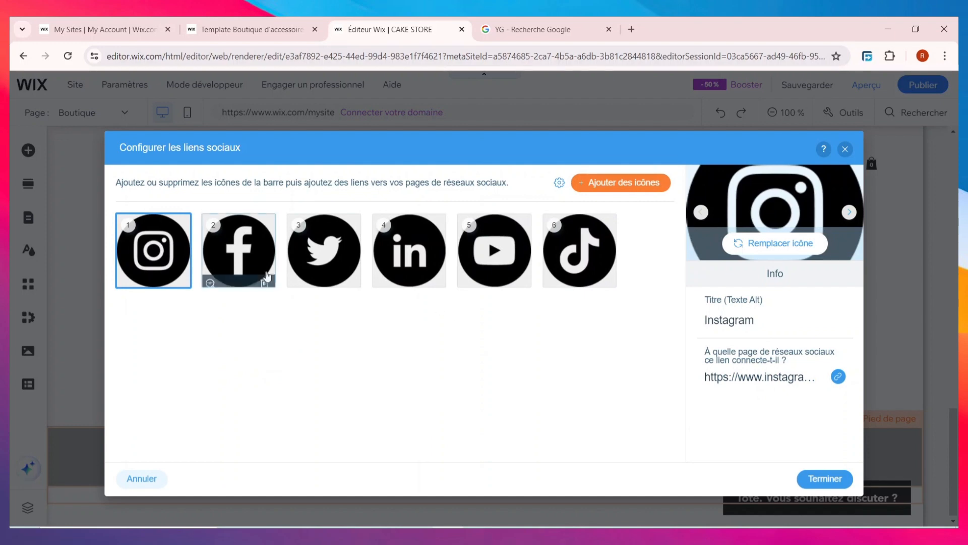
mouse_move(148, 255)
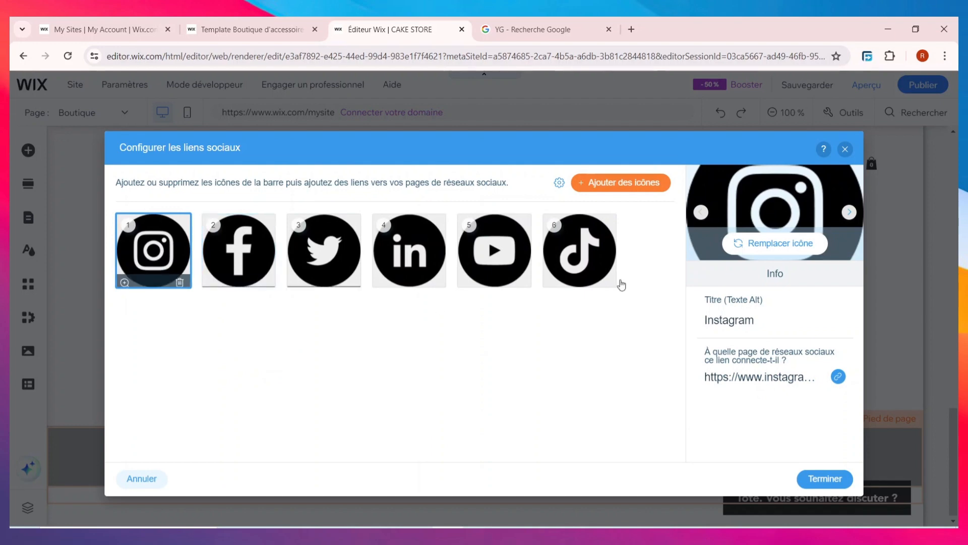
left_click(780, 381)
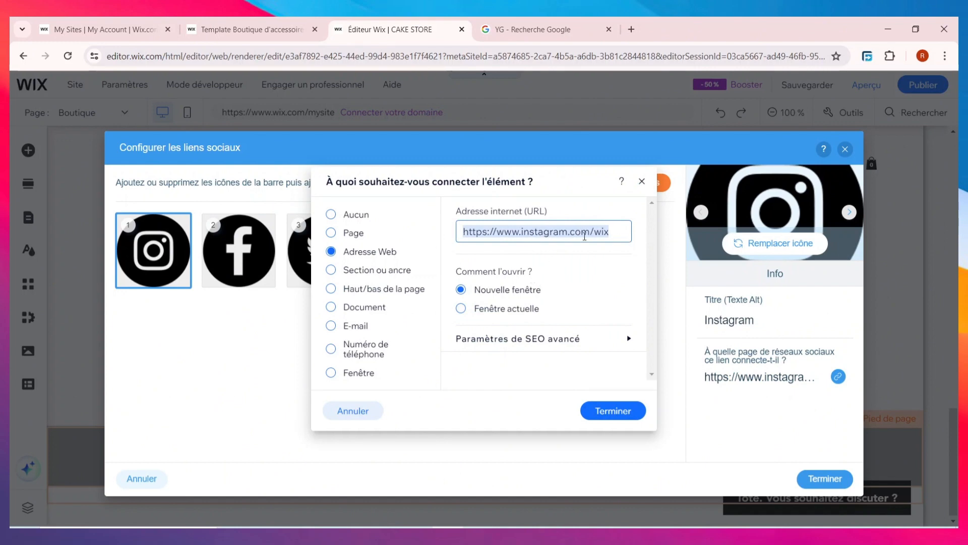
key("BackSpace")
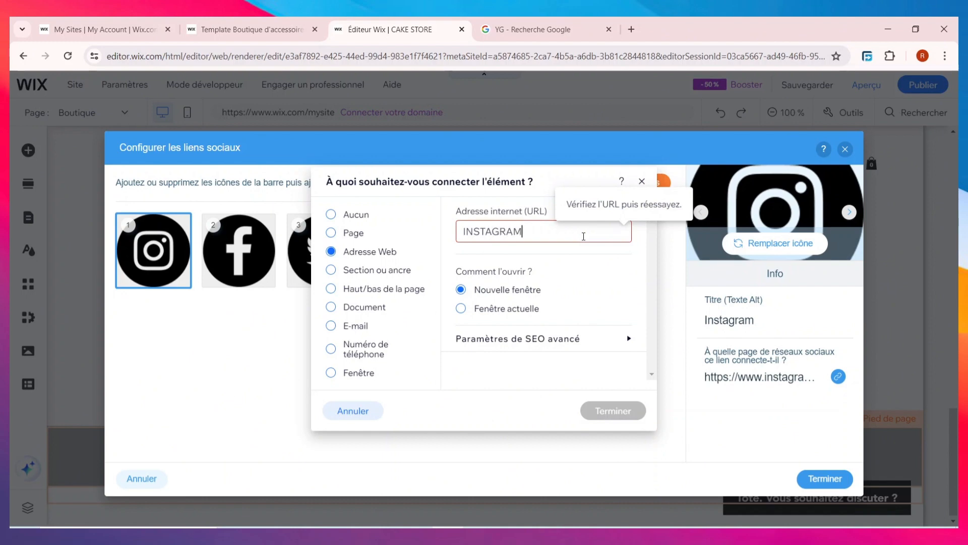
type("INSTAGRAM.COM")
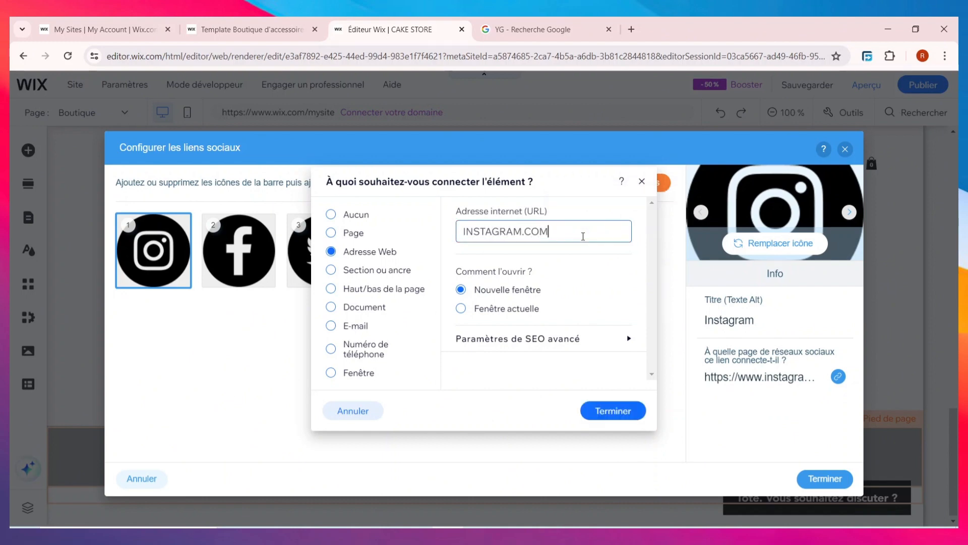
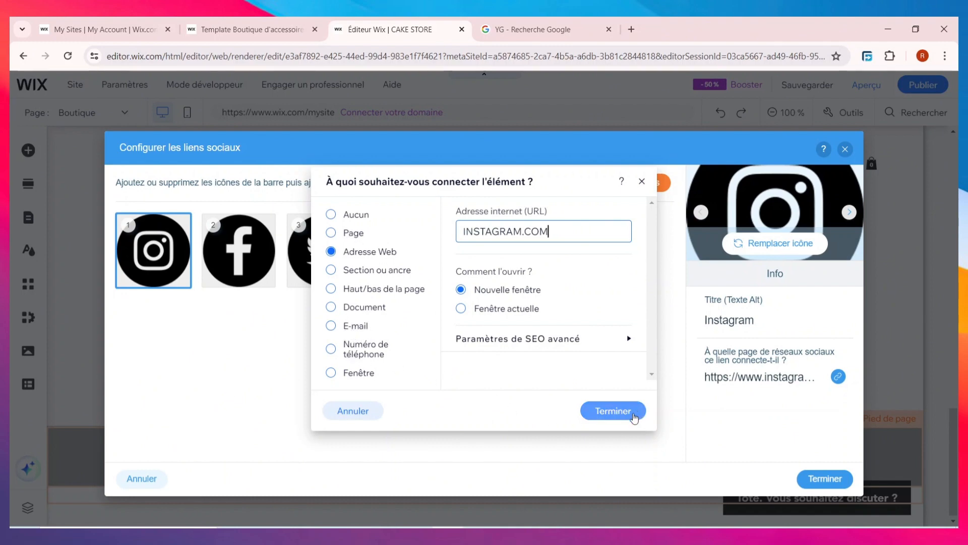
left_click(613, 411)
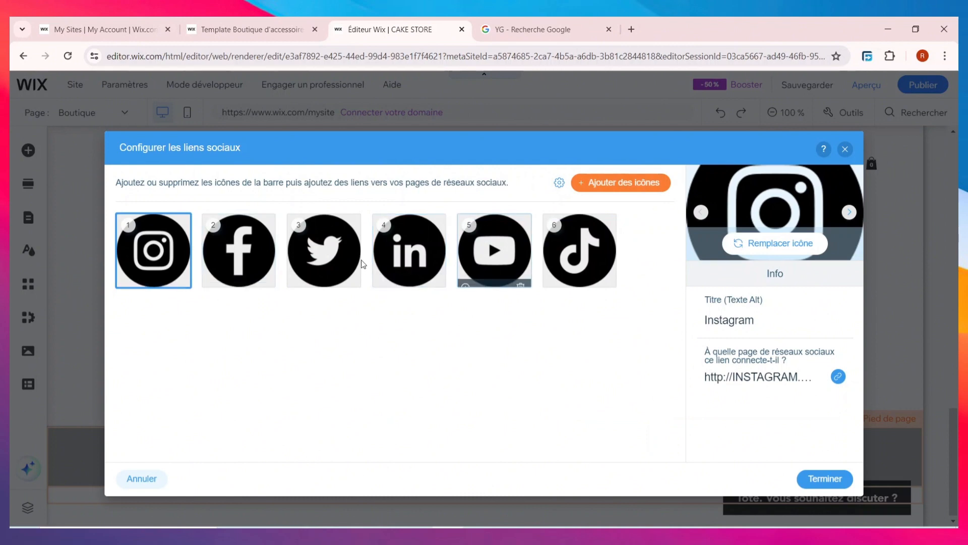
Delete the LinkedIn icon from the footer social bar.
left_click(407, 248)
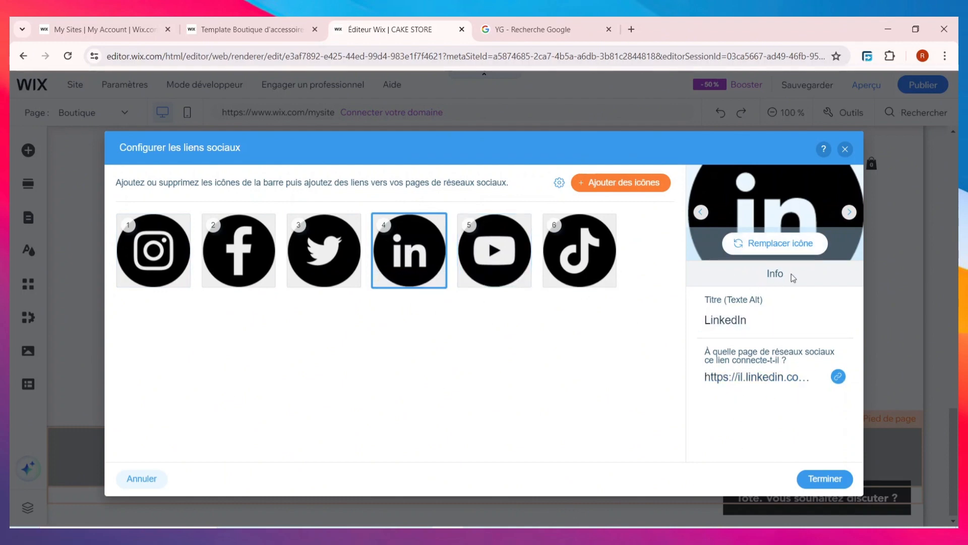
mouse_move(443, 286)
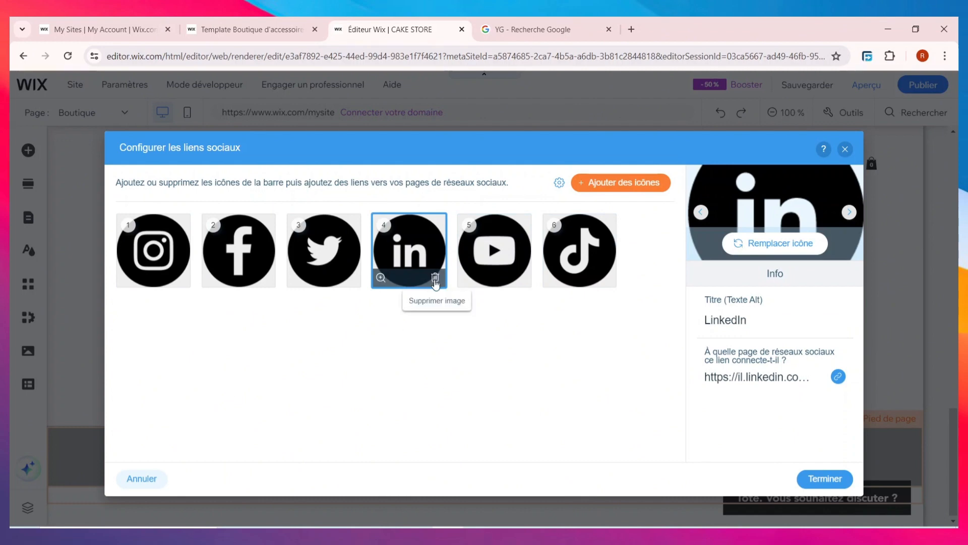
left_click(435, 280)
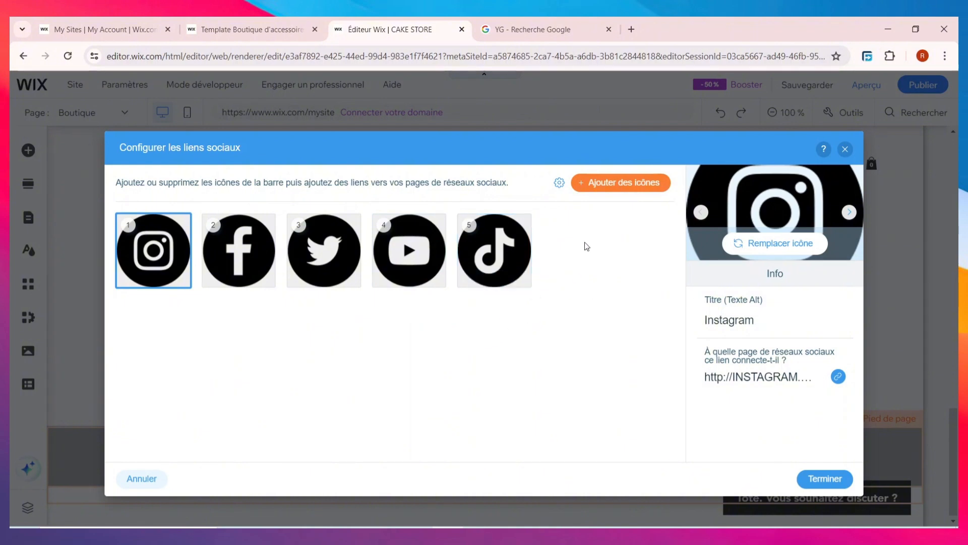
Add the coloured Discord icon from Photos et vidéos Wix to the footer social bar.
left_click(601, 187)
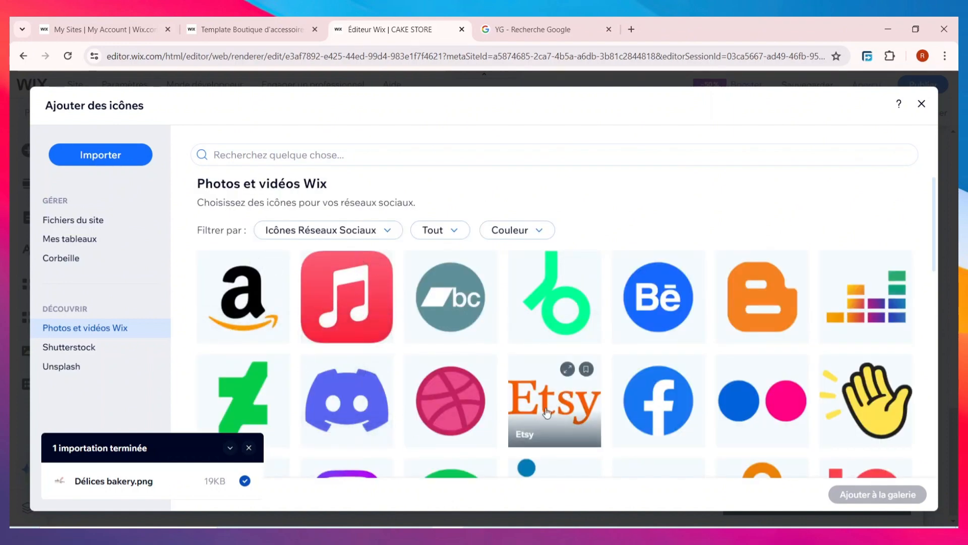
scroll(550, 408, "down", 5)
scroll(550, 409, "down", 7)
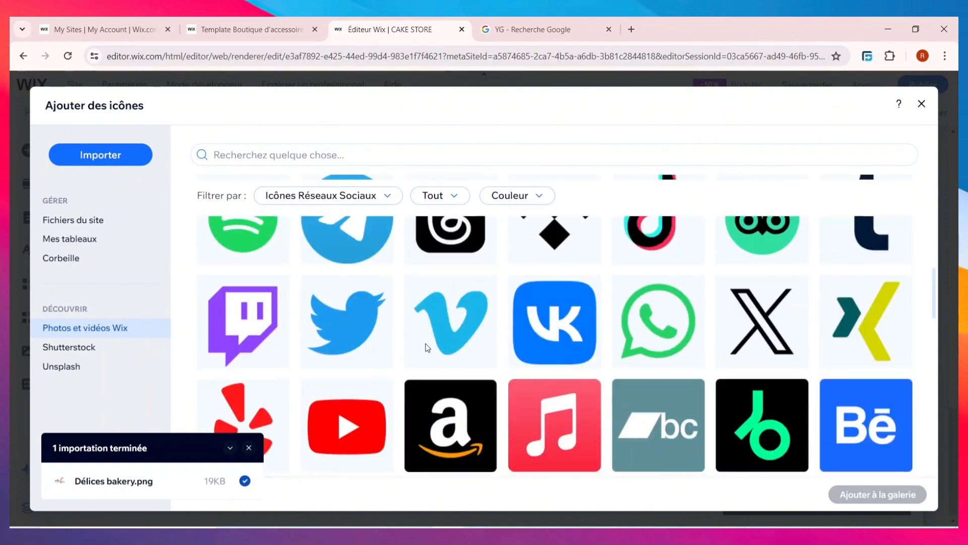
scroll(596, 352, "up", 6)
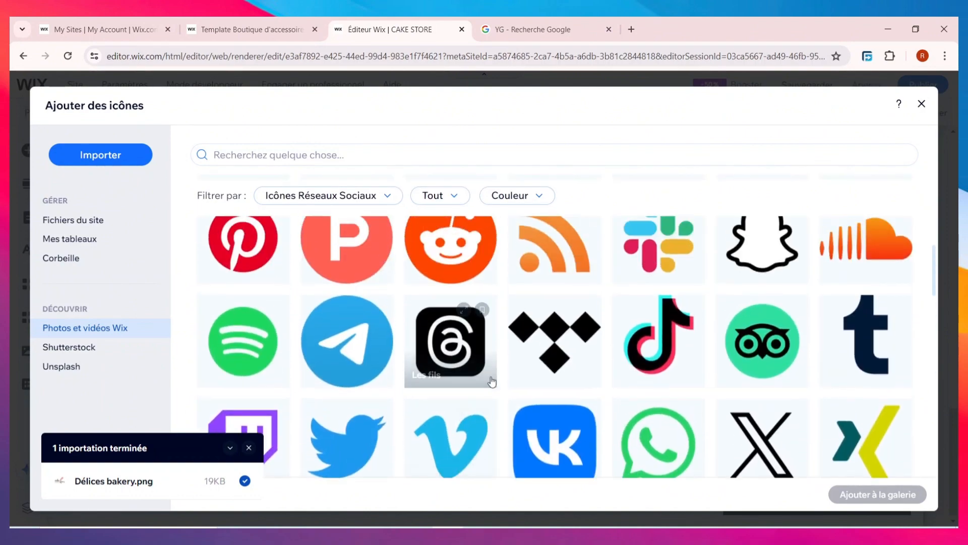
scroll(605, 353, "up", 6)
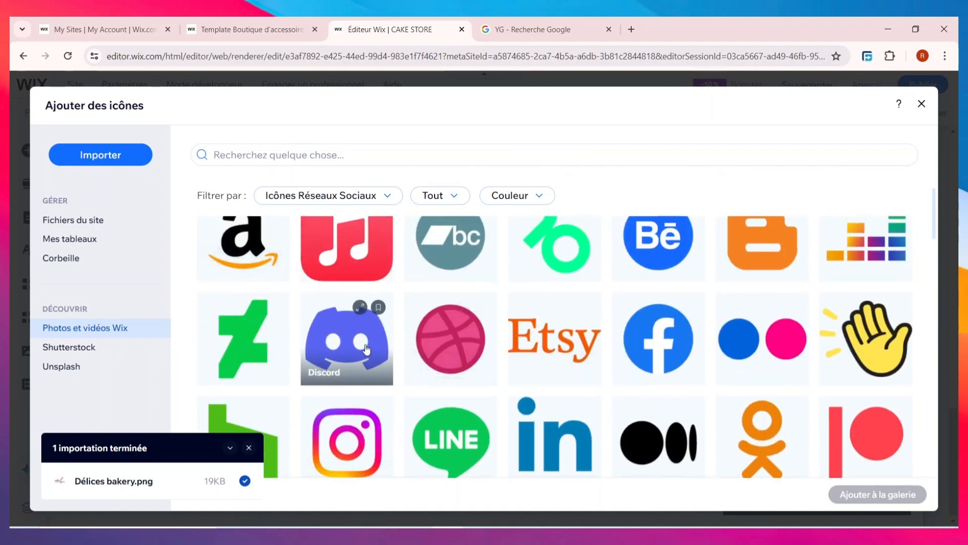
left_click(366, 348)
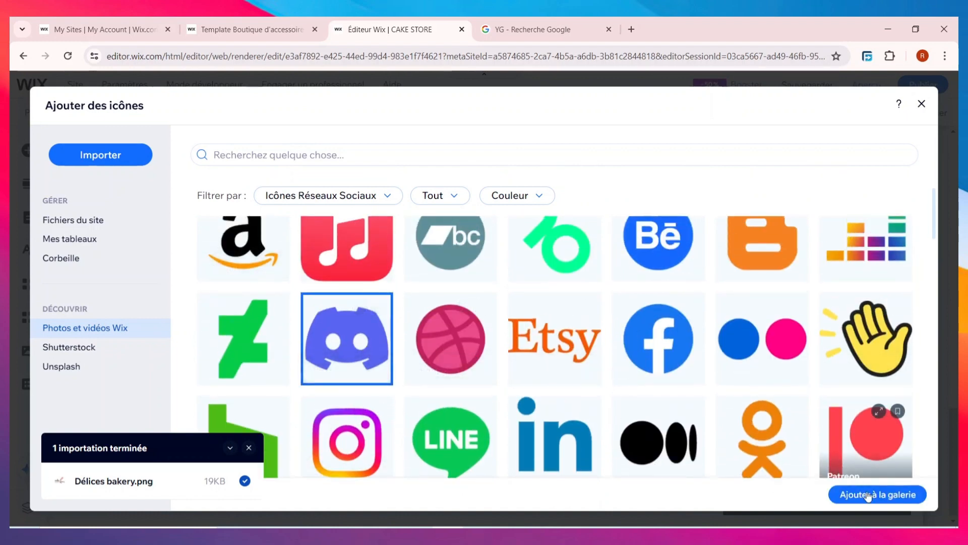
left_click(848, 494)
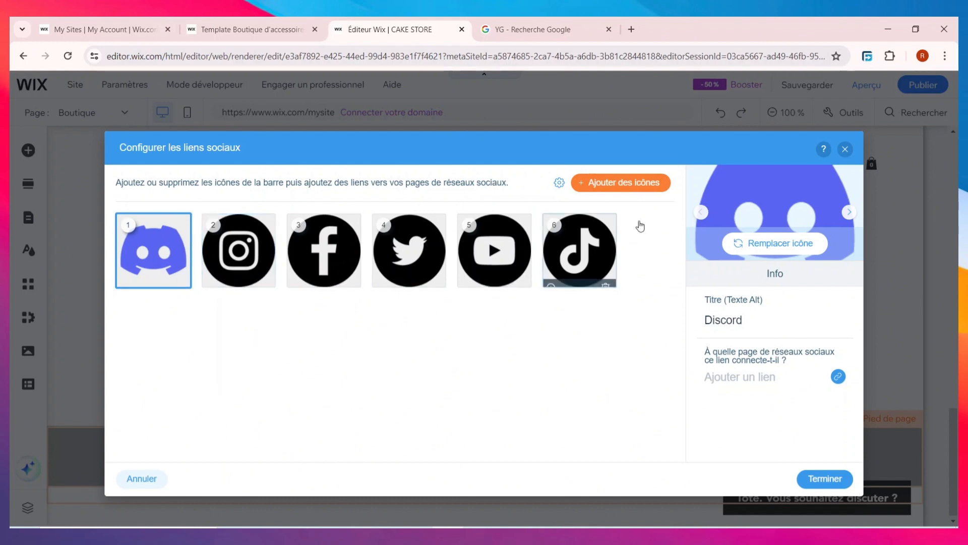
Delete the Discord icon from the social bar and save the social links setup.
mouse_move(177, 280)
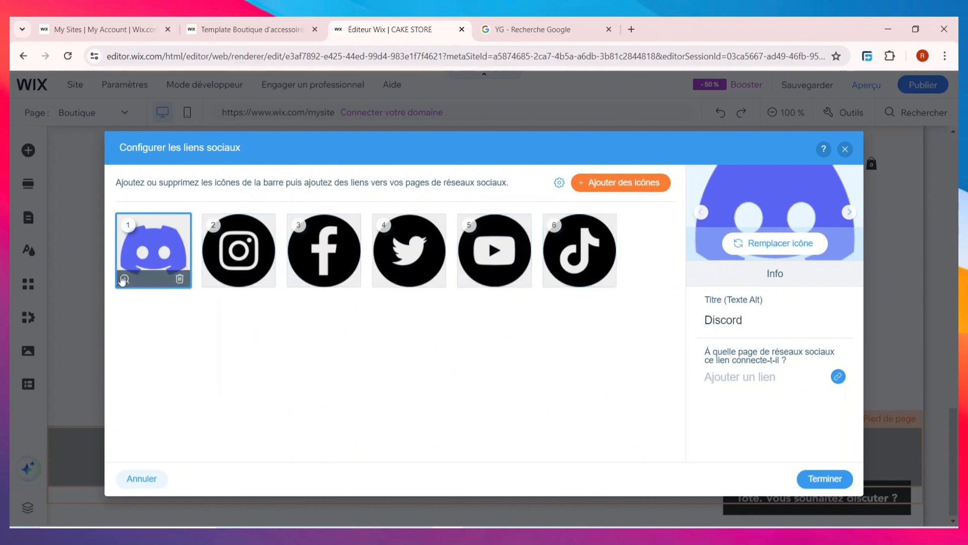
left_click(179, 279)
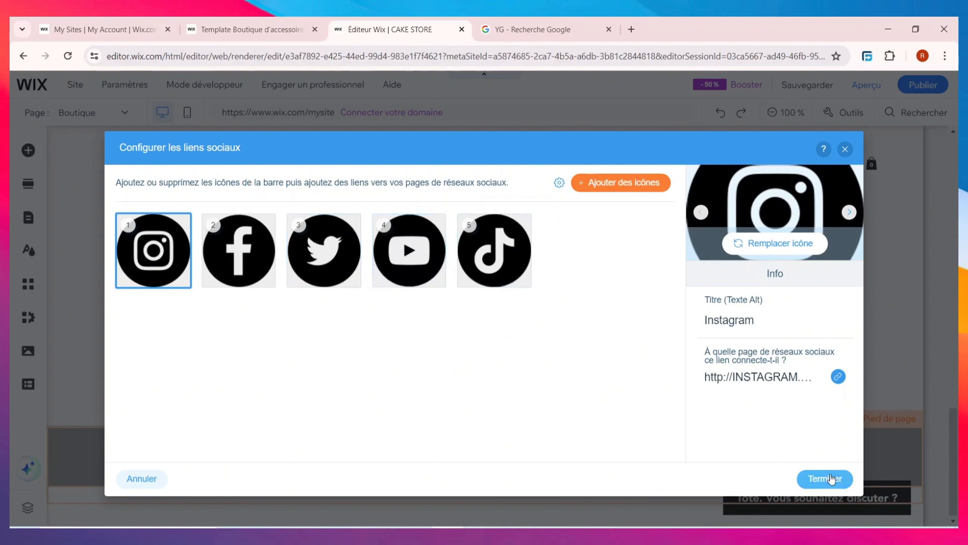
left_click(469, 363)
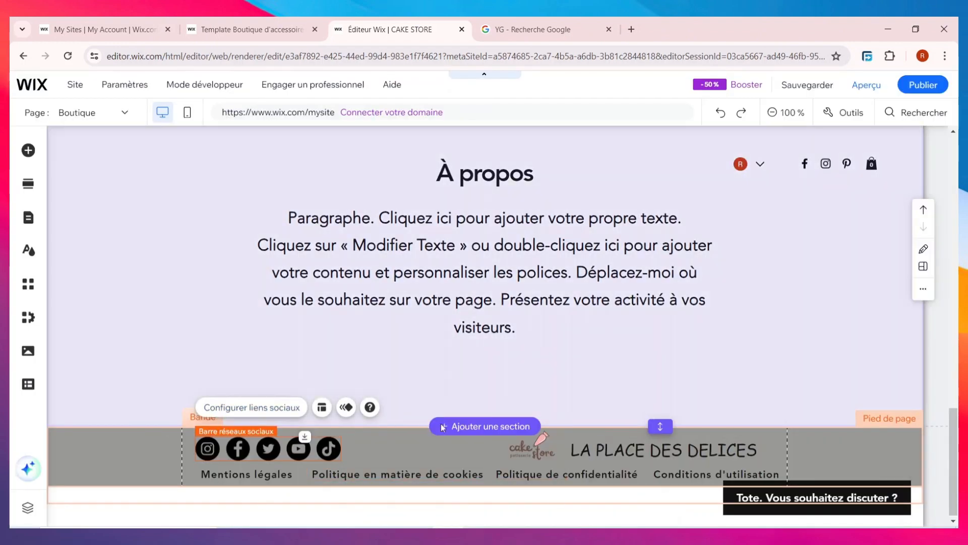
Look over the Boutique page's header, product grid and À propos section.
scroll(614, 400, "up", 10)
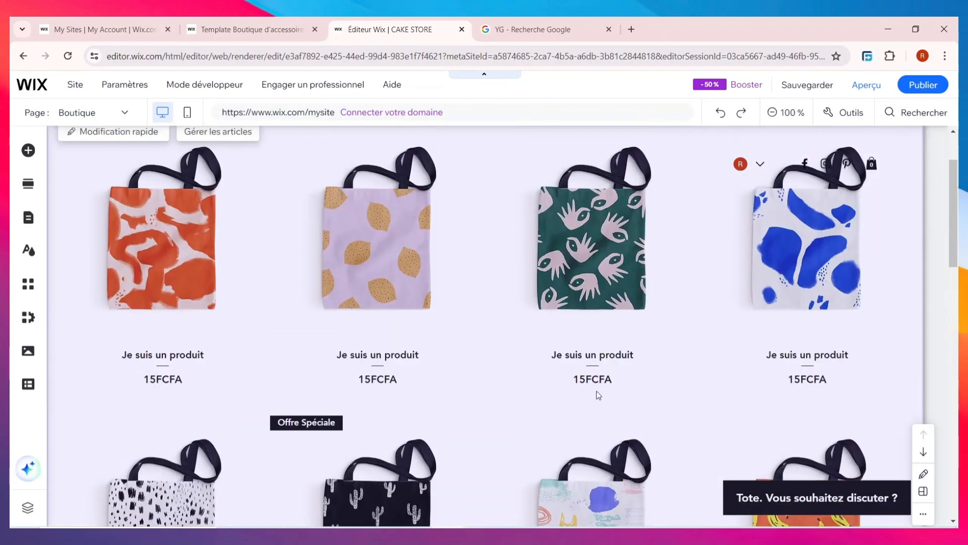
scroll(597, 394, "up", 2)
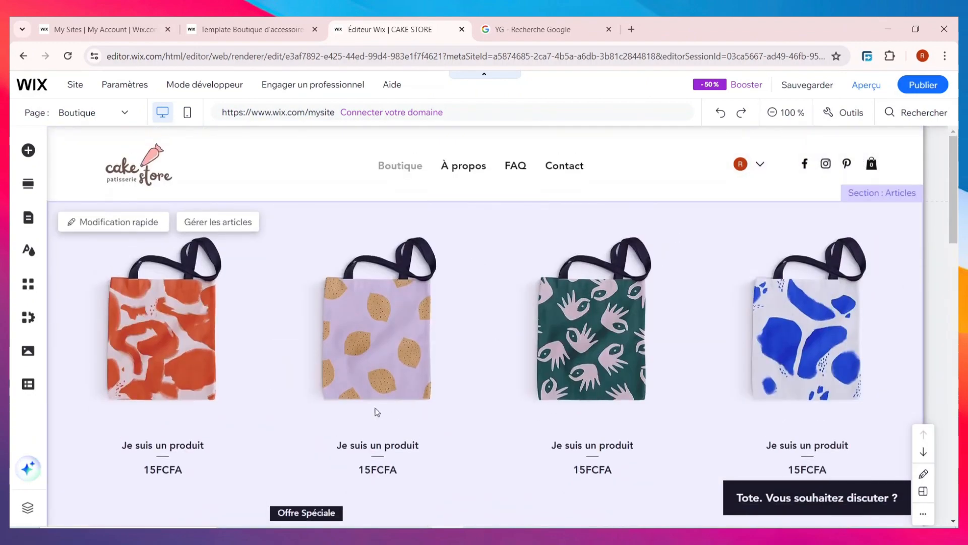
scroll(503, 356, "down", 5)
scroll(501, 341, "up", 5)
scroll(579, 328, "down", 10)
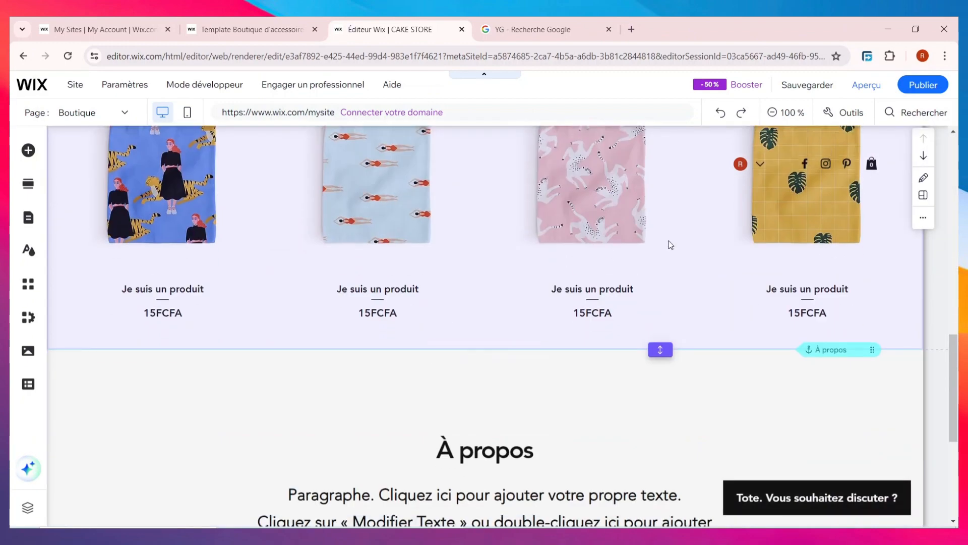
scroll(518, 328, "up", 10)
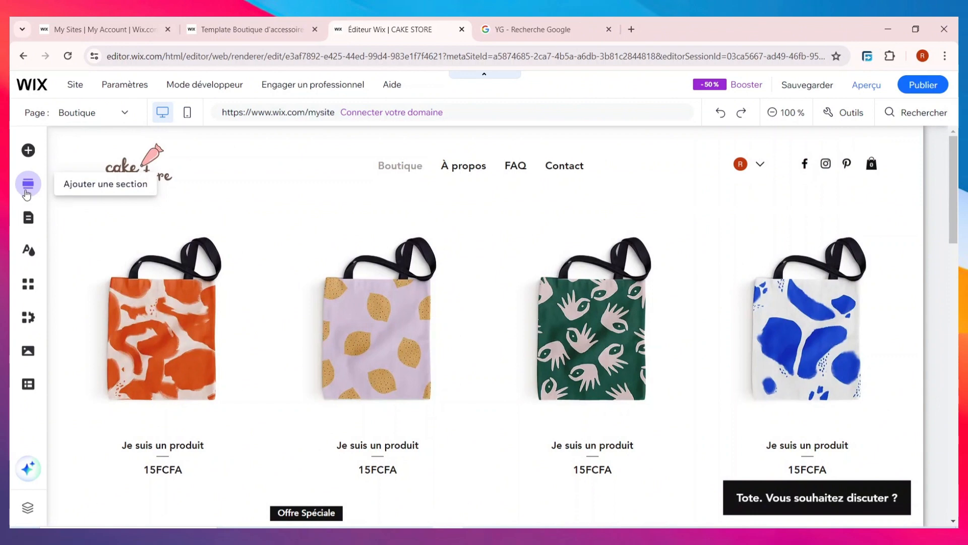
Browse the ready-made section templates in the Bienvenue, À propos, Galerie and Équipe categories.
left_click(27, 191)
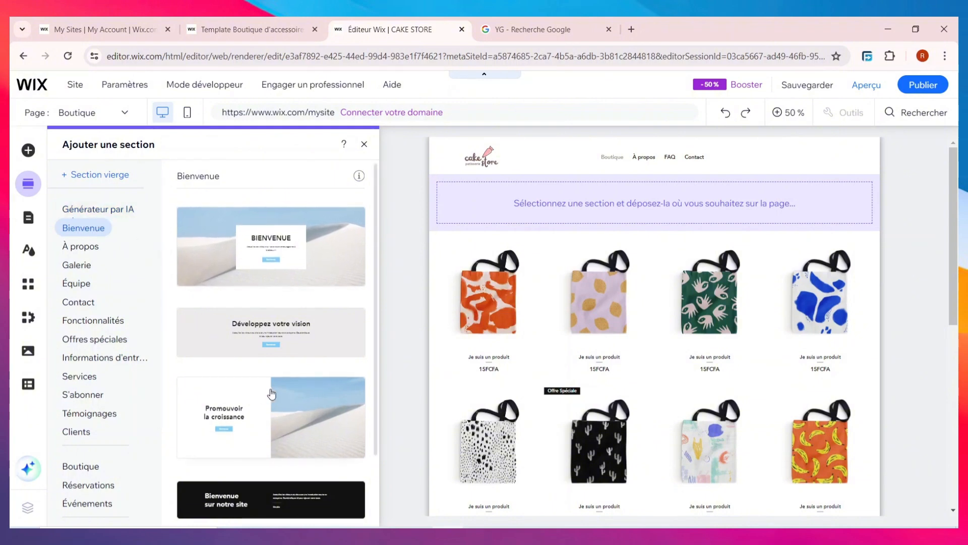
scroll(271, 394, "down", 2)
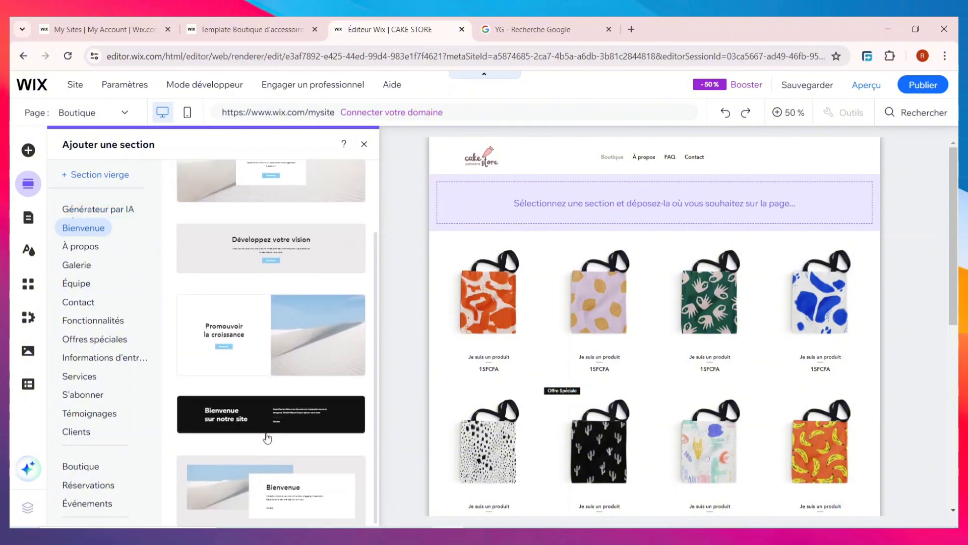
scroll(269, 323, "up", 2)
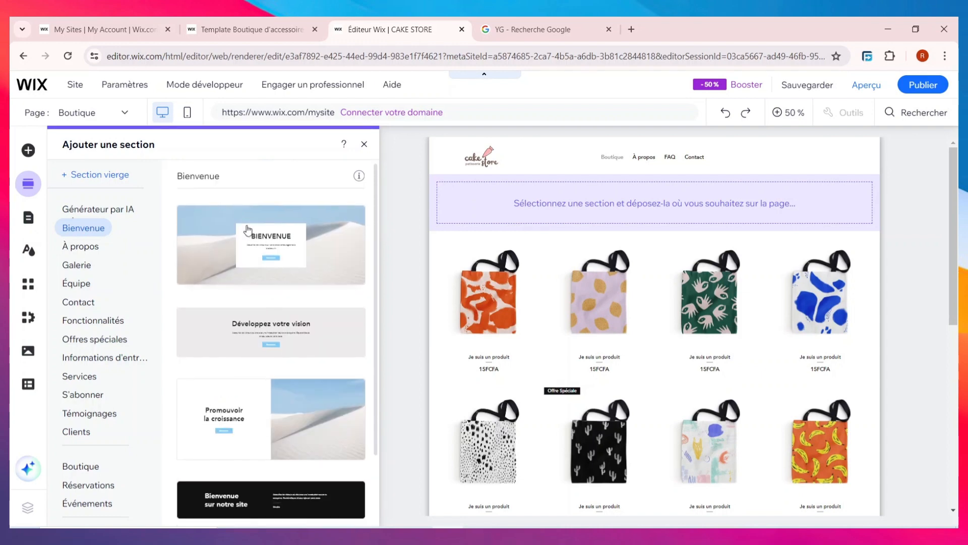
left_click(82, 248)
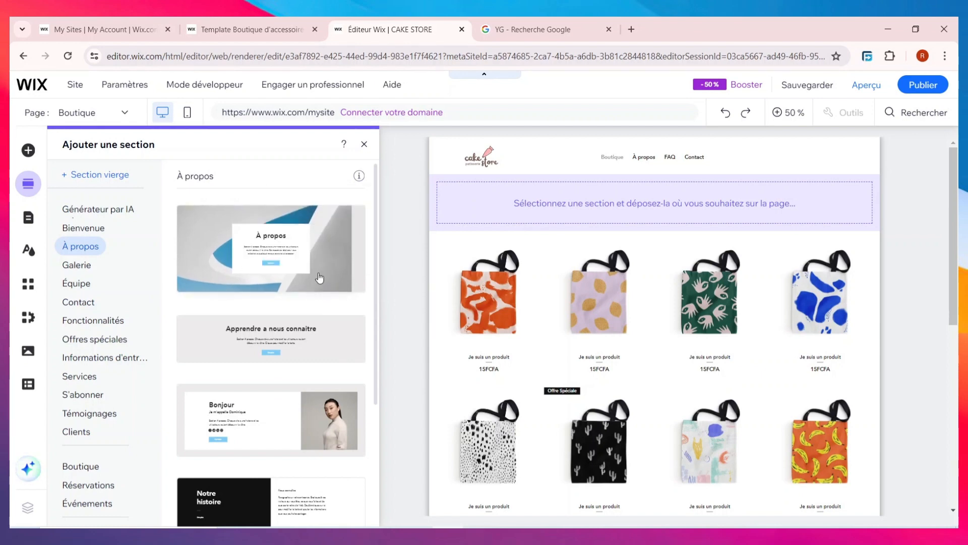
left_click(83, 268)
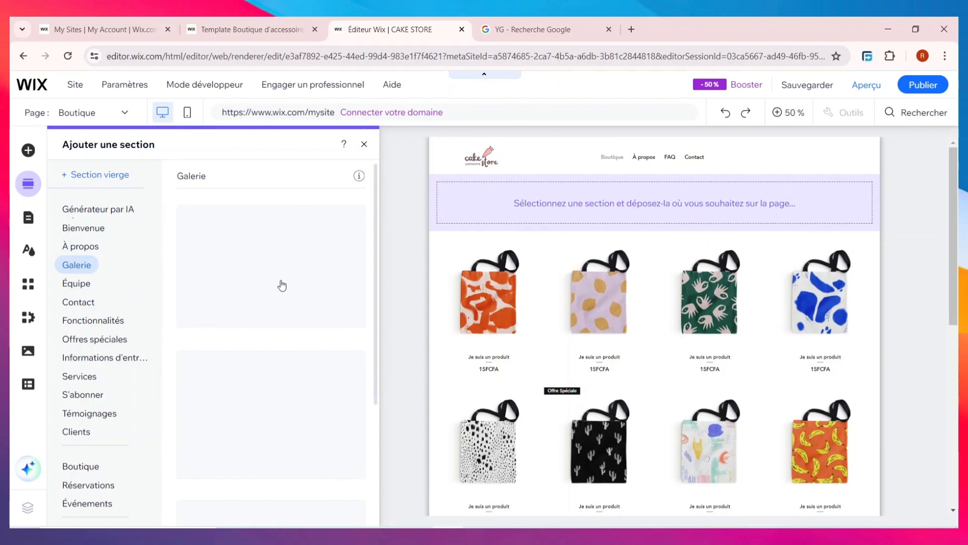
scroll(281, 359, "down", 3)
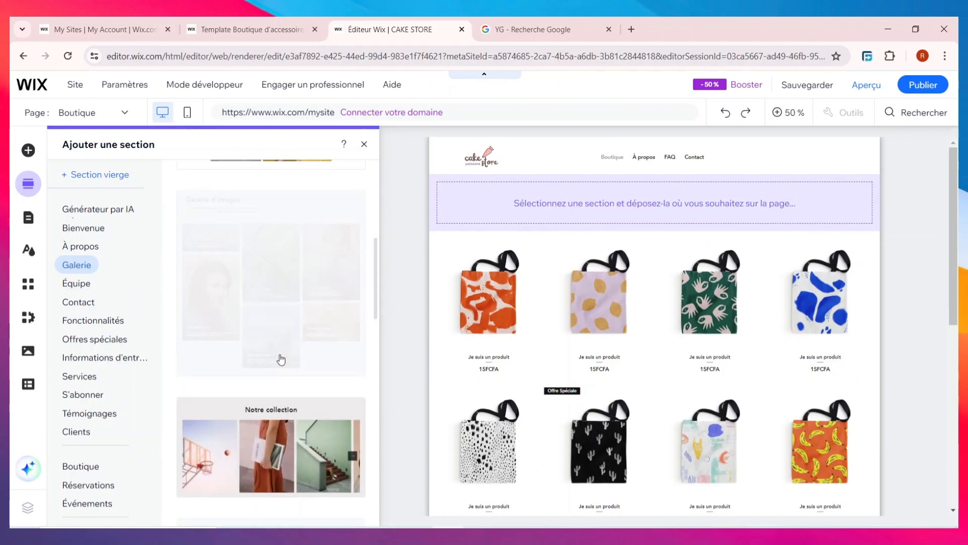
scroll(280, 359, "down", 5)
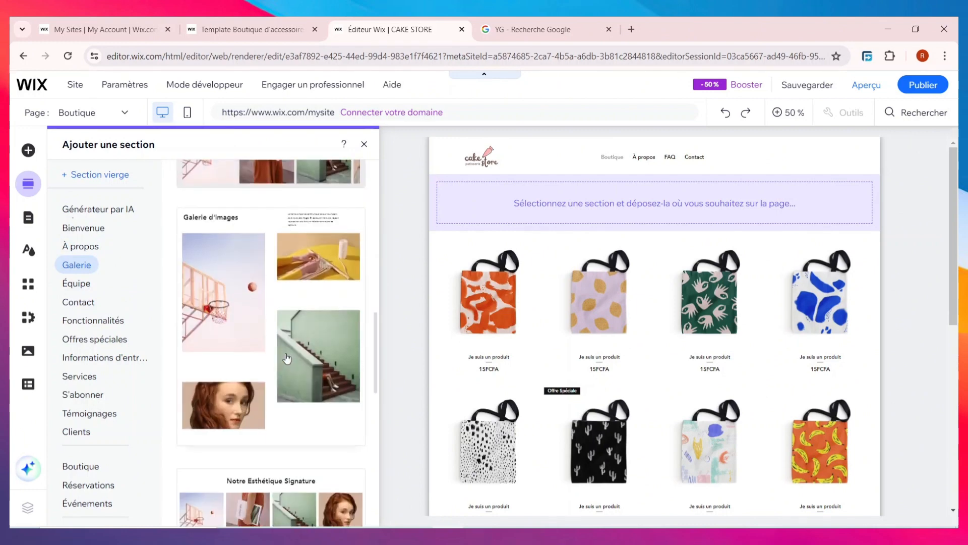
scroll(286, 358, "up", 8)
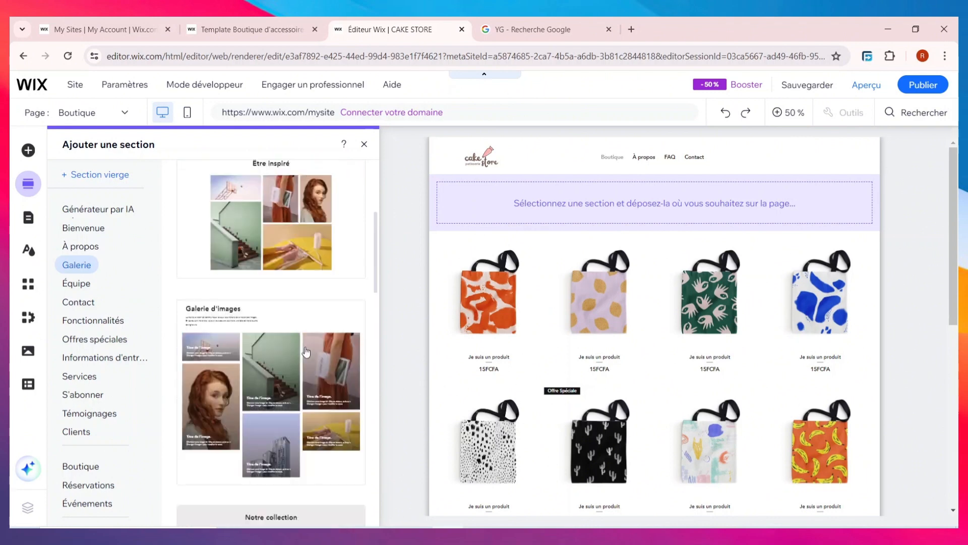
left_click(81, 284)
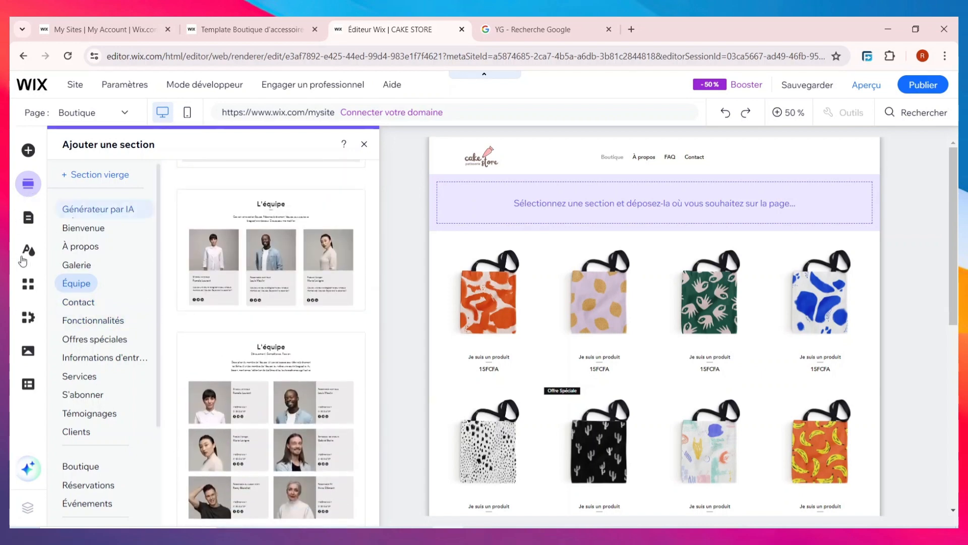
Examine the Page d'article's product image, options, details and policy sections, and open the site menu's page list.
left_click(29, 218)
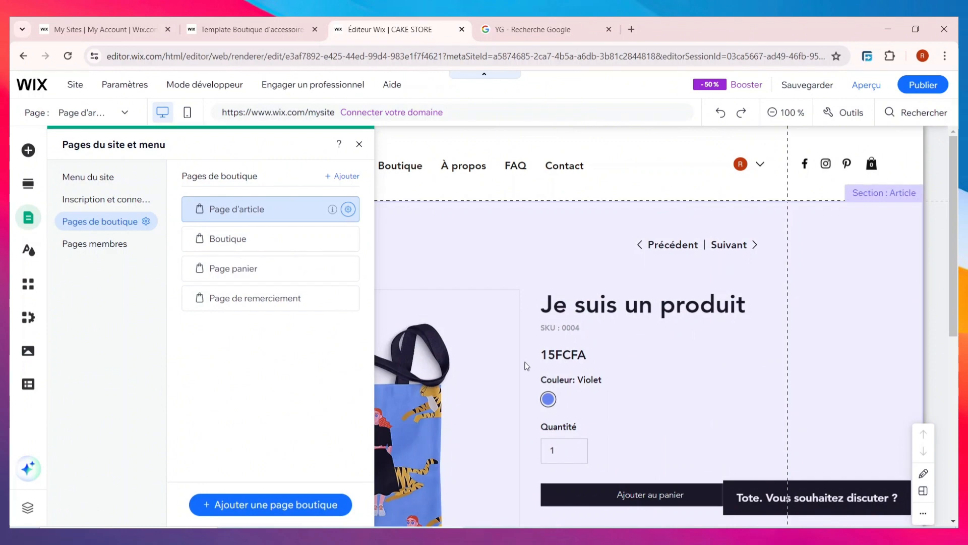
scroll(517, 353, "down", 4)
scroll(482, 397, "up", 3)
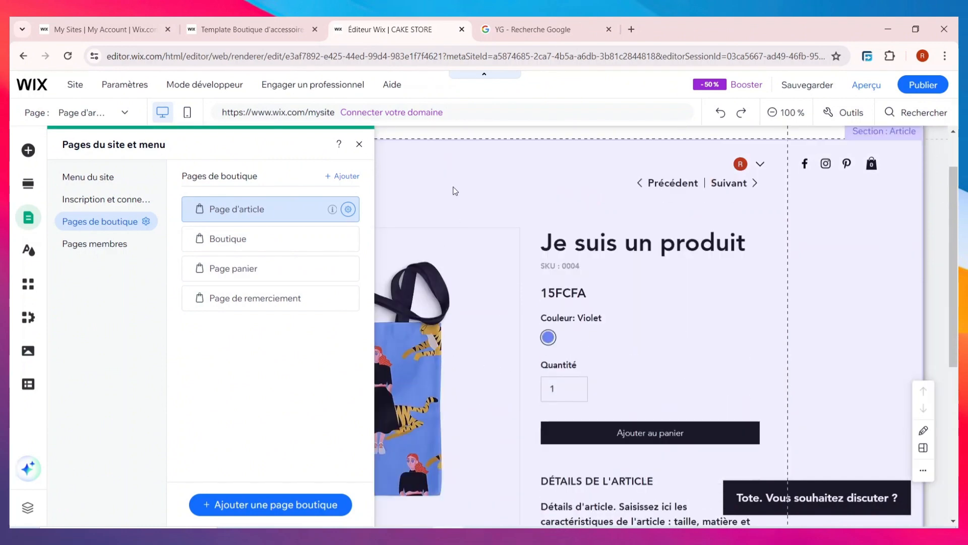
left_click(463, 201)
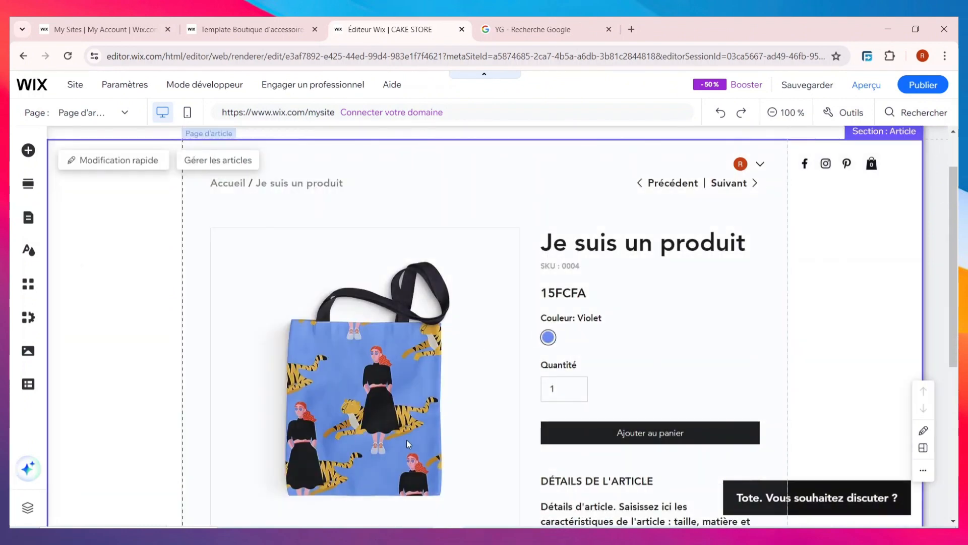
scroll(401, 433, "down", 3)
scroll(392, 432, "down", 2)
scroll(393, 434, "up", 2)
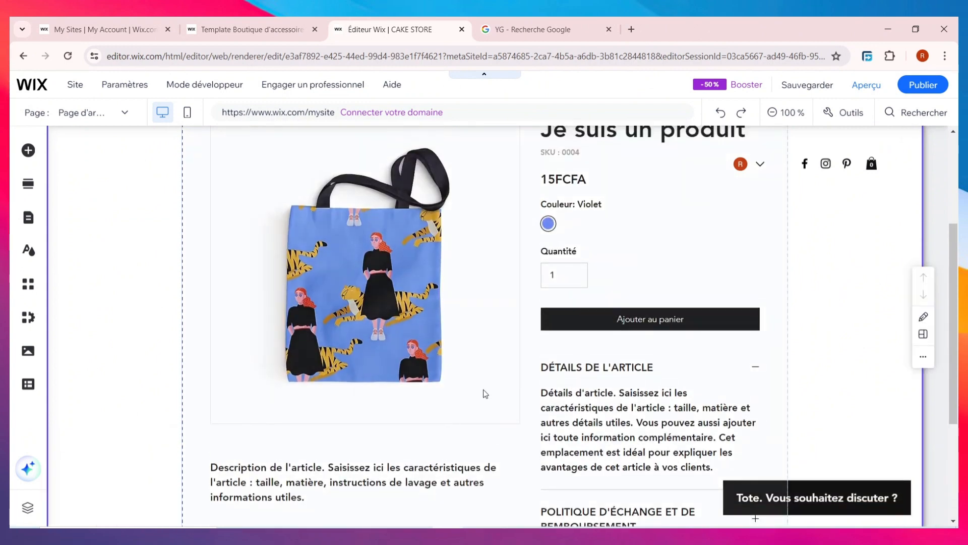
scroll(482, 388, "up", 1)
scroll(556, 321, "down", 4)
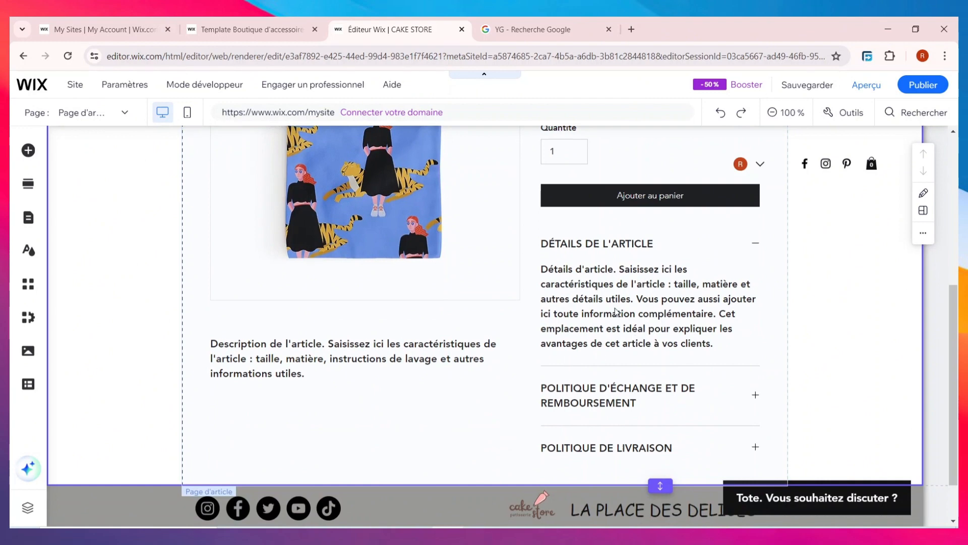
left_click(639, 396)
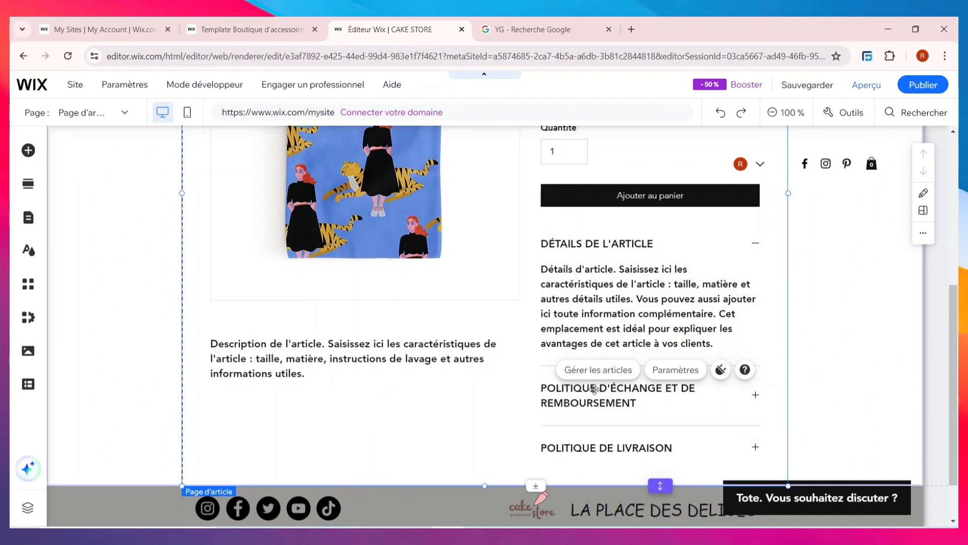
scroll(595, 390, "up", 4)
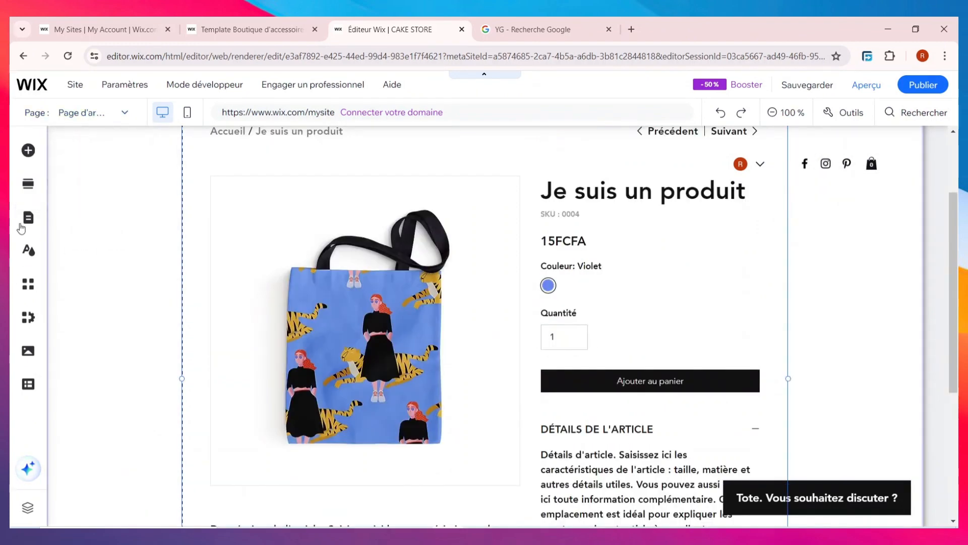
left_click(30, 218)
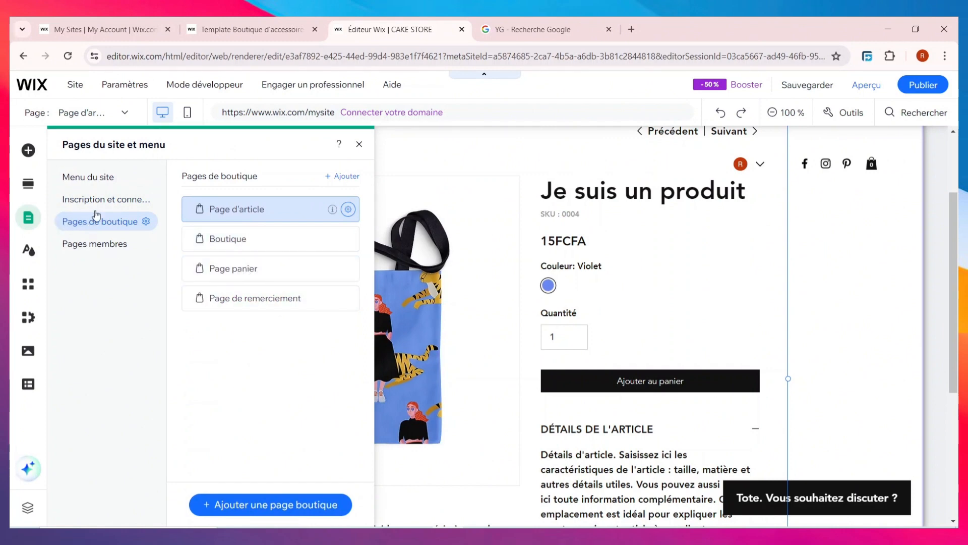
left_click(101, 181)
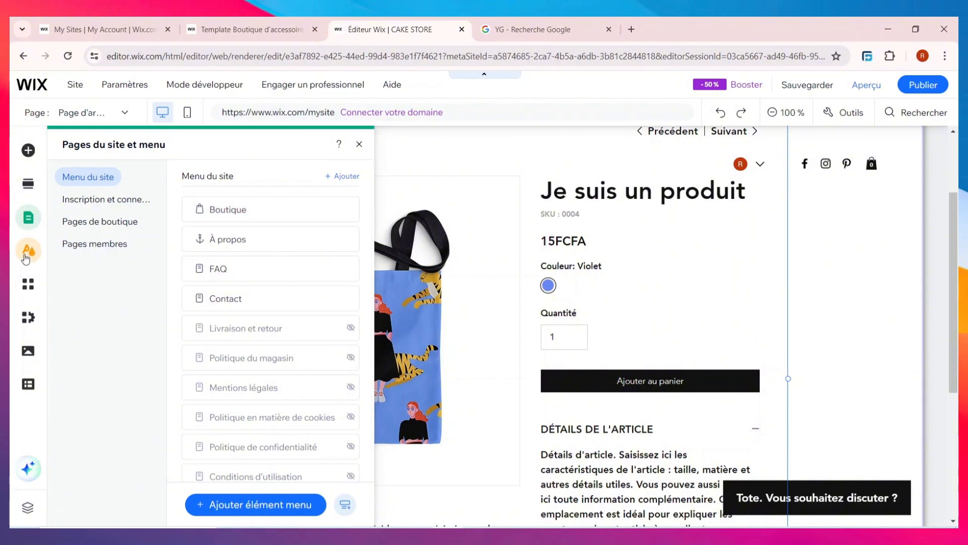
Browse the site design themes, apply the Contemporain theme and check it down the Boutique page.
left_click(28, 254)
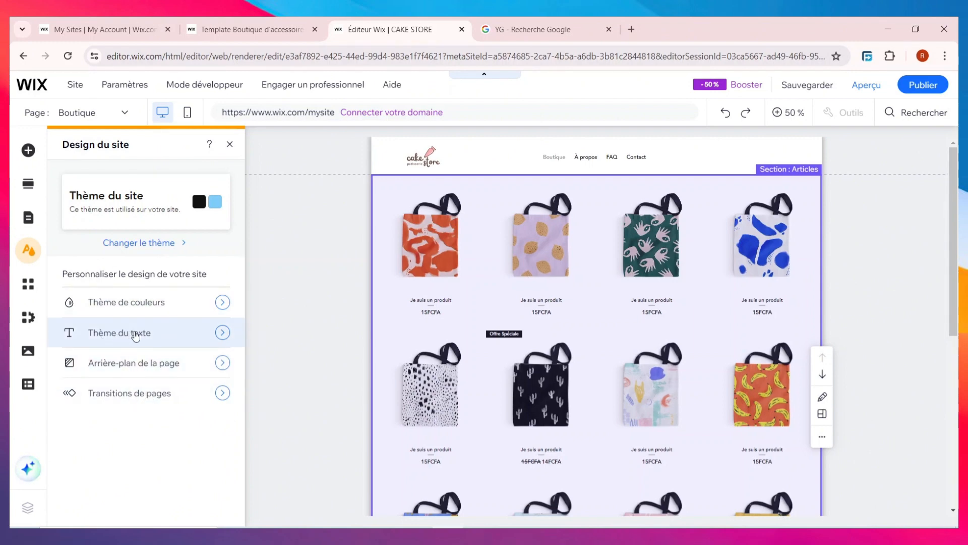
left_click(160, 250)
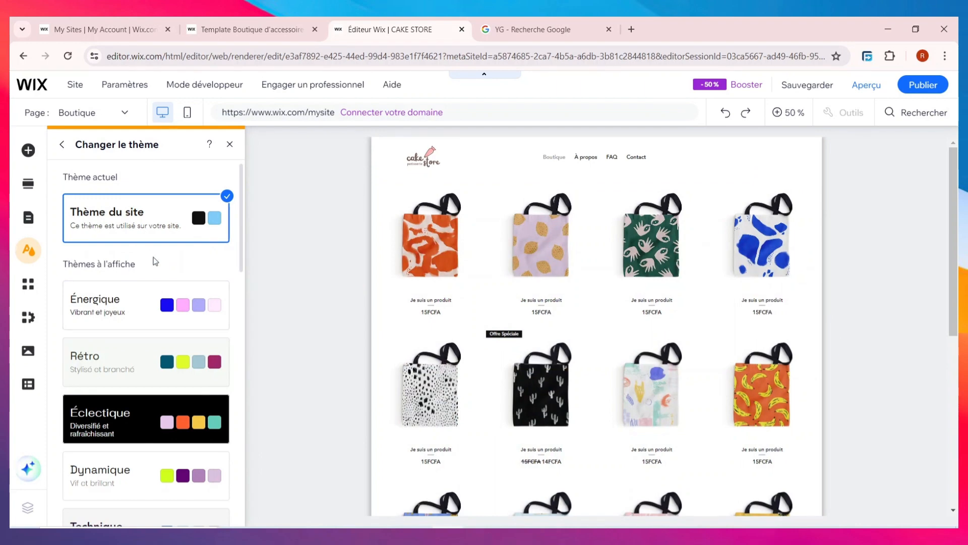
scroll(157, 287, "down", 4)
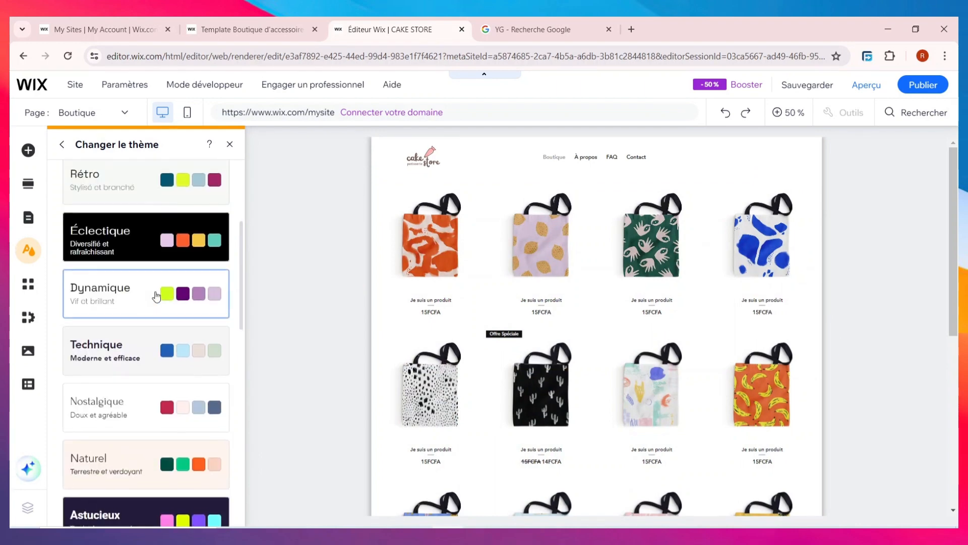
scroll(157, 295, "up", 4)
scroll(156, 301, "down", 3)
scroll(157, 302, "down", 2)
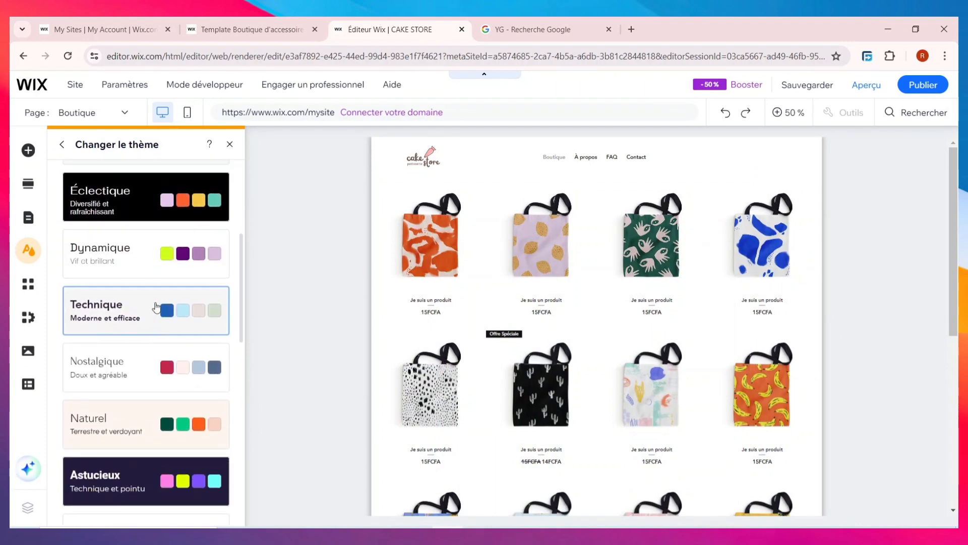
scroll(157, 284, "up", 5)
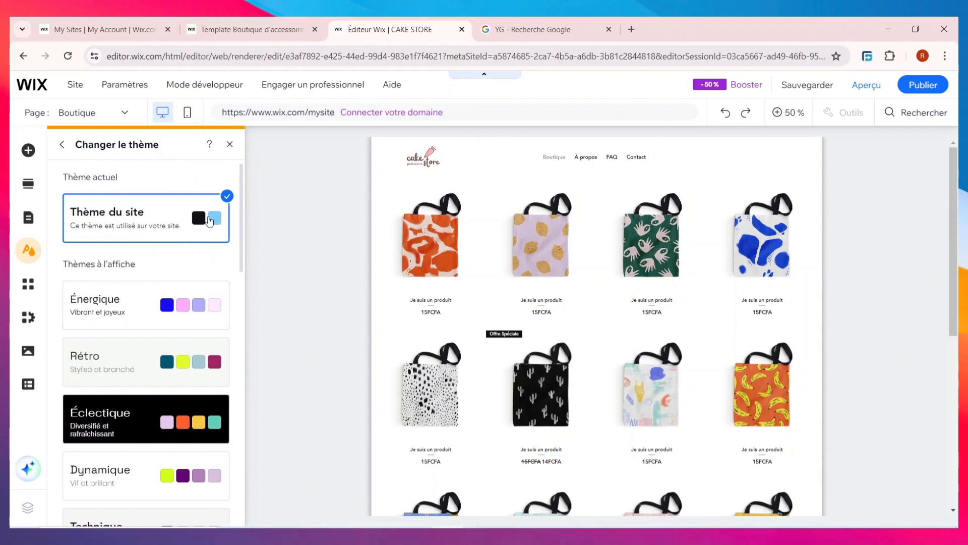
scroll(153, 327, "down", 6)
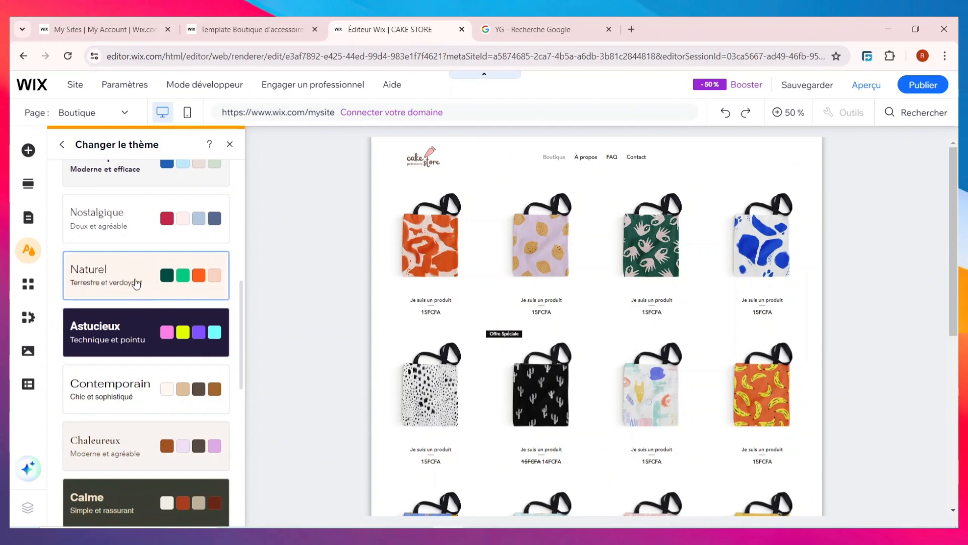
left_click(128, 398)
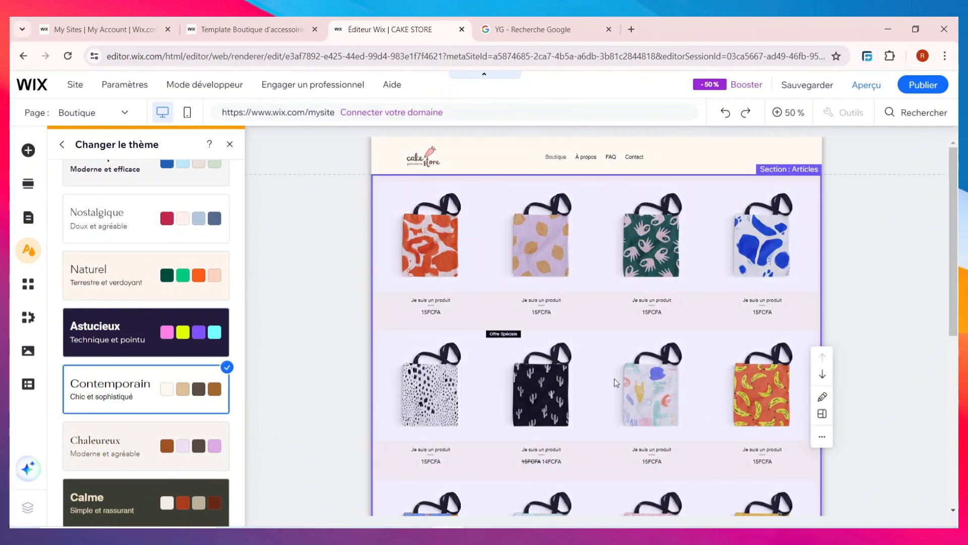
scroll(625, 336, "down", 5)
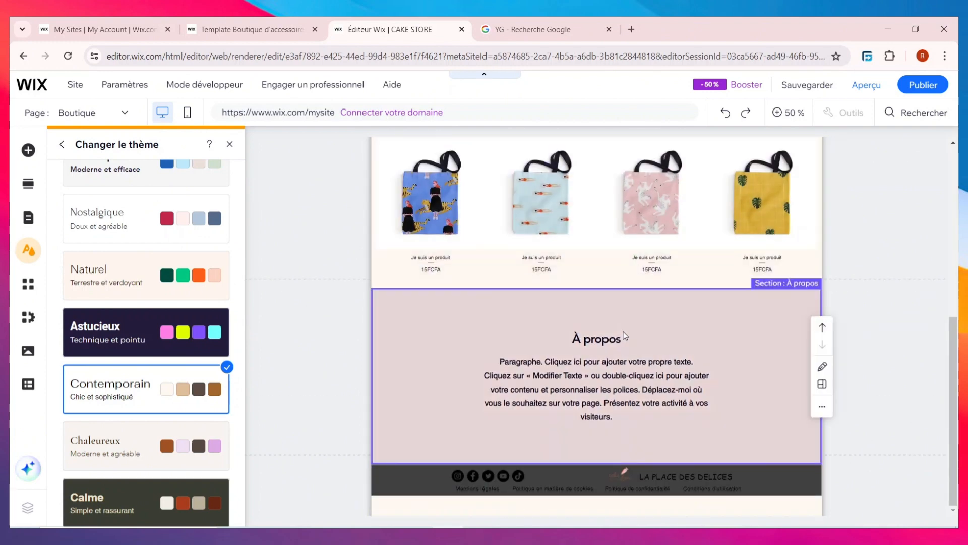
scroll(581, 366, "up", 10)
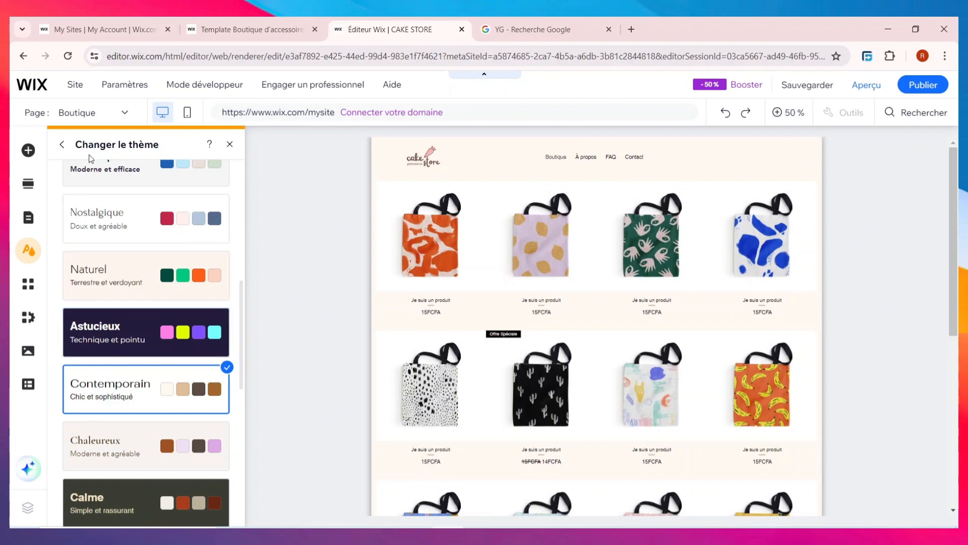
Set the title font of the site's text theme to Marcellus.
left_click(65, 145)
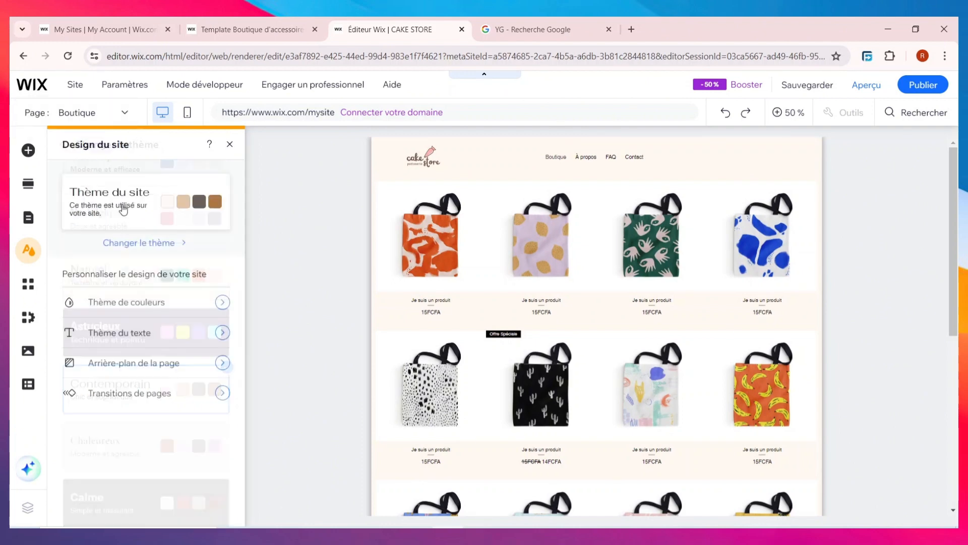
left_click(133, 335)
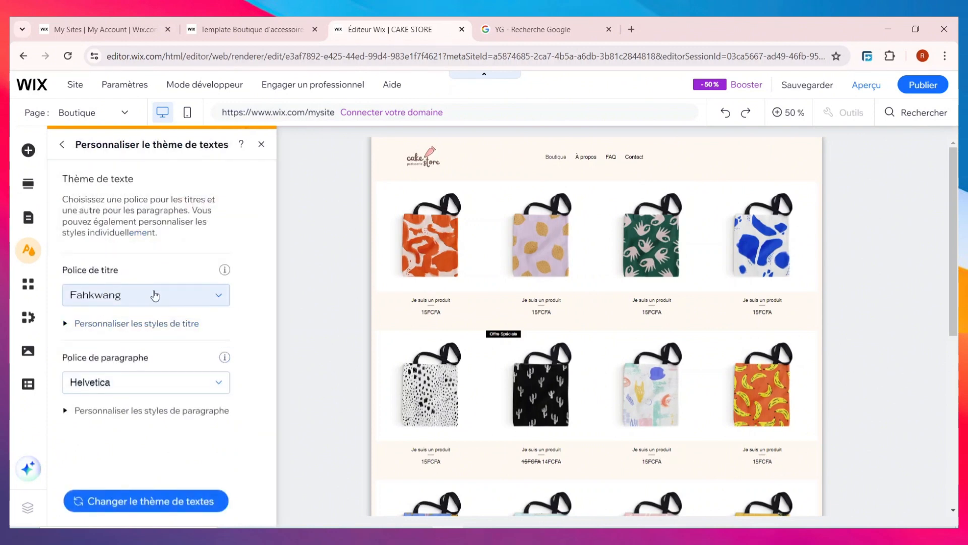
scroll(163, 304, "down", 1)
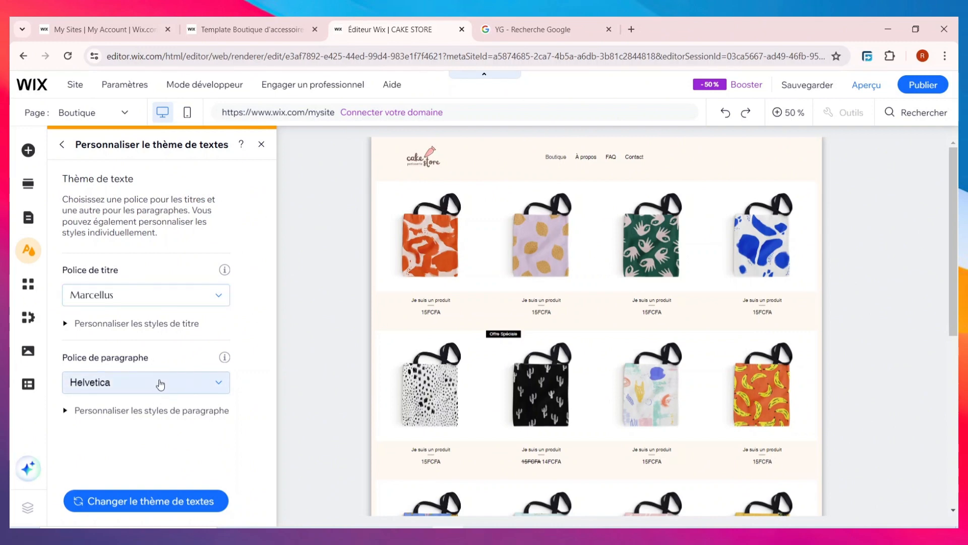
Set the text theme's paragraph font to Comic Sans MS and show the ready-made text themes.
left_click(160, 383)
scroll(147, 437, "down", 2)
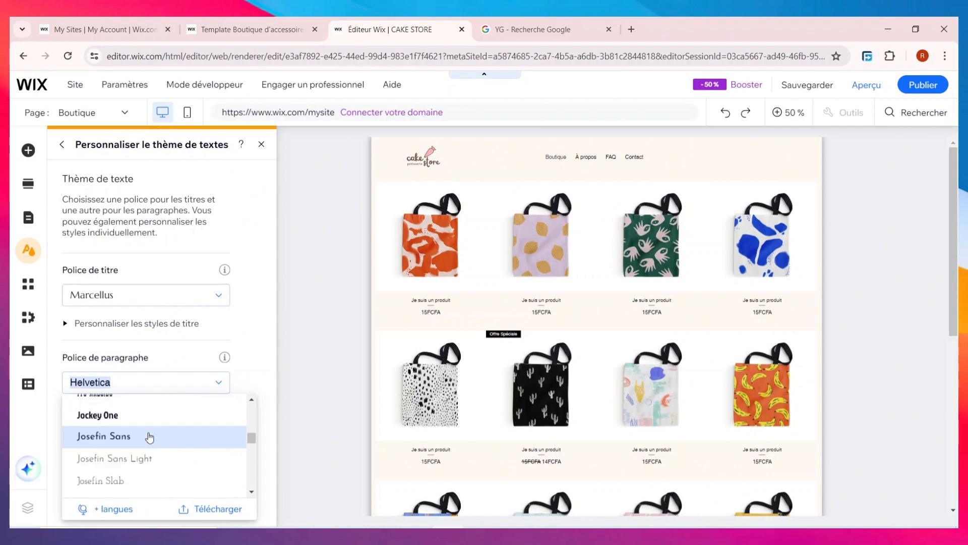
scroll(150, 437, "up", 4)
scroll(150, 437, "up", 6)
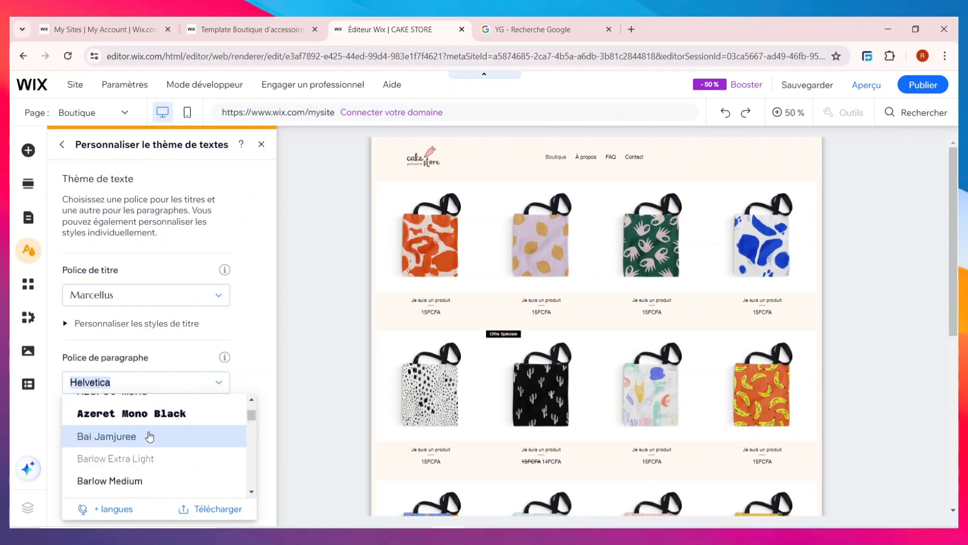
scroll(150, 436, "down", 1)
scroll(149, 435, "down", 4)
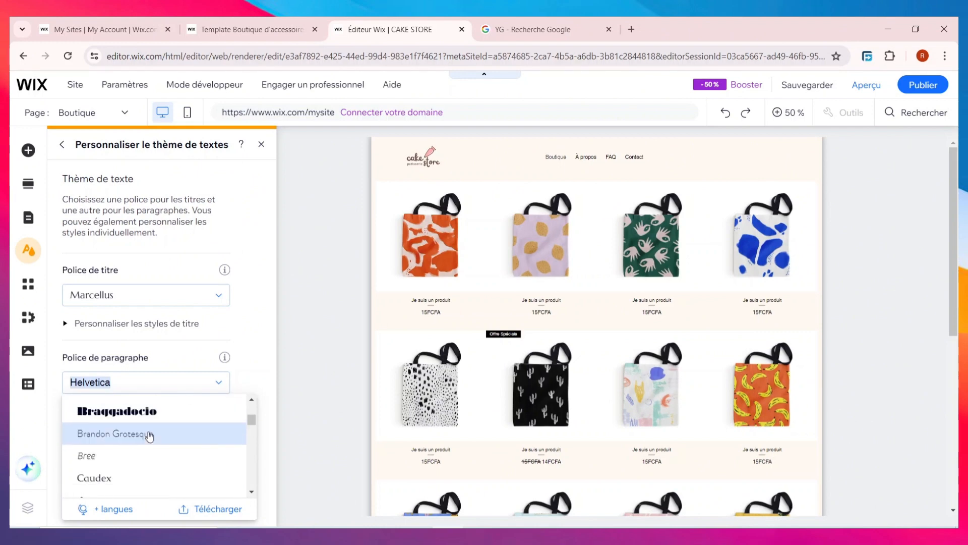
scroll(149, 437, "down", 1)
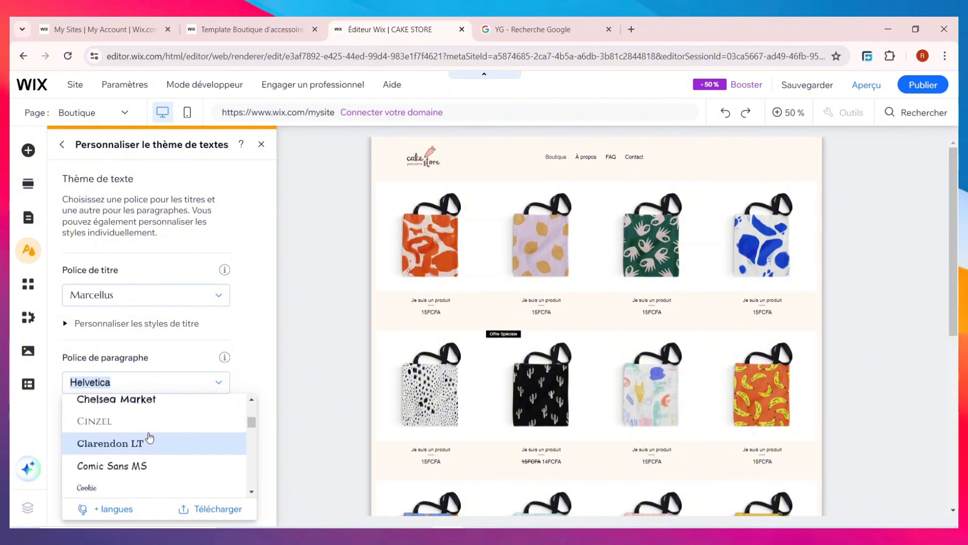
left_click(142, 466)
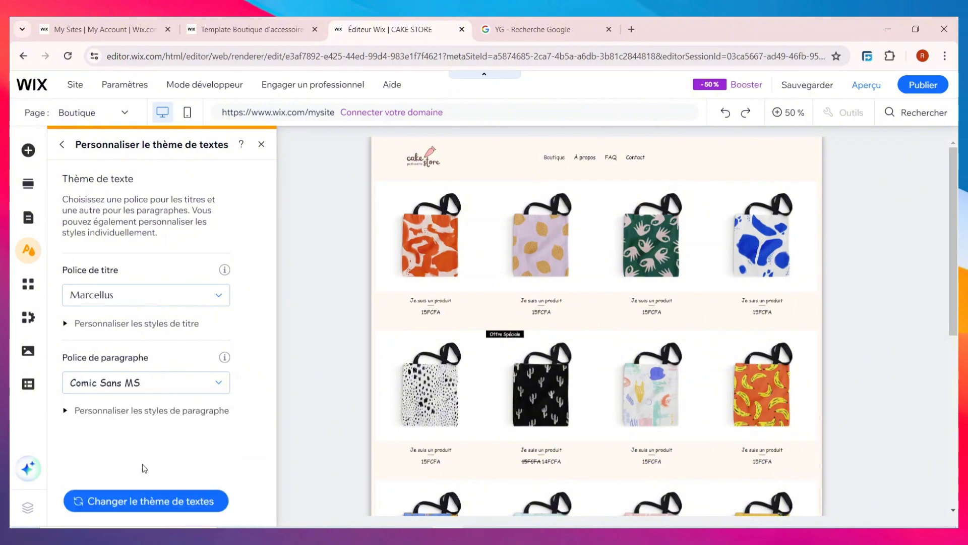
left_click(153, 501)
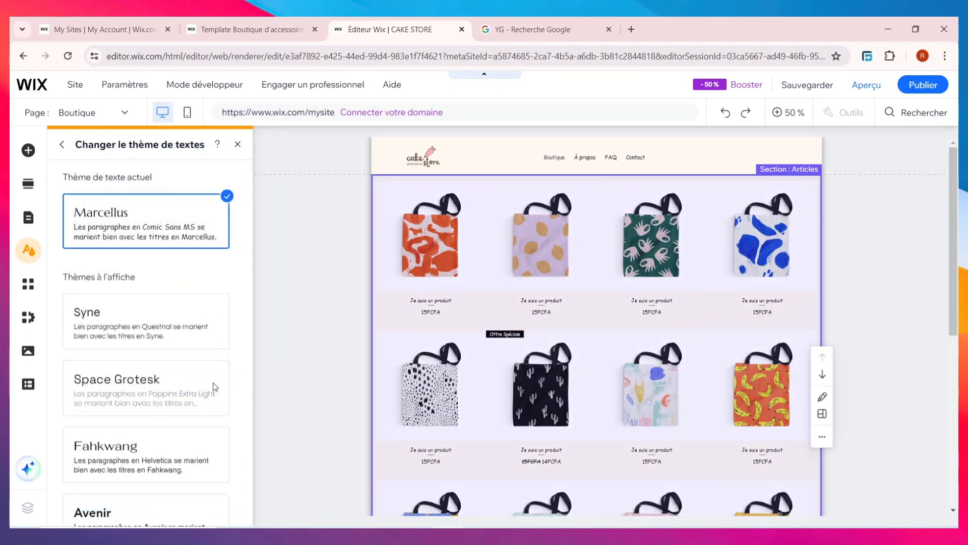
View the Wix App Market and the Mon entreprise tools for Wix Boutique and Wix Formulaires et paiements.
left_click(35, 290)
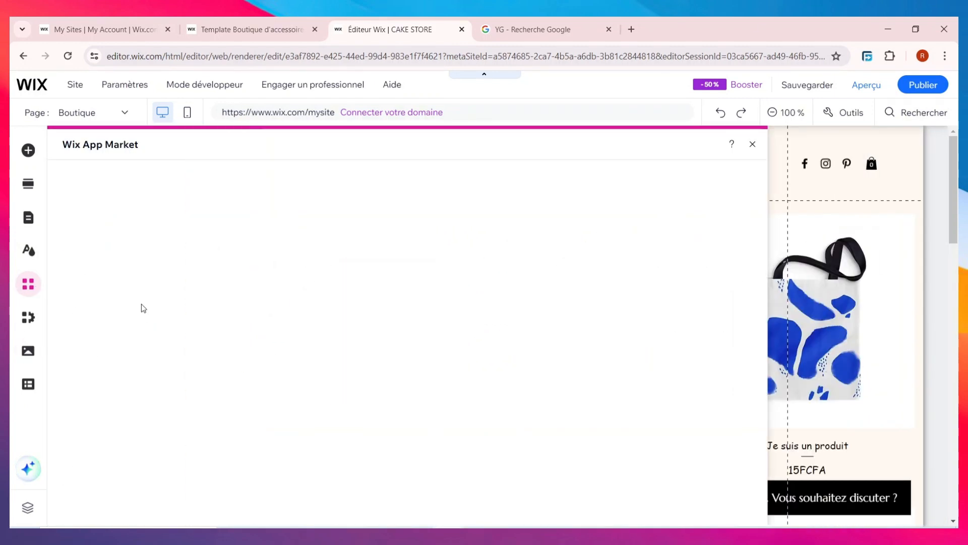
left_click(29, 318)
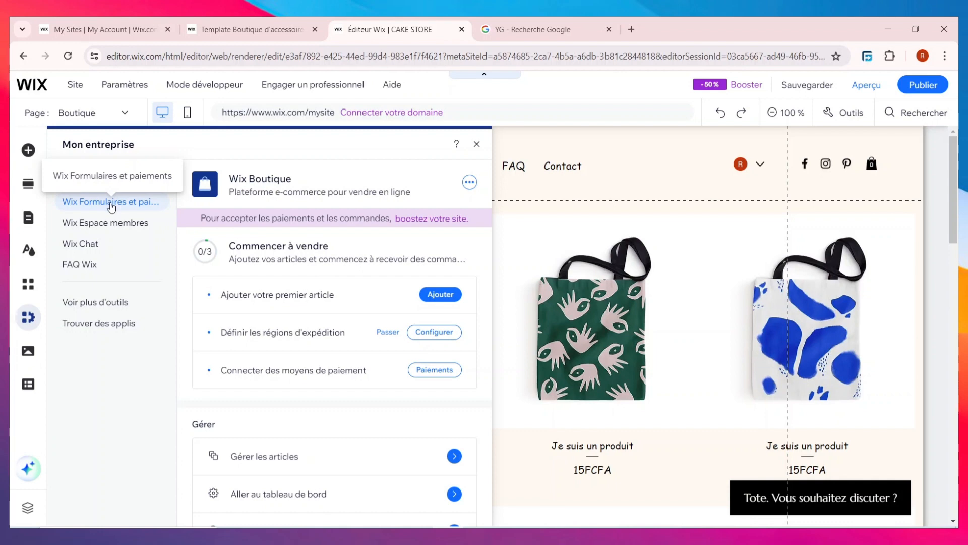
left_click(111, 203)
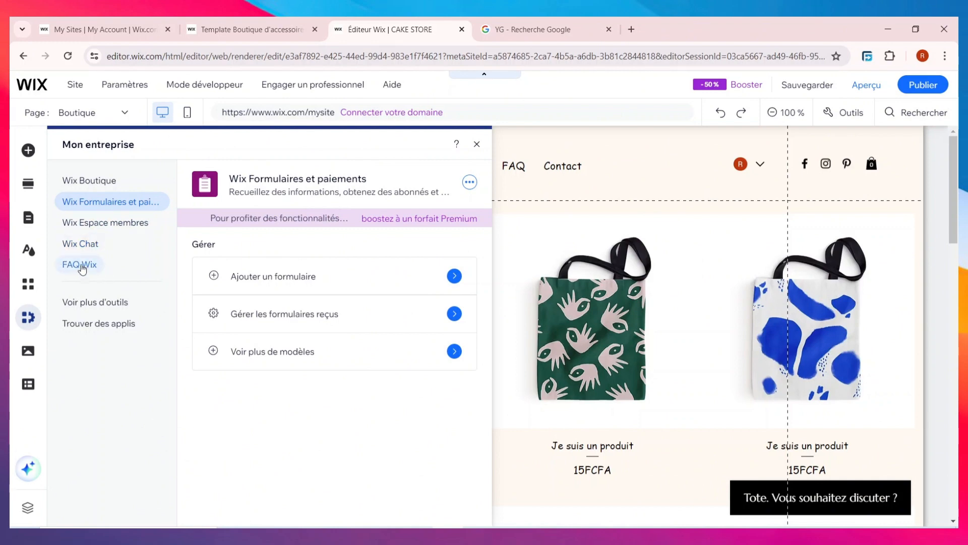
Browse the media library's site files, editing tools, free Wix images and videos, and Shutterstock images.
left_click(26, 354)
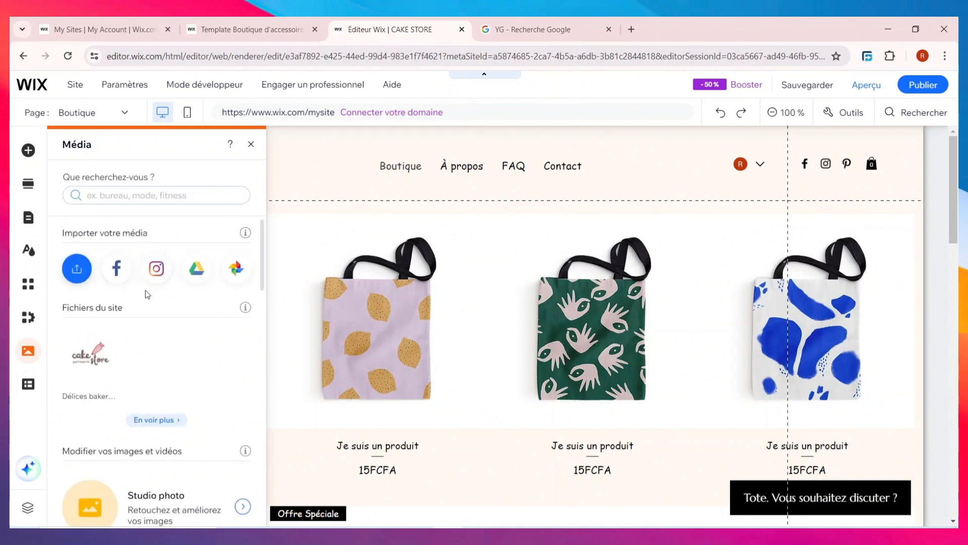
scroll(161, 303, "down", 5)
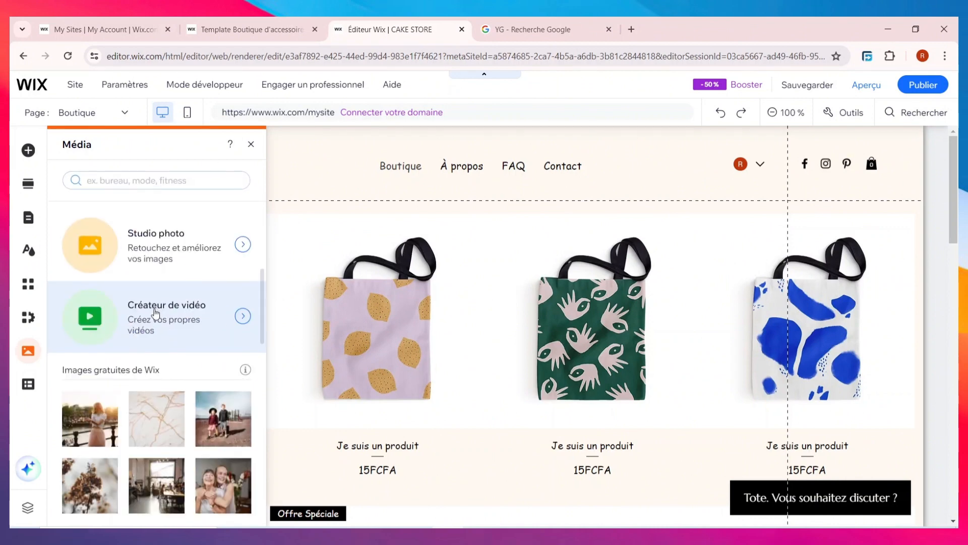
scroll(154, 315, "down", 5)
scroll(151, 316, "up", 2)
scroll(150, 319, "down", 3)
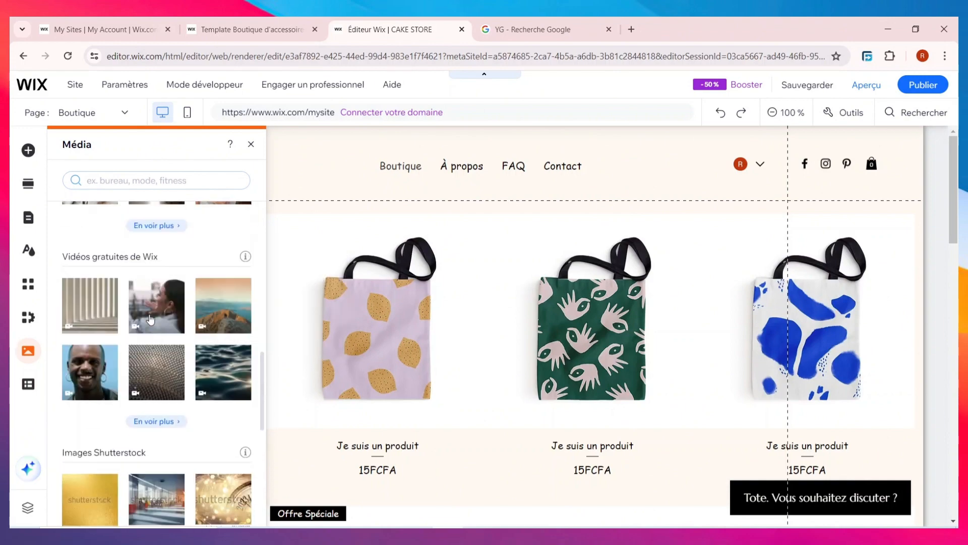
scroll(150, 318, "down", 1)
scroll(163, 345, "down", 4)
scroll(163, 346, "up", 3)
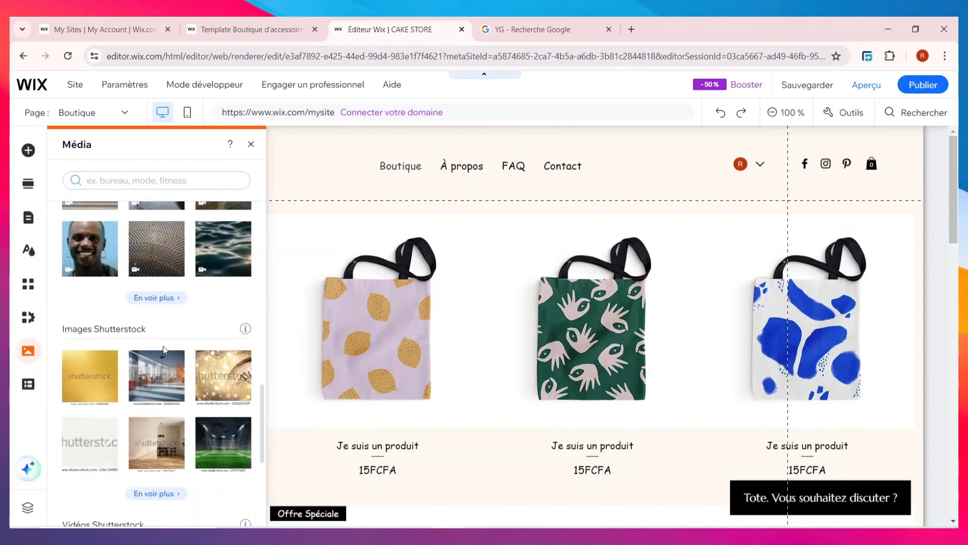
scroll(162, 346, "down", 3)
scroll(162, 348, "up", 7)
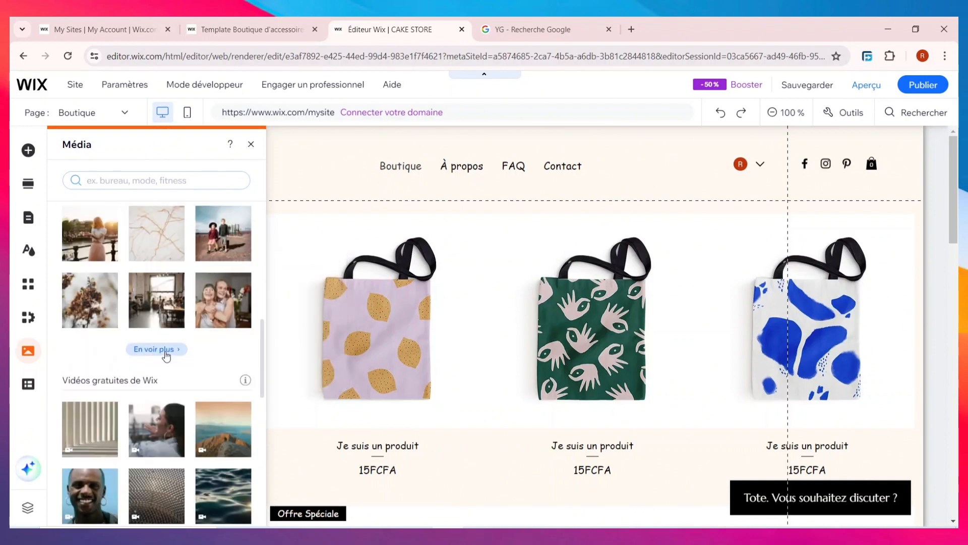
Look at the CMS introduction for managing site content, then close it without adding it to the site.
scroll(166, 356, "up", 6)
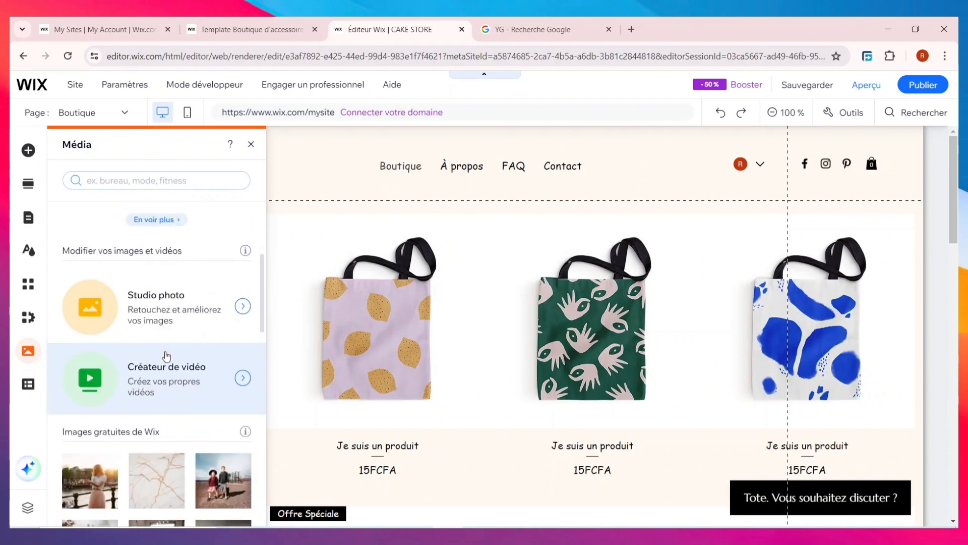
left_click(31, 385)
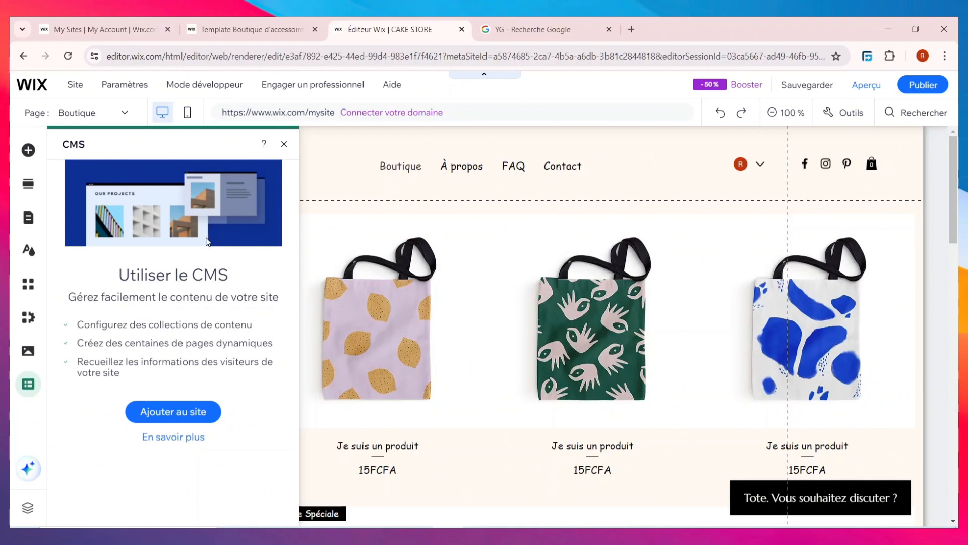
left_click(283, 146)
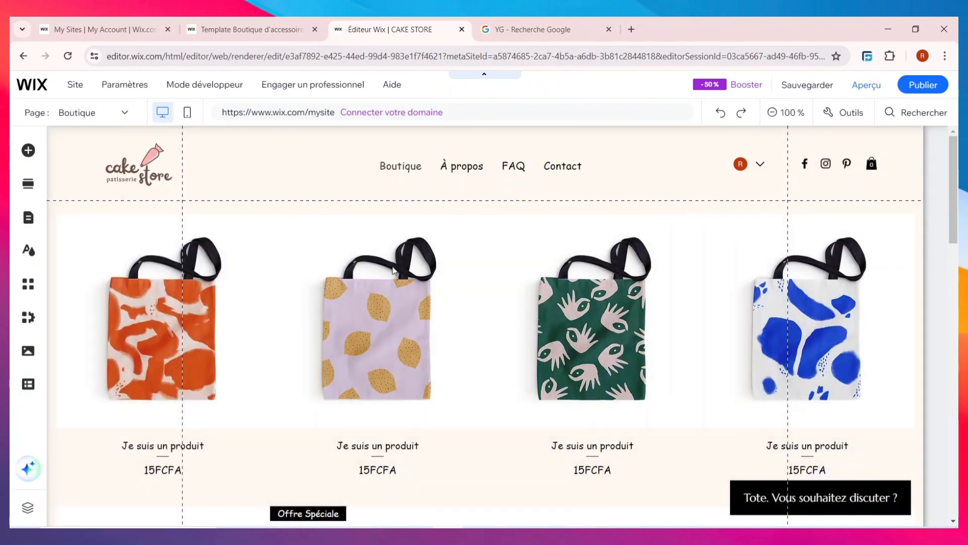
Add the ready-made Bienvenue section with the dune background and centred text box directly below the Boutique page's header.
scroll(360, 426, "down", 10)
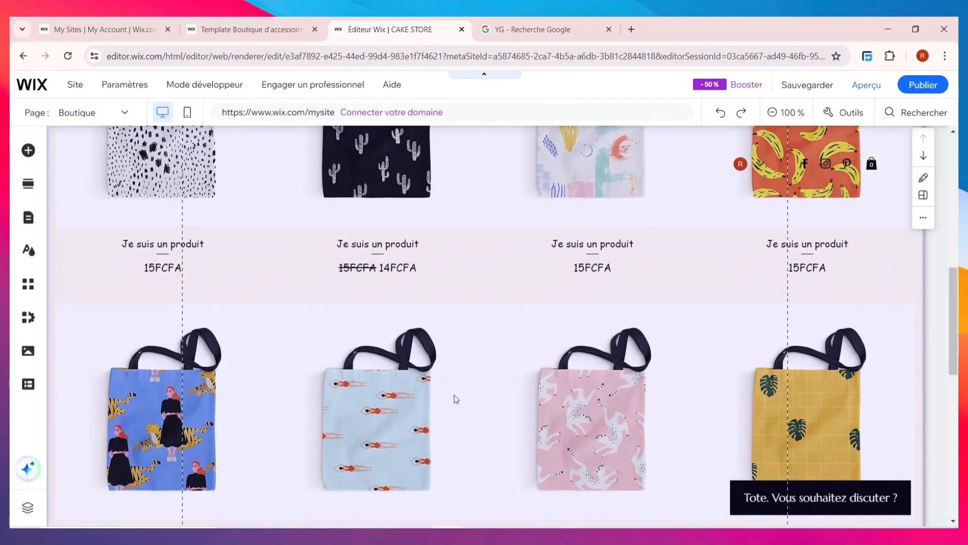
scroll(334, 364, "up", 10)
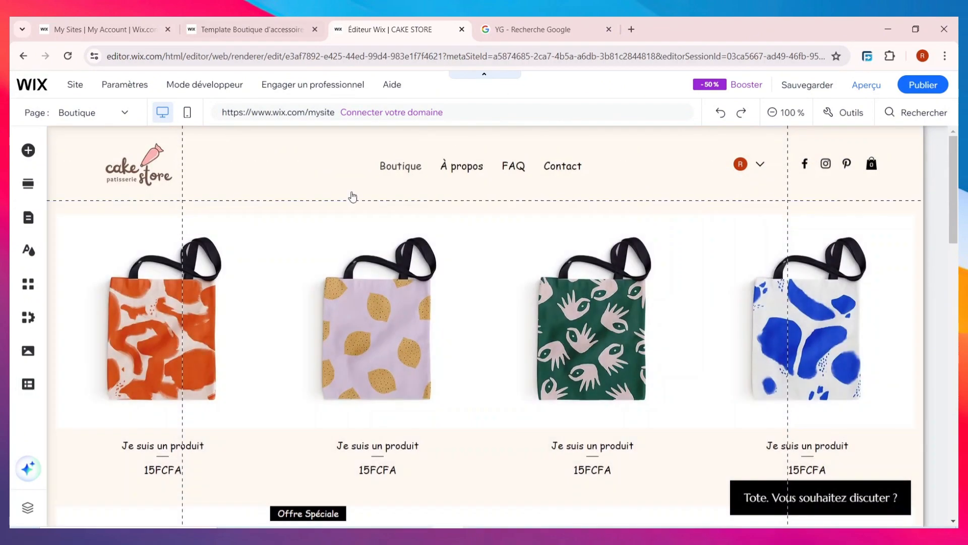
scroll(440, 348, "down", 15)
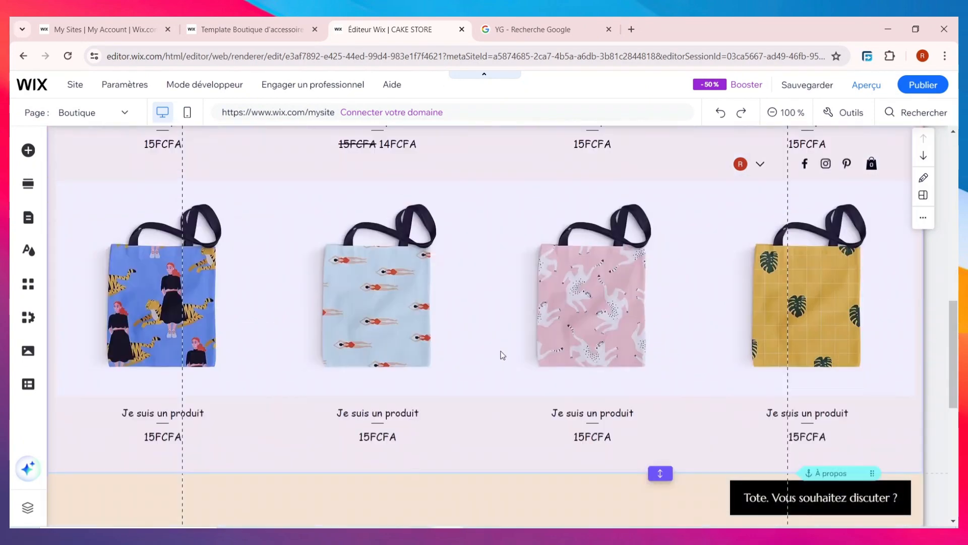
scroll(504, 357, "up", 15)
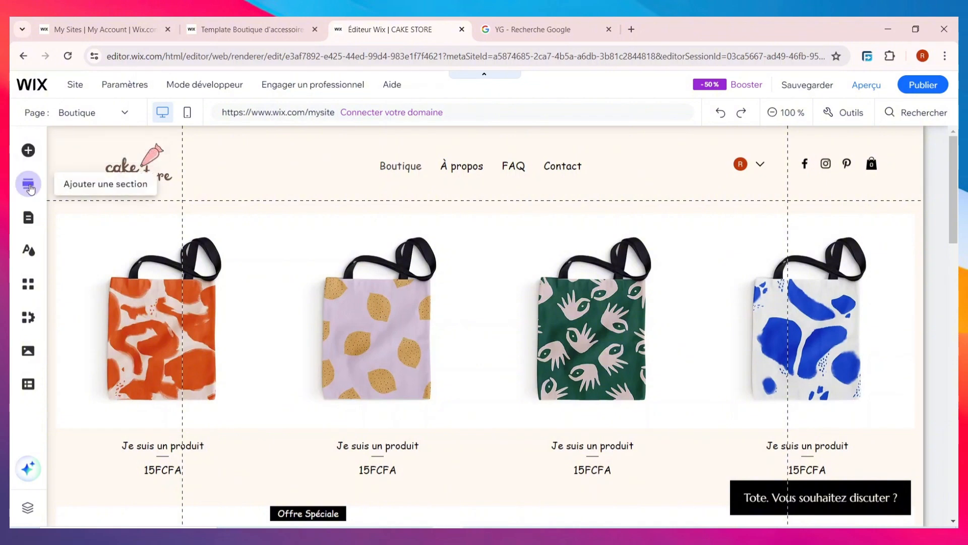
left_click(29, 185)
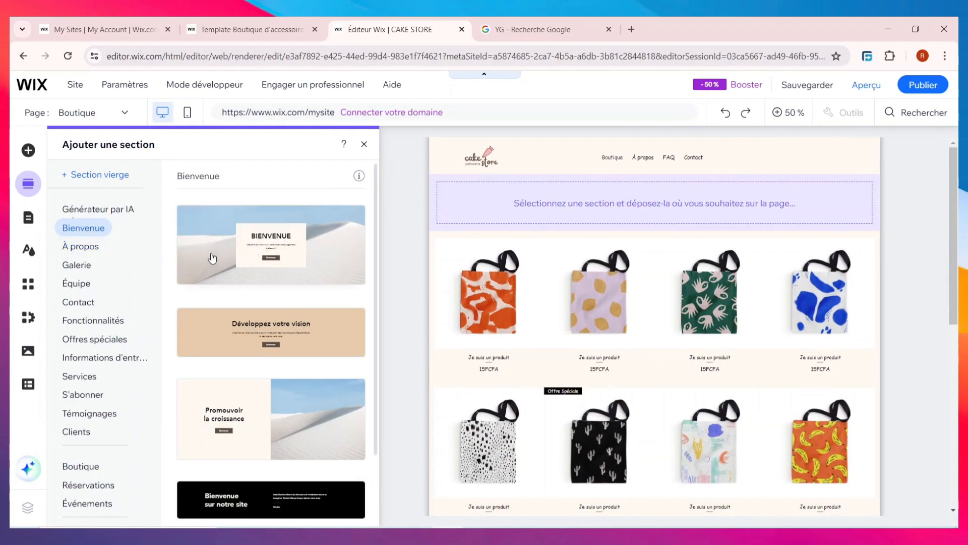
left_click_drag(248, 248, 650, 219)
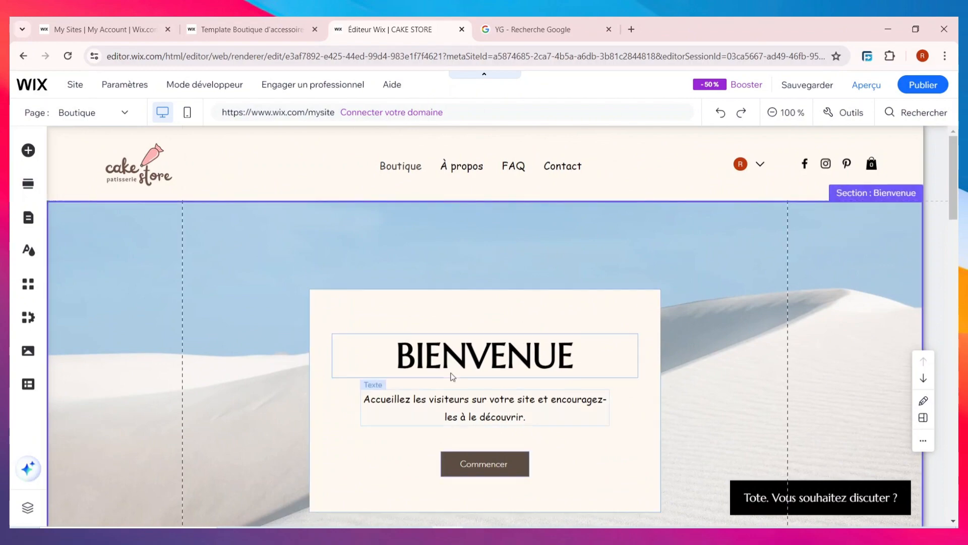
scroll(452, 380, "down", 6)
scroll(452, 386, "up", 5)
scroll(451, 387, "up", 2)
Upload the image file aff from the Documents folder as a background image for the Bienvenue section.
left_click(270, 351)
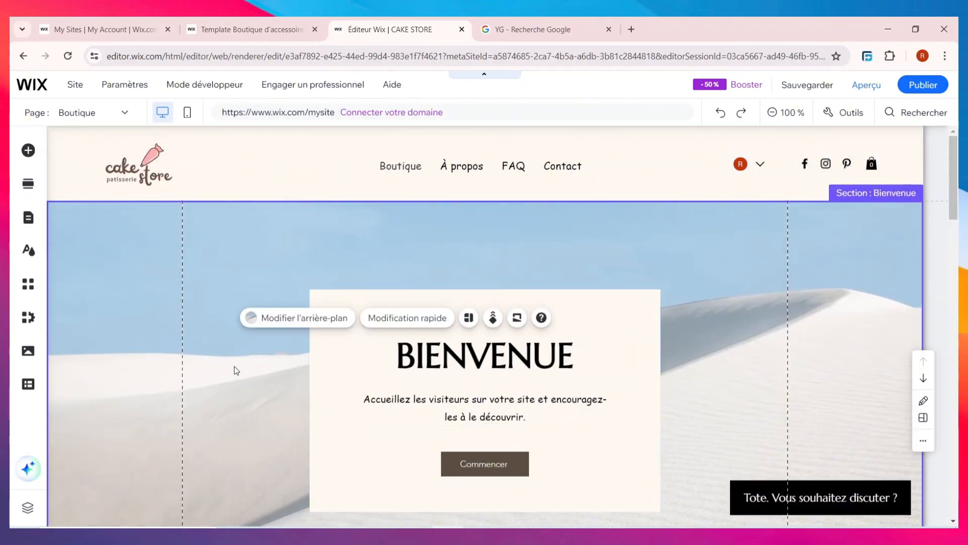
left_click(282, 324)
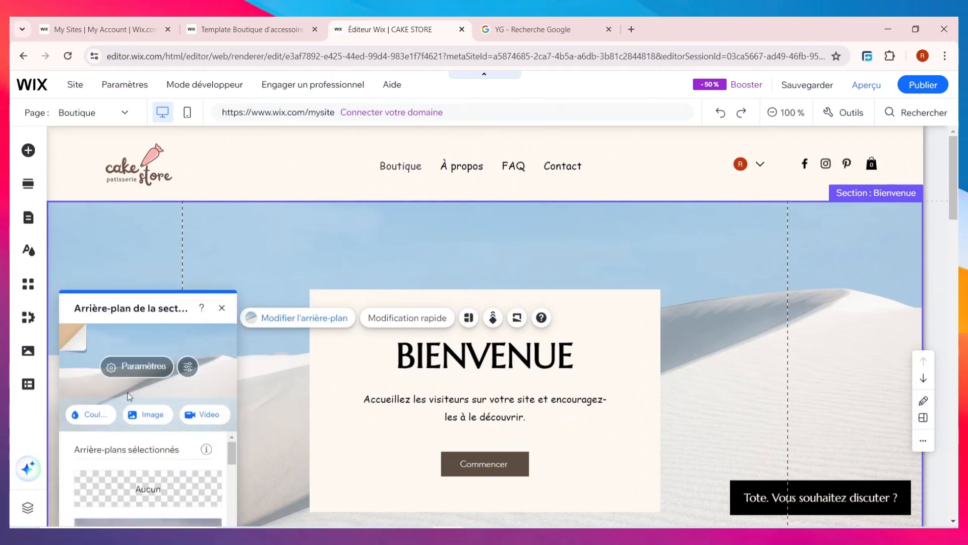
left_click(152, 415)
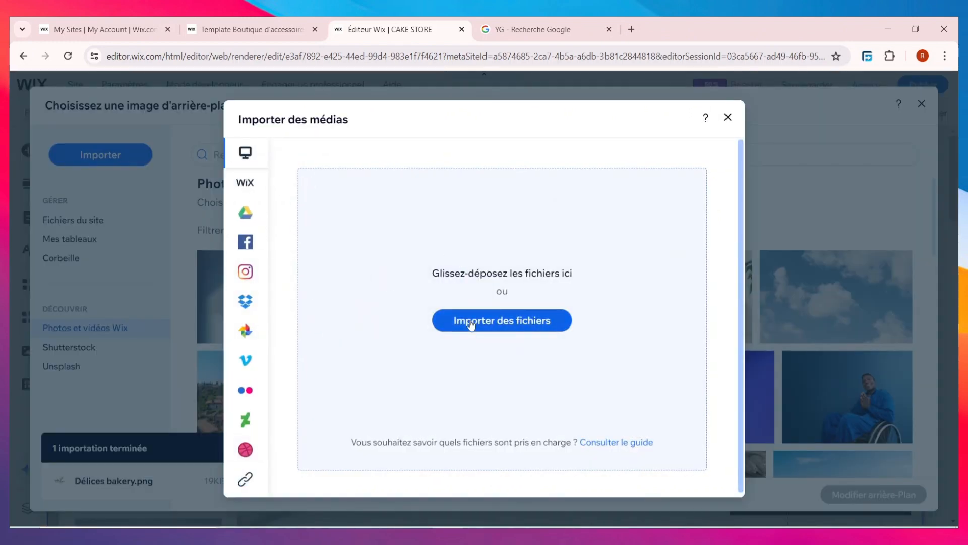
left_click(471, 324)
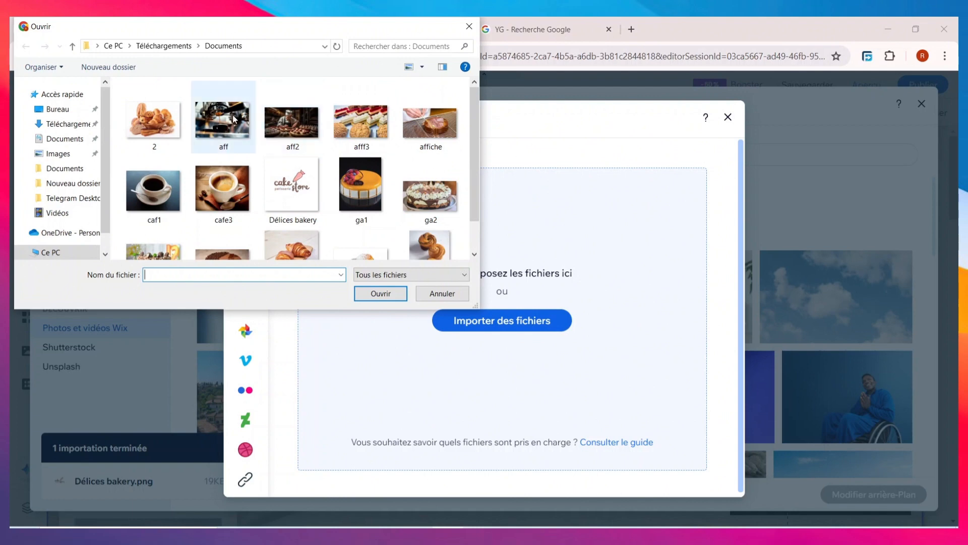
scroll(263, 171, "down", 1)
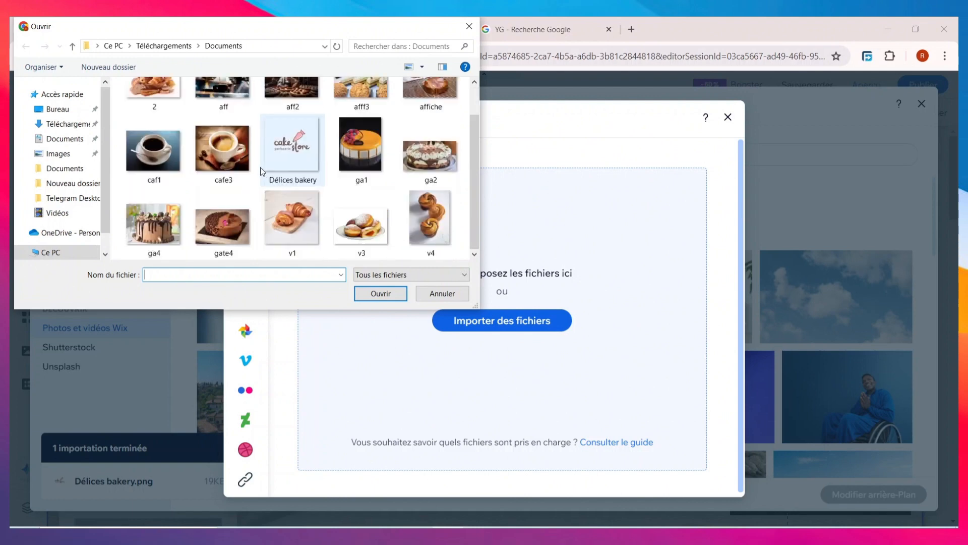
scroll(262, 171, "up", 1)
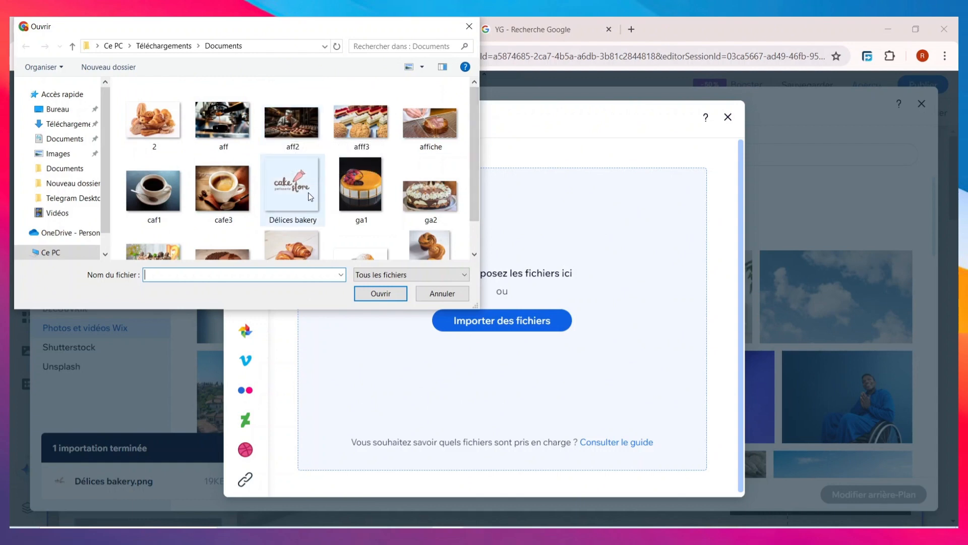
scroll(307, 192, "down", 1)
scroll(309, 199, "up", 1)
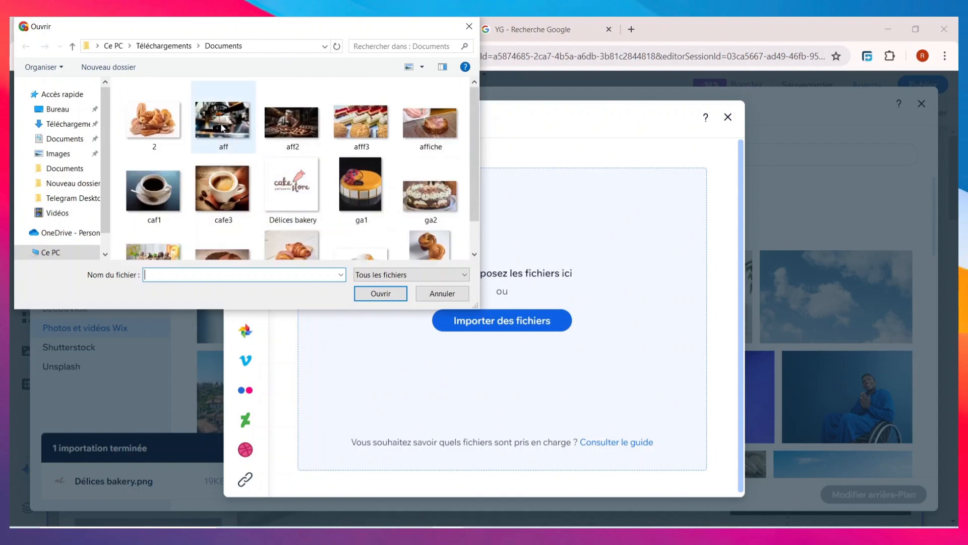
left_click(222, 128)
left_click(386, 293)
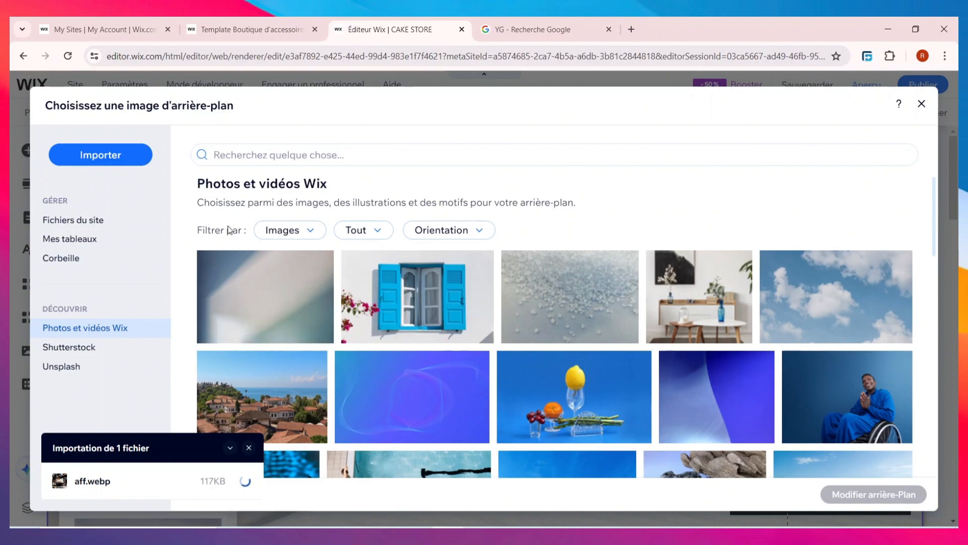
Look through the Wix background photos and show the Unsplash photo collection.
scroll(523, 347, "down", 2)
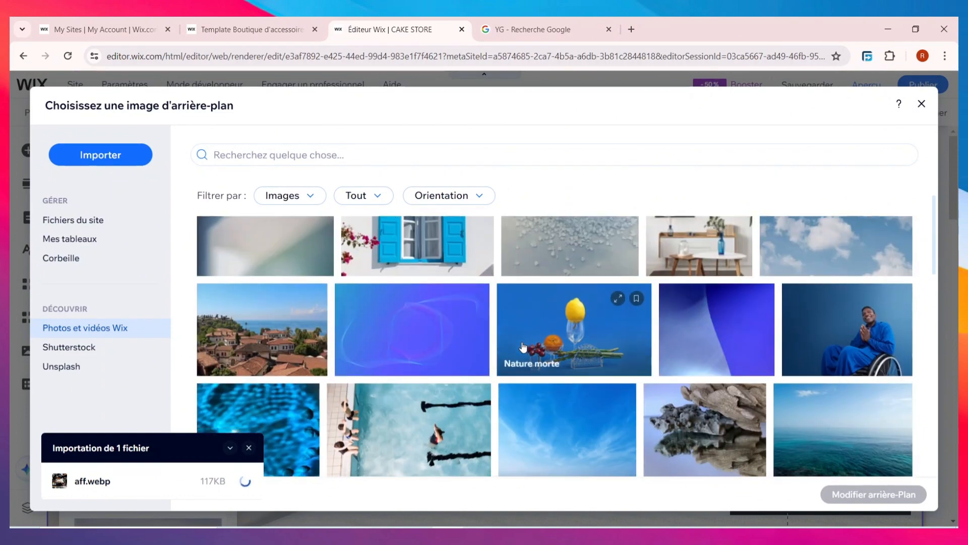
scroll(523, 347, "down", 5)
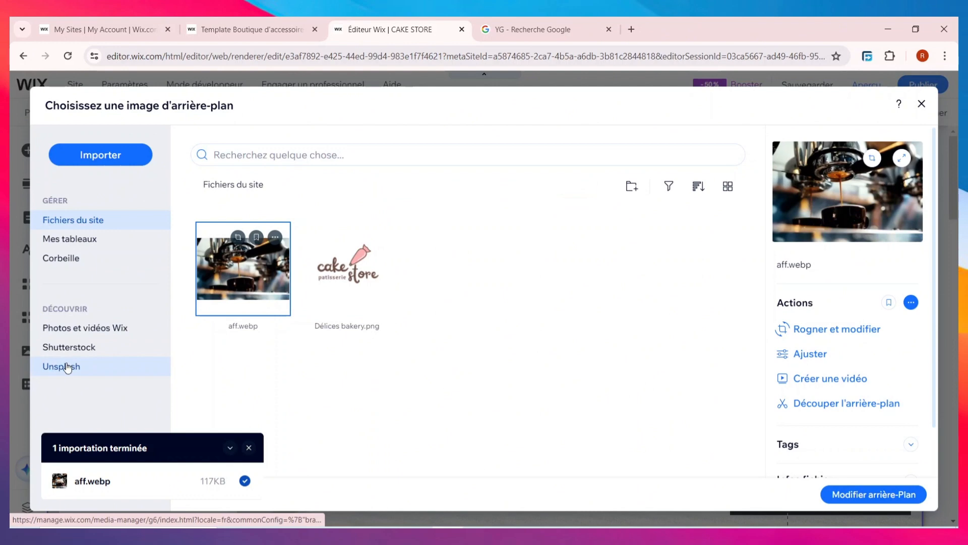
left_click(65, 366)
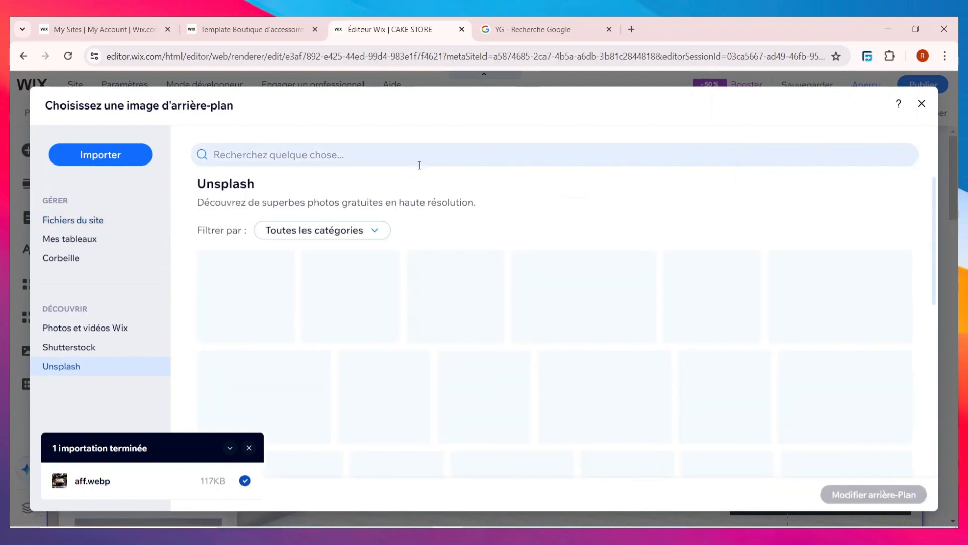
Search Unsplash for "GATEAU" and browse the cake photos as possible section backgrounds.
left_click(421, 164)
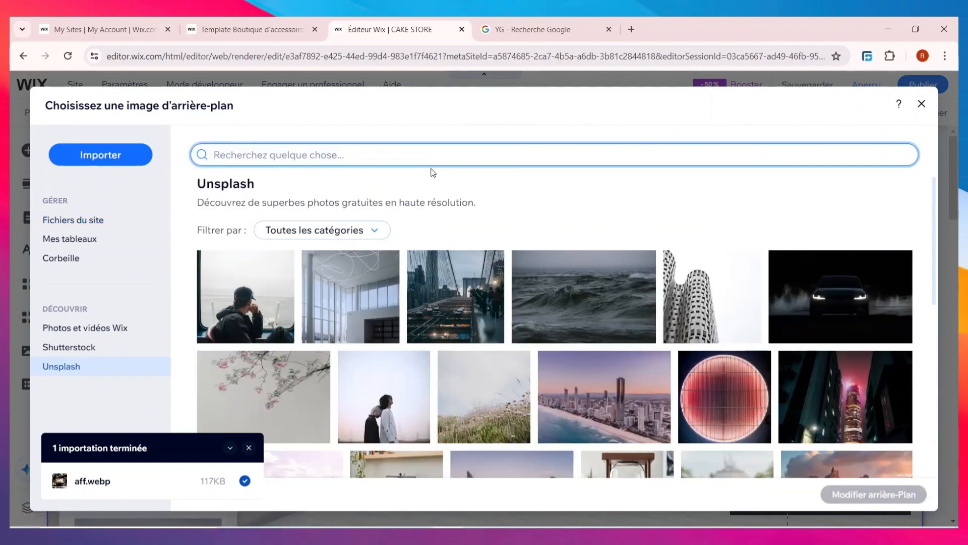
type("GATEA")
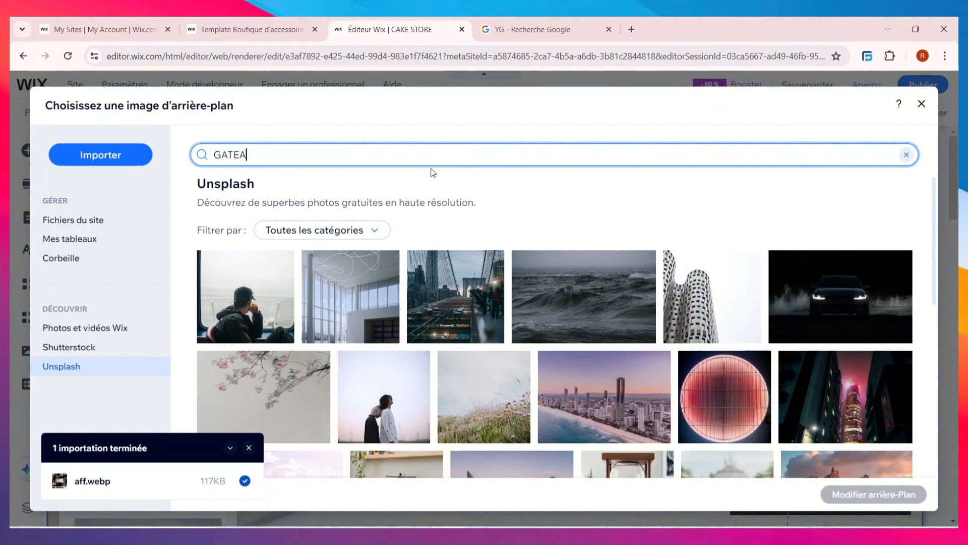
type("U")
key("Return")
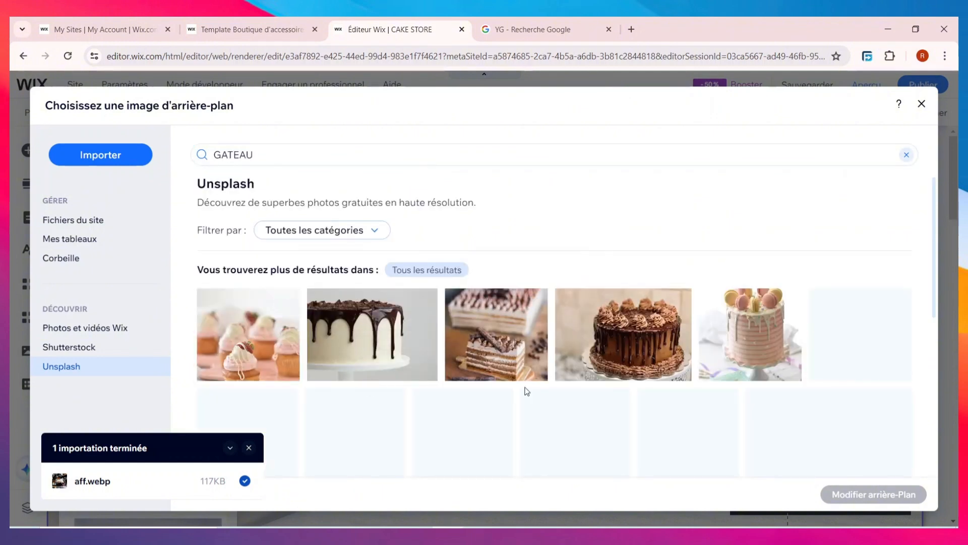
scroll(537, 372, "down", 10)
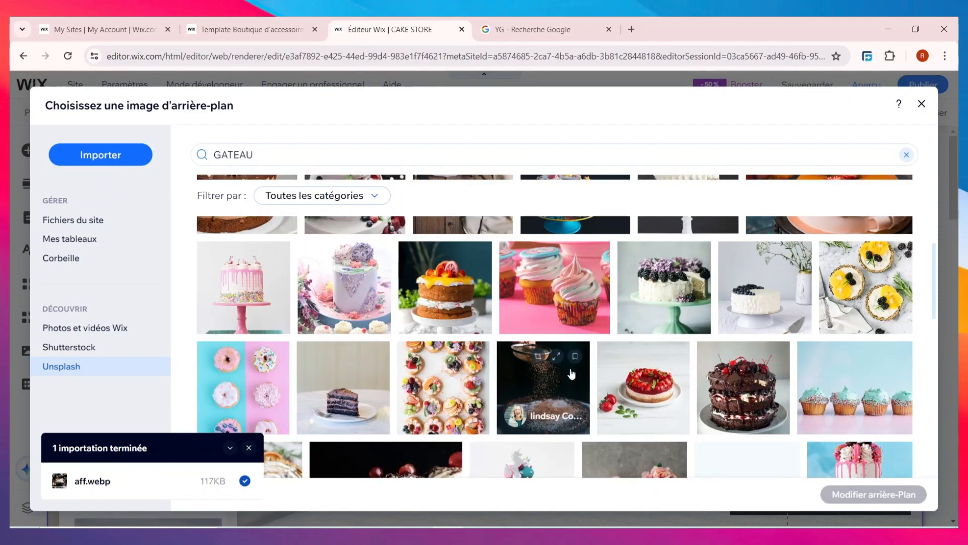
scroll(571, 373, "up", 8)
scroll(571, 373, "up", 3)
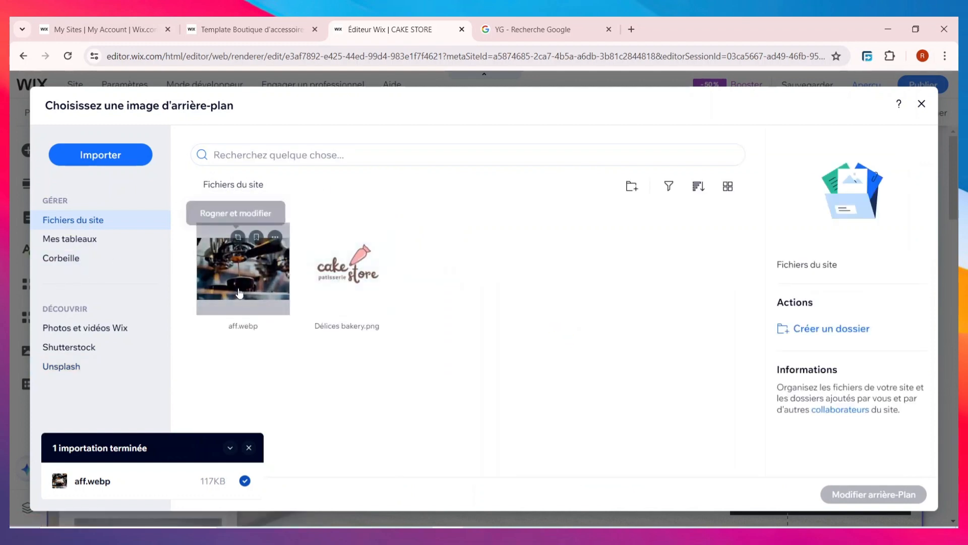
Apply aff.webp from the site files as the Bienvenue section's background and check how it looks on the page.
left_click(222, 267)
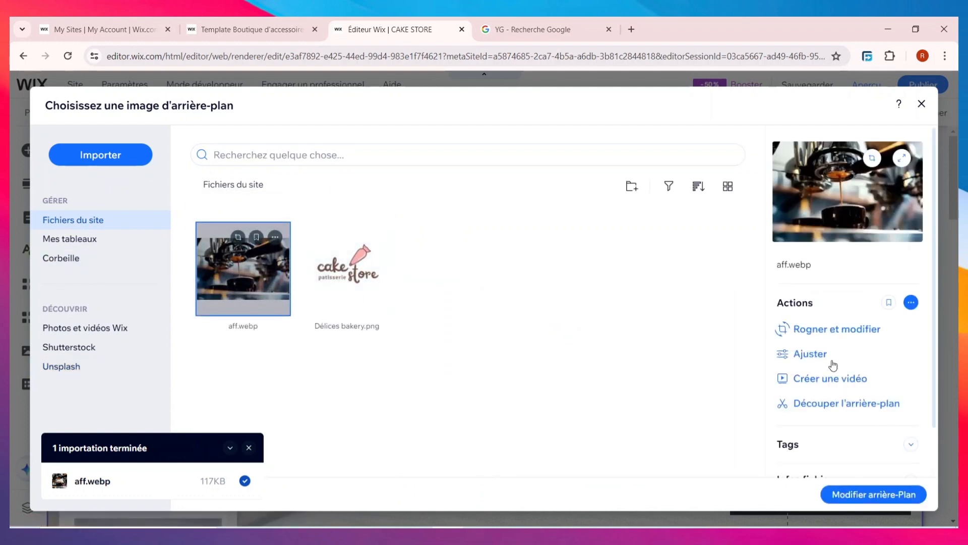
left_click(867, 494)
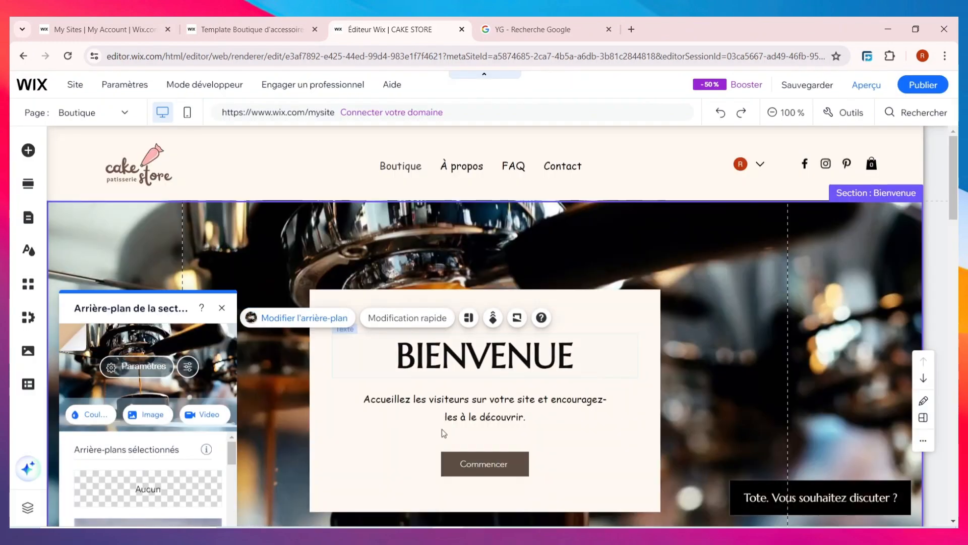
scroll(635, 316, "down", 2)
scroll(656, 322, "up", 2)
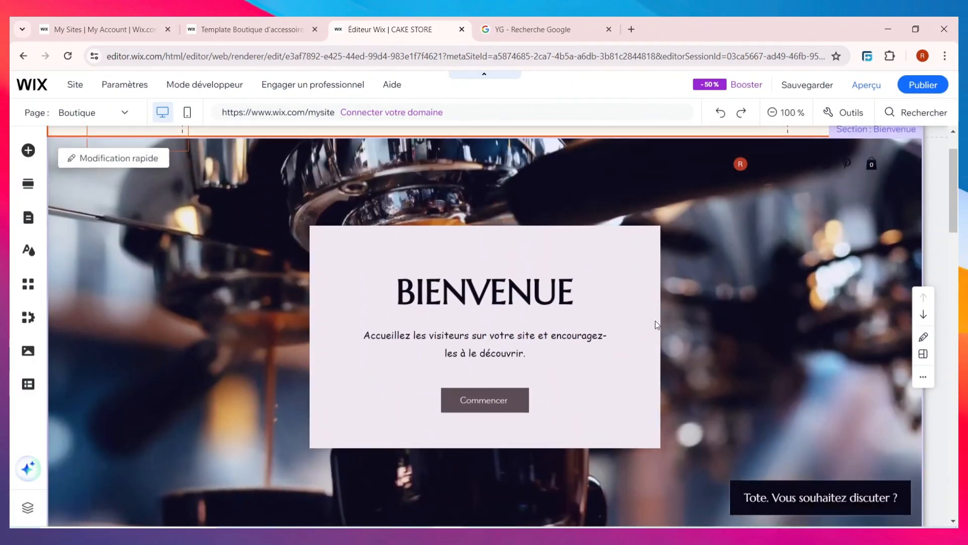
scroll(590, 226, "down", 1)
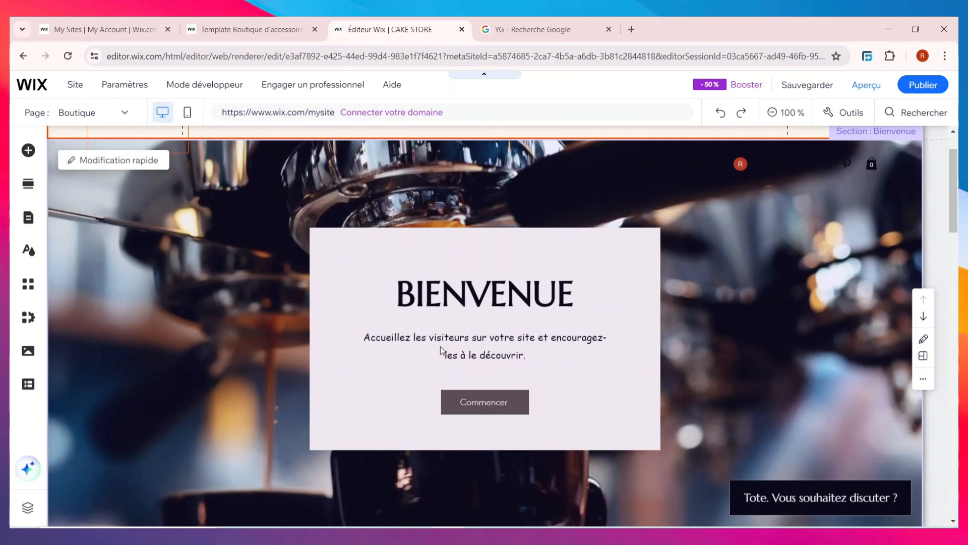
scroll(289, 323, "down", 1)
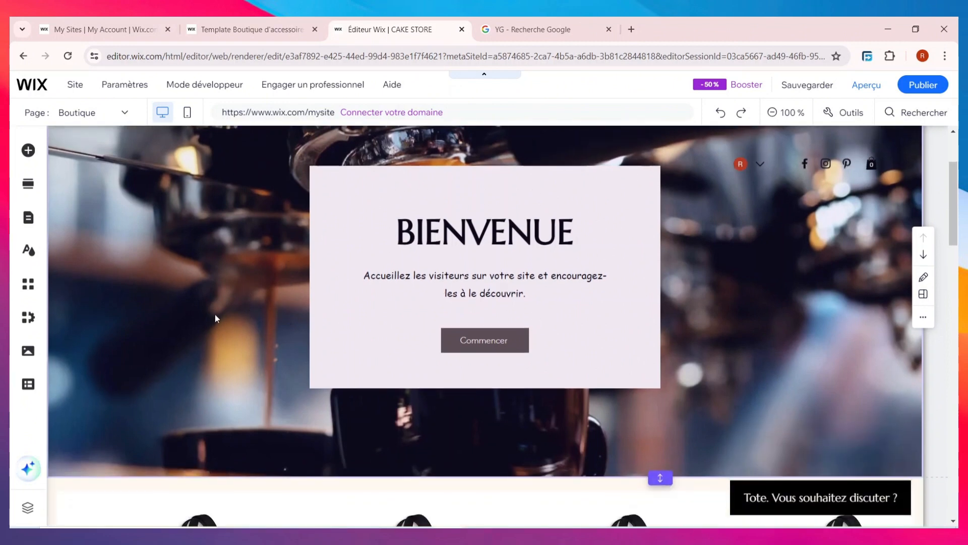
scroll(224, 297, "up", 2)
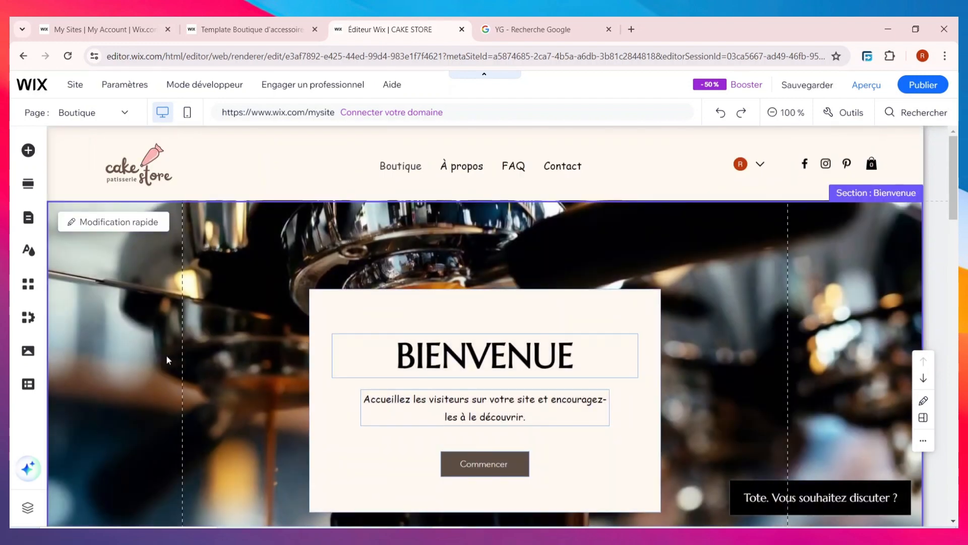
Replace the Bienvenue section's background with the ga4 cake image imported from the computer's Documents folder.
left_click(170, 356)
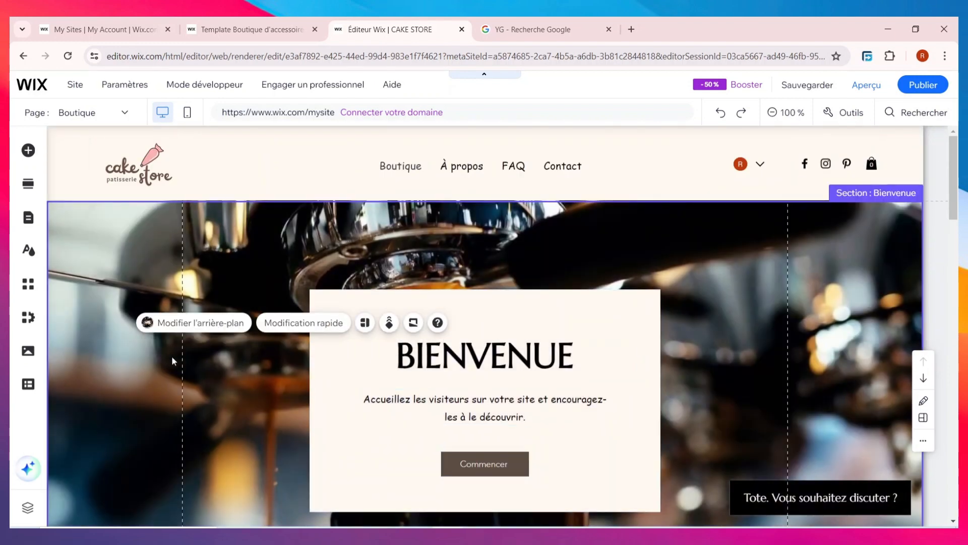
left_click(219, 323)
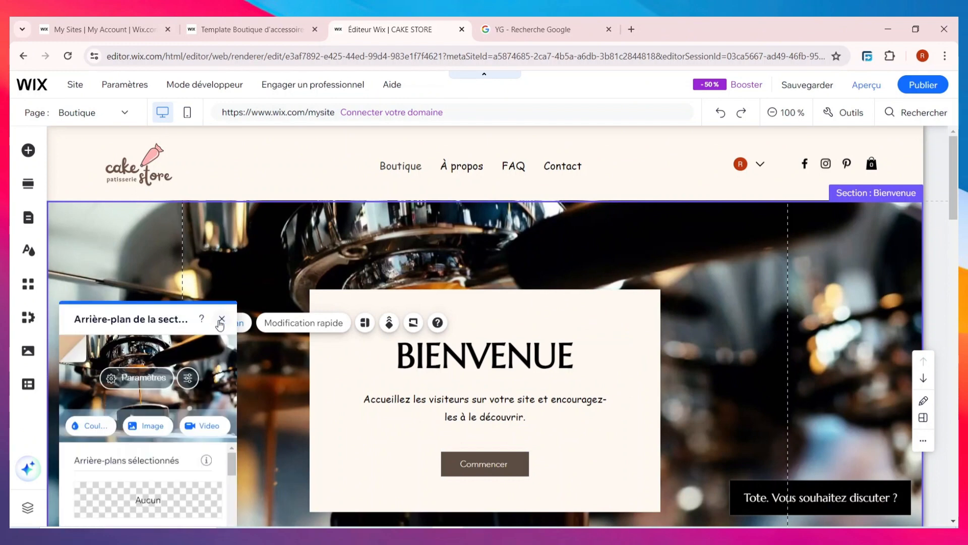
left_click(146, 425)
left_click(127, 157)
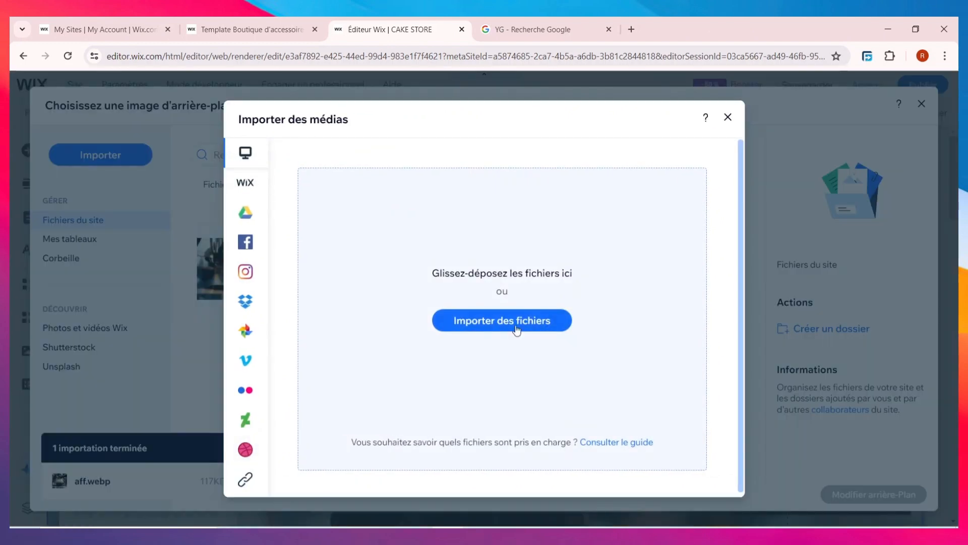
left_click(516, 330)
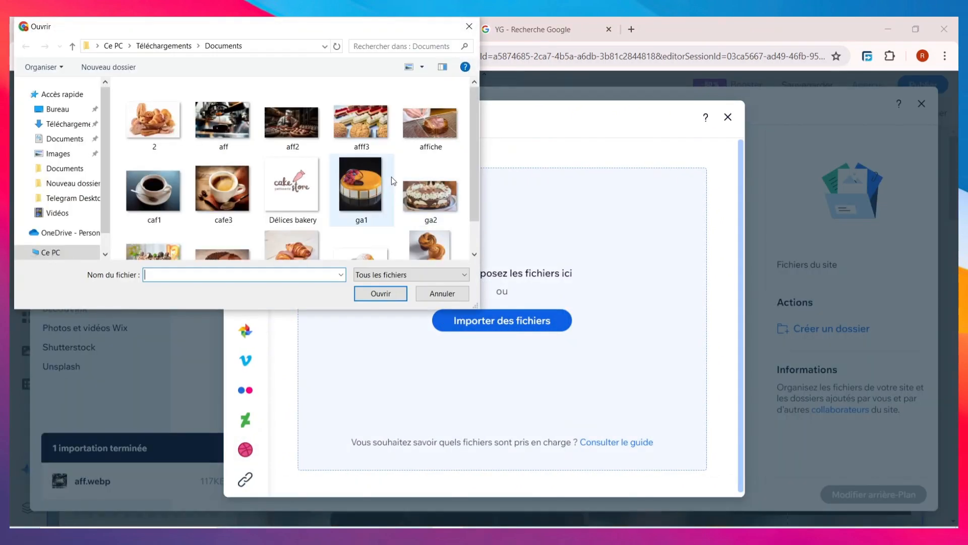
scroll(391, 177, "down", 1)
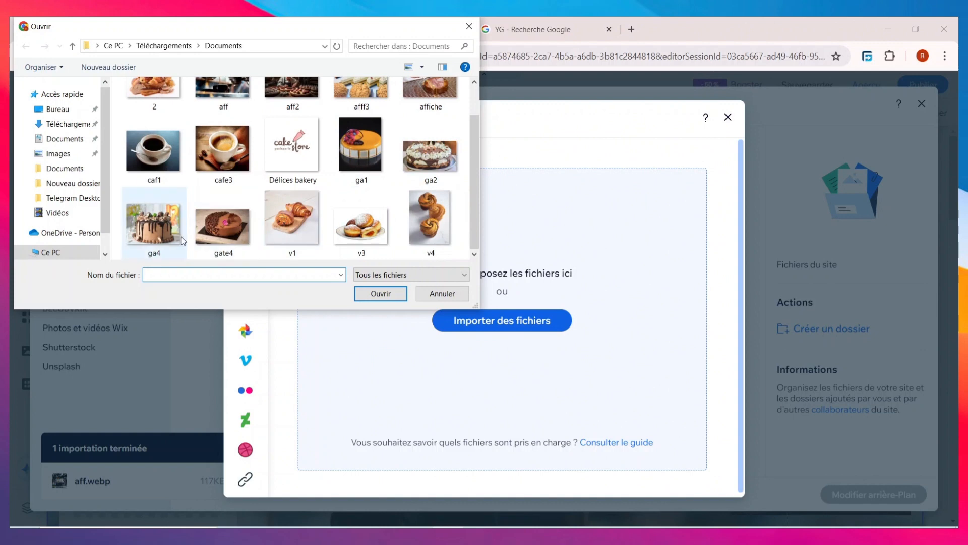
scroll(235, 205, "up", 1)
scroll(235, 205, "down", 1)
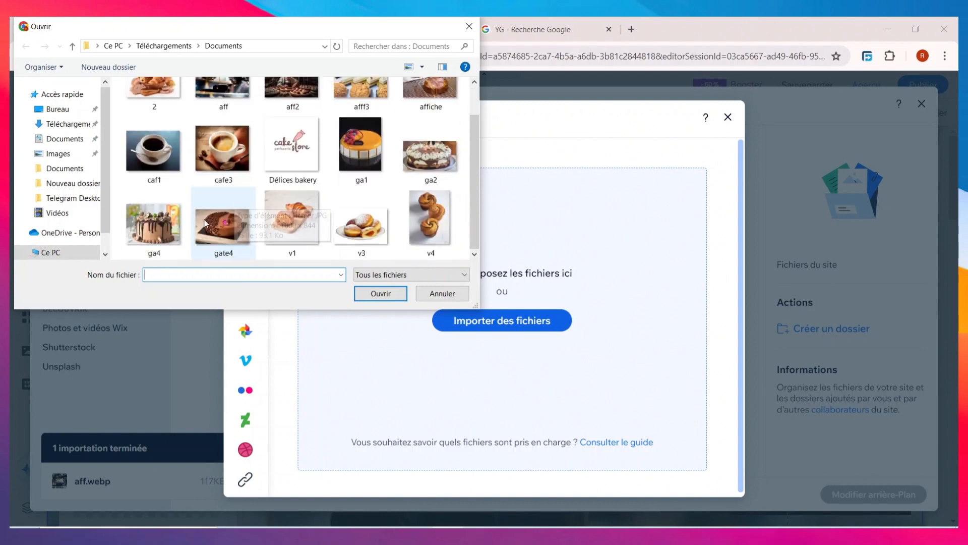
left_click(156, 231)
left_click(383, 294)
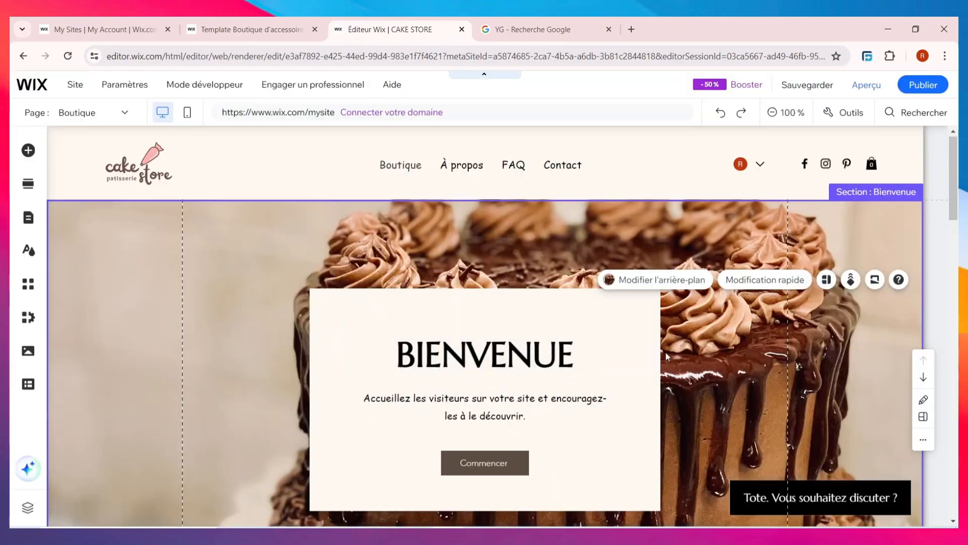
scroll(664, 351, "down", 5)
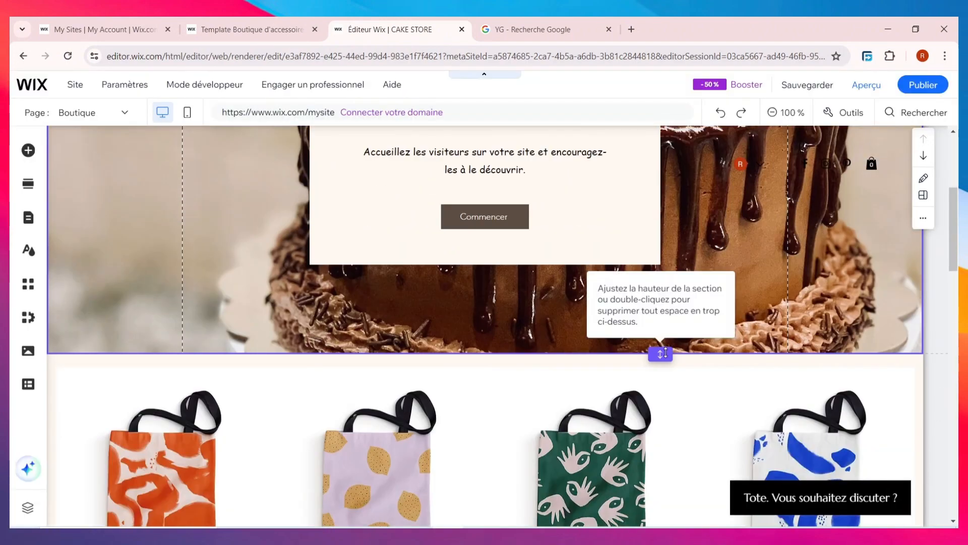
scroll(655, 352, "up", 5)
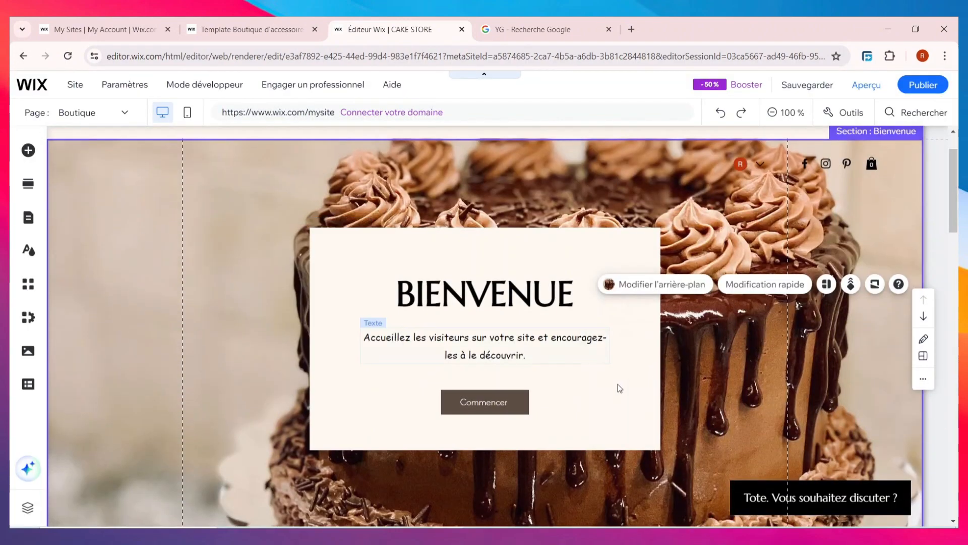
Remove the "BIENVENUE" heading text and the welcome paragraph below it from the box.
left_click(499, 292)
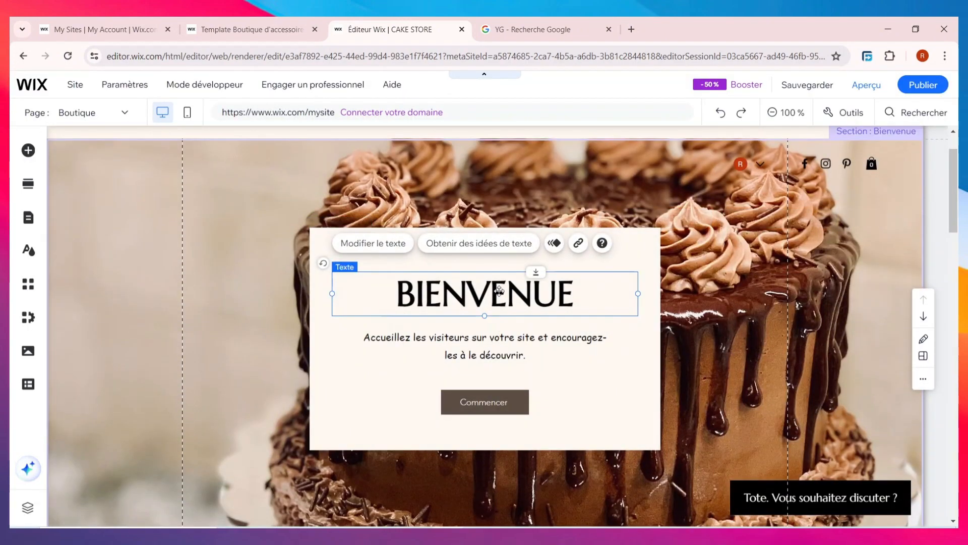
double_click(498, 291)
key("BackSpace")
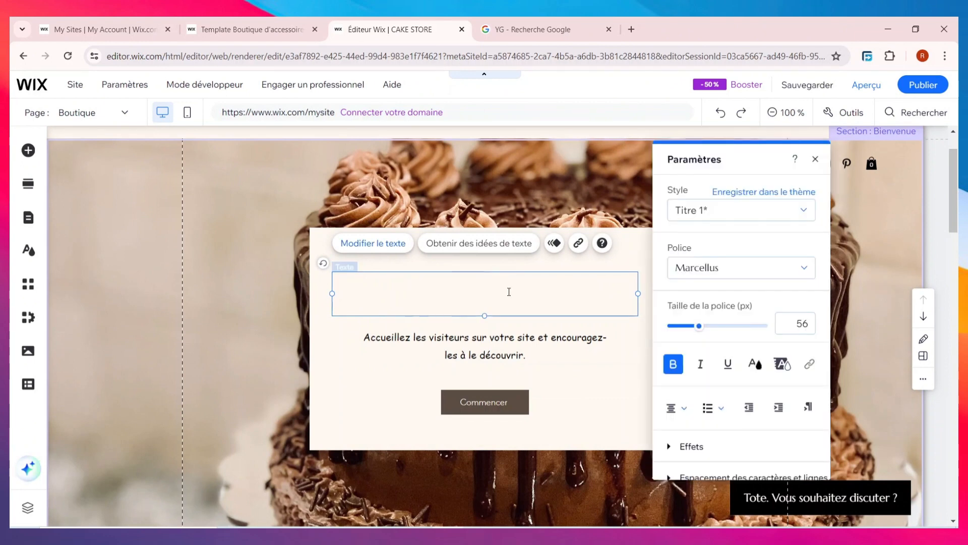
left_click(517, 349)
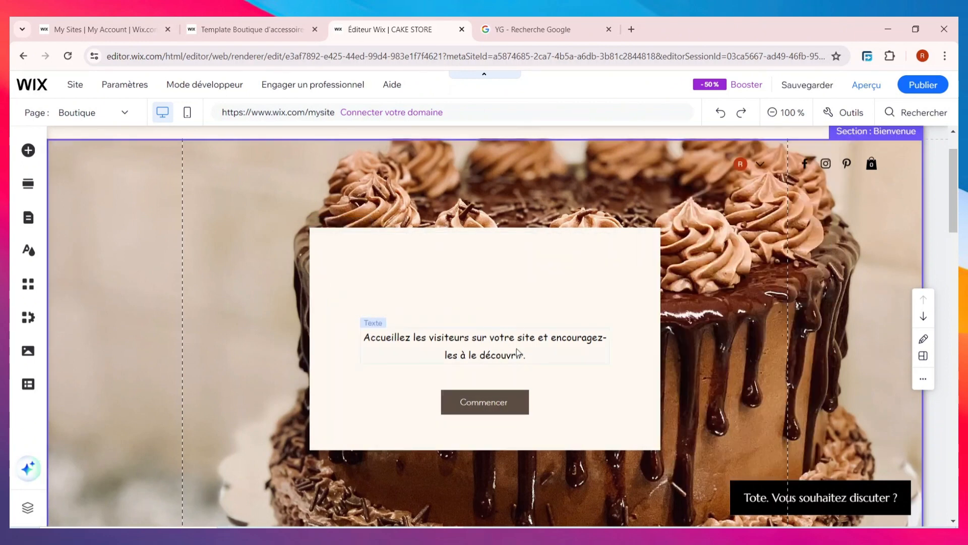
key("Delete")
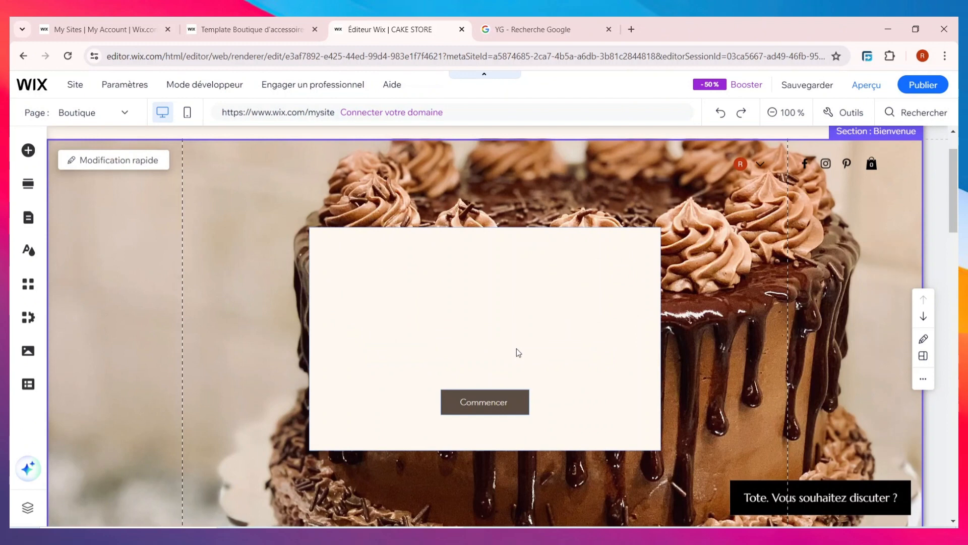
Delete the "Commencer" button from the container box.
left_click(486, 301)
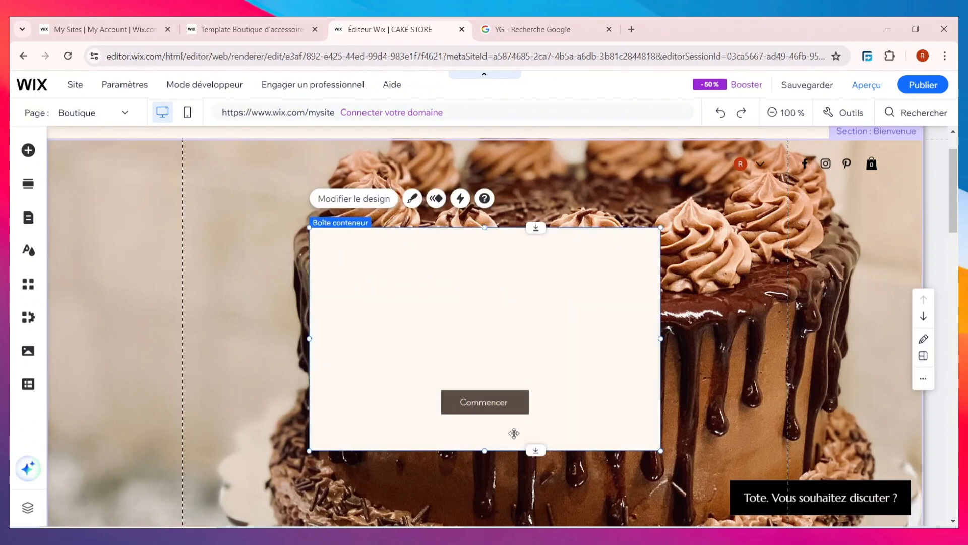
left_click(485, 402)
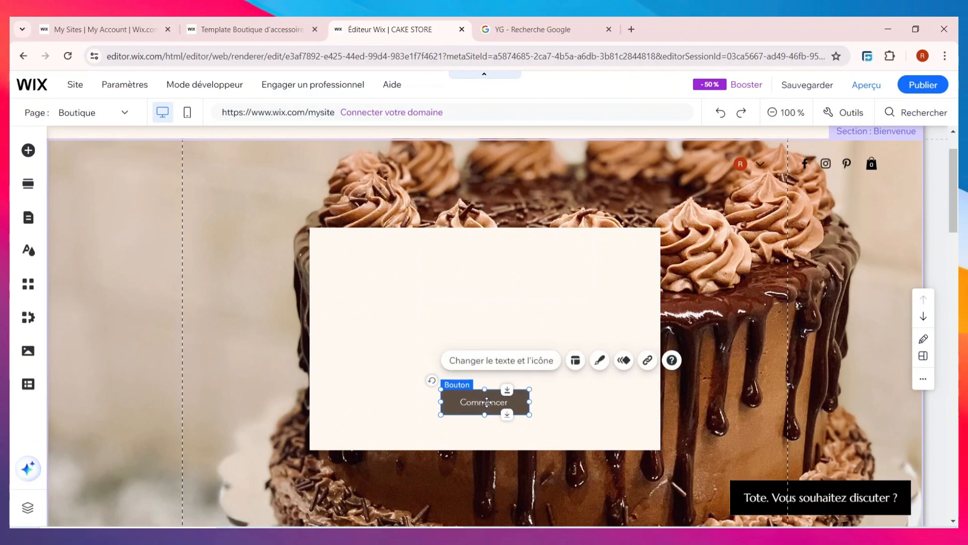
key("Delete")
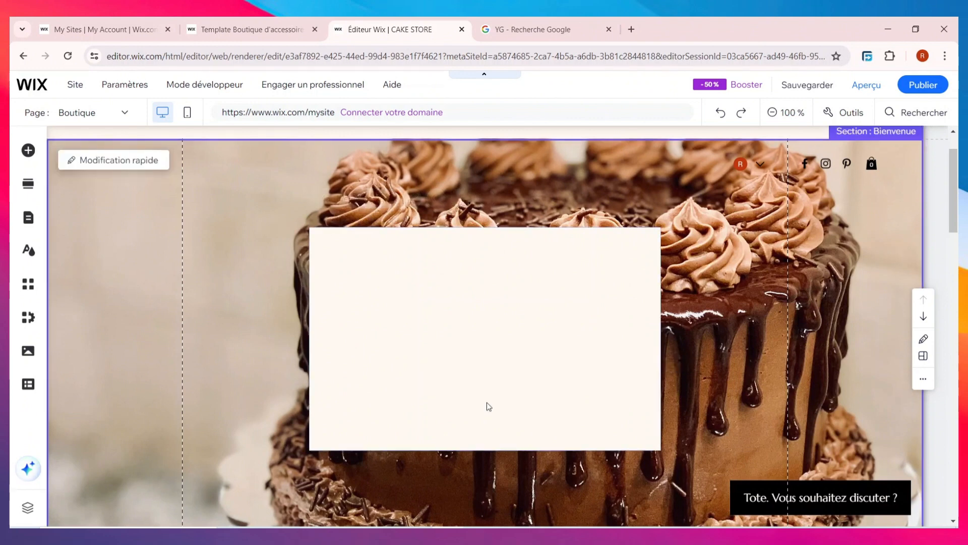
Reduce the empty container box's height from both its upper and lower edges and move it slightly up over the cake.
left_click(385, 252)
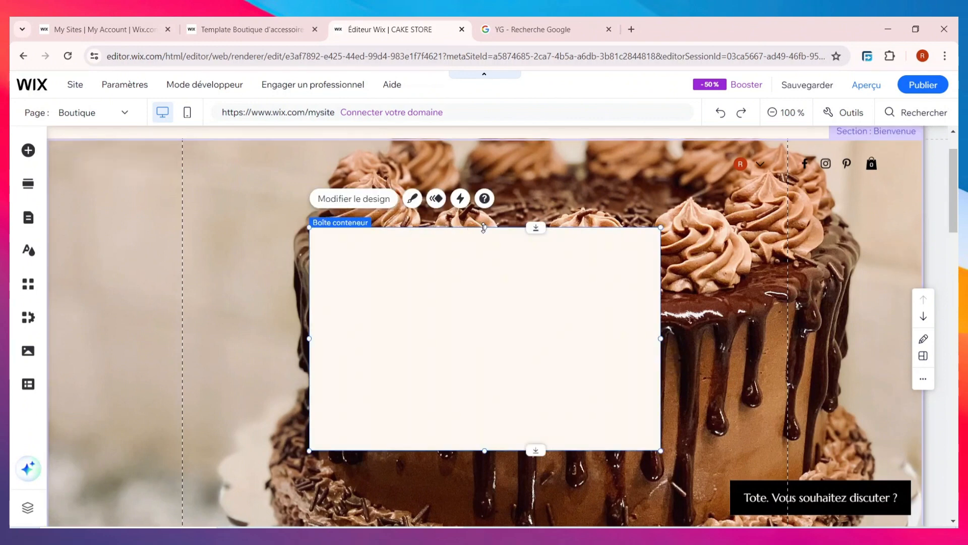
left_click_drag(483, 226, 503, 295)
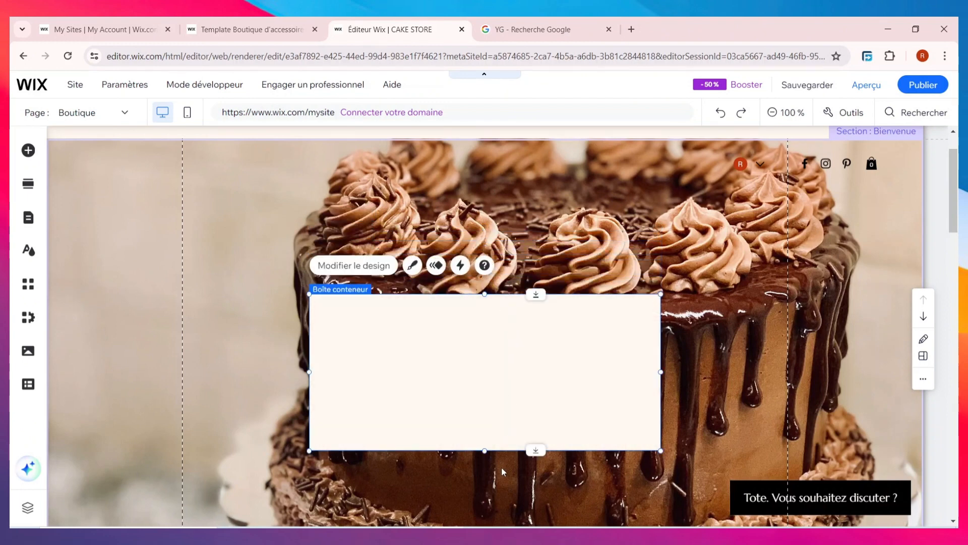
left_click_drag(483, 449, 485, 425)
left_click_drag(484, 373, 479, 351)
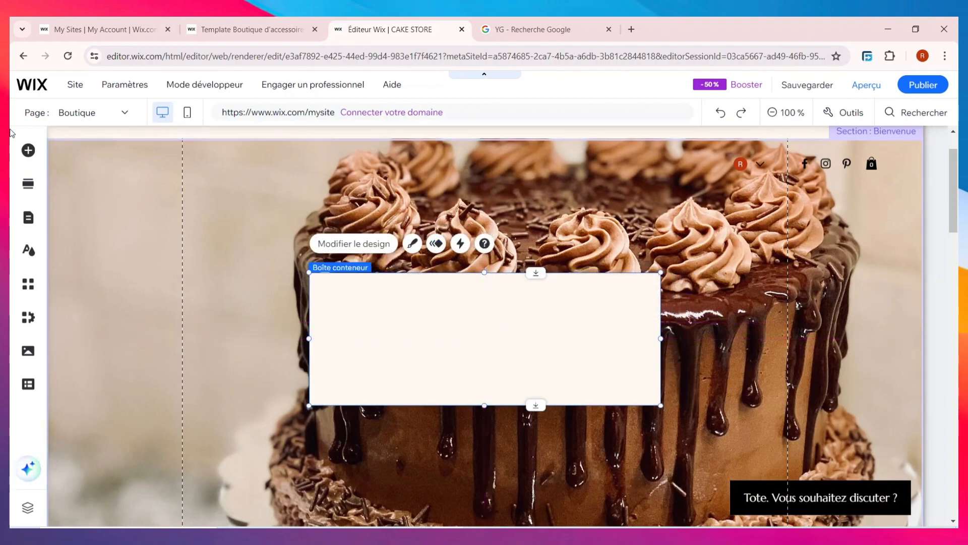
Add a Titre 3 heading in the box reading "UNE MIRIADE DE DESSERT A PORTER DE MAIN" with a font size of 31 px.
left_click(28, 151)
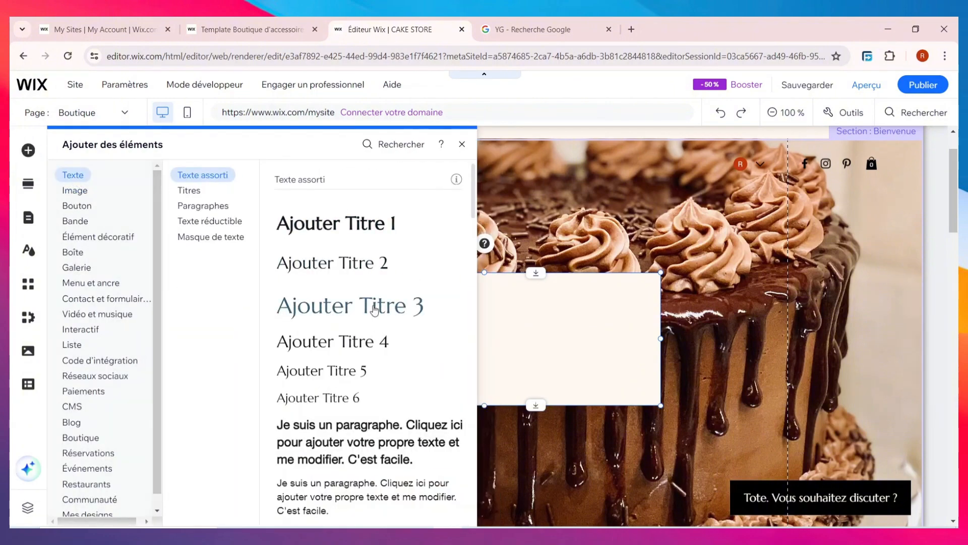
left_click(374, 310)
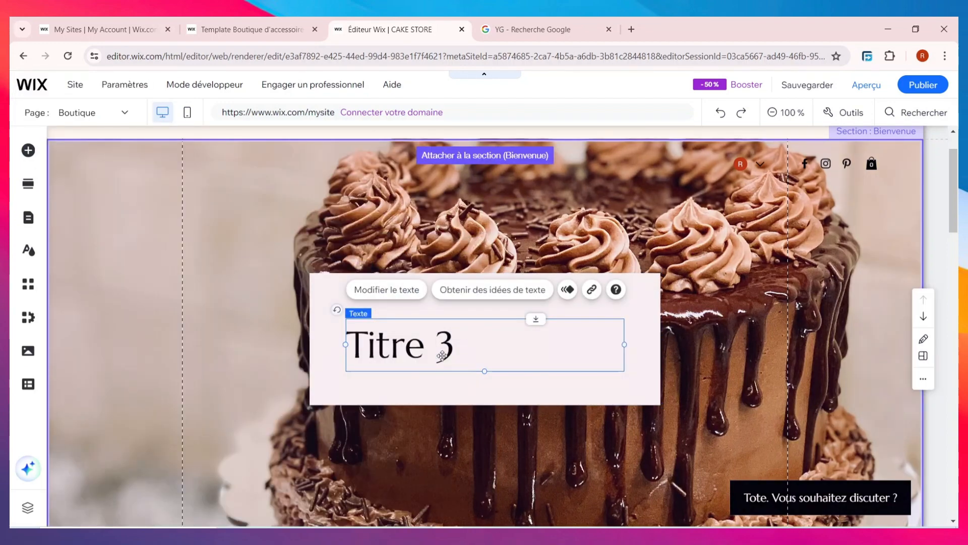
double_click(441, 355)
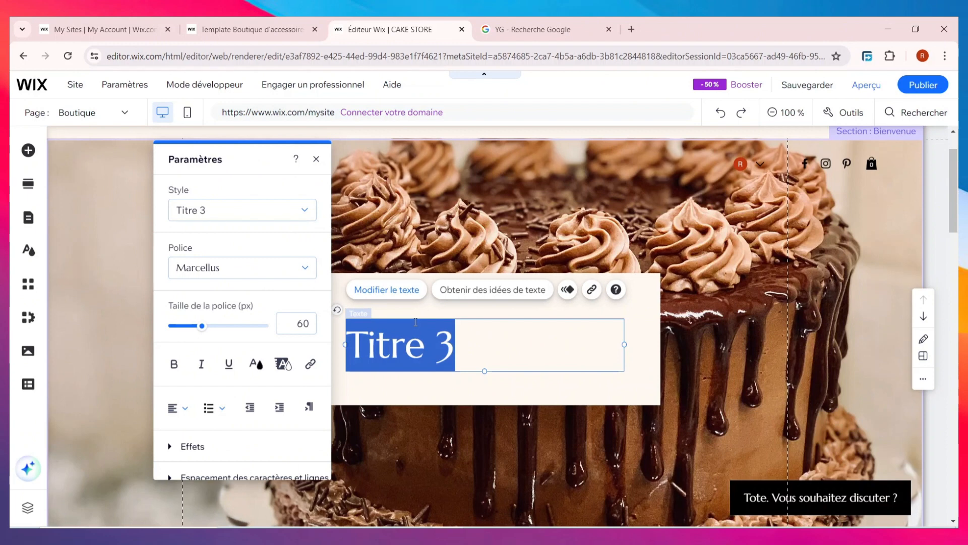
key("ctrl+v")
type("IN")
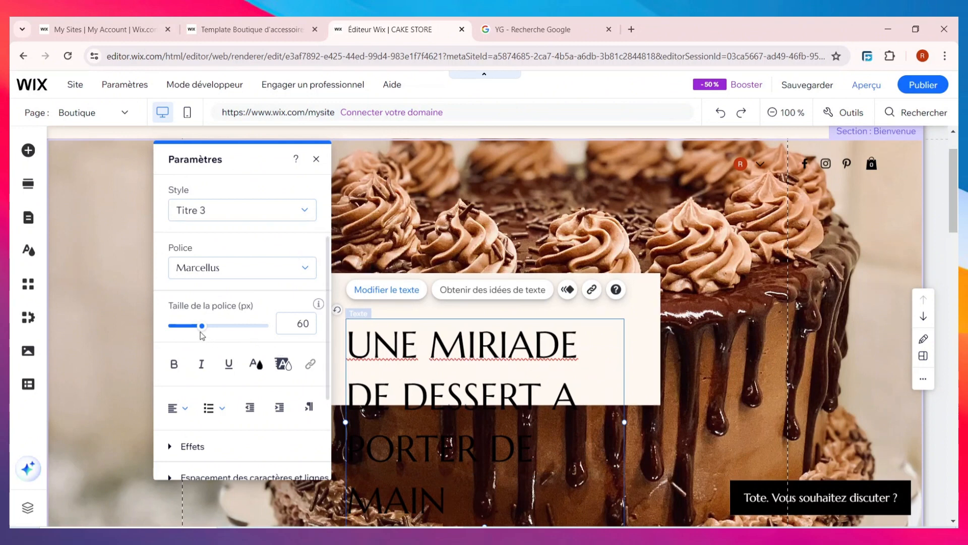
left_click_drag(201, 328, 185, 324)
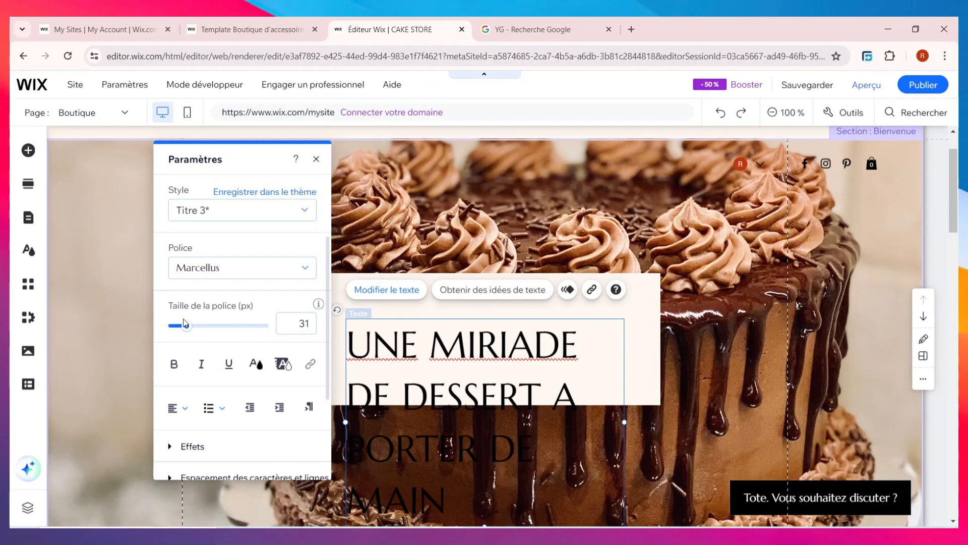
Widen the headline's container box on both sides so it spans most of the cake image.
left_click(663, 308)
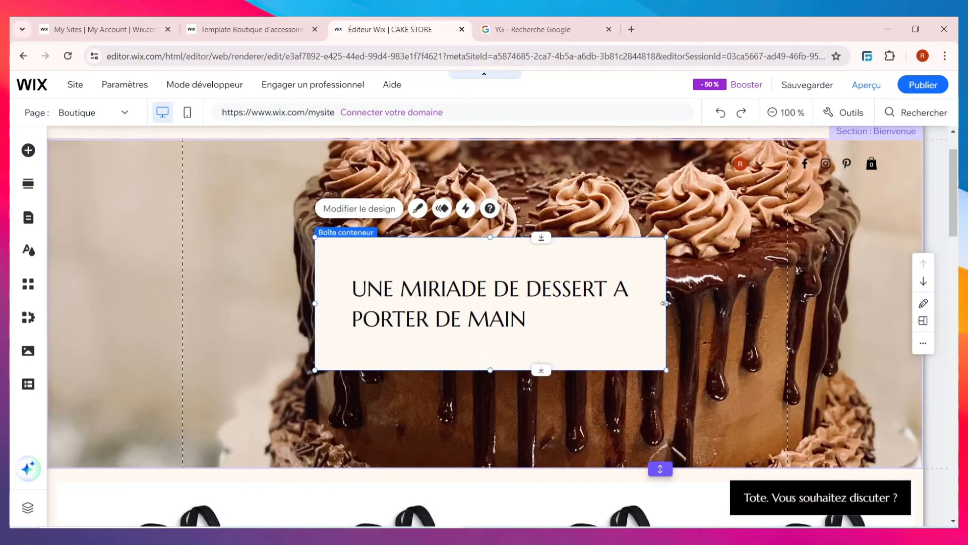
left_click_drag(665, 303, 777, 303)
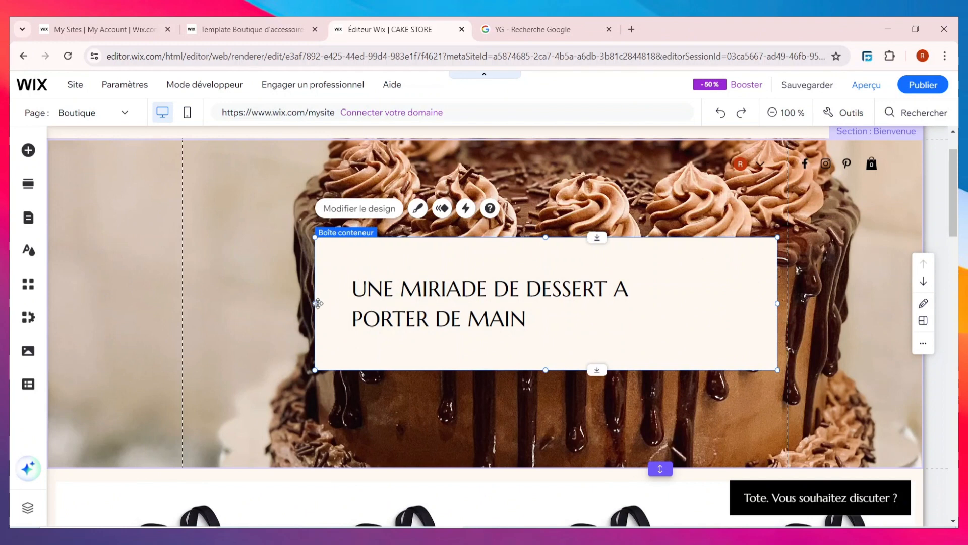
left_click_drag(315, 303, 204, 304)
Widen the headline text inside the container box so it fits on a single line.
left_click(429, 313)
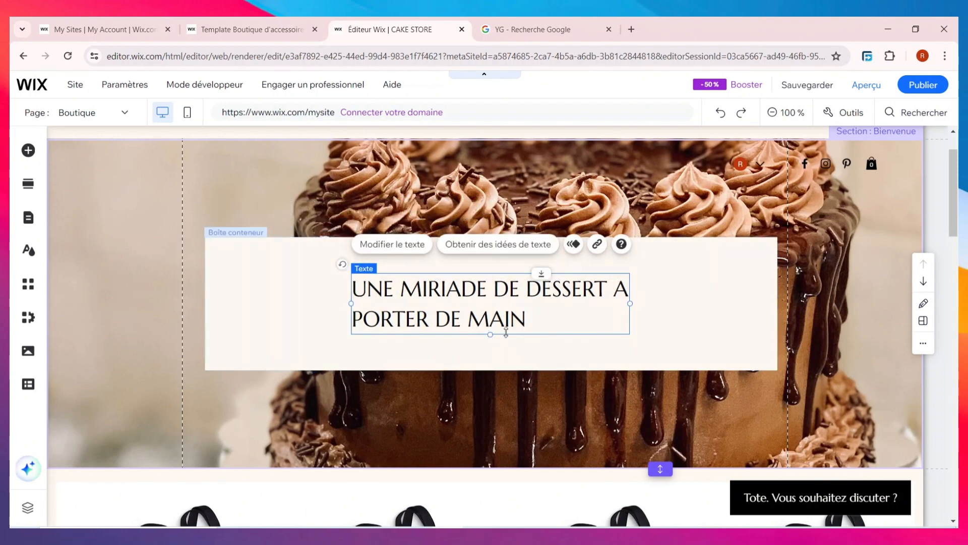
left_click_drag(631, 303, 699, 319)
left_click_drag(698, 320, 701, 320)
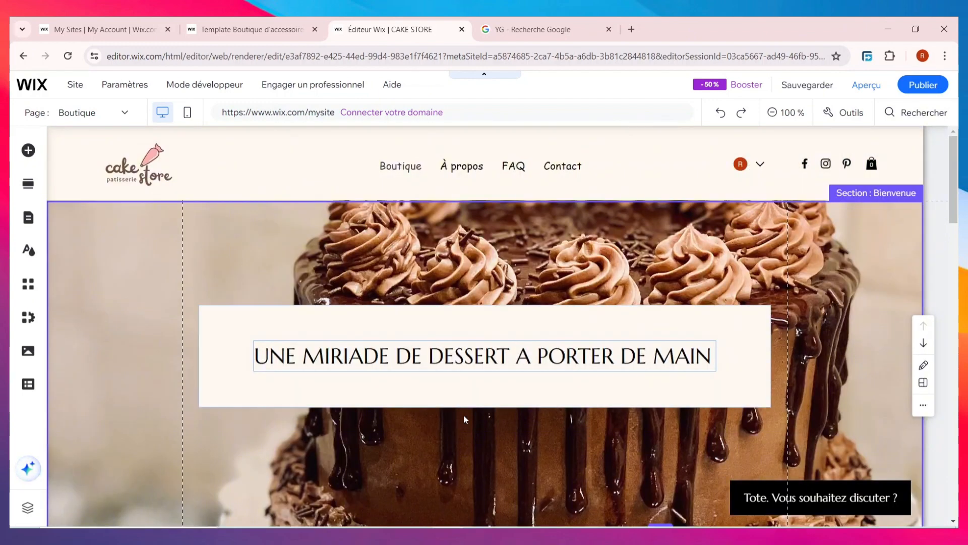
Add the "Apprendre a nous connaitre" section from the À propos category between the cake section and the product gallery.
scroll(435, 374, "down", 3)
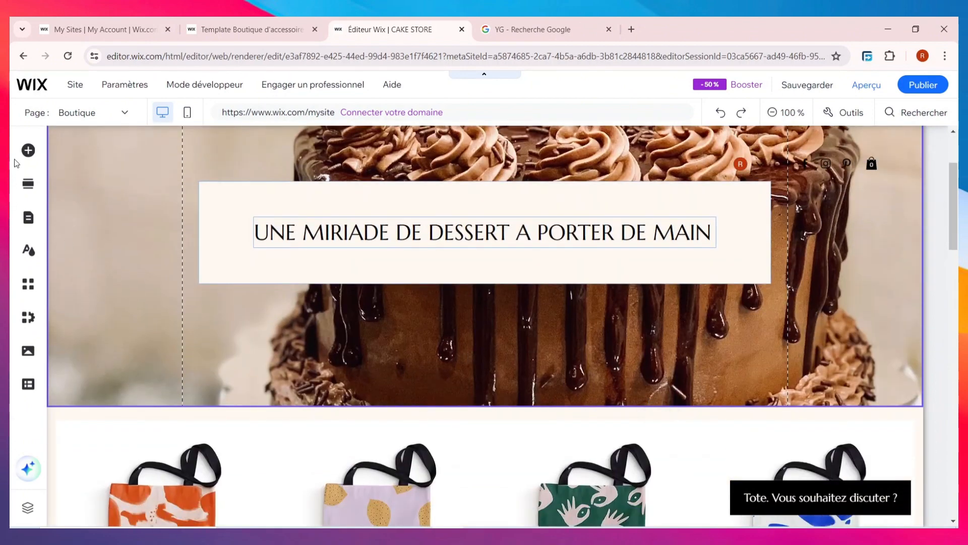
left_click(25, 191)
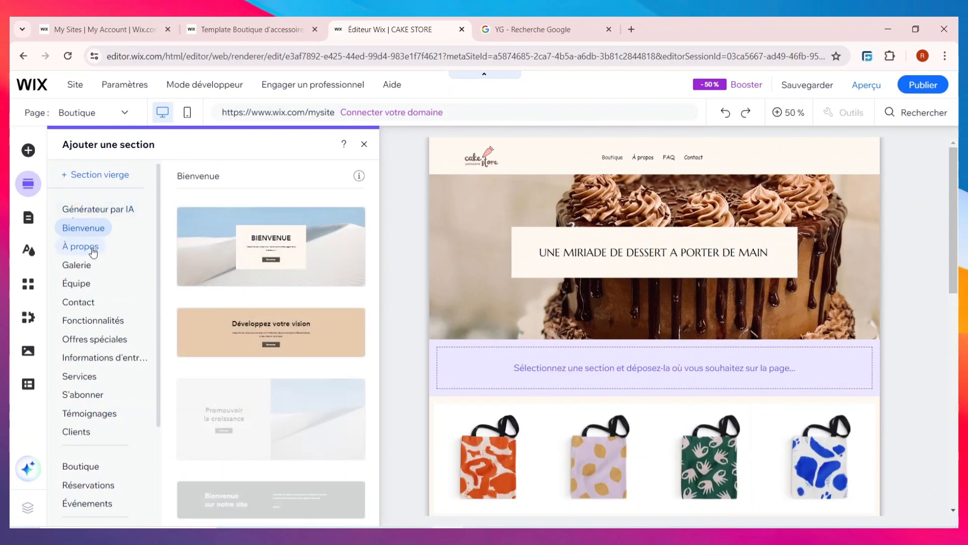
left_click(92, 247)
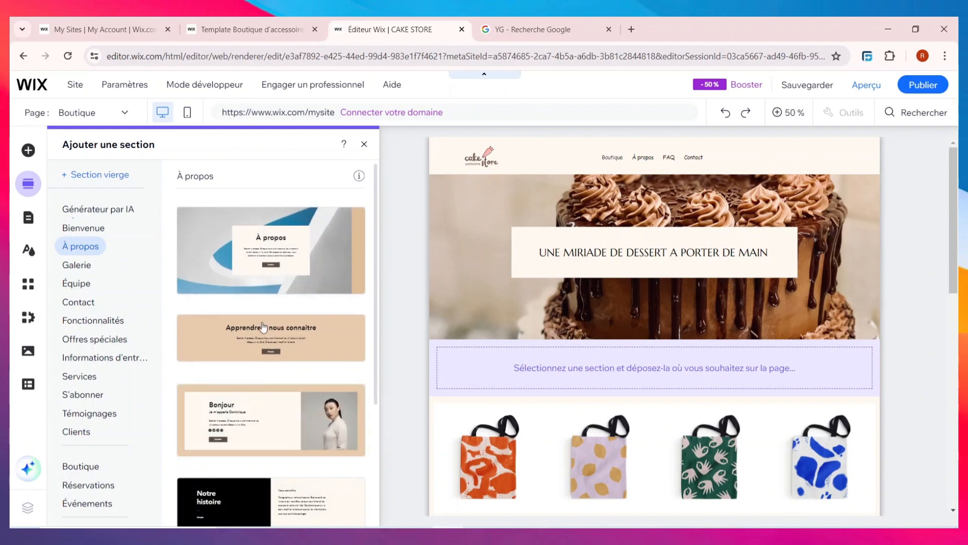
left_click_drag(260, 335, 625, 370)
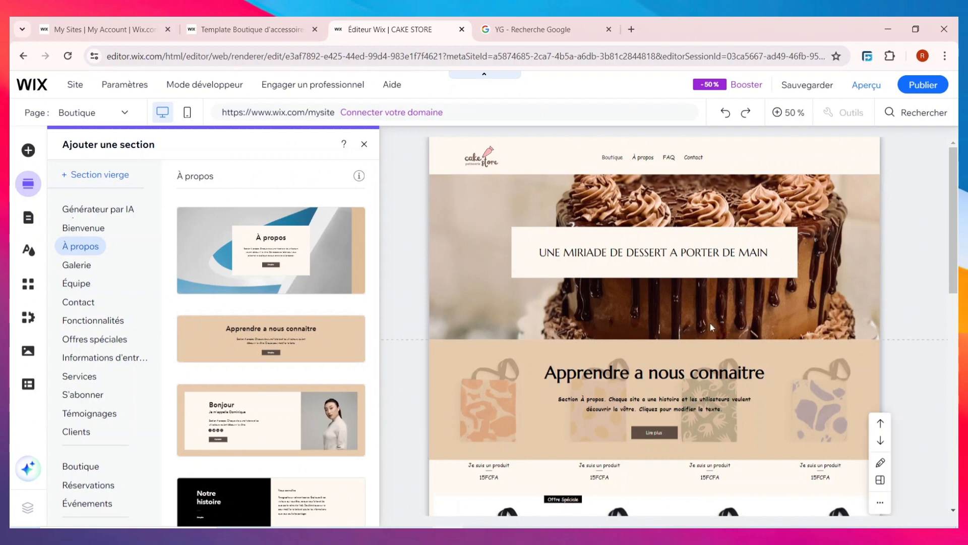
Replace the À propos section's heading with "SE QUE NOUS PROPOSONS".
left_click(506, 258)
double_click(506, 257)
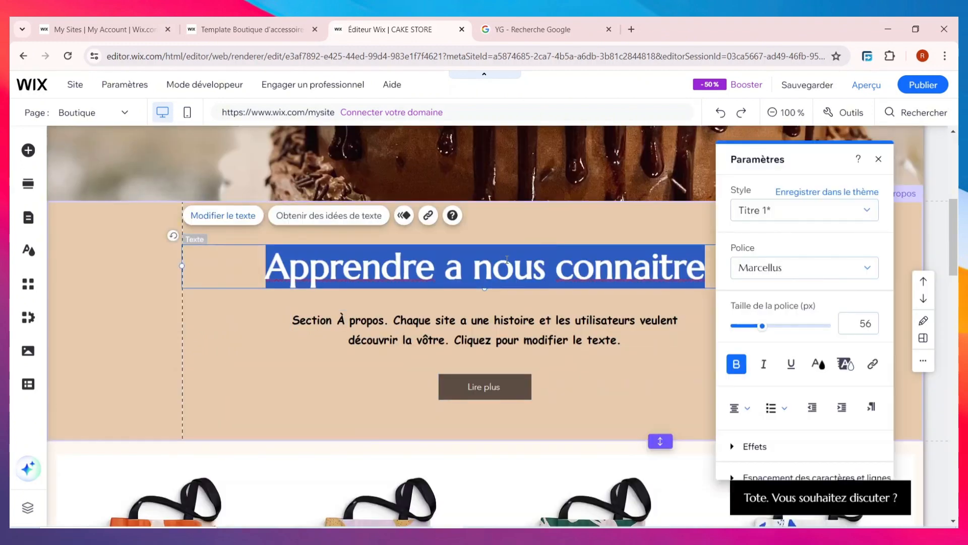
type("SE QUE NOUSN")
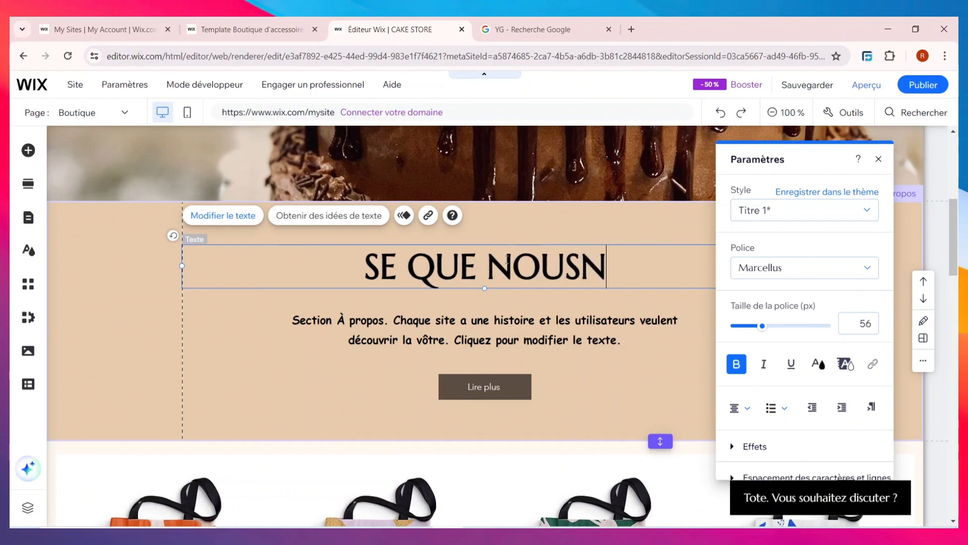
key("BackSpace")
type("PROPOSONS")
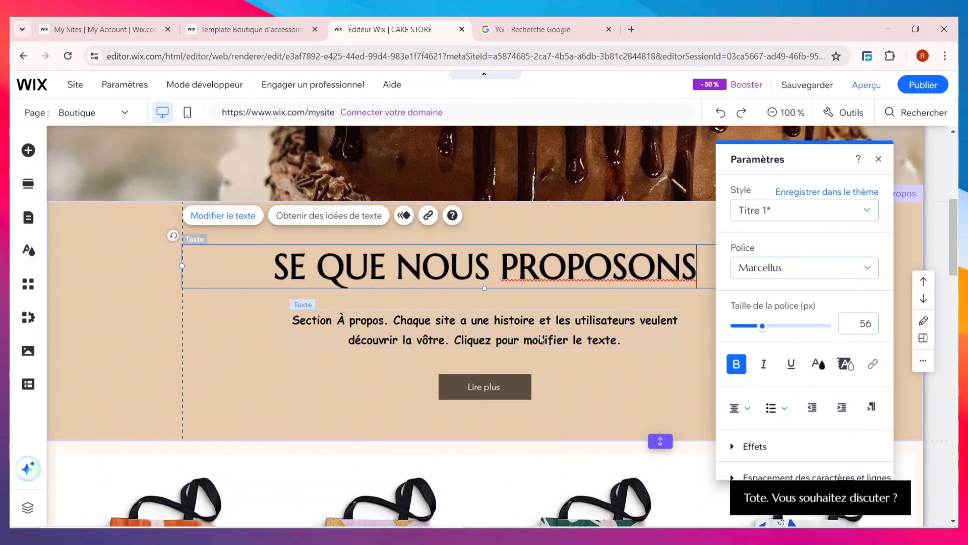
Change the label of the À propos section's "Lire plus" button to "EN SAVOIR PLUS".
left_click(498, 387)
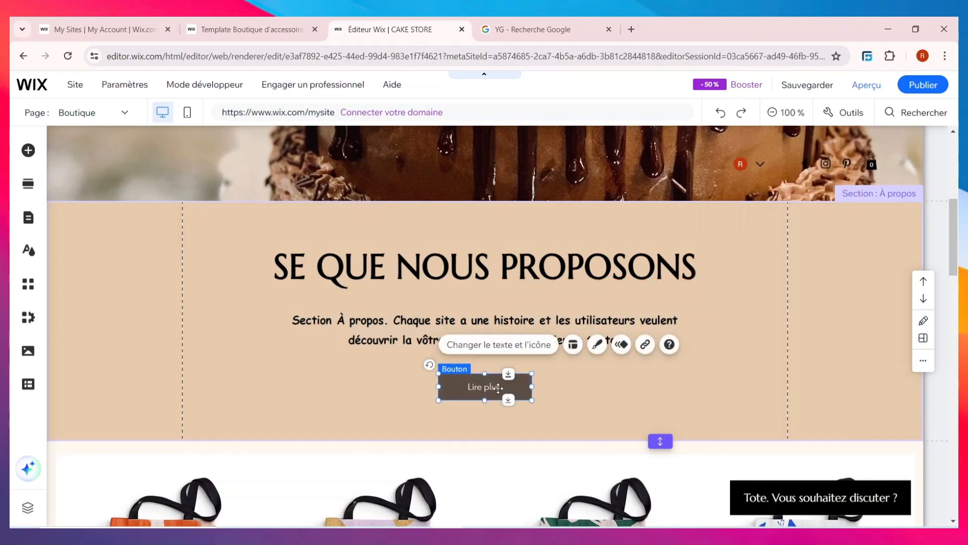
left_click(510, 348)
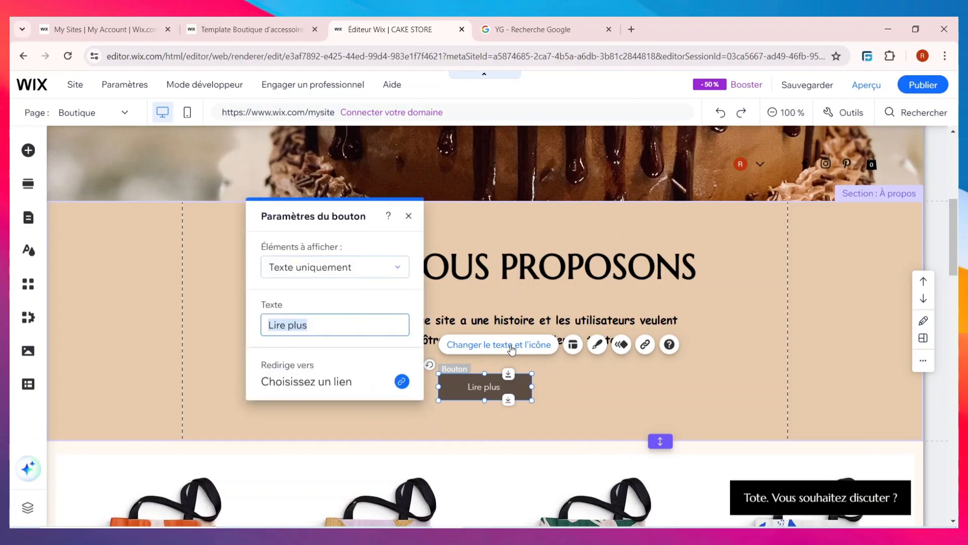
type("EN SAVOIR")
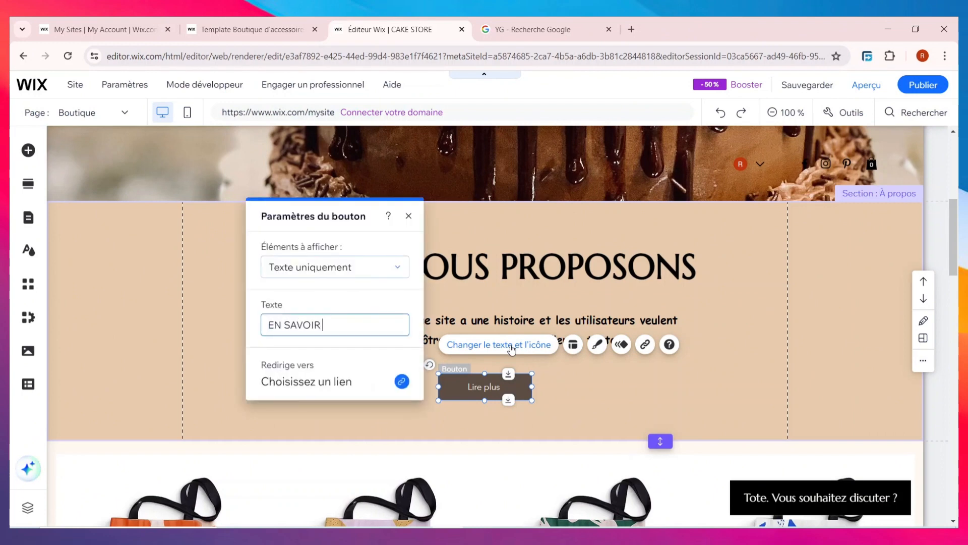
type(" PLUS")
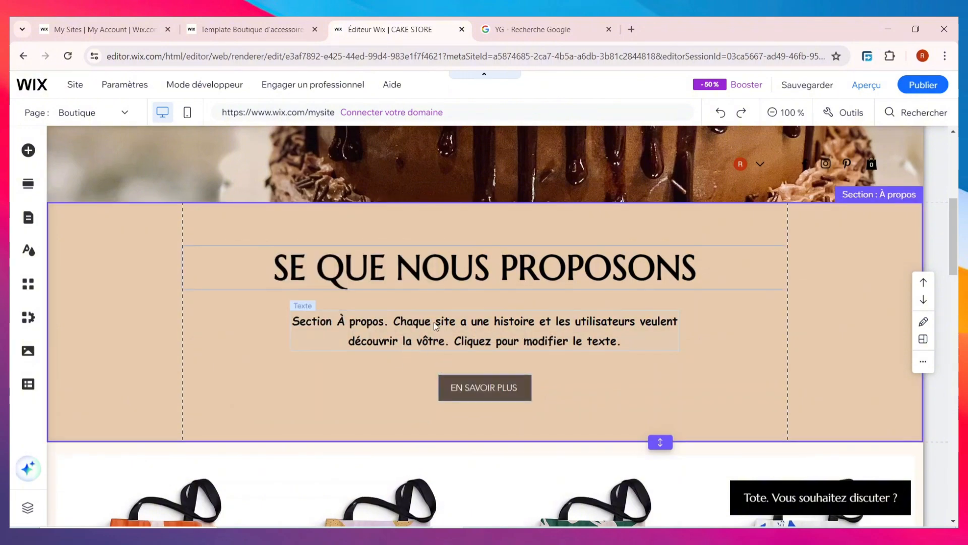
Review the page layout from the header and cake section through the À propos section to the product gallery.
scroll(415, 301, "up", 5)
scroll(416, 300, "down", 5)
scroll(410, 314, "up", 7)
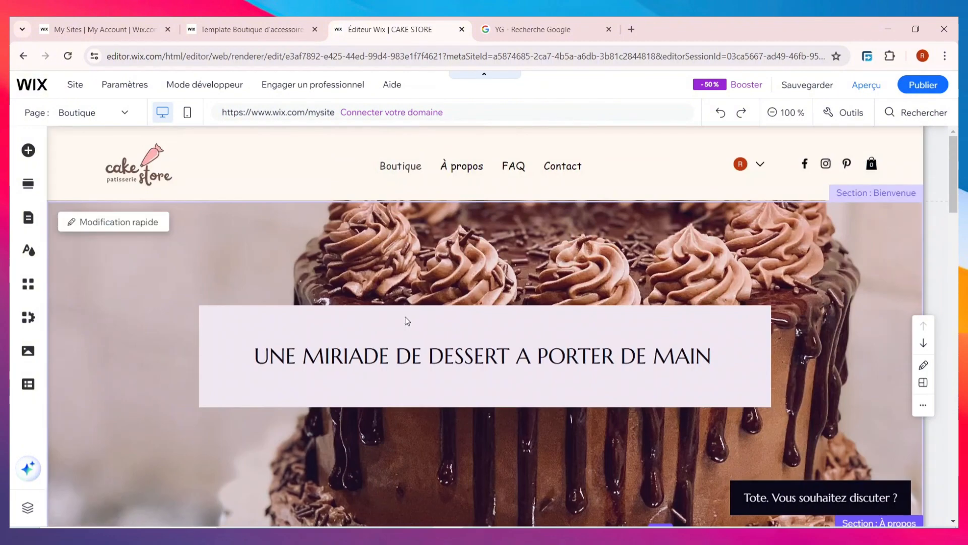
scroll(404, 316, "down", 4)
scroll(405, 323, "down", 2)
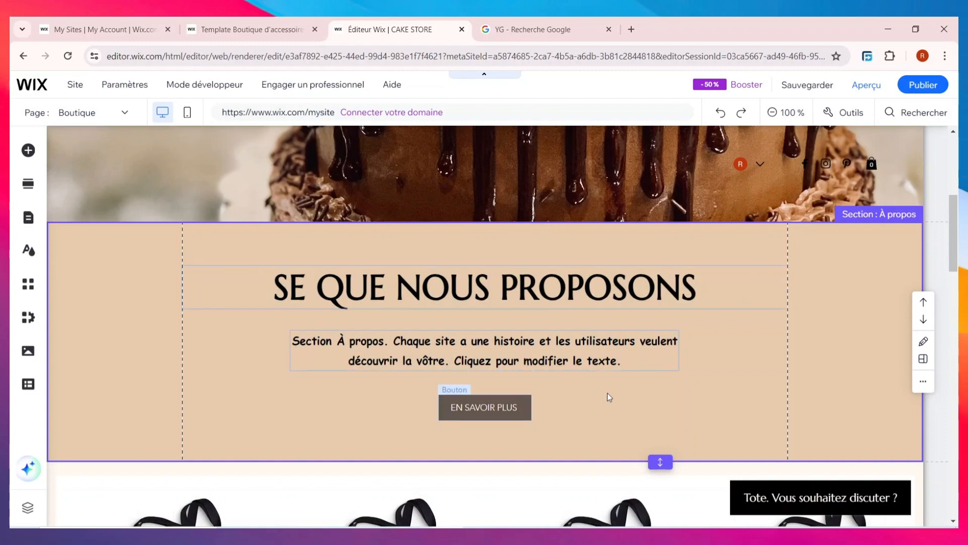
scroll(580, 348, "up", 5)
scroll(576, 348, "down", 7)
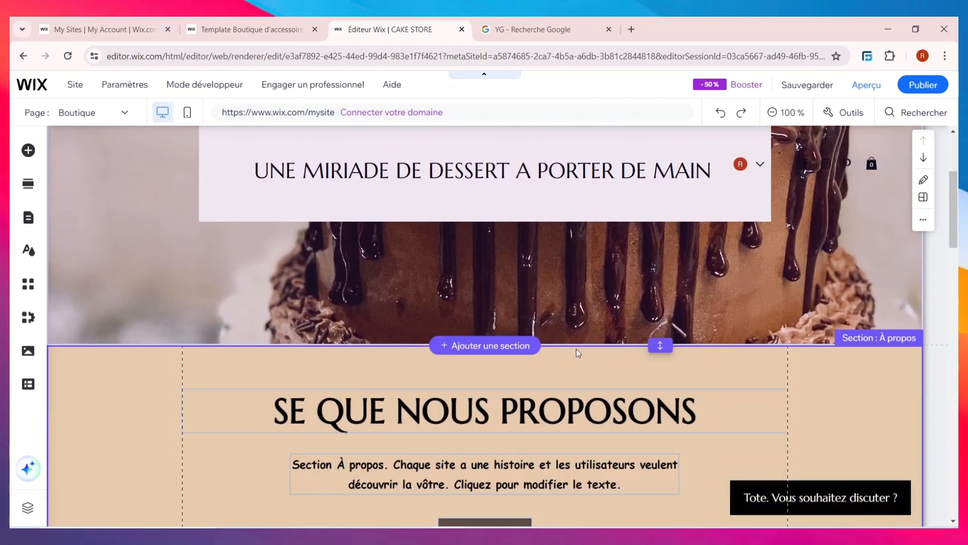
scroll(504, 363, "down", 1)
scroll(482, 351, "up", 3)
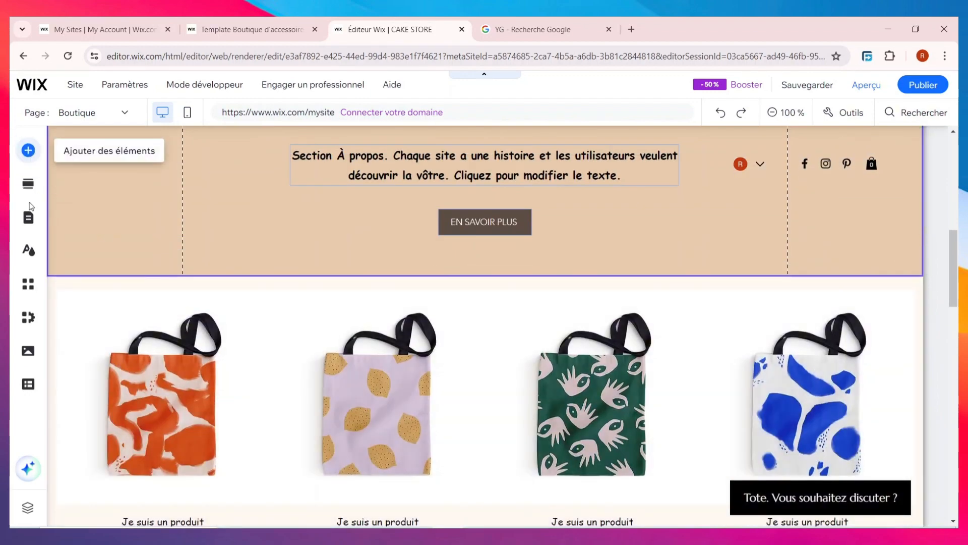
Add the two-column "Promouvoir la croissance" section from the Bienvenue category between the À propos section and the product gallery.
left_click(28, 150)
left_click(28, 183)
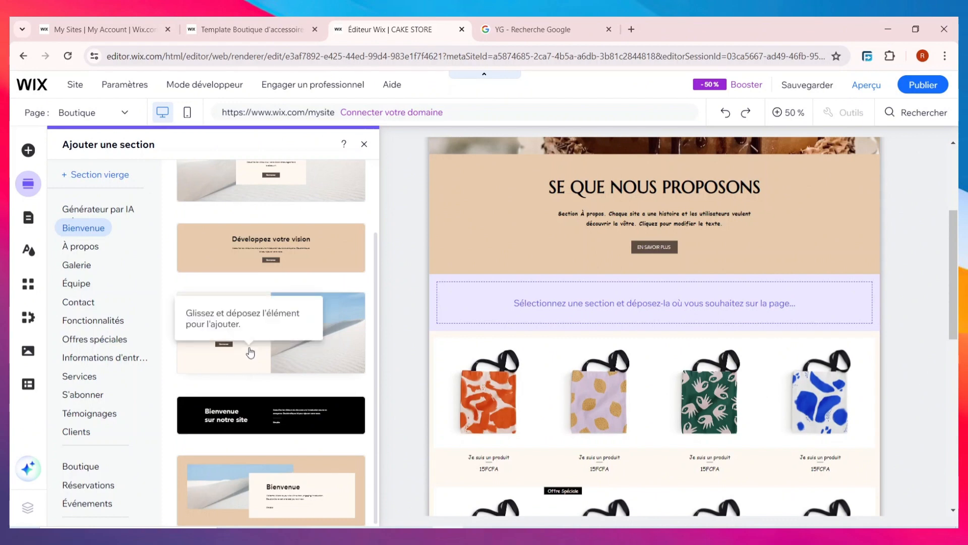
left_click_drag(250, 353, 622, 310)
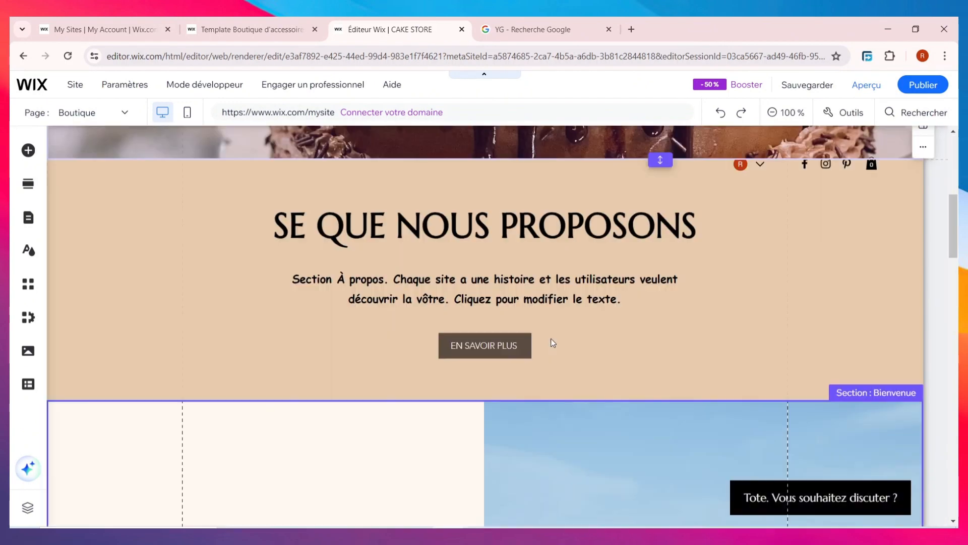
Open the background image chooser for the desert-photo column of the new Bienvenue section.
scroll(552, 344, "down", 6)
scroll(469, 338, "up", 3)
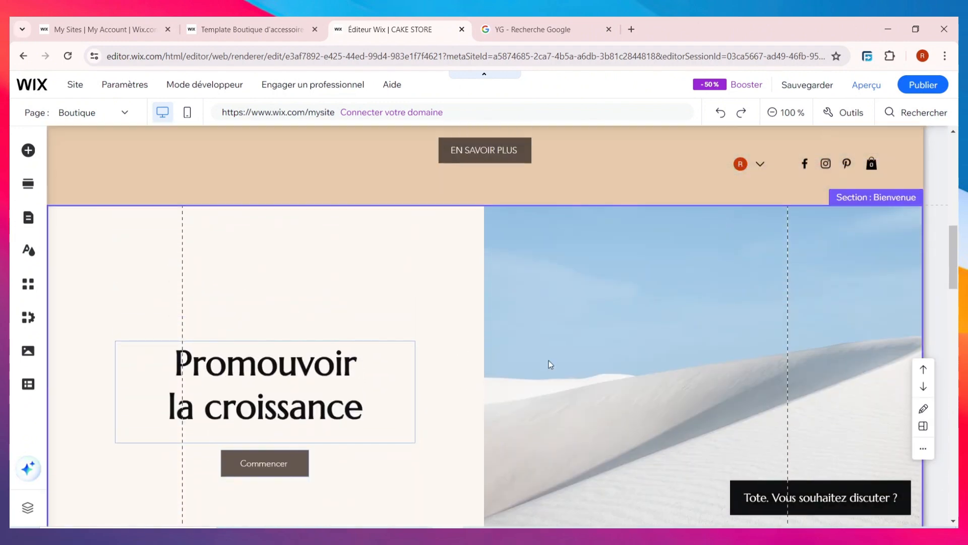
left_click(642, 369)
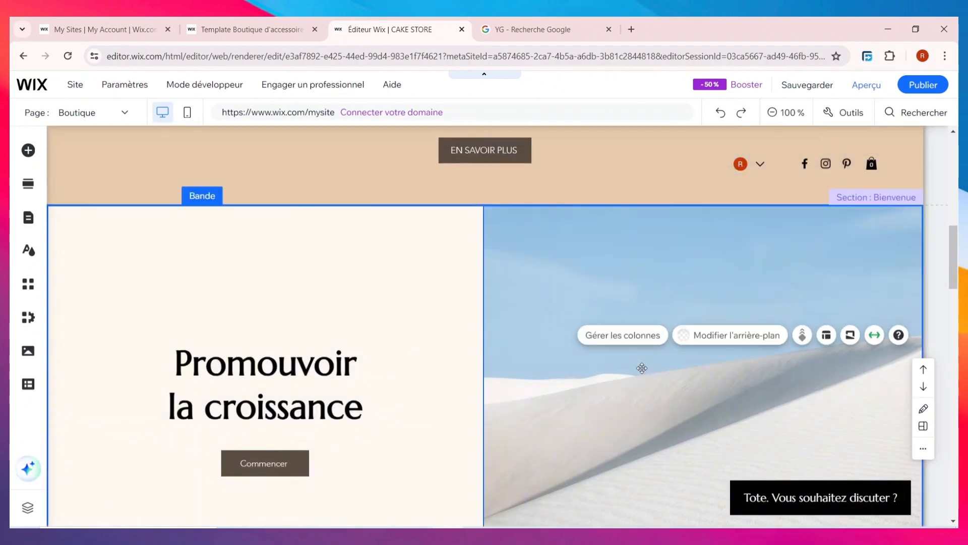
left_click(732, 336)
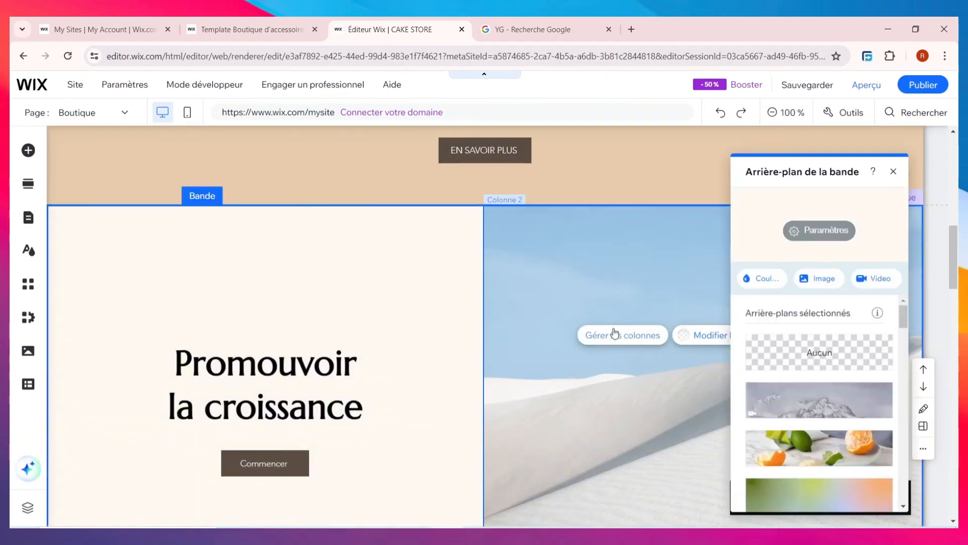
left_click(819, 230)
left_click(759, 203)
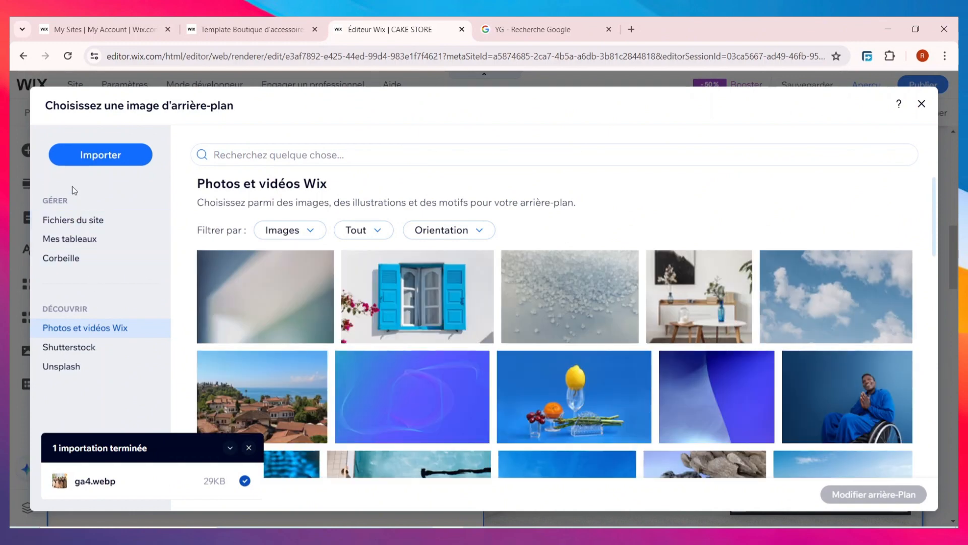
Import the v4 pastry image from the computer and apply it as the photo column's background.
left_click(86, 158)
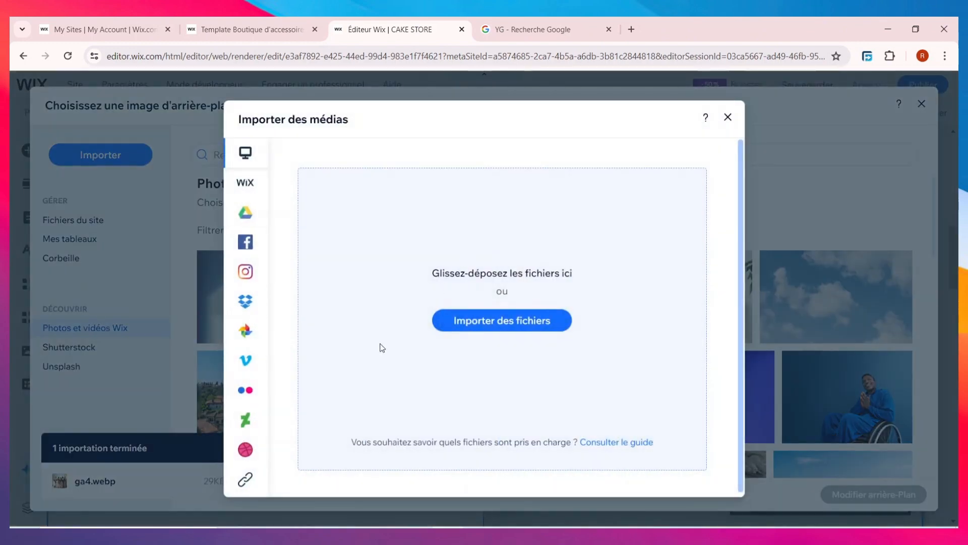
left_click(450, 319)
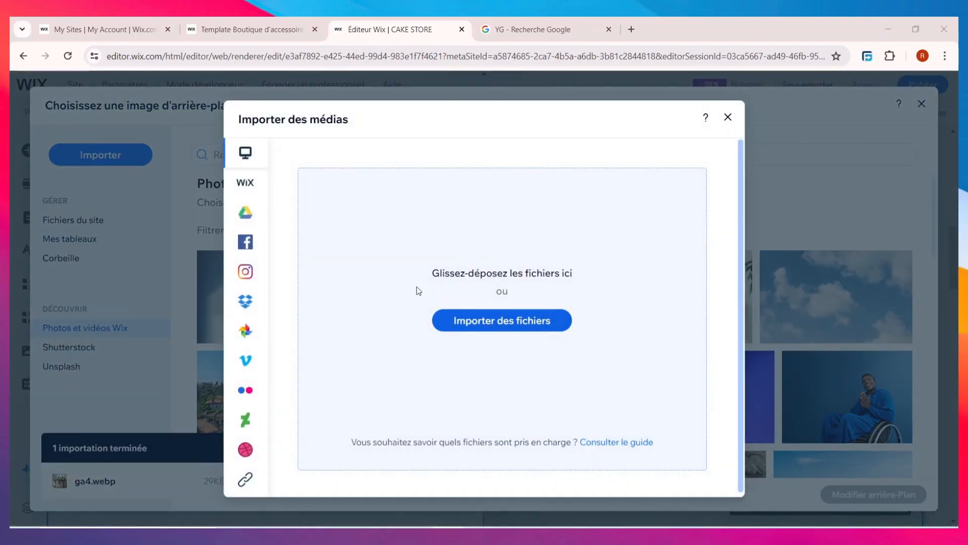
scroll(323, 200, "down", 2)
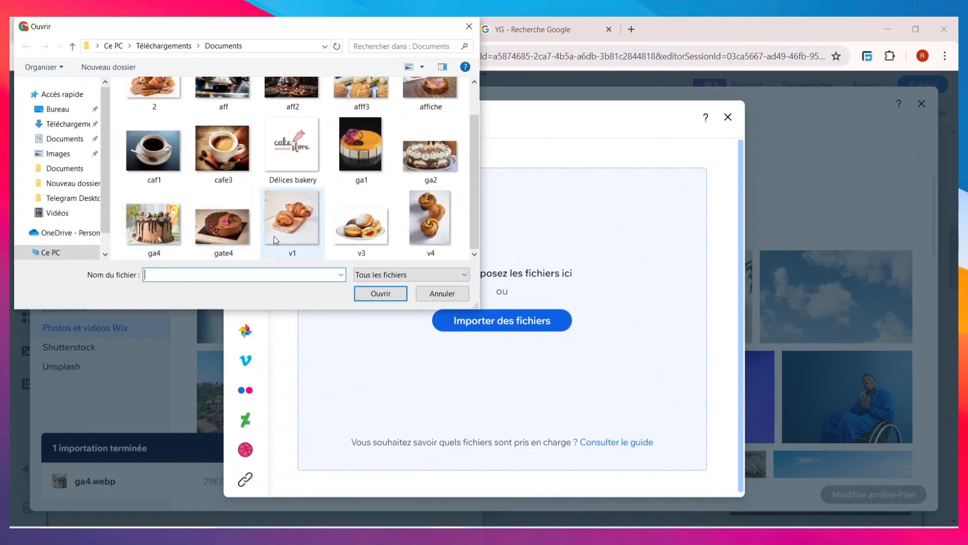
scroll(355, 214, "up", 1)
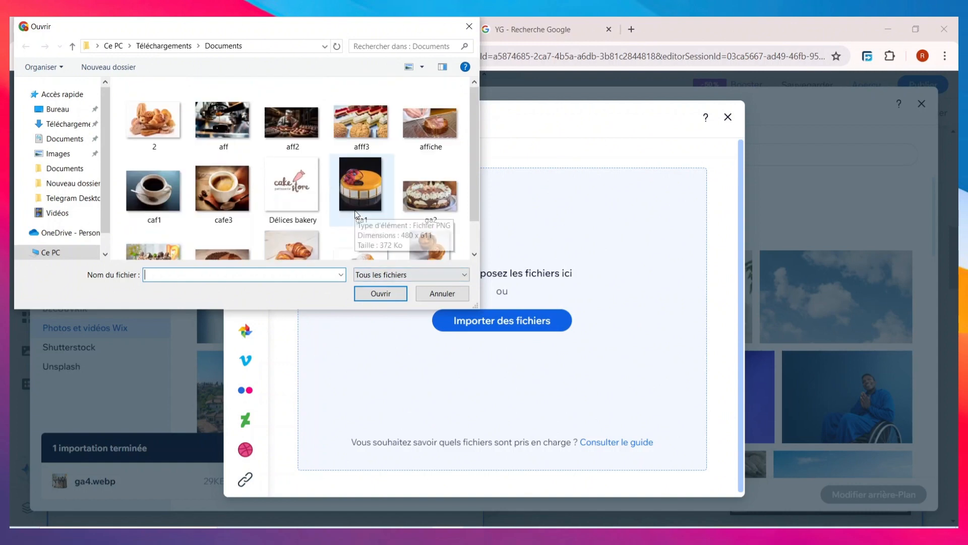
scroll(358, 211, "down", 1)
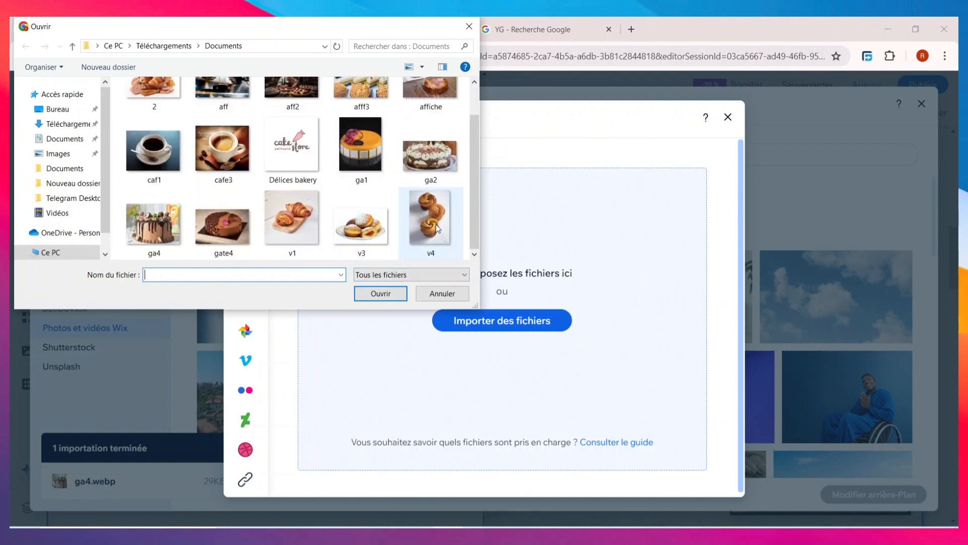
left_click(437, 228)
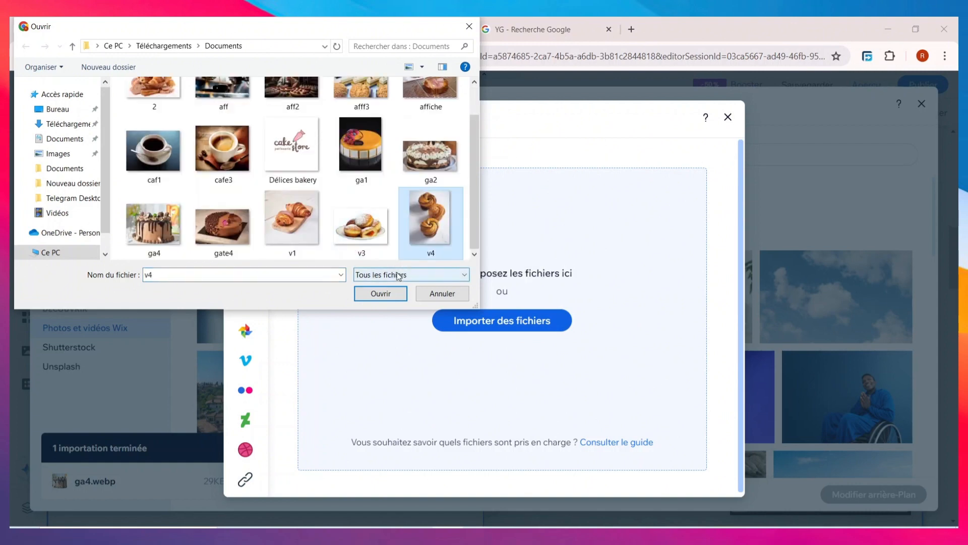
left_click(385, 292)
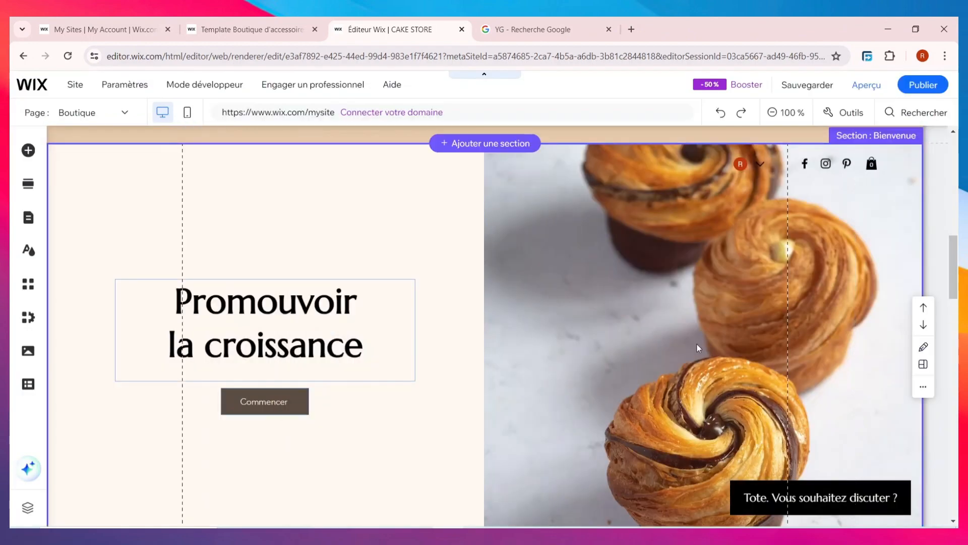
Replace the "Promouvoir la croissance" heading text with "PARFOIS CEST MIEUX EN VIENOISERIE".
left_click(324, 338)
double_click(324, 338)
double_click(324, 334)
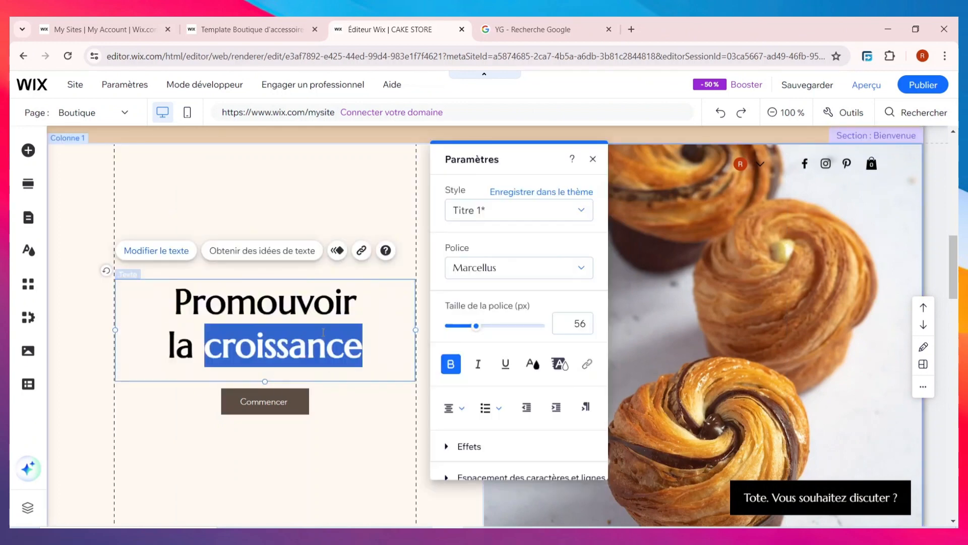
triple_click(323, 332)
triple_click(362, 309)
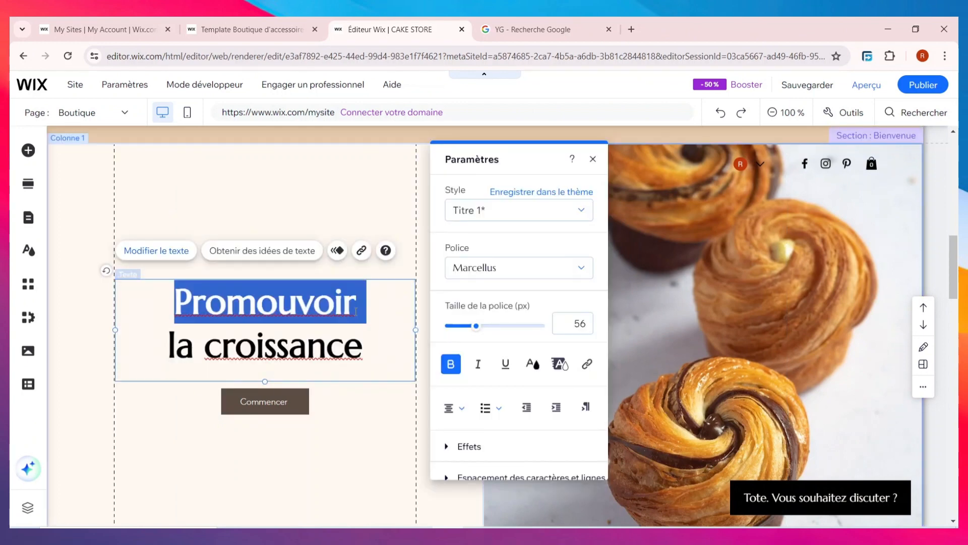
left_click_drag(362, 309, 365, 342)
type("PARFOIS ")
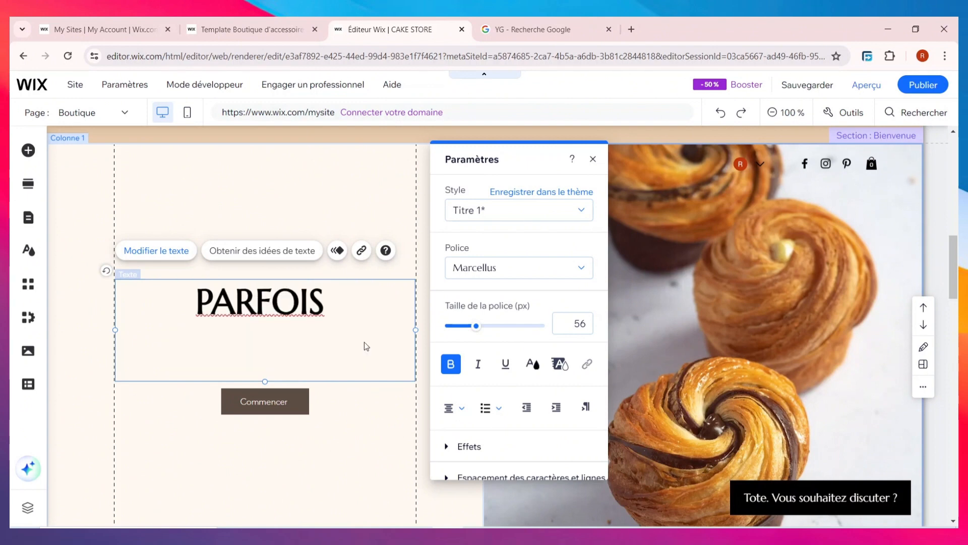
type("CEST MIEUX EN VIENOISERIE")
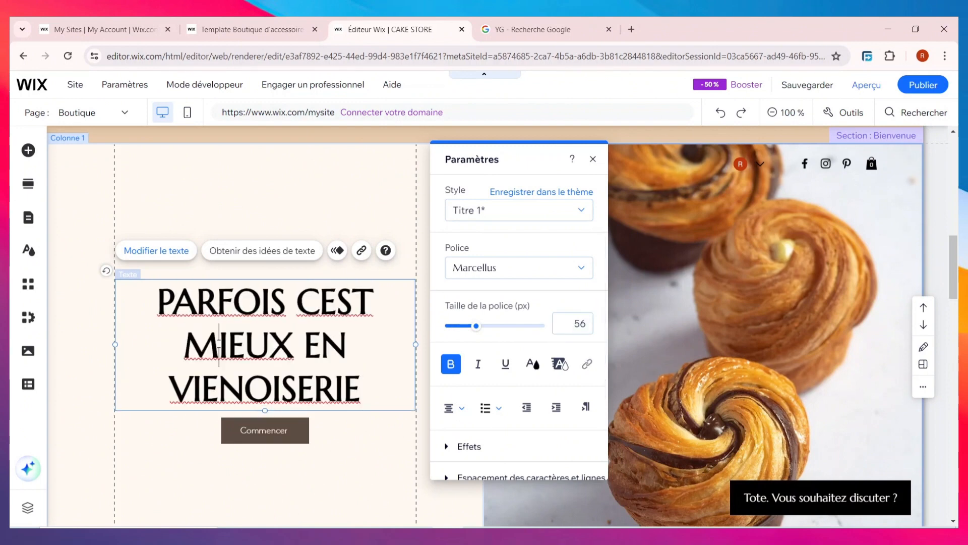
Set the font size of the whole "PARFOIS CEST MIEUX EN VIENOISERIE" heading to 40 px.
key("ctrl+a")
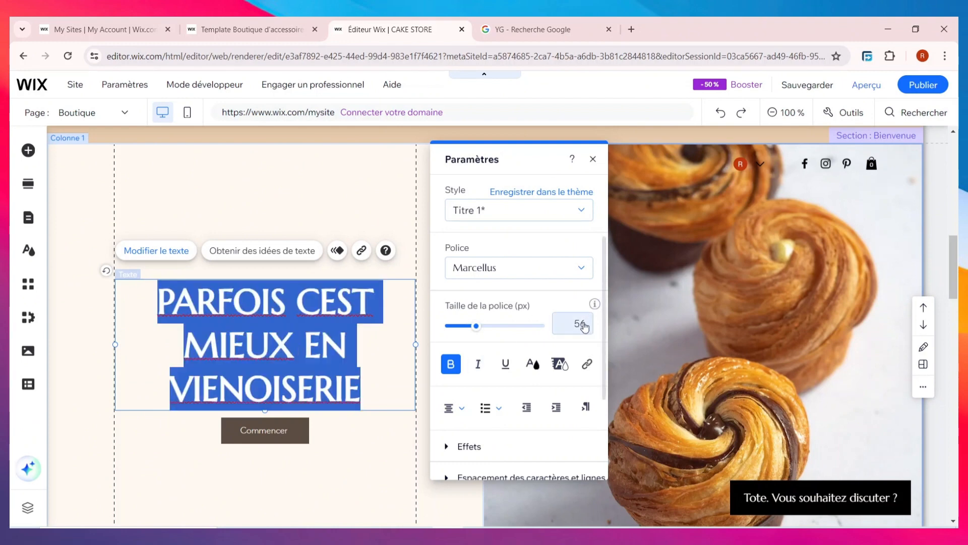
left_click(582, 322)
type("3")
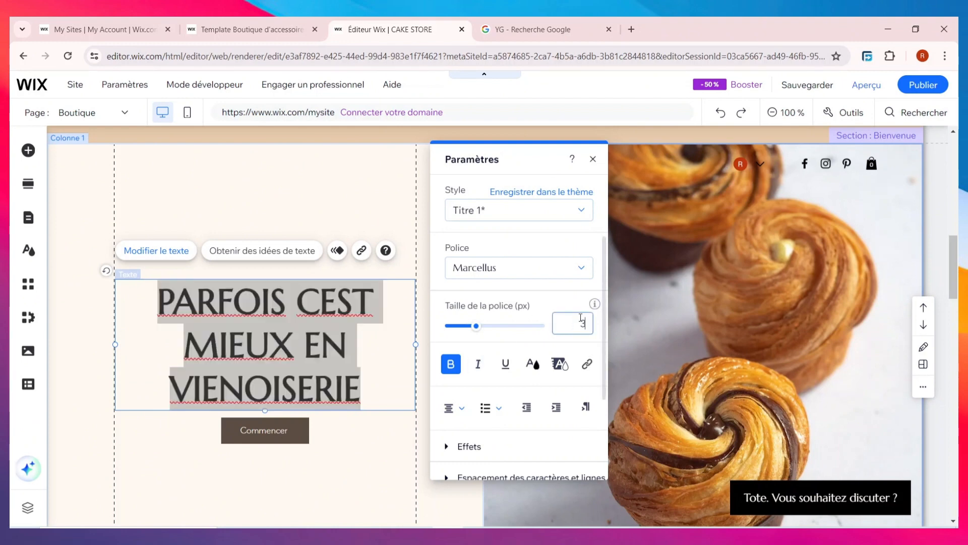
type("0")
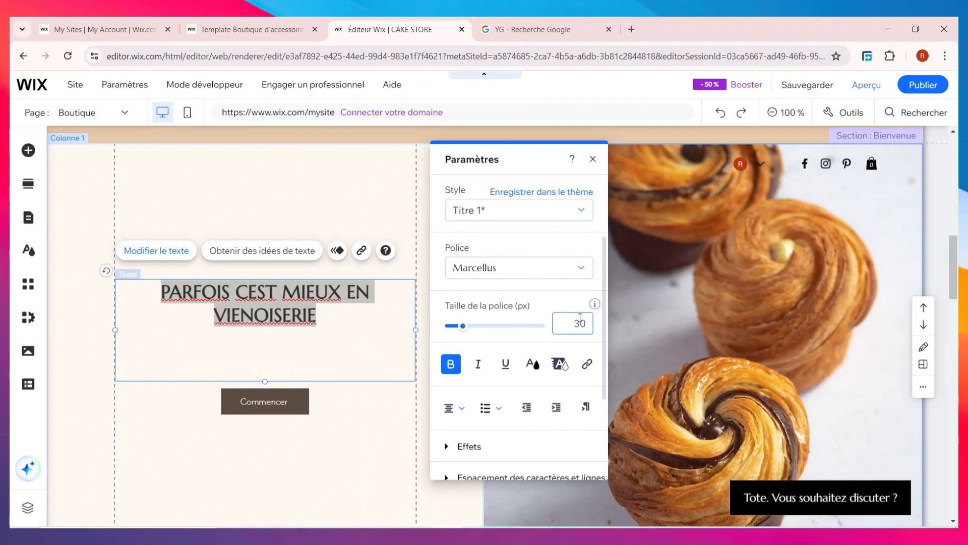
type("40")
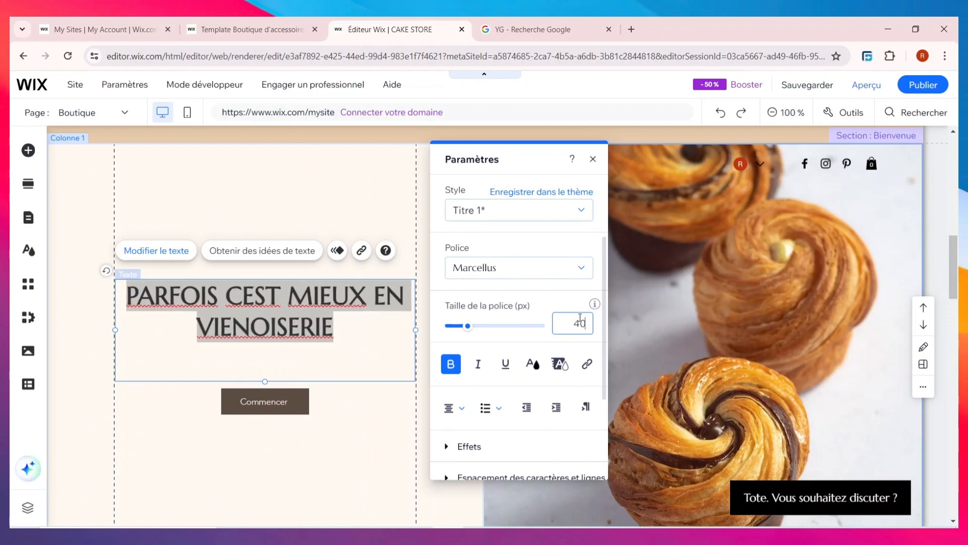
left_click(213, 450)
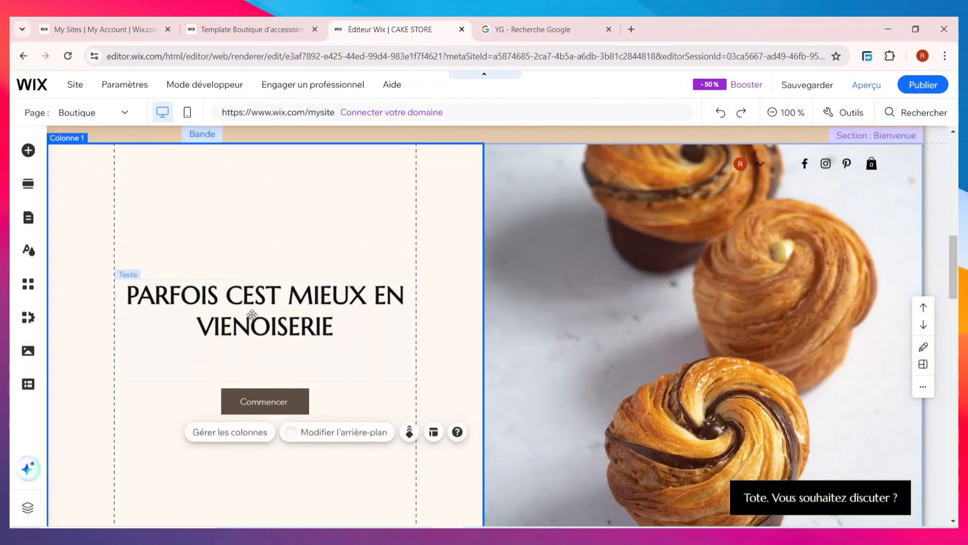
Move the Bienvenue heading higher in its column and add a bold paragraph text element between it and the Commencer button.
left_click(256, 311)
left_click_drag(258, 311, 258, 233)
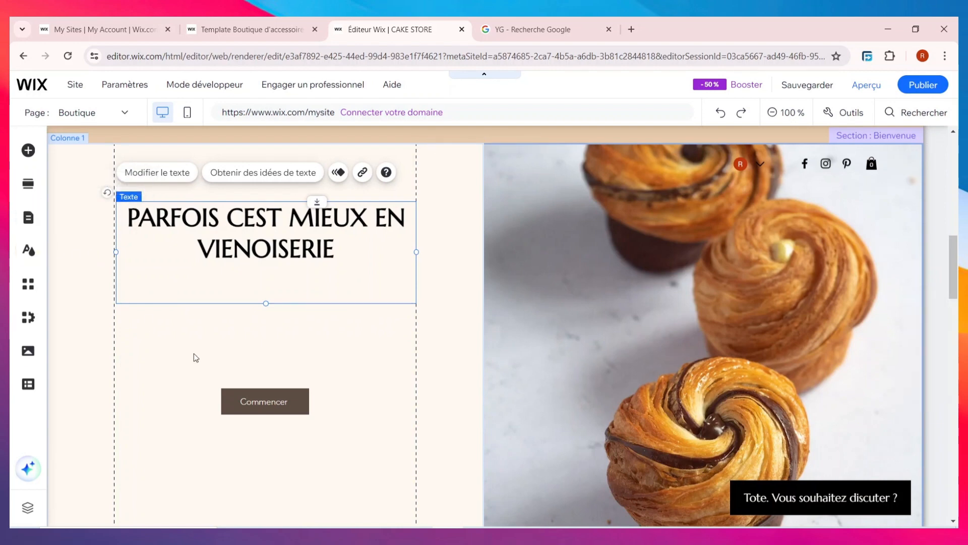
scroll(202, 361, "down", 3)
scroll(182, 368, "up", 3)
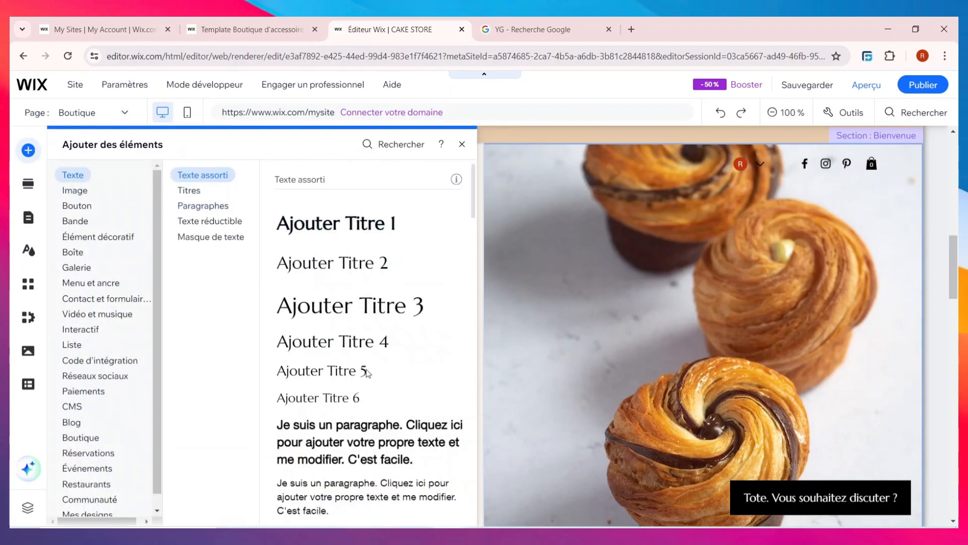
left_click_drag(358, 423, 204, 326)
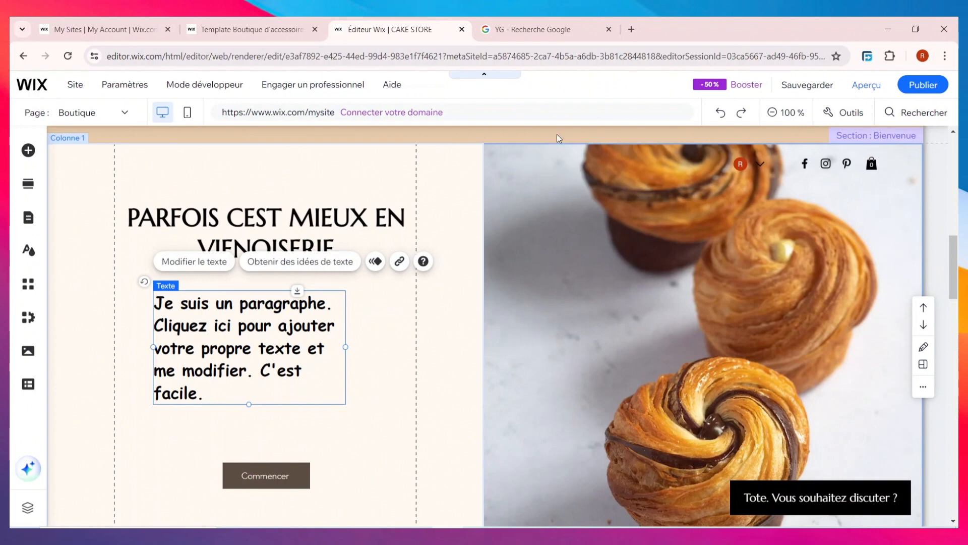
Replace the new paragraph's placeholder with the copied pastry-shop text beginning "envie de sucreries. C'est un lieu de rencontre, de célébration et de partage".
double_click(207, 364)
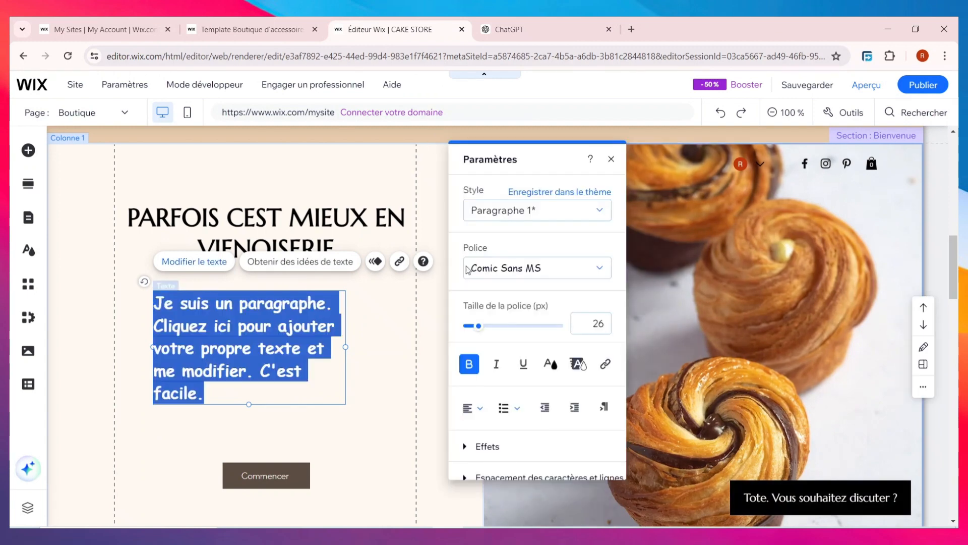
right_click(289, 316)
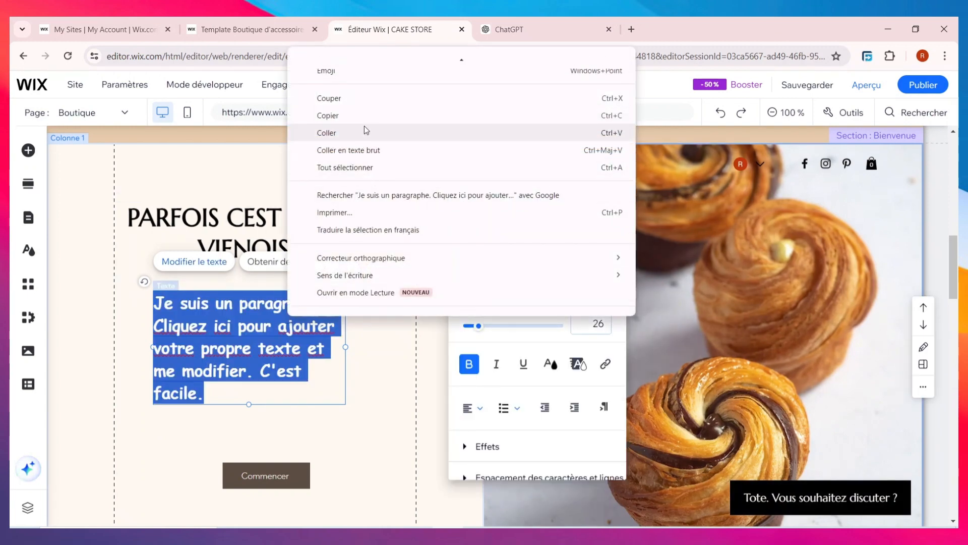
key("Escape")
type("envie de sucreries. C'est un lieu de rencontre, de célébration et de partage. Que ce soit pour une pause-café entre amis, une célébration spéciale ou simplement pour se faire plaisir, une pâtisserie offre un moment de joie et de gourmandise à tous ceux qui franchissent ses portes.")
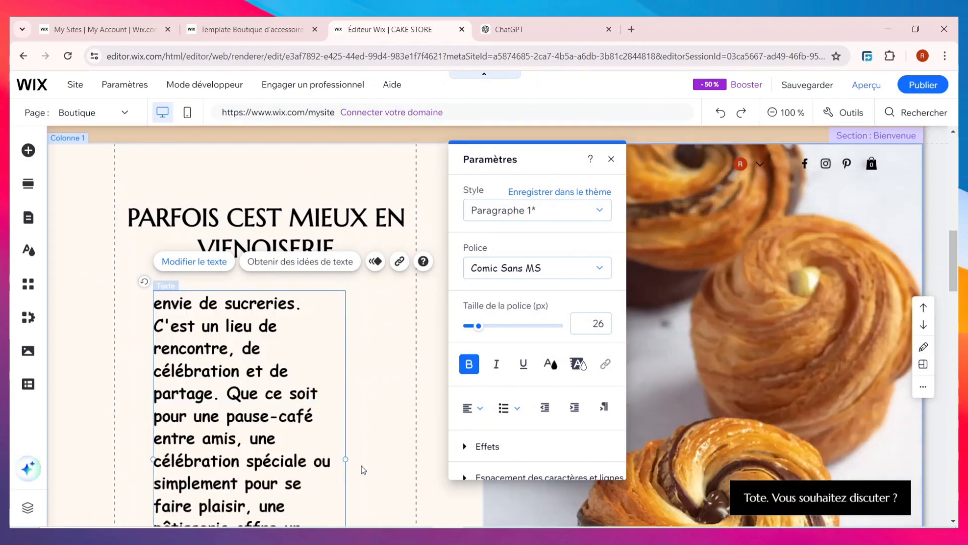
scroll(560, 407, "down", 3)
scroll(519, 368, "up", 3)
scroll(454, 368, "down", 3)
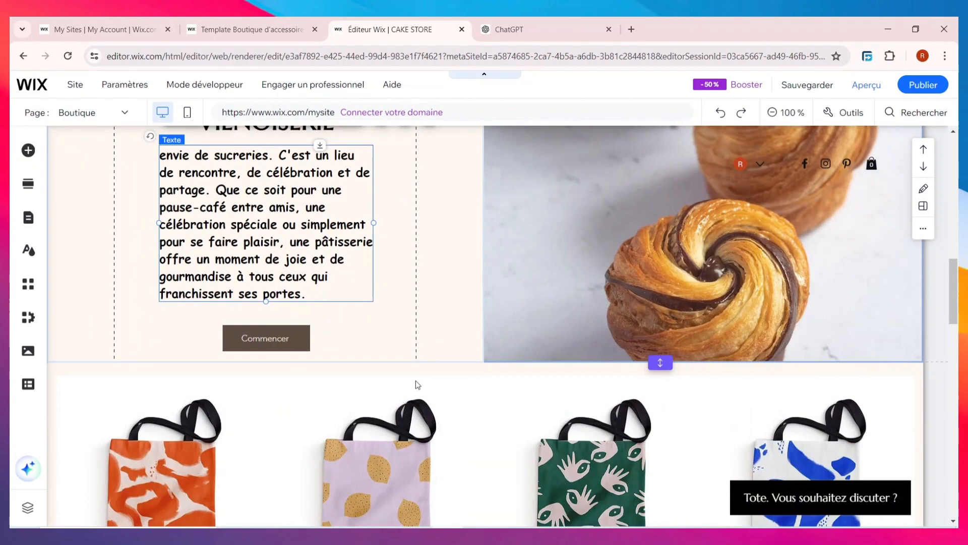
Change the Commencer button's label to "COMMANDER MAINTENANT" and widen the button to fit the full label.
left_click(260, 346)
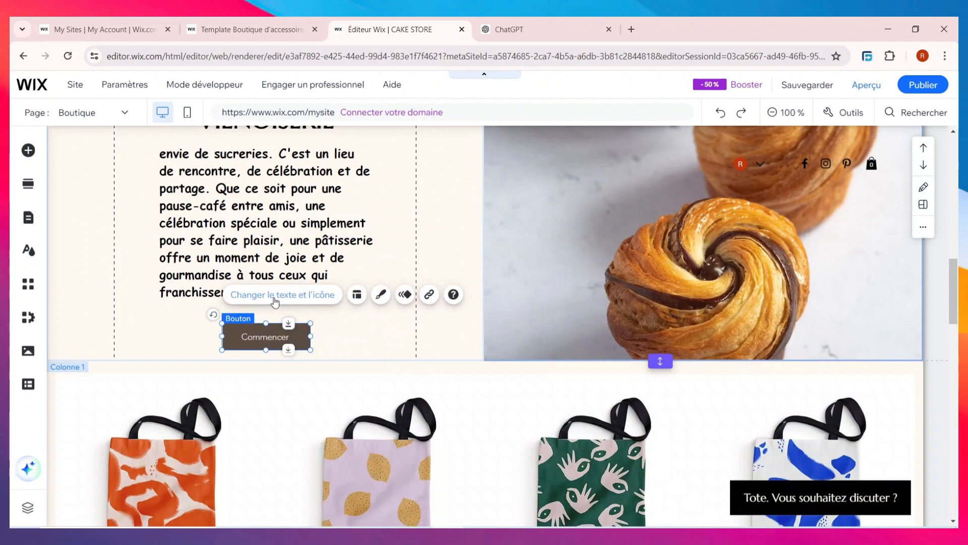
left_click(276, 295)
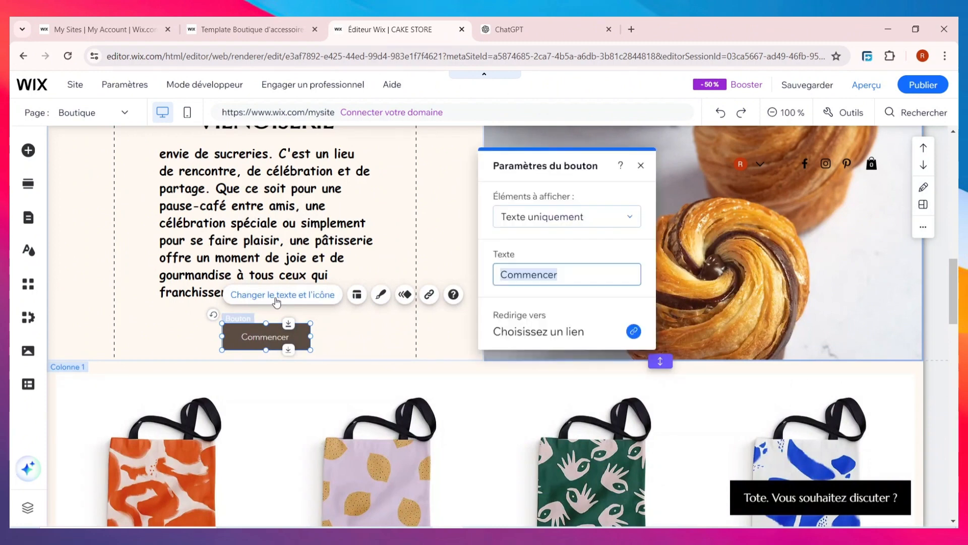
type("COM")
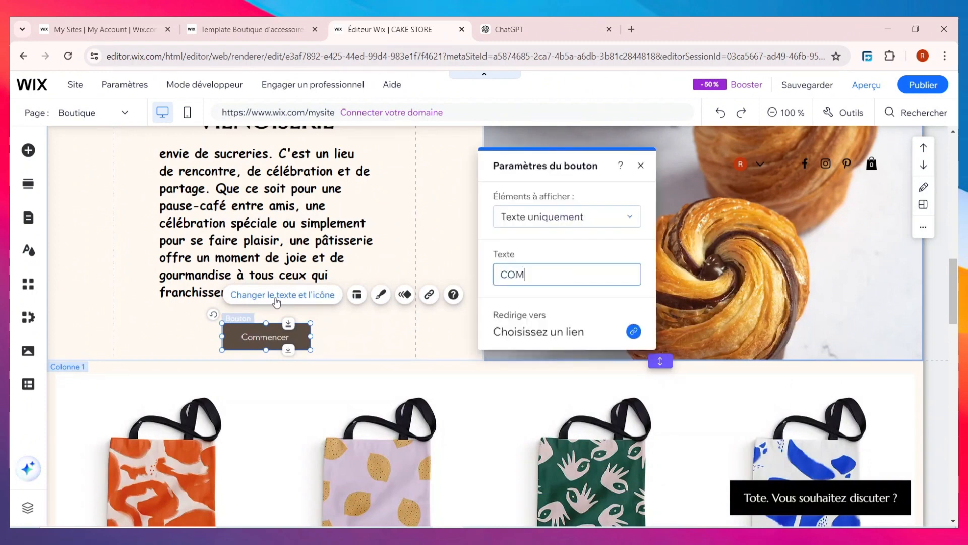
type("MANDER MAINTENANT")
left_click(309, 343)
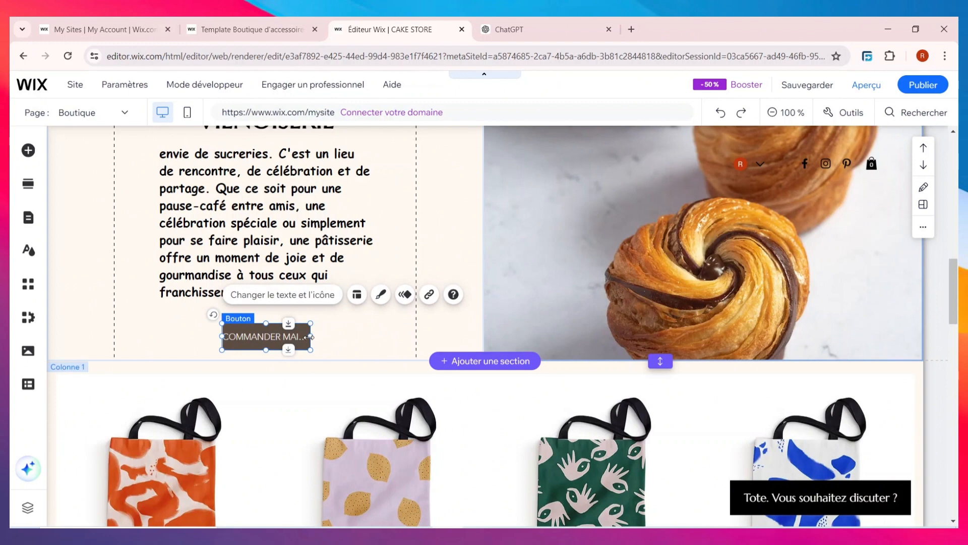
left_click_drag(310, 336, 287, 348)
scroll(417, 349, "up", 3)
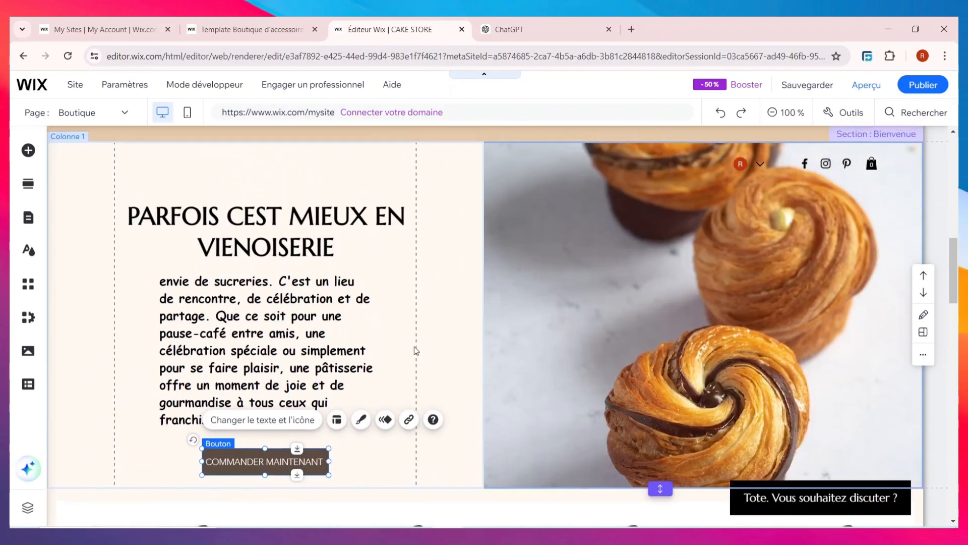
Review the page from the cake section to the product gallery and browse the gallery, menu and video element categories.
scroll(385, 357, "down", 3)
scroll(353, 343, "up", 10)
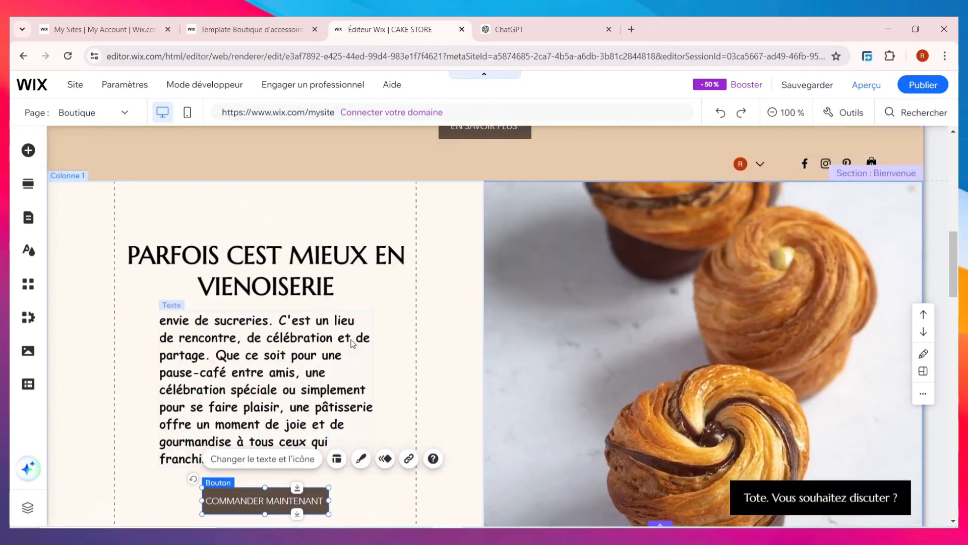
scroll(373, 334, "down", 10)
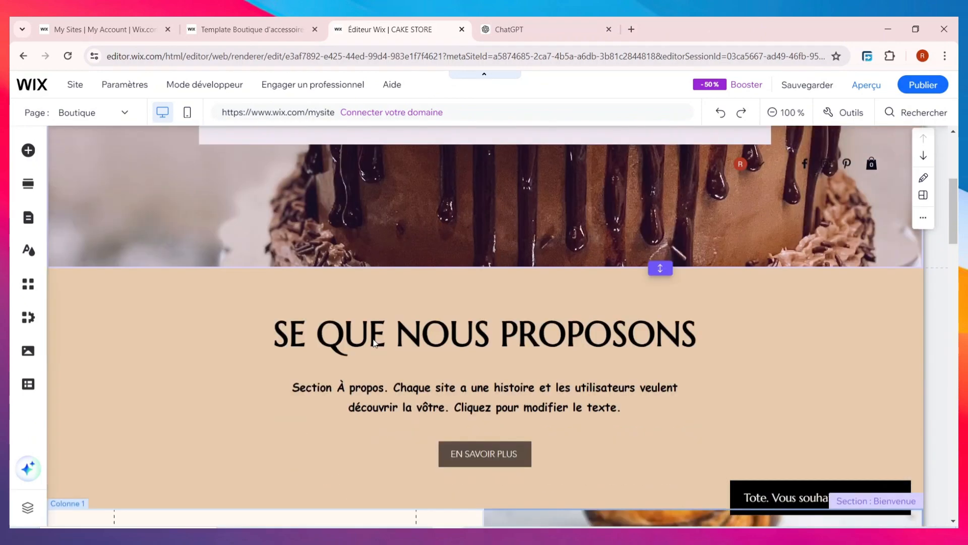
scroll(370, 339, "down", 1)
scroll(370, 339, "up", 1)
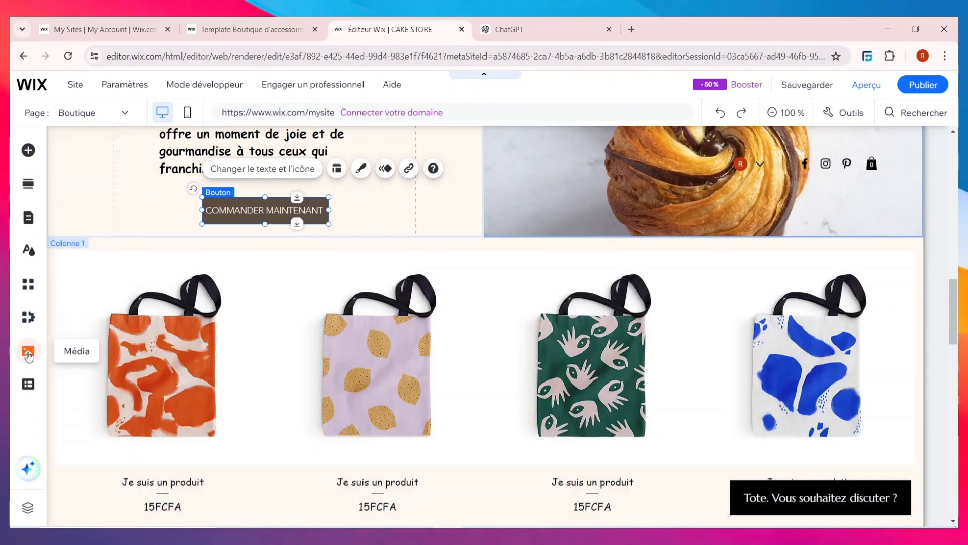
left_click(29, 351)
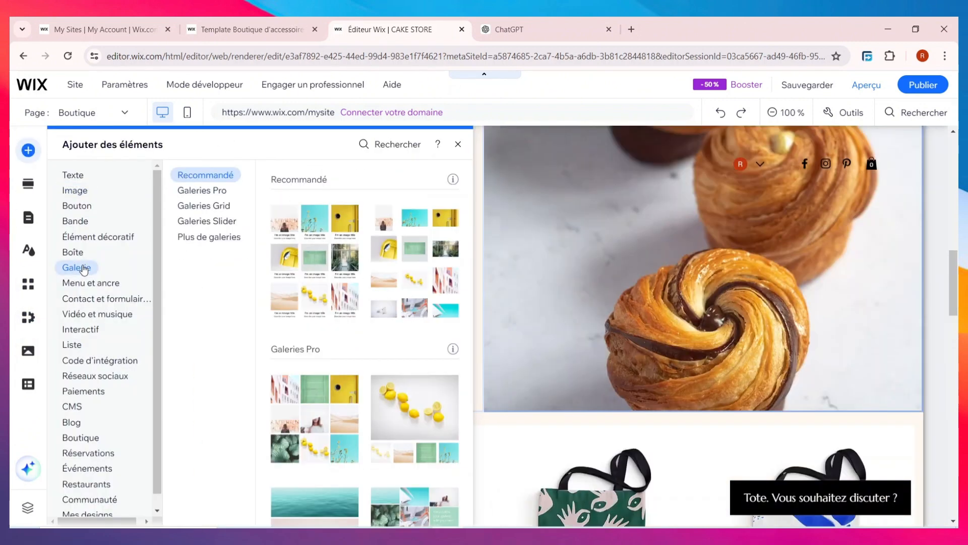
left_click(85, 282)
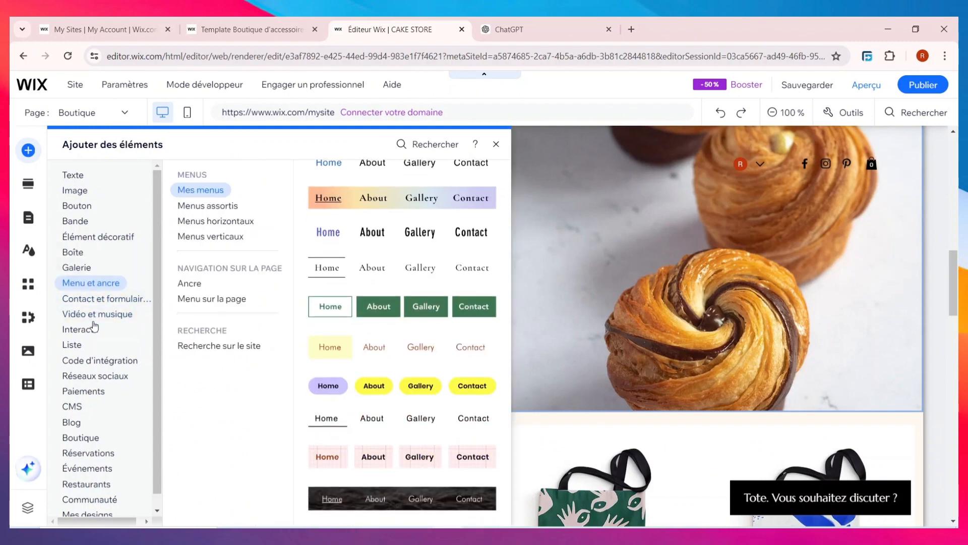
left_click(92, 316)
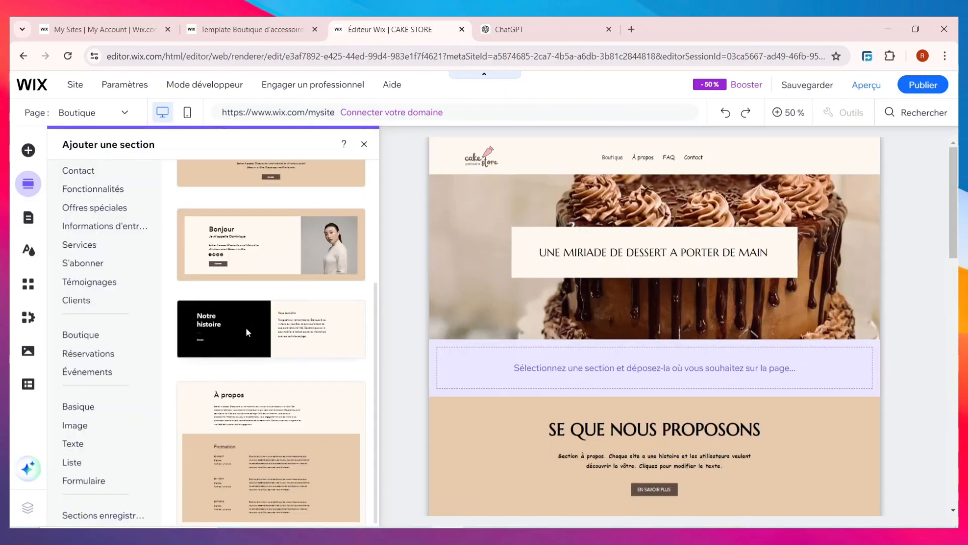
Add the two-column "Notre histoire" section from the À propos category between the Bienvenue section and the product gallery.
scroll(130, 253, "up", 3)
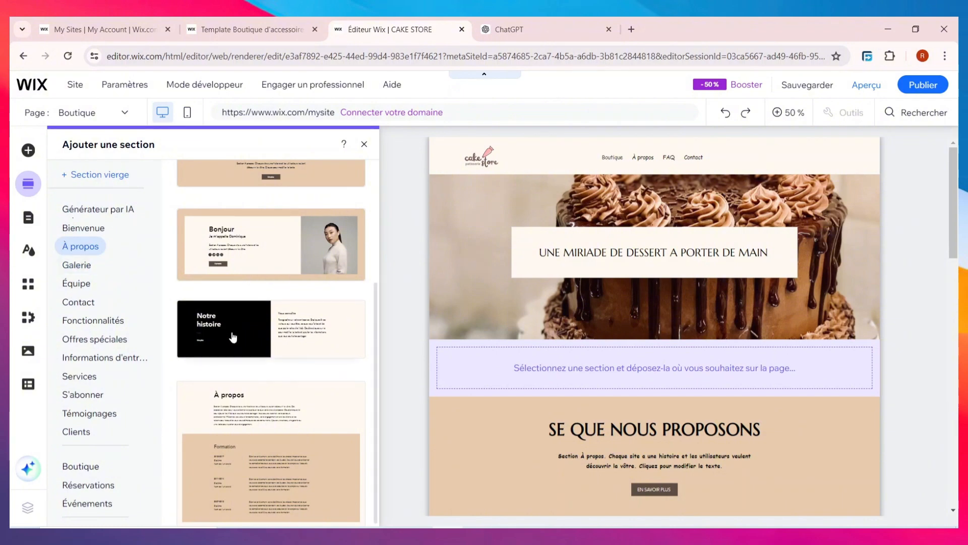
left_click_drag(253, 336, 623, 383)
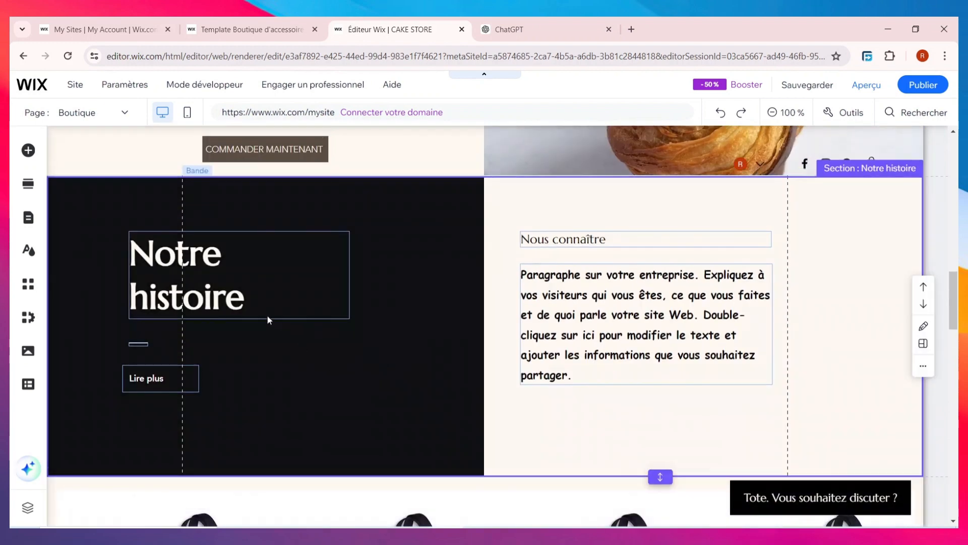
Clear the heading, line and Lire plus link from the black Notre histoire column and add a Titre 1 heading there.
double_click(258, 289)
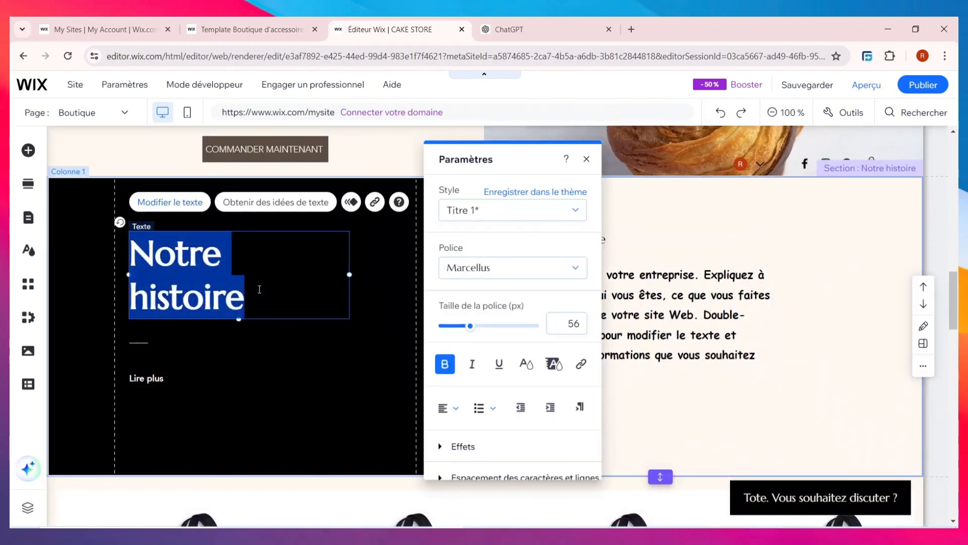
key("BackSpace")
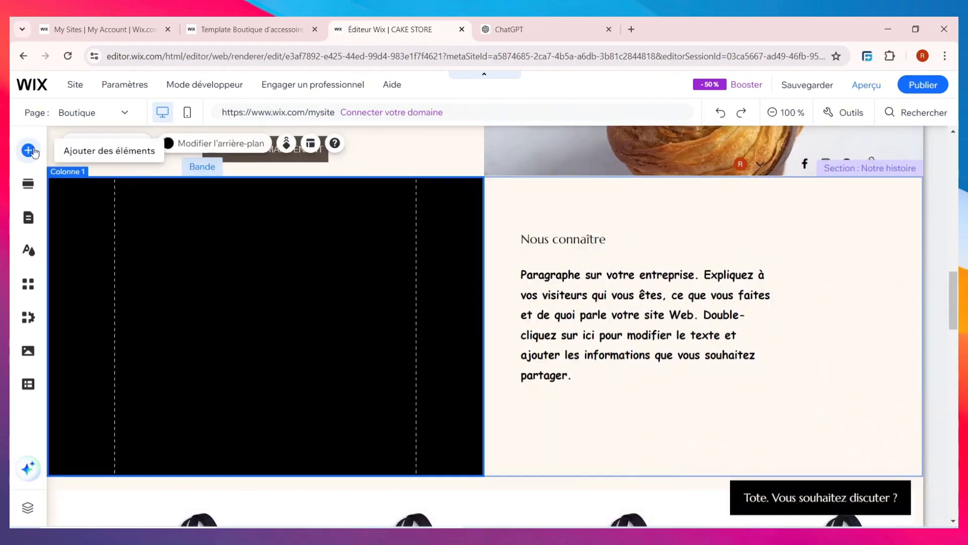
left_click(28, 150)
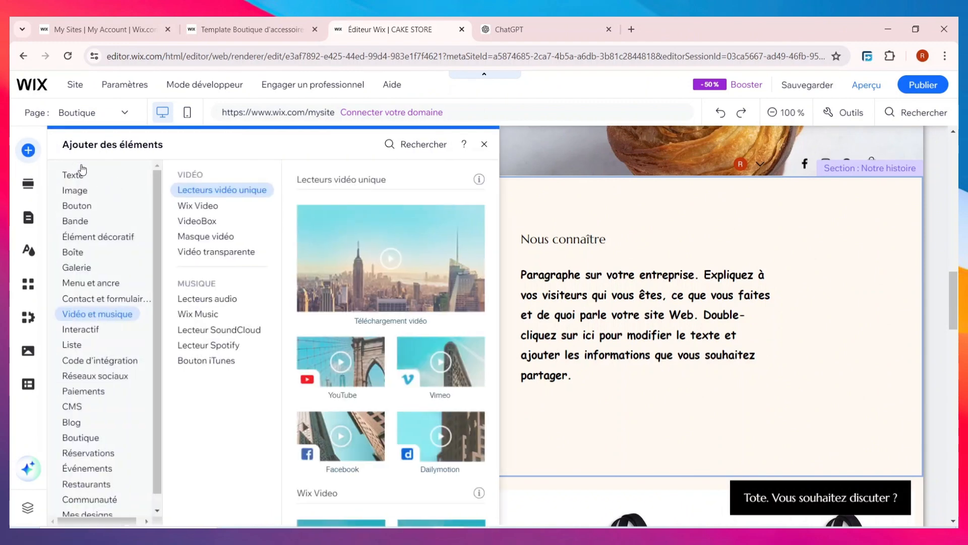
left_click(81, 175)
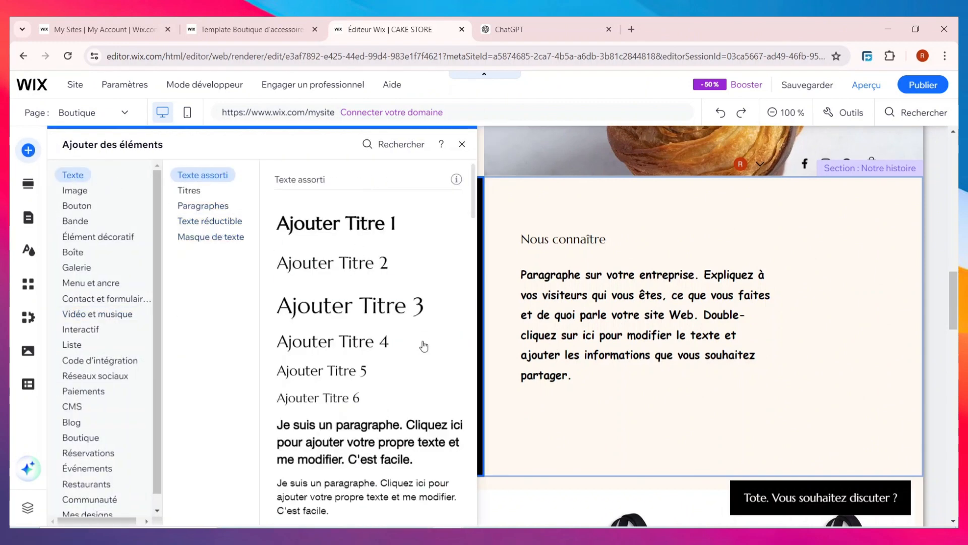
left_click_drag(348, 236, 195, 262)
Replace the Titre 1 heading text in the black column with "LA CUISINE EST UN ART QUI SAPPREND".
double_click(196, 263)
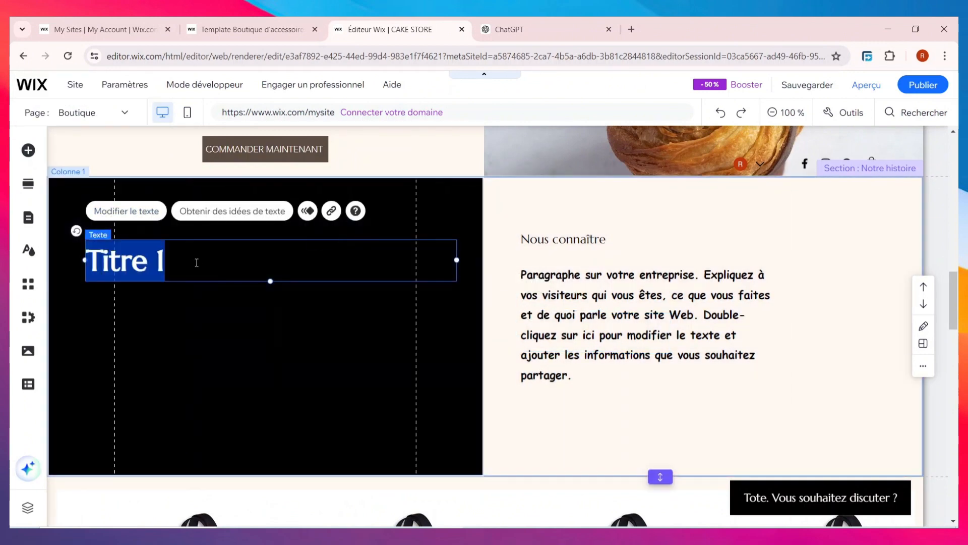
double_click(197, 263)
triple_click(196, 262)
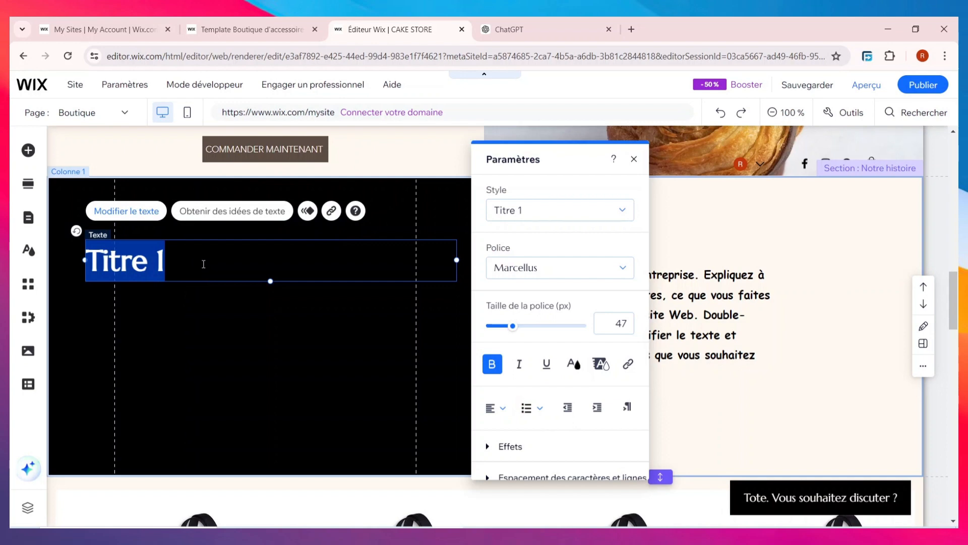
key("BackSpace")
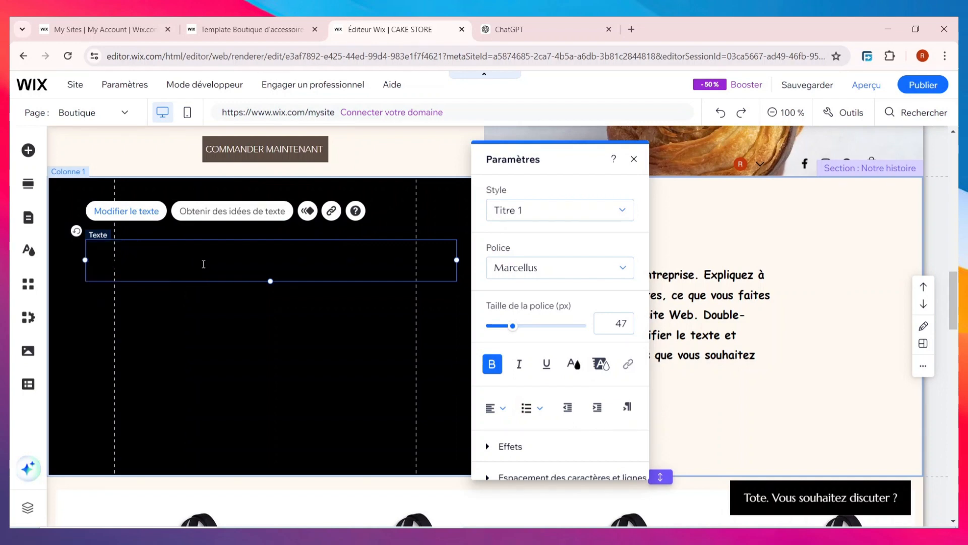
key("ctrl+v")
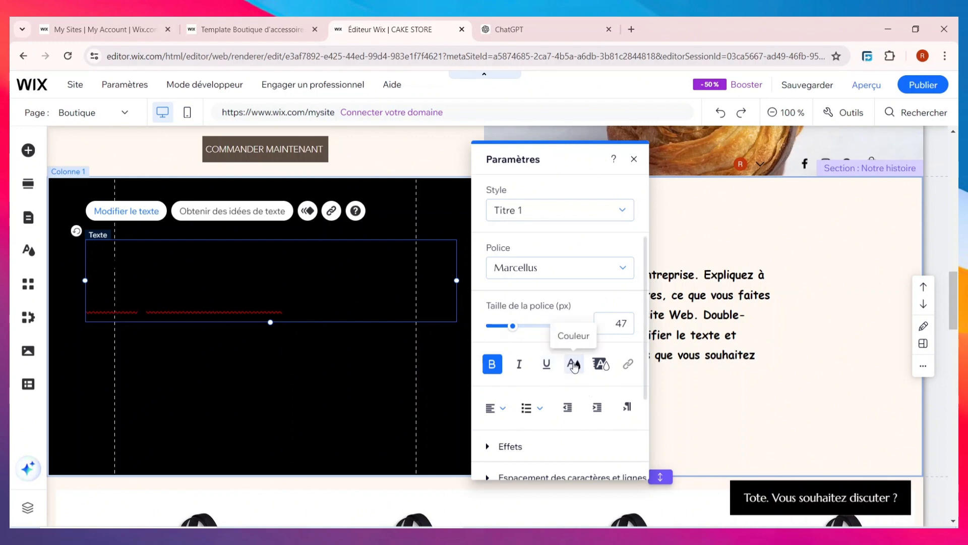
Color the black column's heading white and move it down toward the middle of the column.
left_click(573, 364)
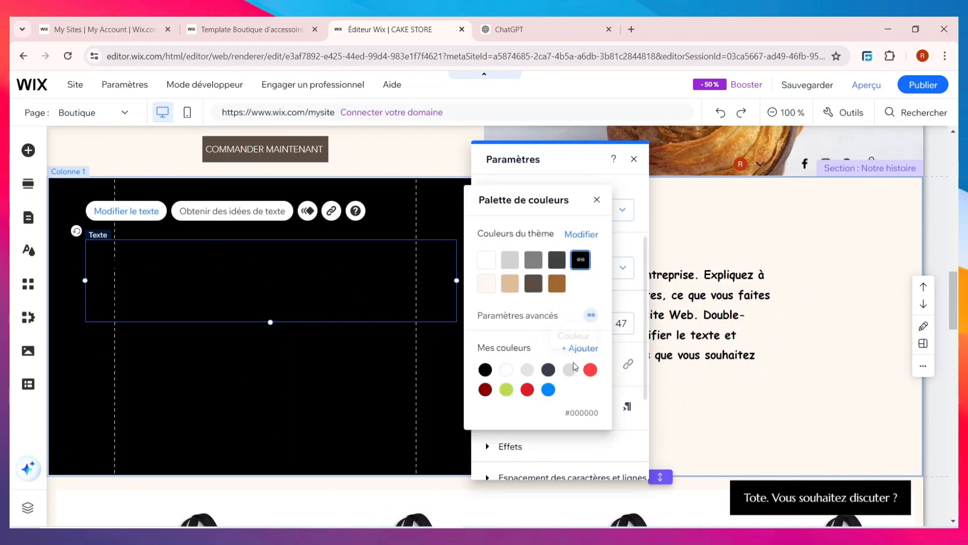
left_click(491, 265)
left_click(246, 333)
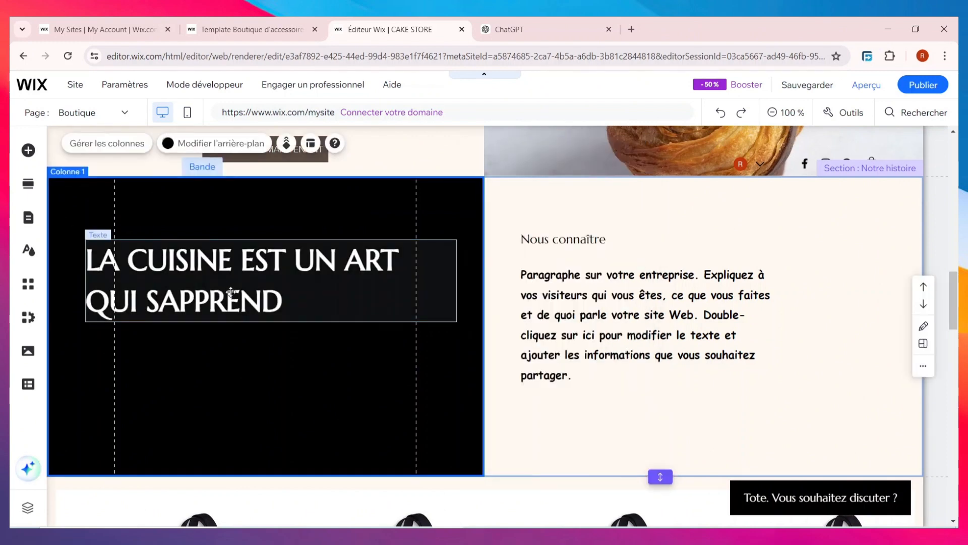
mouse_move(224, 291)
left_mouse_down()
mouse_move(241, 282)
mouse_move(227, 325)
mouse_move(255, 327)
left_mouse_up()
Delete the company paragraph and the "Nous connaître" heading from the beige Notre histoire column.
left_click(693, 313)
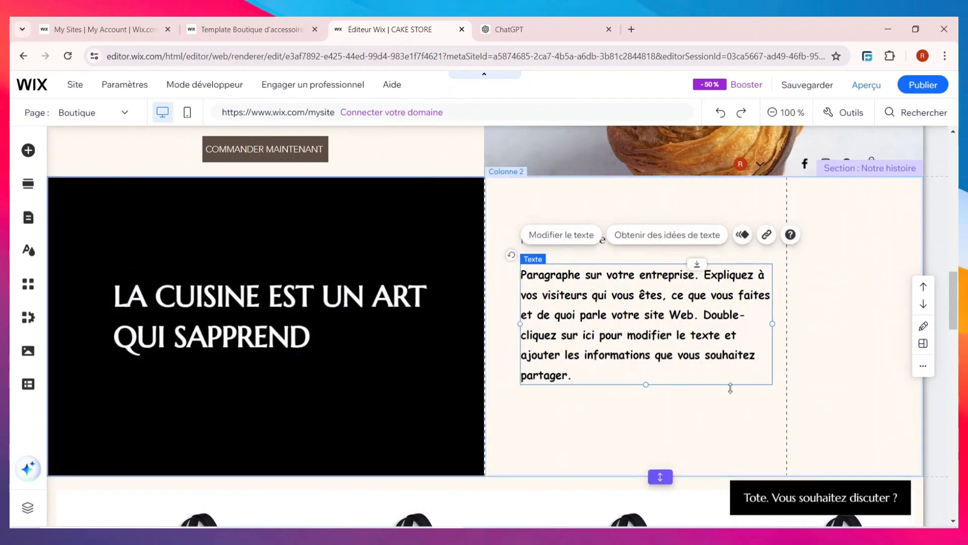
key("Delete")
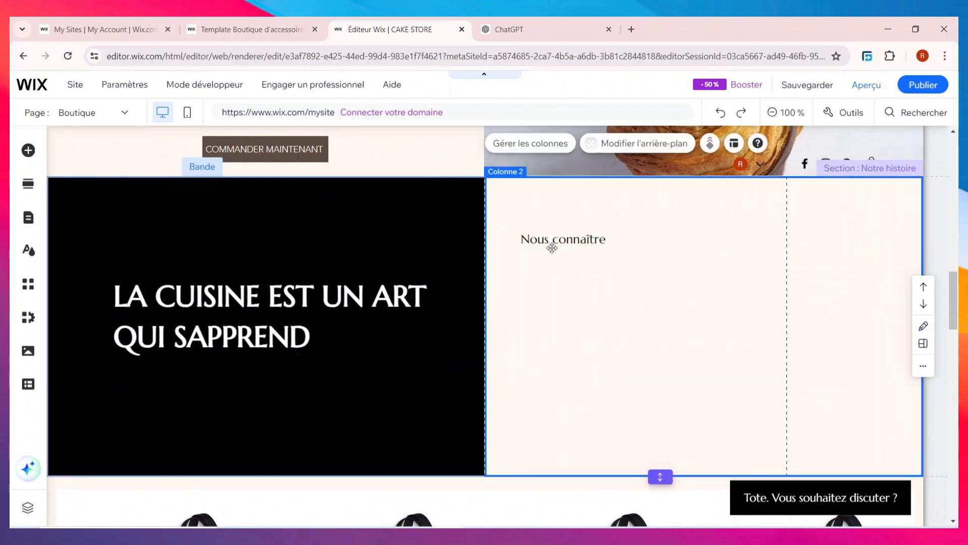
left_click(551, 248)
key("Delete")
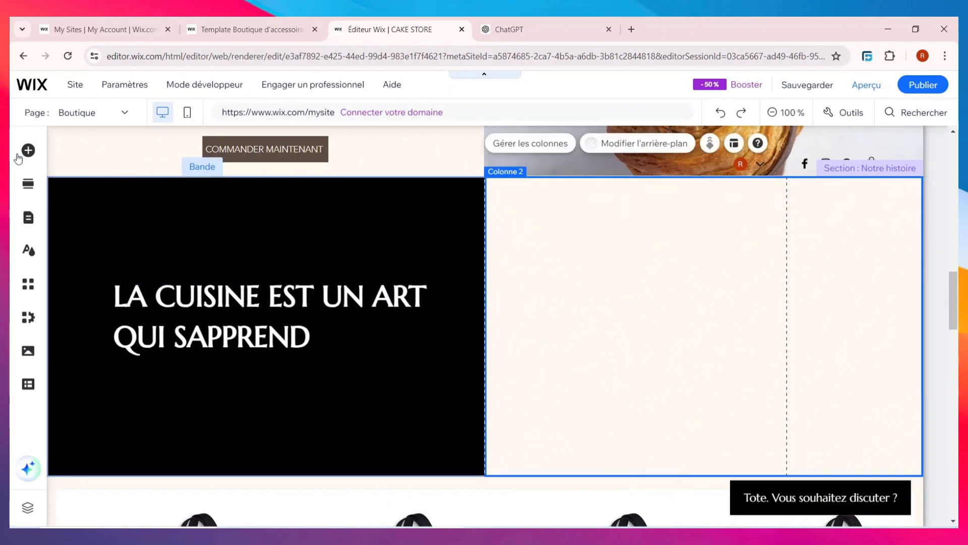
Add a single YouTube video player to the empty beige column and open its video settings.
left_click(27, 149)
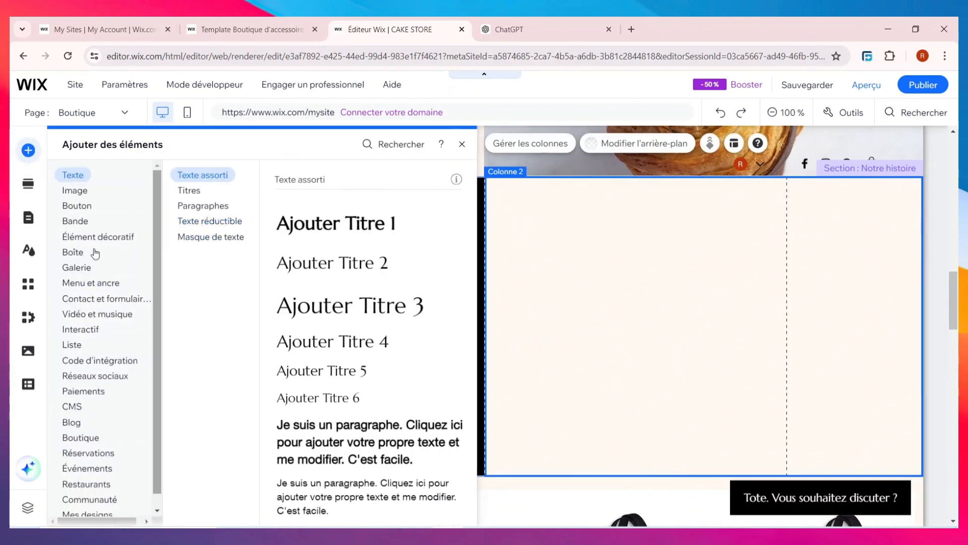
mouse_move(89, 297)
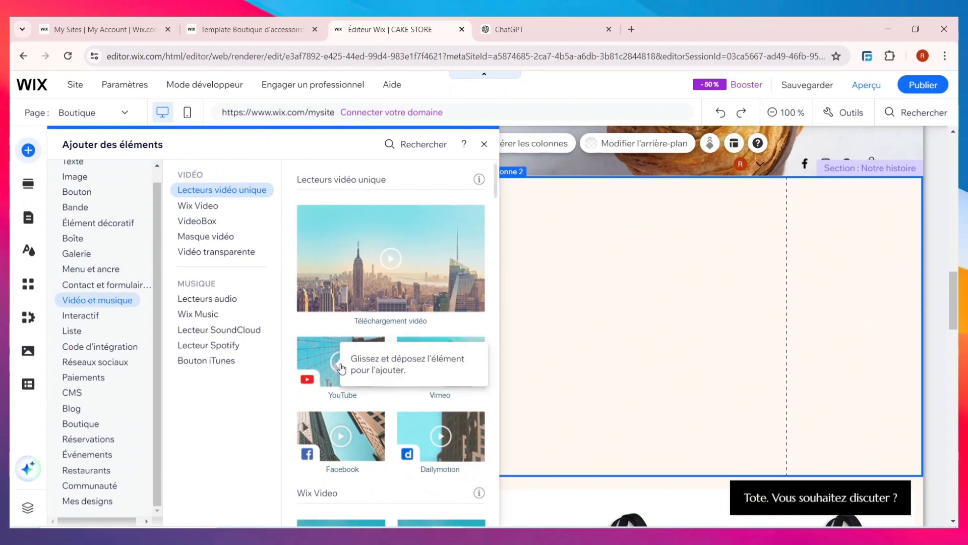
left_click_drag(333, 369, 659, 329)
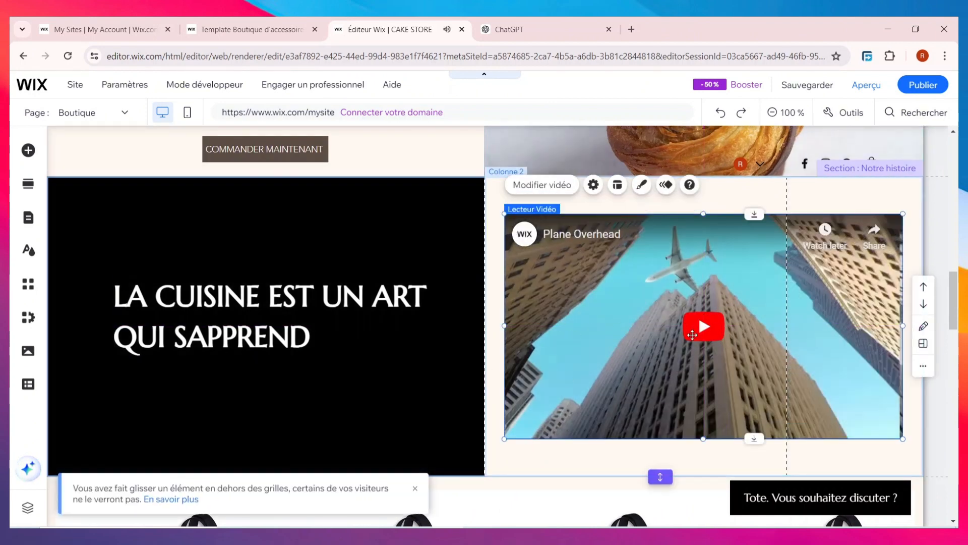
left_click(551, 193)
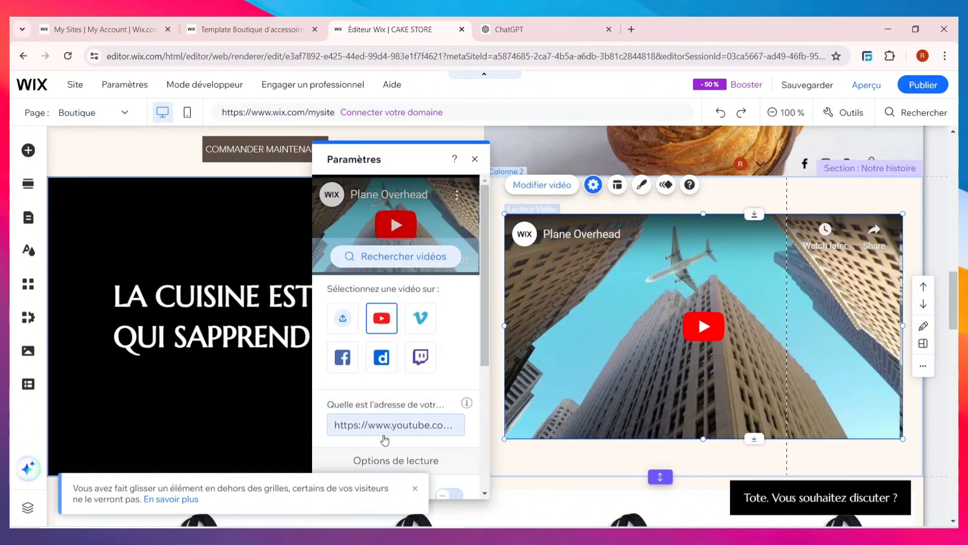
Open YouTube in a new browser tab.
left_click(527, 27)
left_click(525, 59)
key("ctrl+t")
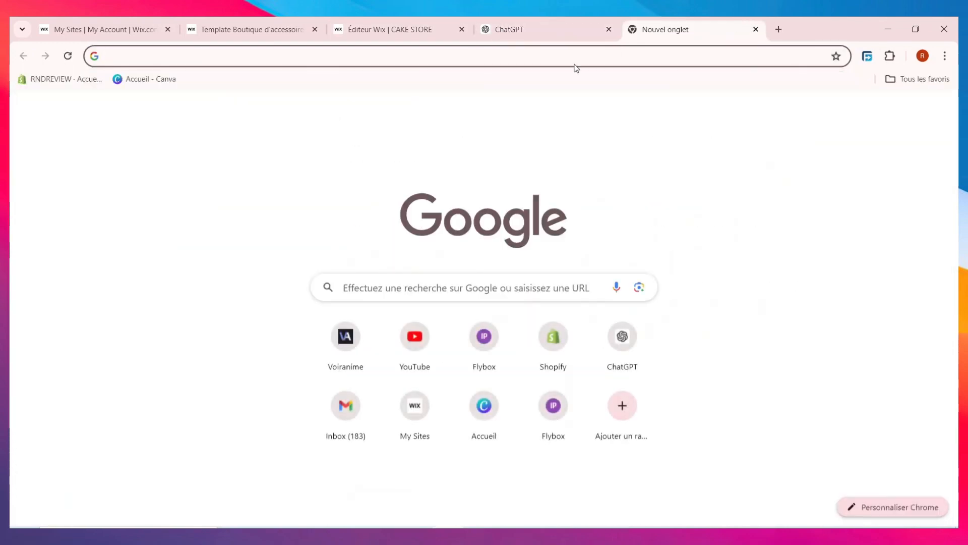
type("YO")
left_click(437, 76)
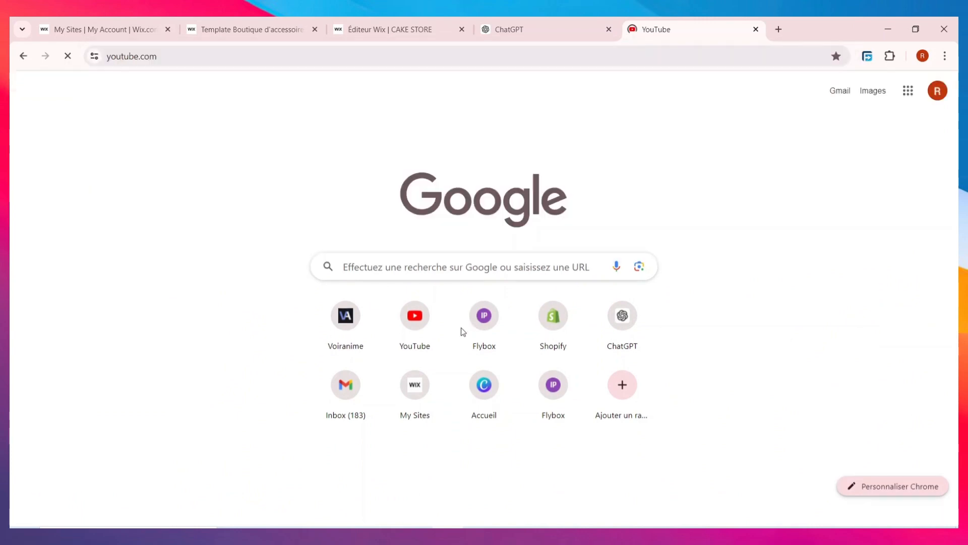
Search YouTube for "RECTTE" and open the video "La recette des crêpes !".
left_click(480, 88)
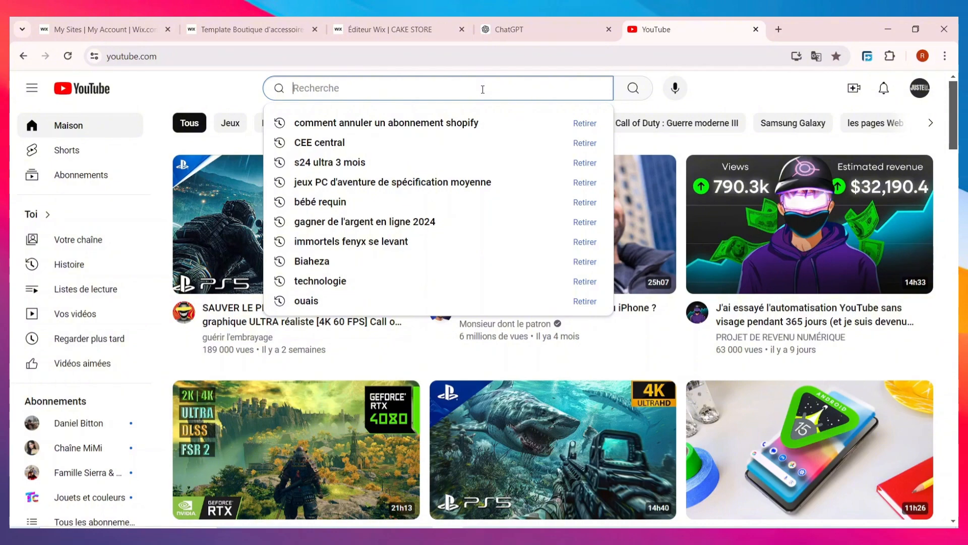
type("RECTTE")
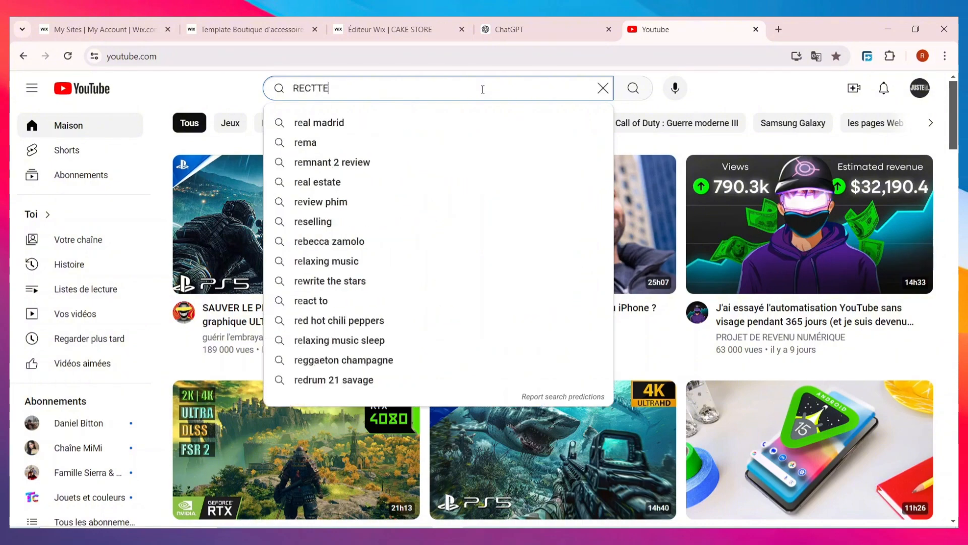
key("Return")
scroll(378, 303, "down", 5)
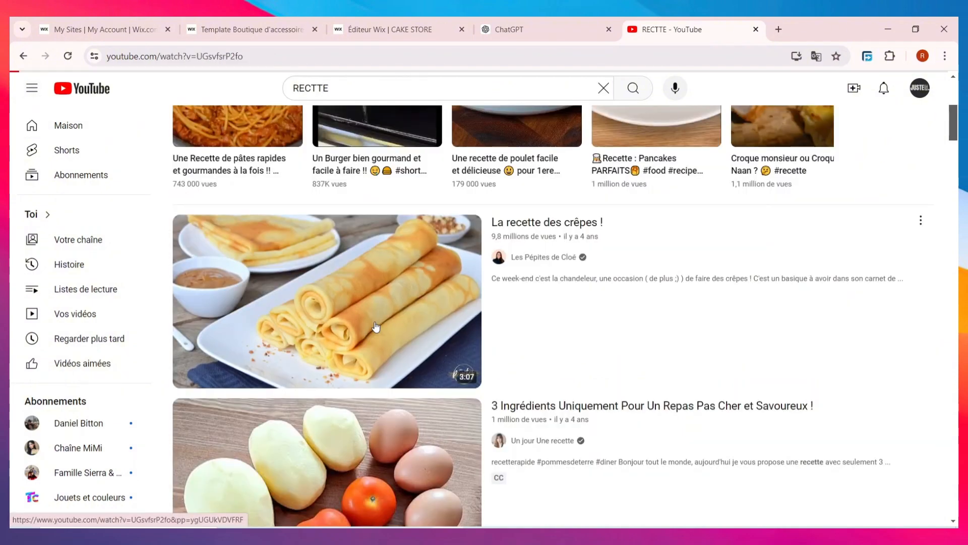
left_click(334, 324)
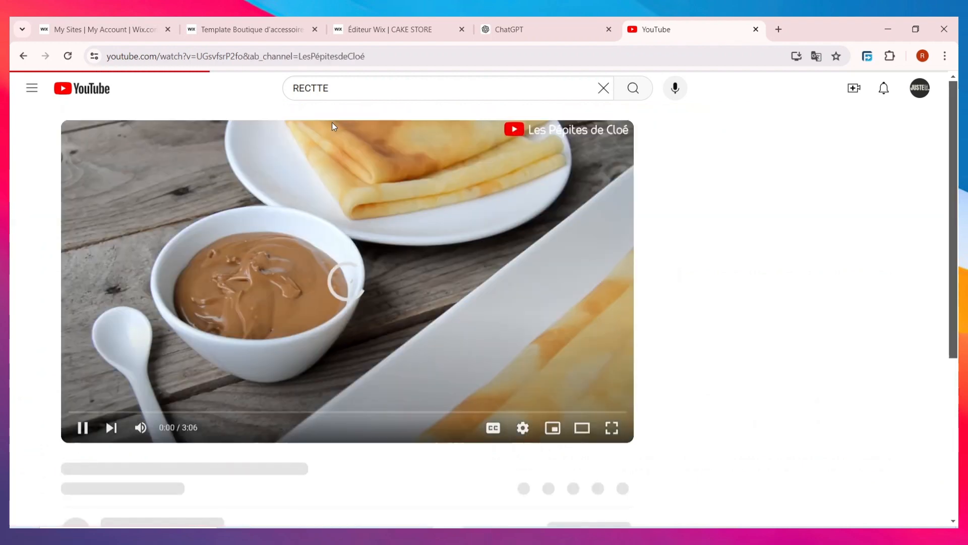
Pause the crêpe video, copy its full web address and close the YouTube tab.
left_click(332, 123)
left_click(327, 61)
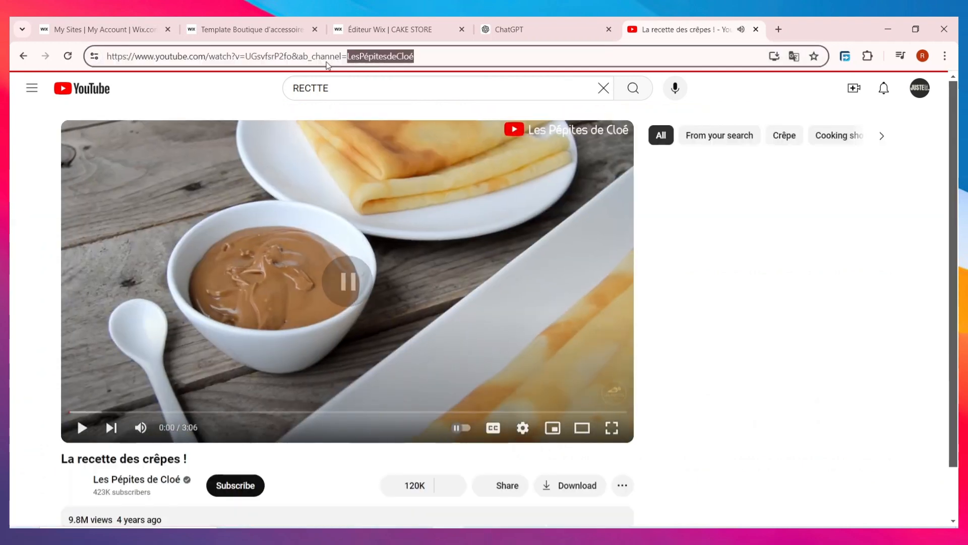
right_click(328, 64)
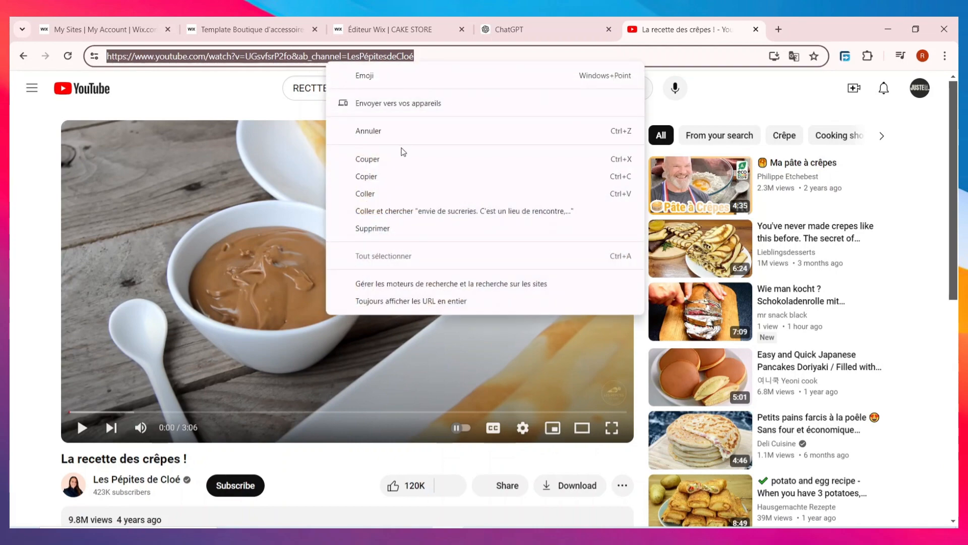
left_click(406, 178)
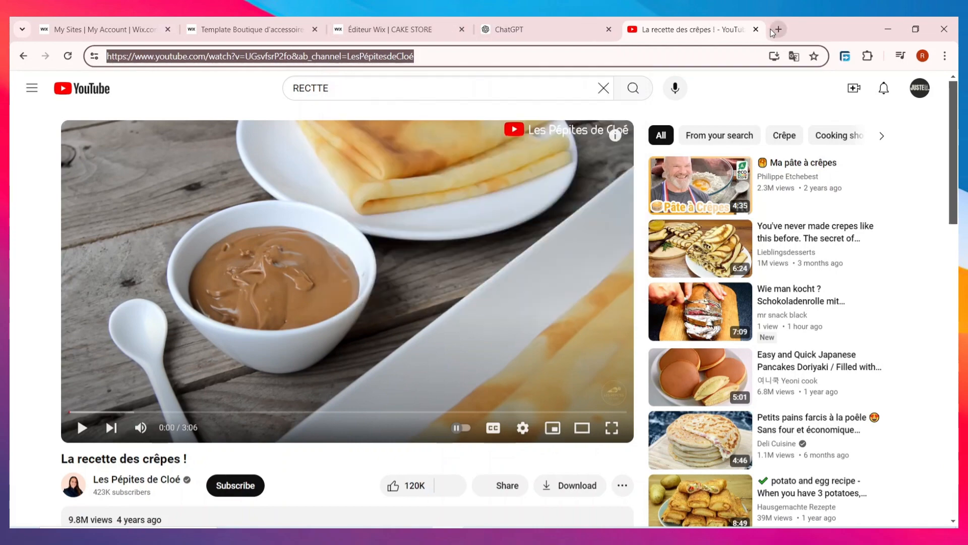
left_click(756, 29)
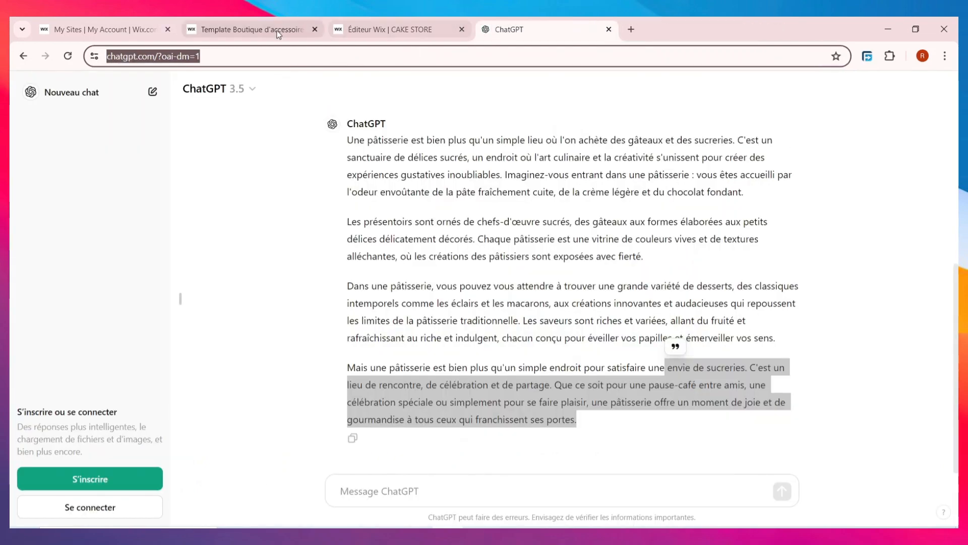
Return to the Wix editor, replace the video player's address with the copied YouTube link and close the settings.
left_click(400, 22)
left_click(396, 426)
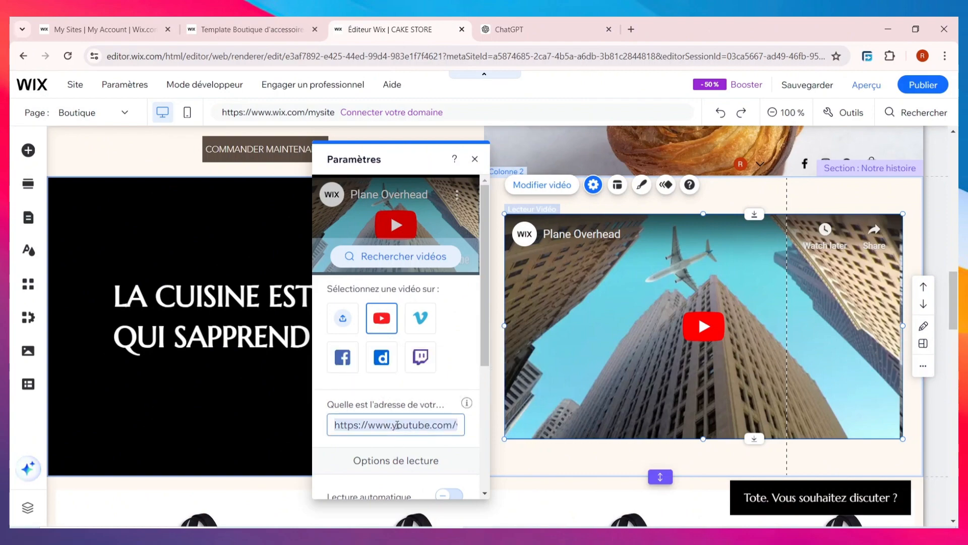
right_click(397, 425)
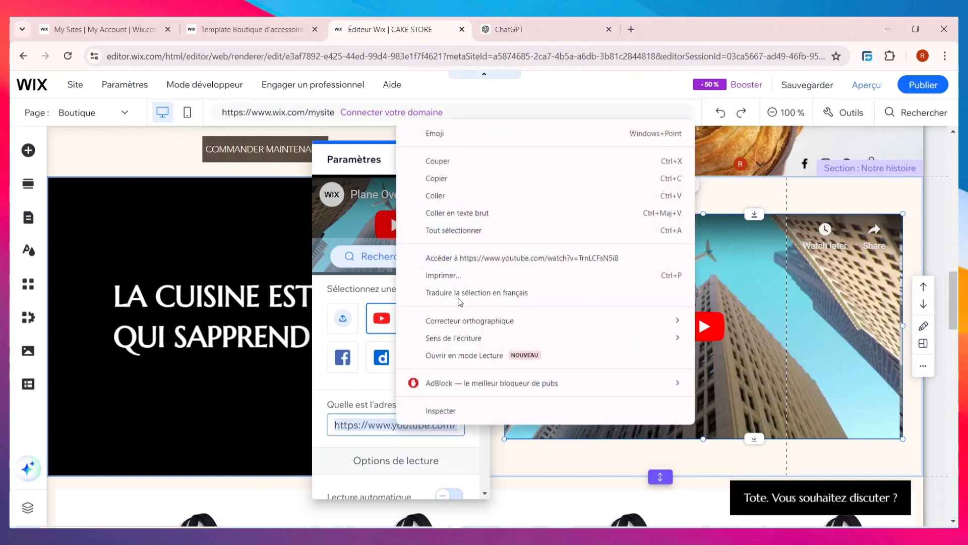
left_click(457, 194)
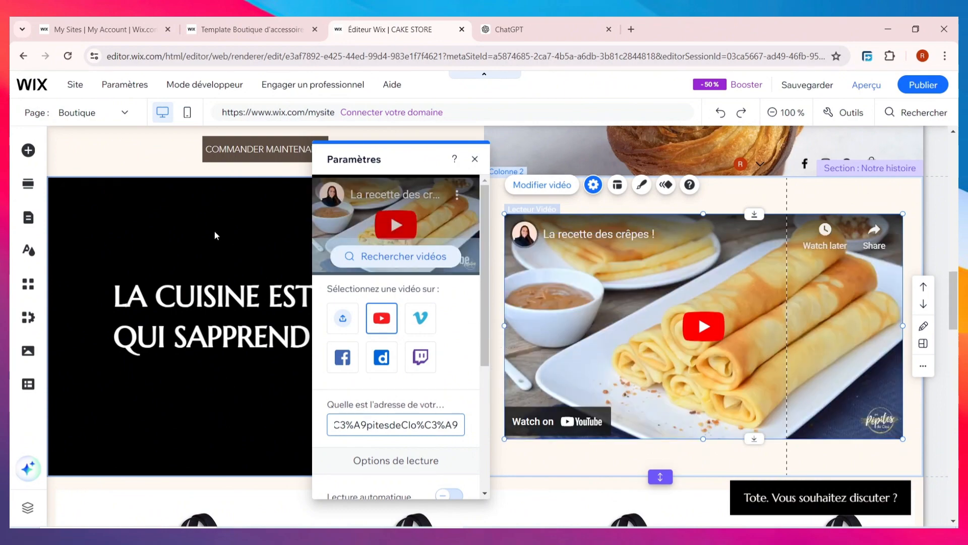
left_click(167, 187)
Open article management for the product gallery and look through the list of store articles.
scroll(539, 426, "down", 4)
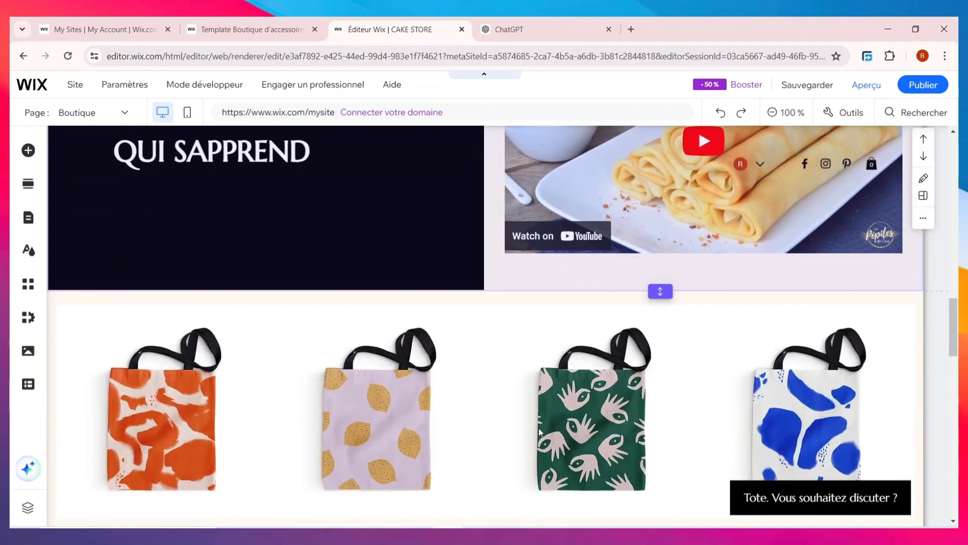
scroll(537, 430, "up", 4)
scroll(537, 427, "down", 7)
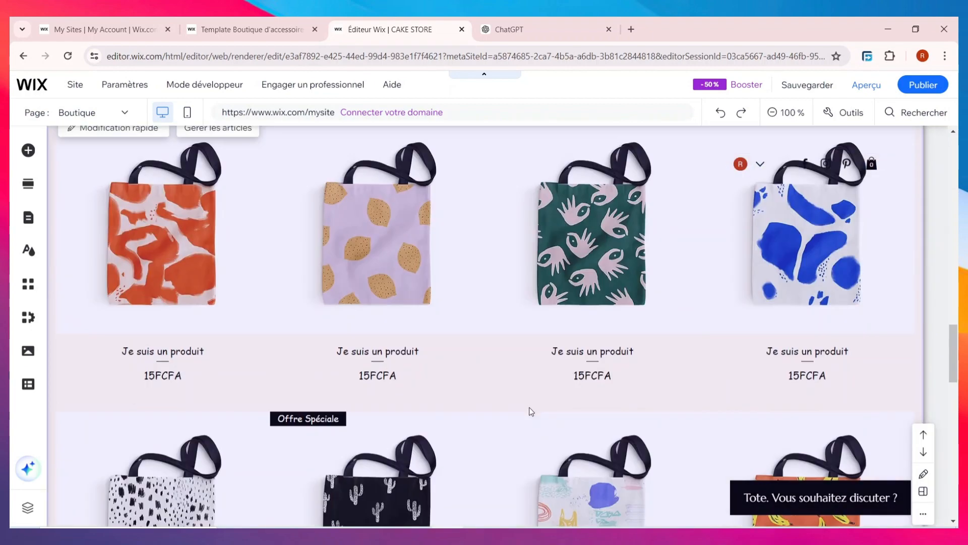
scroll(478, 338, "down", 8)
scroll(479, 353, "up", 9)
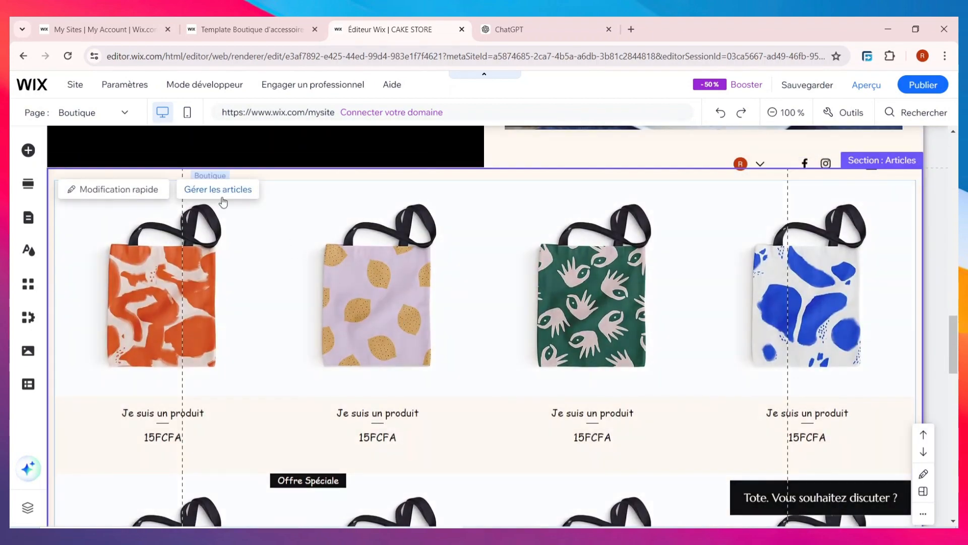
left_click(220, 191)
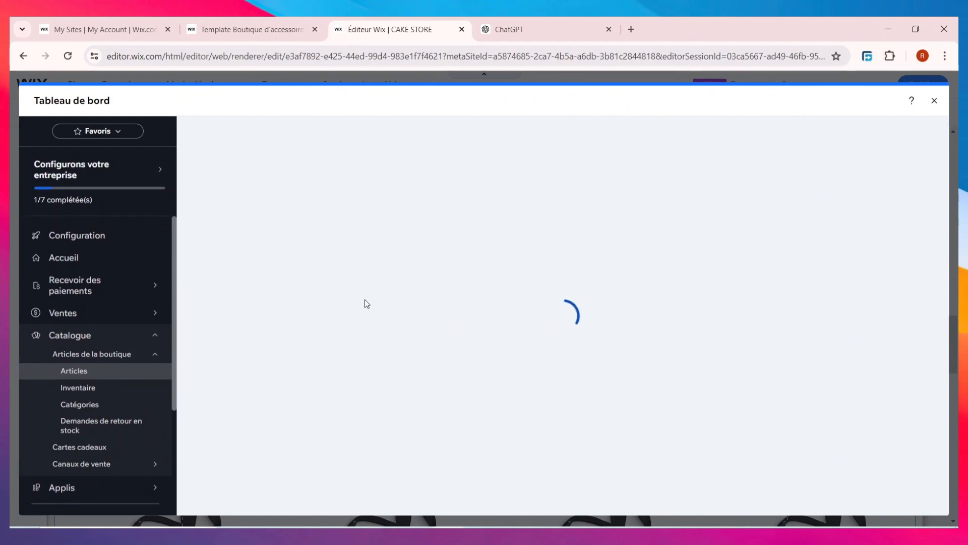
scroll(571, 362, "down", 6)
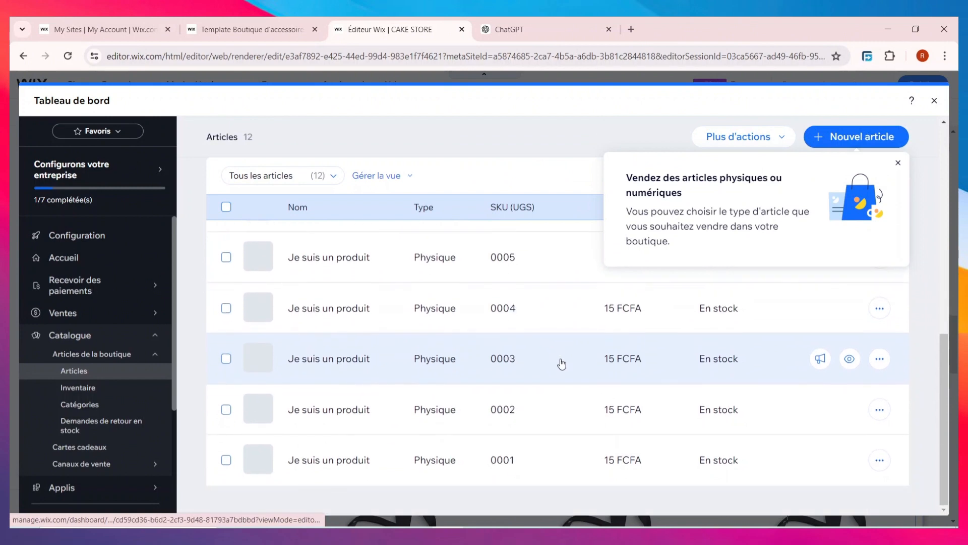
scroll(504, 362, "down", 5)
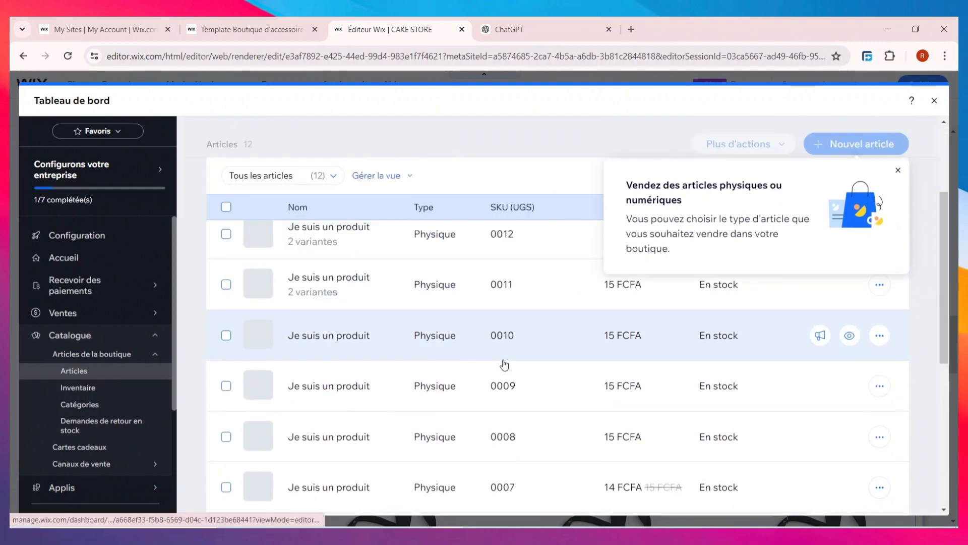
Select all the remaining template articles in the store list and delete them permanently.
left_click(226, 207)
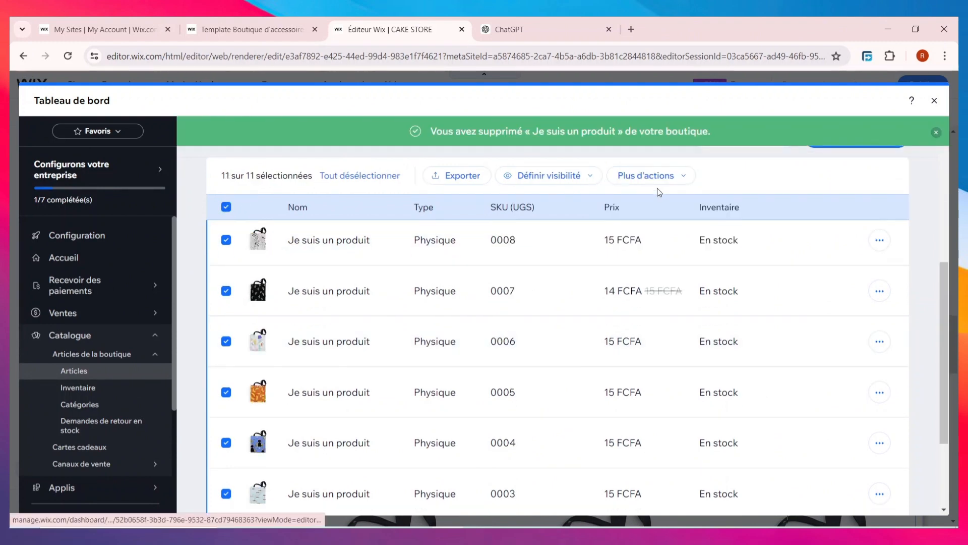
left_click(660, 181)
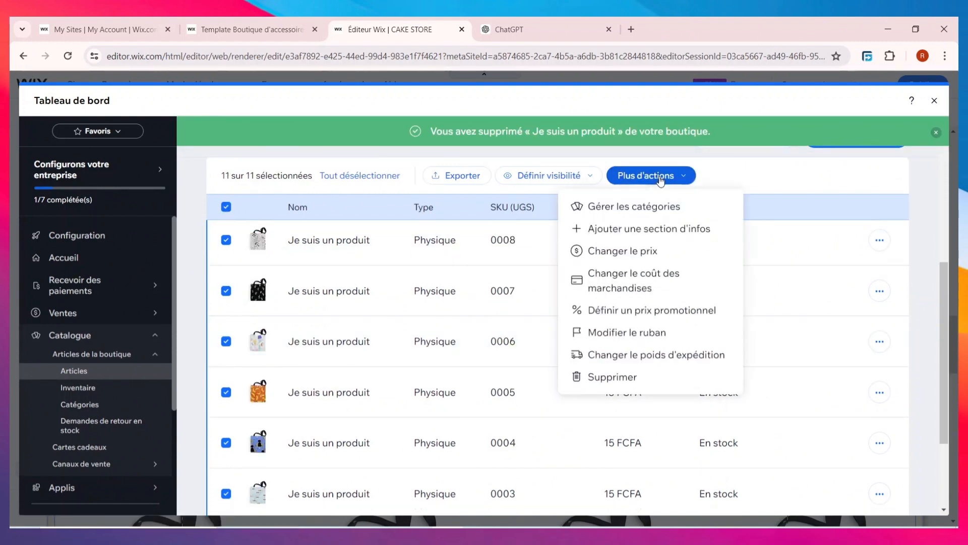
left_click(645, 376)
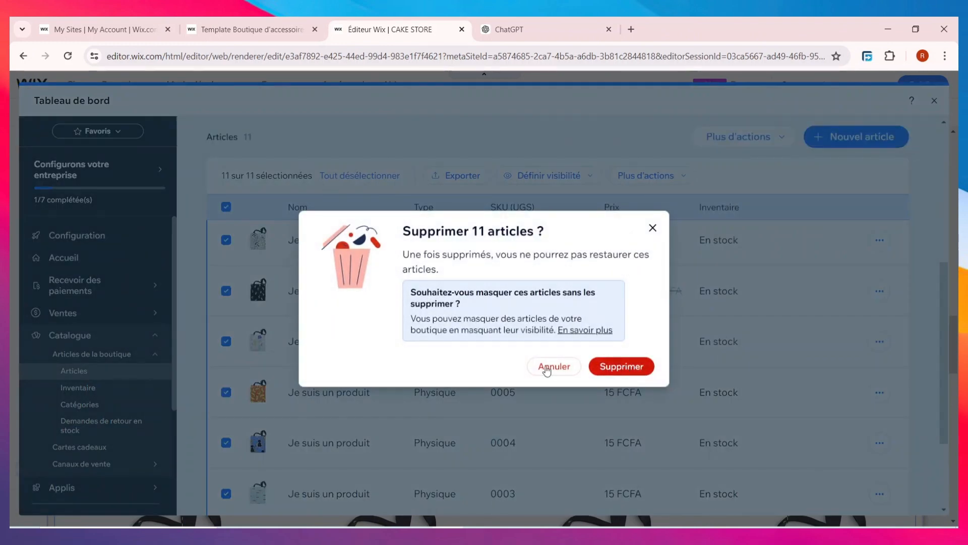
left_click(610, 373)
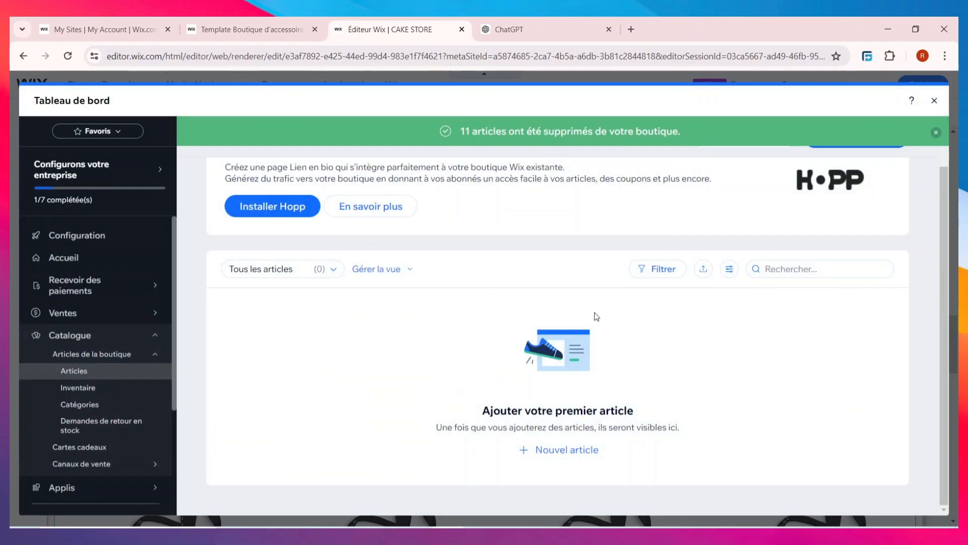
Create a new physical article named "GATEAU AUX CARAMEL".
left_click(571, 449)
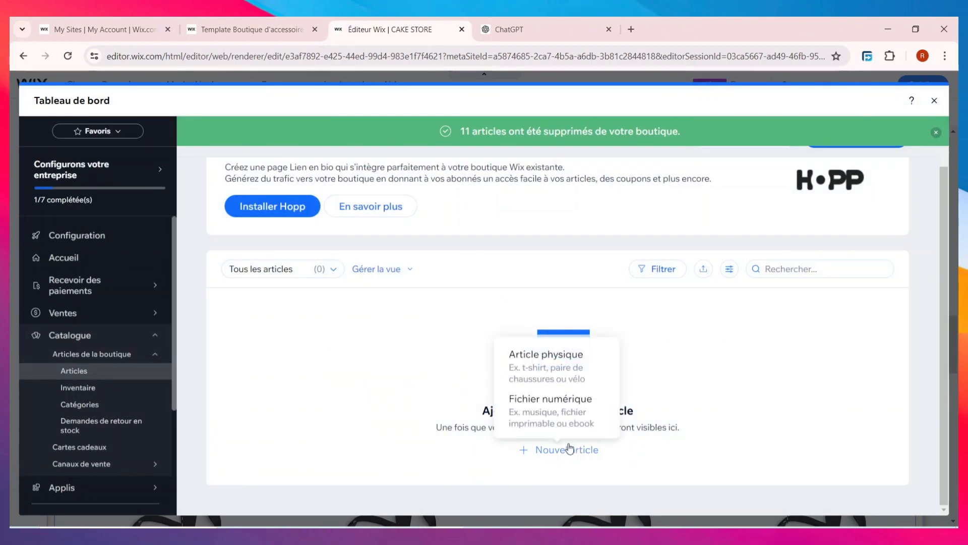
left_click(576, 364)
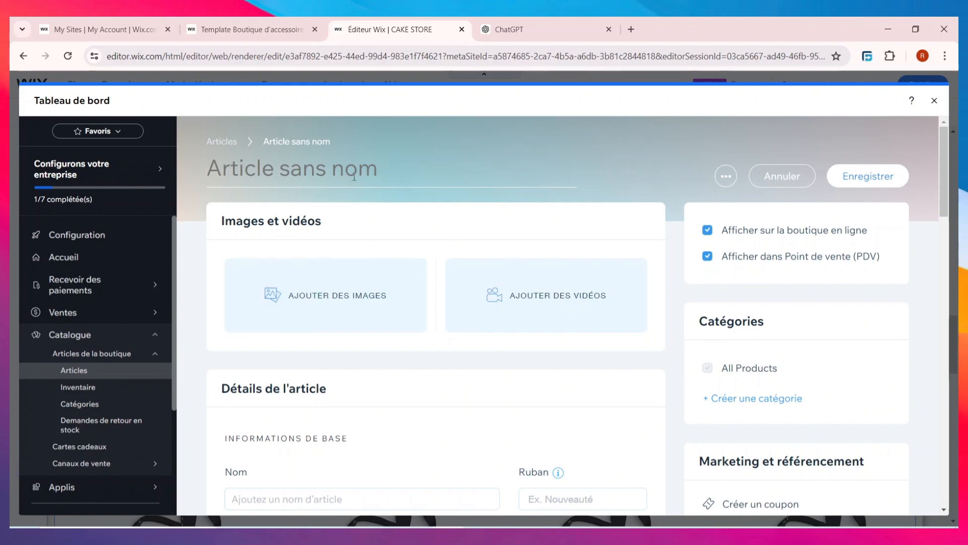
type("GATE")
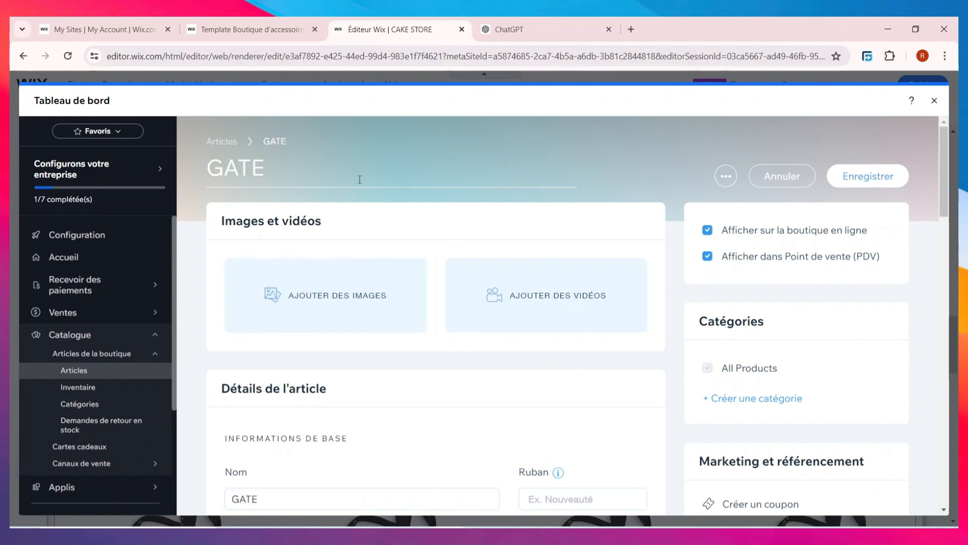
type("AU AUX CARAMEL")
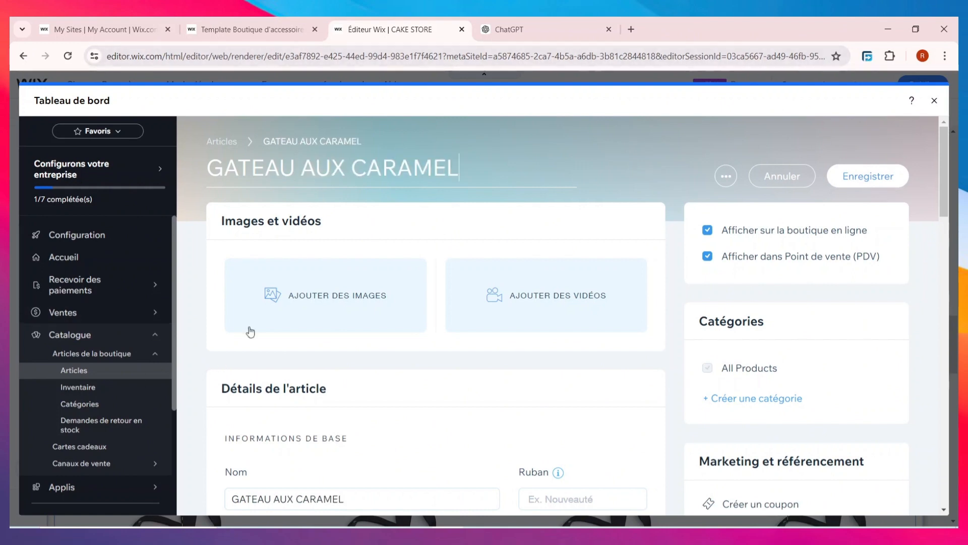
Add the site file ga4.webp as the caramel cake article's image.
left_click(332, 295)
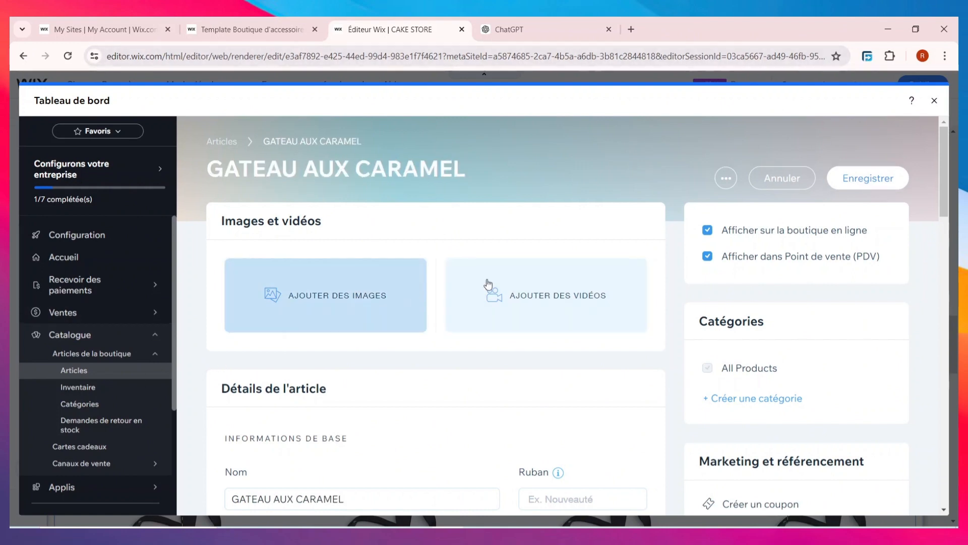
left_click(367, 302)
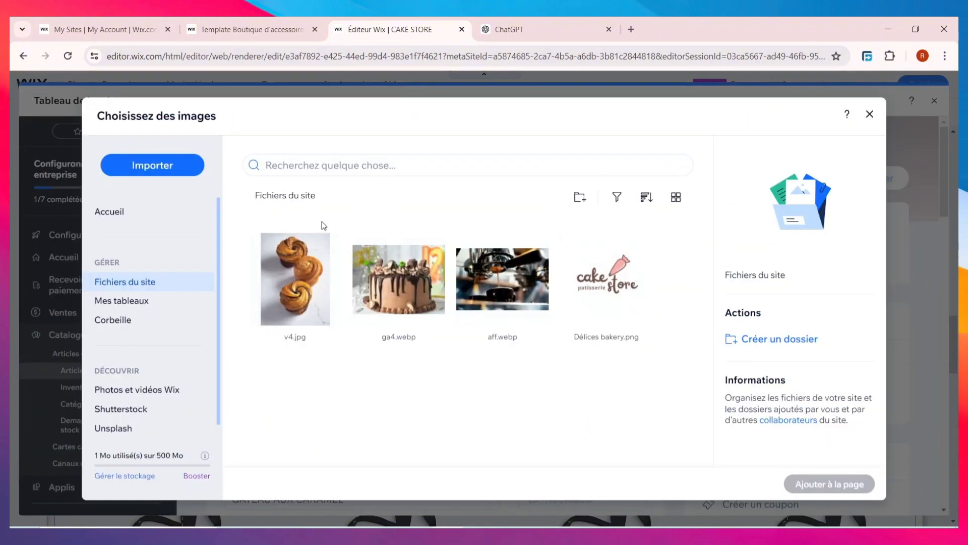
left_click(398, 280)
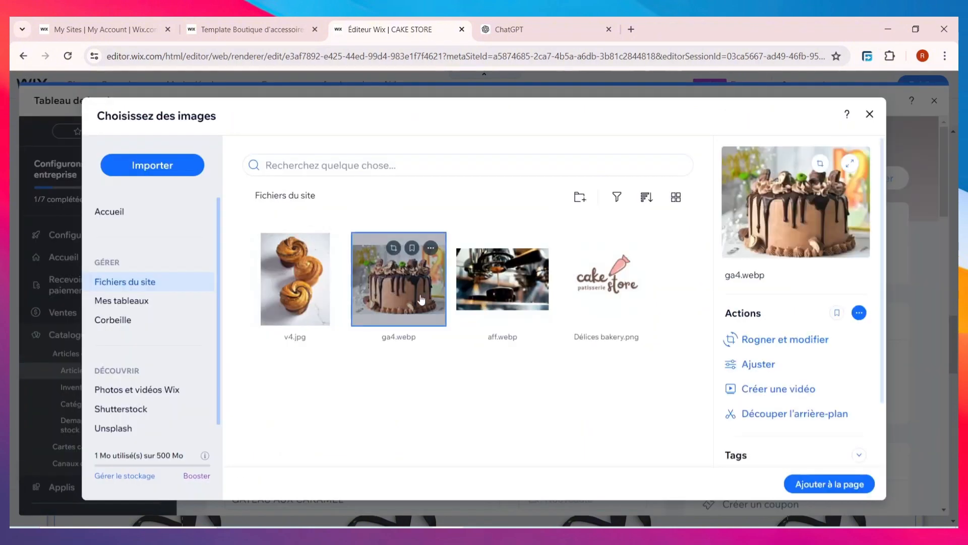
left_click(822, 486)
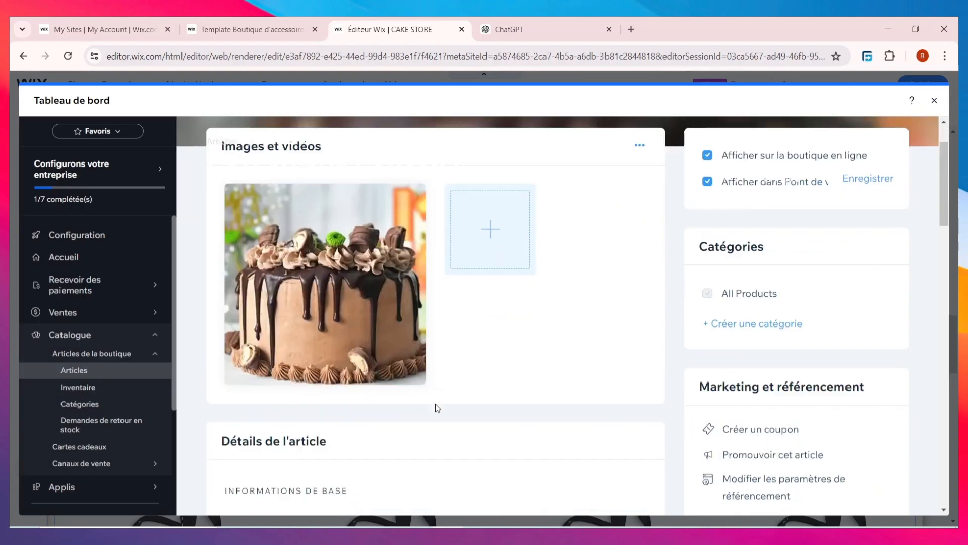
Paste the copied pastry-shop text into the article's description, discarding any wrongly pasted content.
scroll(437, 407, "down", 5)
scroll(348, 322, "down", 3)
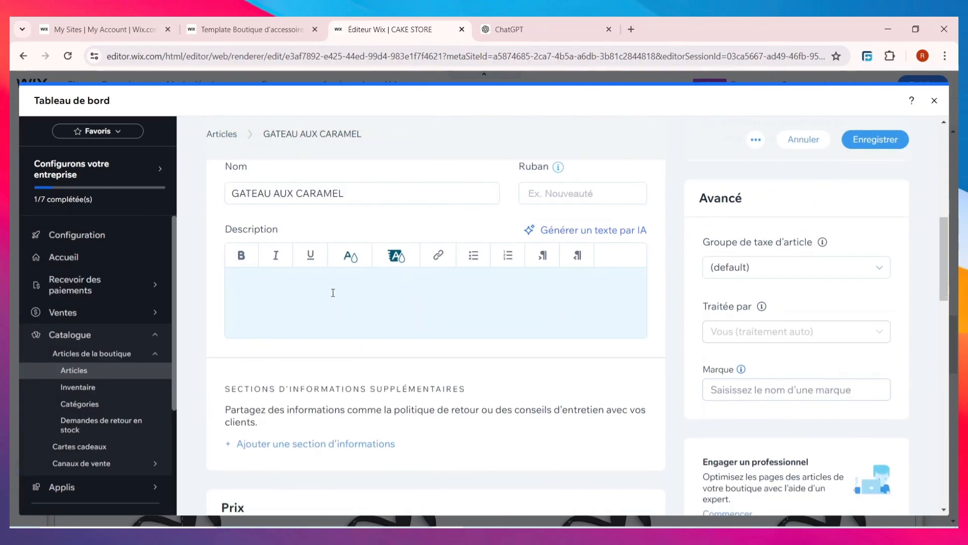
scroll(332, 293, "up", 1)
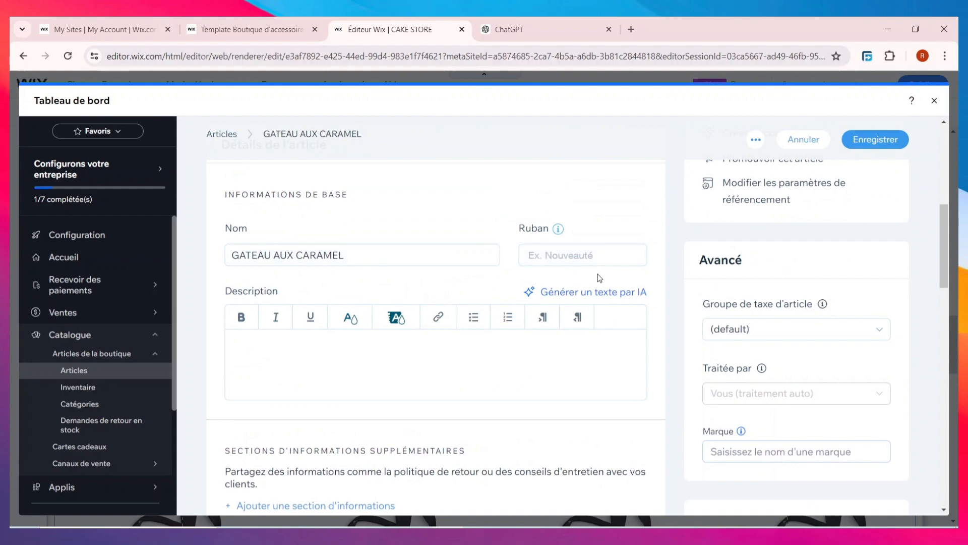
left_click(325, 348)
right_click(325, 348)
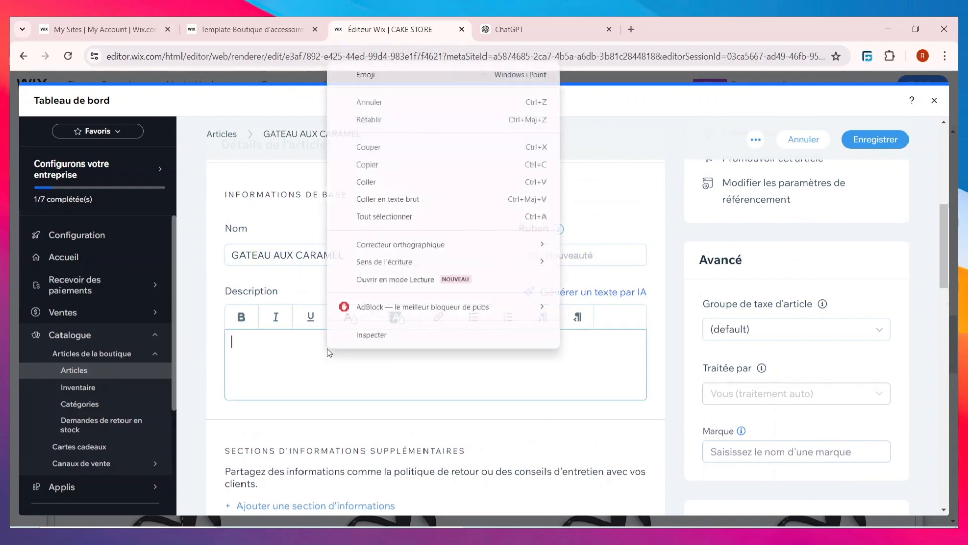
left_click(375, 179)
key("ctrl+z")
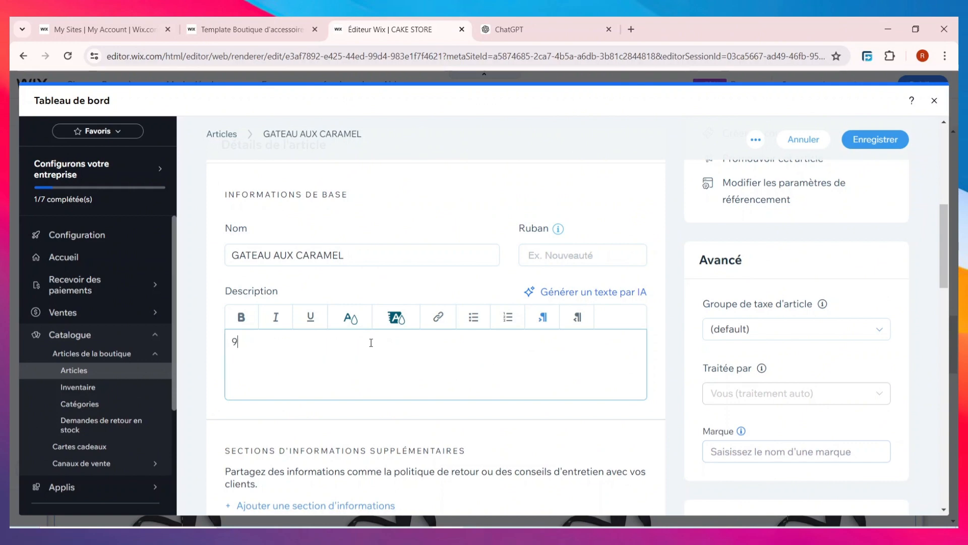
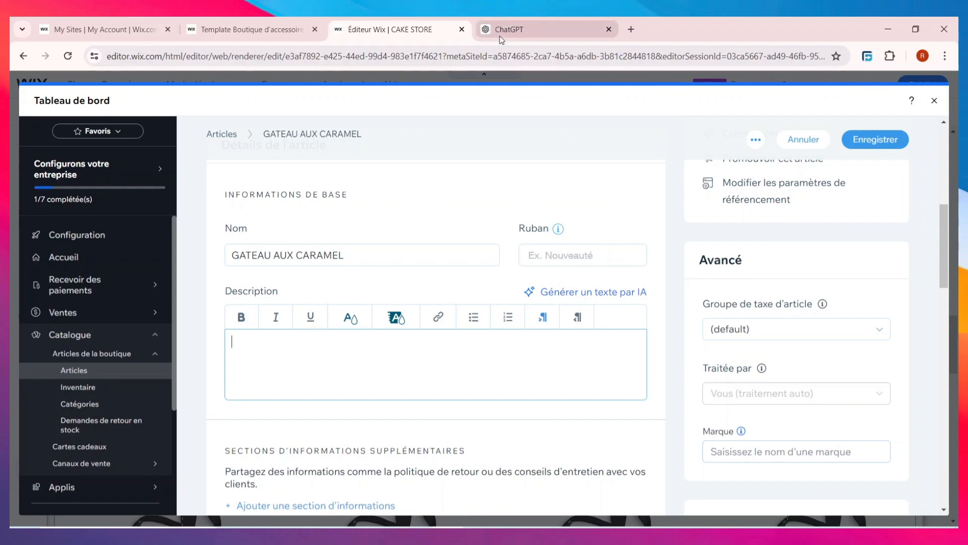
key("ctrl+v")
Set the article's price to 8000 FCFA and its cost of goods to 1000 FCFA.
scroll(409, 352, "down", 5)
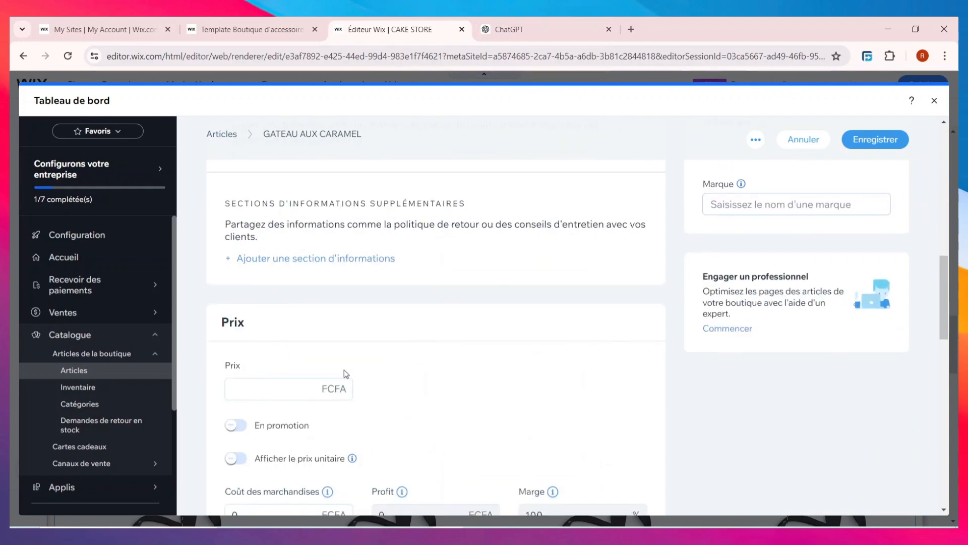
left_click(306, 383)
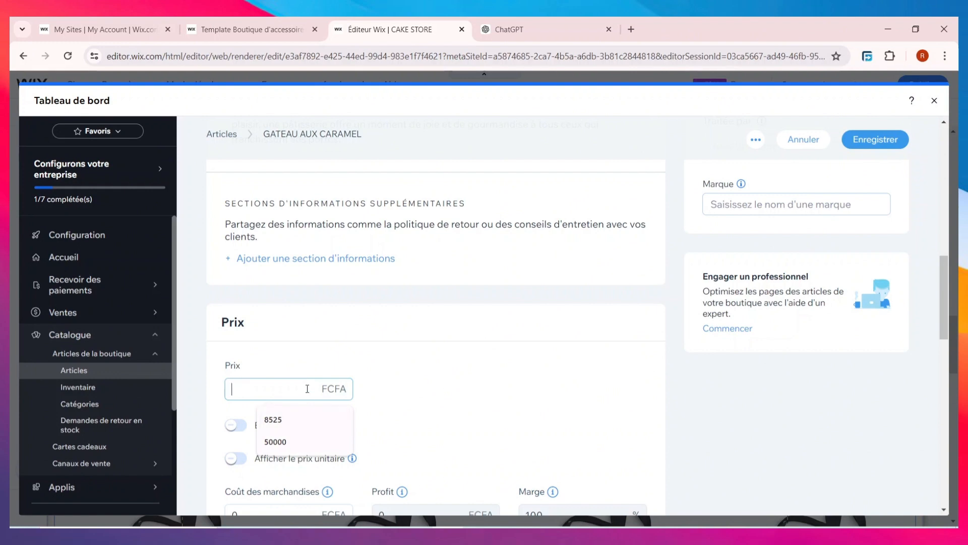
type("8000")
scroll(313, 444, "down", 1)
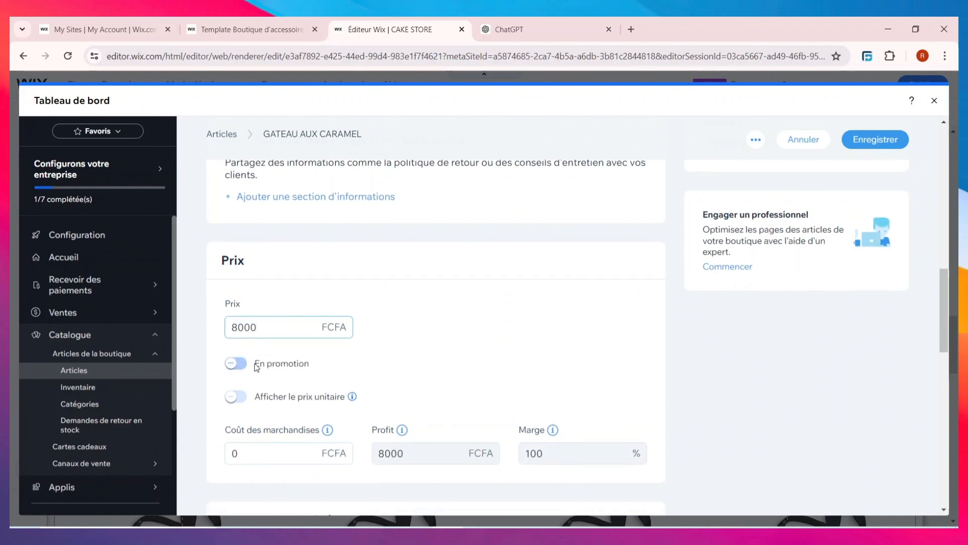
scroll(311, 423, "down", 4)
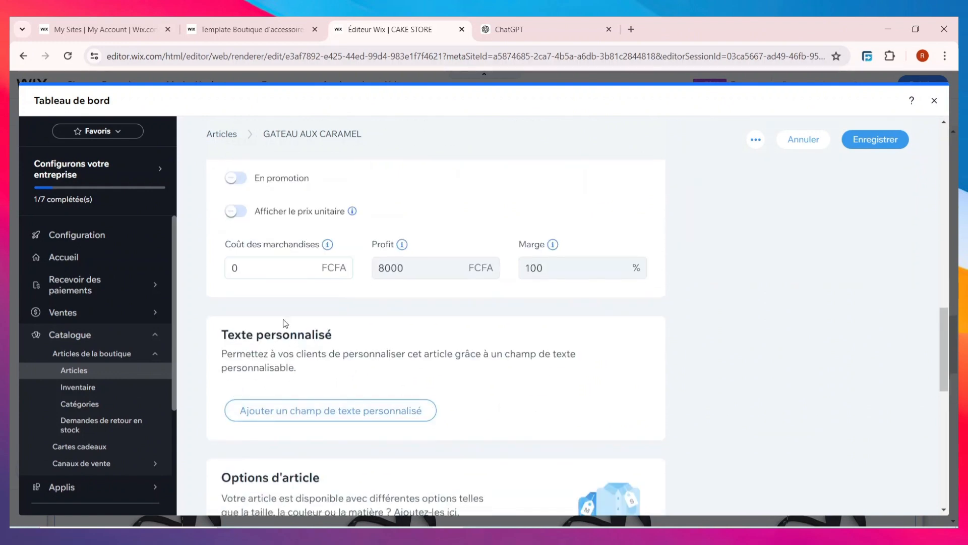
left_click(304, 272)
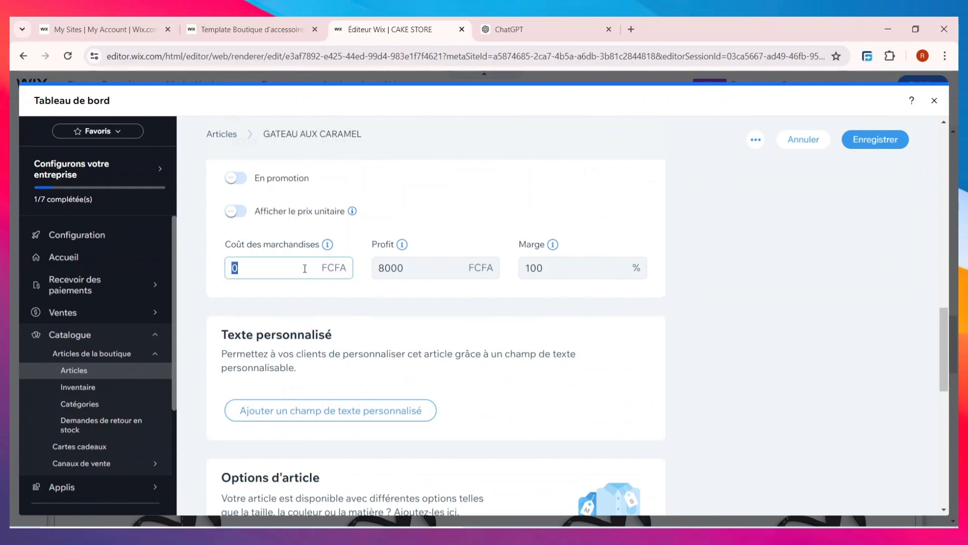
type("1000")
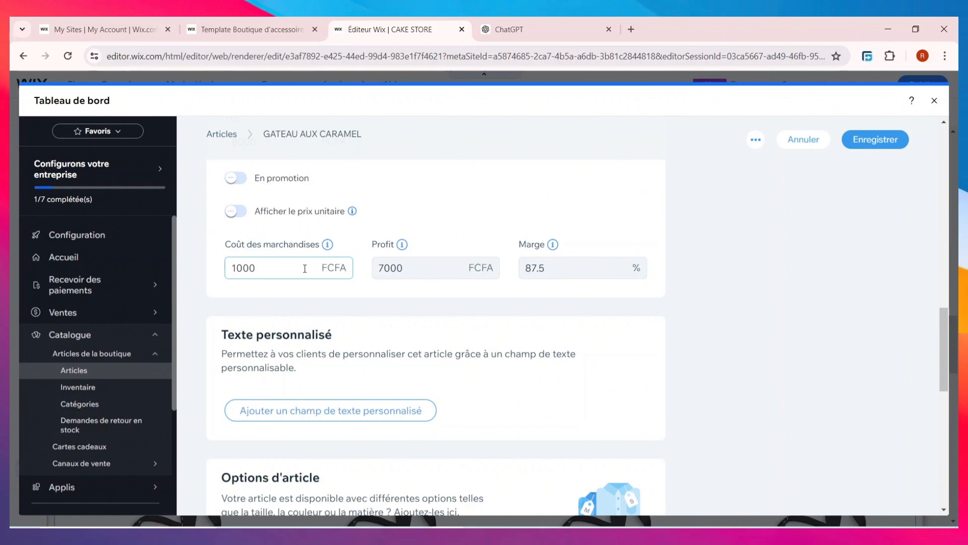
Review the article's custom text, options, inventory and shipping, pre-order and subscription sections.
scroll(512, 300, "down", 3)
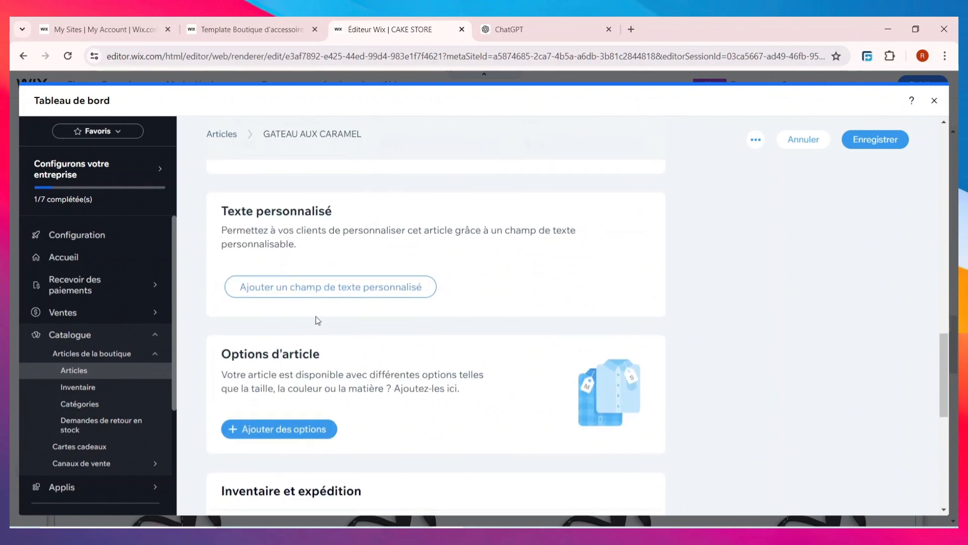
scroll(319, 315, "down", 3)
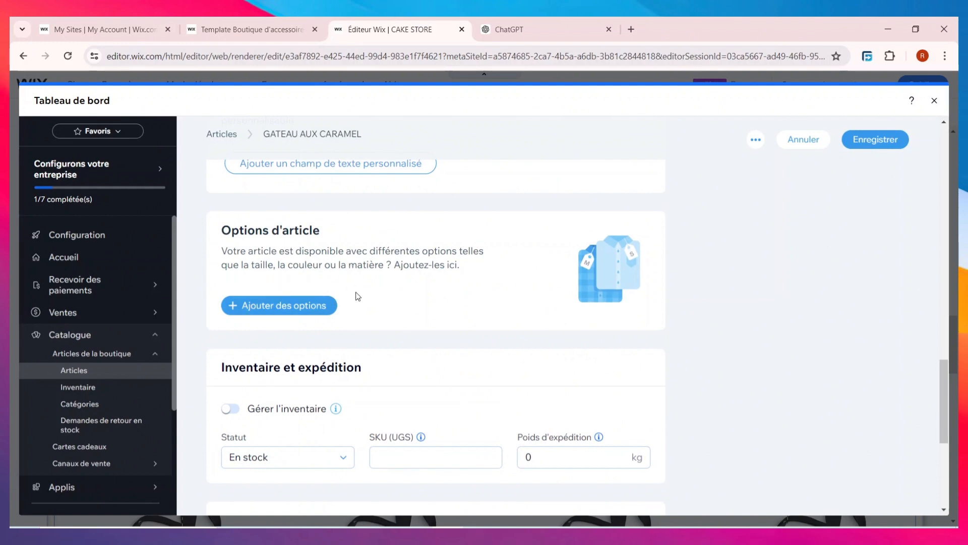
scroll(357, 297, "down", 2)
scroll(403, 313, "up", 2)
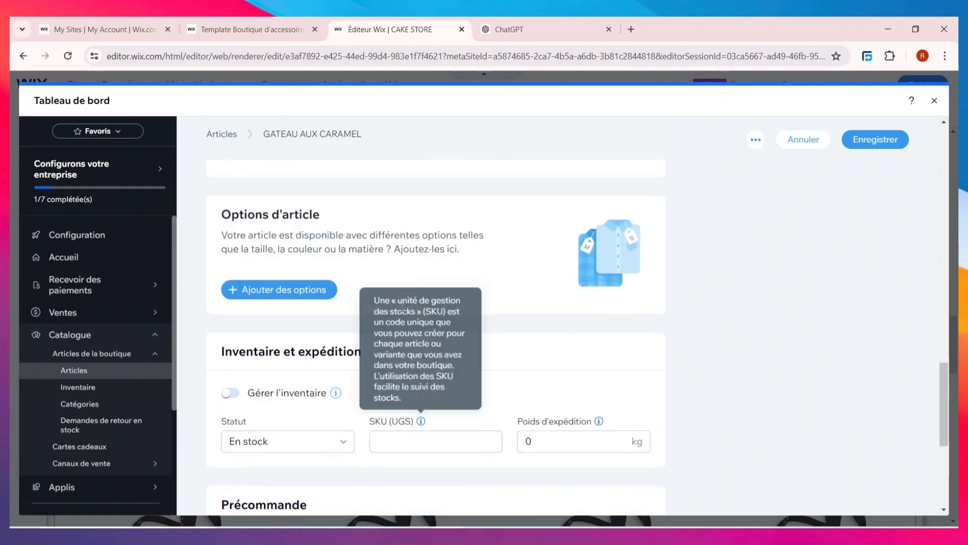
scroll(504, 303, "down", 2)
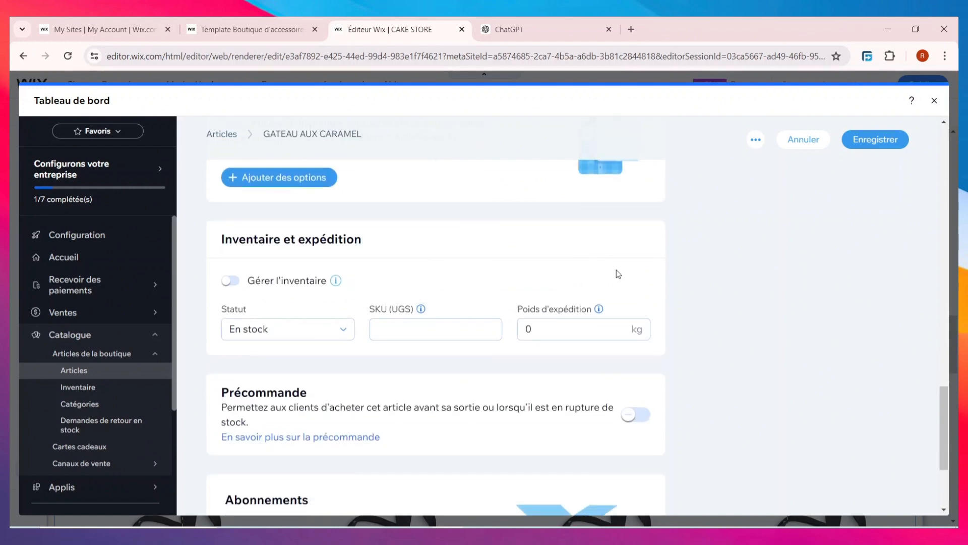
scroll(616, 274, "down", 3)
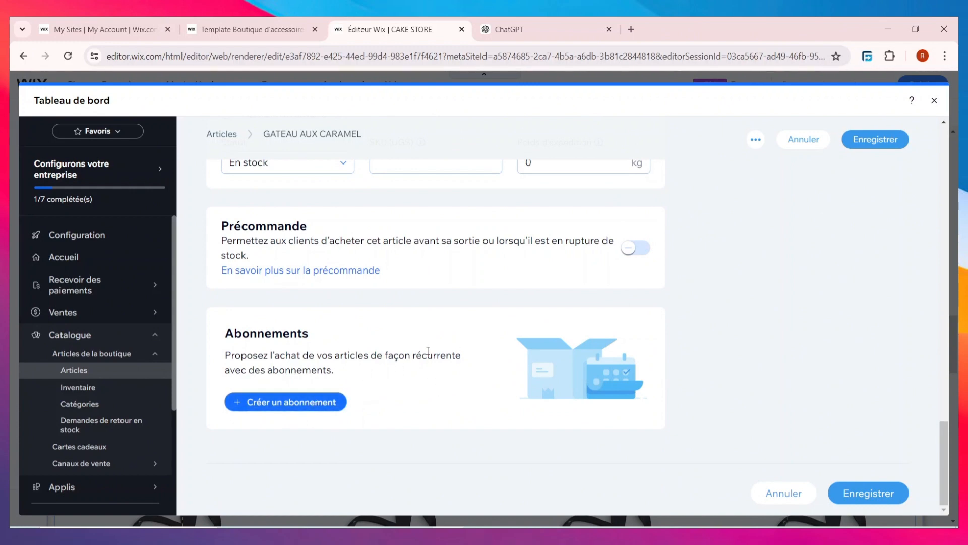
scroll(433, 373, "up", 10)
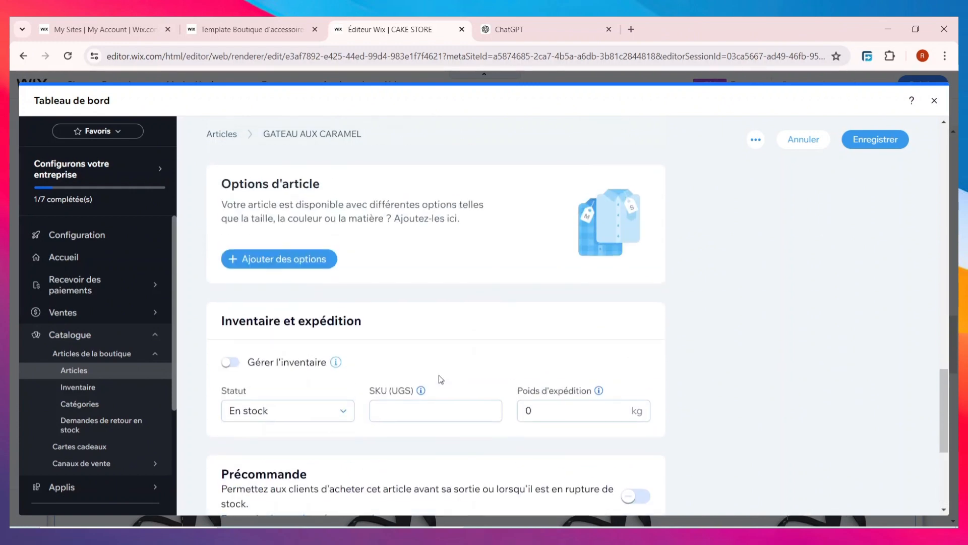
scroll(435, 376, "up", 10)
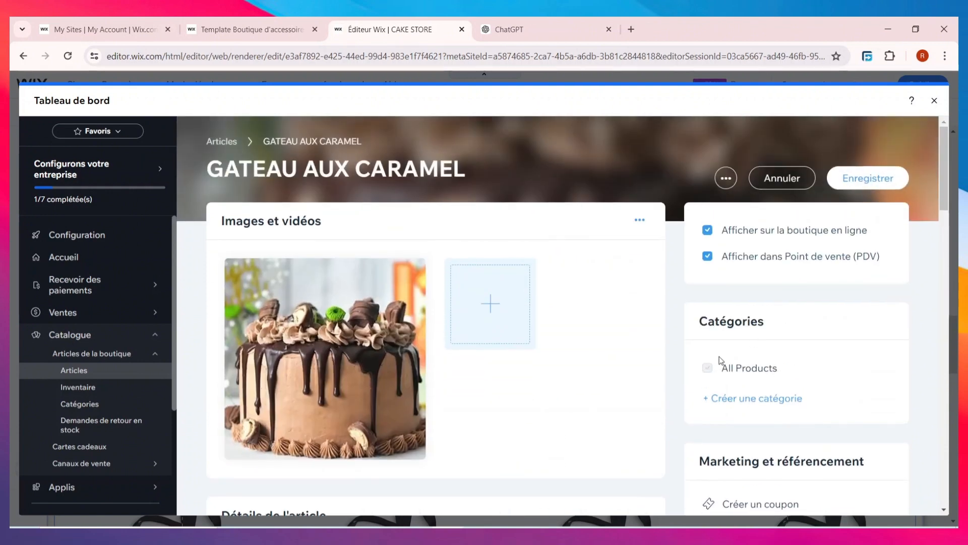
Create a category named "GATEAUX" and assign the caramel cake article to it.
scroll(728, 374, "down", 1)
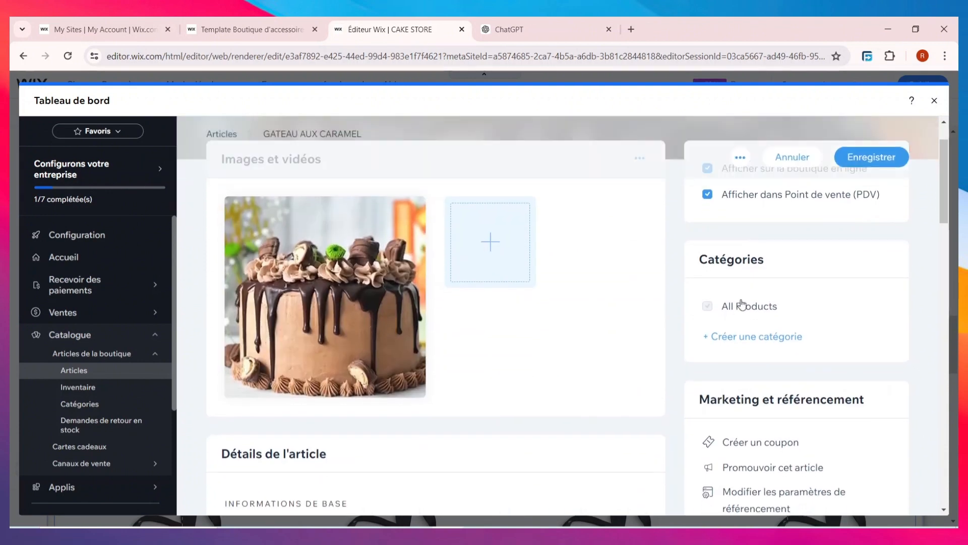
left_click(759, 341)
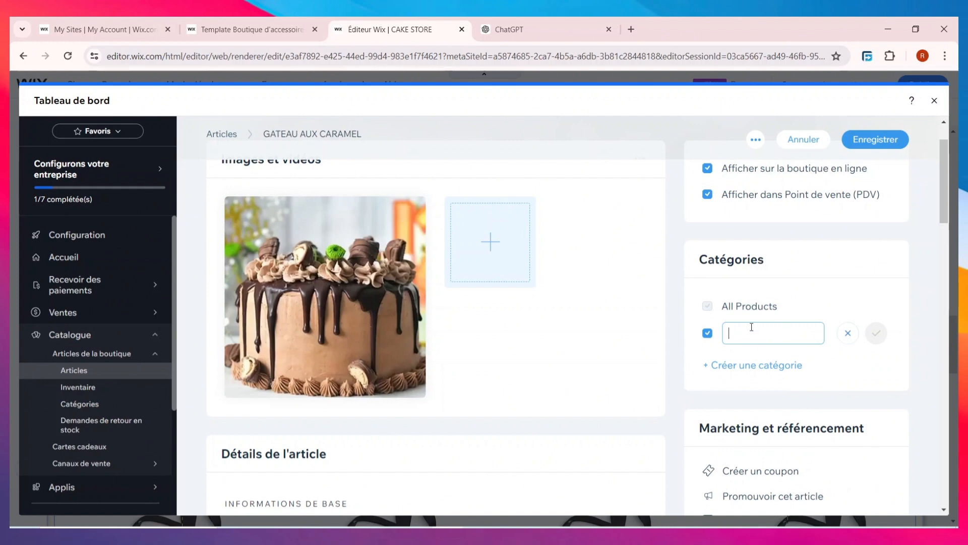
type("GATEAUX")
left_click(876, 332)
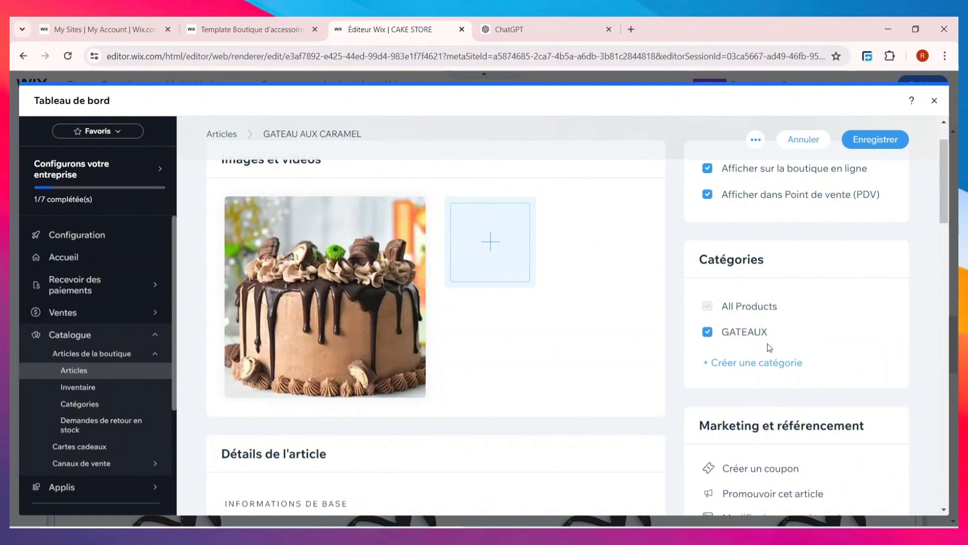
Enter CAKE STORE as the caramel cake article's brand and save the article.
scroll(763, 400, "down", 3)
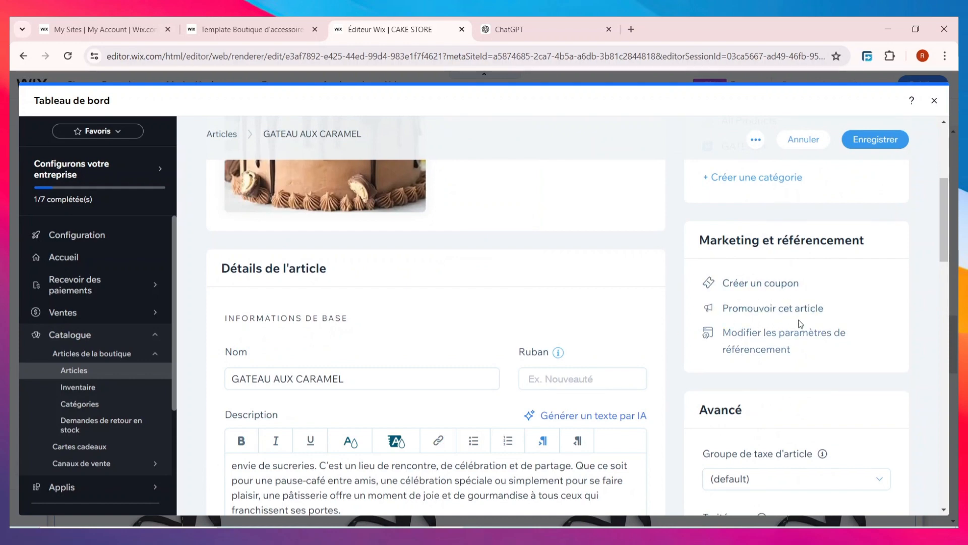
scroll(743, 380, "down", 3)
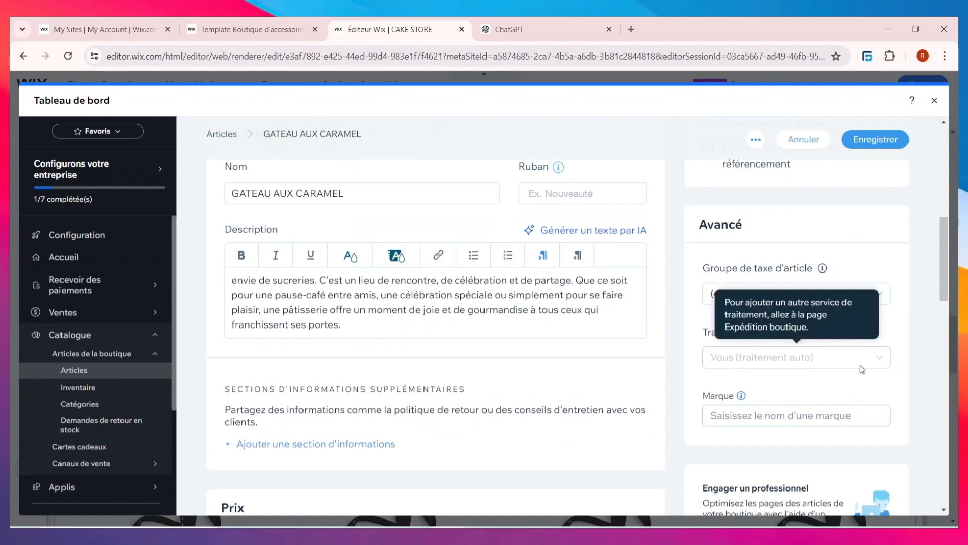
scroll(870, 390, "down", 3)
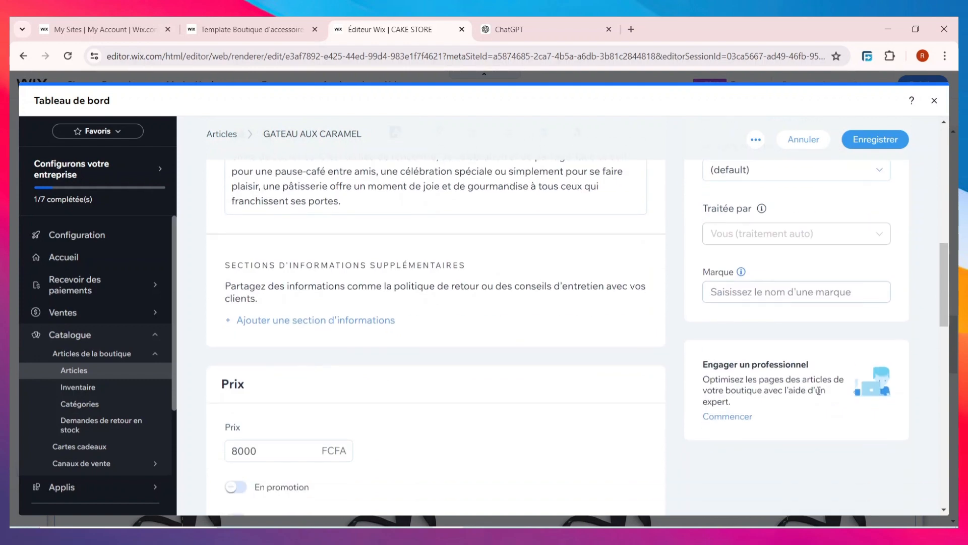
left_click(800, 296)
type("CAKE STORE")
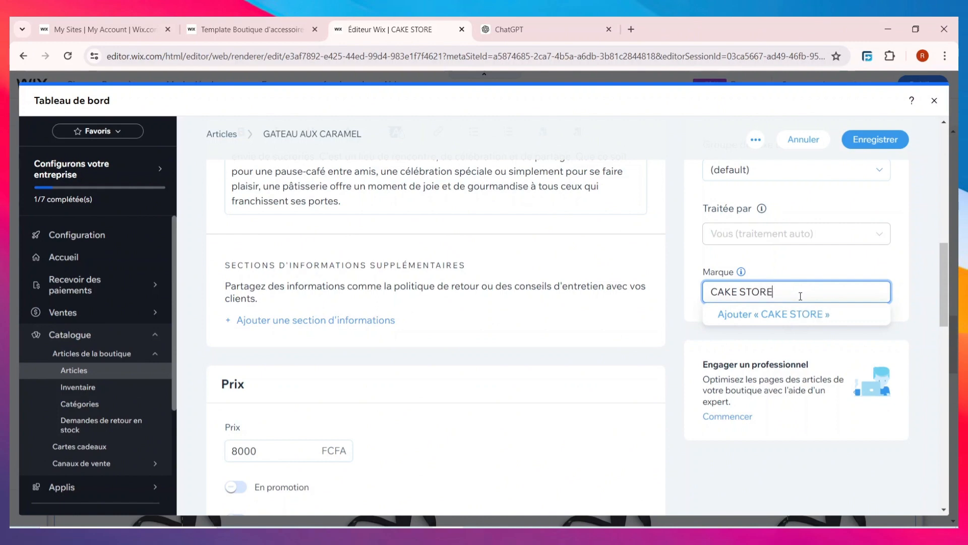
scroll(751, 424, "down", 5)
scroll(791, 269, "up", 15)
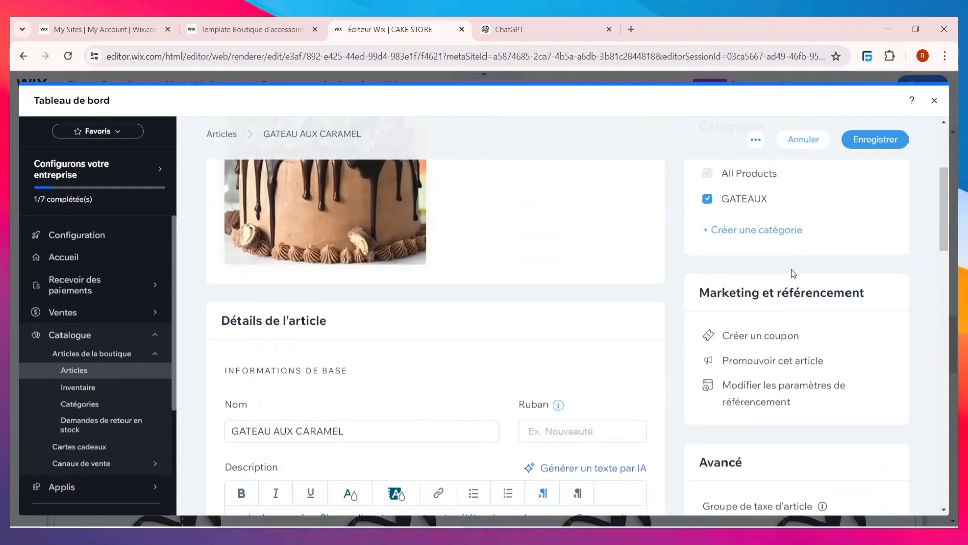
left_click(876, 133)
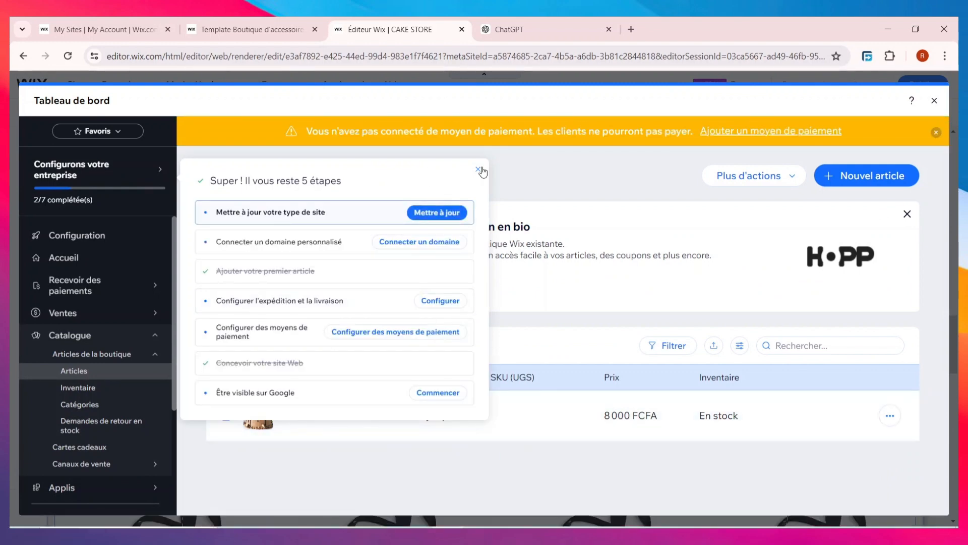
Dismiss the setup checklist and start a new physical article.
left_click(480, 171)
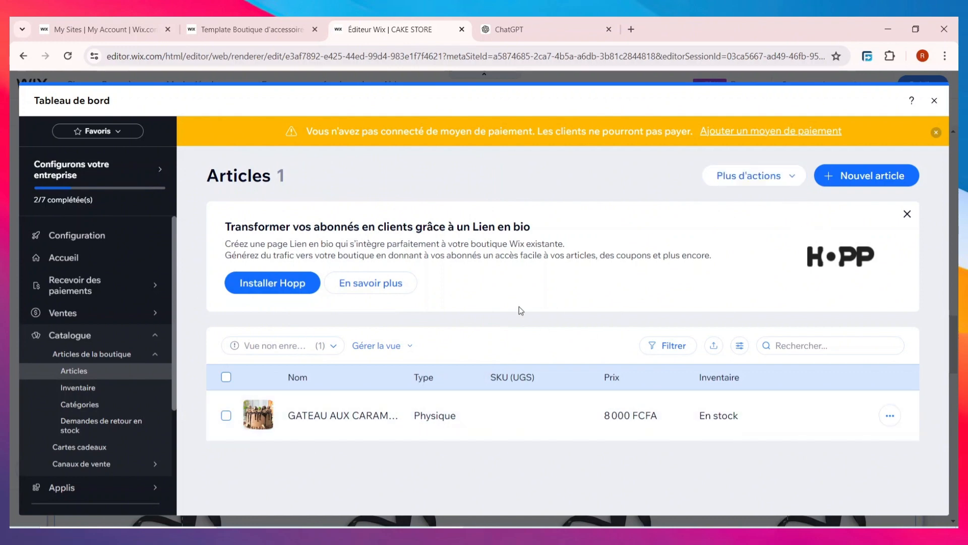
left_click(835, 174)
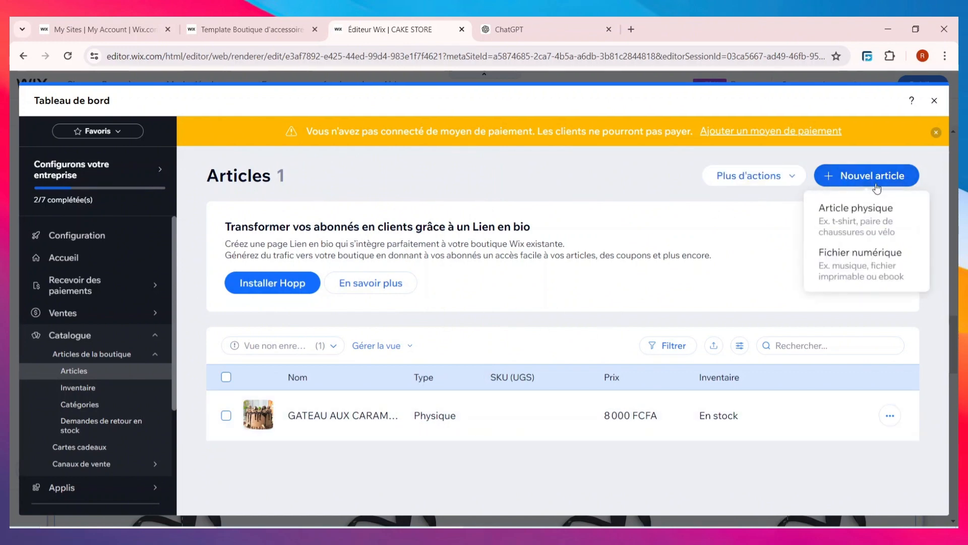
left_click(852, 225)
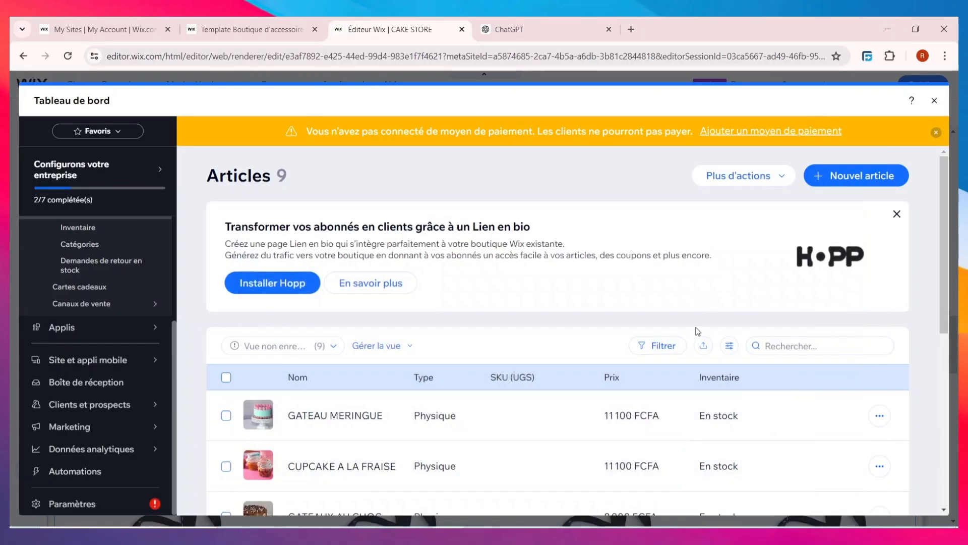
Review the names and prices in the store's article list and close the dashboard.
scroll(663, 405, "down", 5)
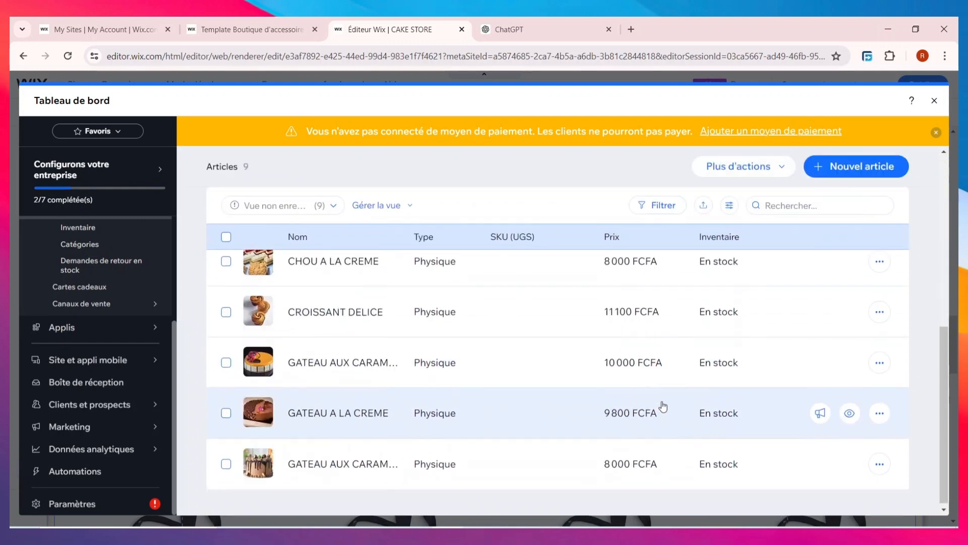
scroll(663, 405, "up", 5)
scroll(527, 403, "down", 4)
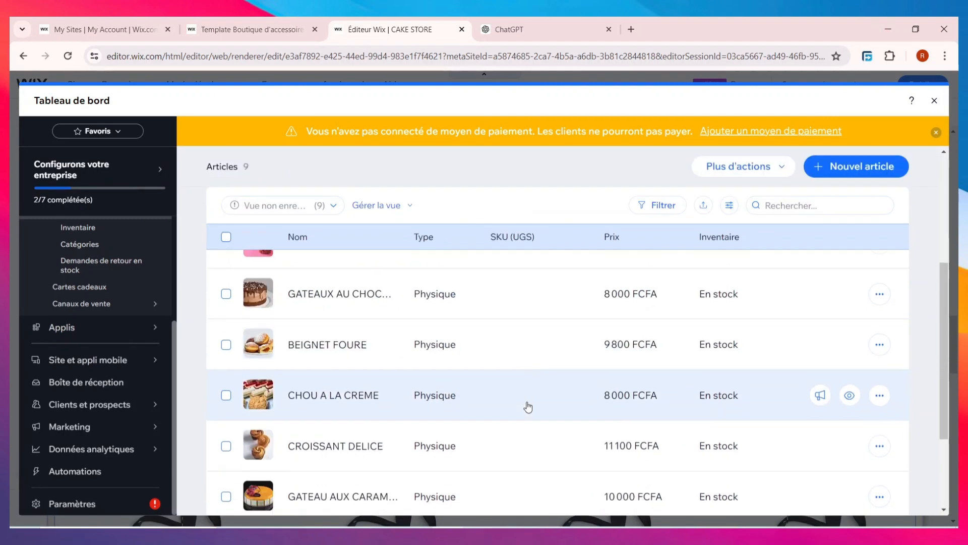
scroll(527, 403, "up", 4)
scroll(527, 406, "up", 1)
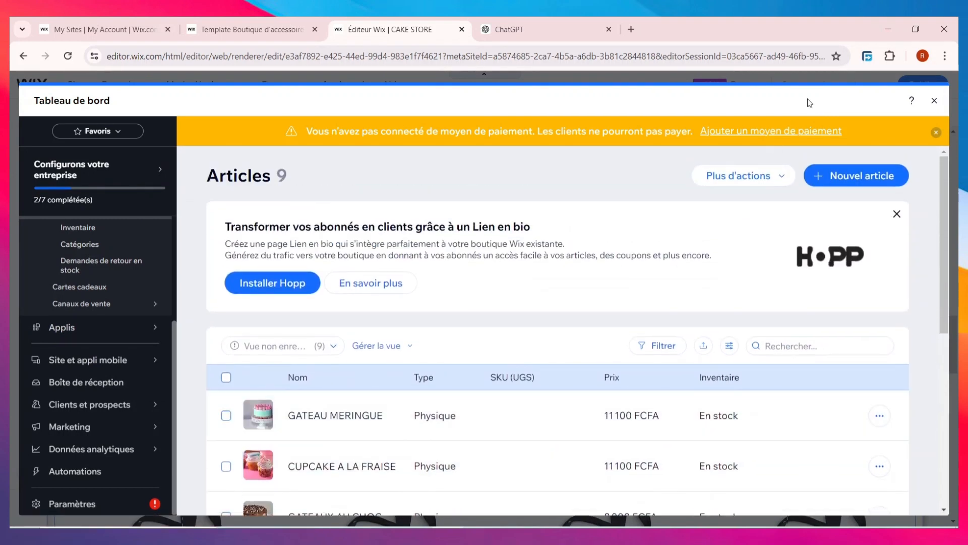
left_click(935, 101)
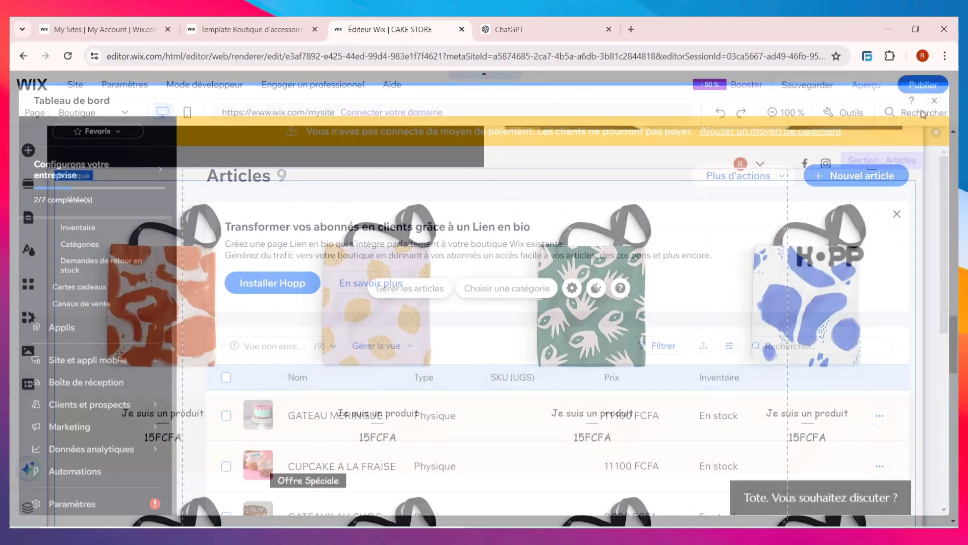
scroll(484, 328, "down", 4)
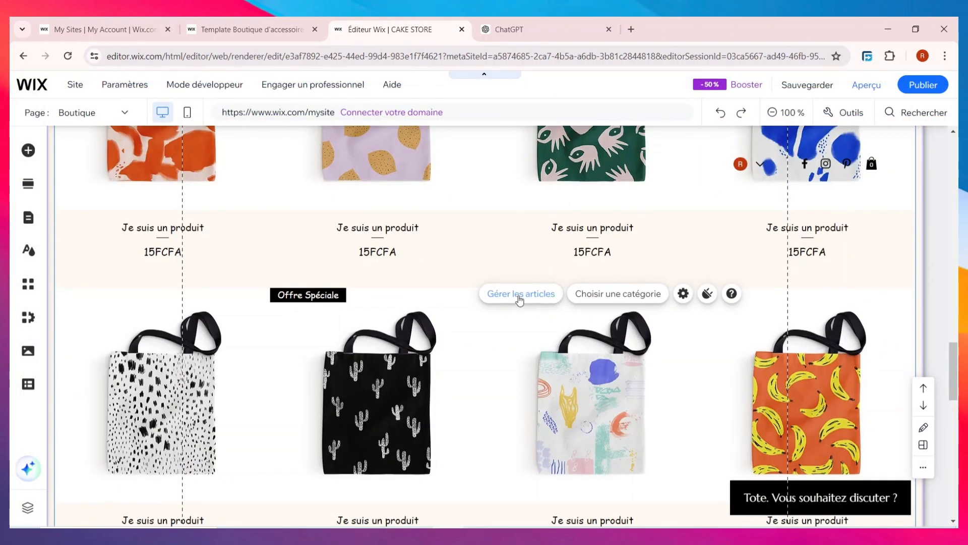
left_click(511, 305)
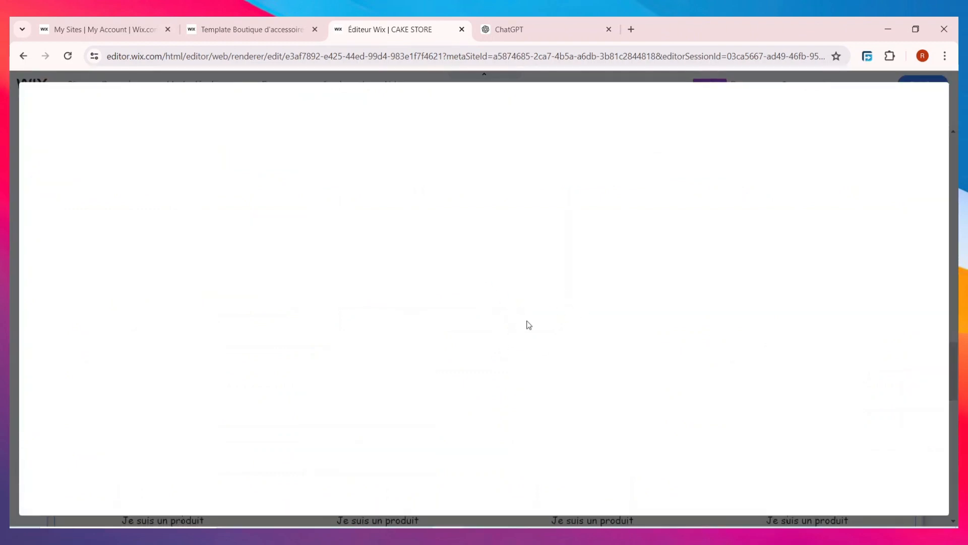
scroll(631, 321, "down", 3)
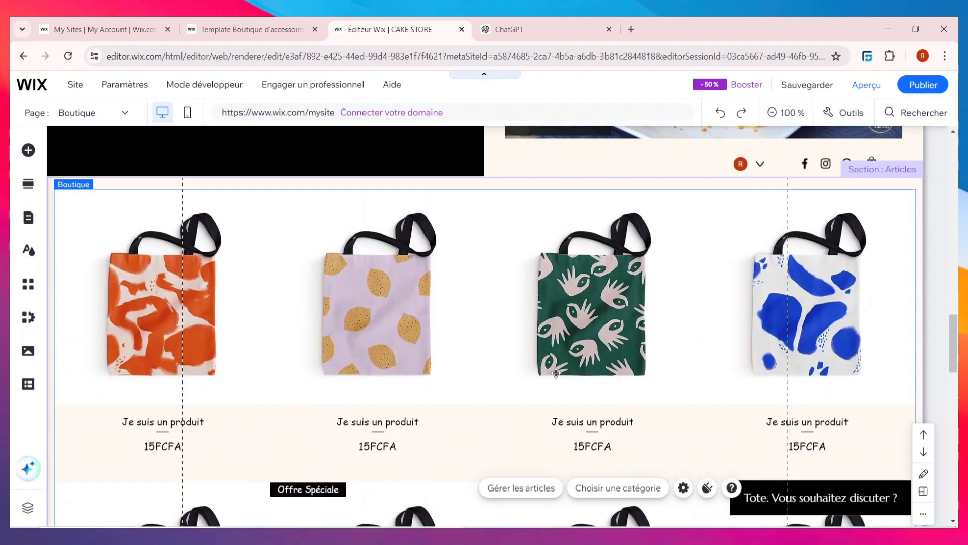
Make the Boutique page's product gallery display the GATEAUX category.
left_click(611, 268)
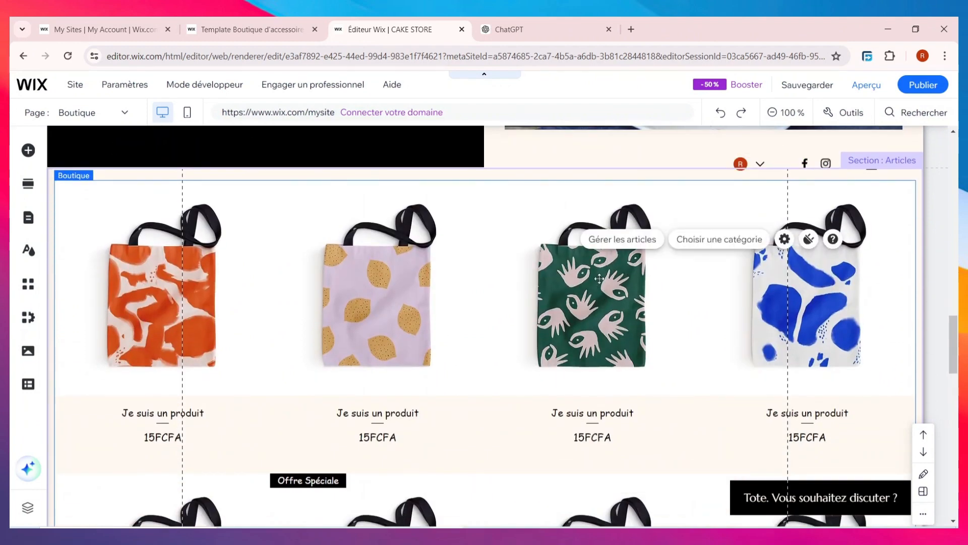
left_click(696, 244)
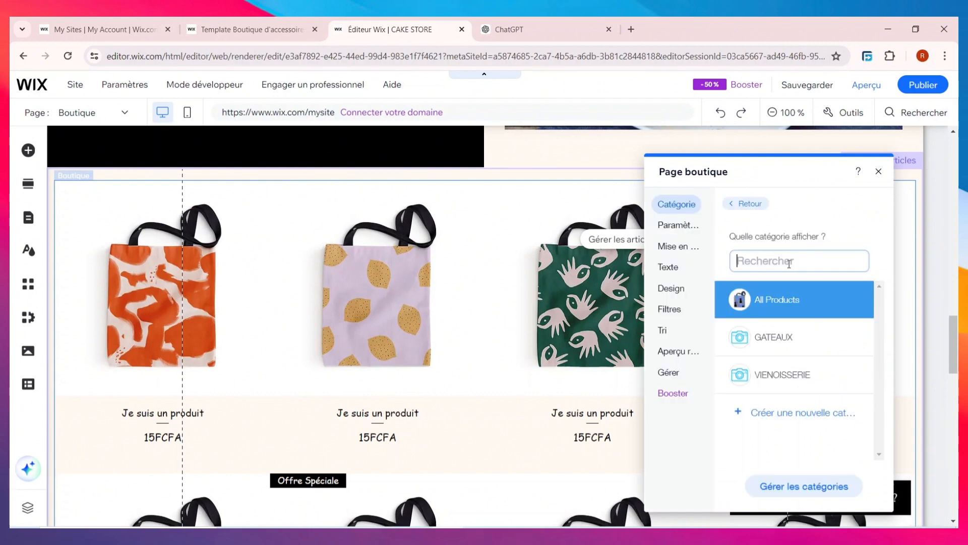
left_click(807, 344)
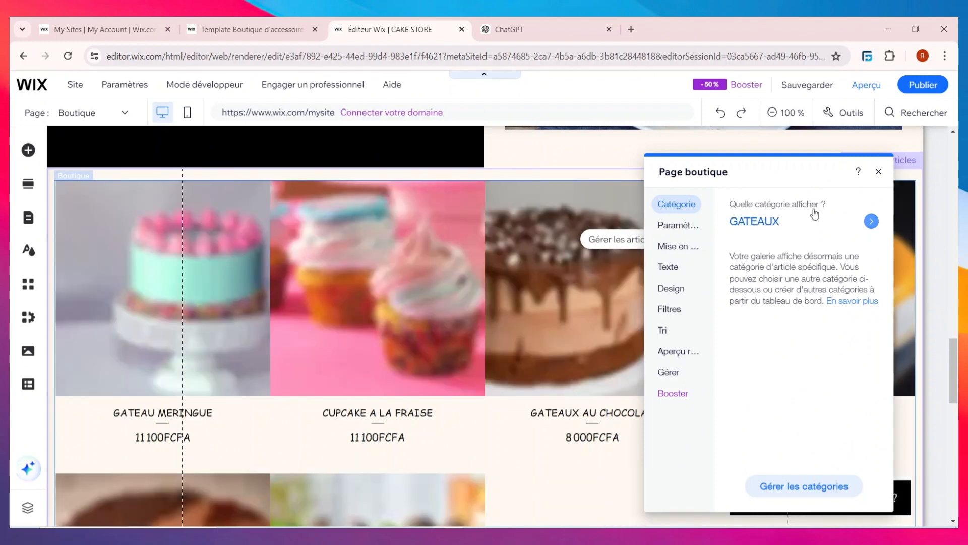
left_click(878, 173)
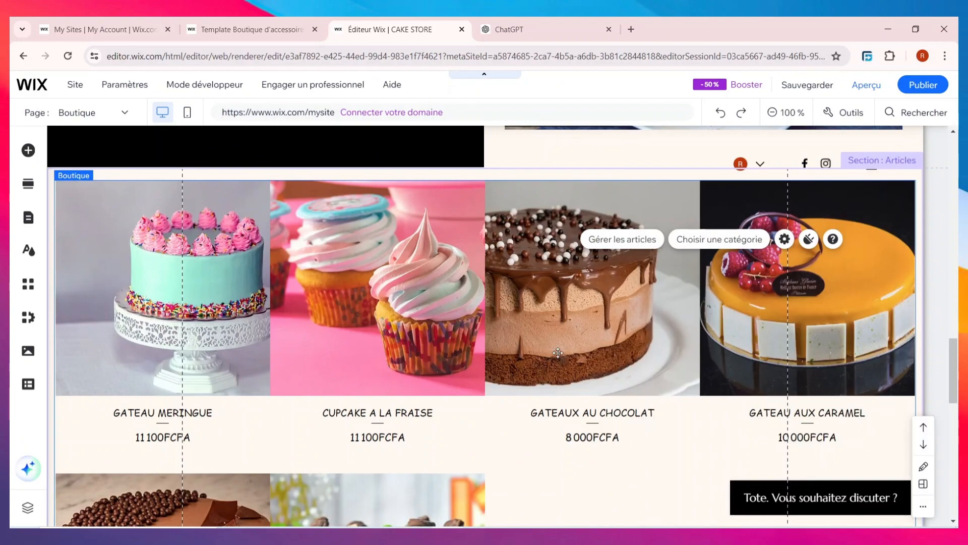
Set the margins to 18 px in the product gallery's layout settings.
scroll(558, 353, "down", 5)
scroll(558, 353, "up", 7)
scroll(558, 353, "up", 2)
scroll(558, 353, "down", 5)
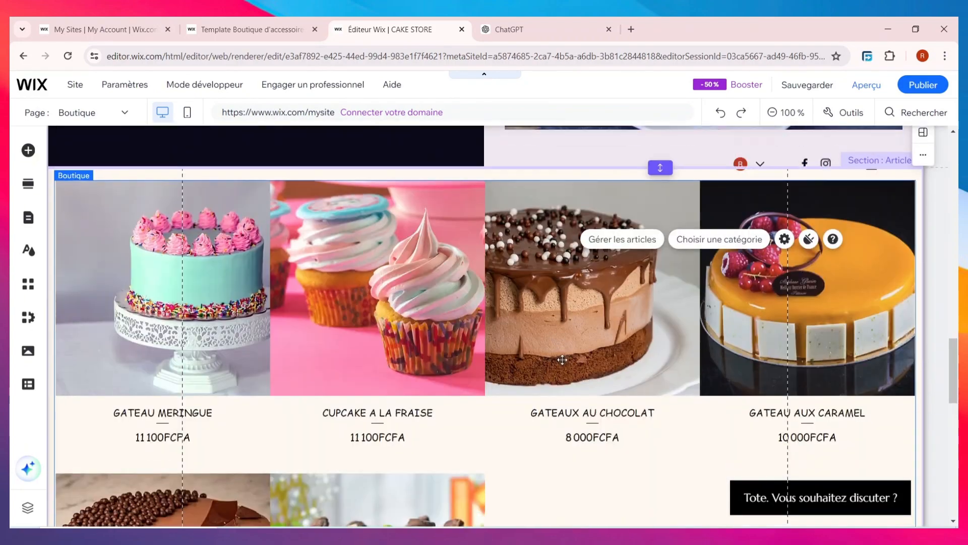
scroll(581, 404, "down", 3)
scroll(582, 405, "up", 5)
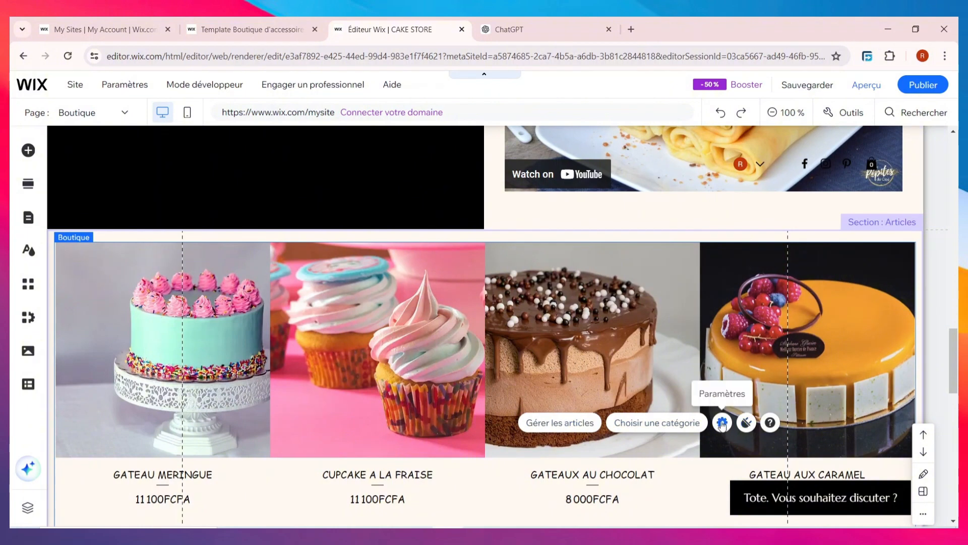
left_click(722, 422)
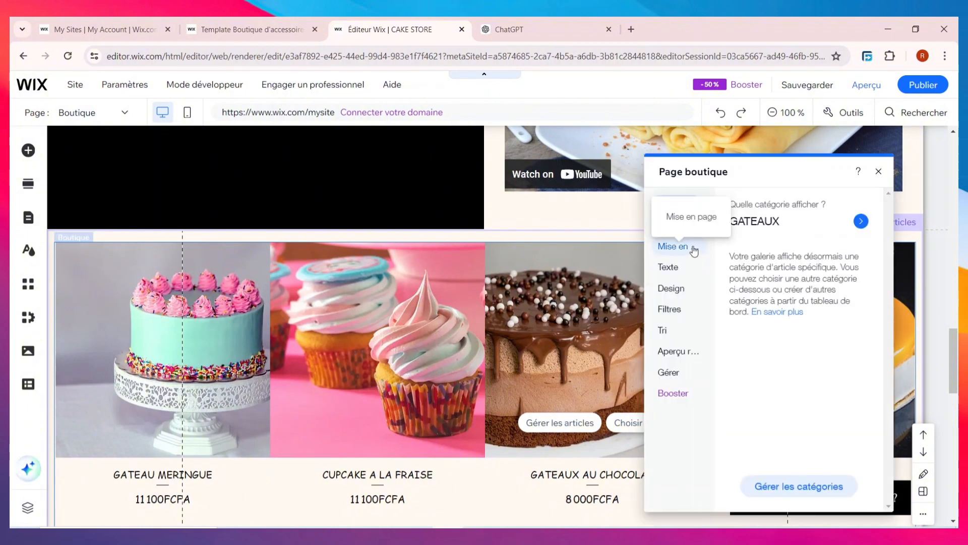
left_click(693, 247)
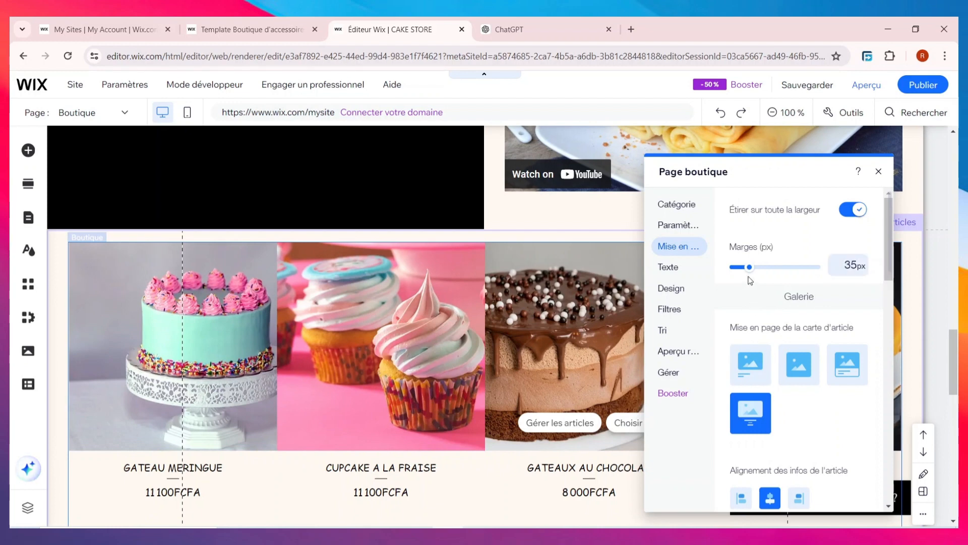
left_click_drag(743, 270, 739, 270)
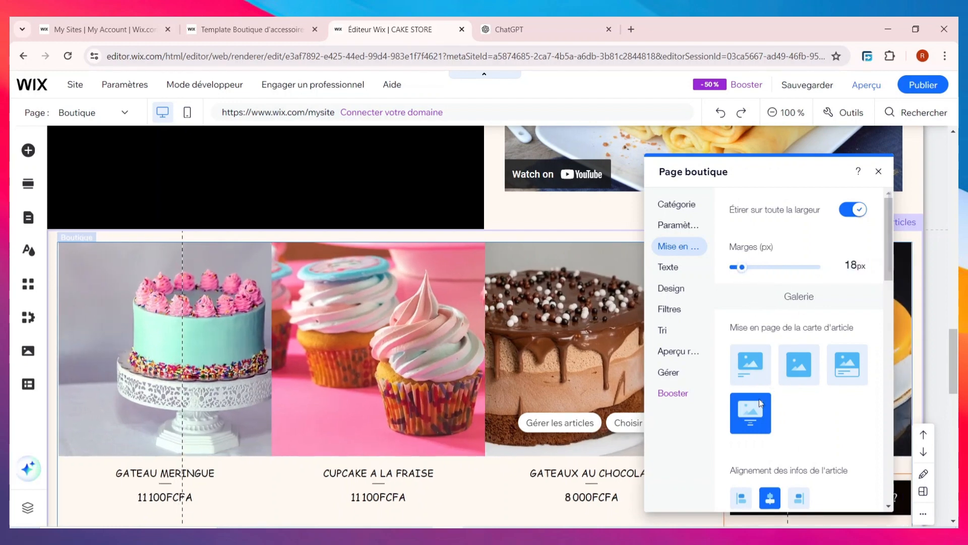
Compare the article card layouts, choose the image-above-text card with centred info, and set 3 columns with 12 px between them.
left_click(839, 372)
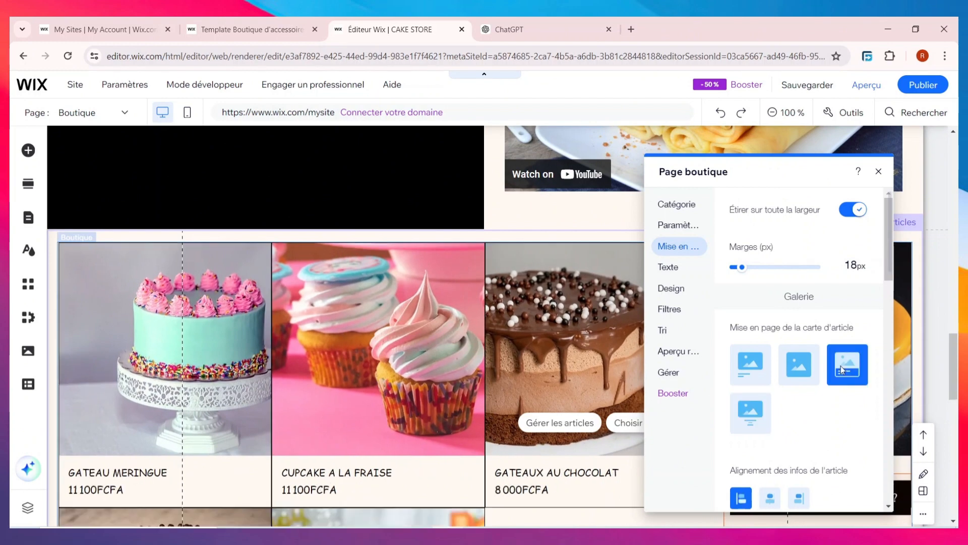
left_click(807, 378)
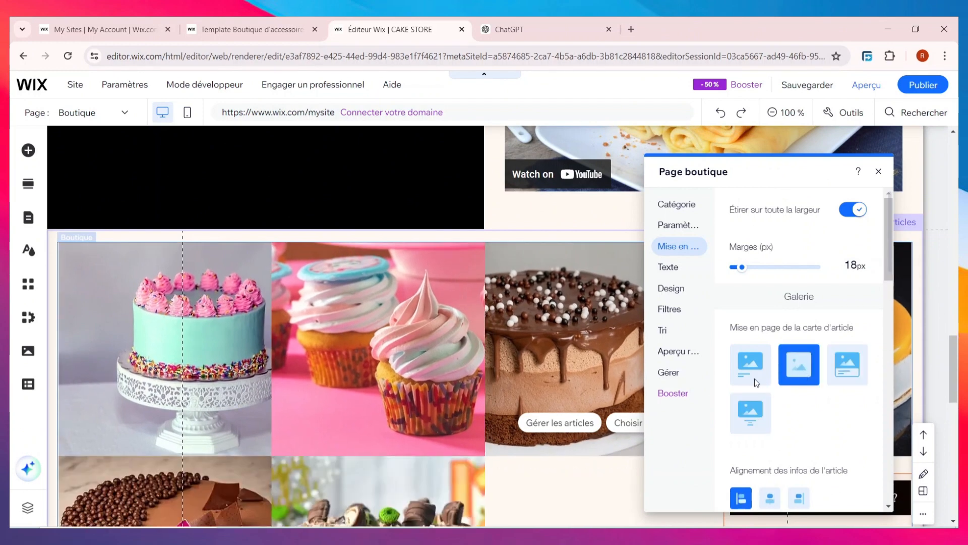
scroll(751, 384, "down", 5)
left_click_drag(746, 374, 753, 382)
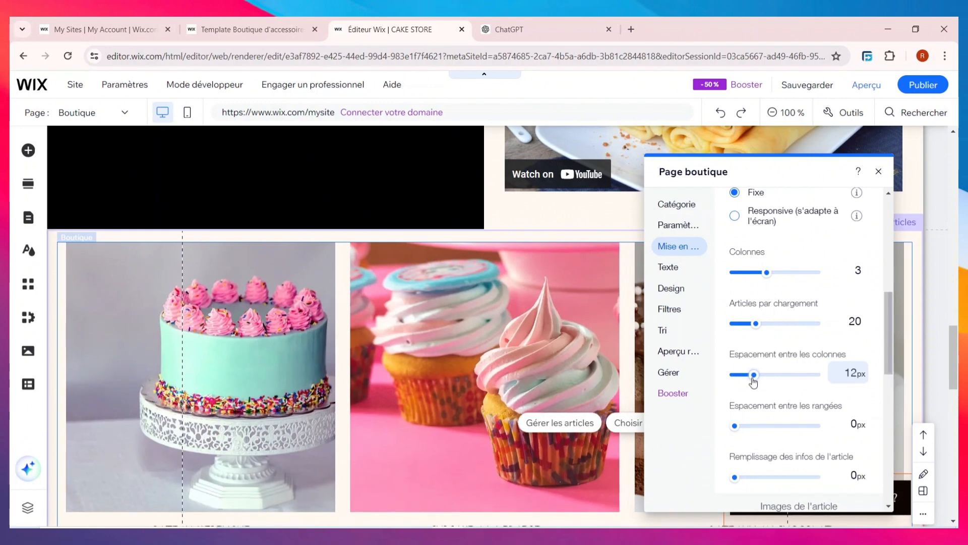
Set the gallery's spacing to 10 px between rows and 16 px between columns, and close its settings.
scroll(762, 372, "down", 1)
scroll(759, 368, "down", 1)
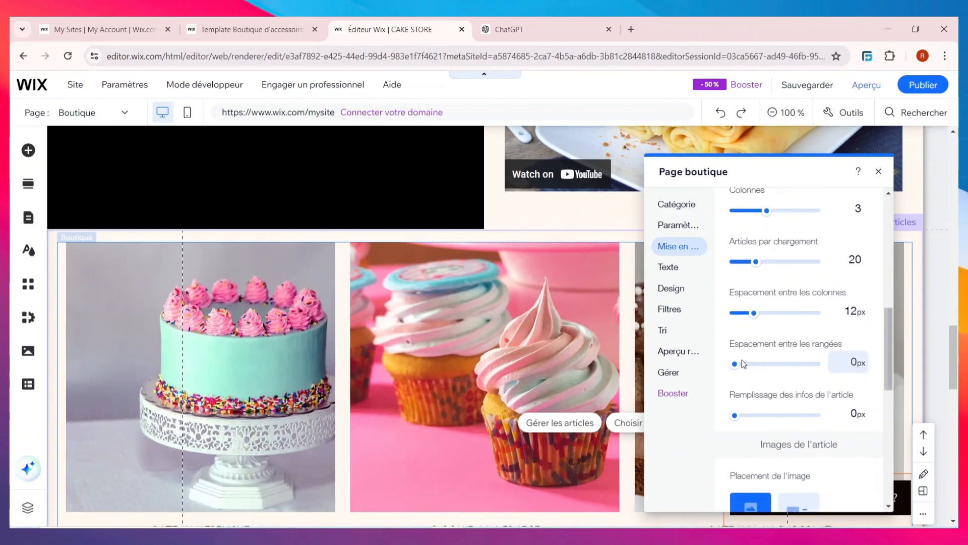
left_click_drag(739, 367, 751, 370)
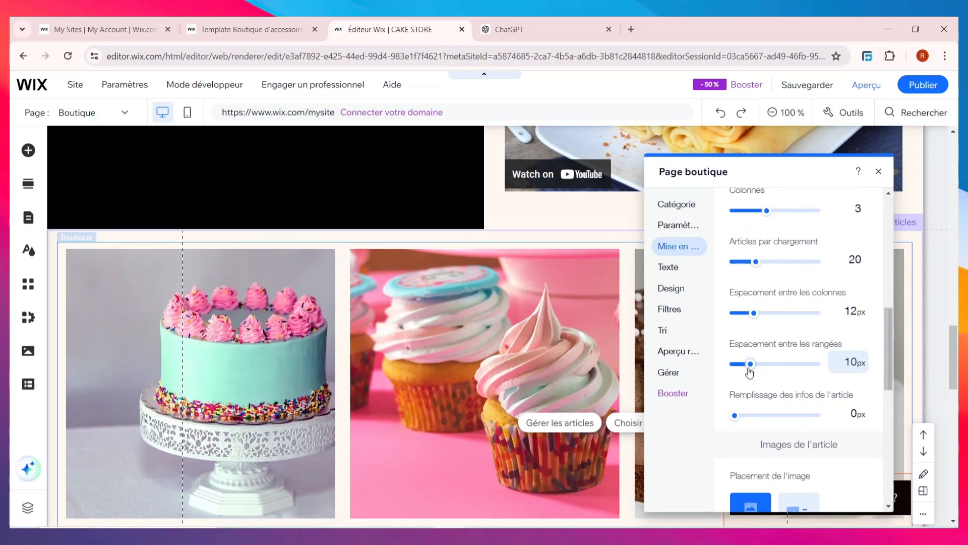
scroll(753, 382, "down", 1)
scroll(752, 383, "down", 1)
scroll(756, 373, "up", 3)
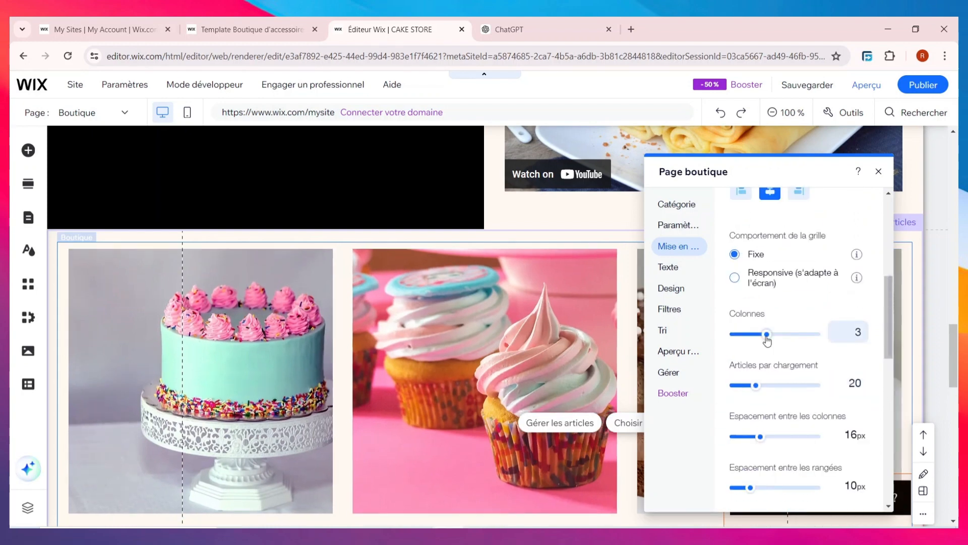
scroll(769, 322, "up", 6)
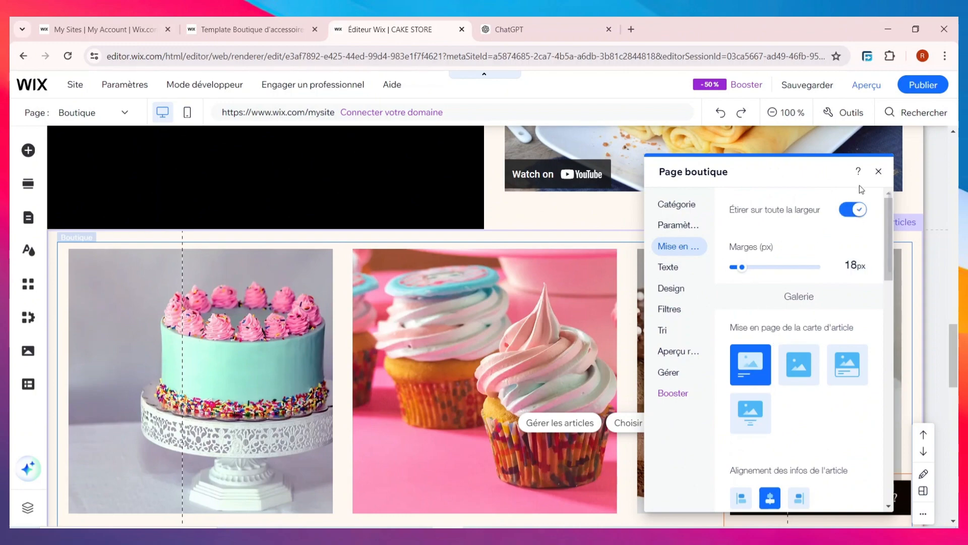
left_click(878, 172)
Review the restyled cake gallery on the Boutique page down to the footer.
scroll(702, 343, "down", 7)
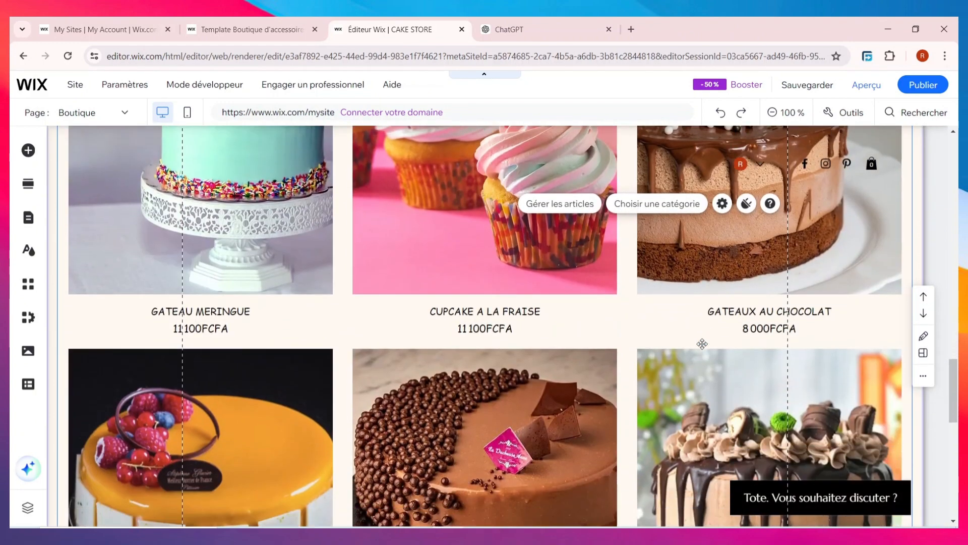
scroll(702, 343, "down", 4)
scroll(707, 340, "up", 13)
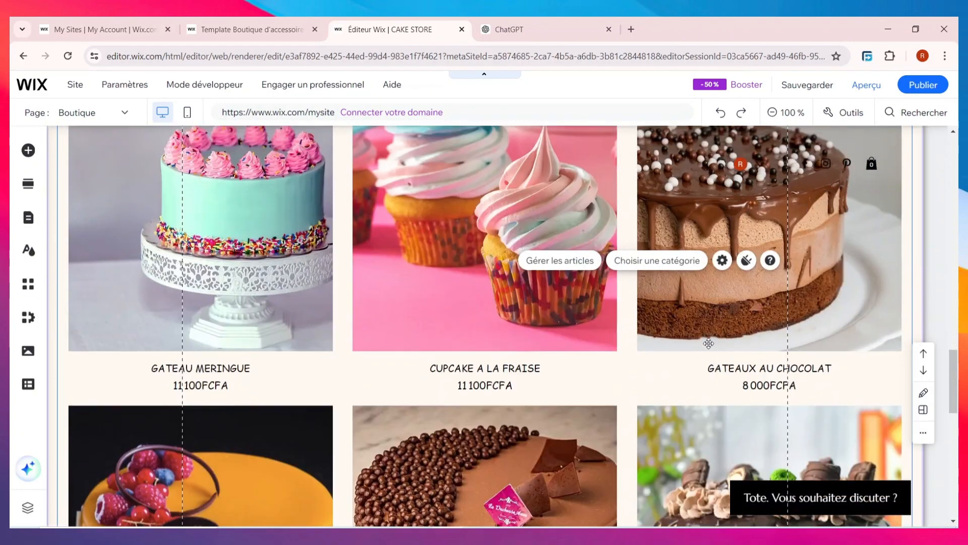
scroll(709, 346, "up", 4)
scroll(710, 346, "down", 13)
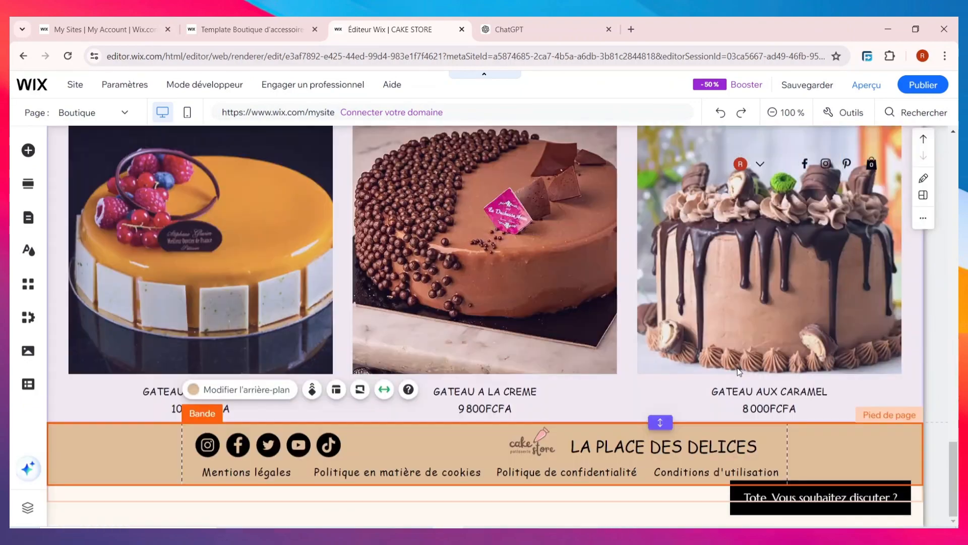
Look over the whole Boutique page, comparing its header, intro and video sections with the cake gallery and footer.
scroll(787, 393, "up", 20)
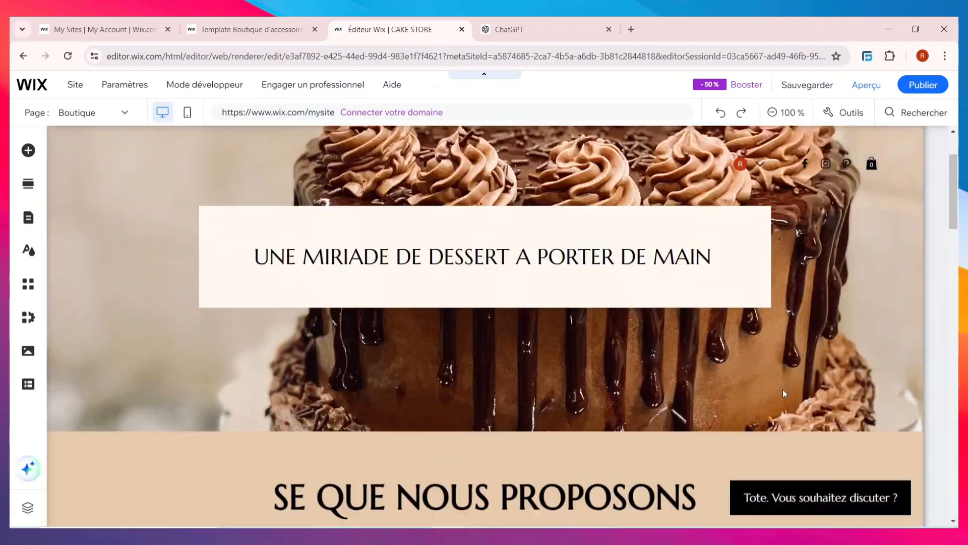
scroll(783, 389, "down", 20)
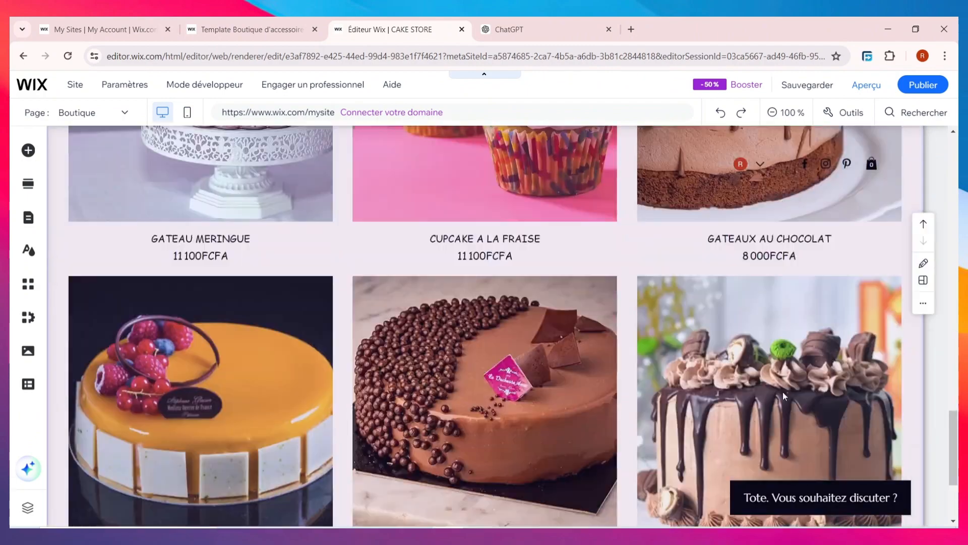
scroll(784, 392, "up", 10)
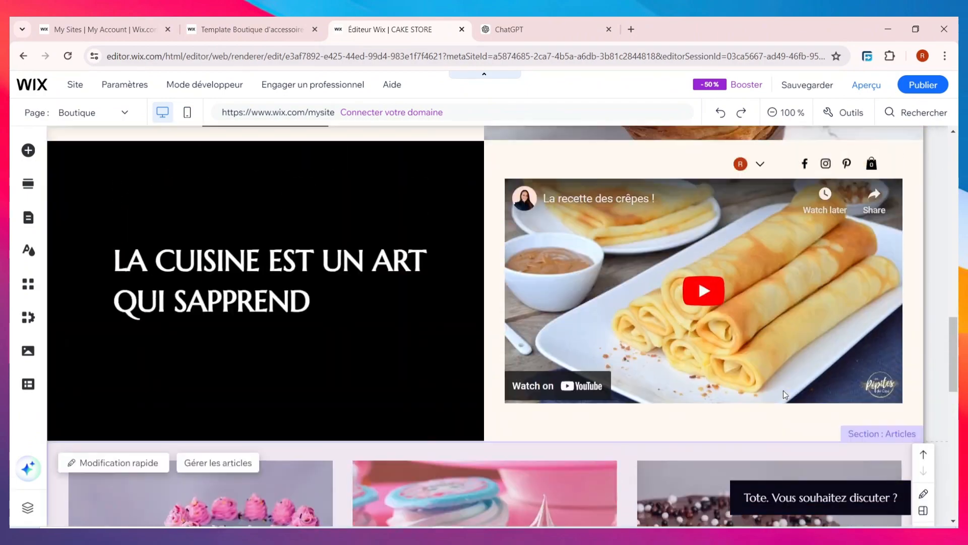
scroll(783, 391, "down", 9)
scroll(782, 394, "up", 4)
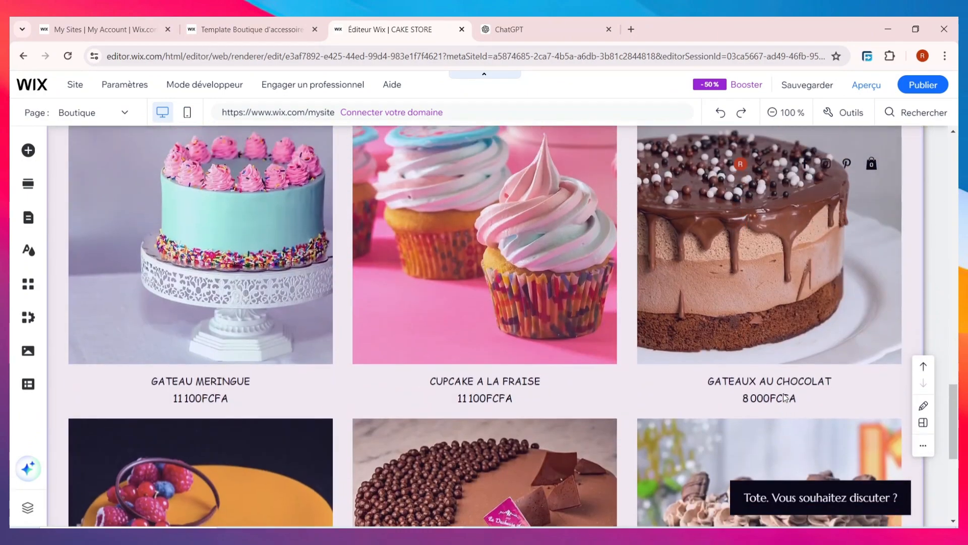
scroll(783, 394, "up", 2)
scroll(783, 395, "down", 9)
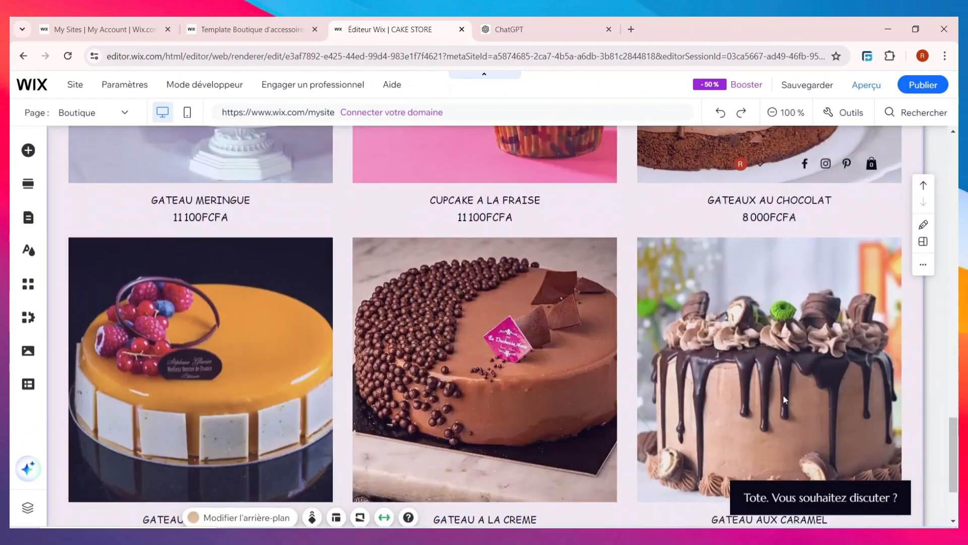
scroll(554, 369, "down", 3)
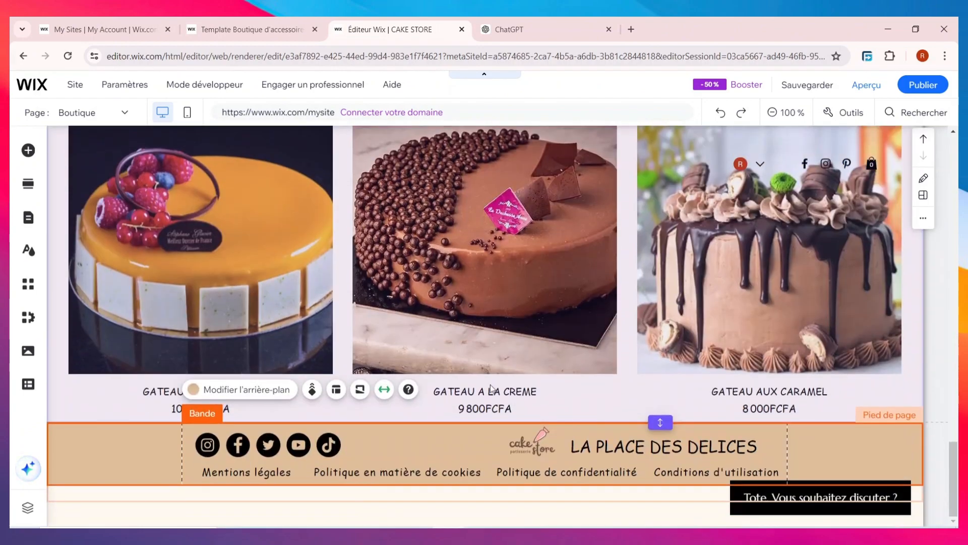
scroll(493, 389, "up", 20)
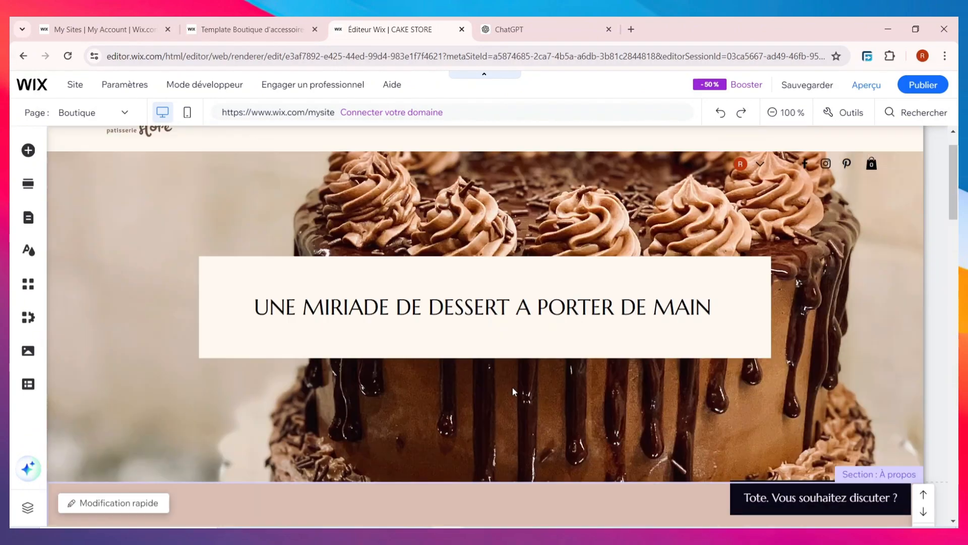
scroll(513, 392, "up", 2)
scroll(514, 392, "down", 15)
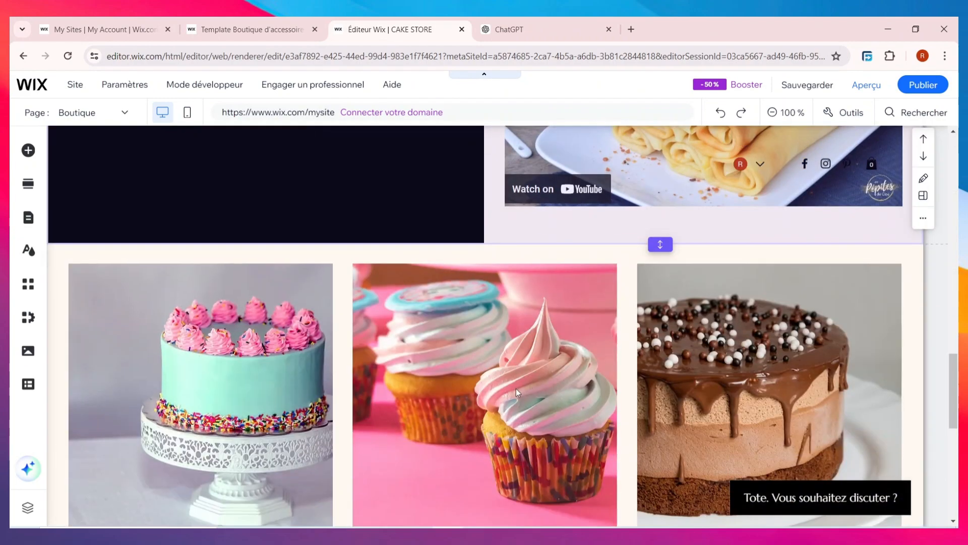
scroll(515, 388, "down", 9)
scroll(515, 387, "up", 6)
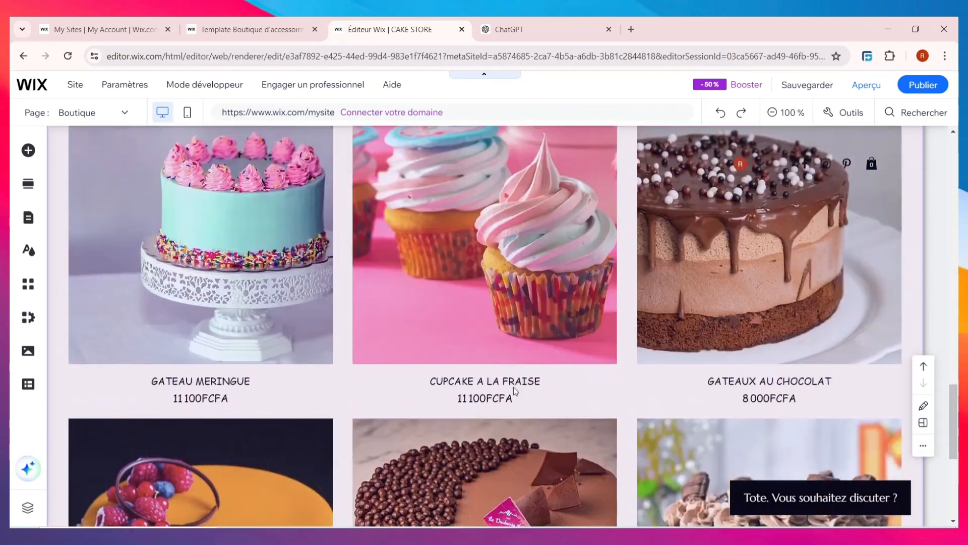
scroll(513, 386, "up", 8)
scroll(509, 376, "up", 5)
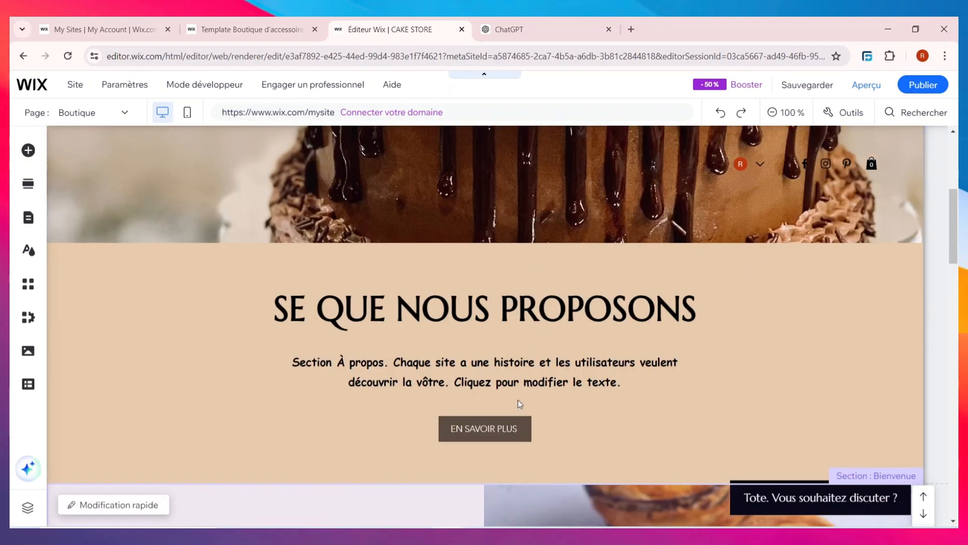
scroll(504, 396, "up", 8)
mouse_move(472, 199)
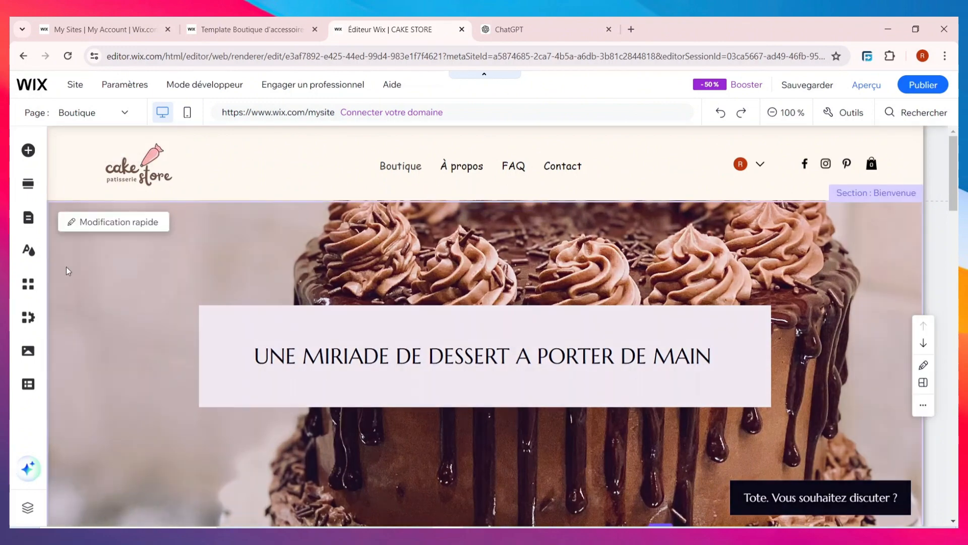
Add another store page to the site and look over its article gallery.
left_click(29, 218)
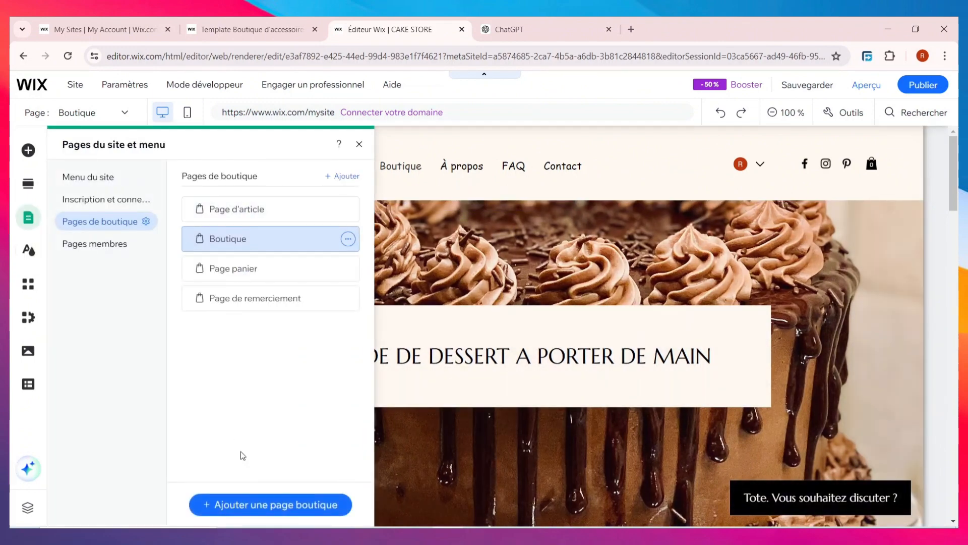
left_click(278, 507)
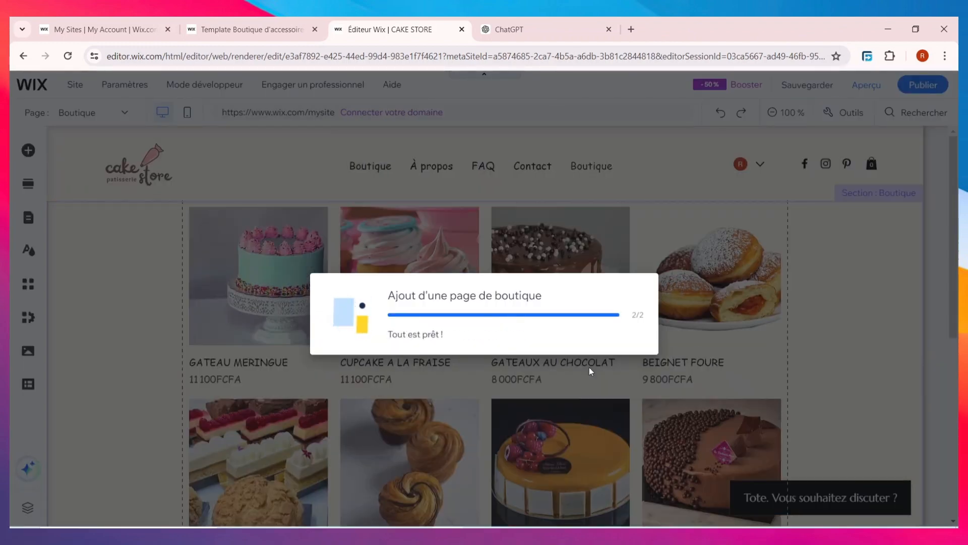
scroll(601, 384, "down", 4)
scroll(601, 385, "down", 3)
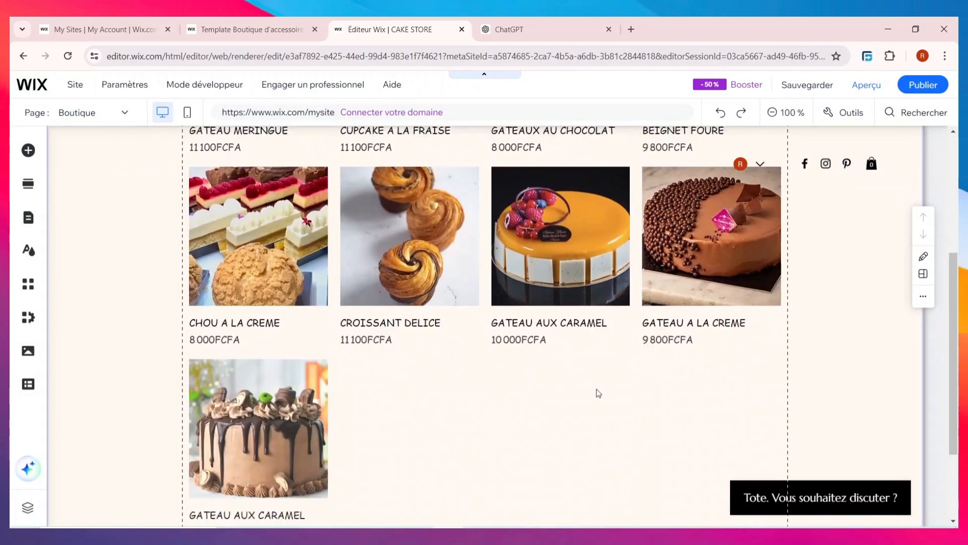
scroll(595, 388, "up", 7)
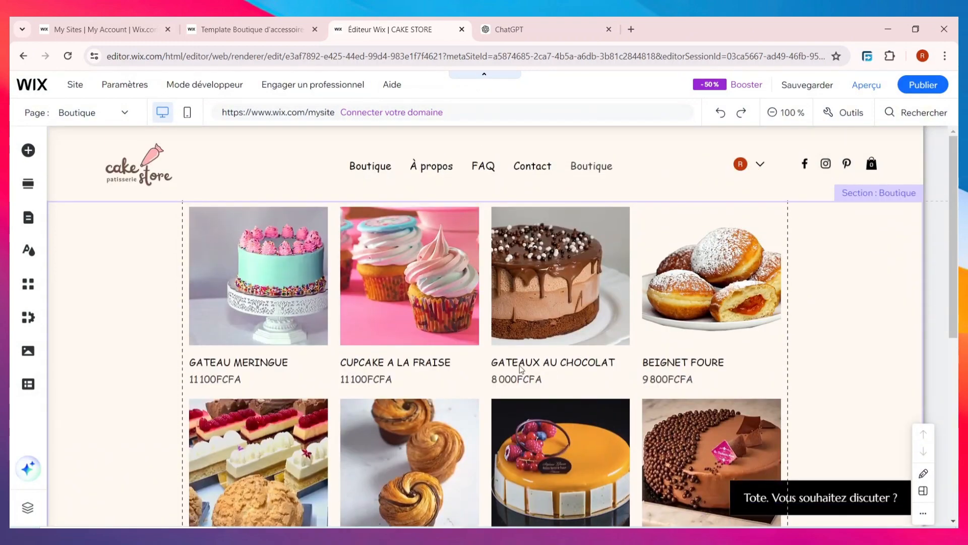
Rename the newly added Boutique page as GATEAUX in the list of store pages.
left_click(28, 217)
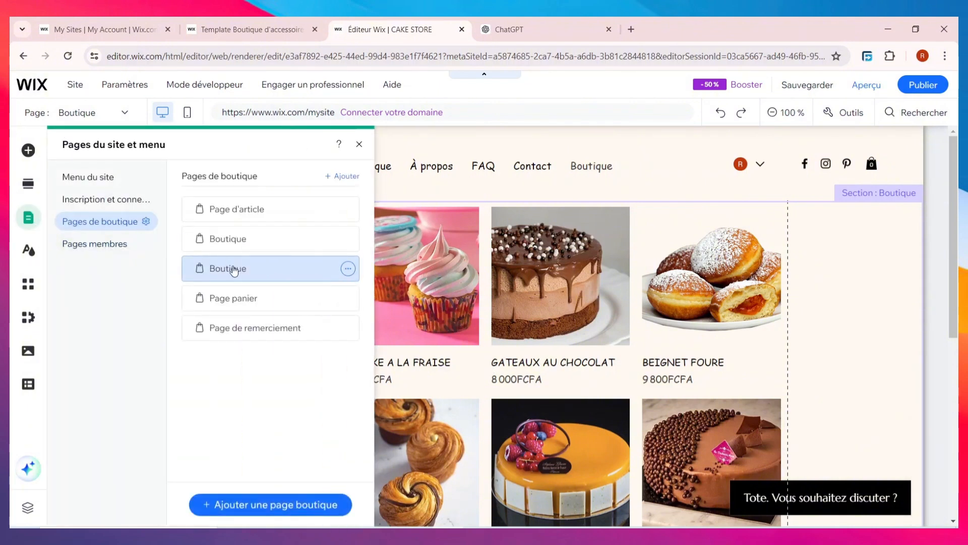
left_click(348, 269)
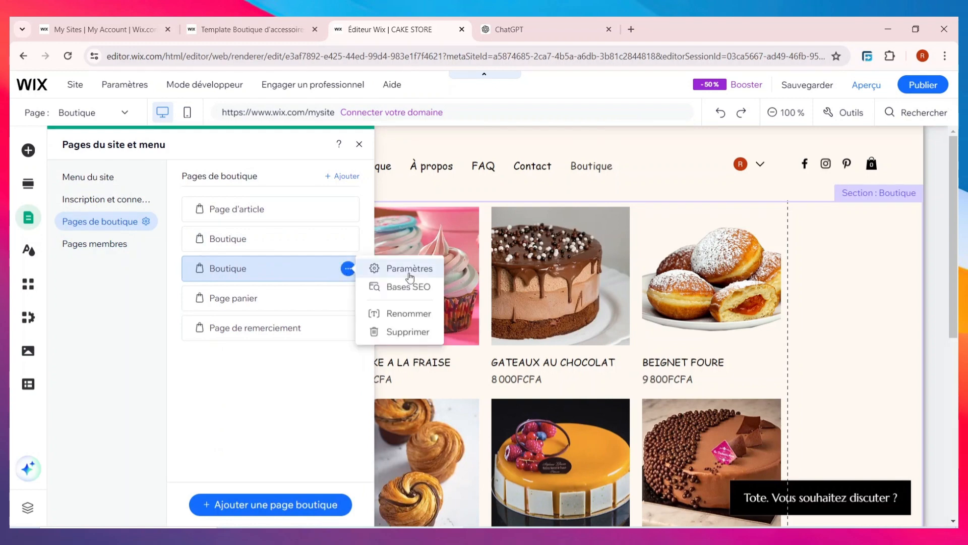
left_click(412, 308)
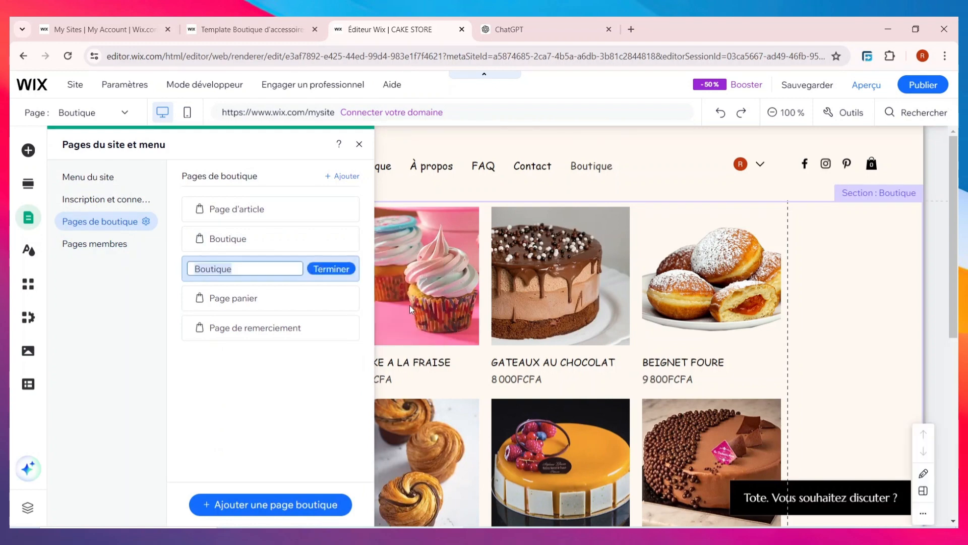
type("G")
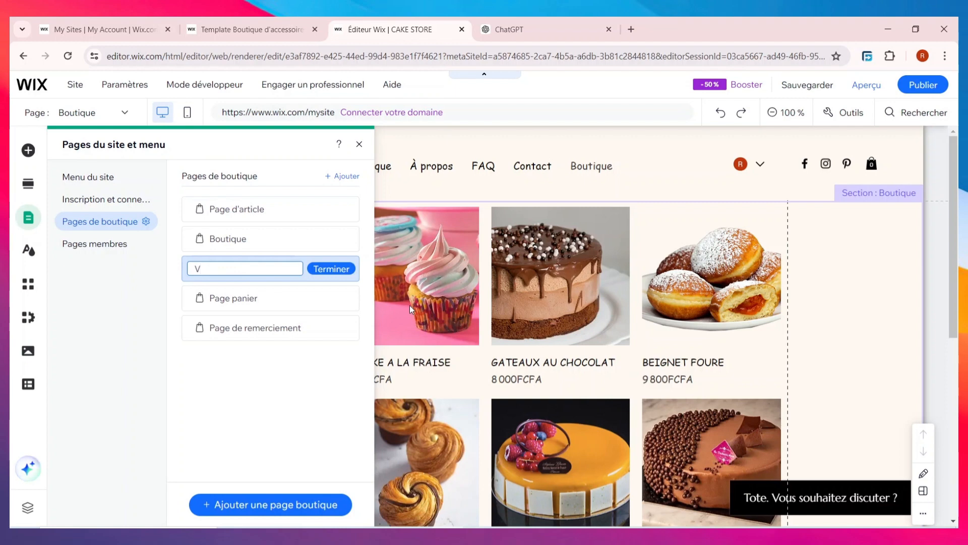
key("BackSpace")
type("GATEAUX")
left_click(345, 272)
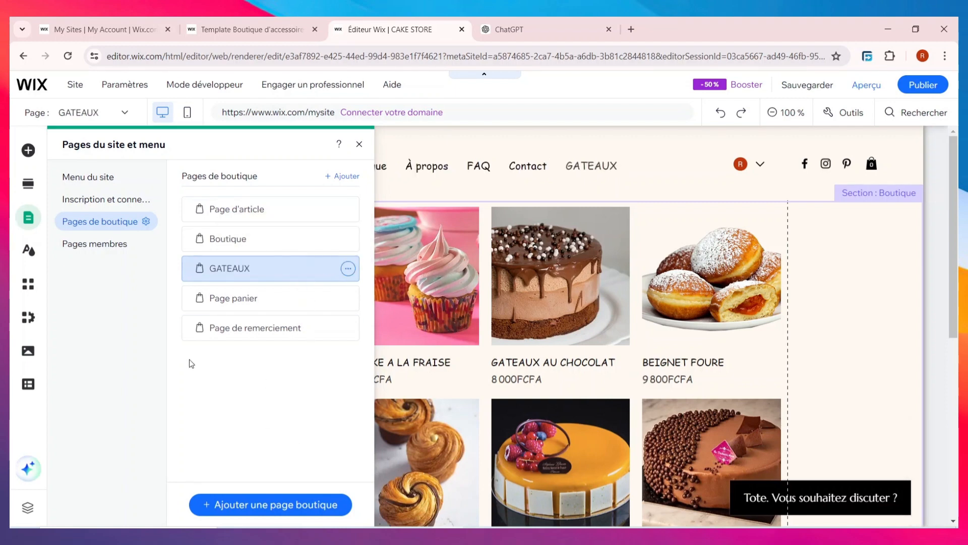
left_click(827, 269)
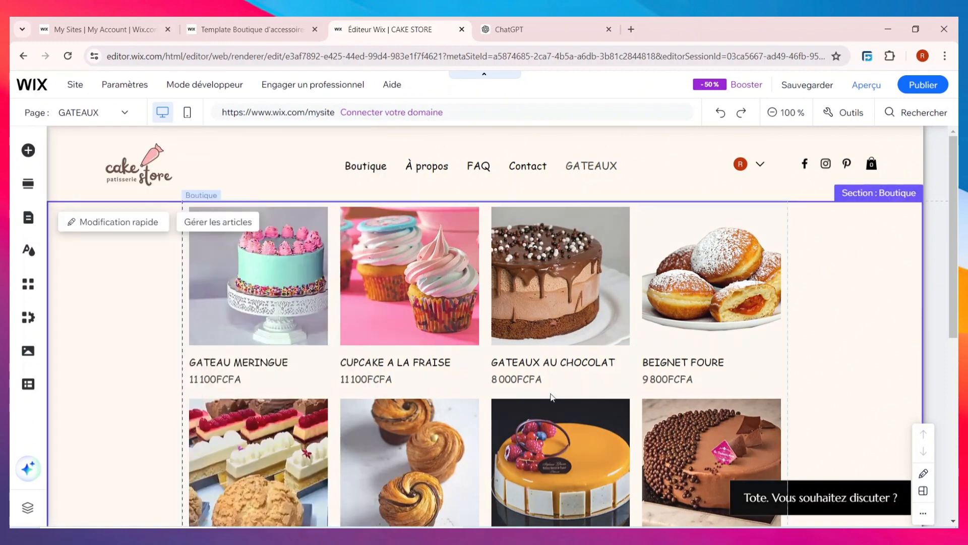
Set the gallery on the GATEAUX page to display the GATEAUX category and check the filtered articles.
left_click(497, 352)
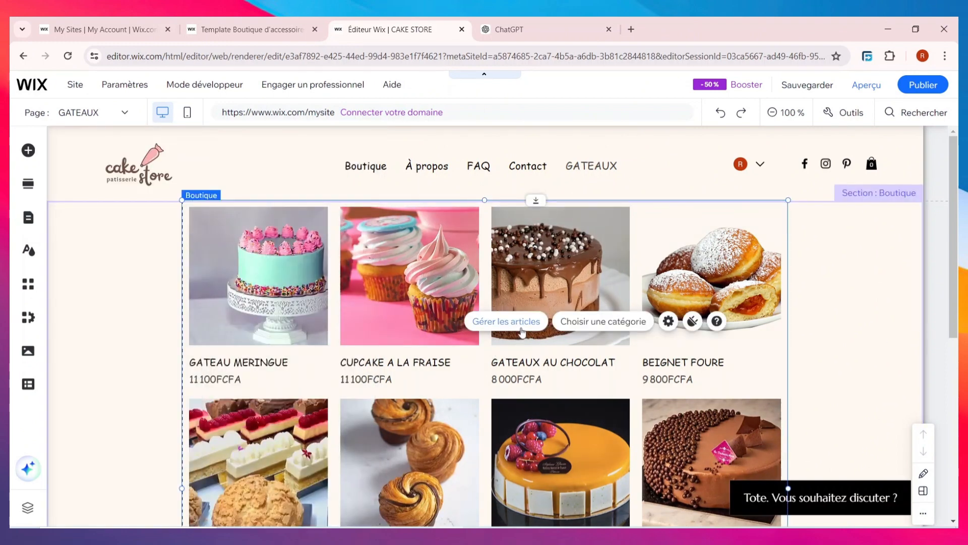
left_click(621, 320)
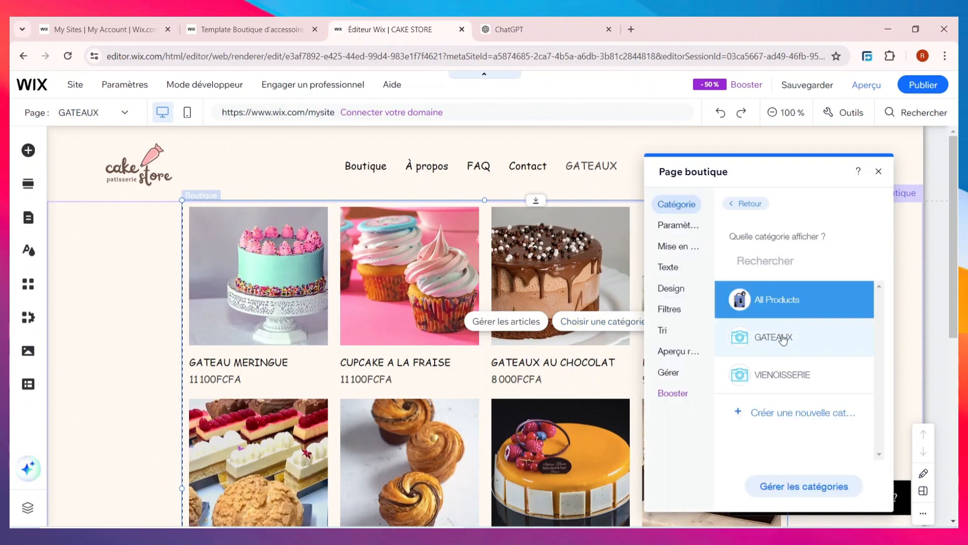
left_click(785, 338)
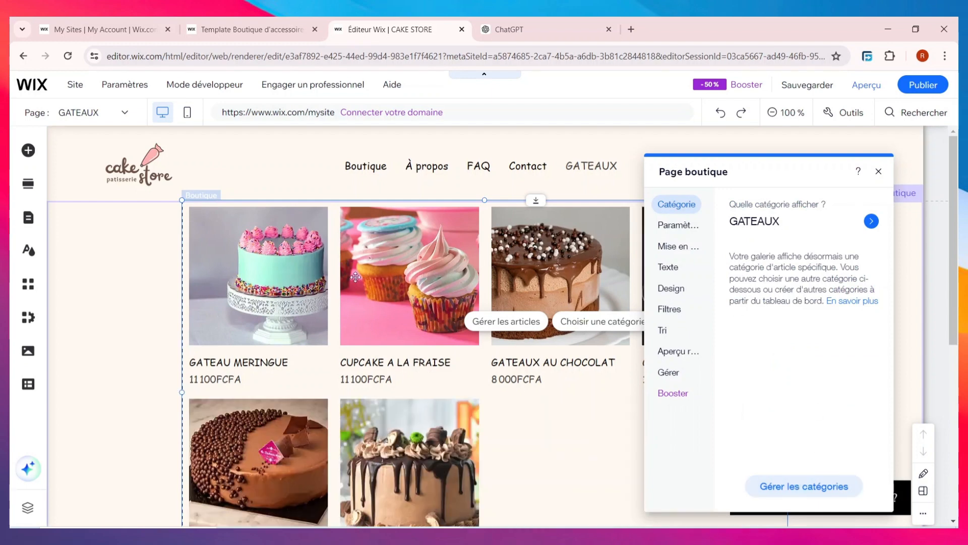
left_click(150, 278)
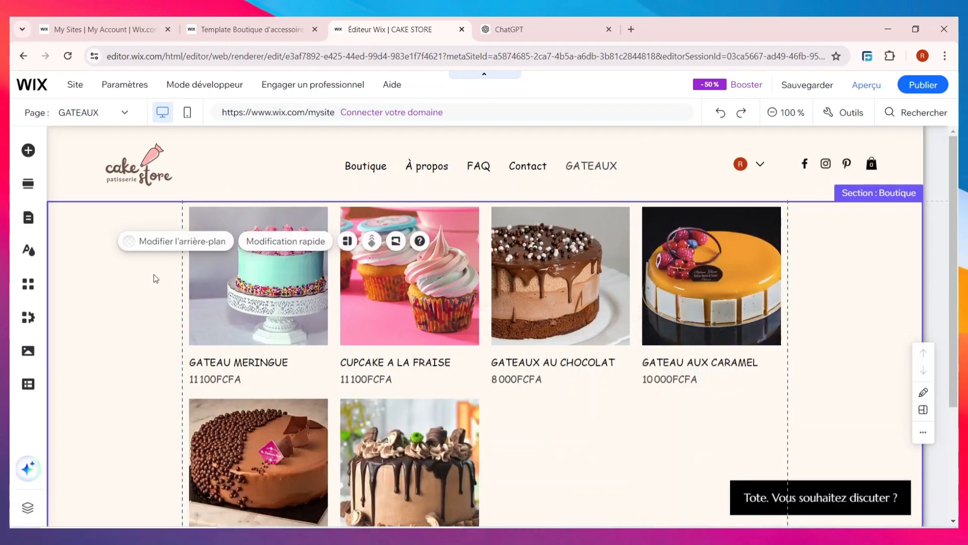
scroll(601, 331, "down", 3)
scroll(601, 337, "up", 3)
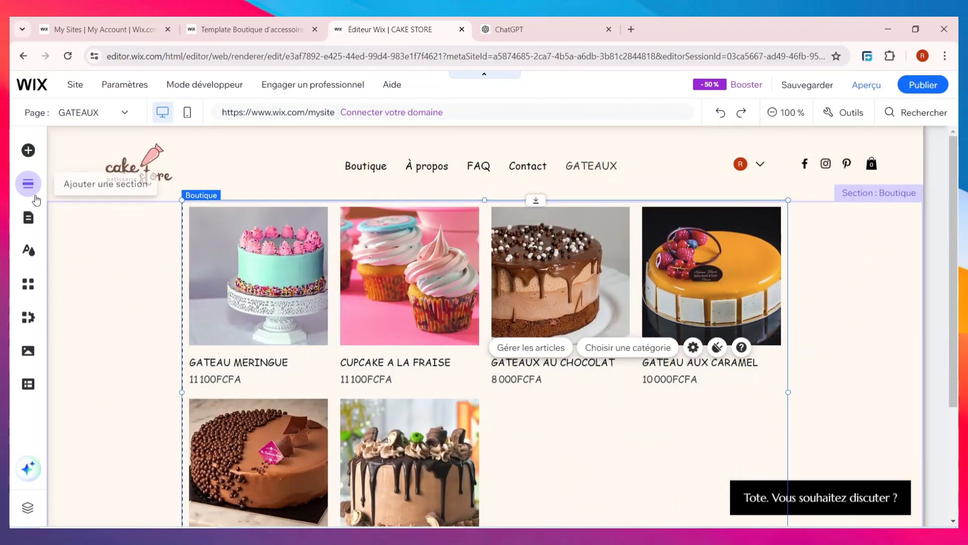
Insert the black "Bienvenue sur notre site" welcome section between the header and the article gallery.
left_click(30, 195)
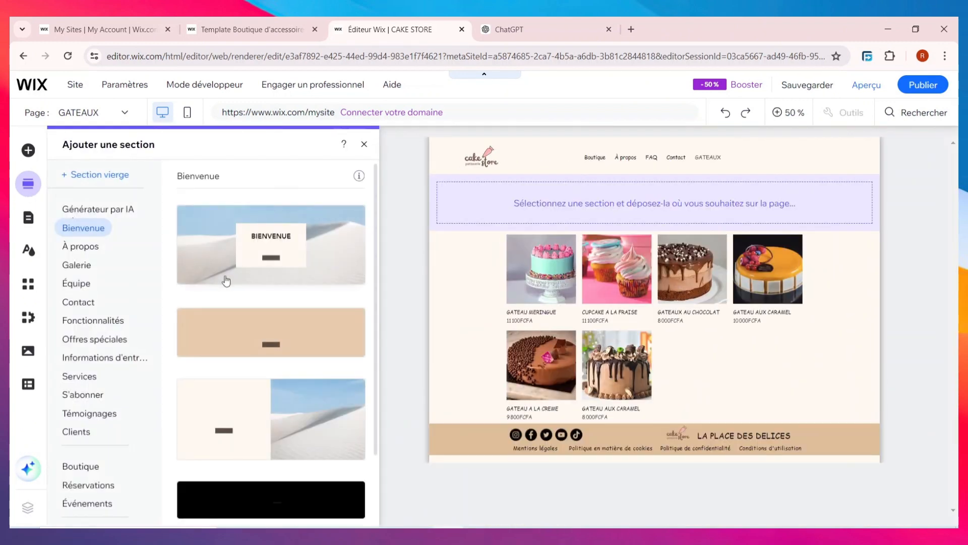
scroll(242, 353, "down", 2)
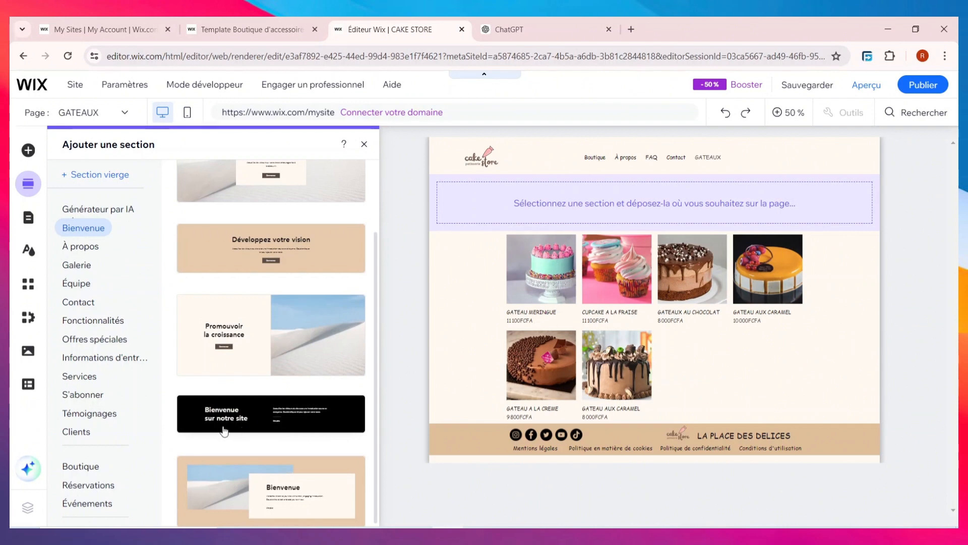
left_click_drag(224, 427, 624, 197)
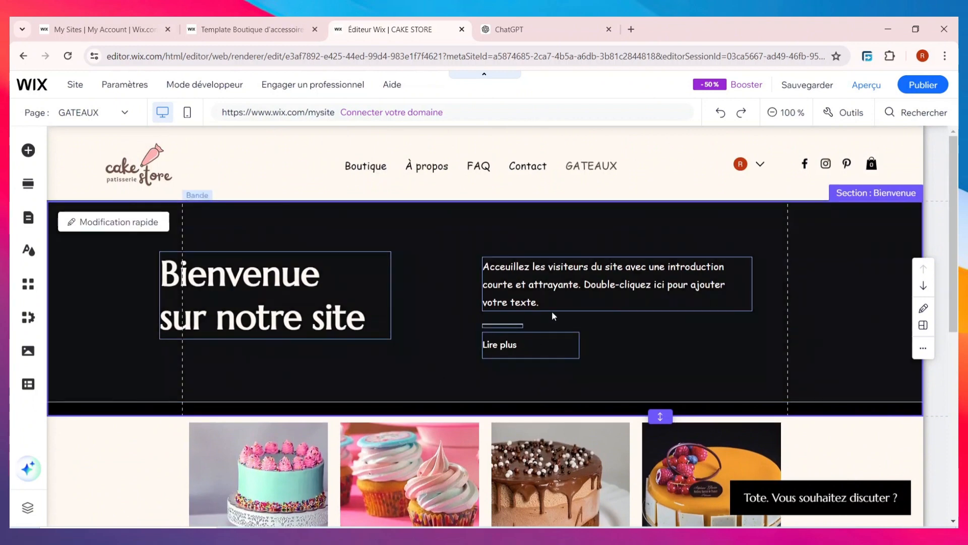
Delete the introductory paragraph and the second column, including "Lire plus", from the black welcome section.
left_click(552, 293)
key("Delete")
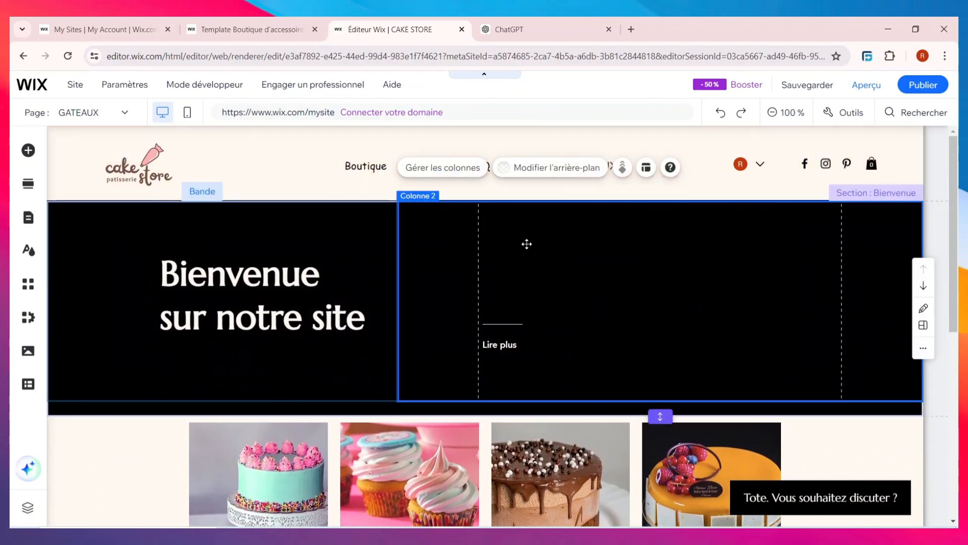
key("Delete")
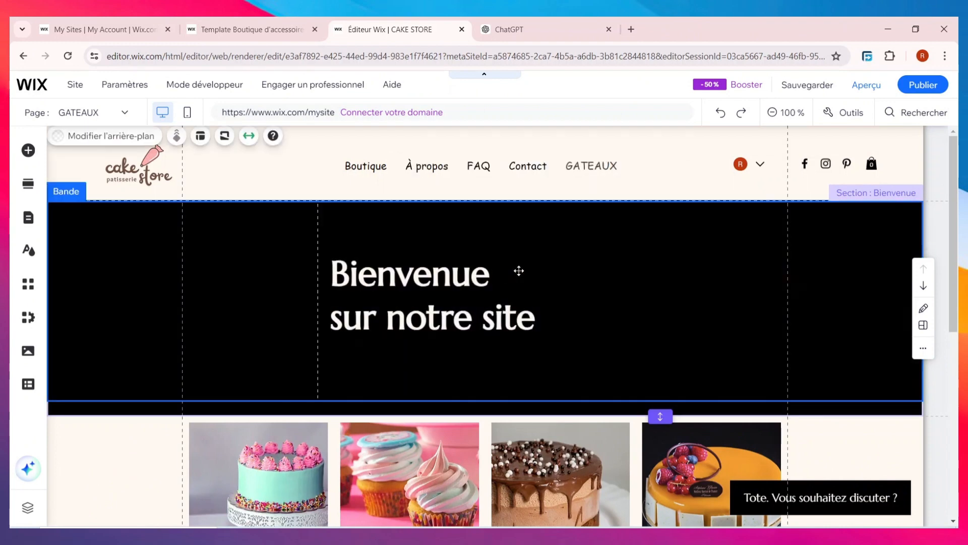
Shorten the black welcome section and move its heading up and toward the section's left side.
left_click(484, 298)
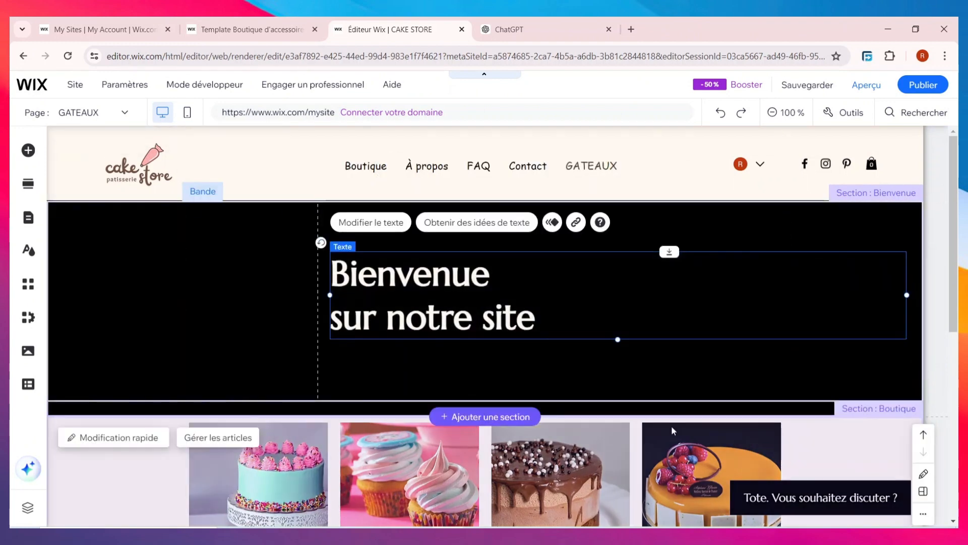
left_click_drag(661, 416, 650, 361)
left_click(471, 337)
left_click_drag(404, 303, 273, 282)
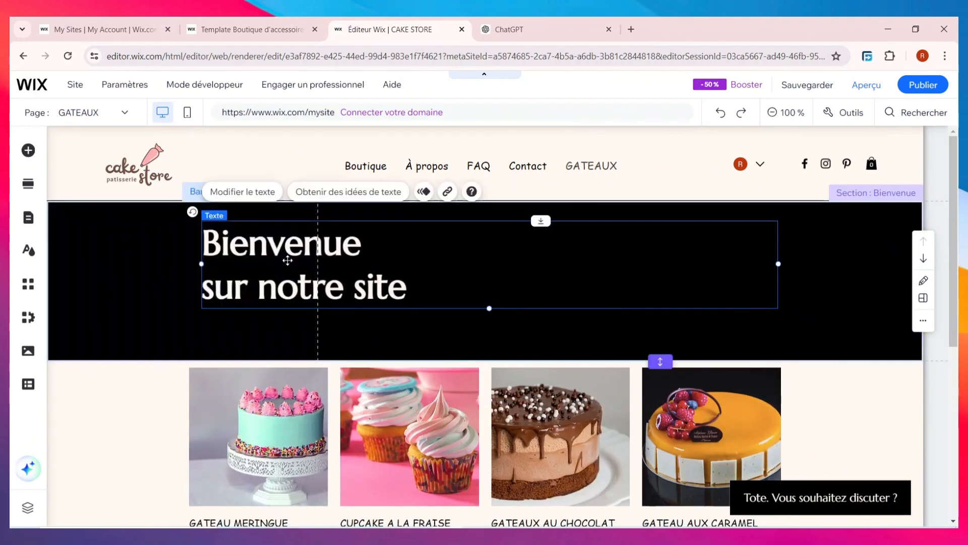
Replace the heading text in the black welcome section with "GATEAUX".
double_click(289, 260)
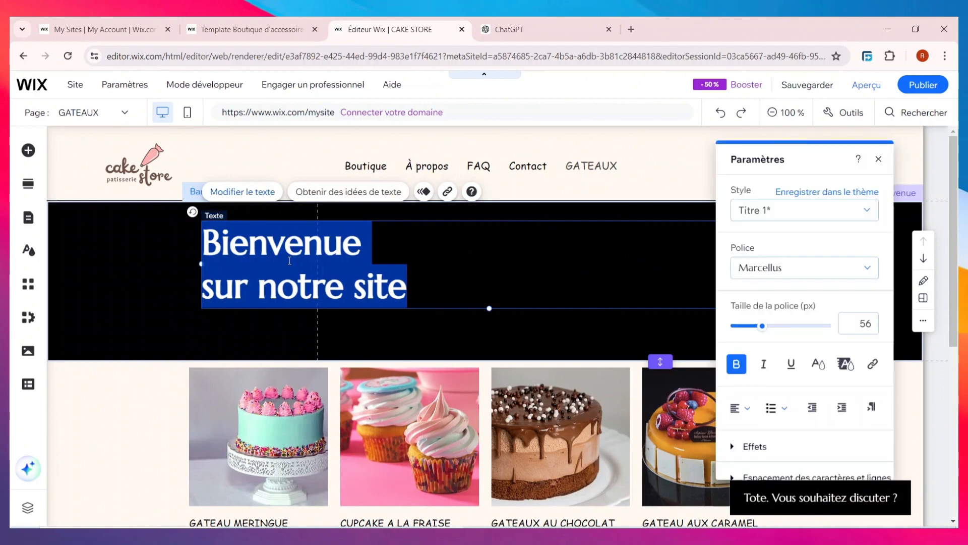
type("GATE")
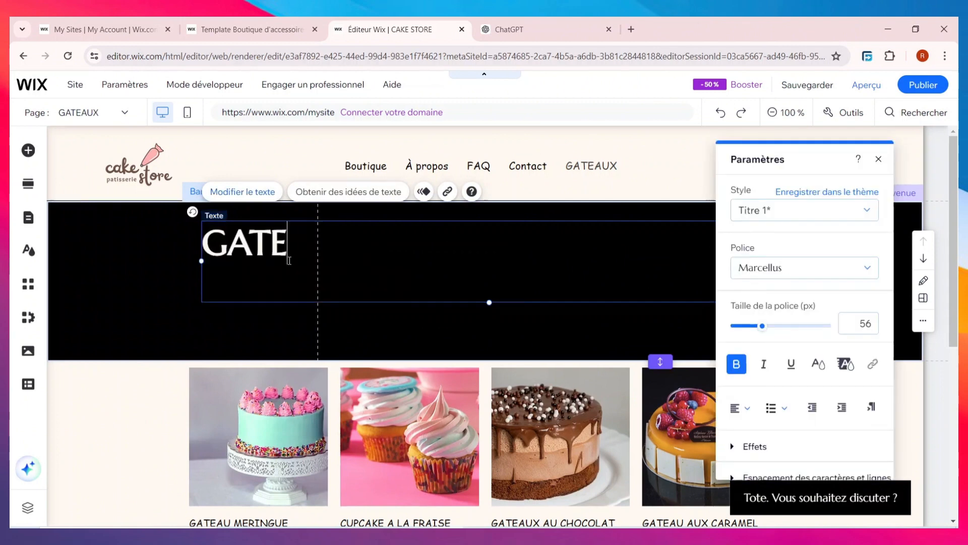
type("AUX")
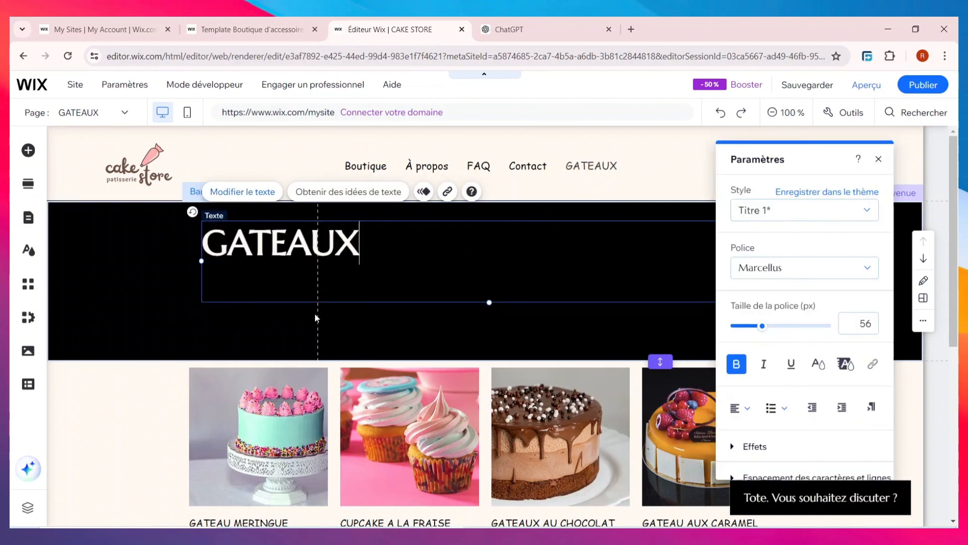
Change the black strip's background to the theme's main background colour, cream #FFF8F1.
left_click(371, 323)
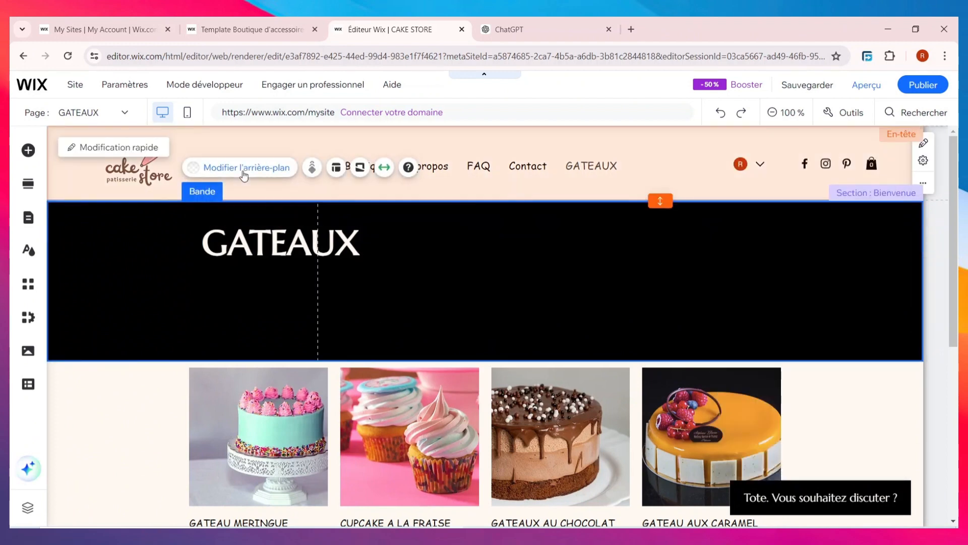
left_click(244, 173)
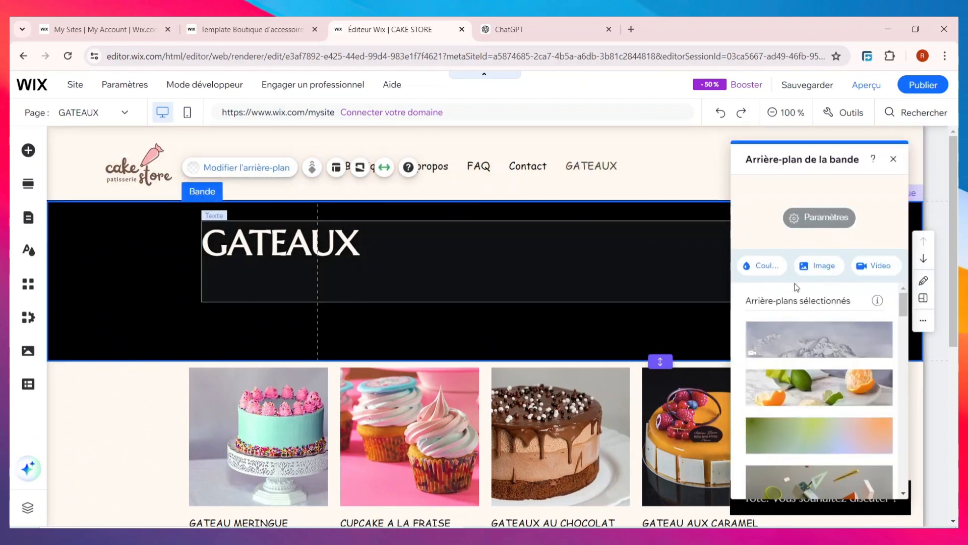
left_click(783, 270)
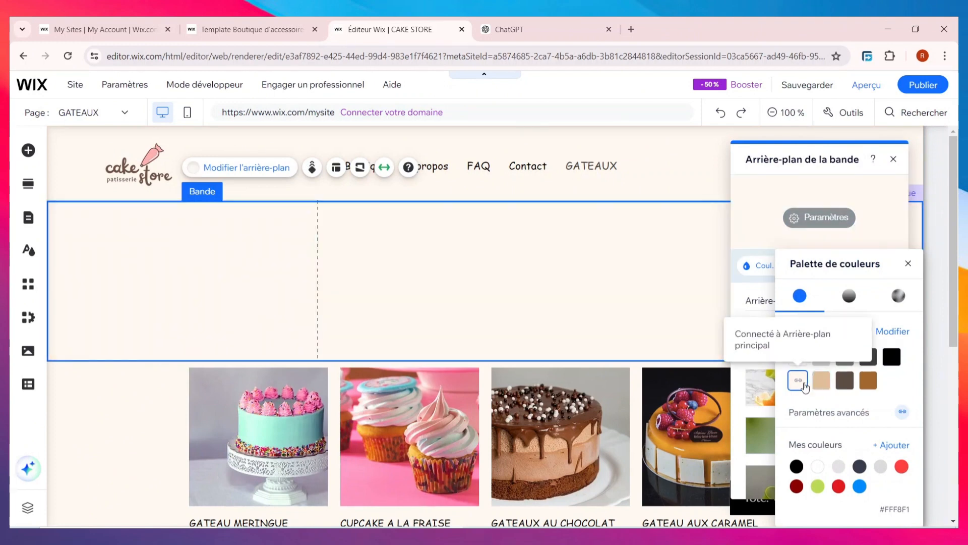
Recolour the GATEAUX heading with the theme's brown, #A2672D.
left_click(296, 239)
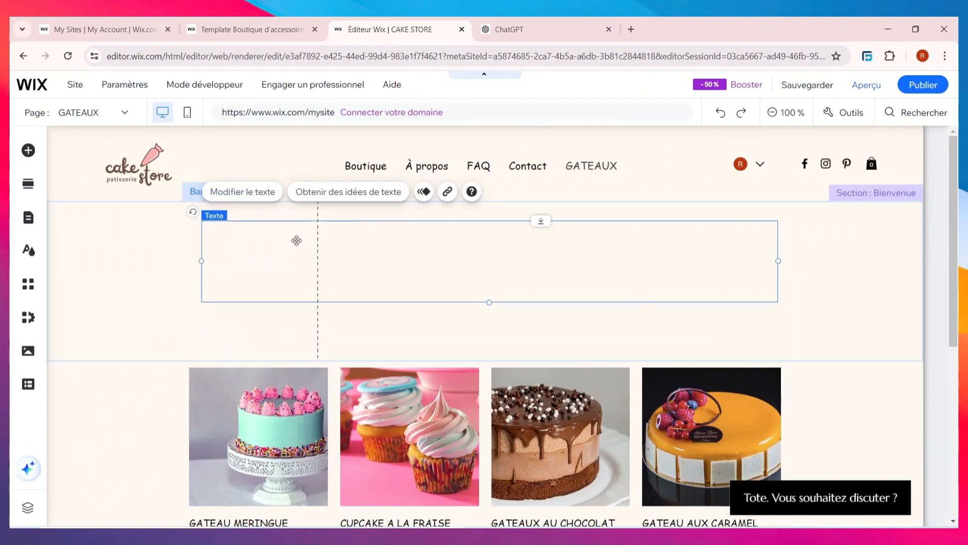
left_click(253, 199)
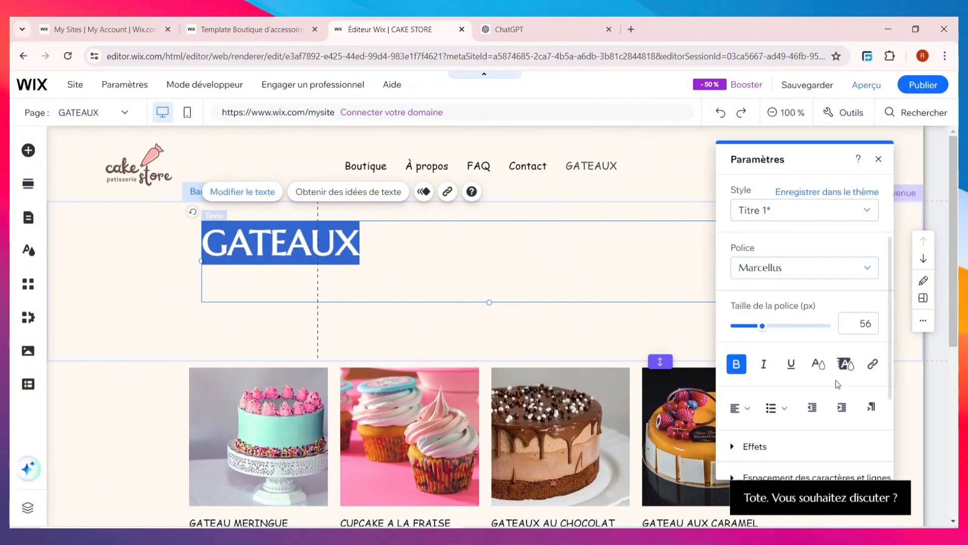
left_click(817, 364)
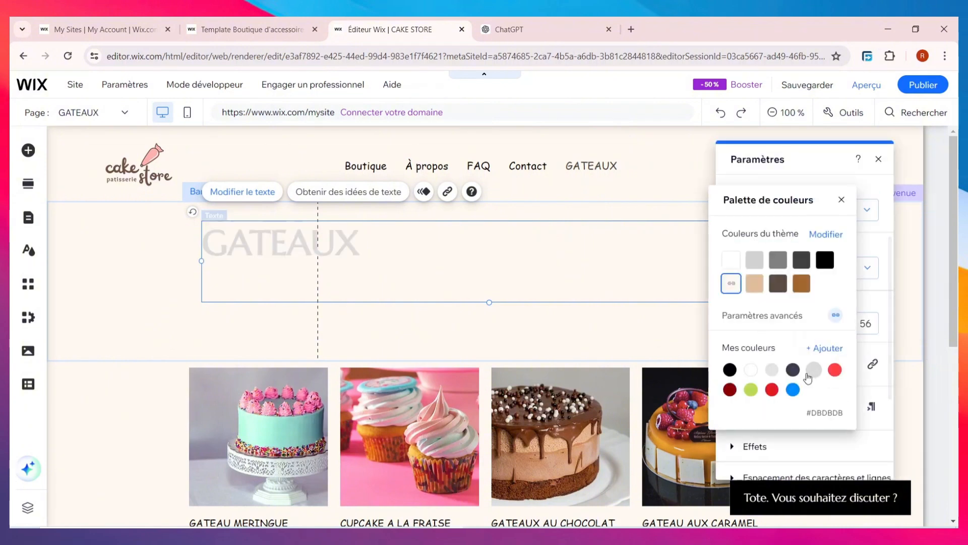
left_click(729, 370)
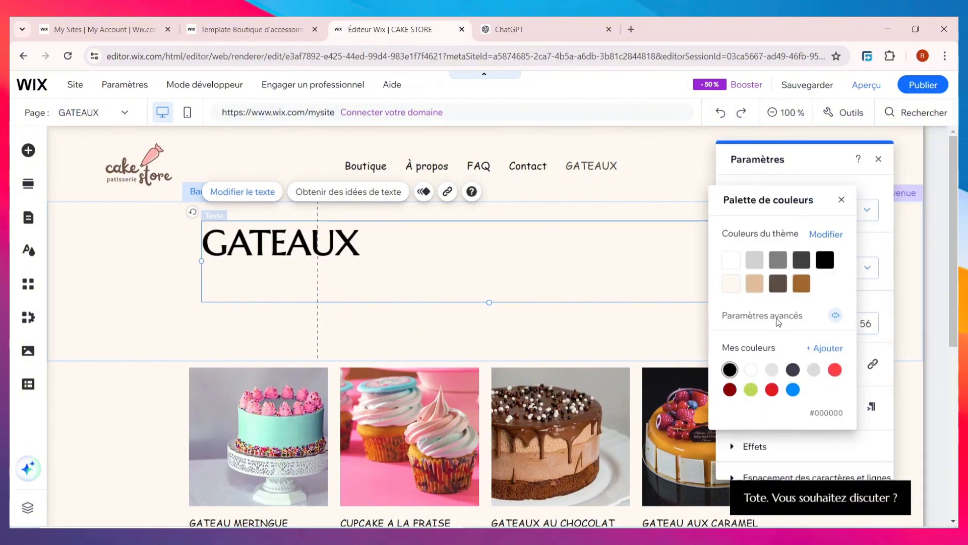
left_click(801, 284)
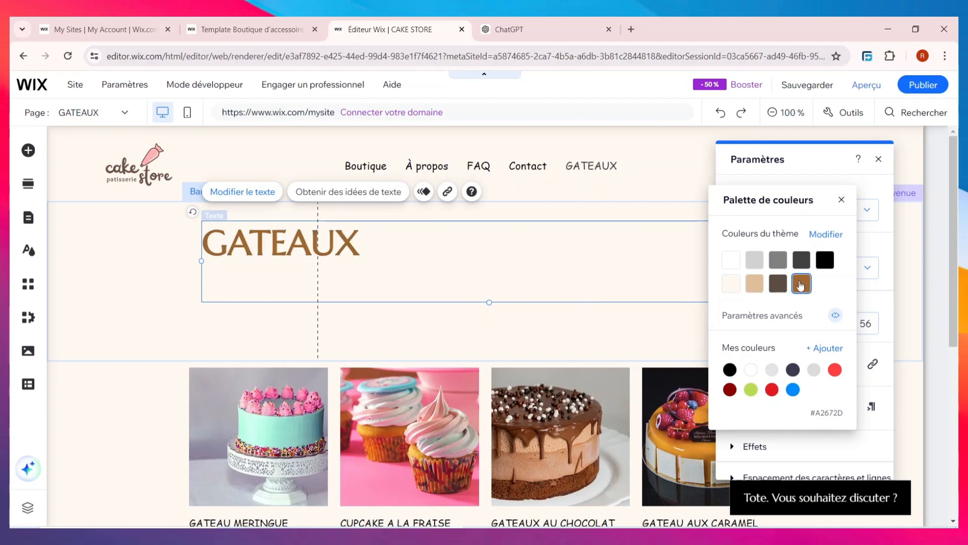
left_click(526, 333)
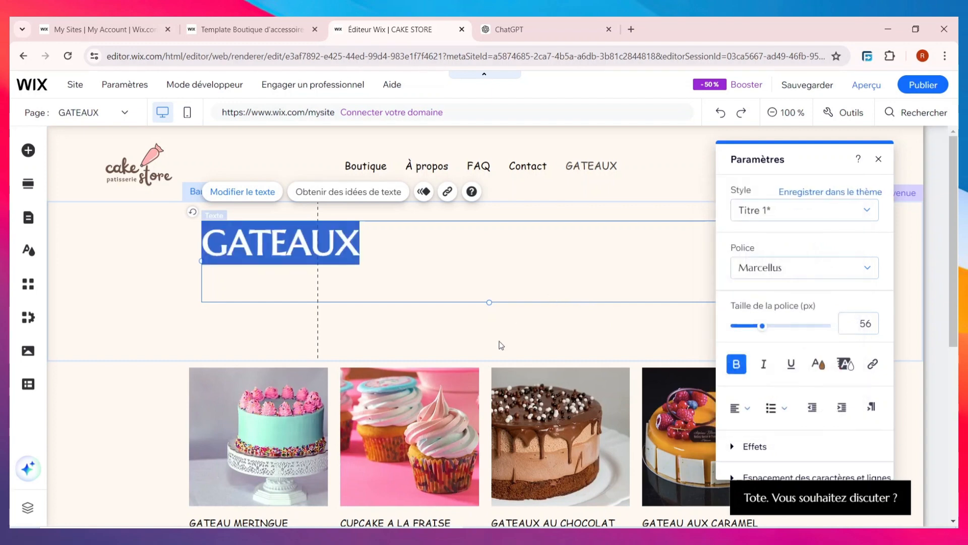
left_click(543, 314)
Increase the GATEAUX heading's font size to 77 px.
left_click(348, 252)
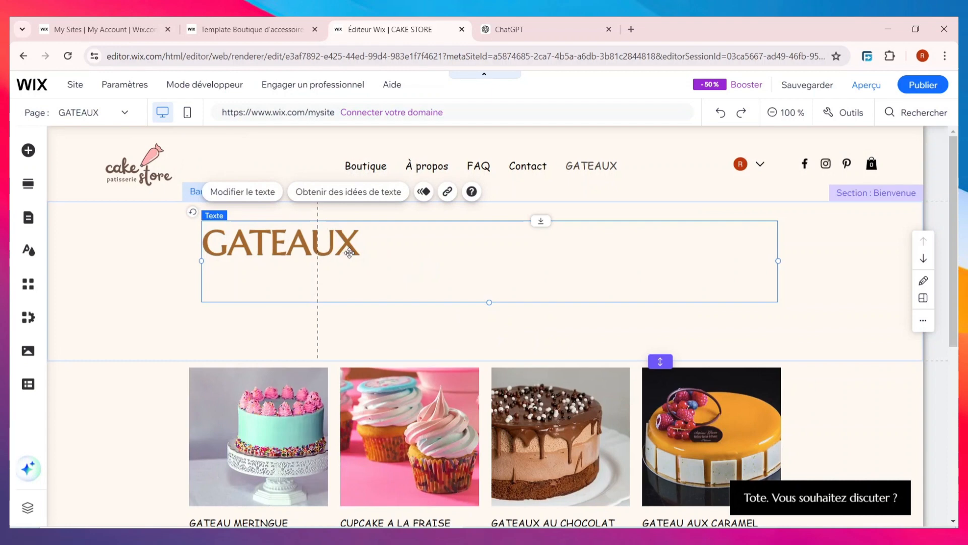
double_click(346, 252)
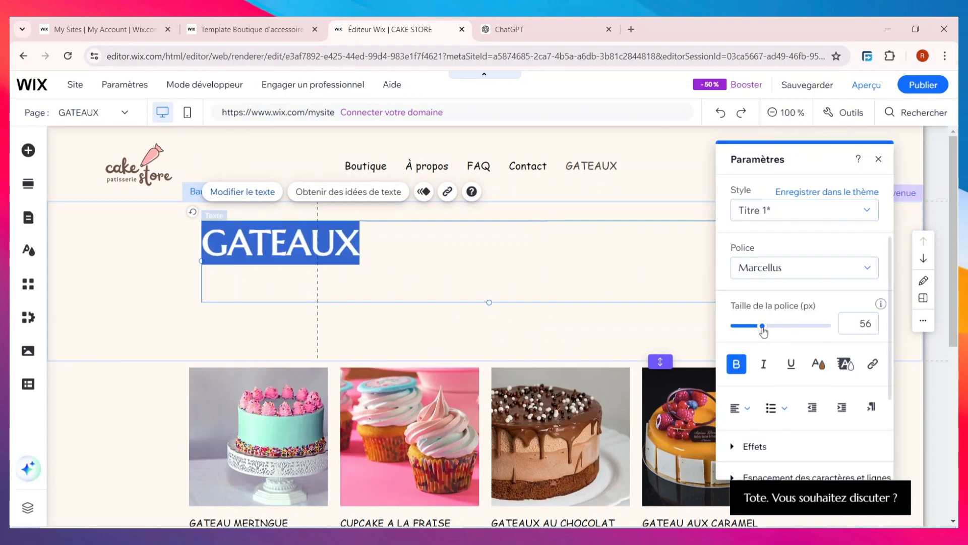
left_click_drag(764, 331, 774, 331)
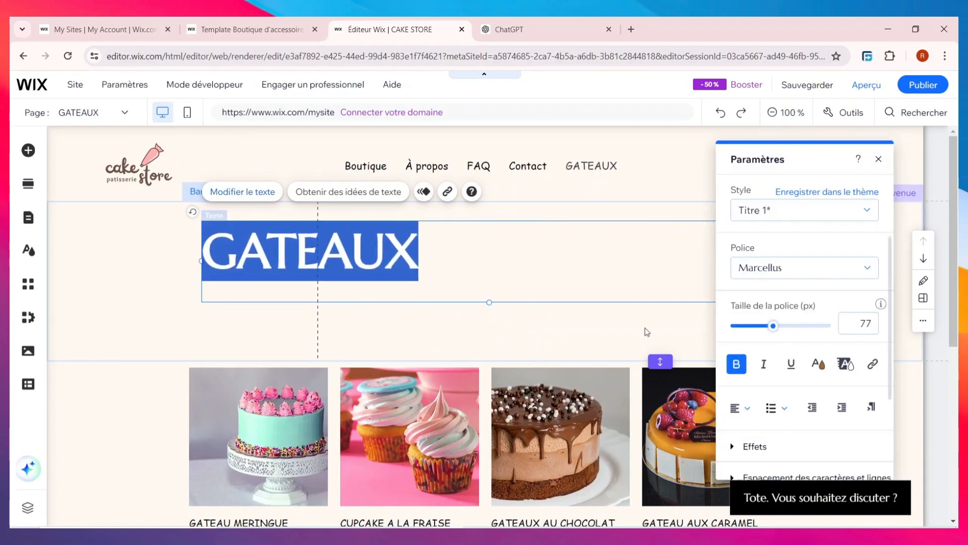
left_click(494, 322)
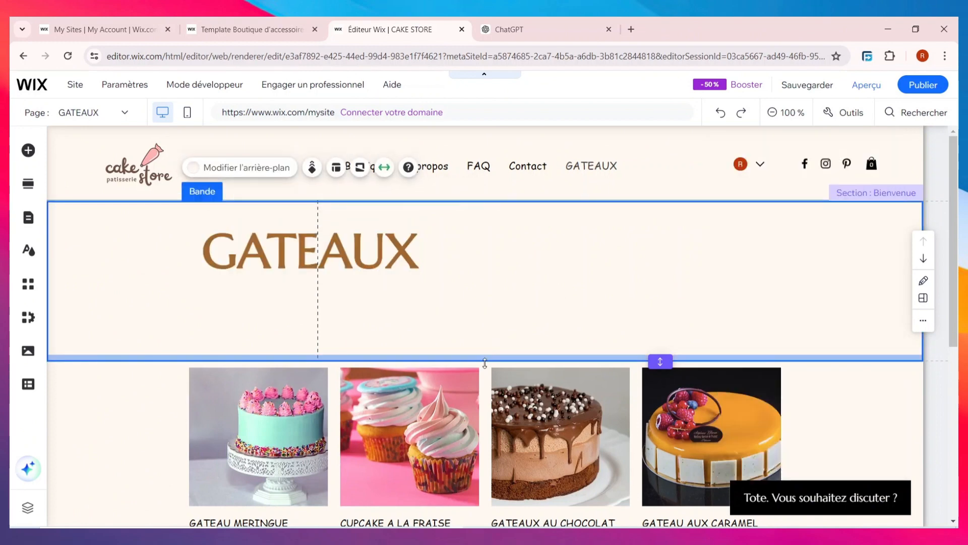
Shorten the GATEAUX title section so it ends just below the heading, and review the page with its gallery.
left_click_drag(597, 356, 628, 292)
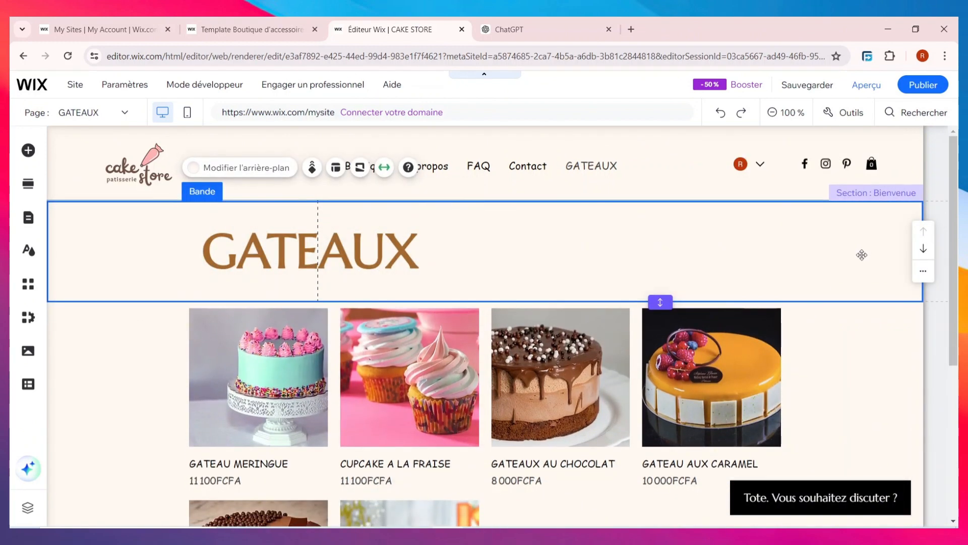
scroll(444, 403, "down", 5)
scroll(443, 403, "up", 5)
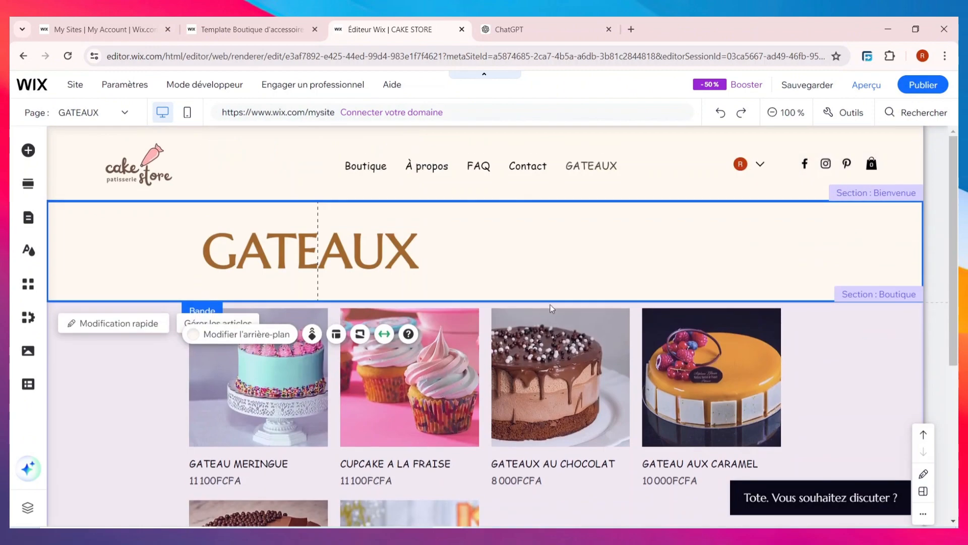
scroll(307, 421, "down", 3)
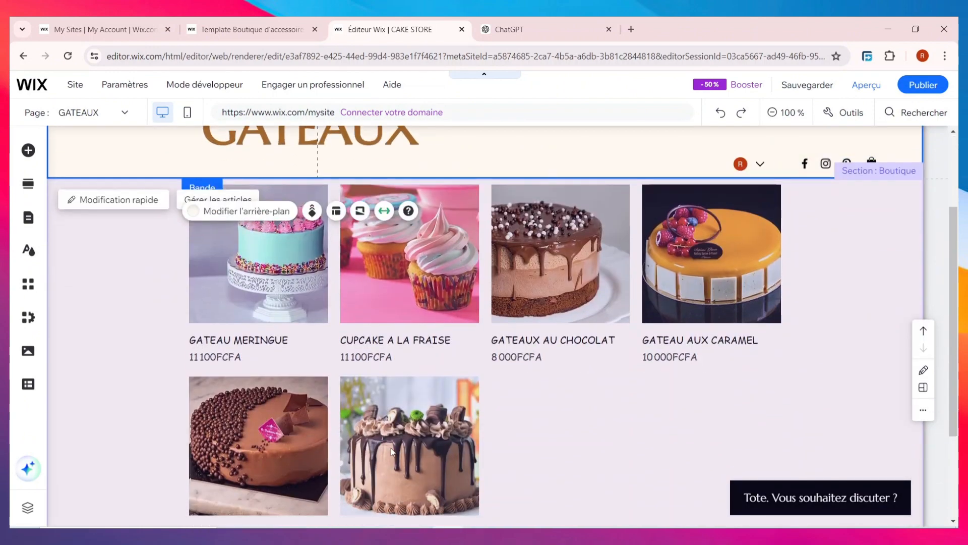
scroll(394, 440, "down", 3)
scroll(429, 403, "up", 5)
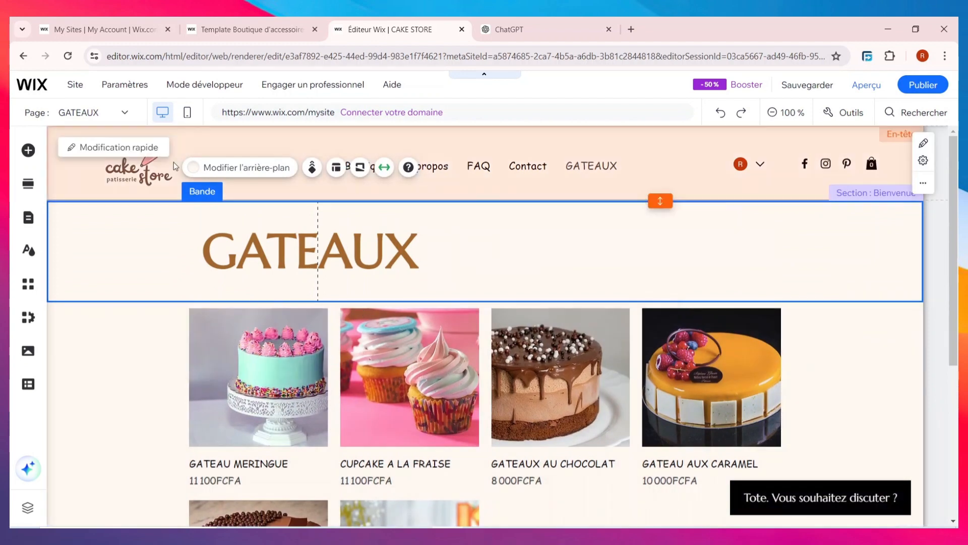
Add another Boutique page to the site's shop pages.
left_click(29, 218)
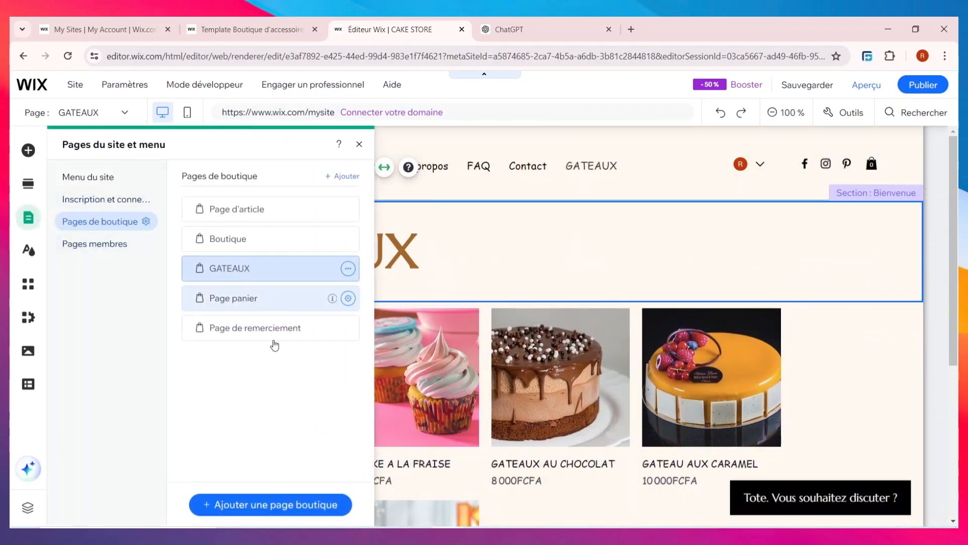
left_click(280, 504)
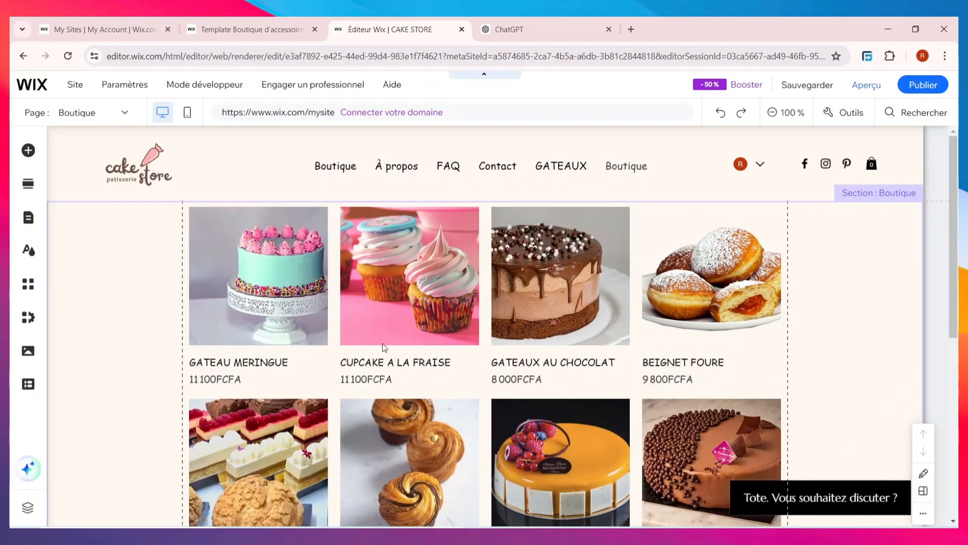
left_click(417, 340)
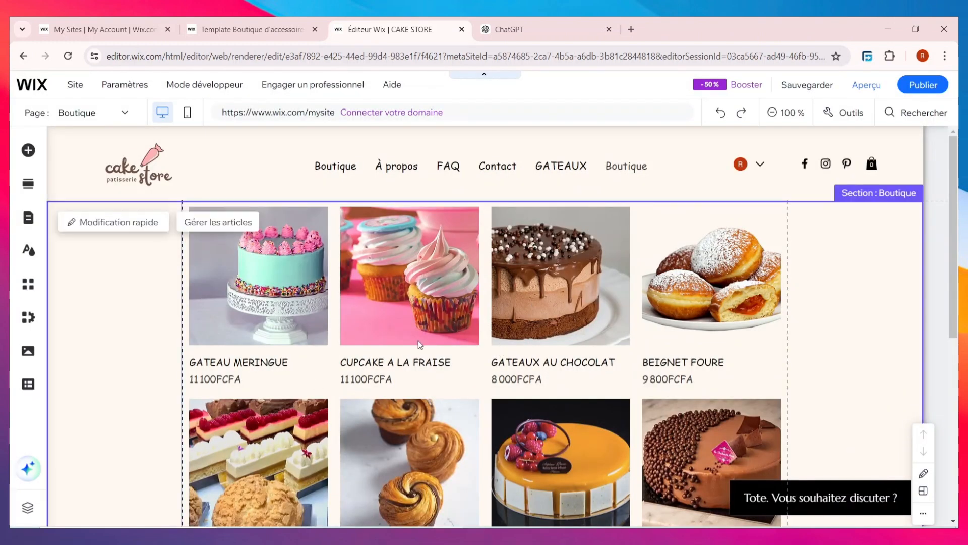
Set the new Boutique page's gallery to the category containing the cupcake, beignet, chou and croissant articles.
left_click(203, 228)
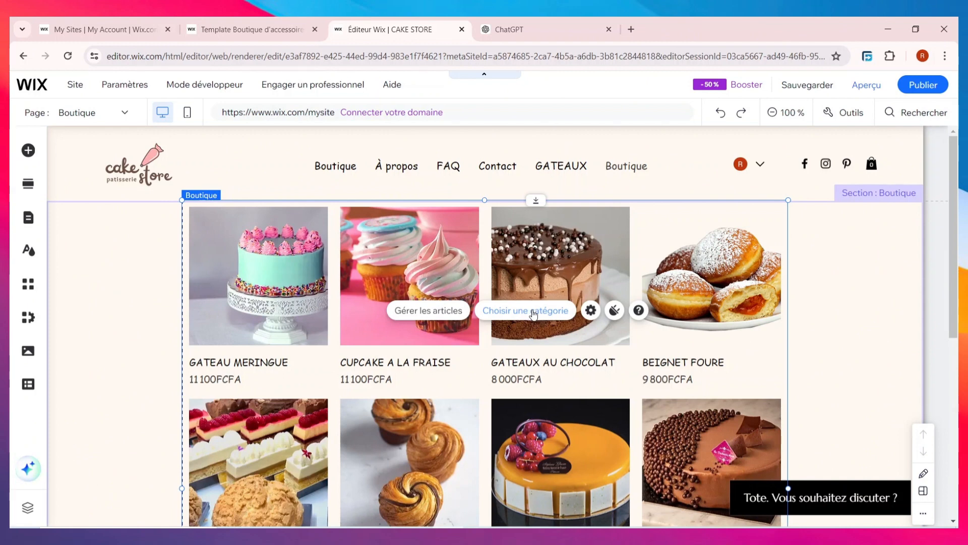
left_click(533, 312)
left_click(802, 386)
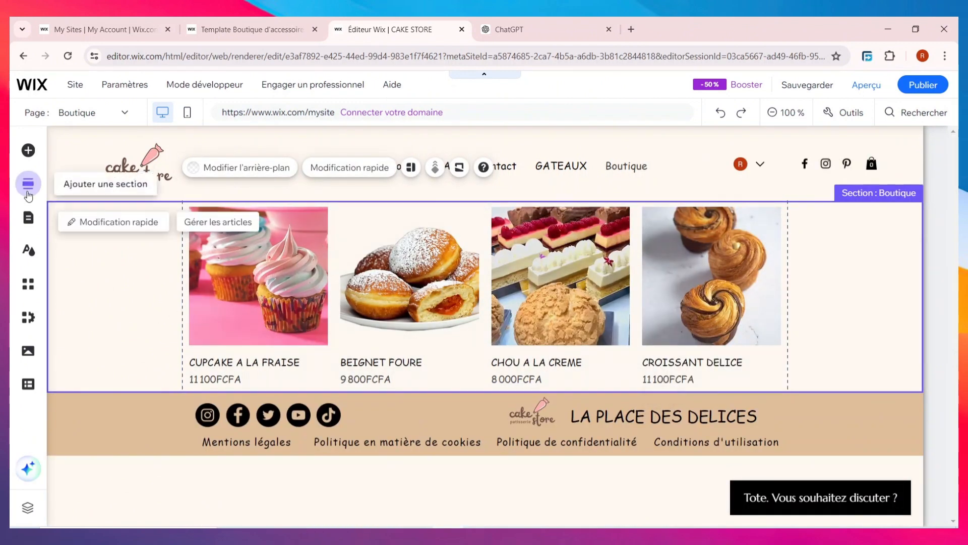
Insert the beige "Développez votre vision" welcome section between the header and the gallery on the new Boutique page.
left_click(98, 186)
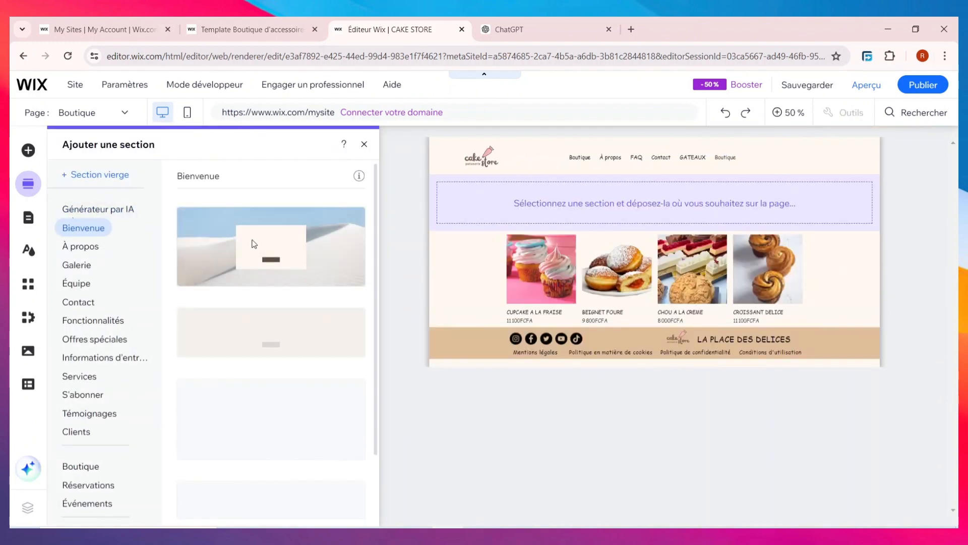
scroll(272, 363, "down", 2)
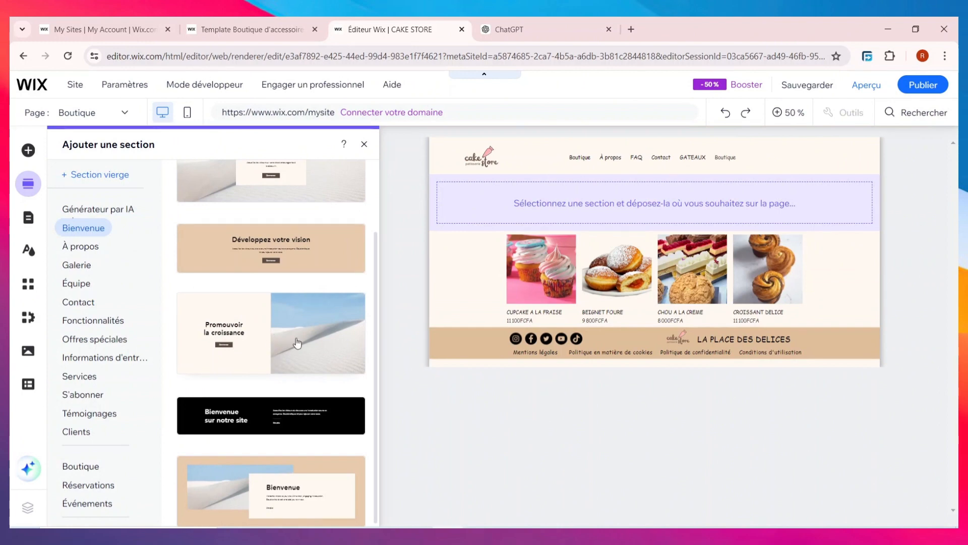
left_click(271, 252)
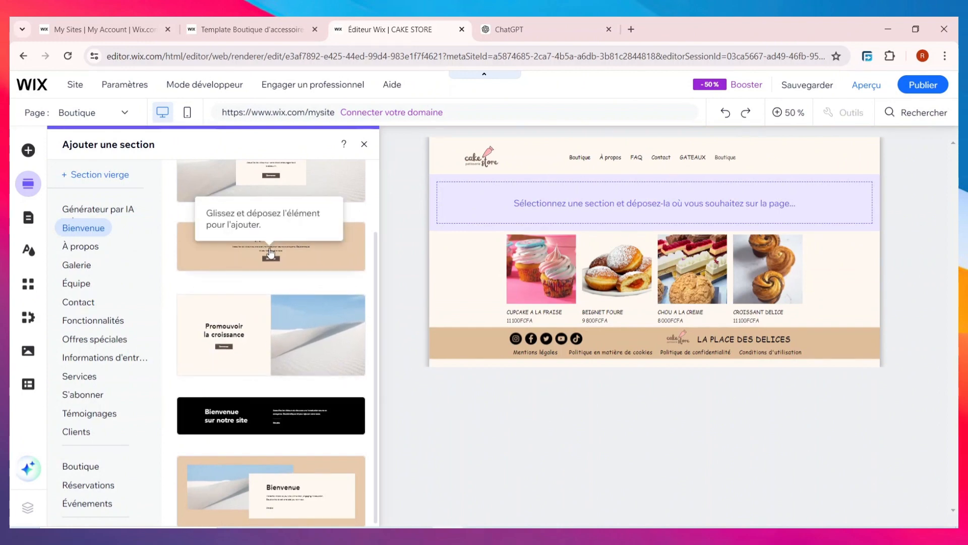
left_click_drag(271, 252, 633, 217)
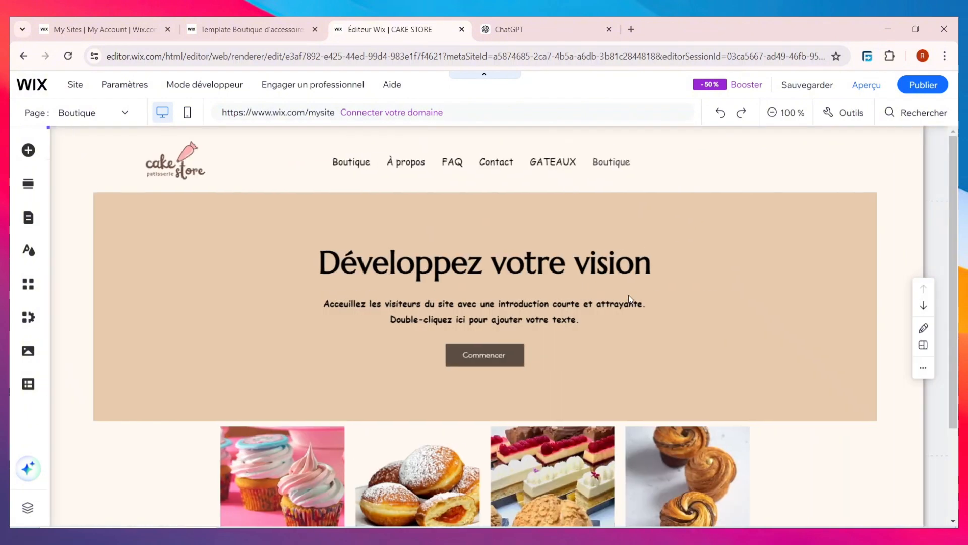
Delete the introductory paragraph text and the "Commencer" button from the beige welcome section.
double_click(505, 337)
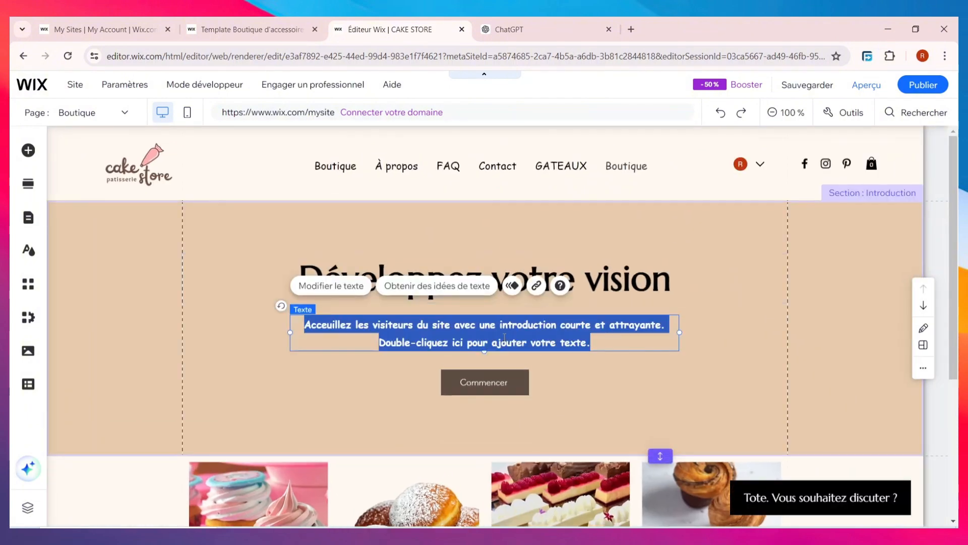
key("BackSpace")
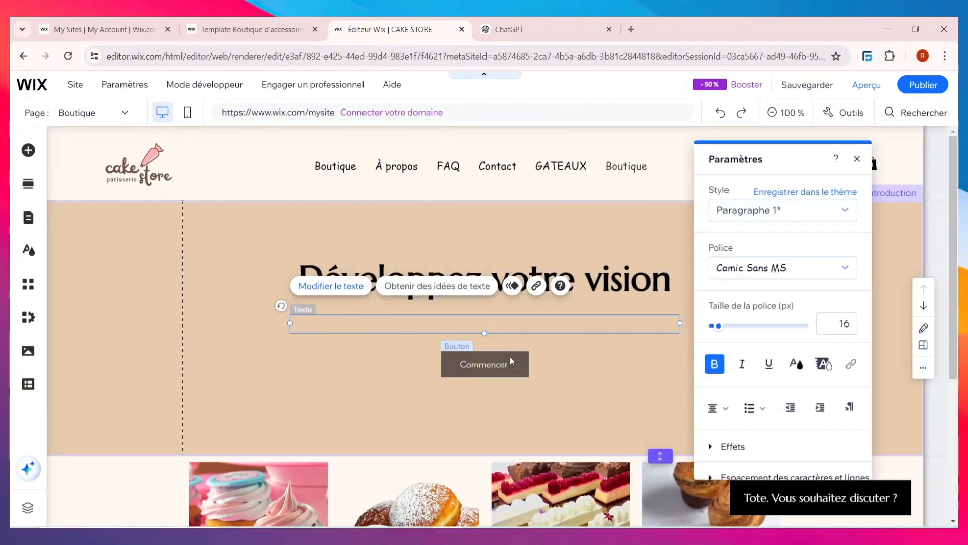
left_click(509, 357)
key("Delete")
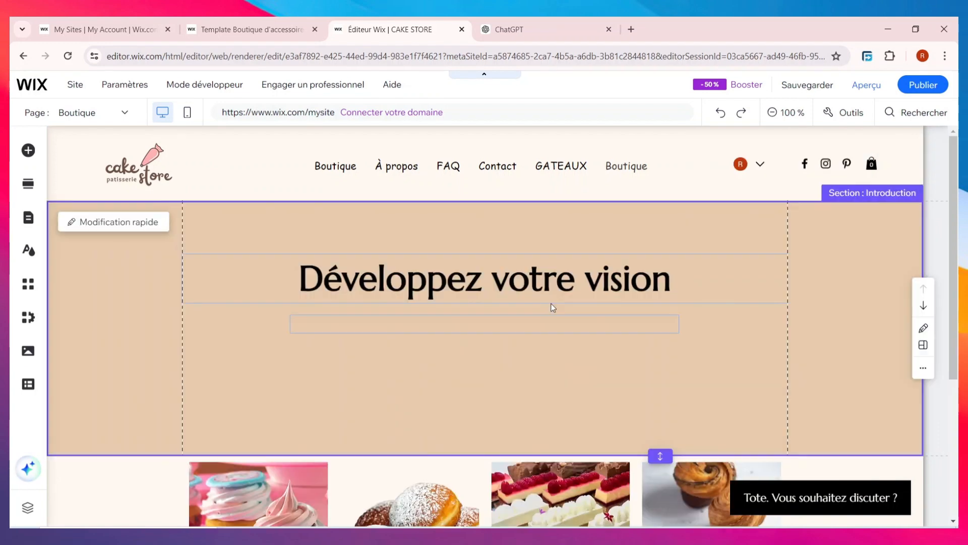
Replace the "Développez votre vision" title with VIENOISERIE and set its font size to 77 px.
double_click(528, 276)
type("VIE")
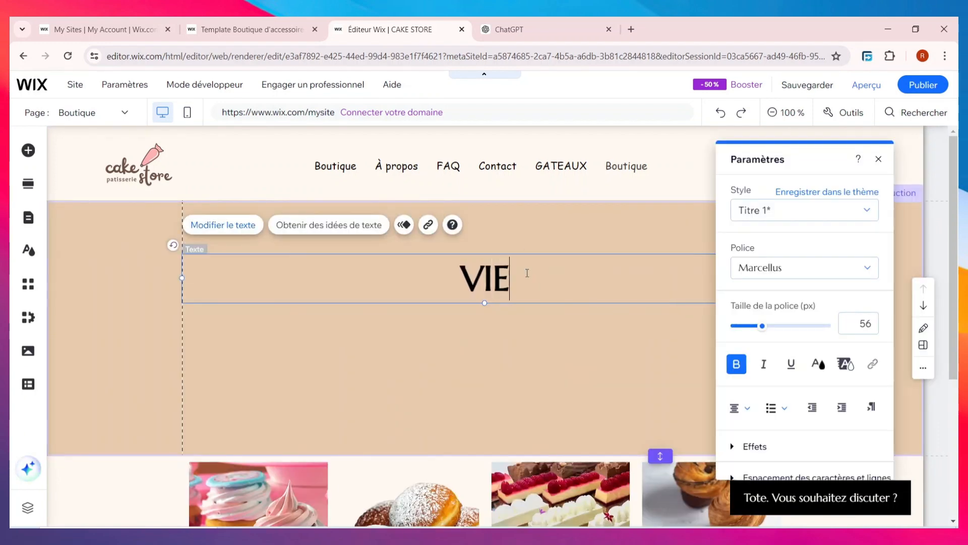
type("NOISERIE")
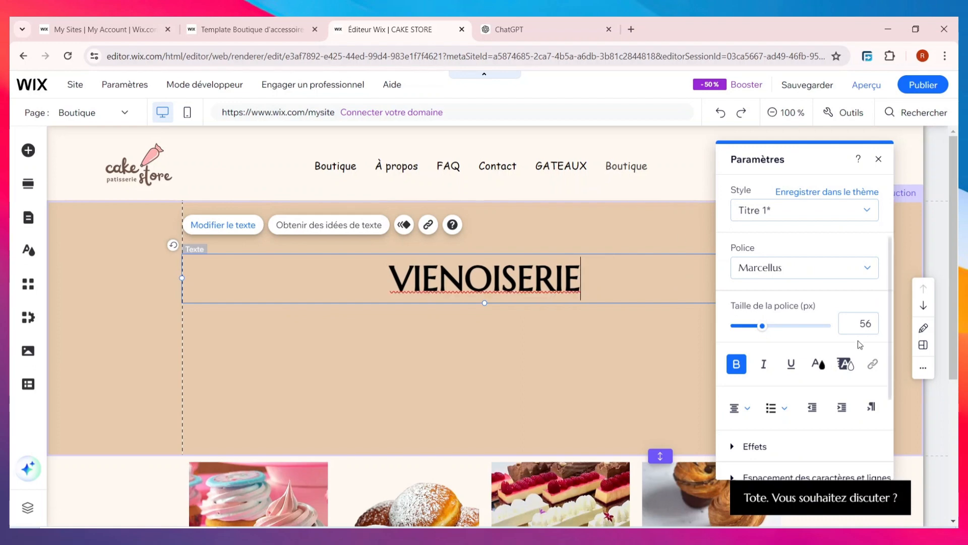
left_click_drag(764, 327, 771, 327)
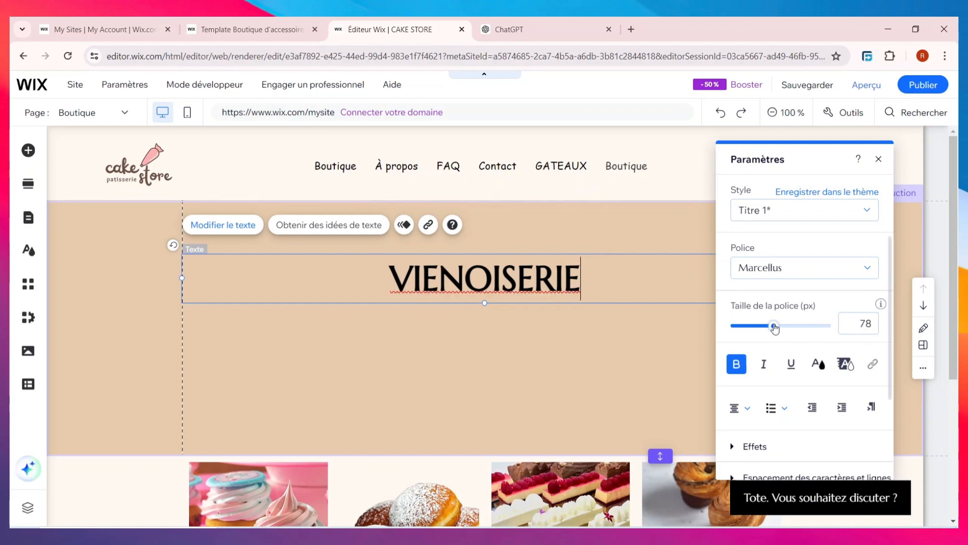
double_click(492, 281)
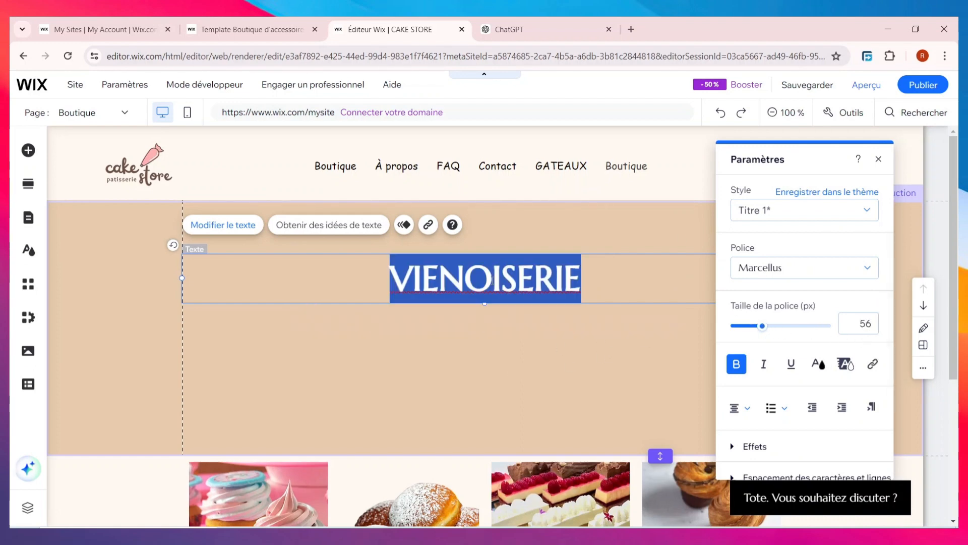
left_click_drag(763, 328, 769, 330)
left_click(503, 346)
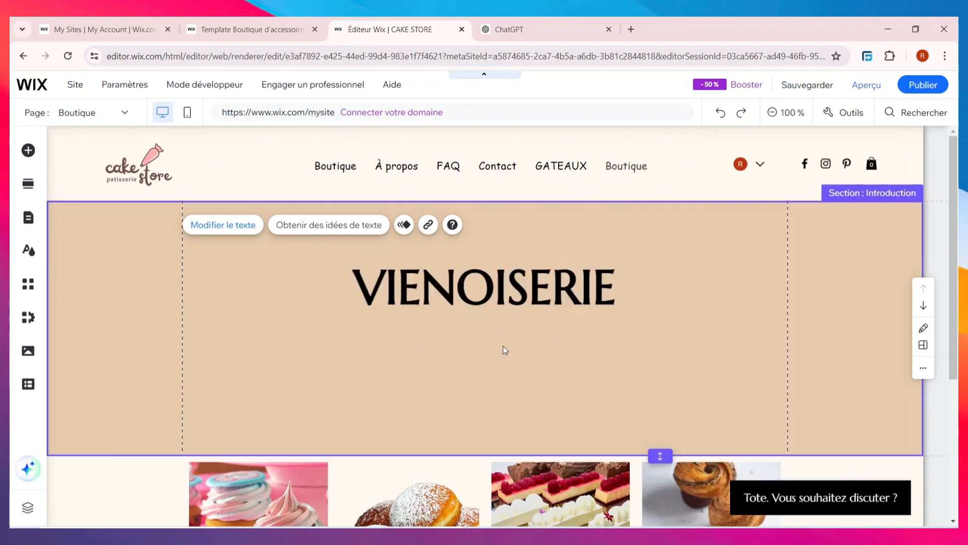
Move the VIENOISERIE title to the left gridline near the section's upper edge and color it theme brown #A2672D.
mouse_move(499, 298)
left_mouse_down()
mouse_move(331, 283)
mouse_move(327, 266)
mouse_move(354, 268)
left_mouse_up()
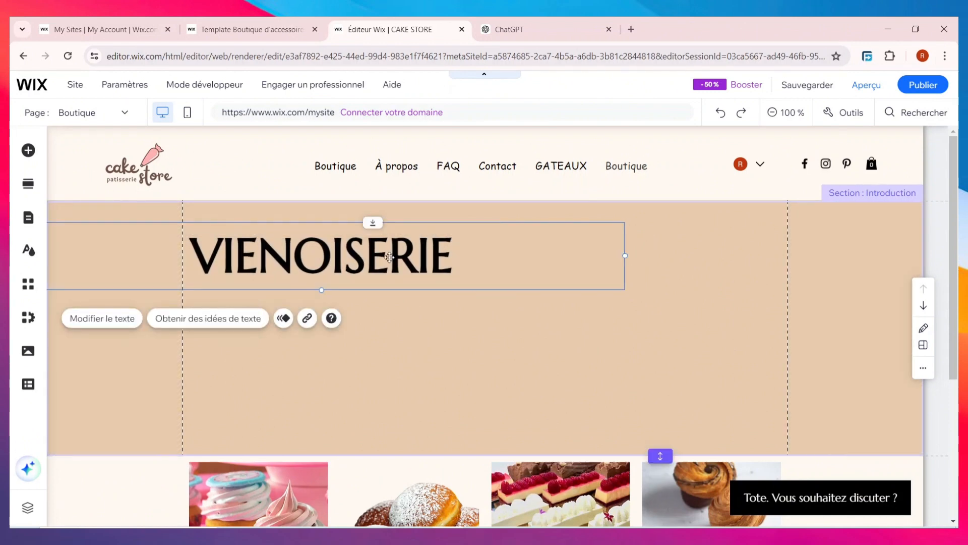
left_click(414, 338)
left_click(401, 252)
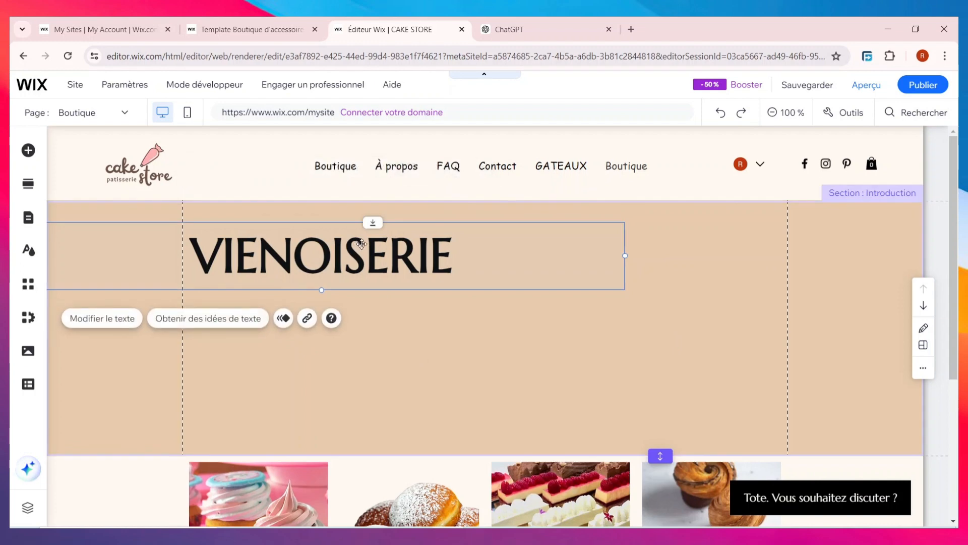
left_click(131, 316)
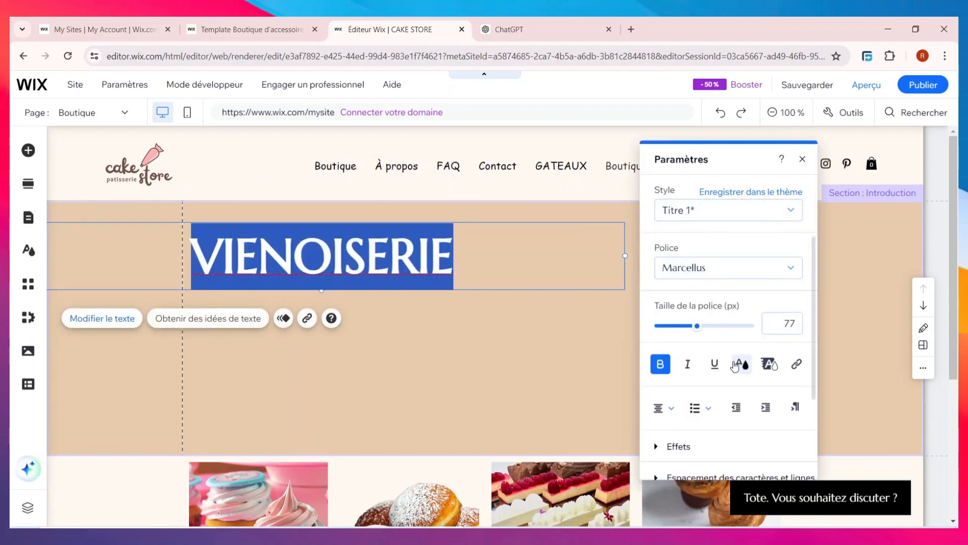
left_click(741, 364)
left_click(724, 284)
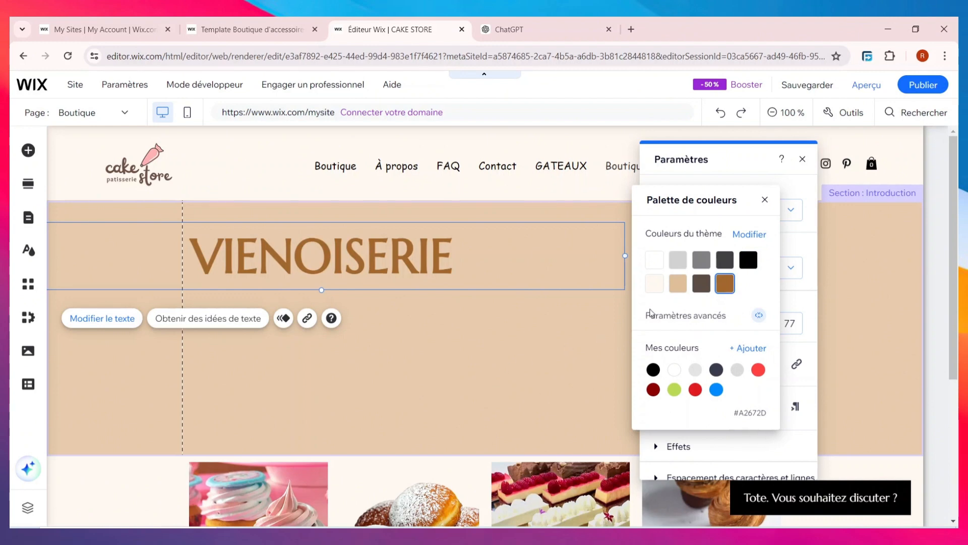
left_click(455, 412)
left_click(493, 431)
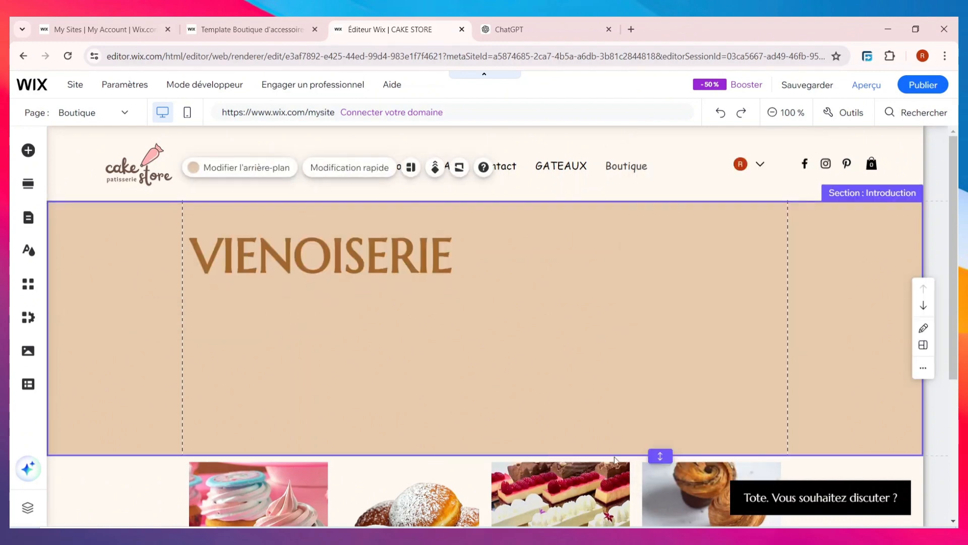
Shorten the VIENOISERIE title section to end a little below the title and set its background to the cream theme color.
left_click_drag(660, 455, 656, 317)
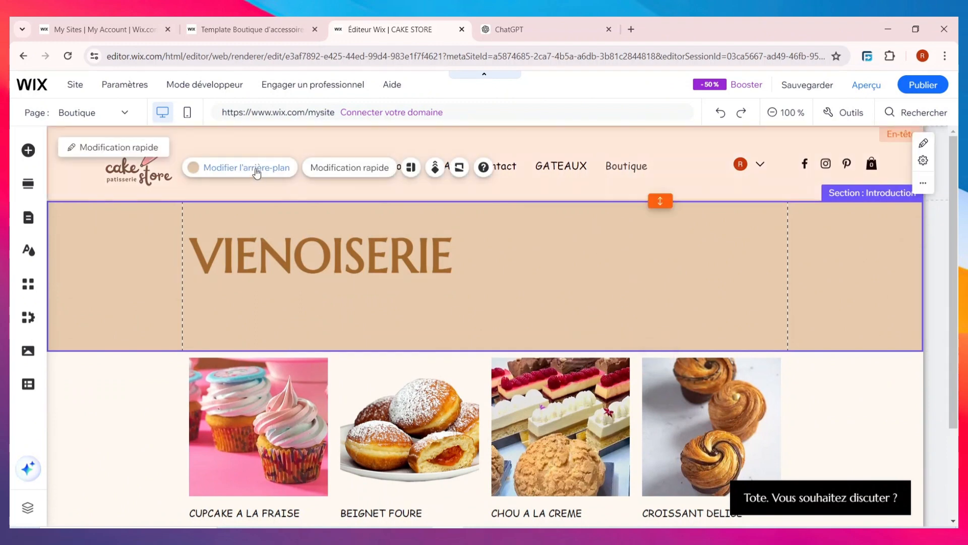
left_click(248, 167)
scroll(166, 347, "down", 3)
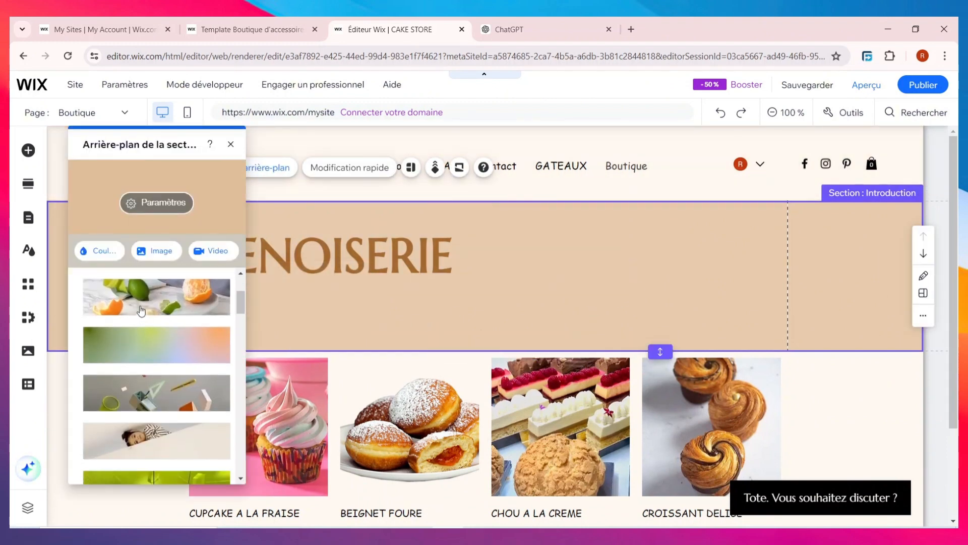
left_click(103, 251)
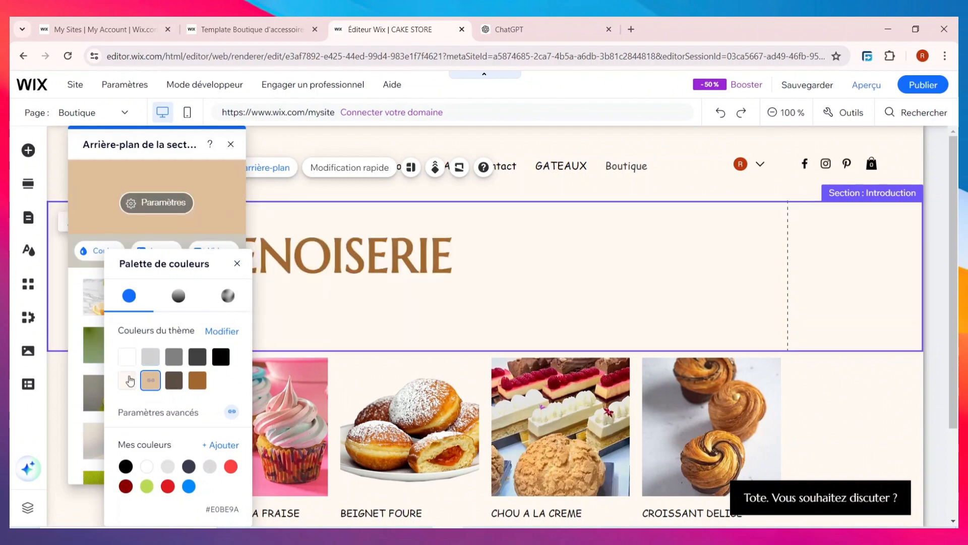
left_click(126, 380)
left_click(641, 291)
scroll(875, 410, "down", 5)
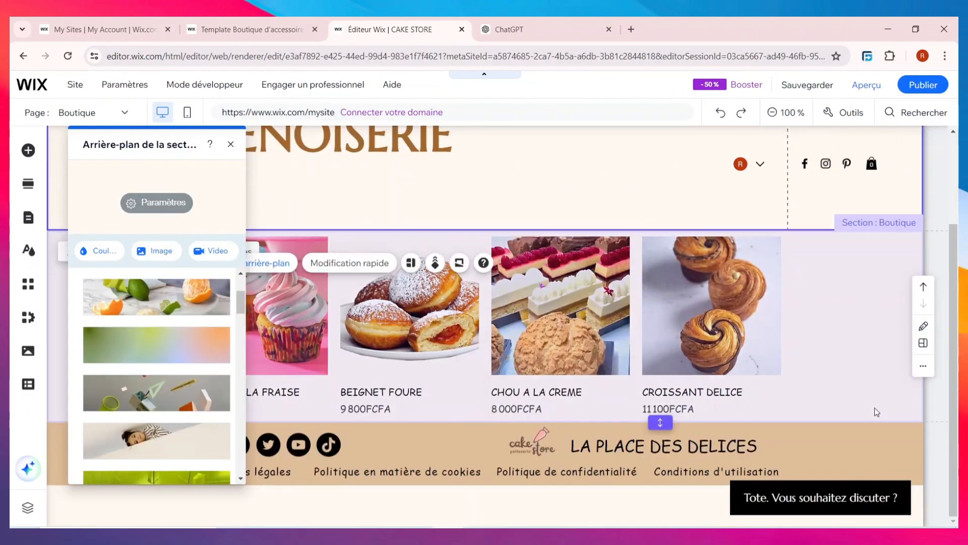
scroll(797, 383, "up", 5)
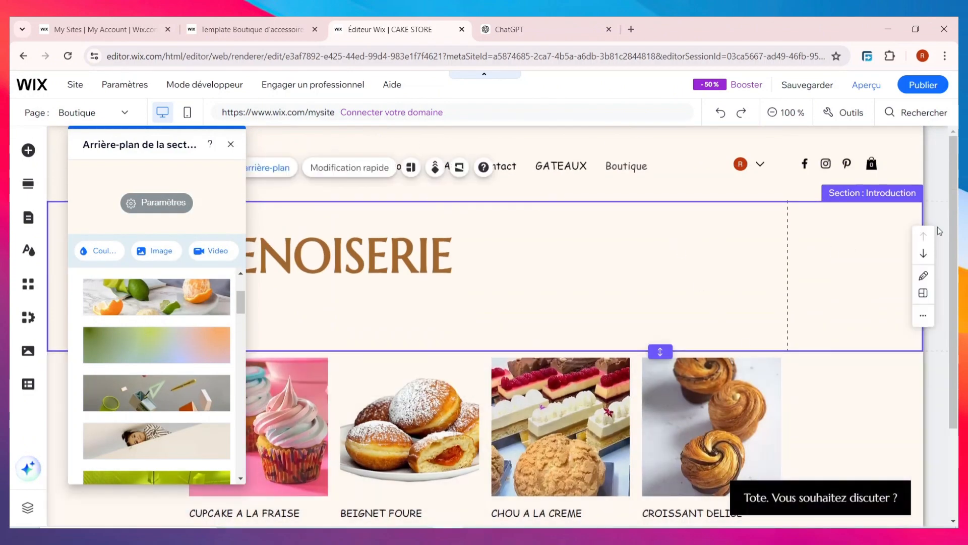
scroll(937, 225, "down", 3)
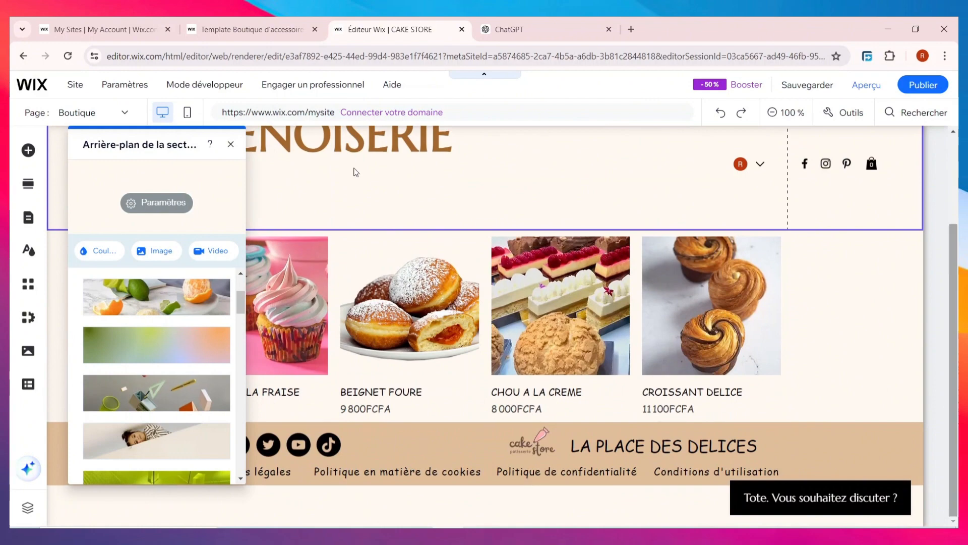
left_click(231, 144)
scroll(474, 267, "up", 3)
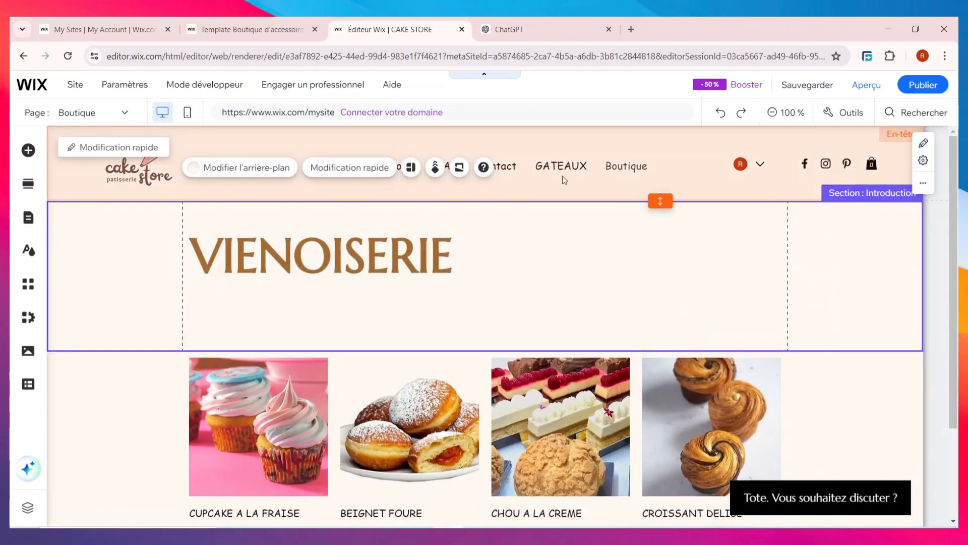
Hide the Contact page from the site menu.
left_click(572, 187)
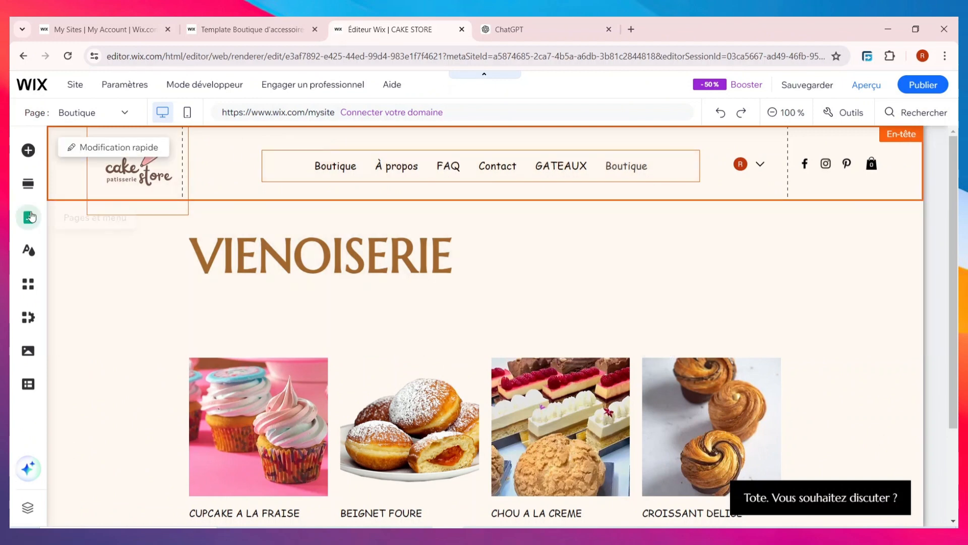
left_click(70, 216)
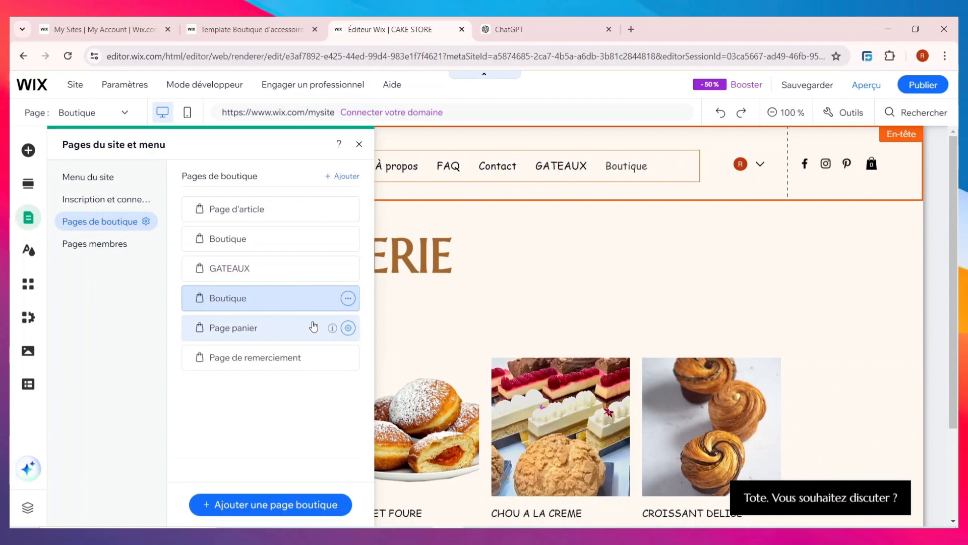
left_click(107, 185)
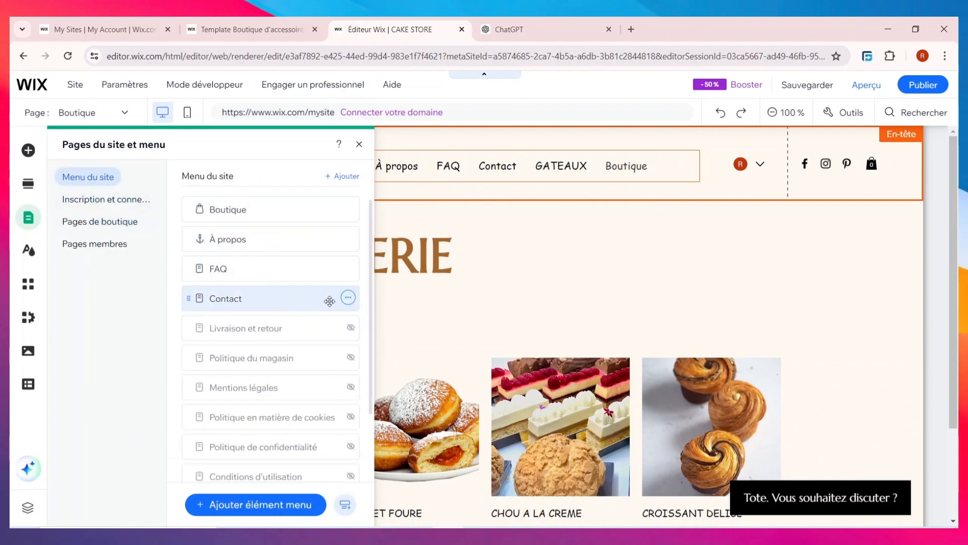
left_click(348, 298)
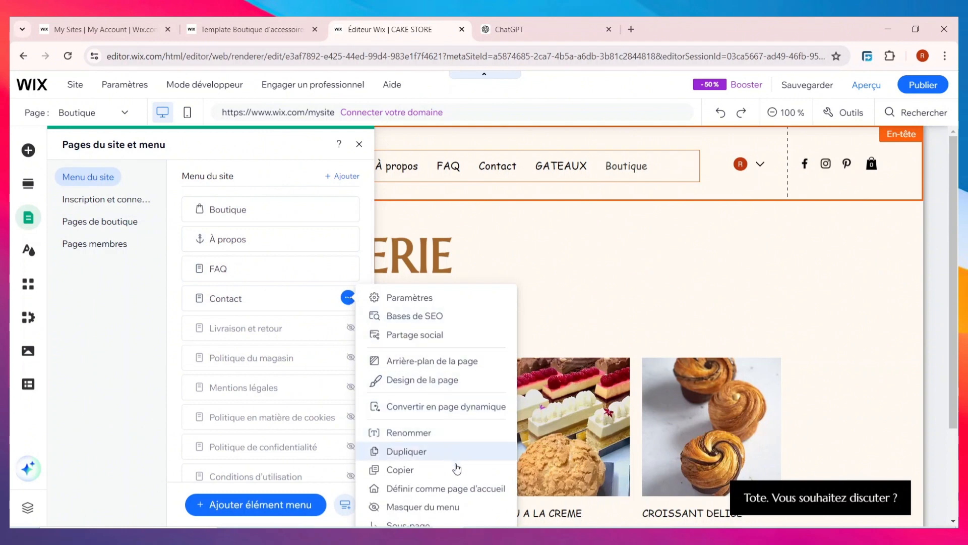
left_click(420, 507)
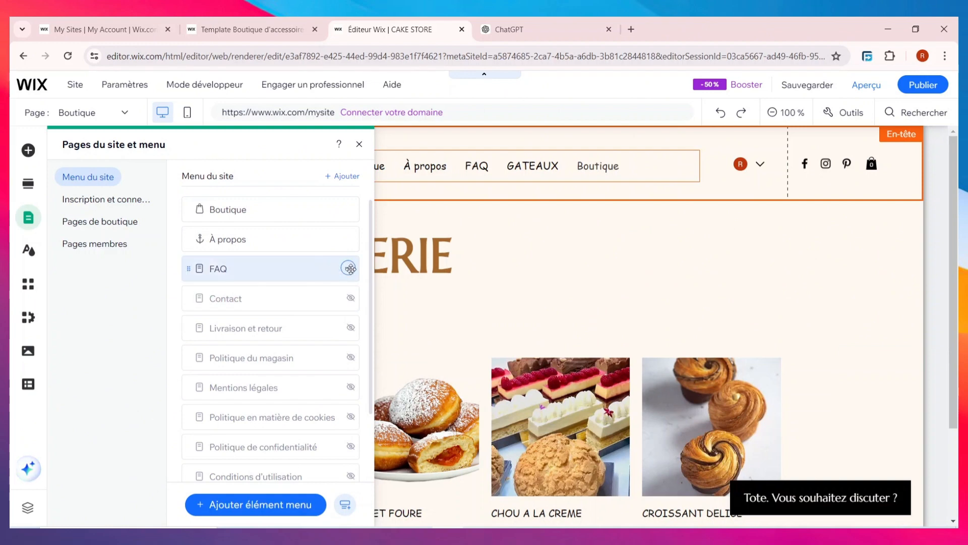
Open the FAQ page and the management list of its questions and answers.
left_click(311, 273)
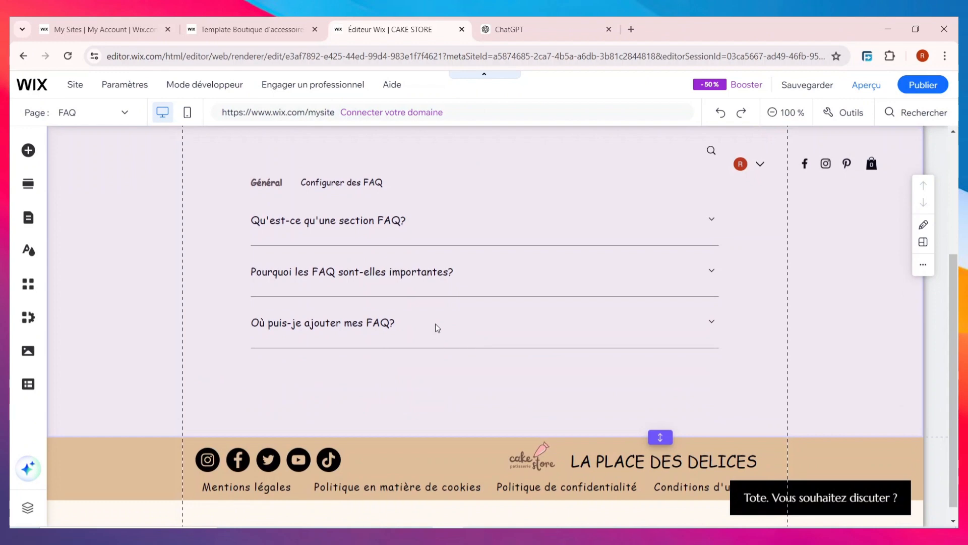
scroll(435, 322, "up", 4)
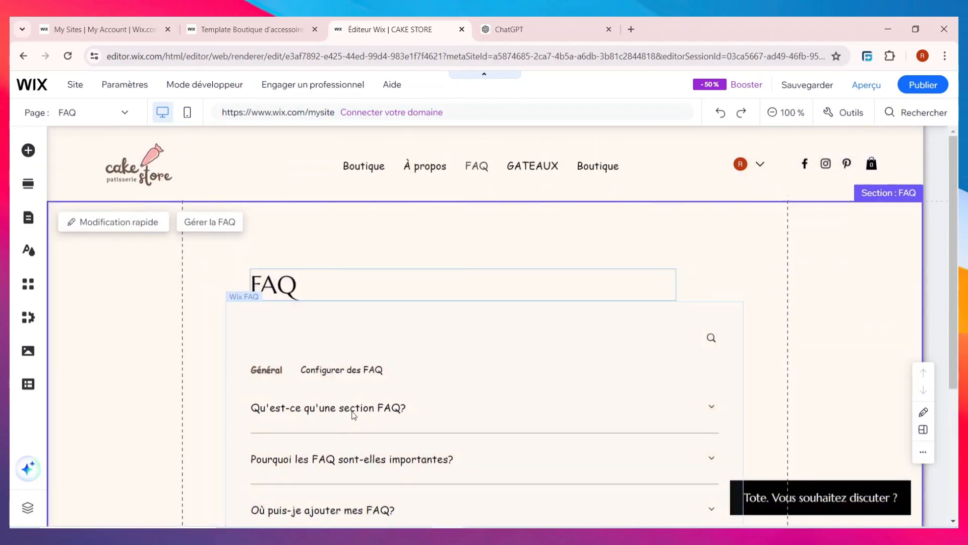
left_click(359, 406)
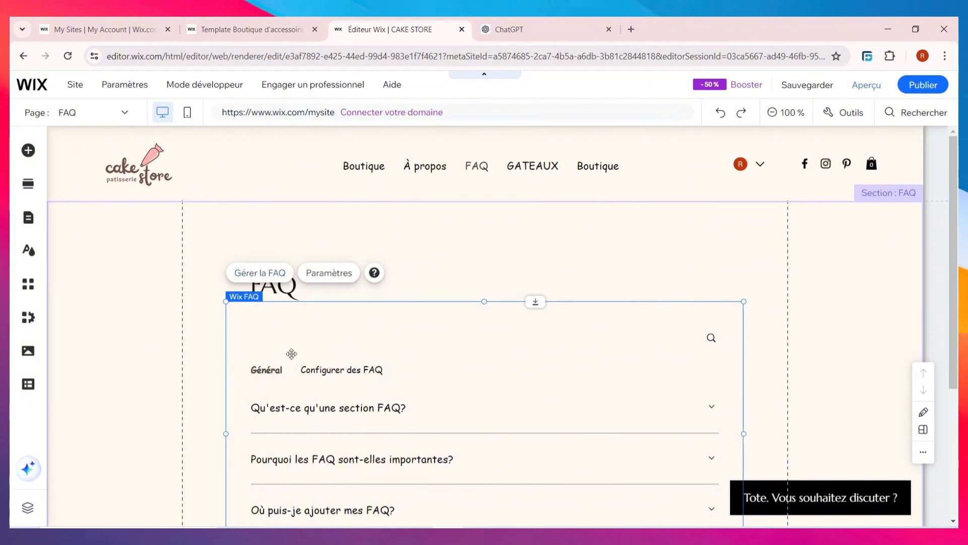
left_click(267, 281)
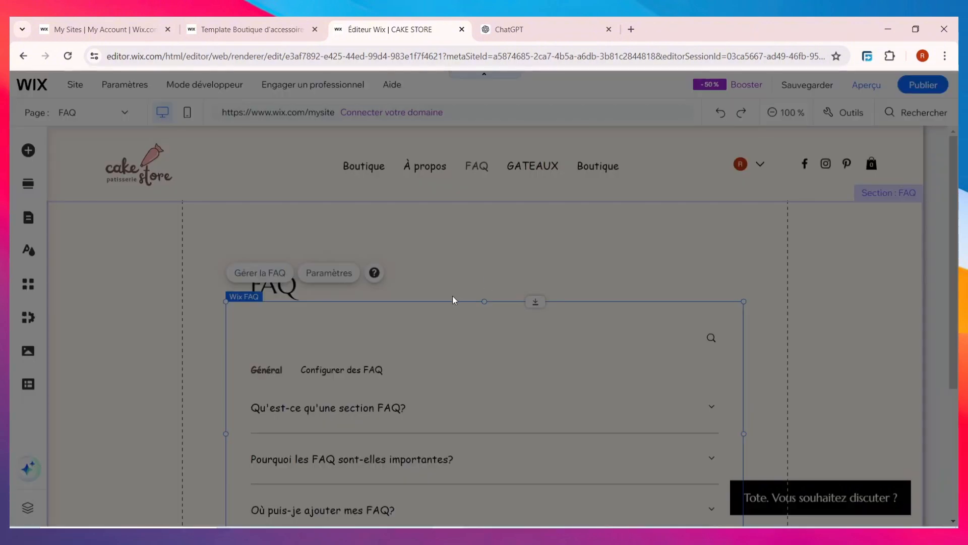
scroll(493, 380, "down", 2)
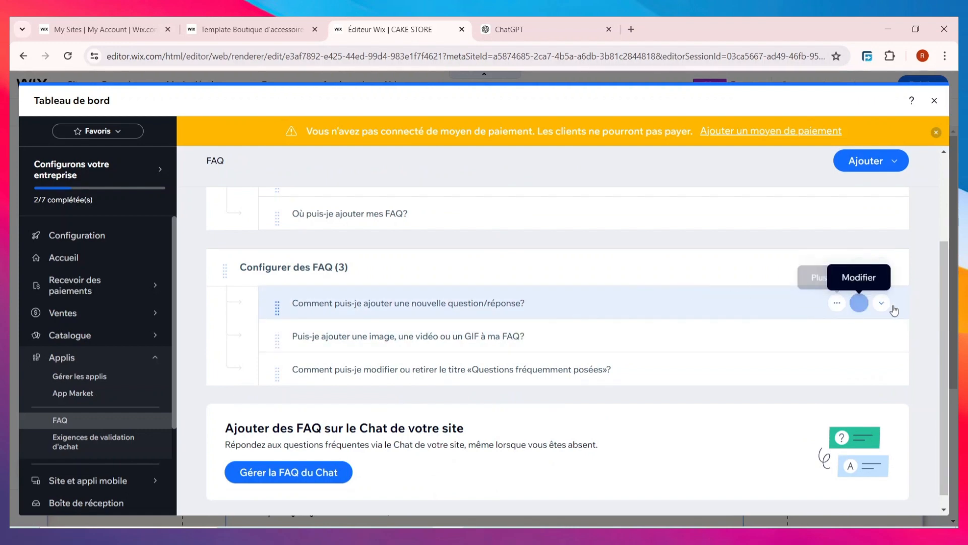
Review the editing form for "Comment puis-je ajouter une nouvelle question/réponse?", save it and return to the FAQ page.
left_click(860, 303)
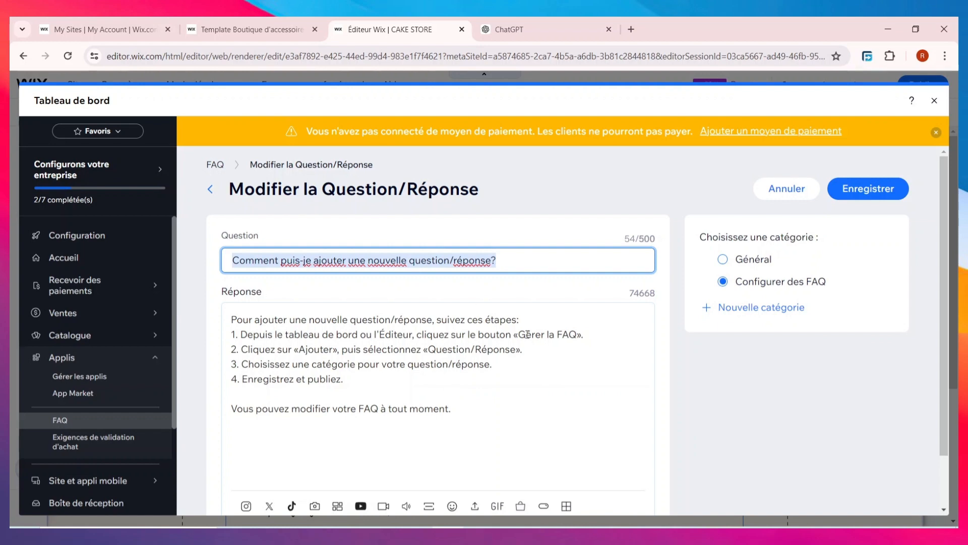
left_click_drag(565, 418, 405, 315)
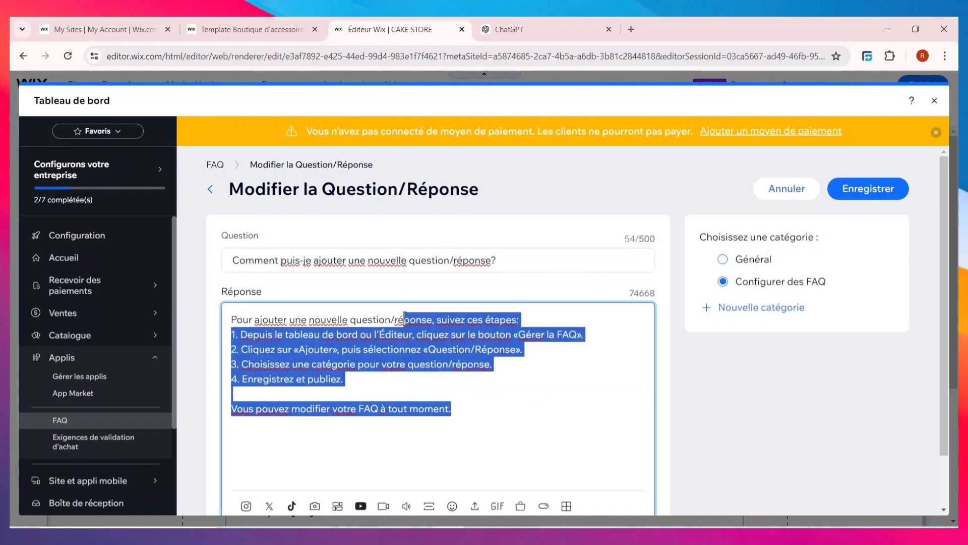
left_click(588, 377)
left_click(852, 196)
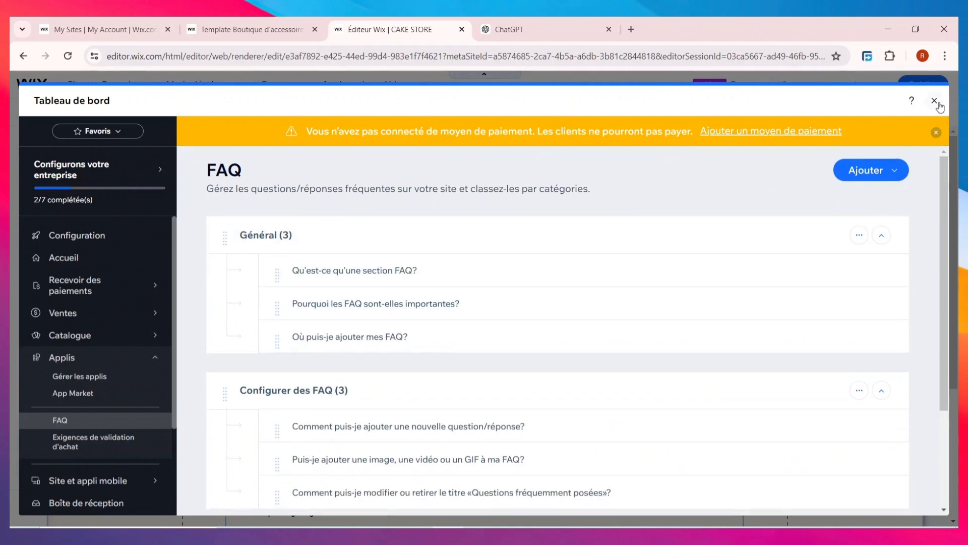
left_click(935, 100)
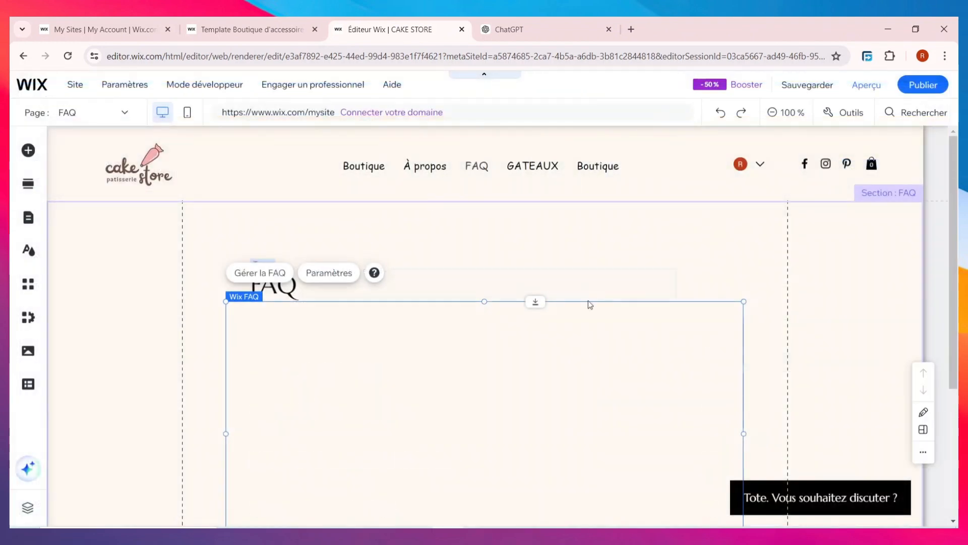
Change the FAQ page's title to FAQS and set its font size to 73 px.
scroll(588, 301, "down", 5)
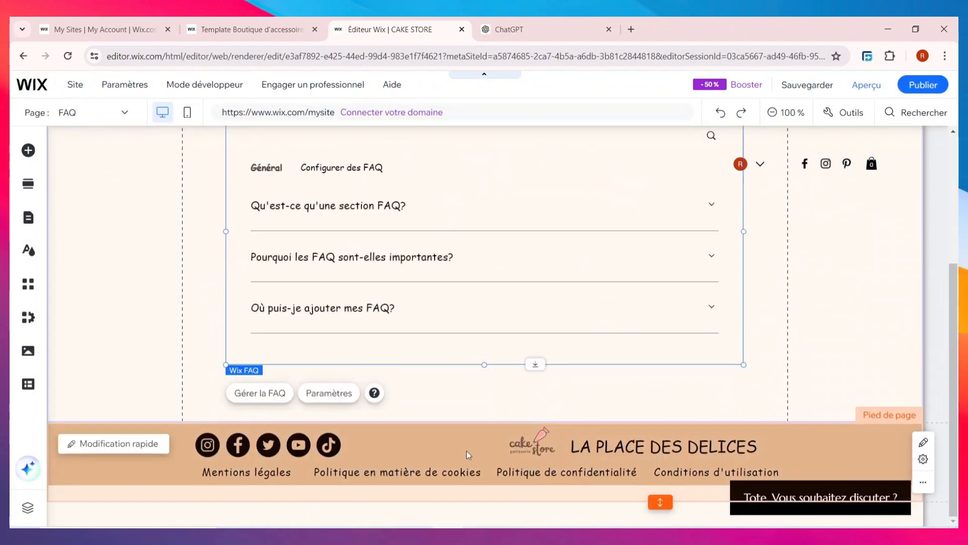
scroll(465, 452, "up", 4)
scroll(504, 451, "down", 4)
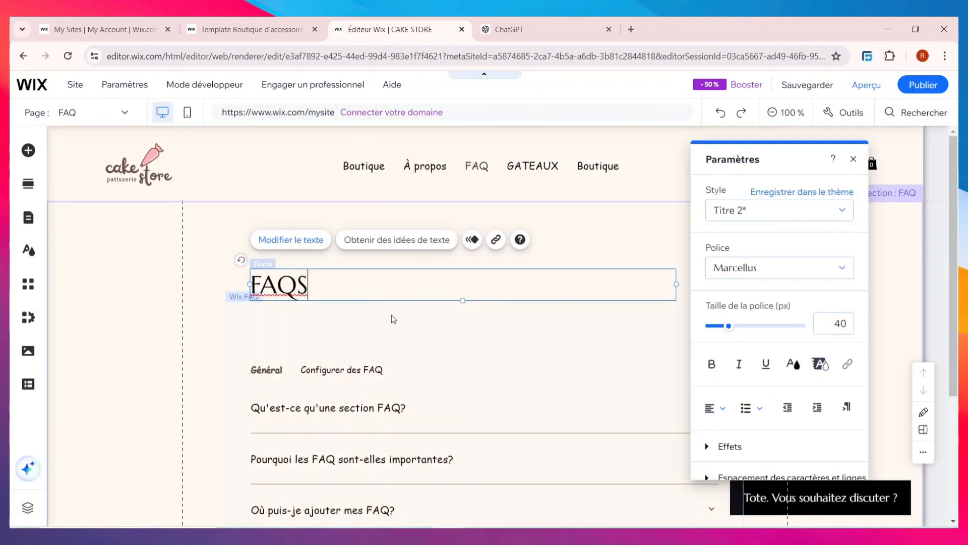
double_click(342, 282)
left_click(836, 321)
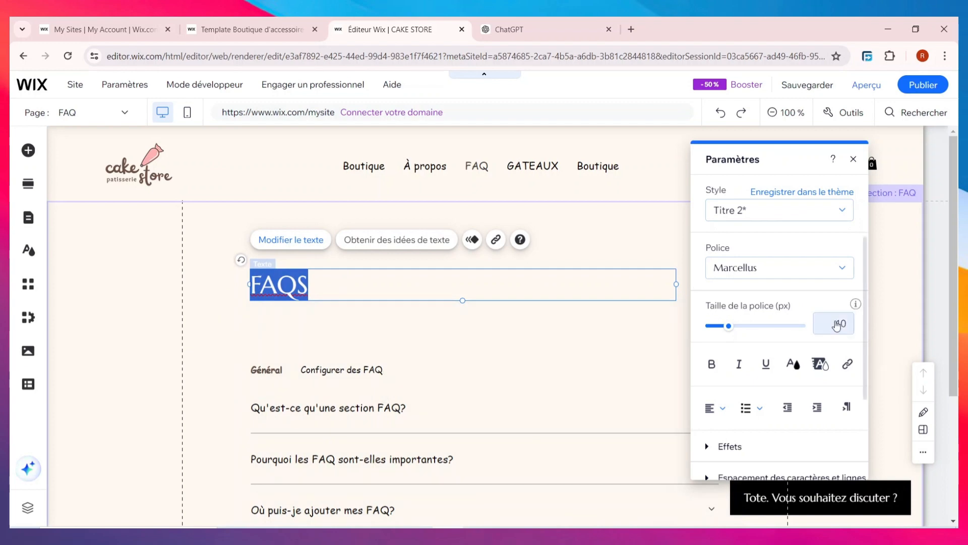
left_click_drag(729, 329, 749, 330)
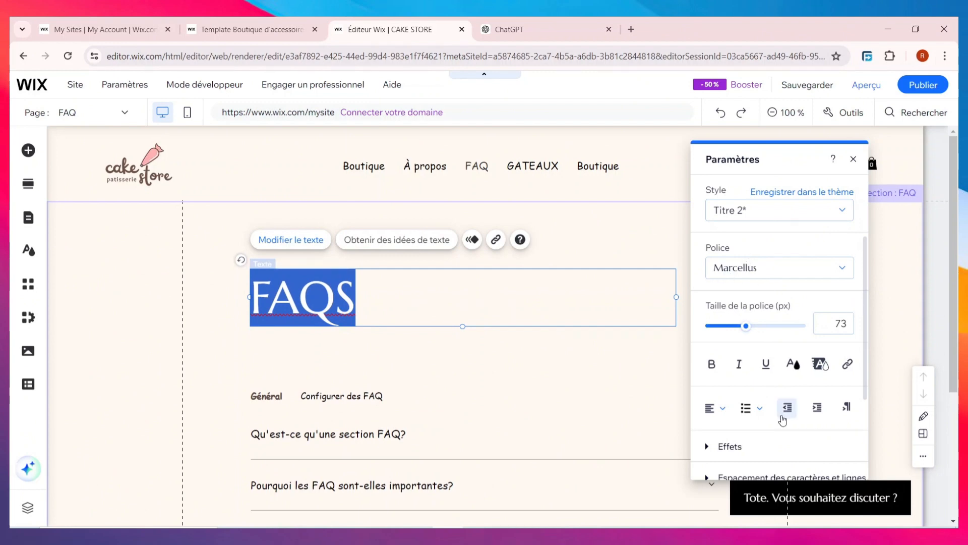
Color the FAQ page's FAQS title with the brown theme color.
left_click(792, 363)
left_click(776, 283)
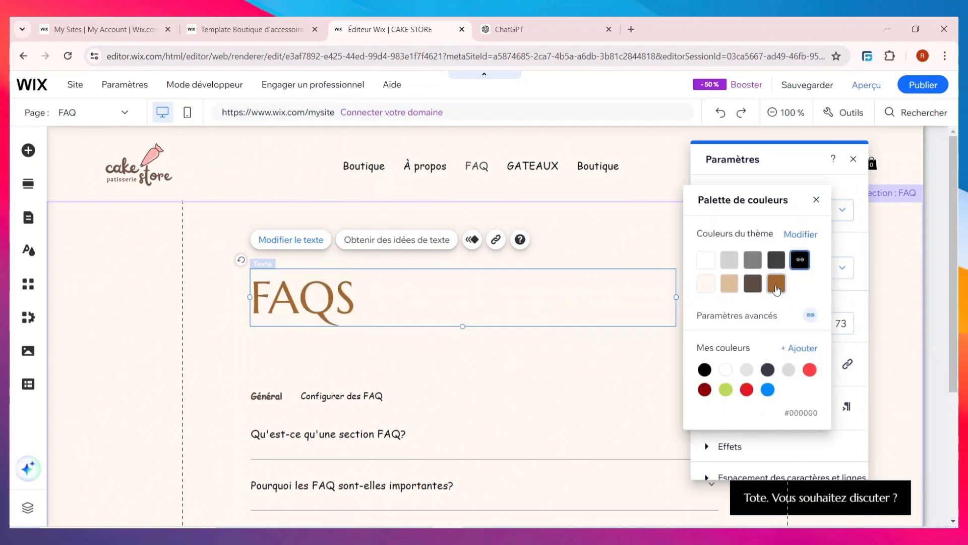
left_click(553, 283)
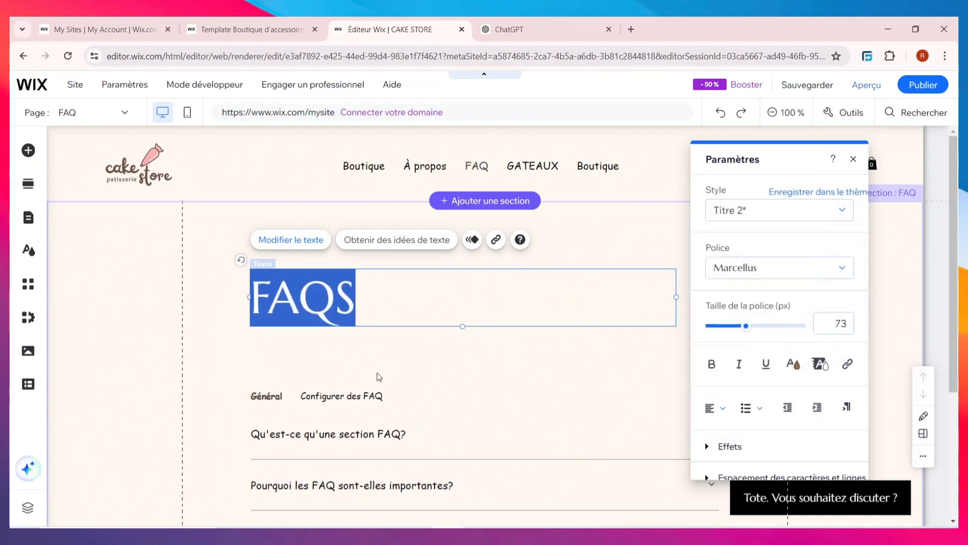
scroll(388, 382, "down", 4)
scroll(438, 406, "up", 4)
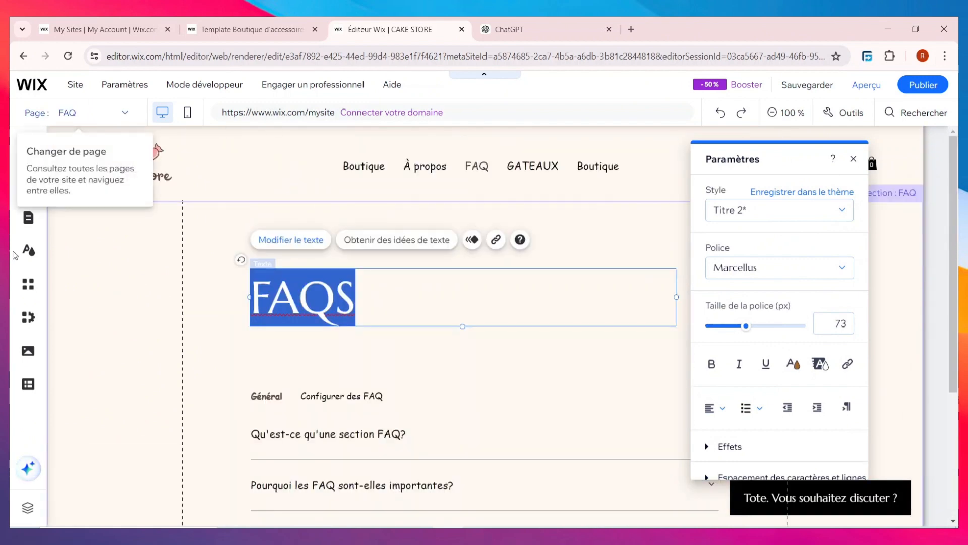
Switch from the FAQ page to the Boutique page for editing.
left_click(23, 225)
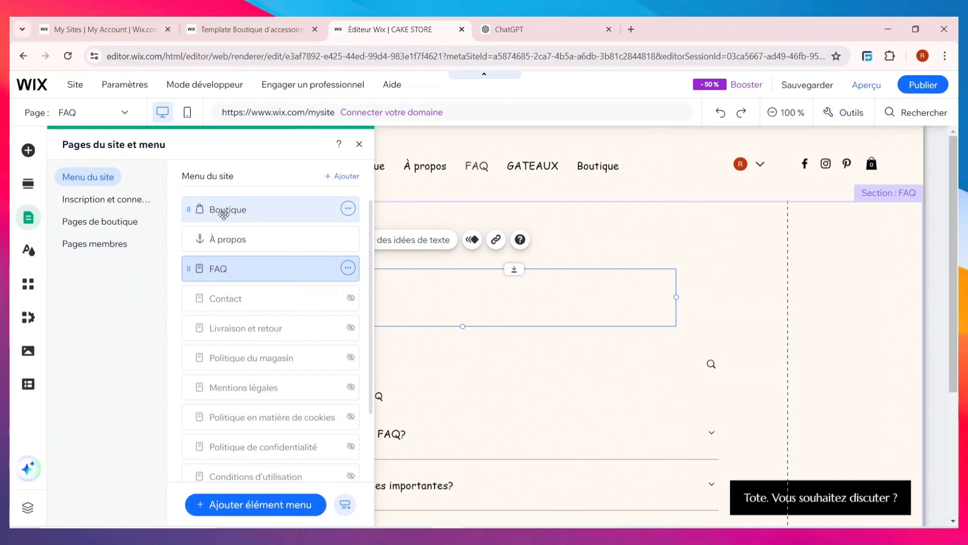
left_click(223, 212)
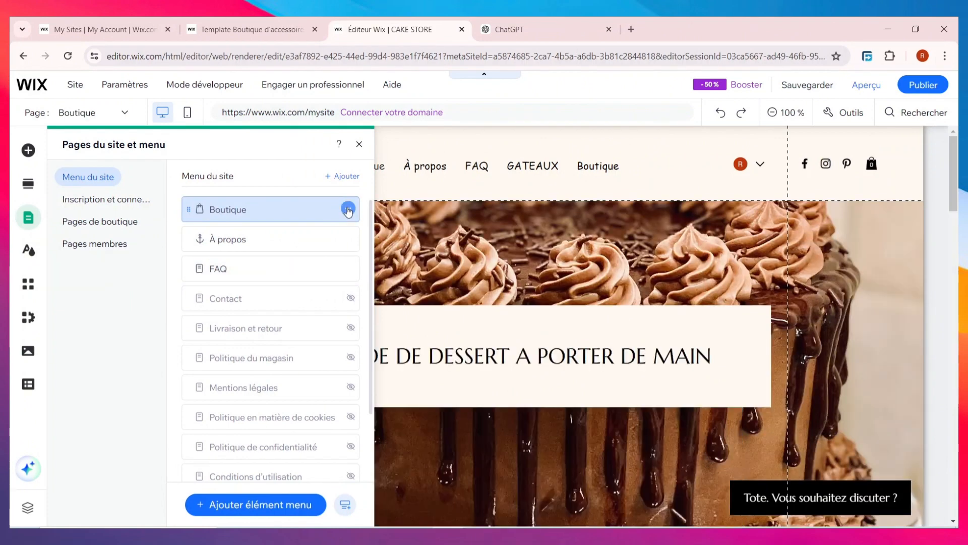
left_click(347, 209)
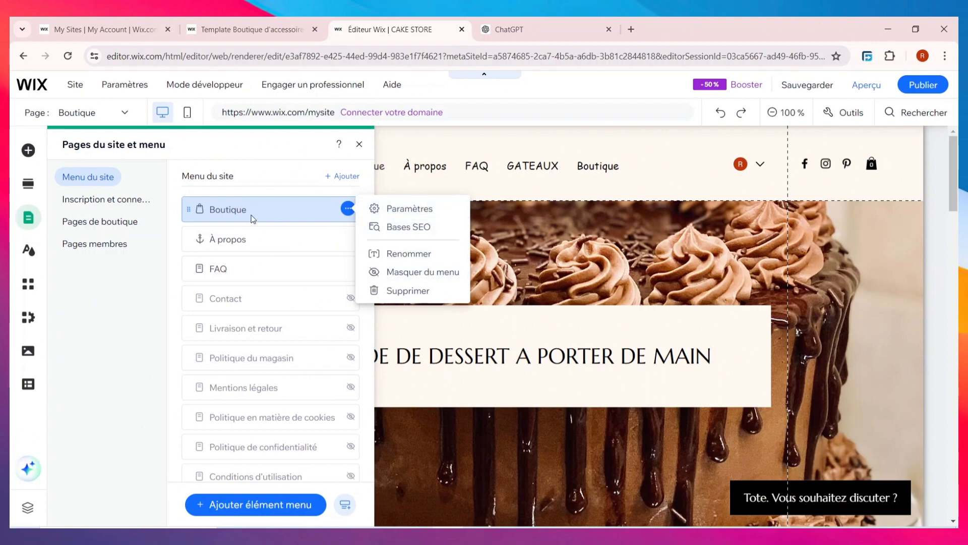
left_click(42, 304)
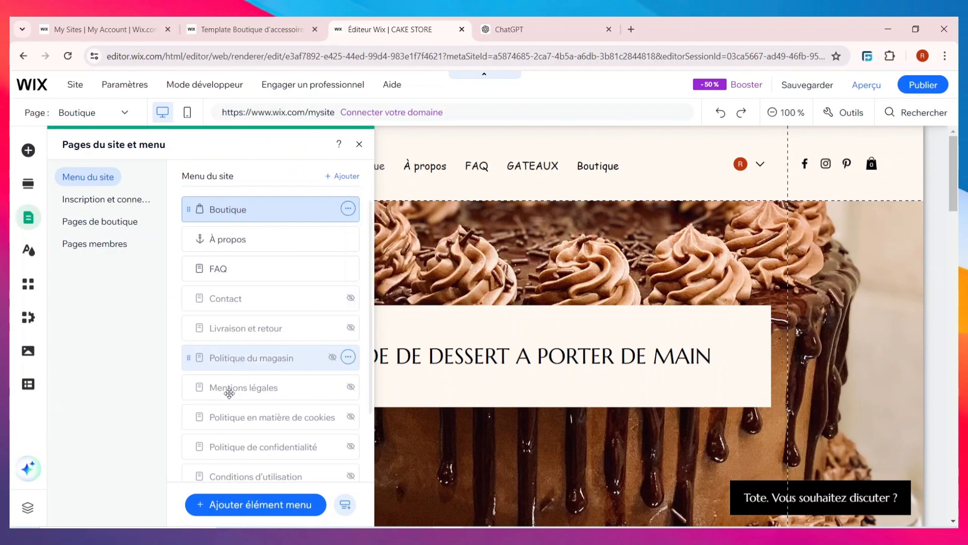
left_click(359, 144)
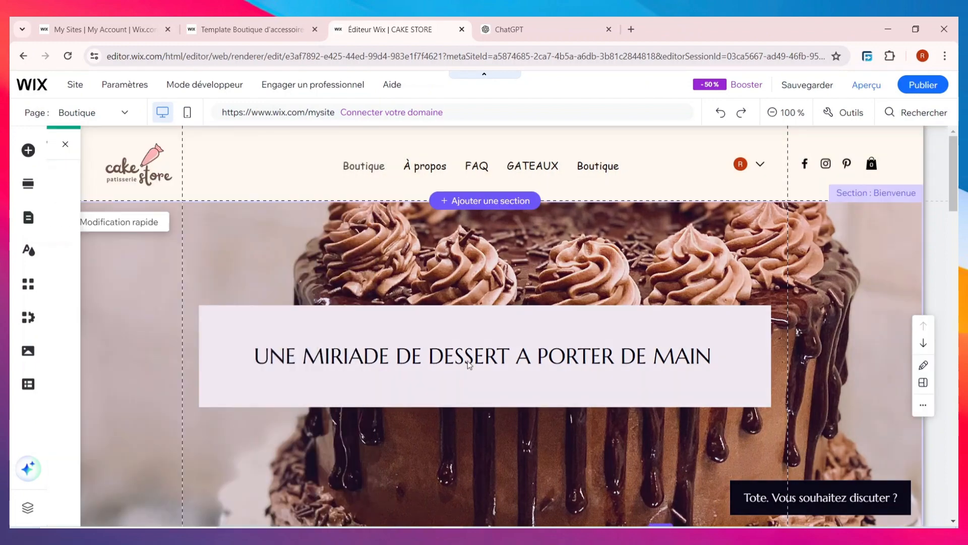
Link the EN SAVOIR PLUS button in the SE QUE NOUS PROPOSONS section to the GATEAUX page.
scroll(469, 352, "down", 5)
scroll(469, 345, "up", 1)
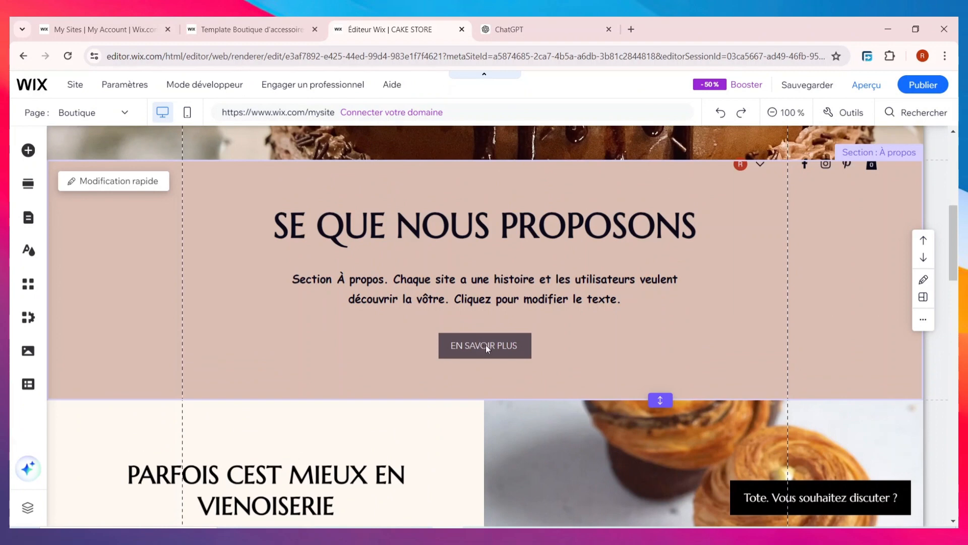
left_click(481, 347)
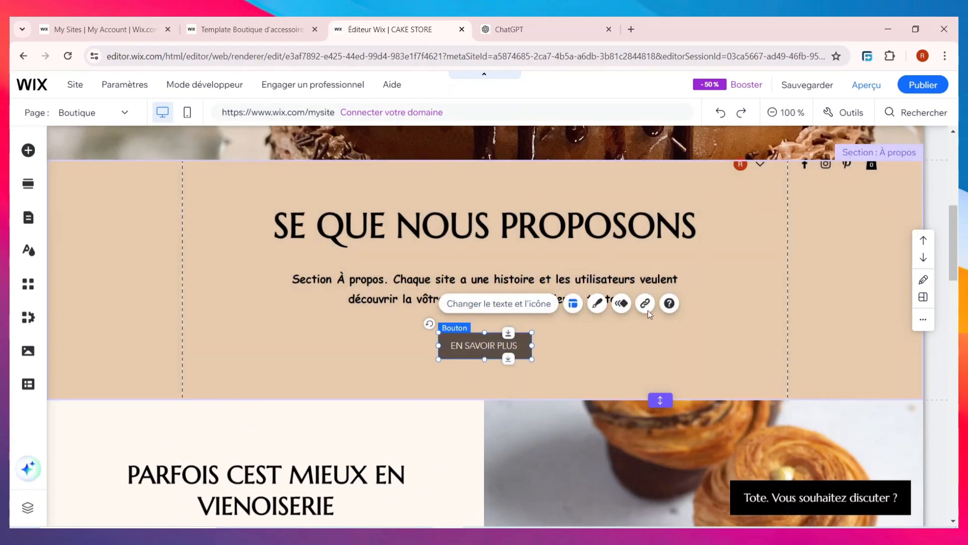
left_click(646, 304)
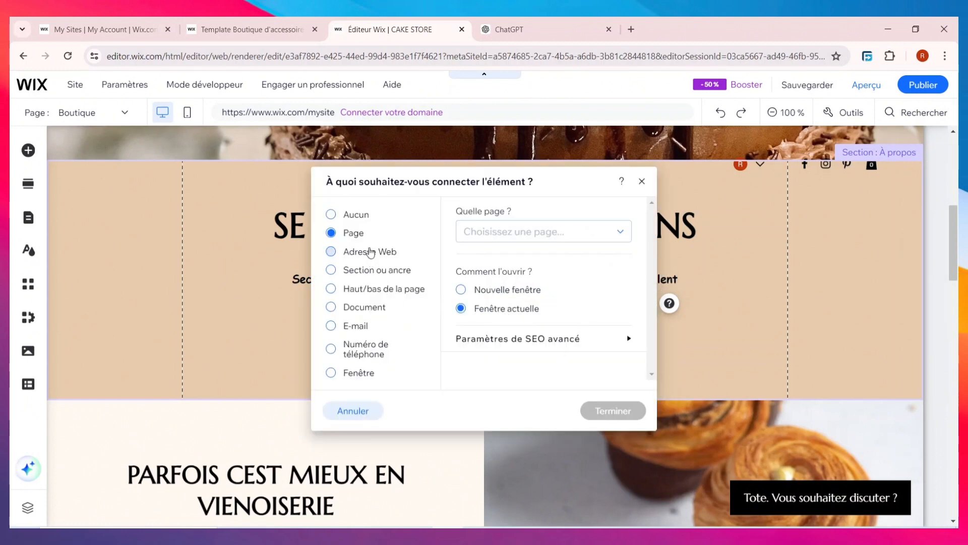
left_click(516, 234)
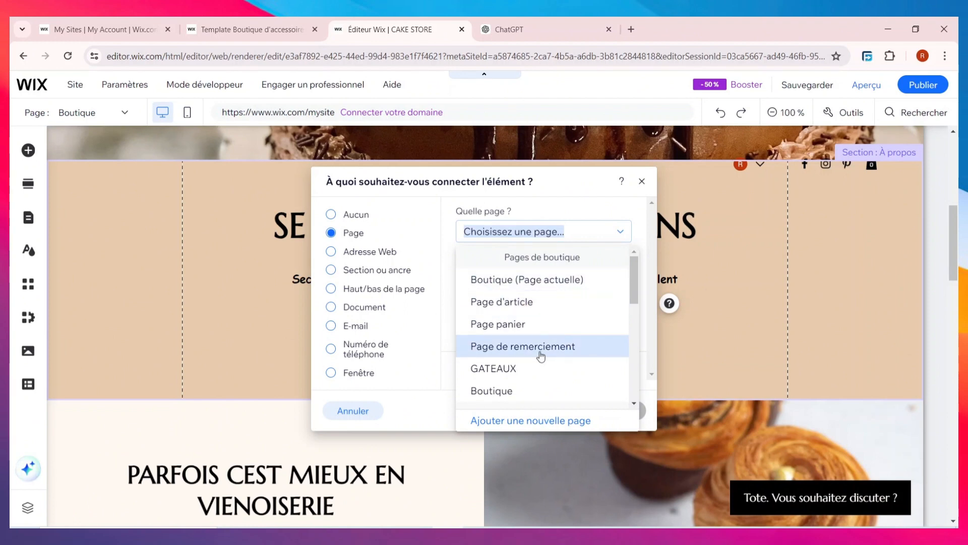
left_click(527, 371)
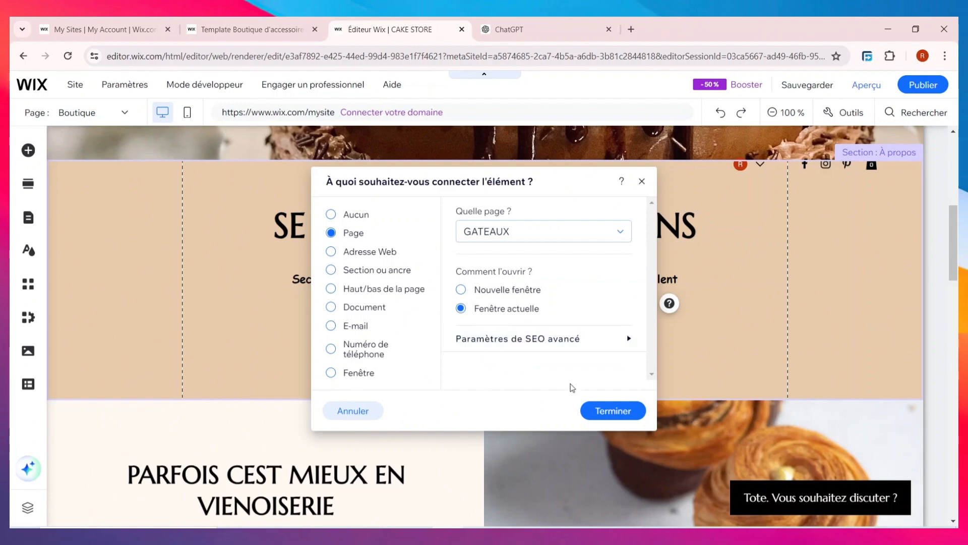
left_click(590, 410)
Link the COMMANDER MAINTENANT button in the viennoiserie section to the VIENOISERIE page.
scroll(484, 343, "down", 4)
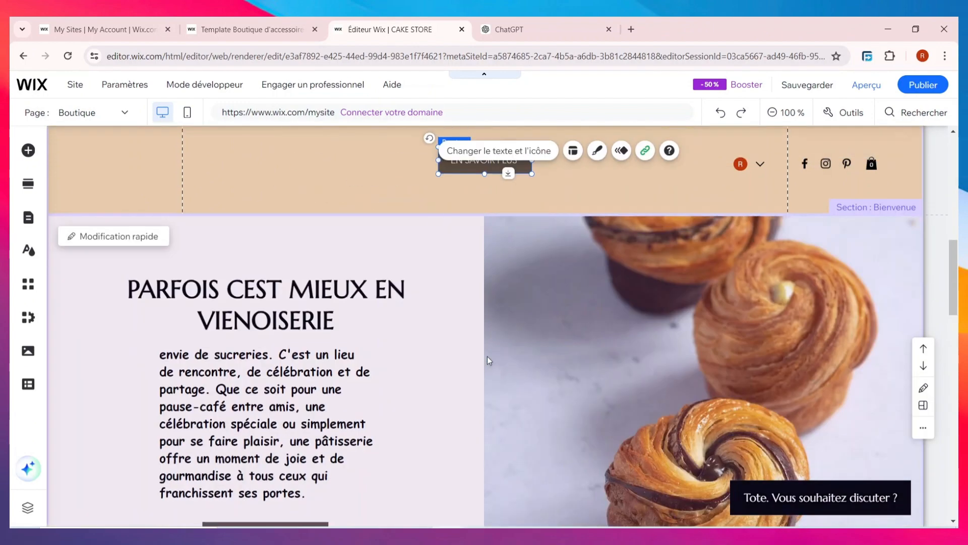
scroll(487, 356, "down", 5)
scroll(294, 317, "up", 2)
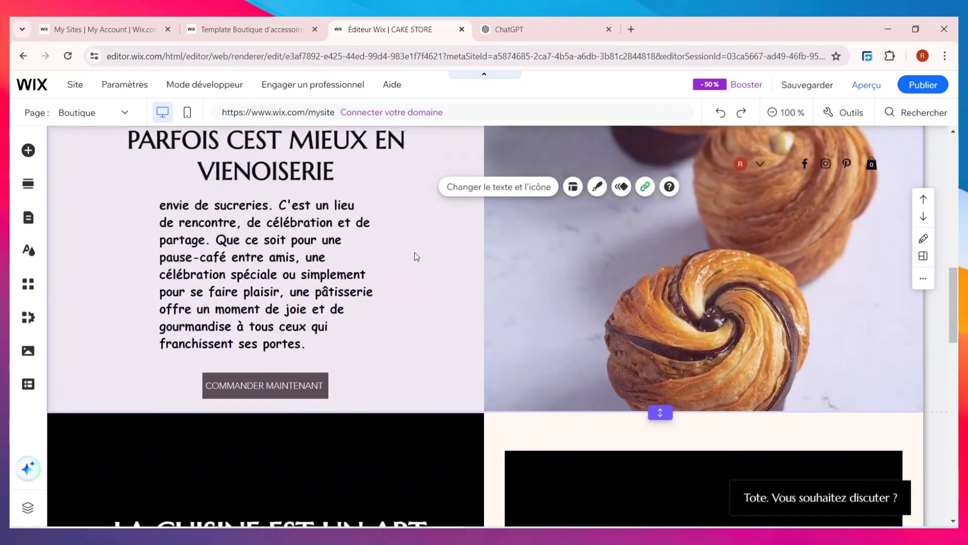
scroll(417, 257, "up", 2)
scroll(290, 383, "down", 3)
scroll(433, 327, "up", 3)
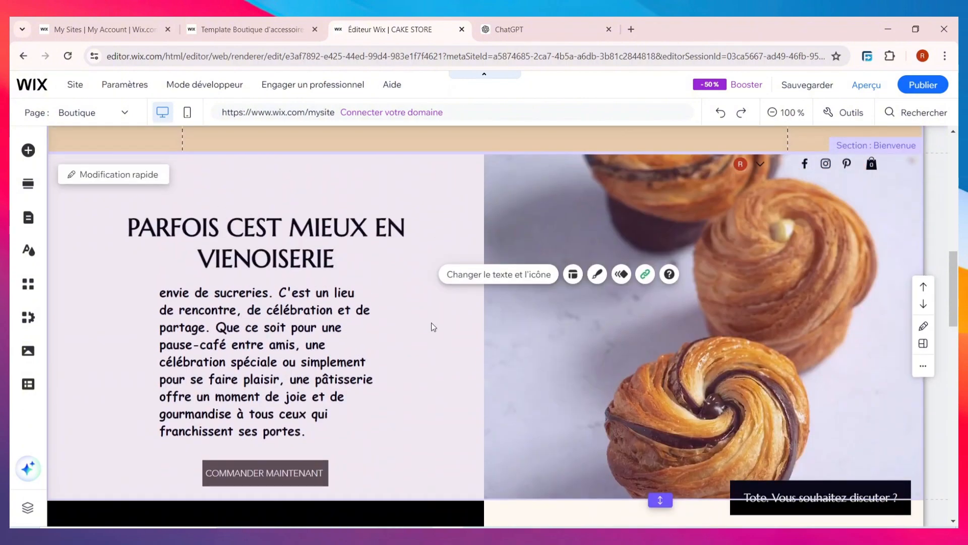
scroll(343, 377, "down", 2)
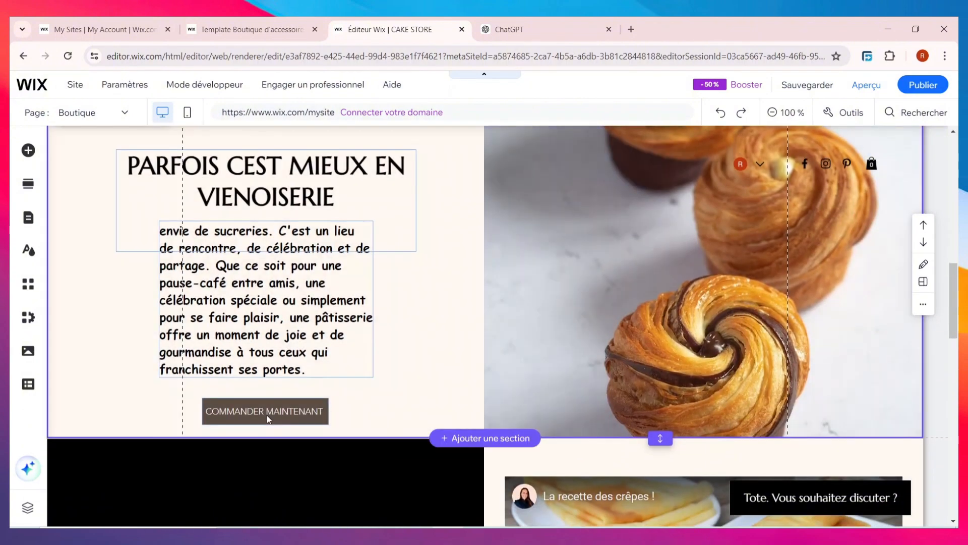
left_click(267, 416)
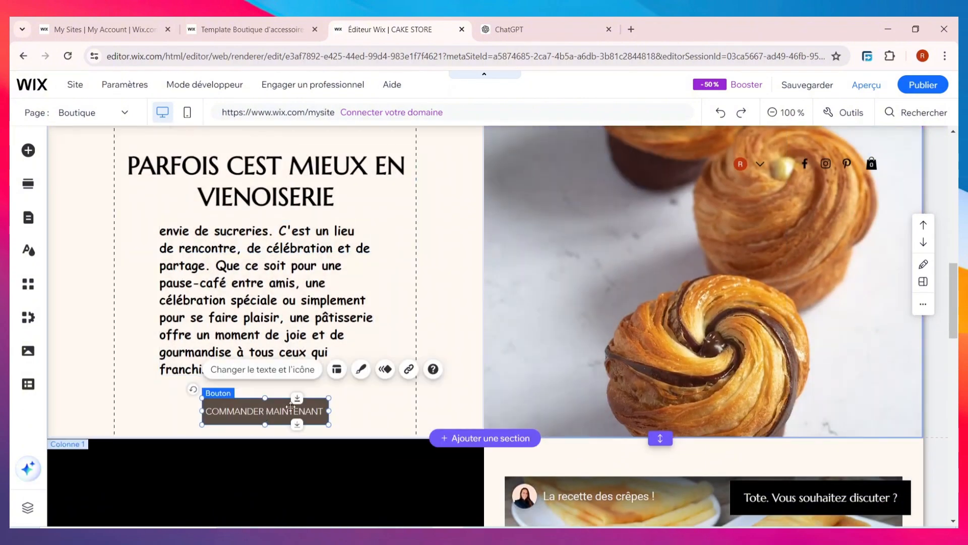
left_click(409, 370)
left_click(534, 231)
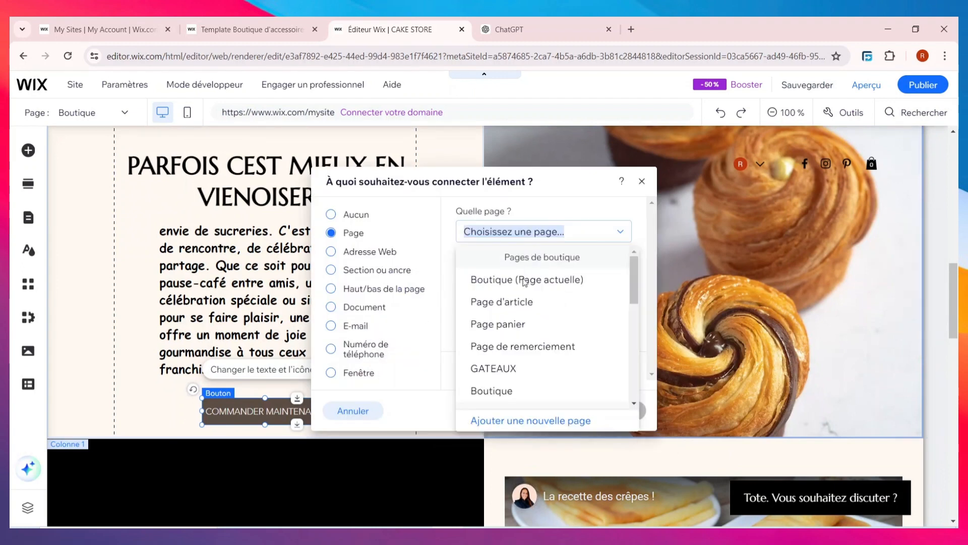
scroll(514, 337, "down", 3)
scroll(514, 336, "up", 3)
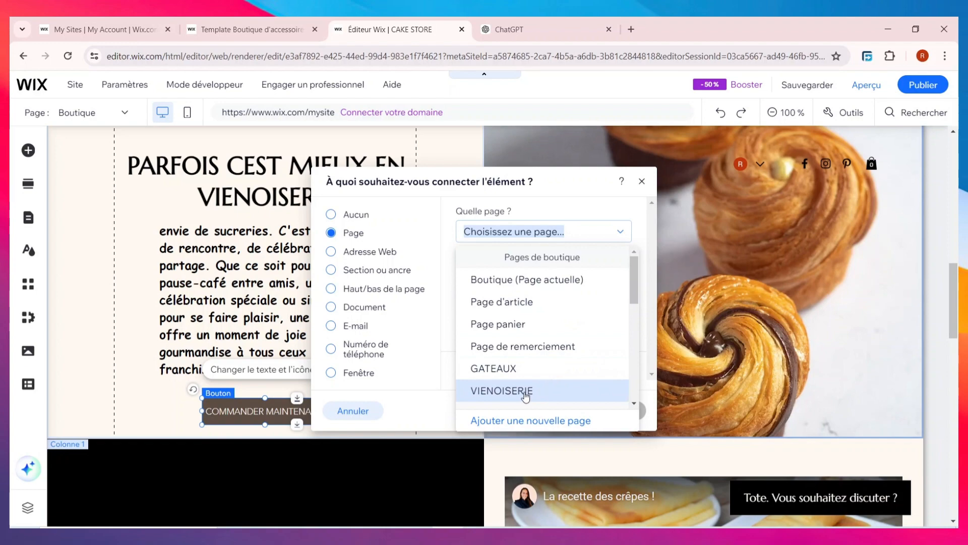
left_click(526, 396)
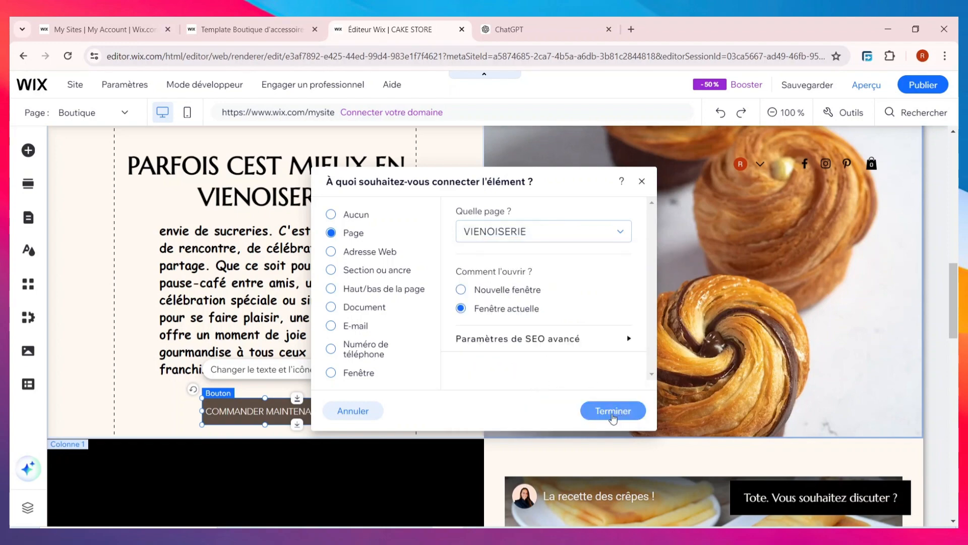
left_click(603, 413)
Reorder the site menu so GATEAUX and VIENOISERIE come directly after Boutique, ahead of À propos.
scroll(631, 305, "down", 8)
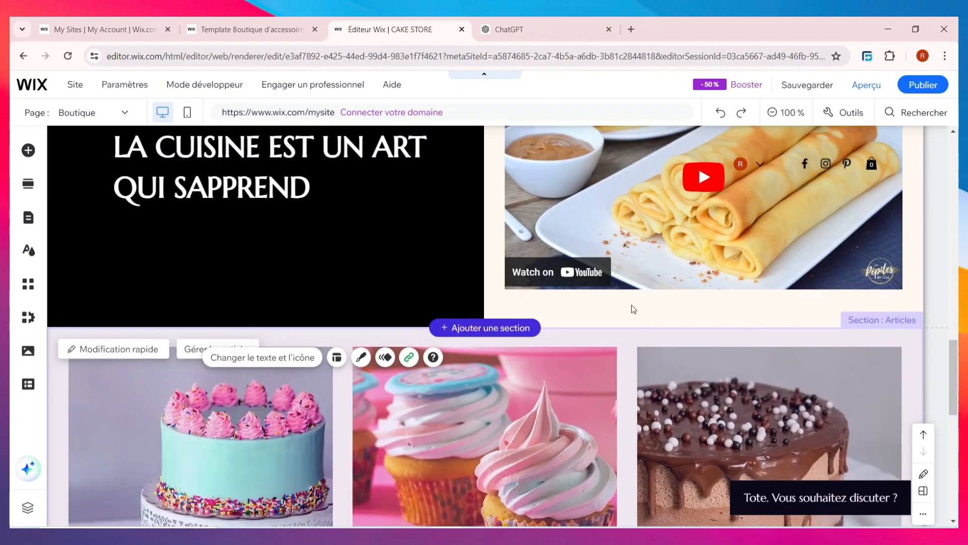
scroll(625, 291, "up", 2)
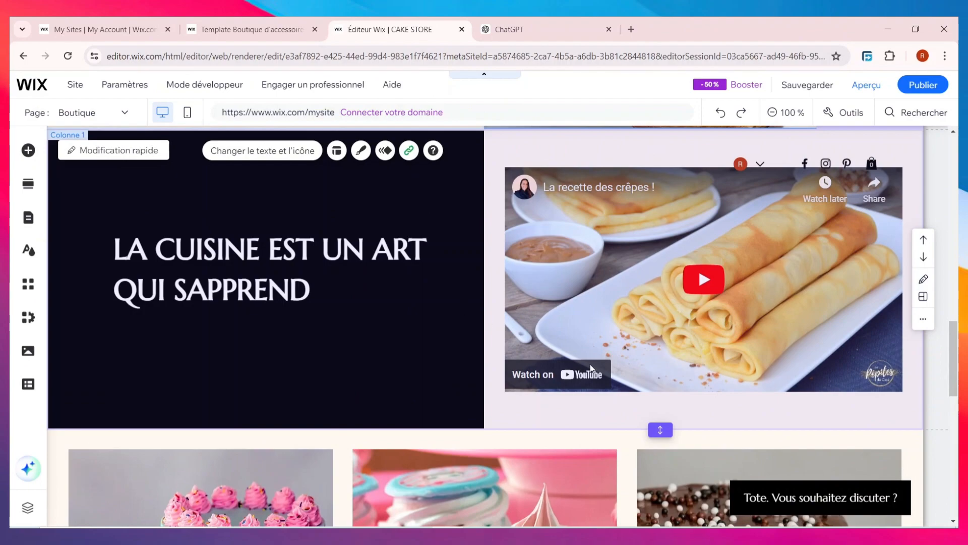
scroll(590, 364, "down", 10)
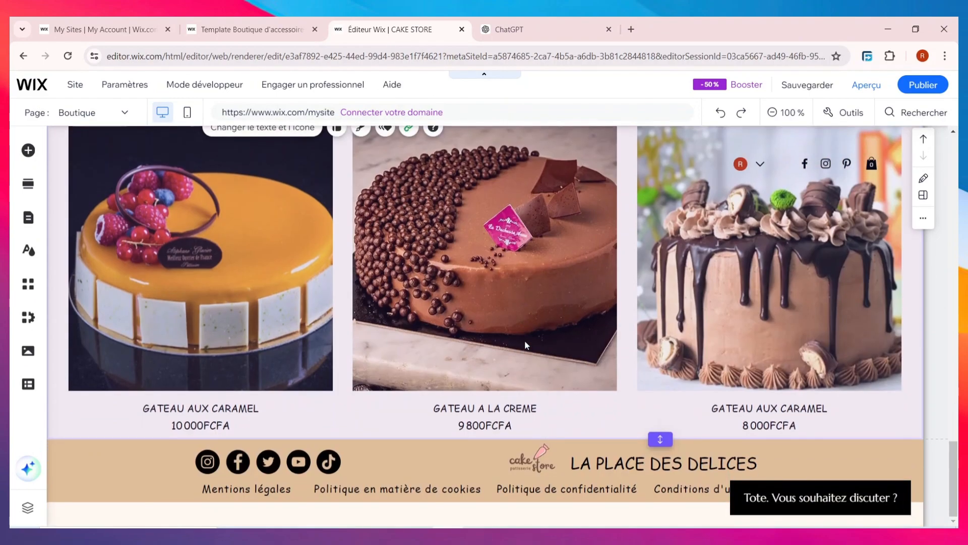
scroll(525, 343, "up", 15)
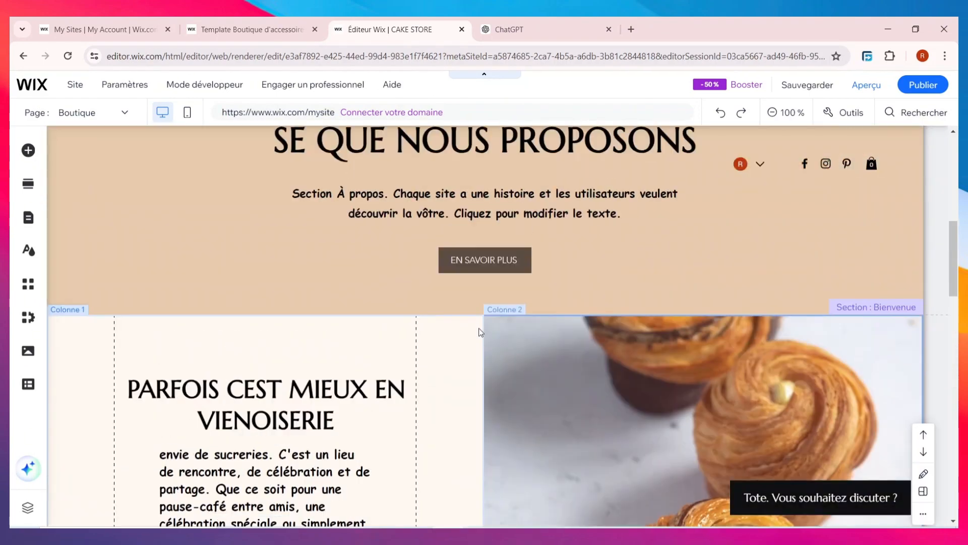
scroll(396, 272, "up", 8)
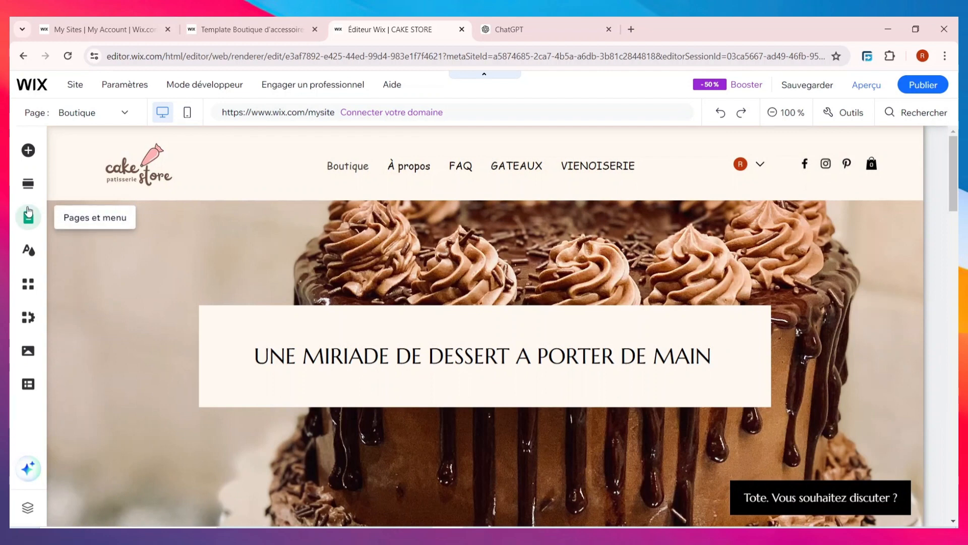
left_click(29, 213)
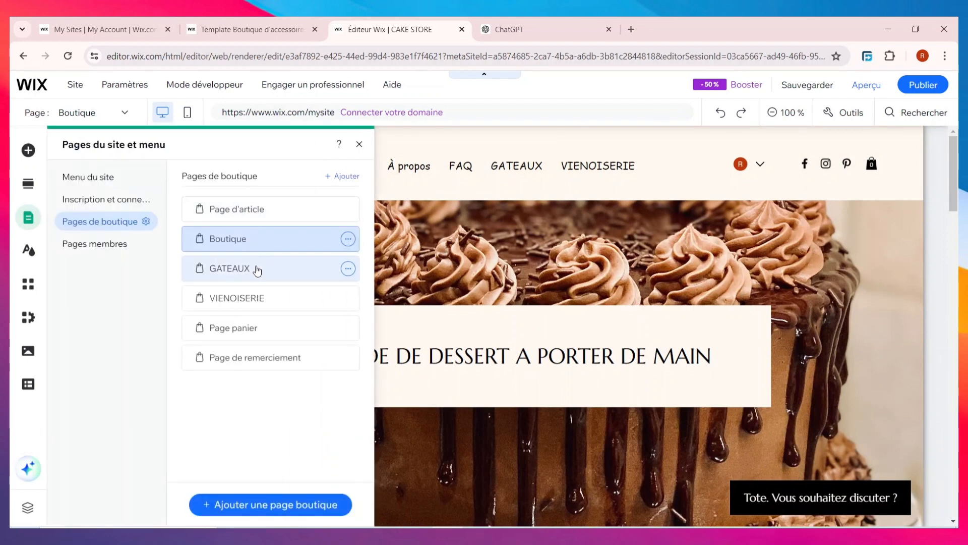
left_click(89, 178)
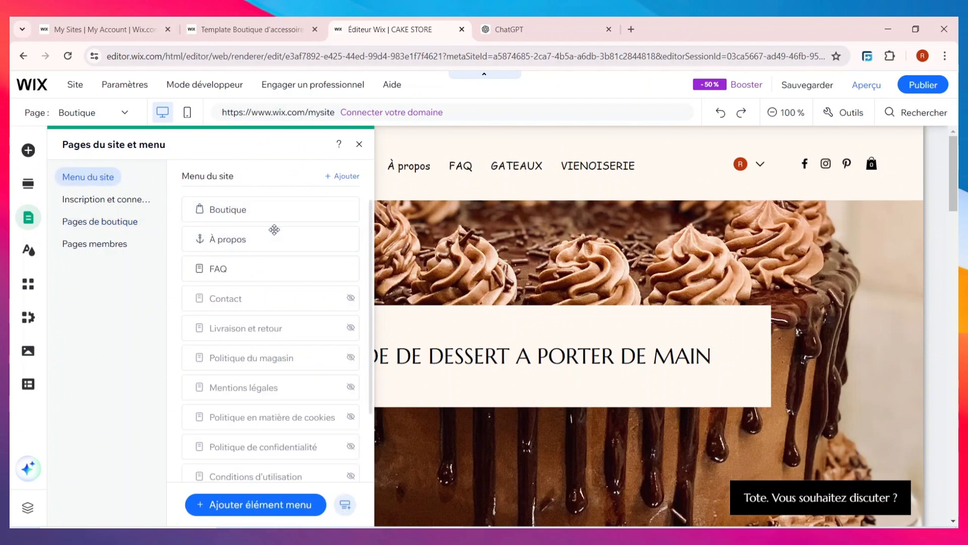
scroll(252, 411, "down", 2)
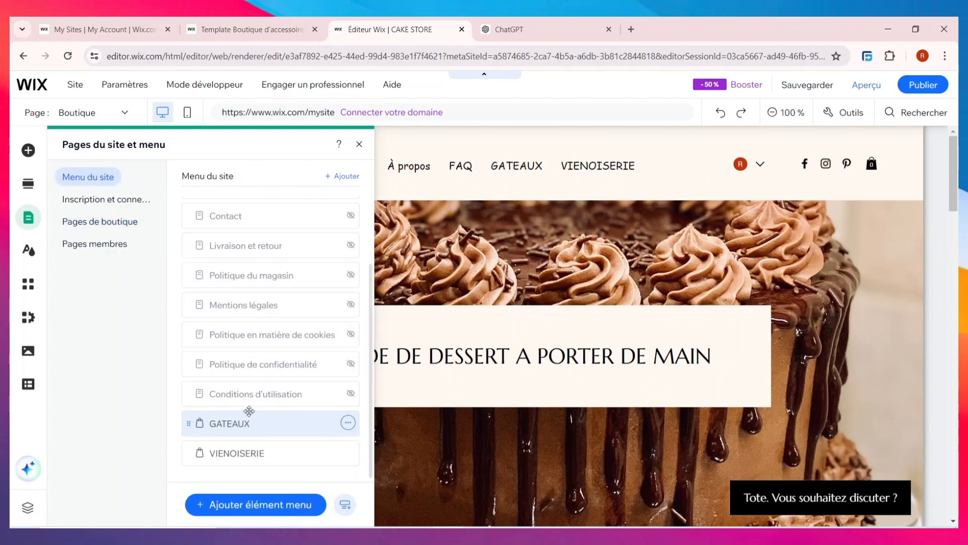
left_click_drag(192, 423, 216, 309)
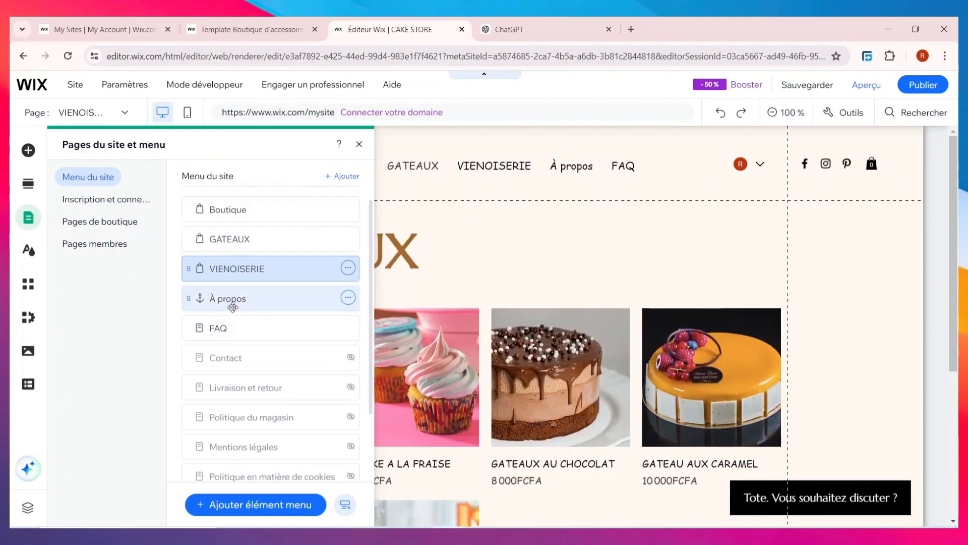
Delete the À propos item from the site menu and return to the Boutique page.
left_click(348, 297)
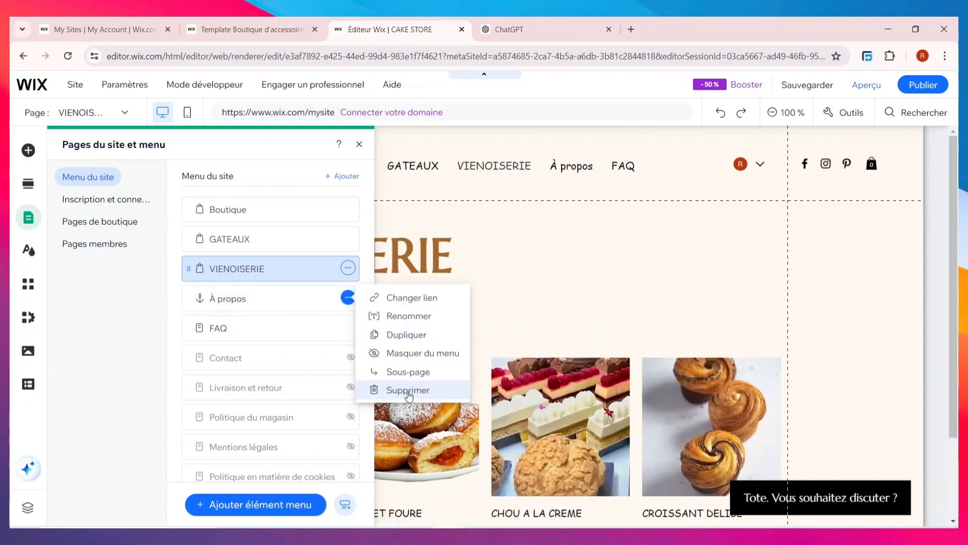
left_click(409, 396)
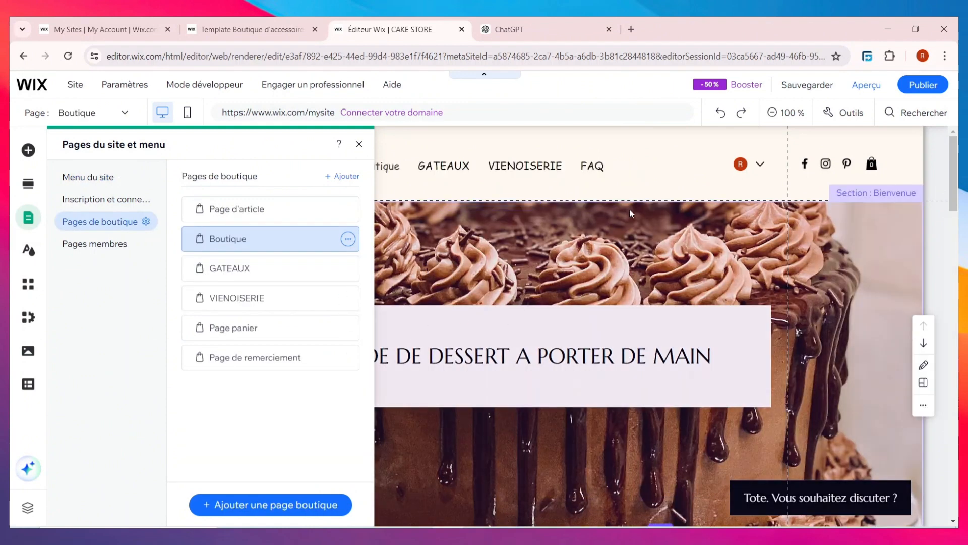
left_click(632, 180)
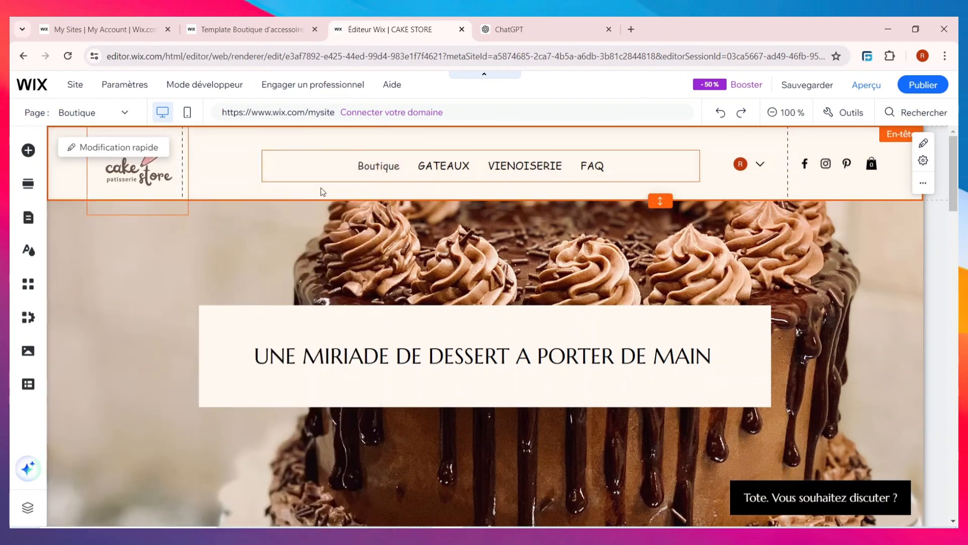
scroll(464, 314, "down", 10)
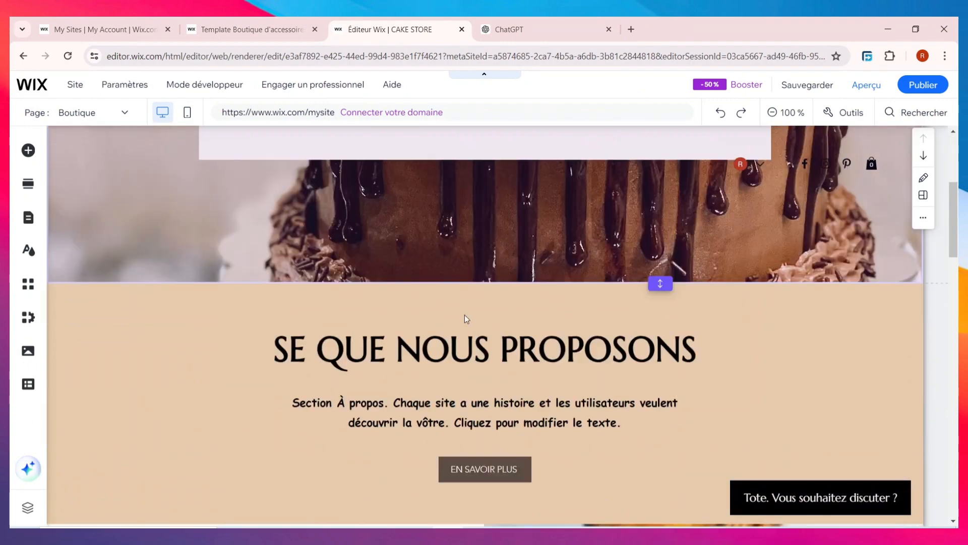
scroll(464, 332, "down", 15)
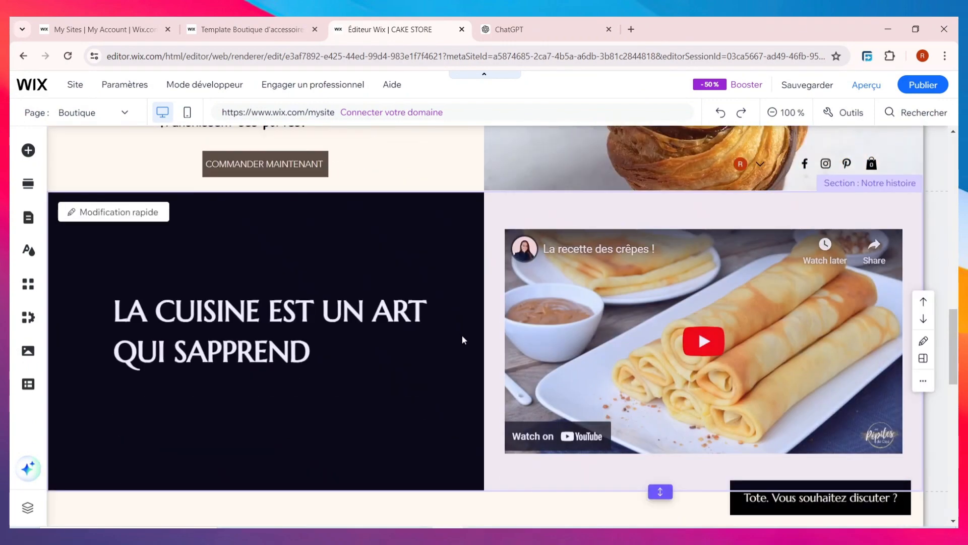
Save the site under the free Wix.com domain with the address ending cake-store and publish it.
scroll(462, 337, "down", 7)
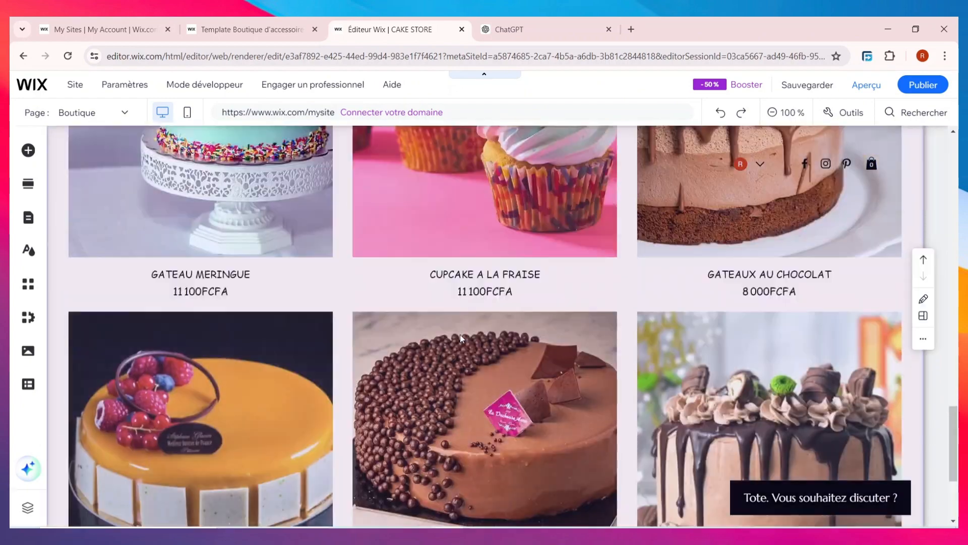
scroll(460, 334, "up", 10)
scroll(461, 334, "up", 7)
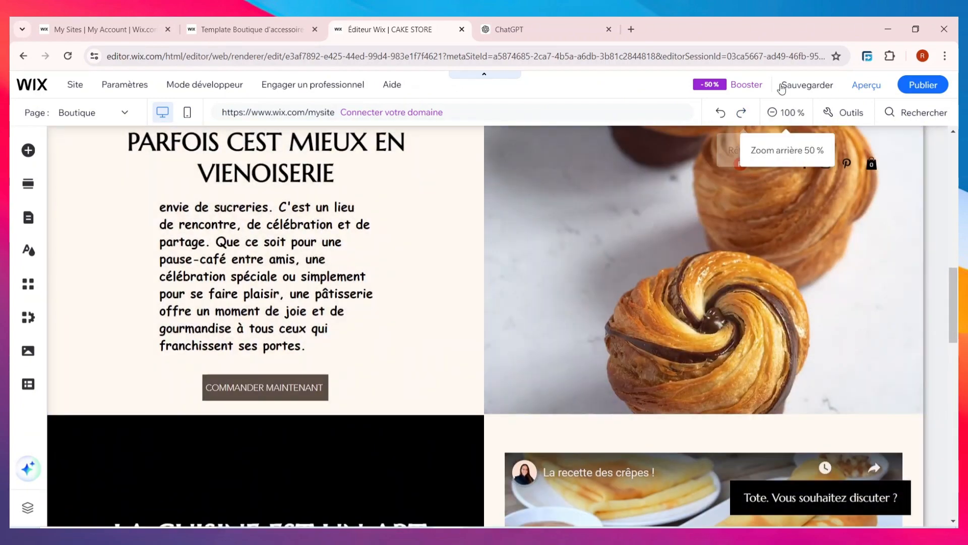
left_click(804, 87)
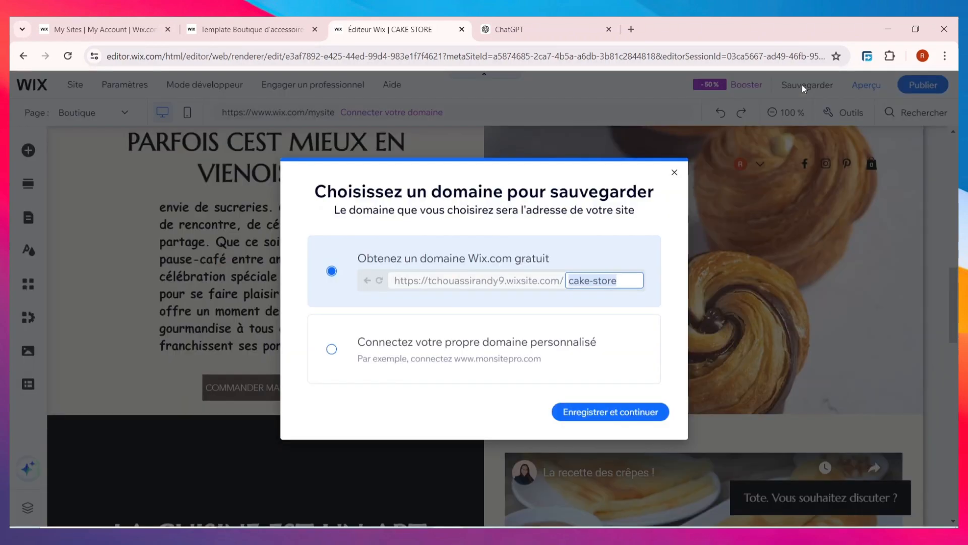
left_click(616, 417)
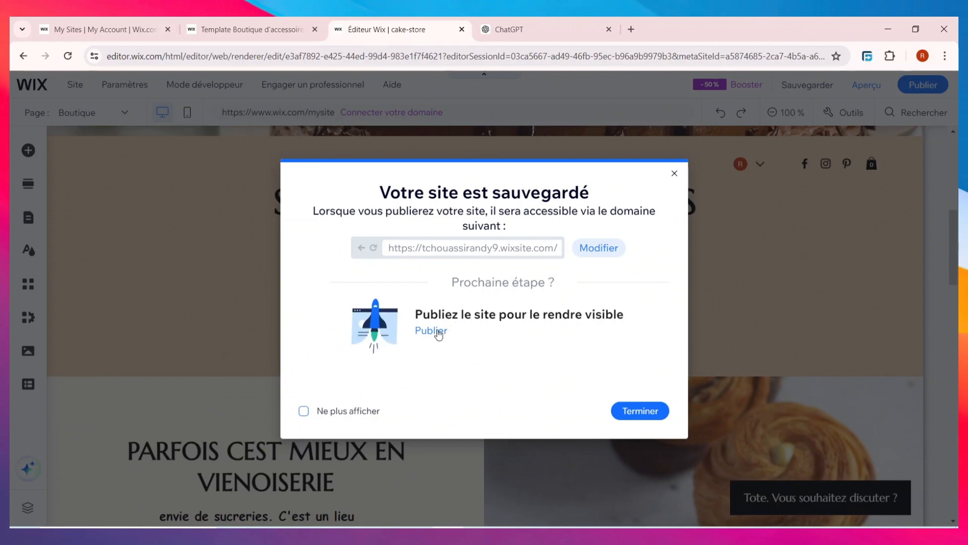
left_click(438, 330)
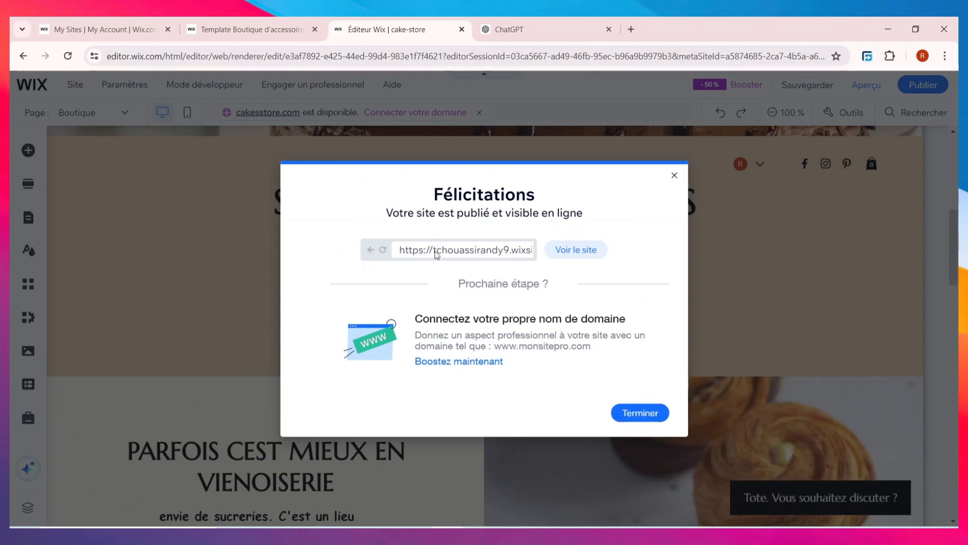
Open the published site and look through the sections and product gallery of its home page.
left_click(592, 255)
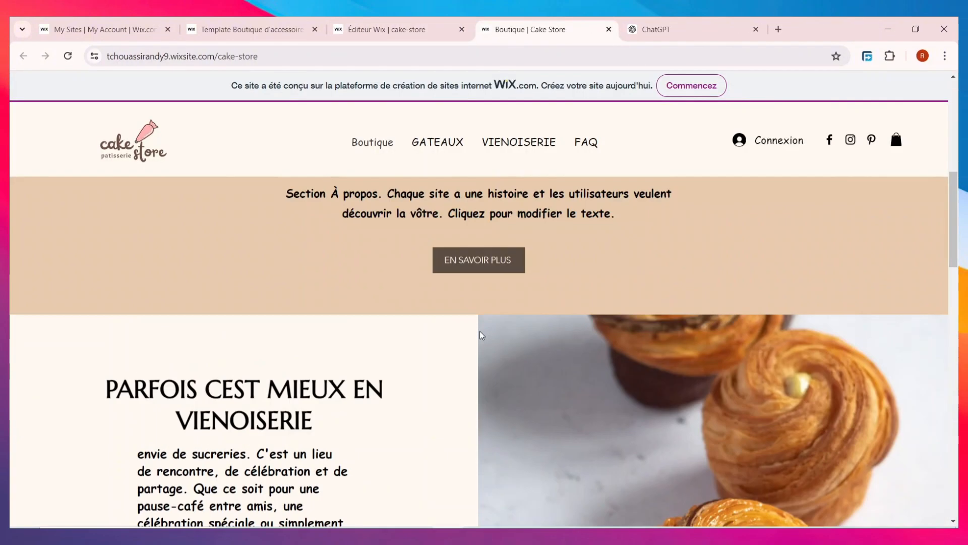
scroll(479, 331, "down", 10)
scroll(478, 330, "down", 8)
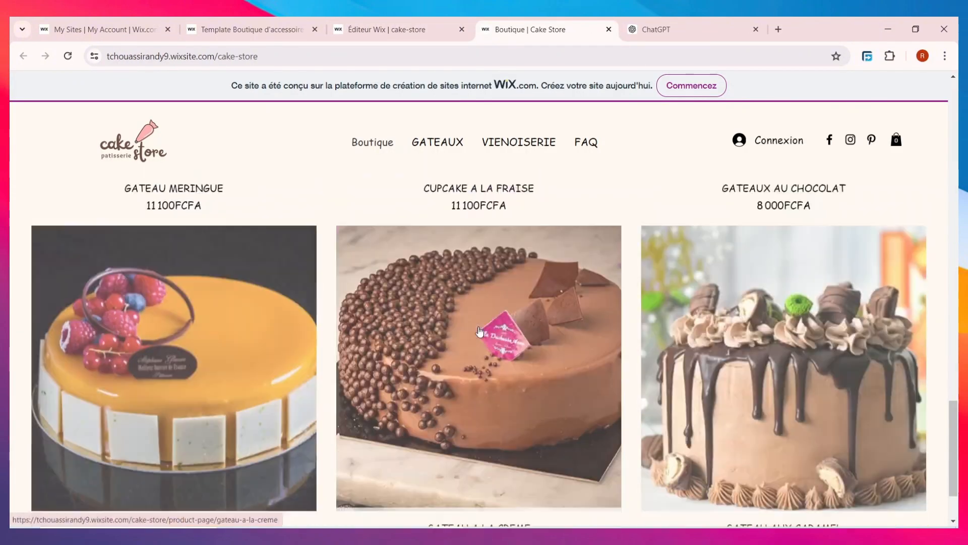
scroll(479, 333, "up", 10)
scroll(478, 331, "up", 15)
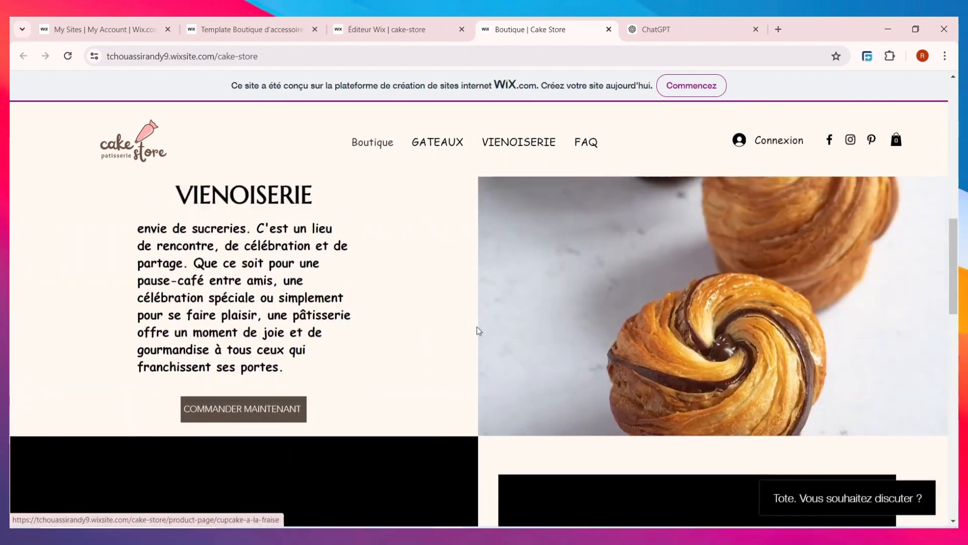
scroll(476, 330, "down", 15)
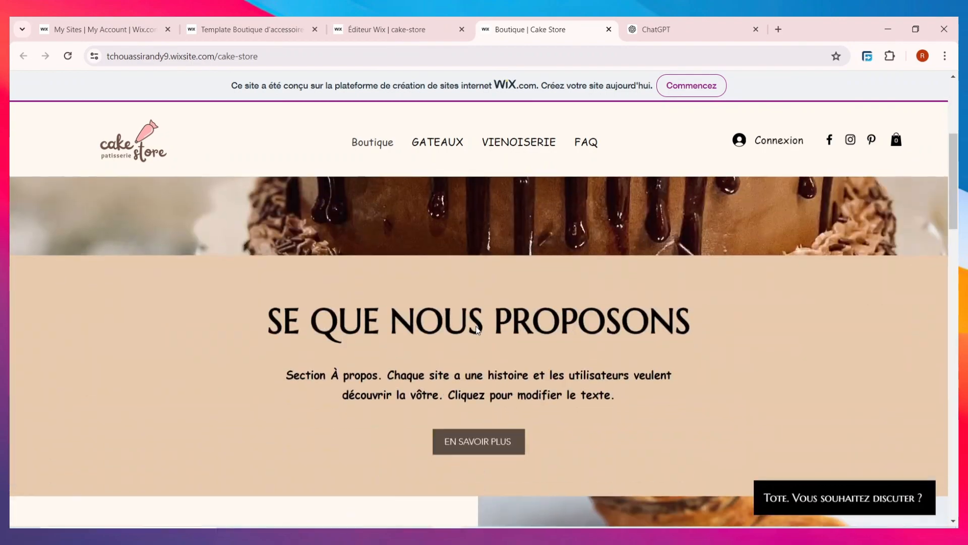
scroll(478, 331, "down", 3)
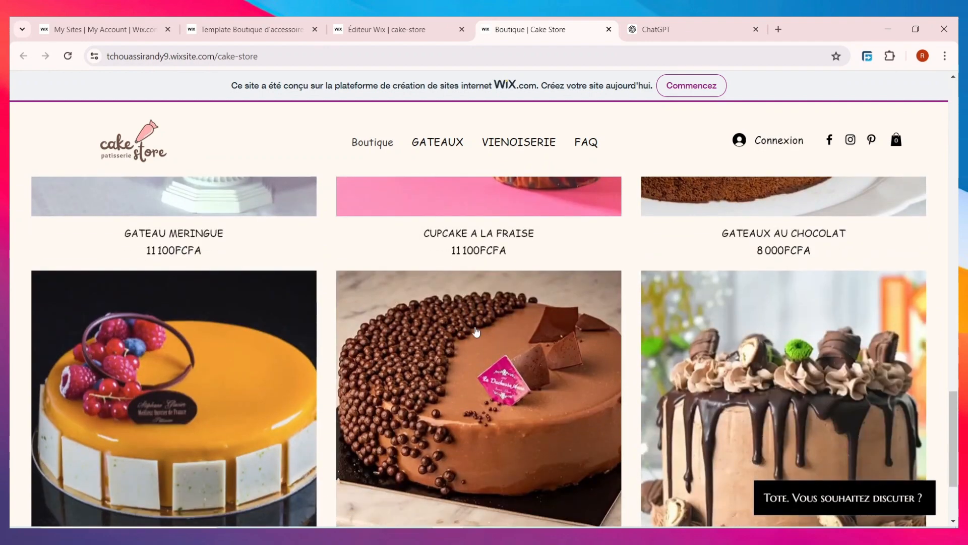
scroll(484, 248, "up", 3)
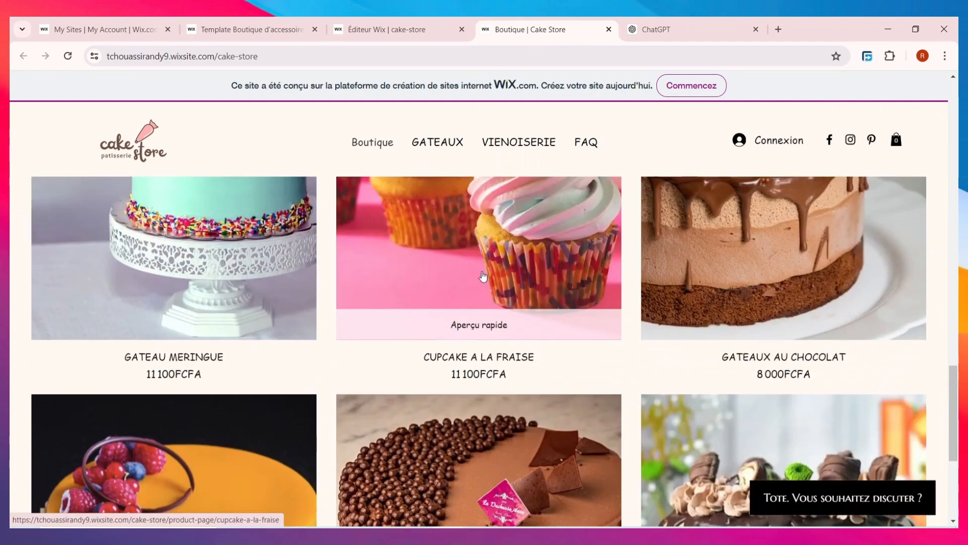
View the CUPCAKE A LA FRAISE product page from the home page gallery and return to the Boutique page.
left_click(481, 266)
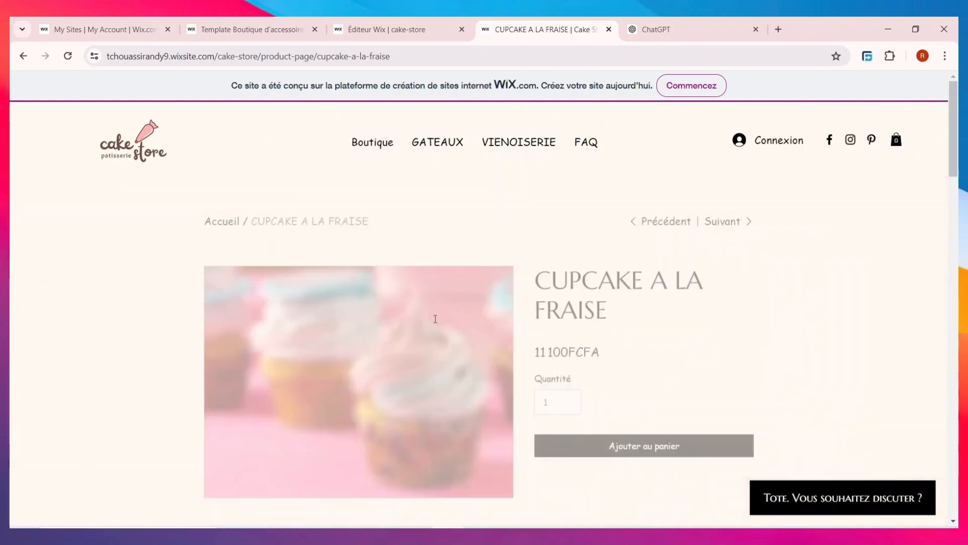
scroll(429, 333, "down", 3)
scroll(429, 333, "up", 3)
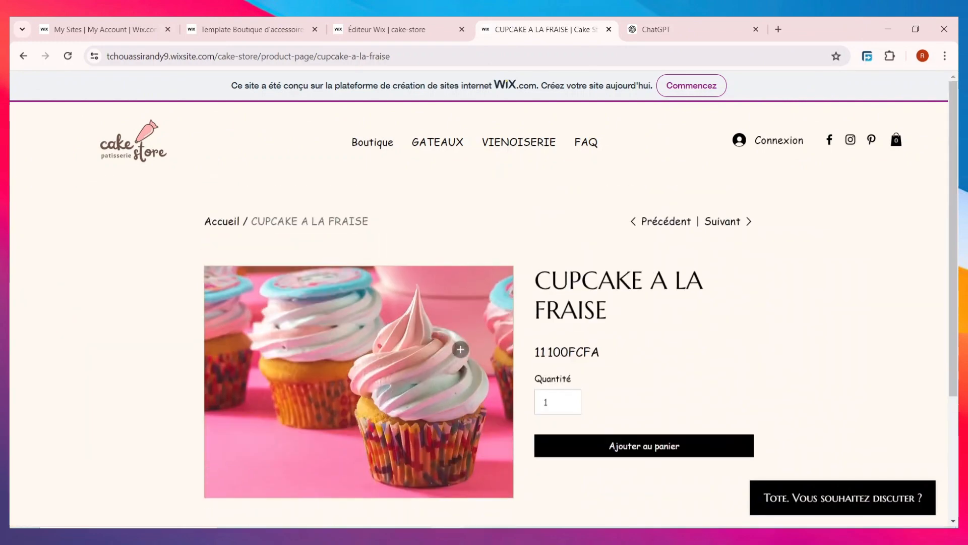
left_click(380, 148)
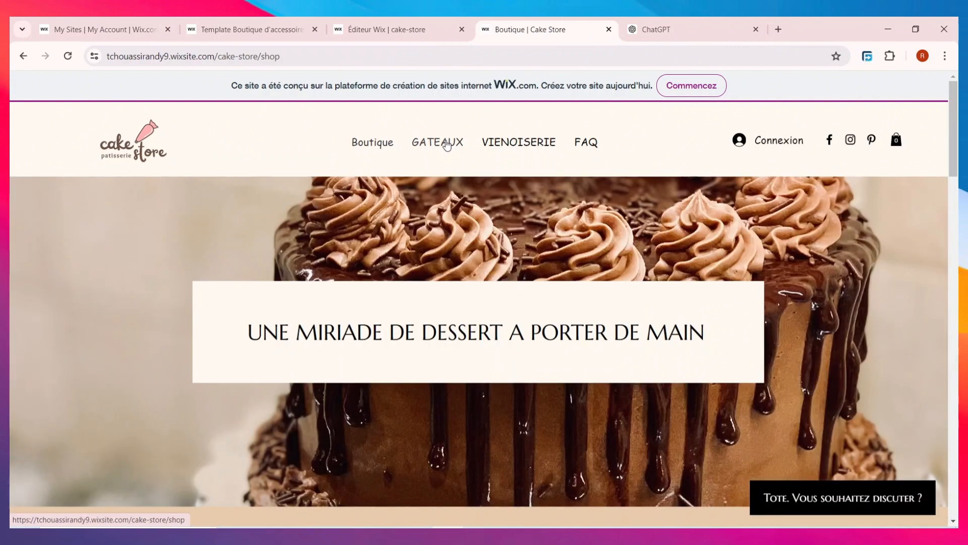
Check the GATEAUX and VIENOISERIE category pages on the published site and go back to the Boutique page.
left_click(436, 146)
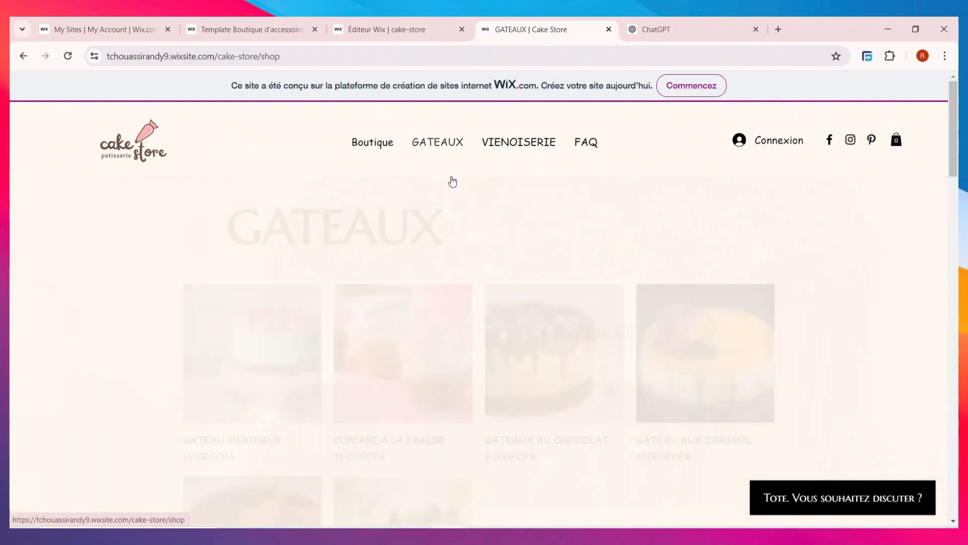
scroll(463, 302, "down", 3)
scroll(462, 302, "up", 3)
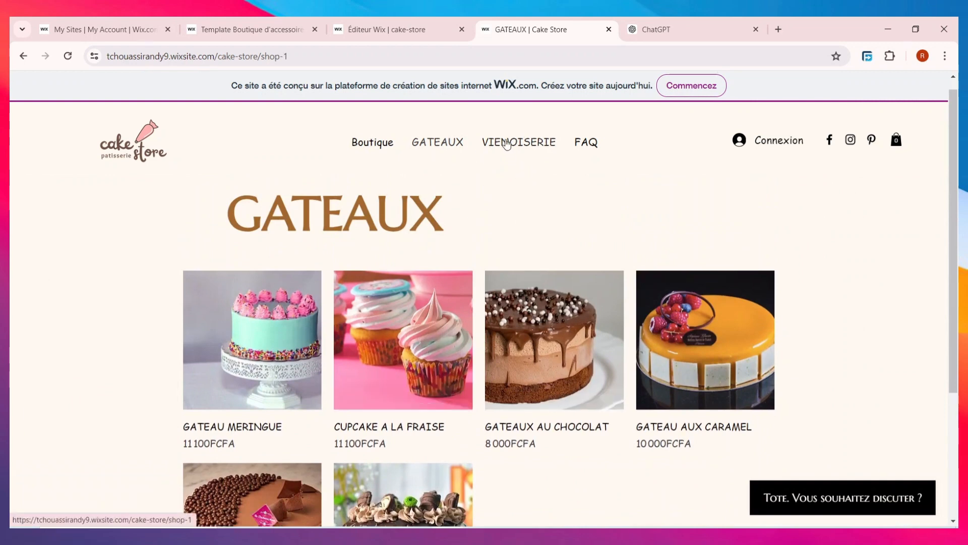
left_click(507, 143)
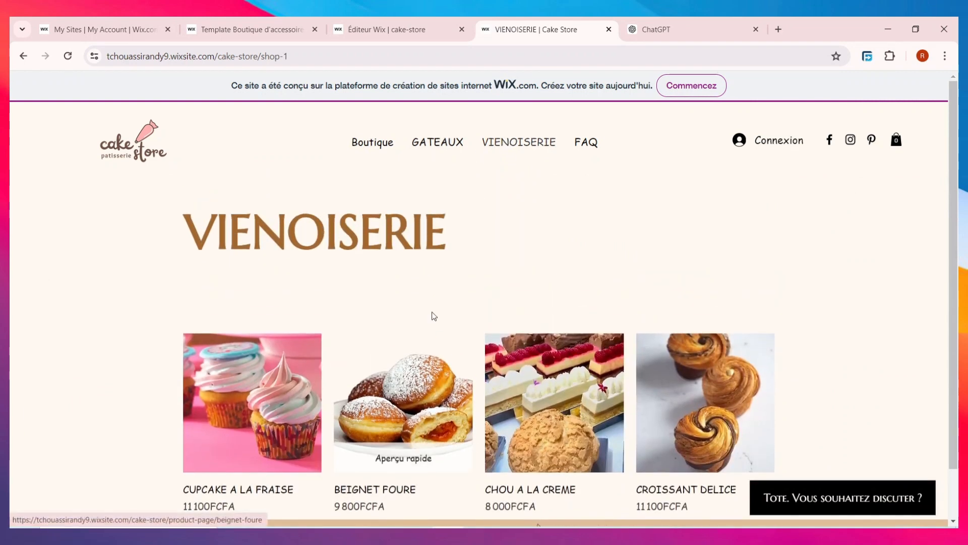
left_click(372, 142)
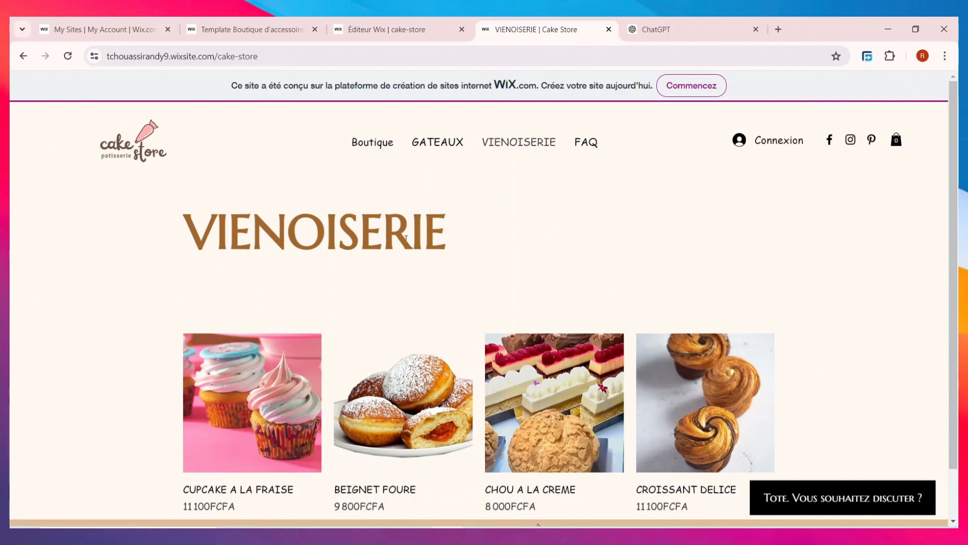